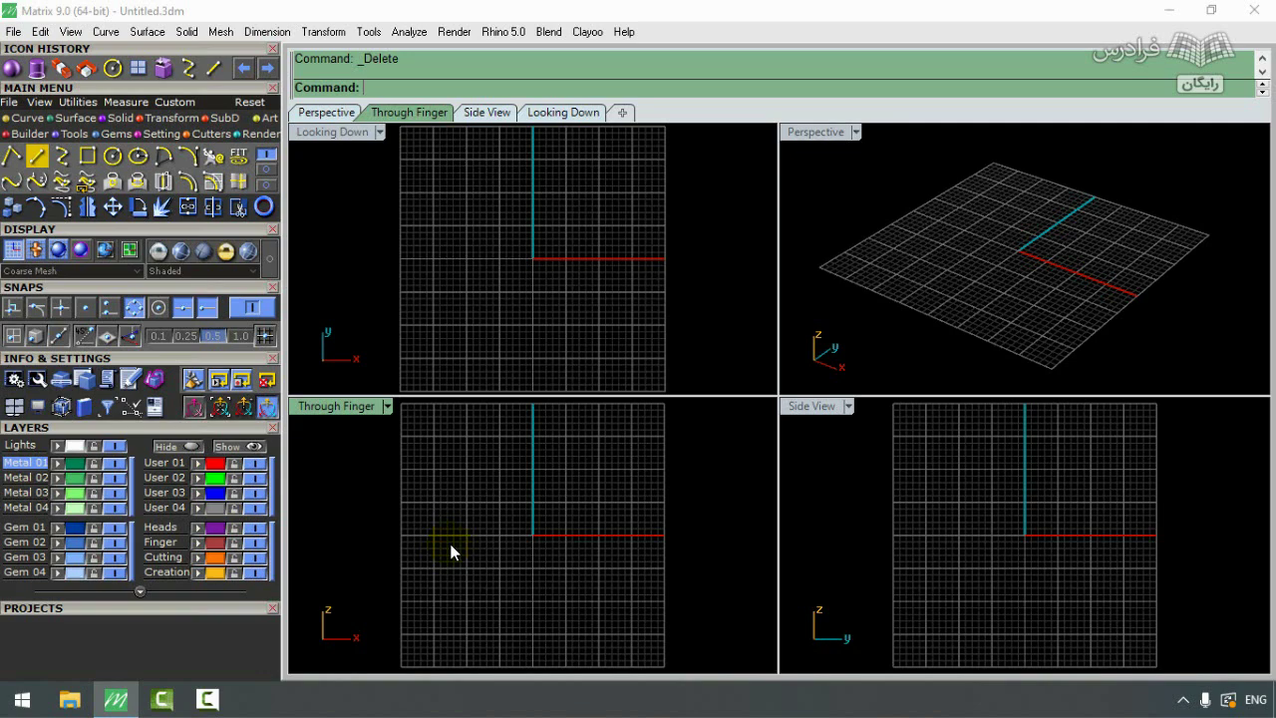
Step: Create a Euro size 55 ring rail and maximize the Through Finger view
left_click(264, 208)
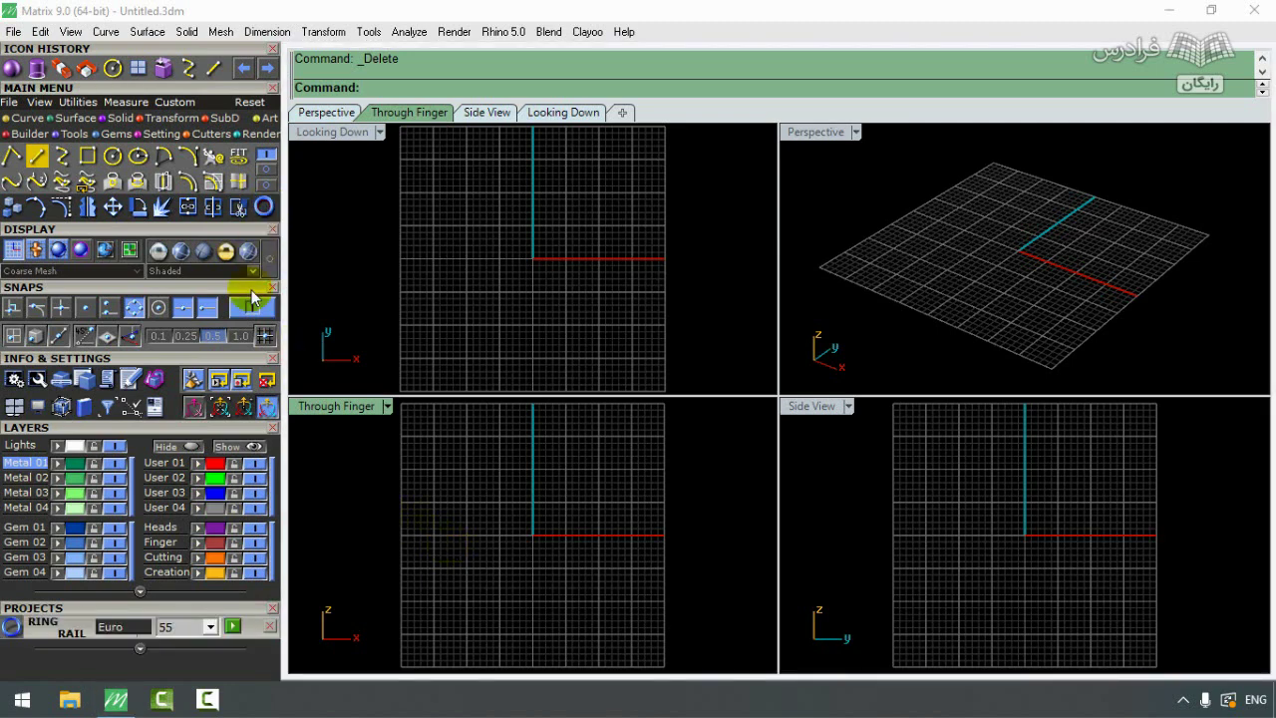
left_click(234, 626)
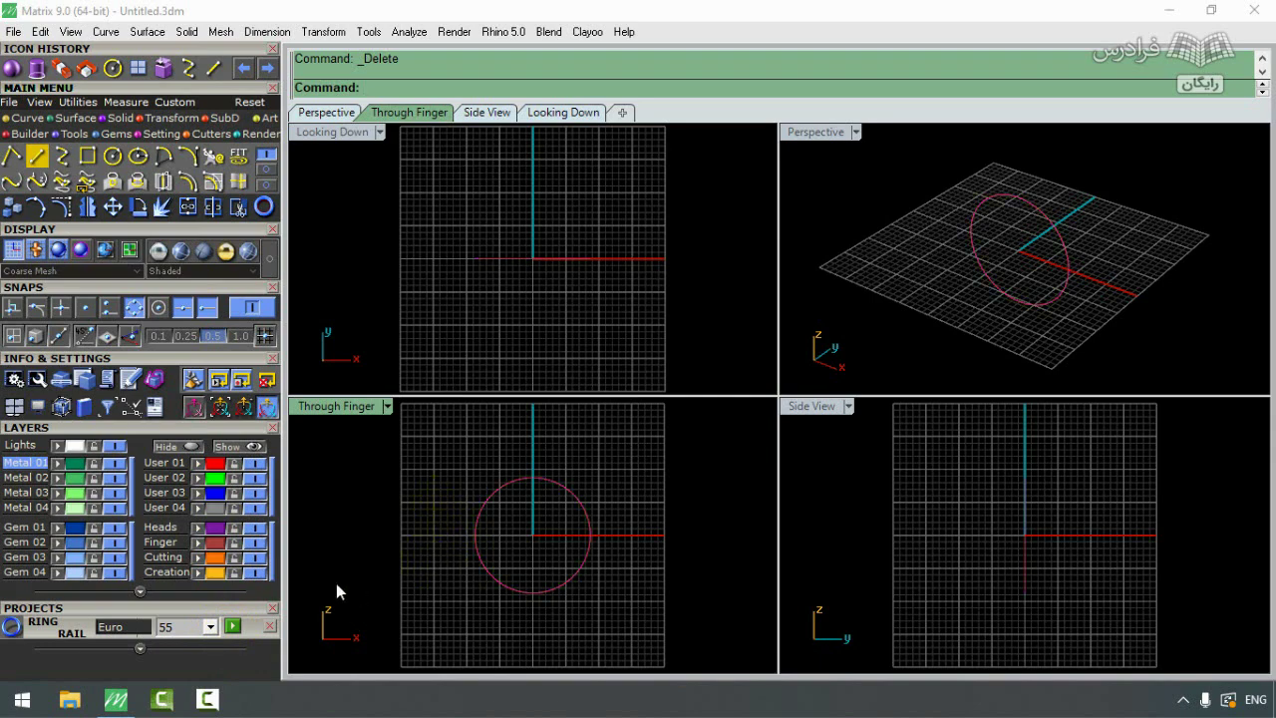
double_click(362, 406)
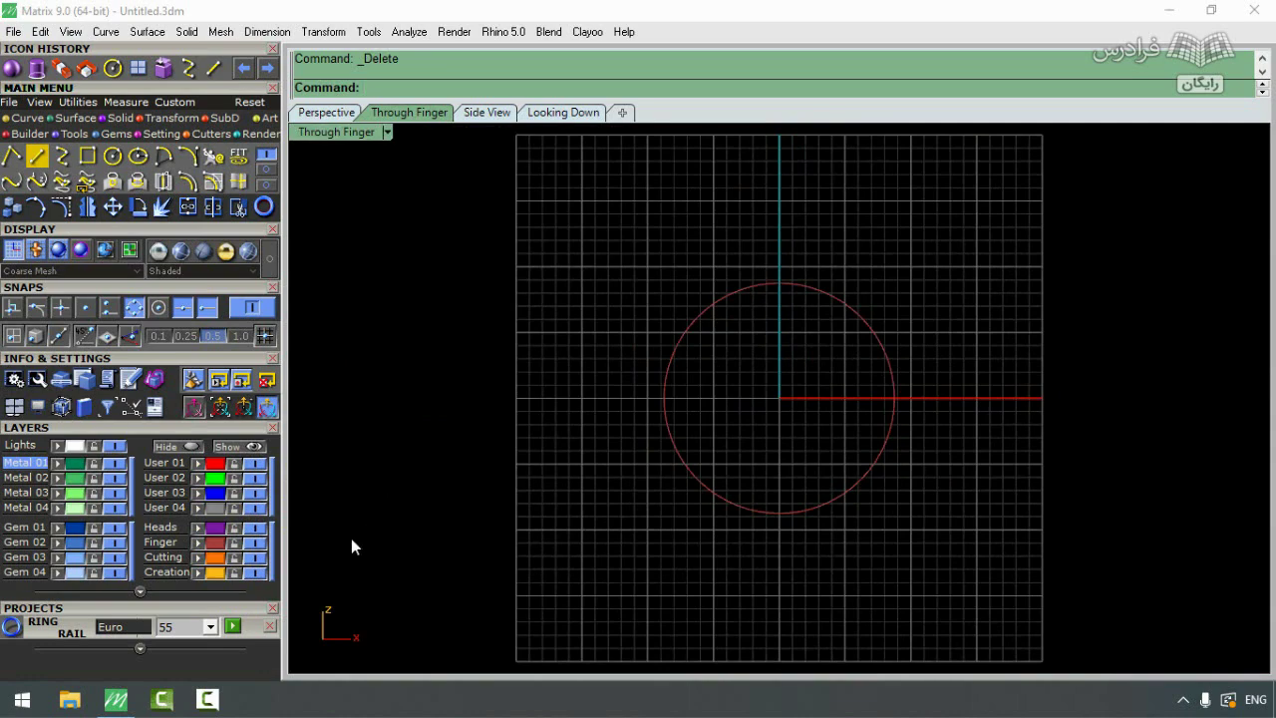
scroll(897, 259, "down", 2)
scroll(927, 265, "up", 2)
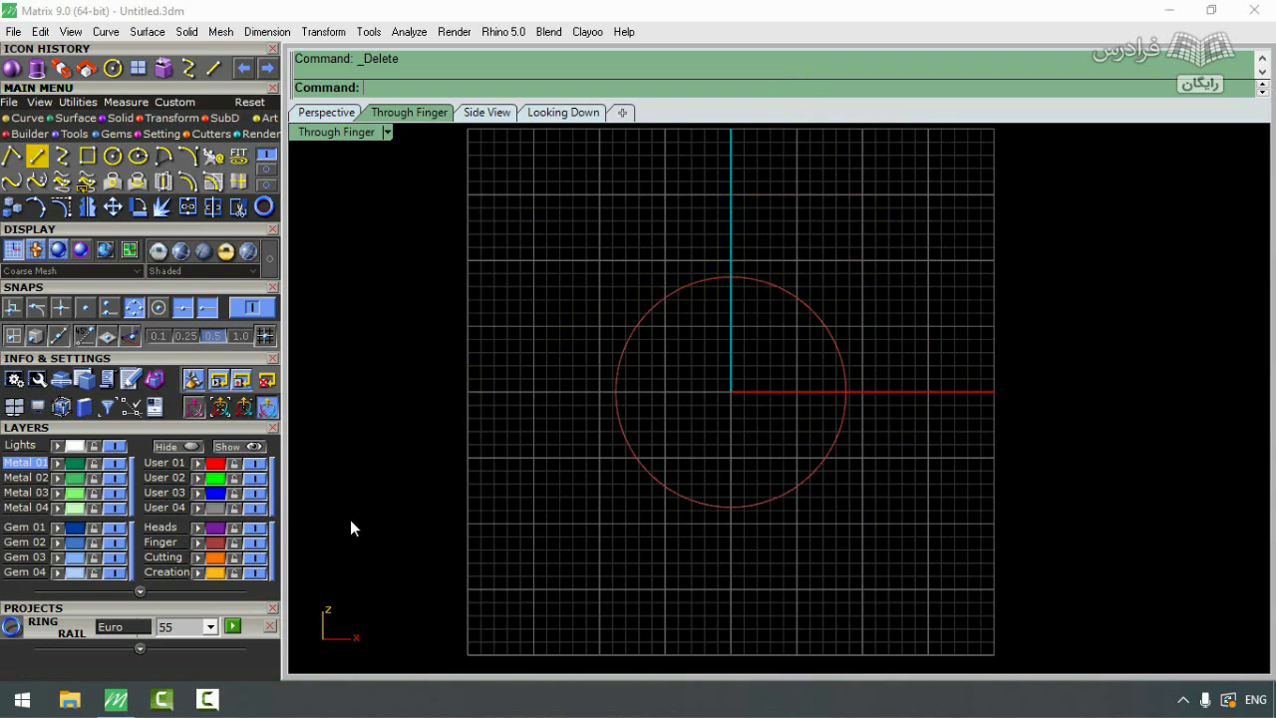
Step: Make the Creation layer current and draw a 4.5-long line straight up from the ring rail's top quadrant
left_click(180, 571)
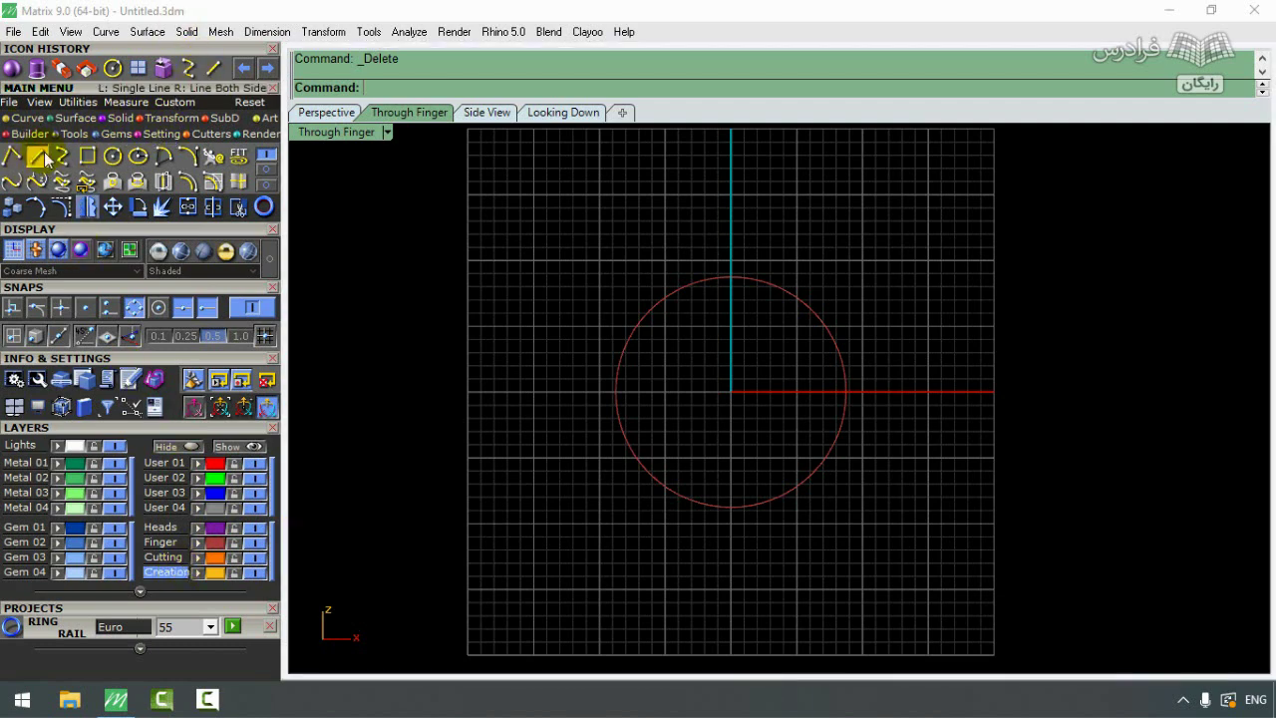
left_click(44, 151)
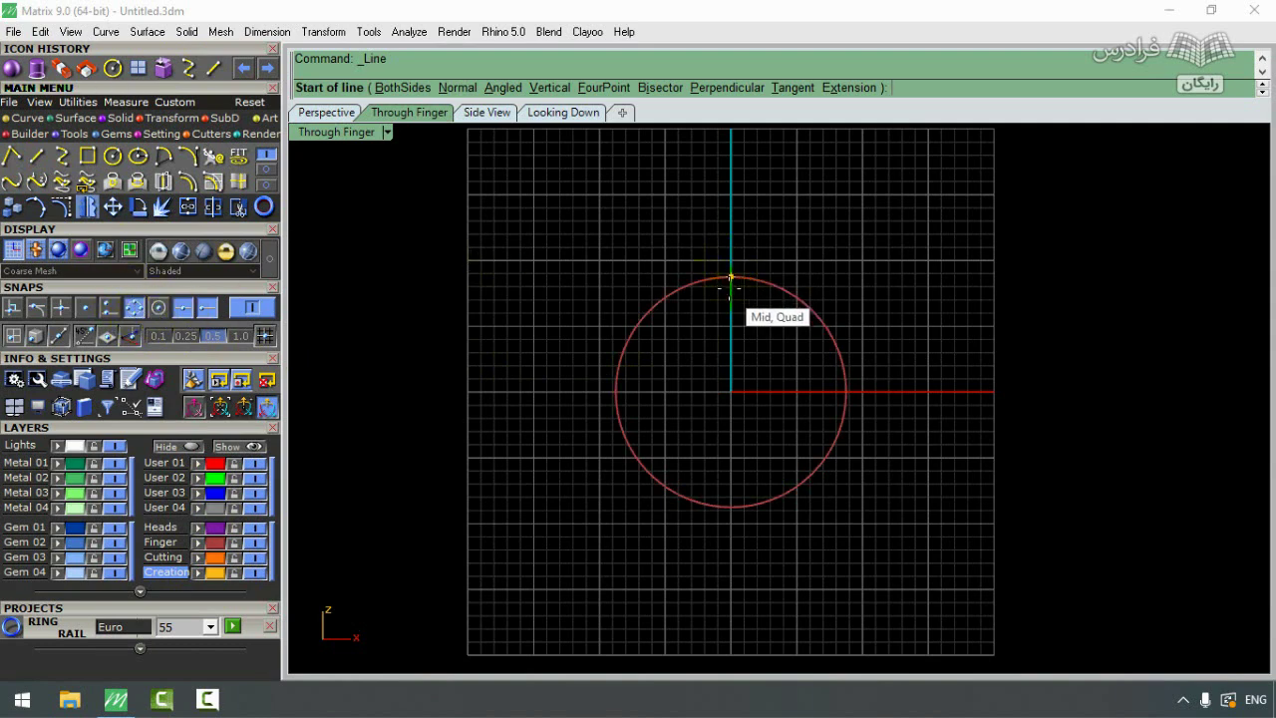
left_click(730, 277)
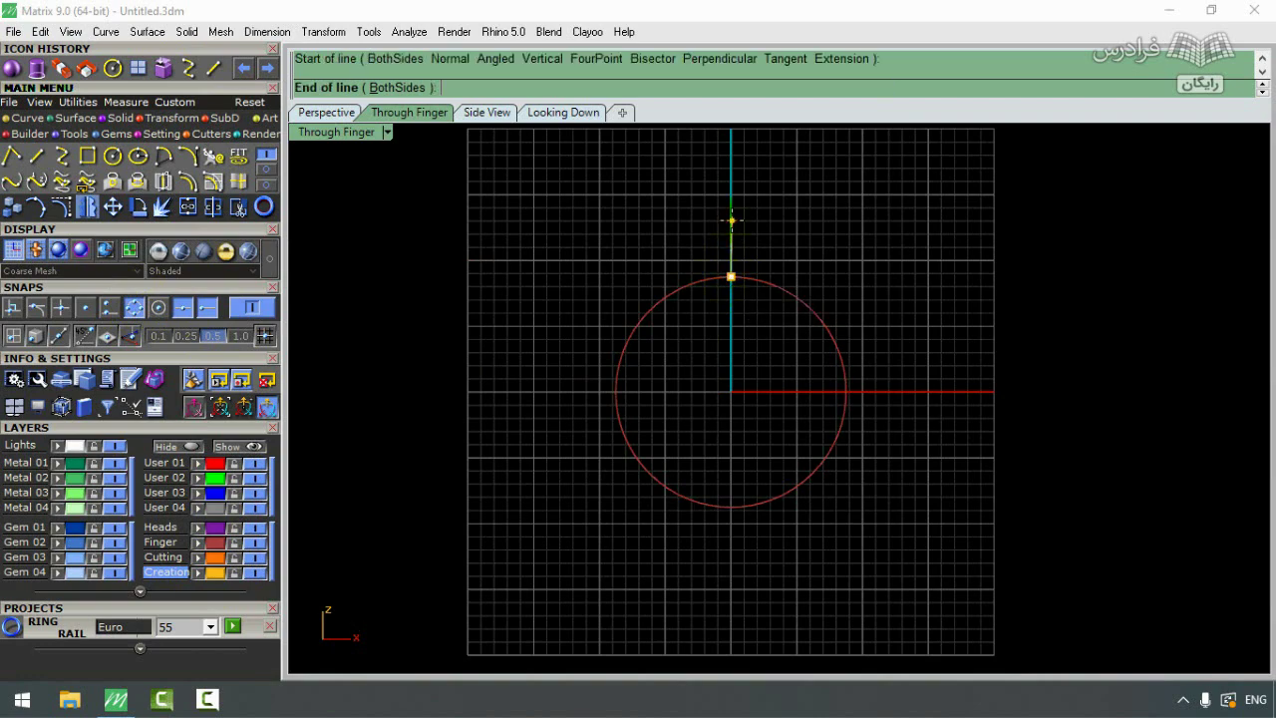
type("4.5")
key("Return")
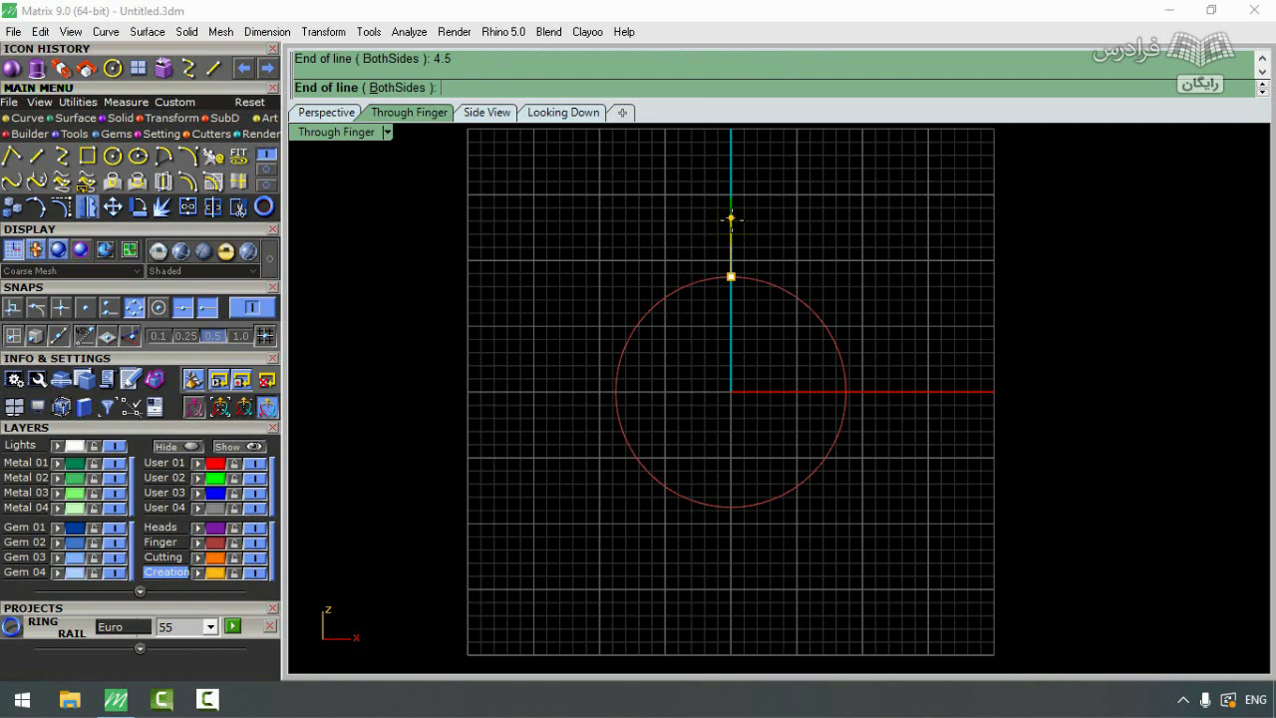
left_click(730, 218)
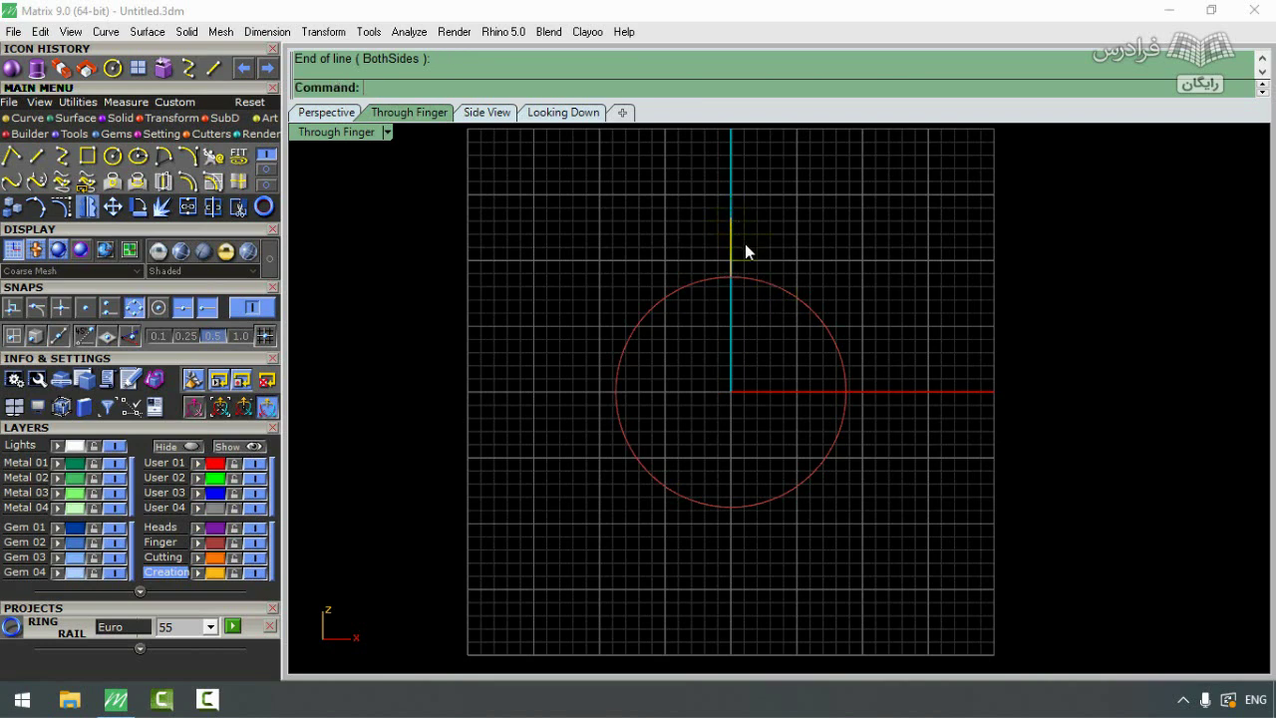
Step: Draw a horizontal line of length 2 outward from the ring rail's right quadrant
key("Return")
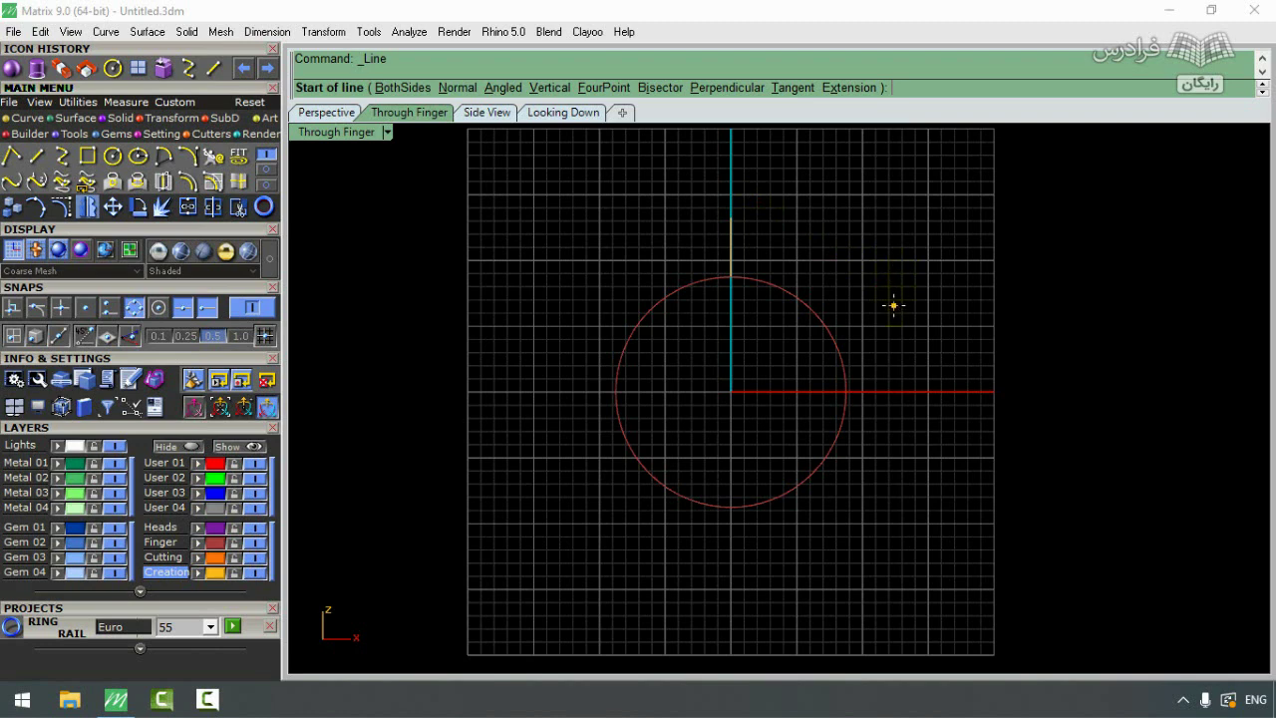
left_click(848, 395)
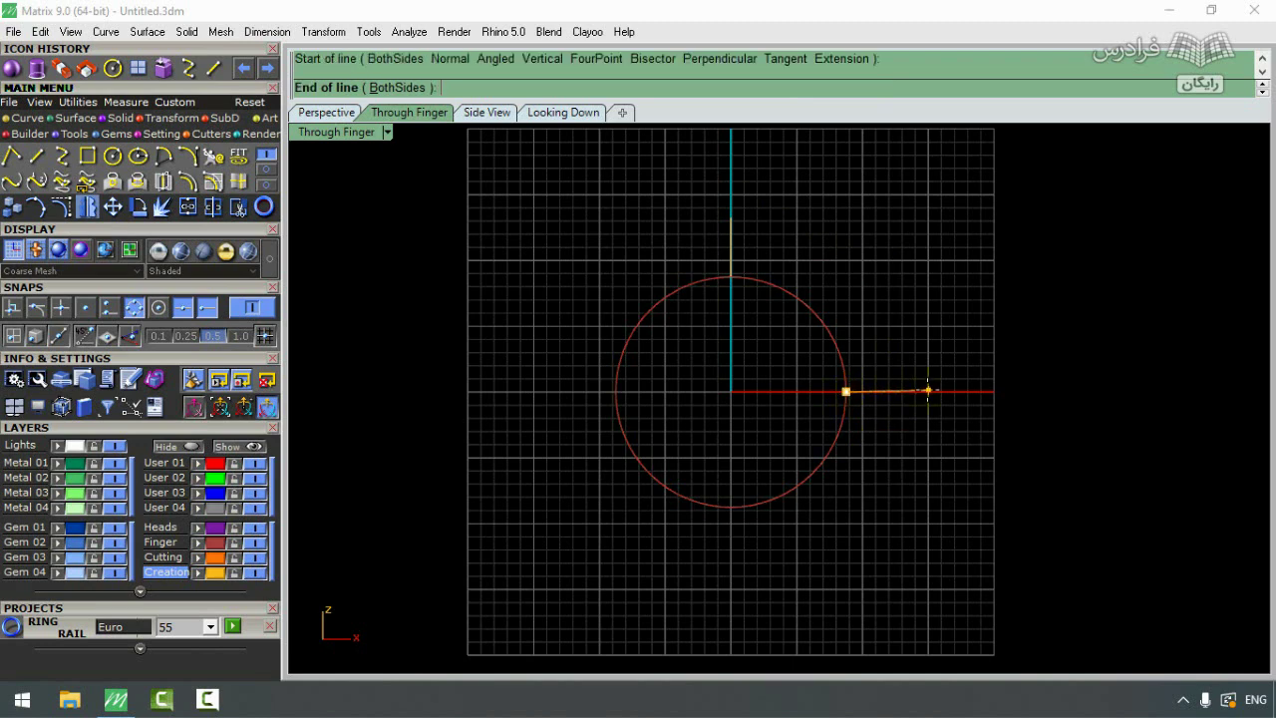
type("2")
key("Return")
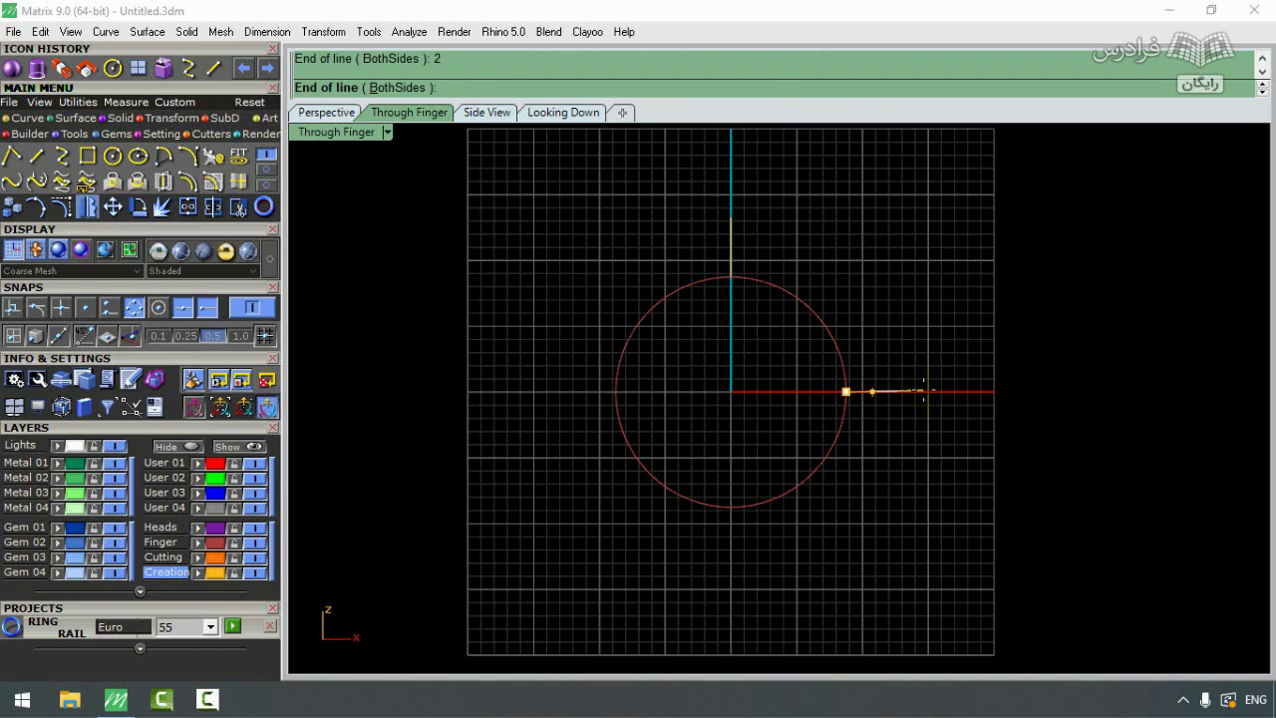
left_click(925, 390)
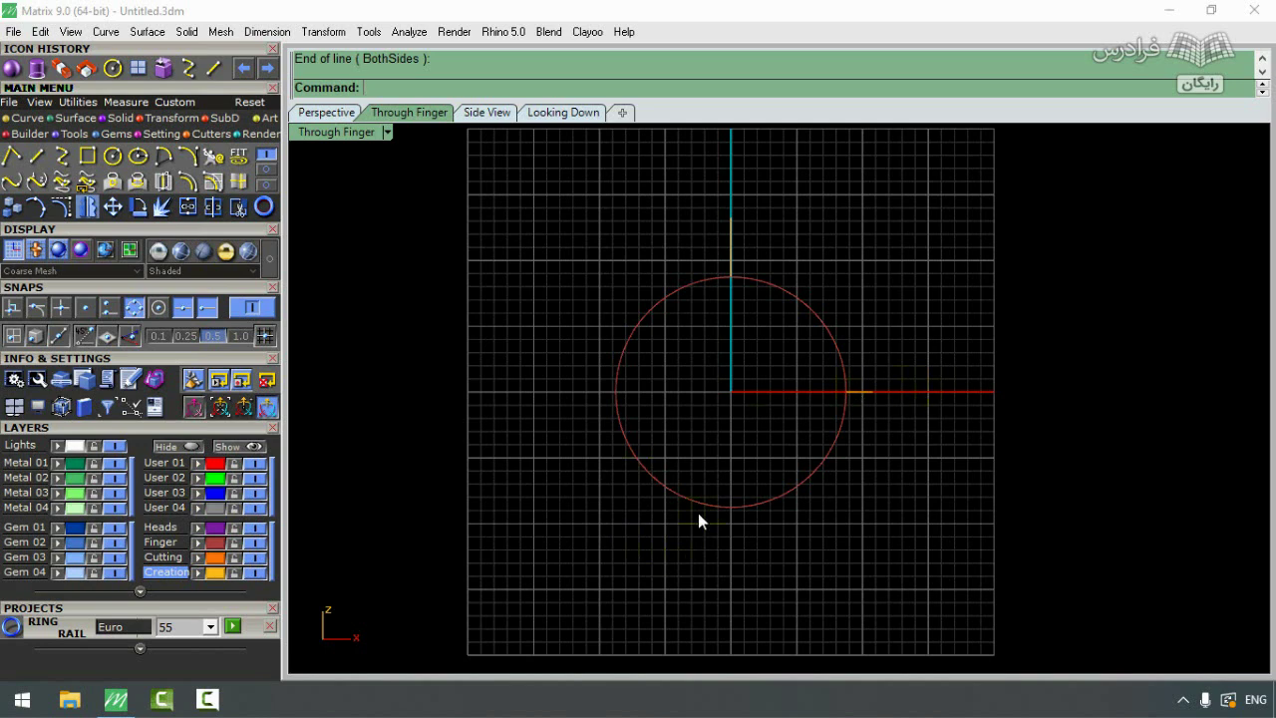
Step: Draw a vertical line of length 1.5 downward from the ring rail's bottom quadrant
key("Return")
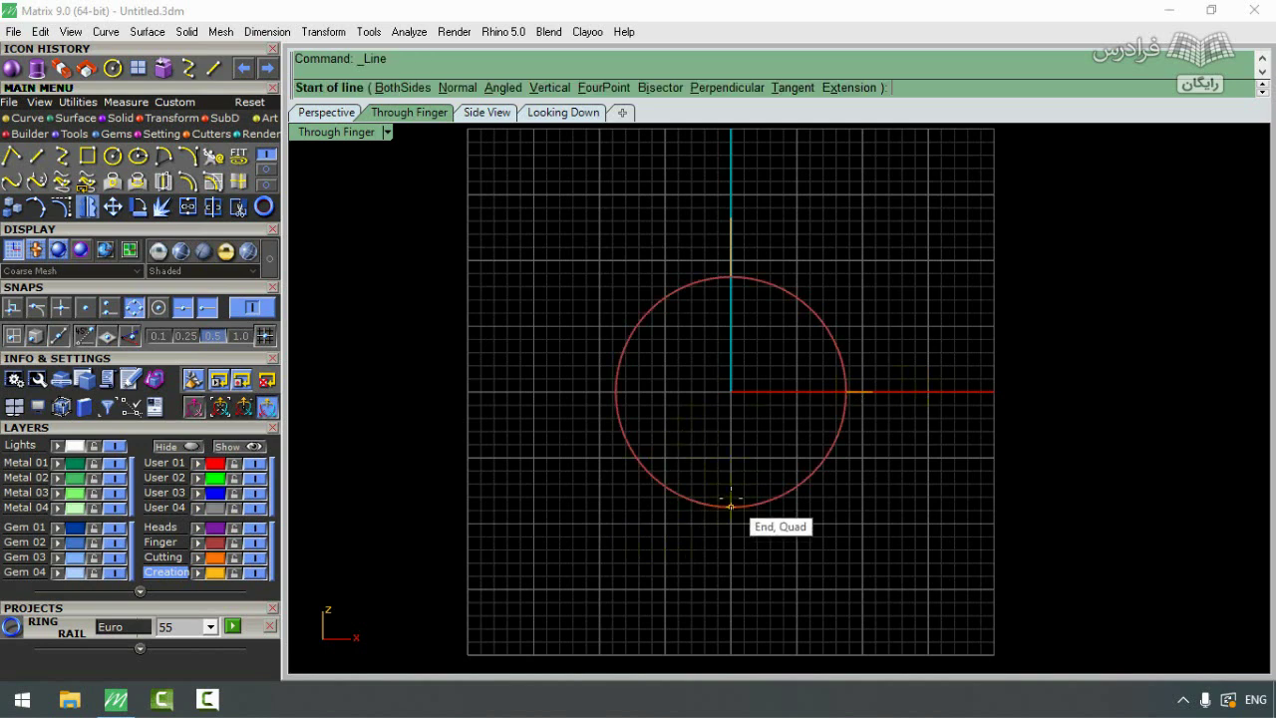
left_click(730, 504)
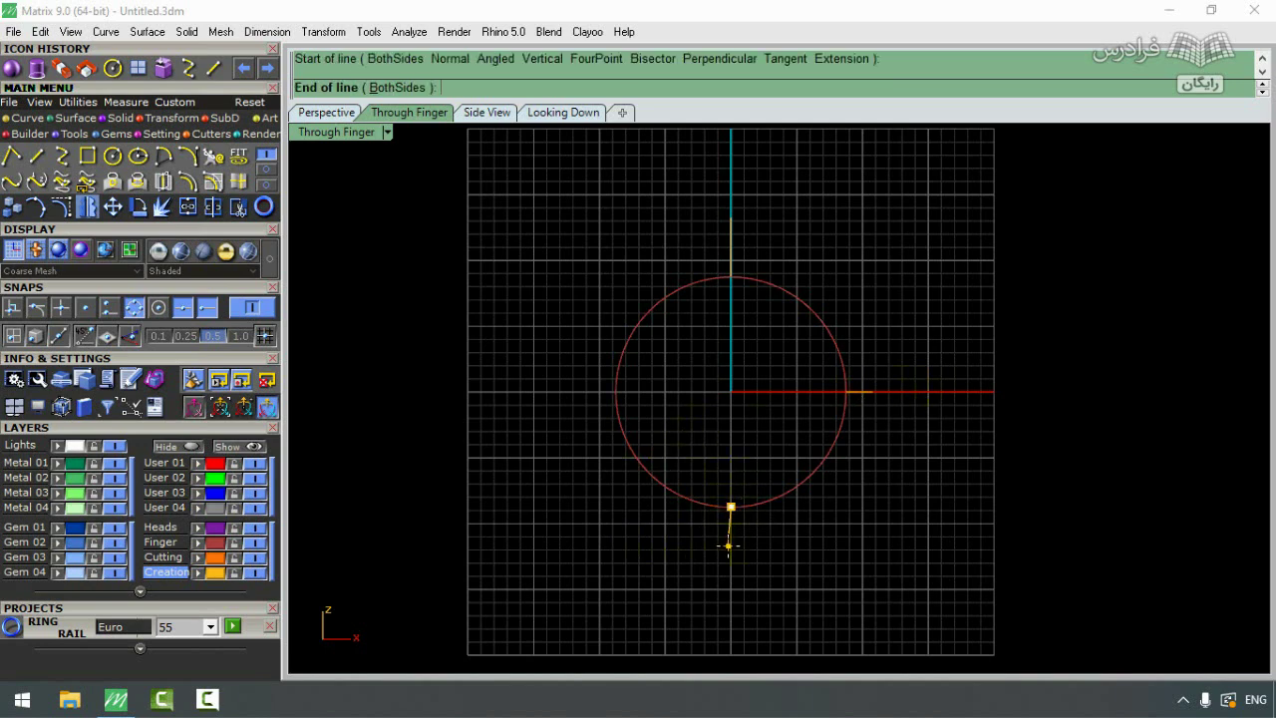
type("1.5")
key("Return")
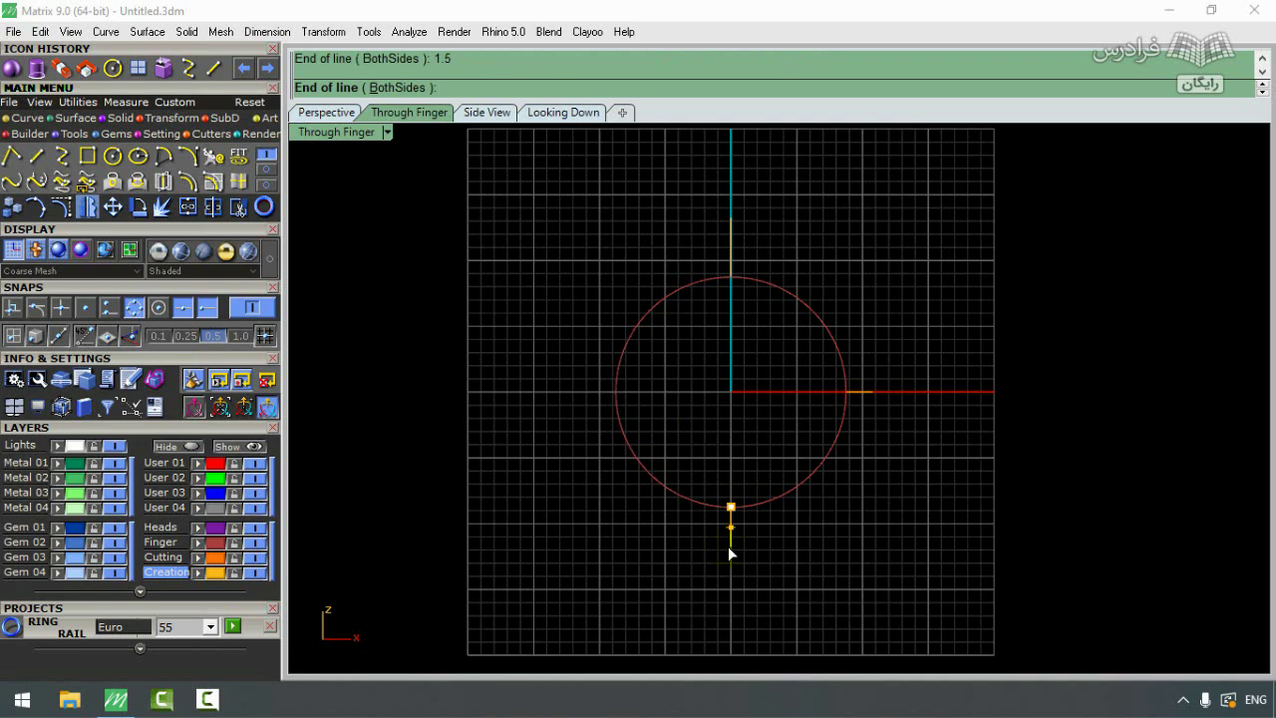
left_click(729, 547)
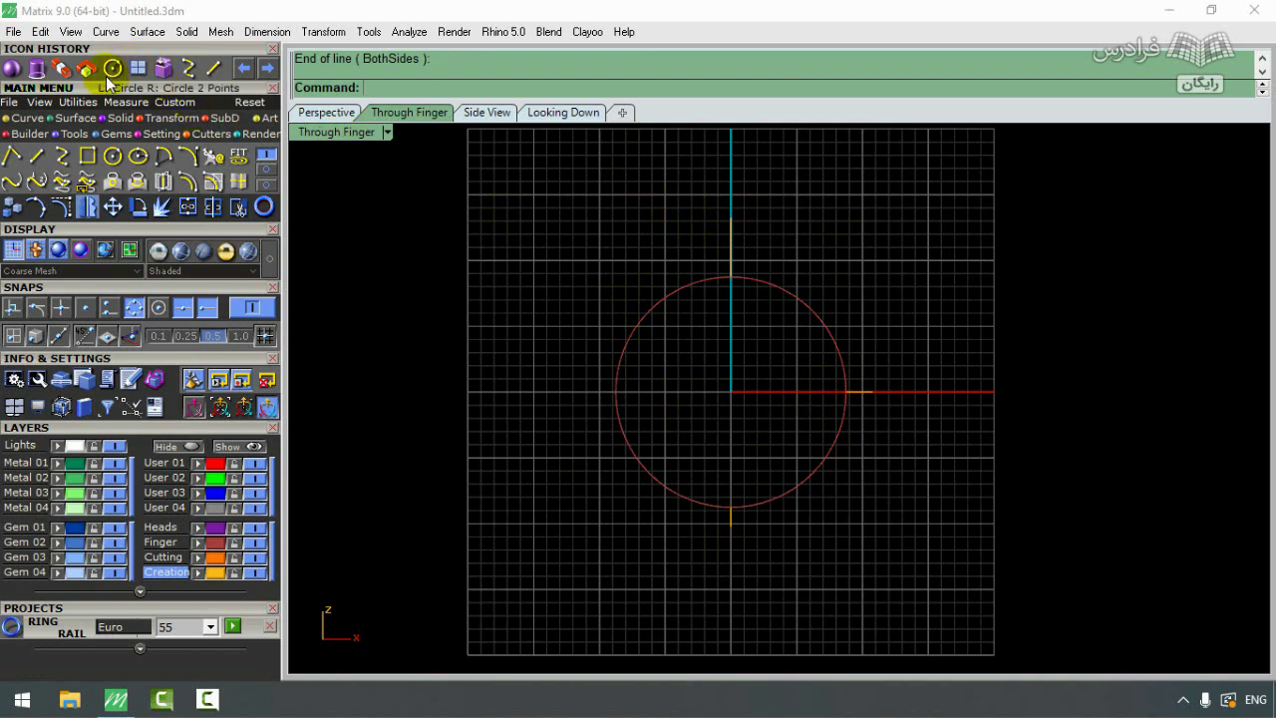
Step: Draw a circle centred on the origin that passes through the lower end of the 1.5-long bottom guide line
left_click(112, 156)
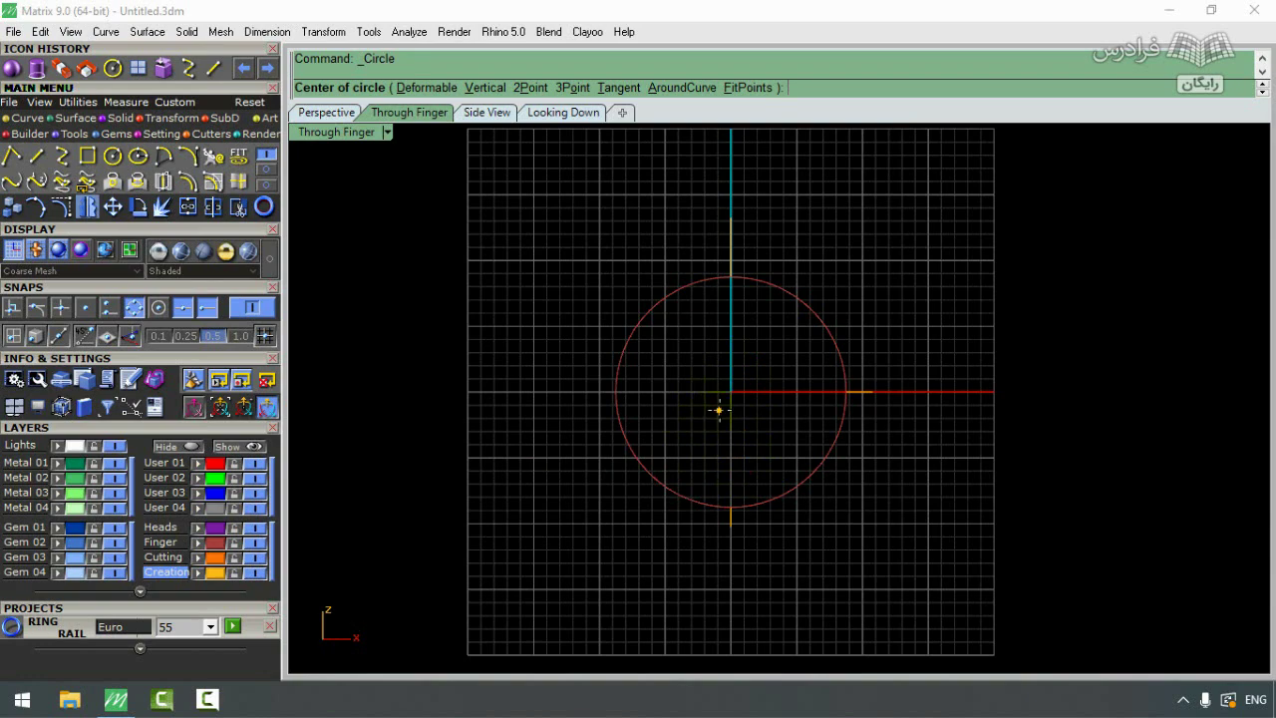
left_click(728, 413)
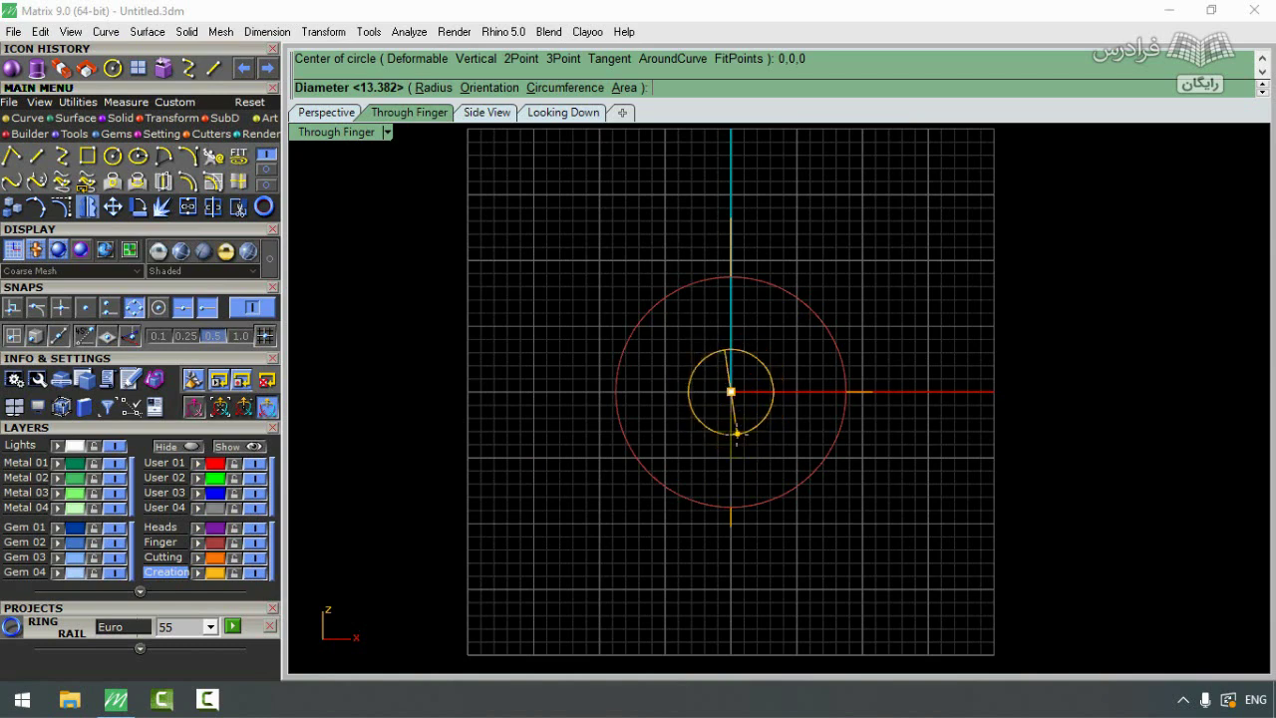
left_click(730, 525)
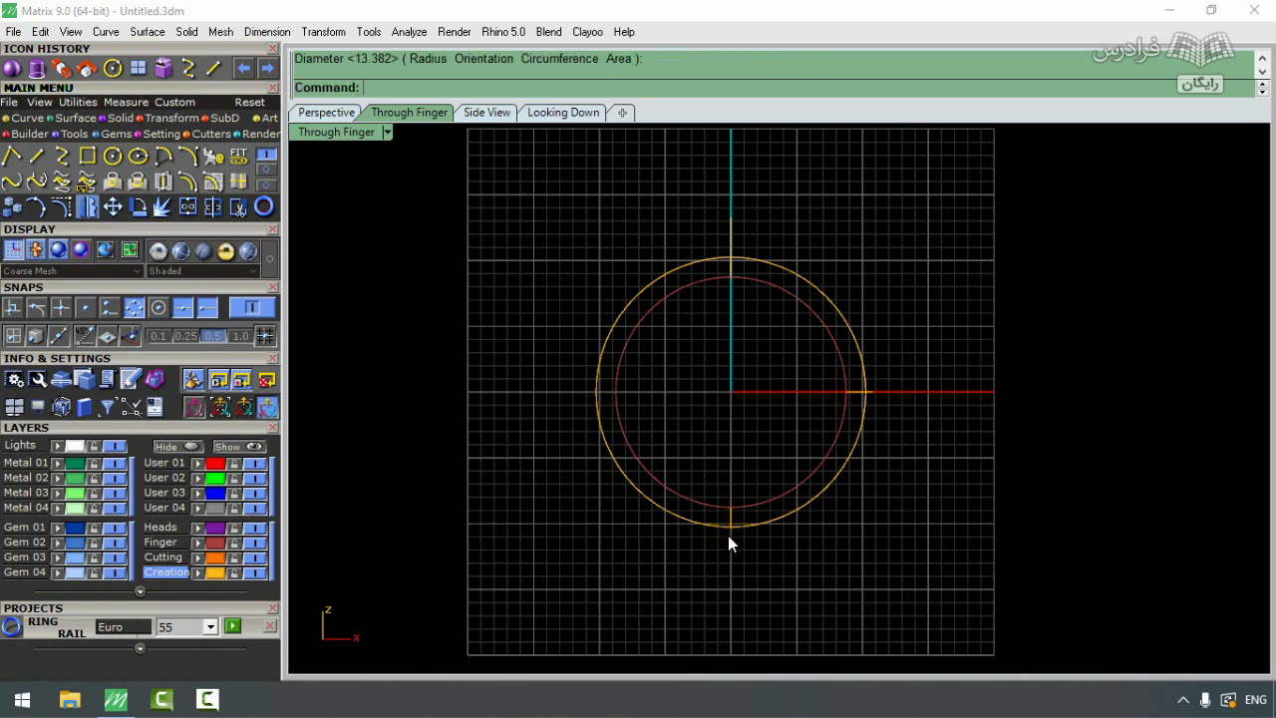
Step: Move the new outer circle to the Metal 01 layer and deselect it
left_click(601, 351)
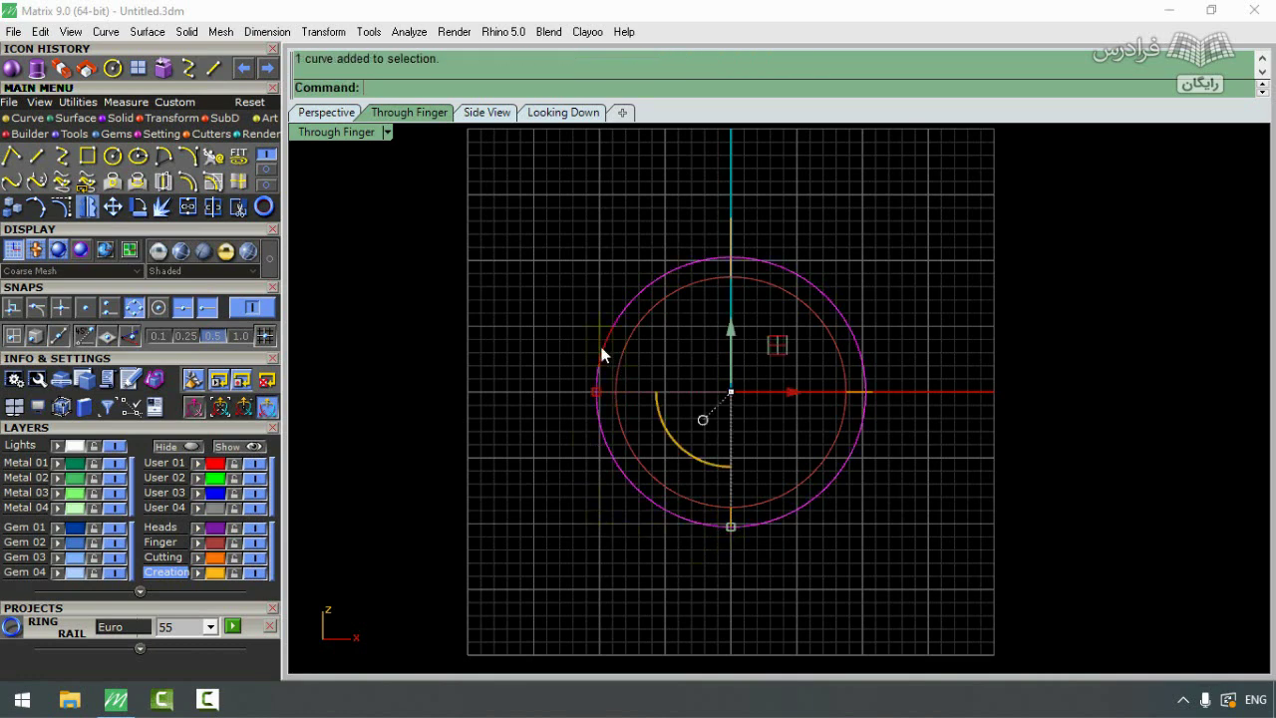
left_click(30, 463)
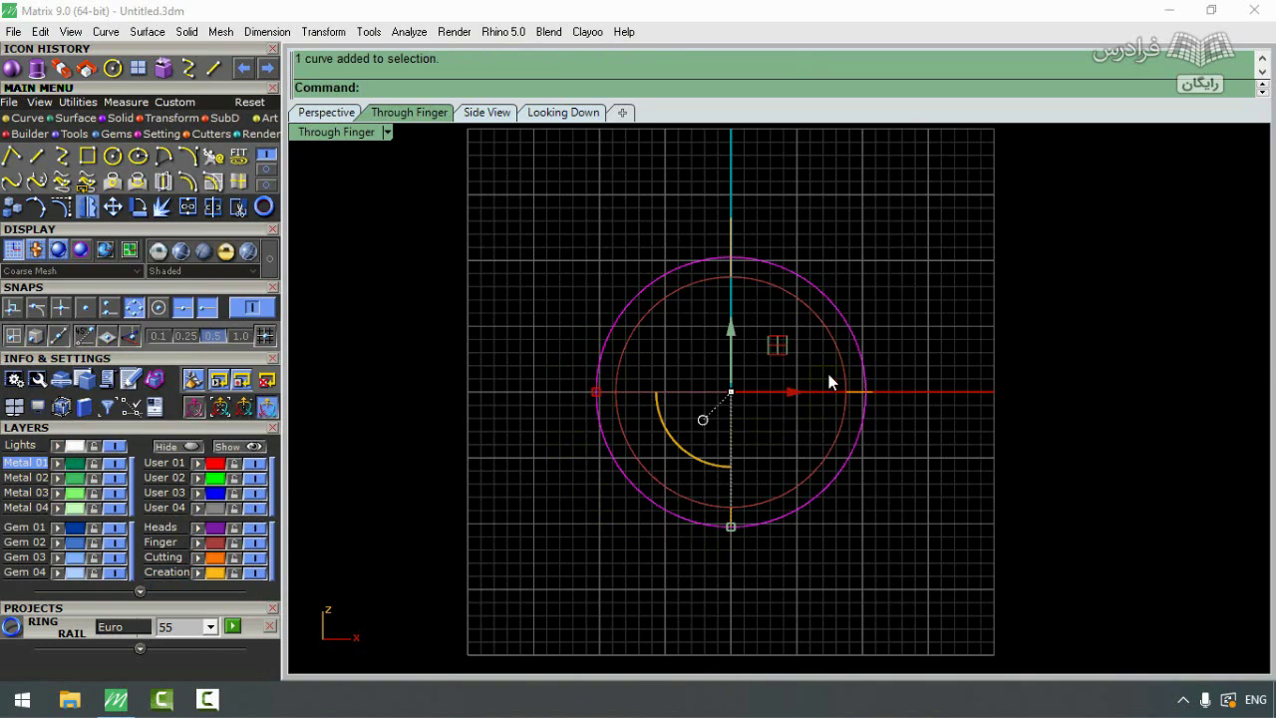
scroll(871, 340, "up", 3)
key("Escape")
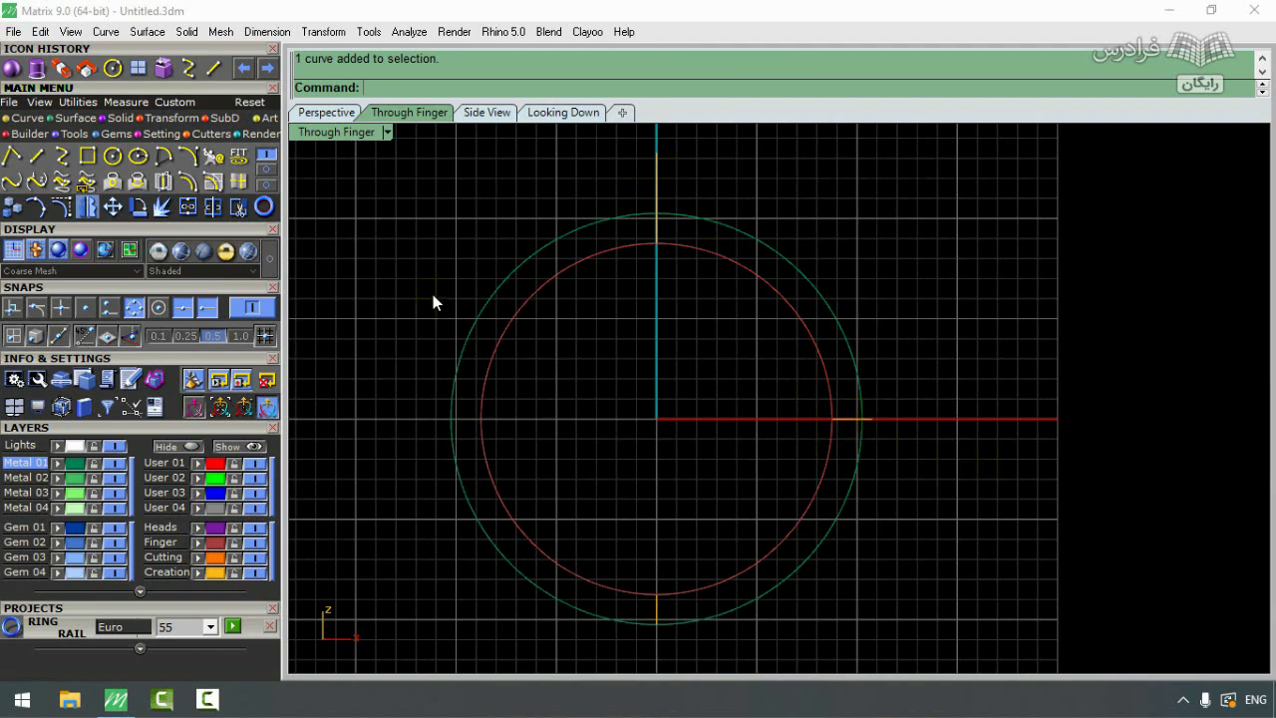
Step: Scale the outer circle in 2D about the origin, from its right quadrant to the outer end of the right guide line
left_click(174, 119)
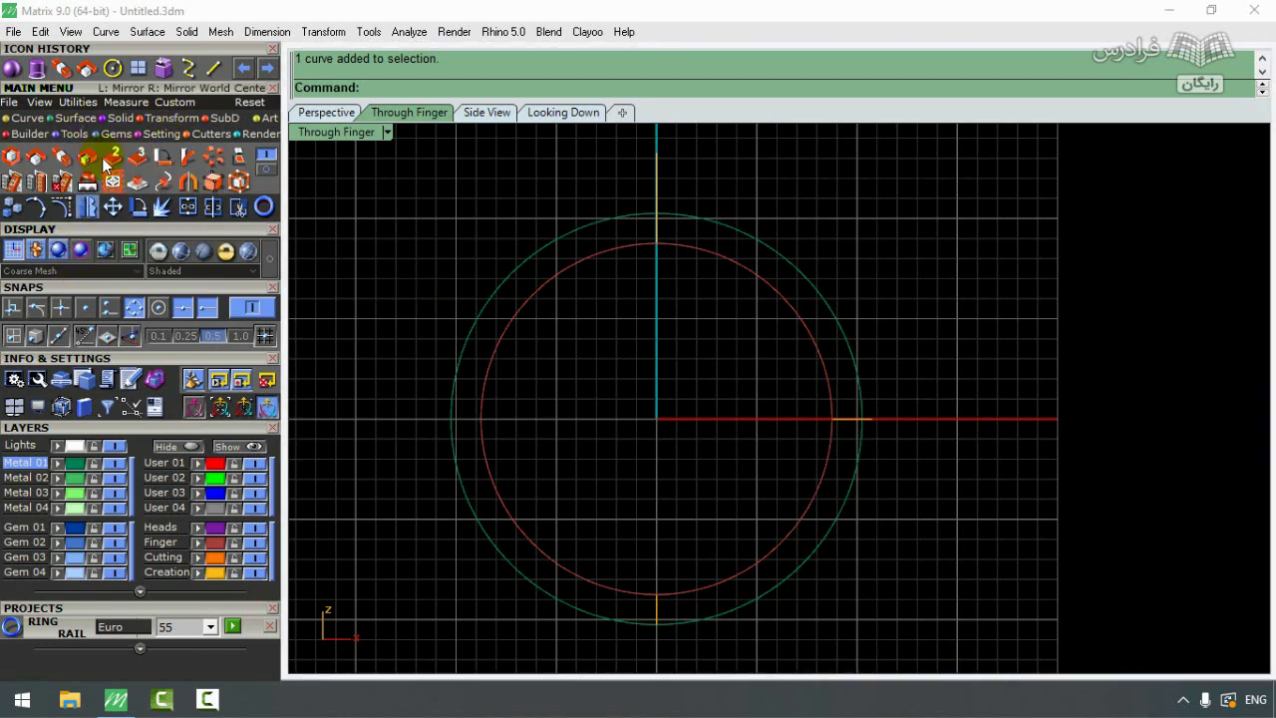
left_click(37, 160)
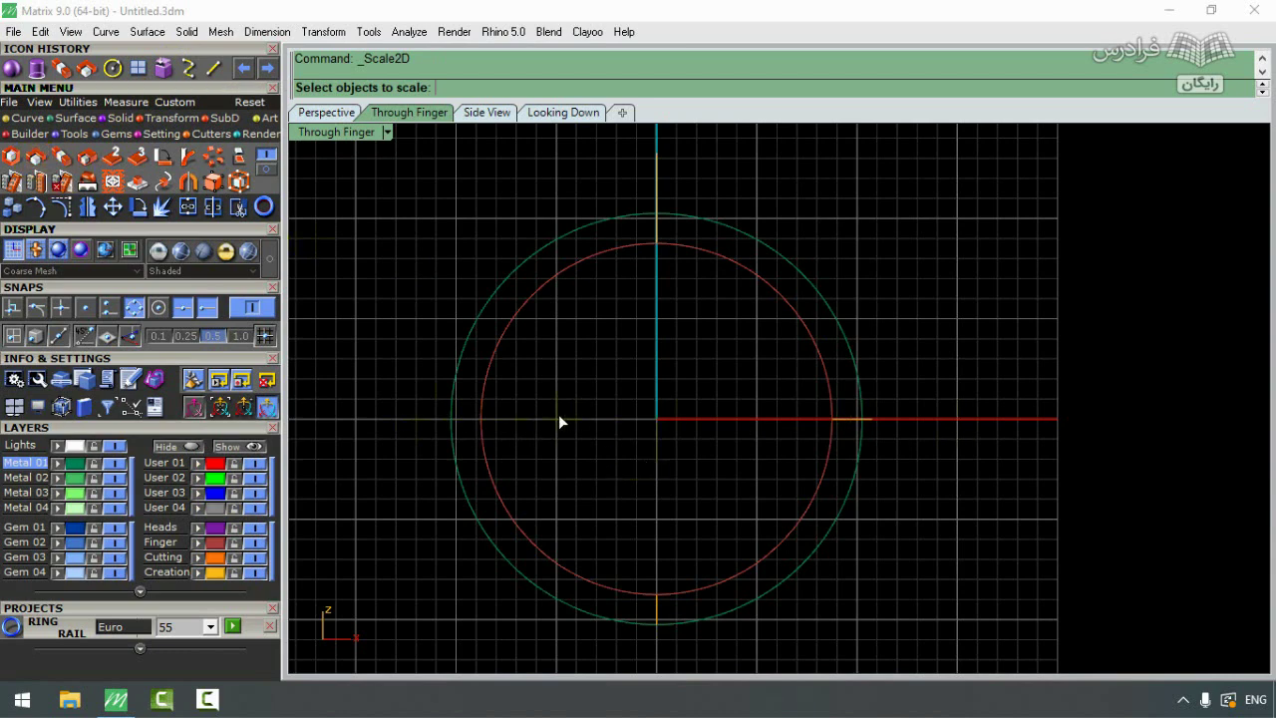
left_click(499, 287)
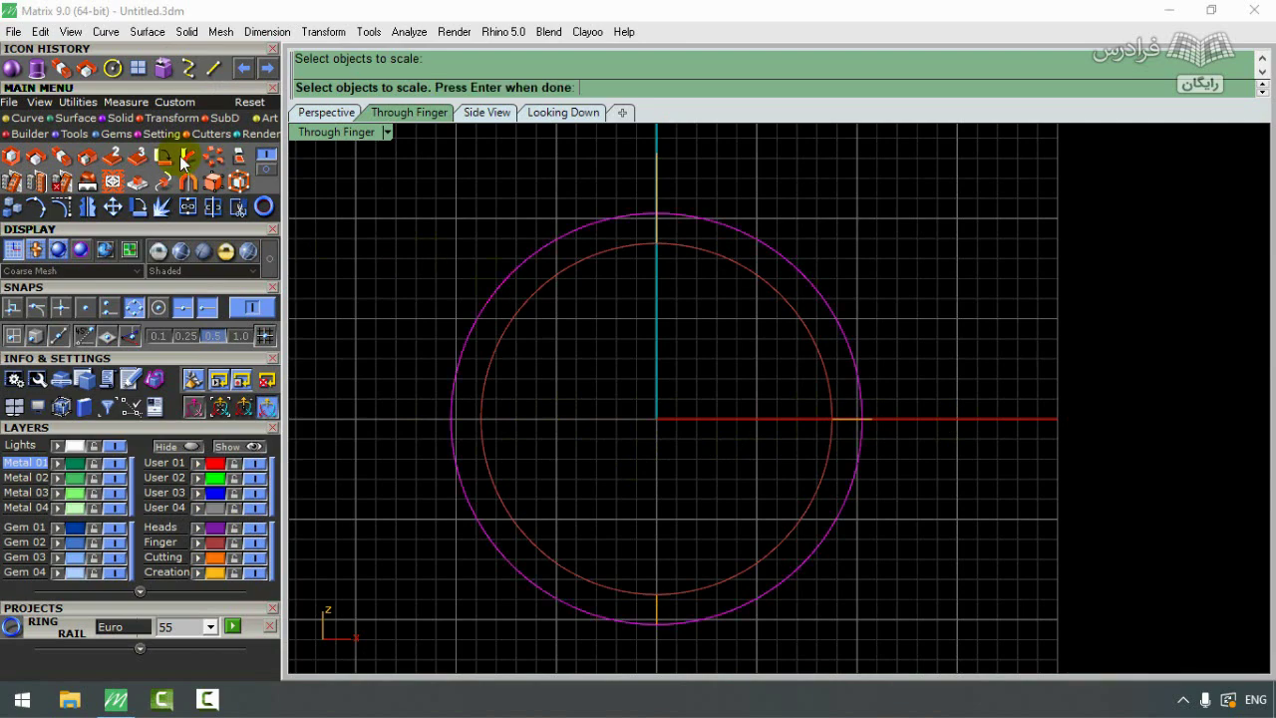
left_click(36, 156)
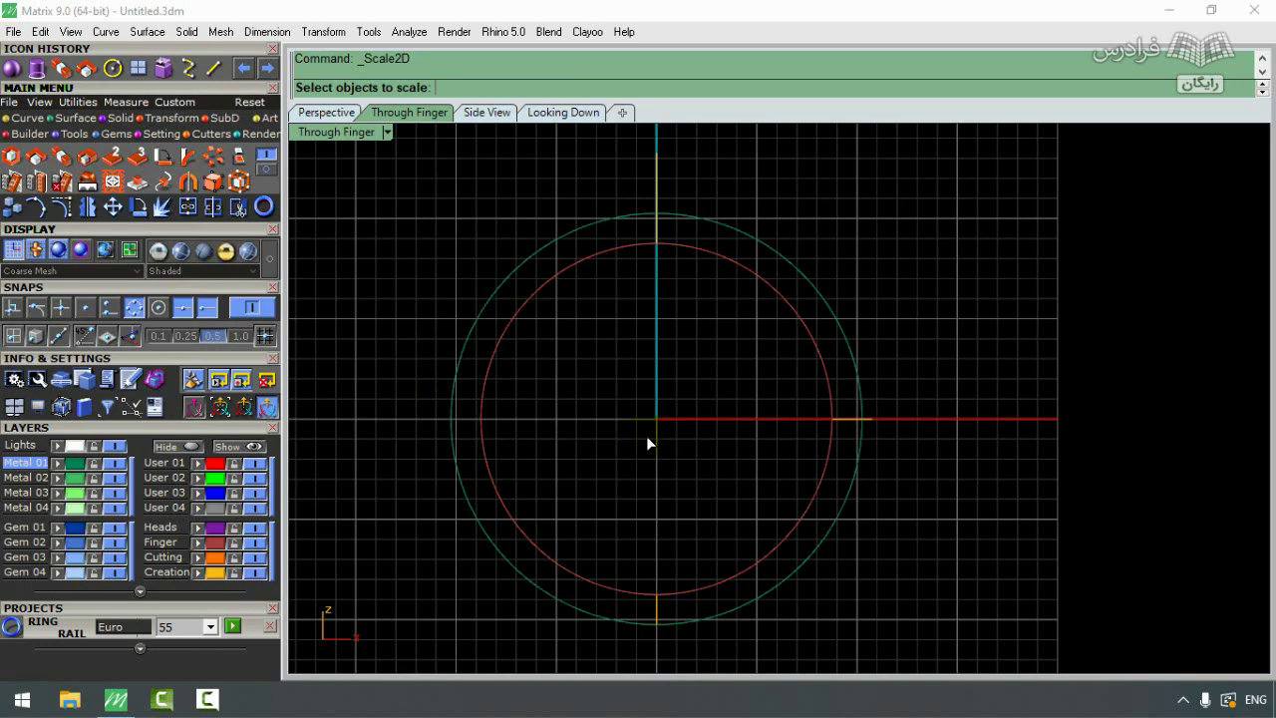
key("Return")
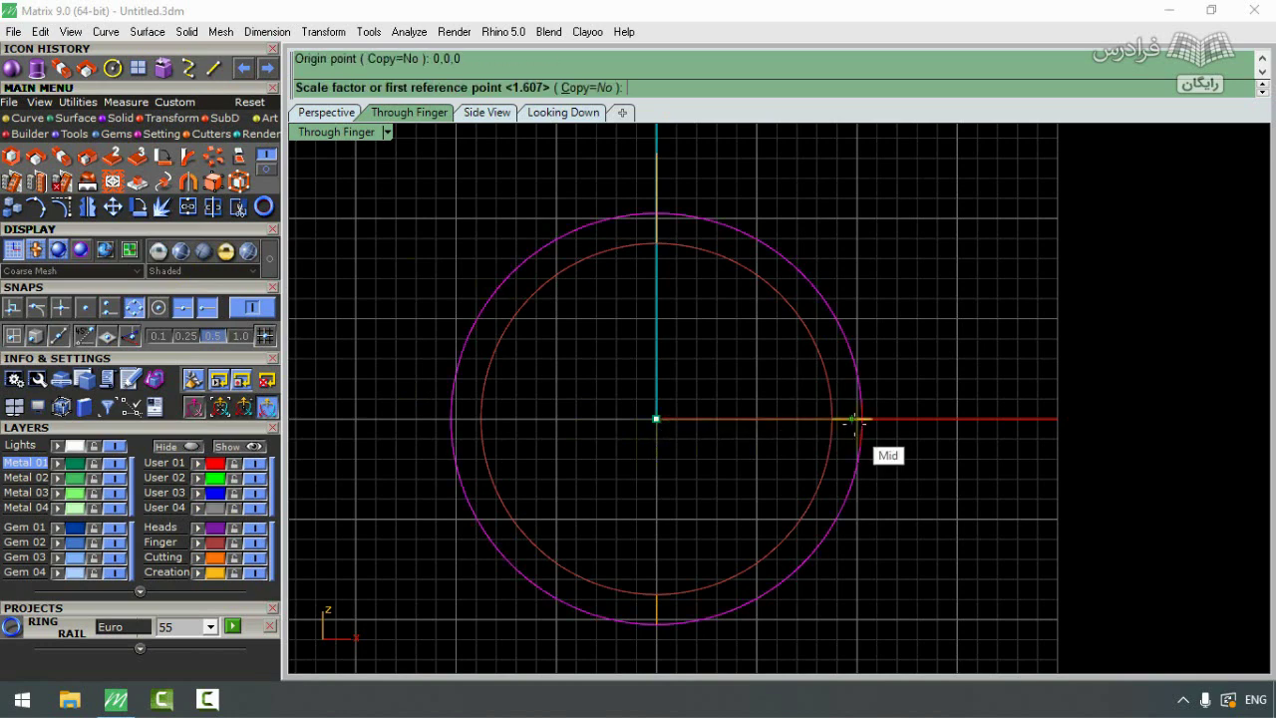
scroll(863, 414, "up", 1)
scroll(863, 411, "up", 1)
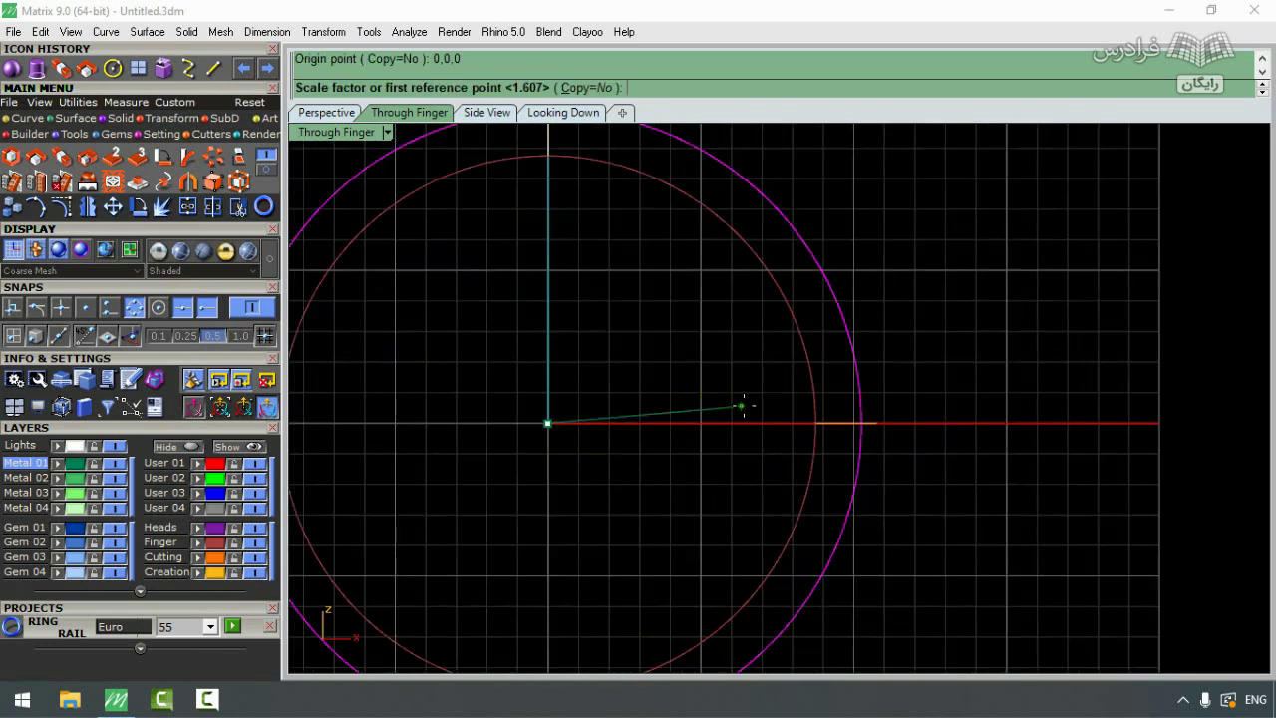
left_click(866, 427)
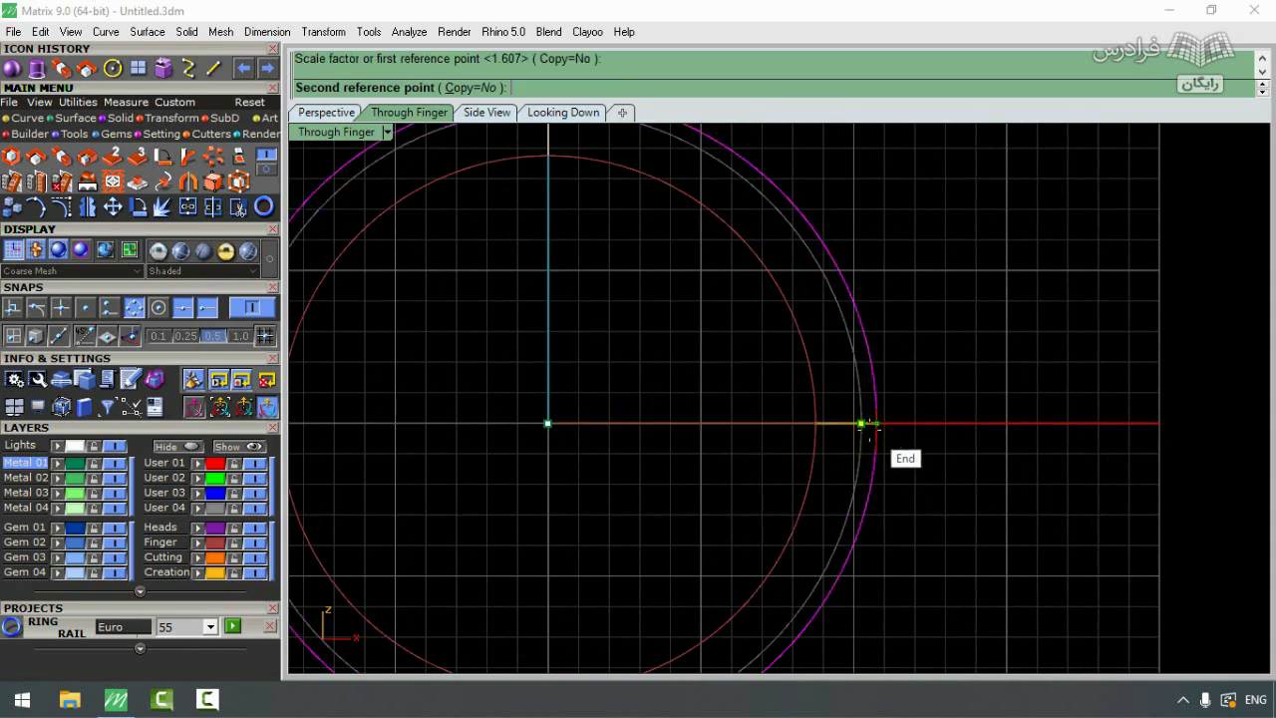
left_click(878, 425)
scroll(1019, 341, "down", 5)
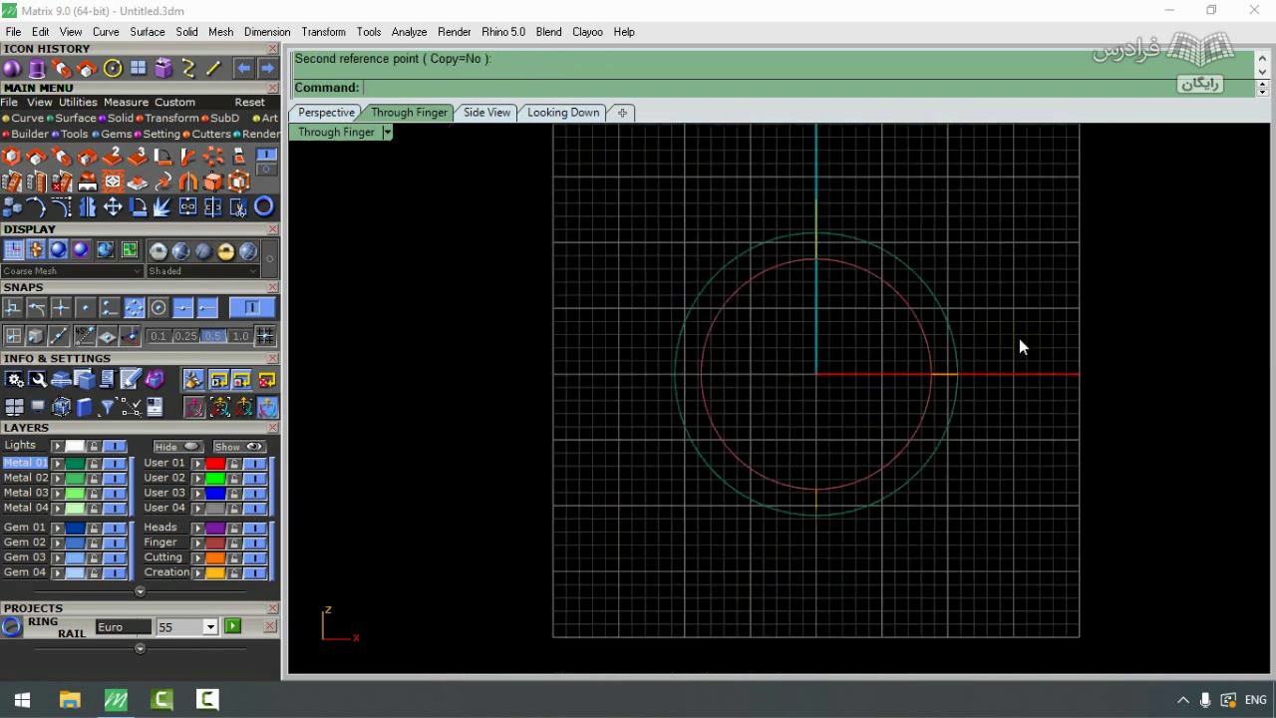
Step: Scale the outer circle in 1D from the lower end of the bottom guide line, stretching its top quadrant to the top guide line's upper end
scroll(887, 416, "up", 1)
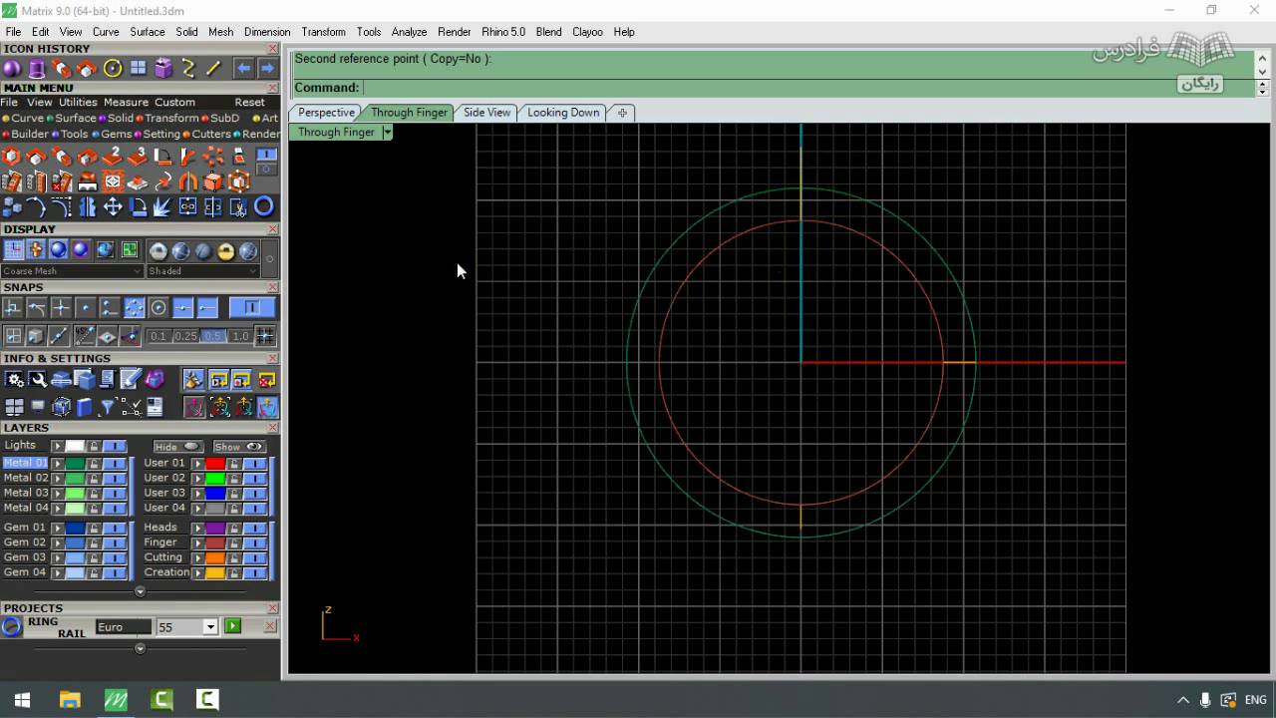
left_click(62, 160)
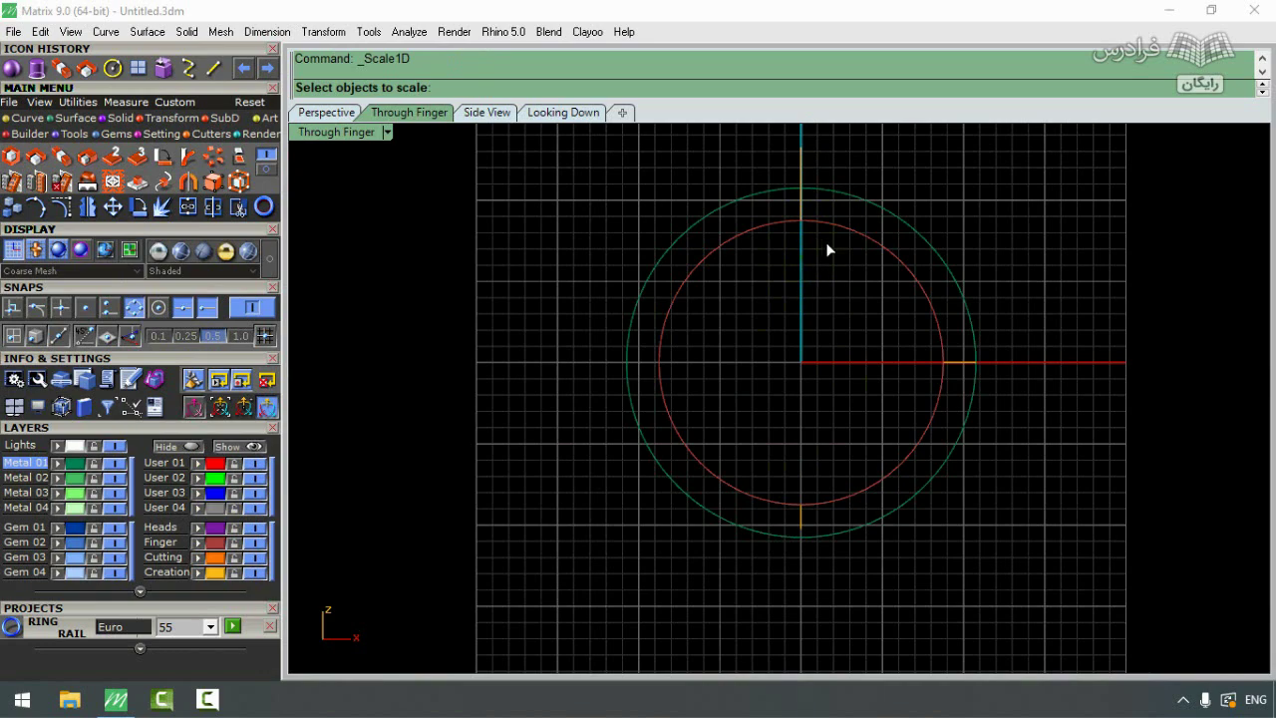
left_click(840, 198)
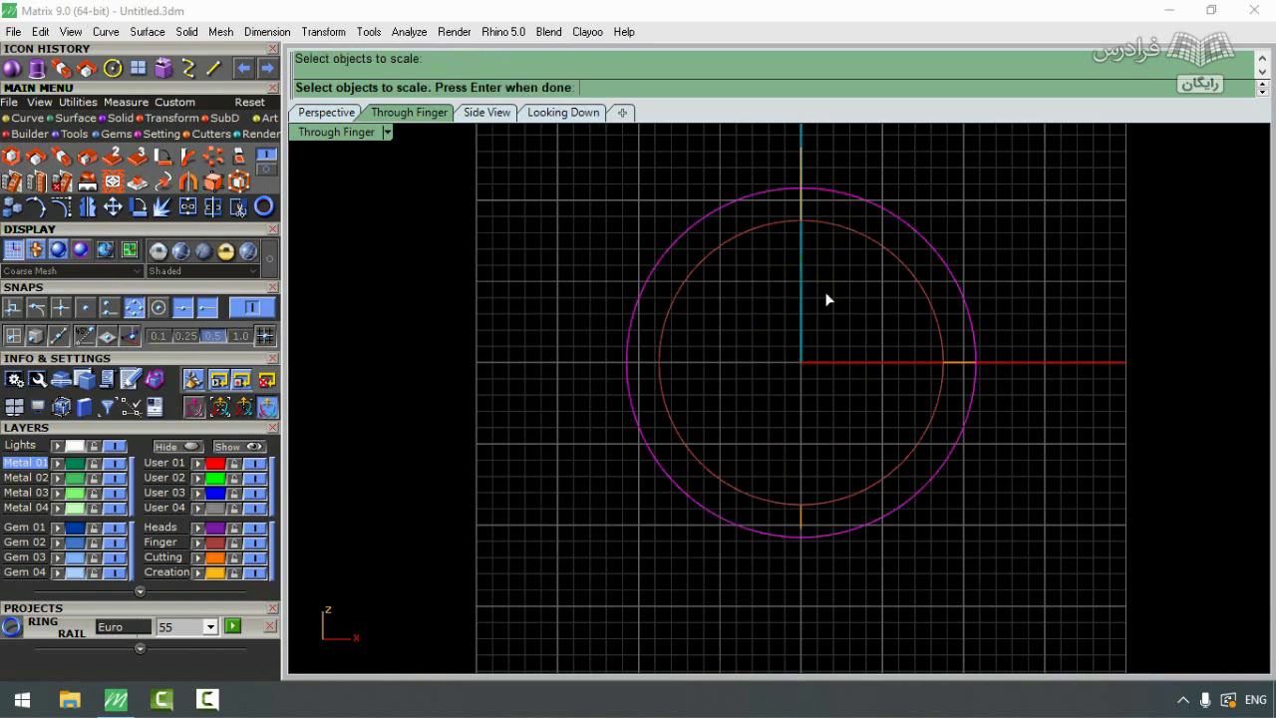
key("Return")
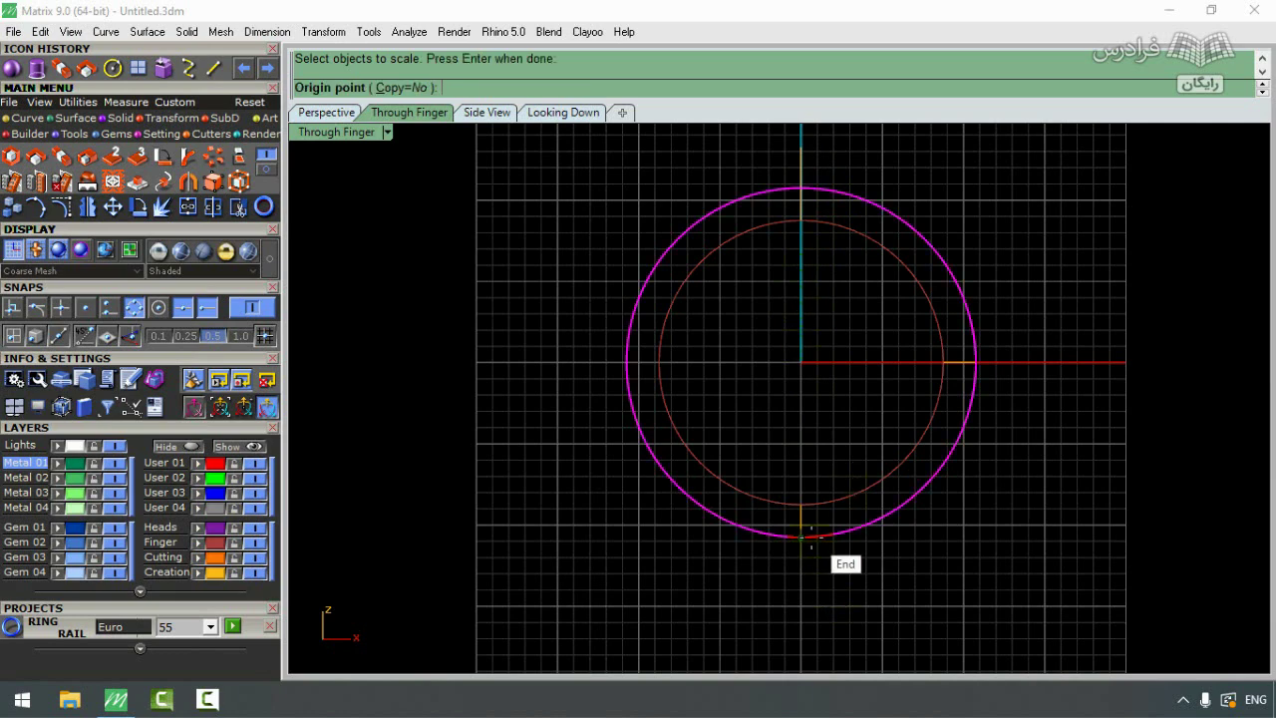
left_click(801, 538)
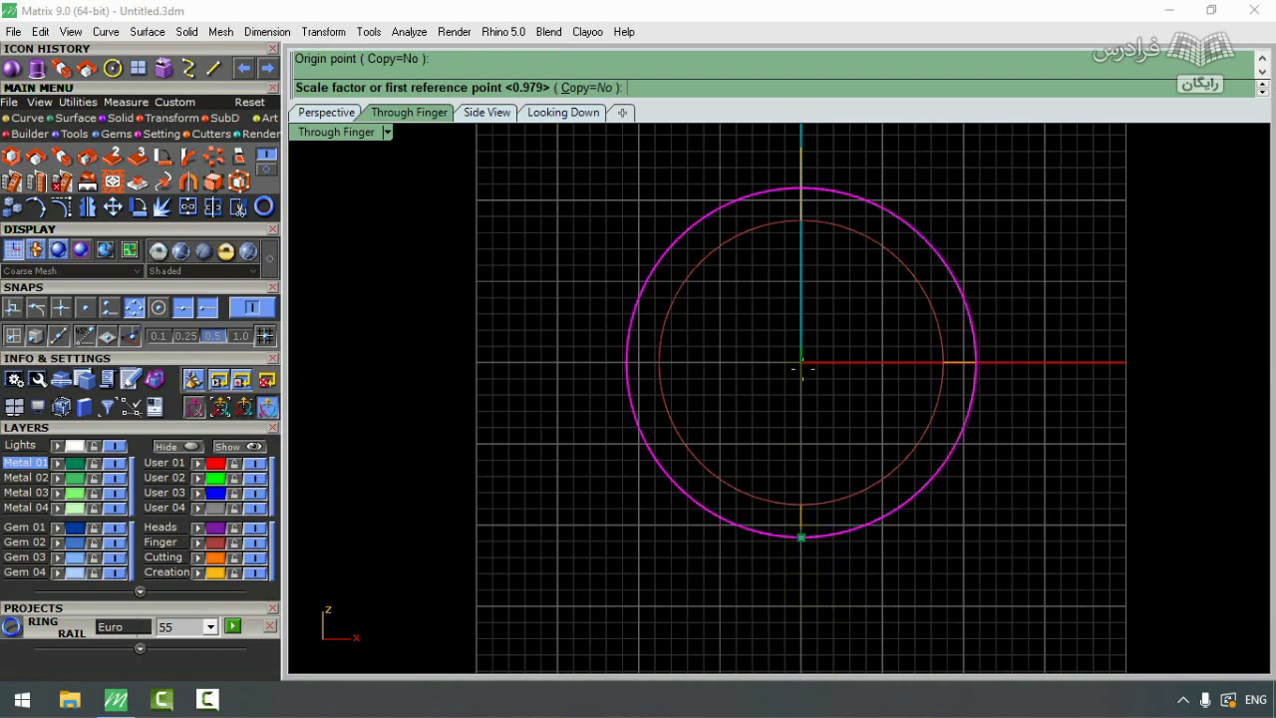
scroll(800, 182, "up", 2)
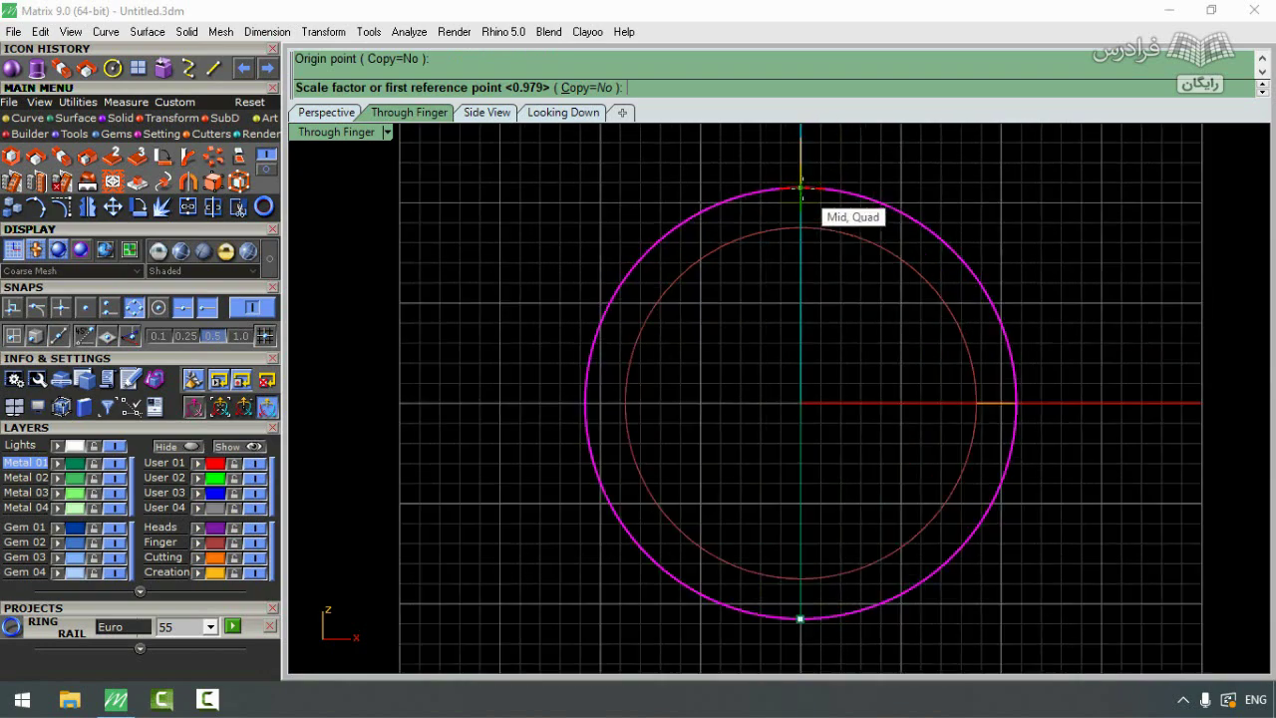
left_click(804, 195)
scroll(804, 194, "down", 2)
scroll(805, 189, "up", 3)
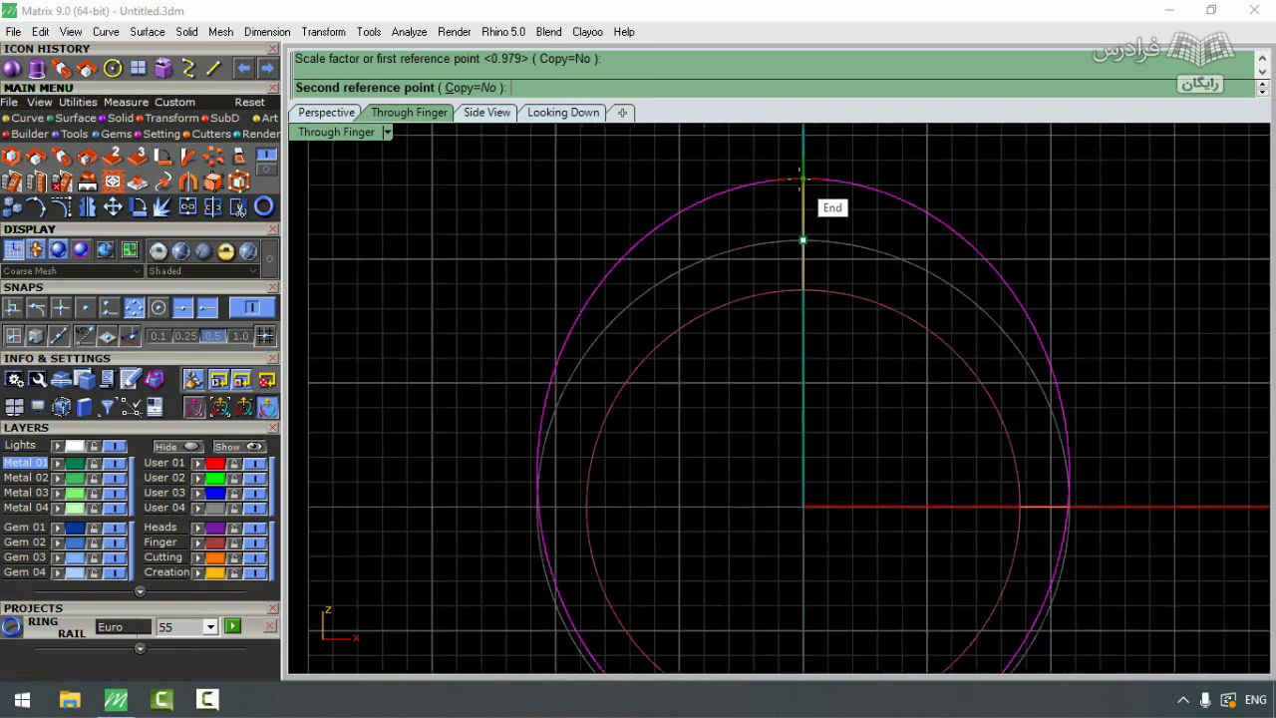
left_click(805, 177)
scroll(796, 183, "down", 3)
scroll(798, 176, "up", 2)
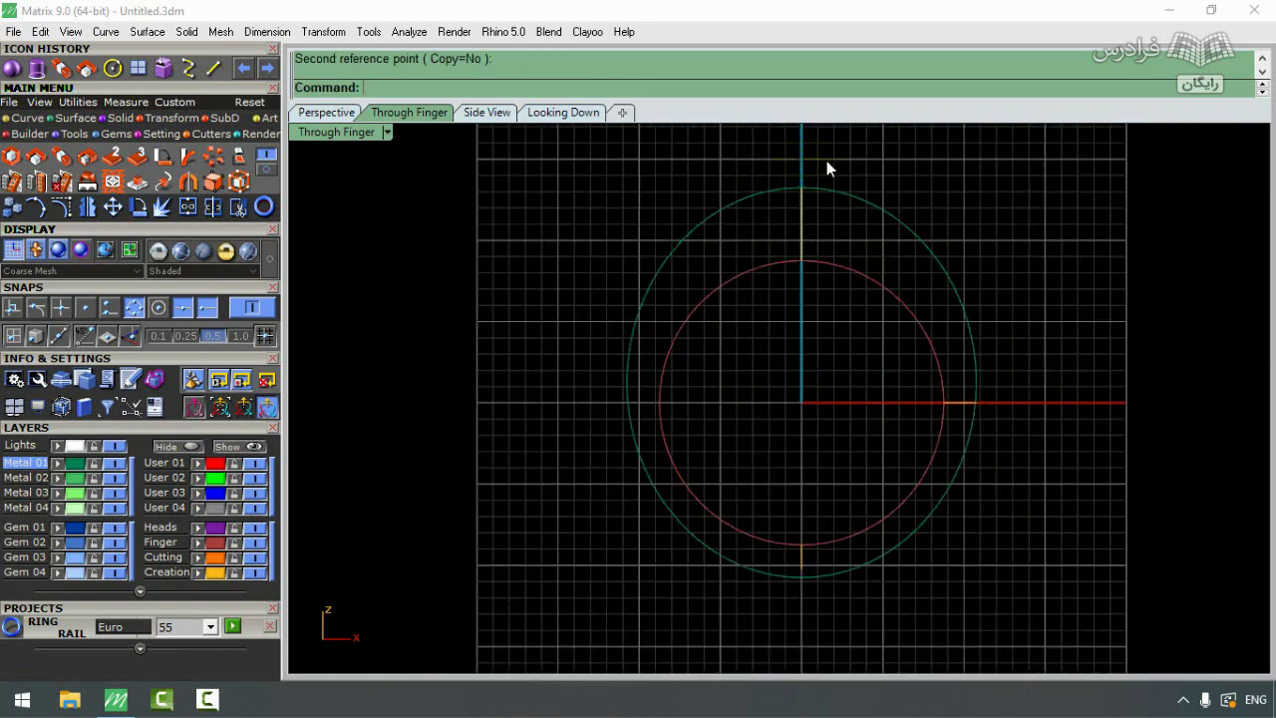
Step: Scale the outer curve in 1D from its top point, bringing its lowest point to the lower end of the bottom guide line
key("Return")
left_click(834, 190)
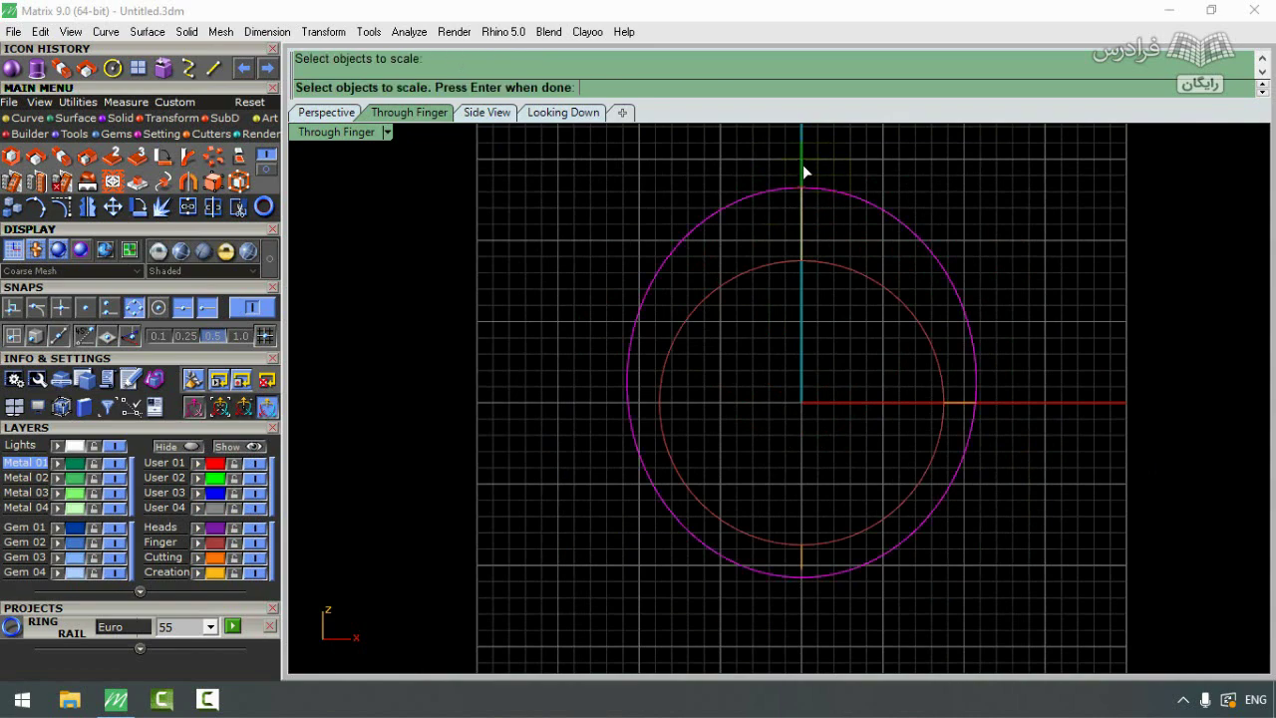
key("Return")
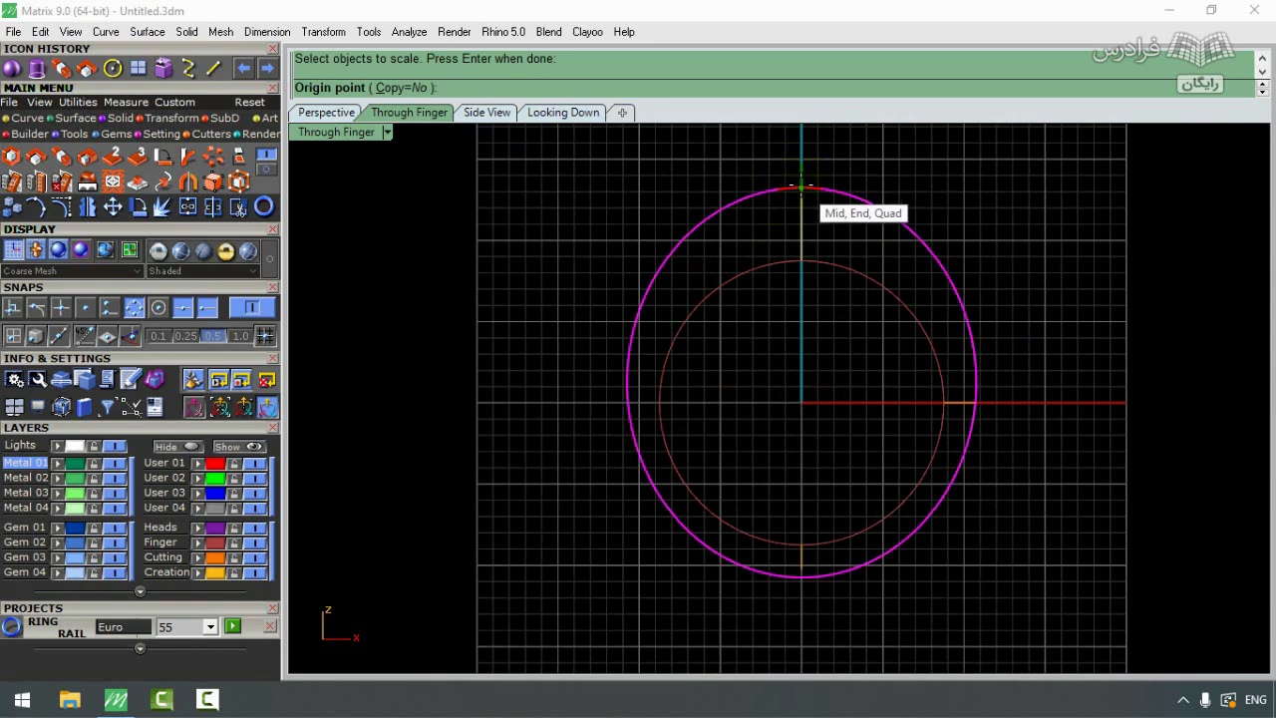
left_click(802, 187)
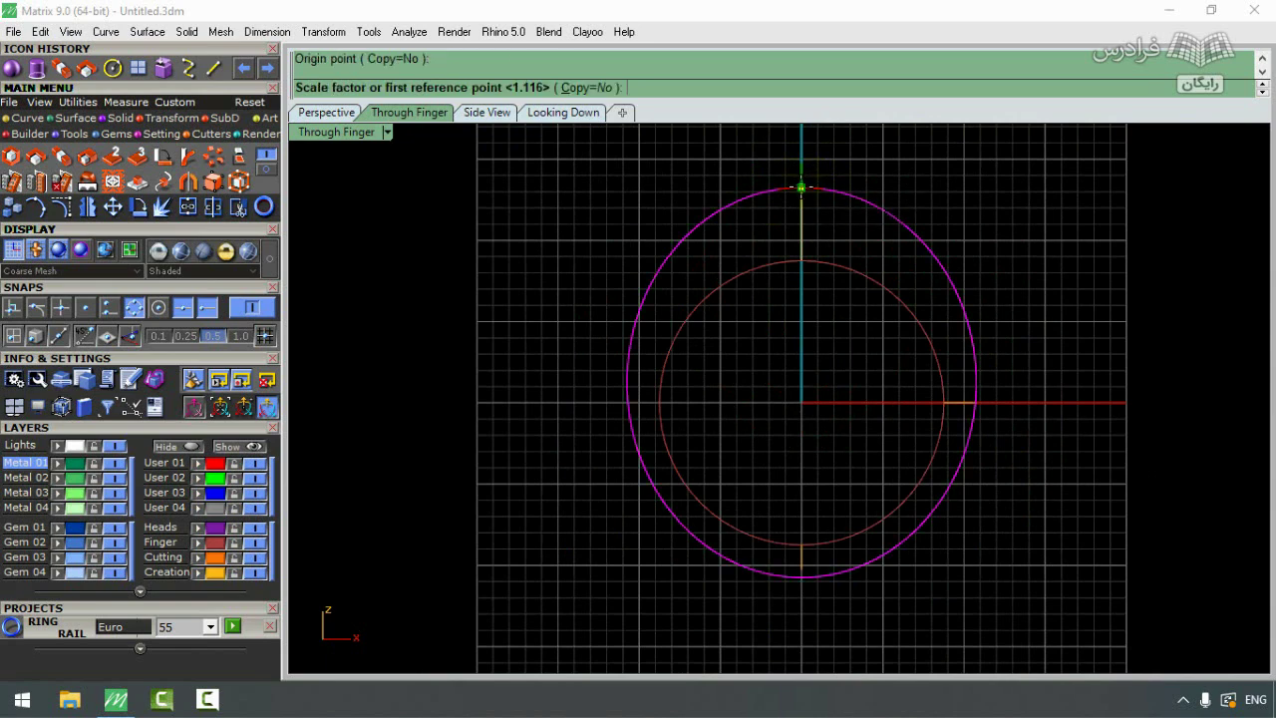
left_click(801, 582)
scroll(802, 583, "up", 3)
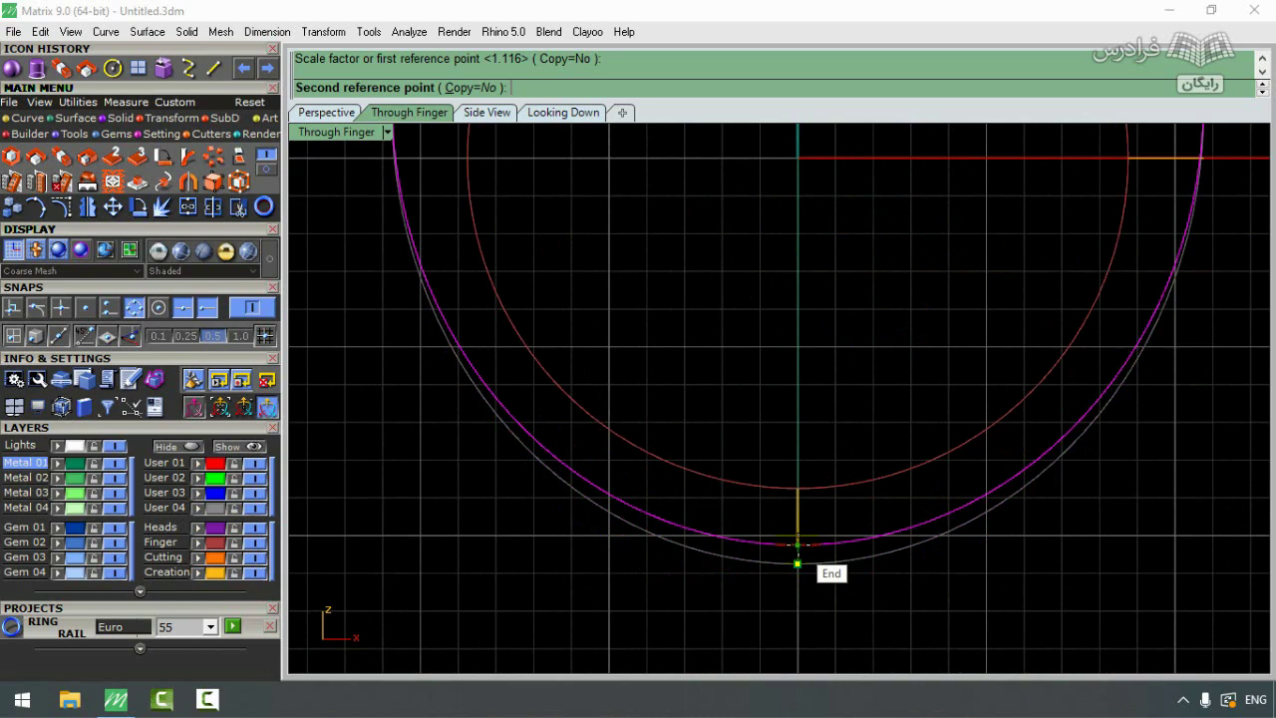
left_click(797, 564)
scroll(788, 327, "down", 8)
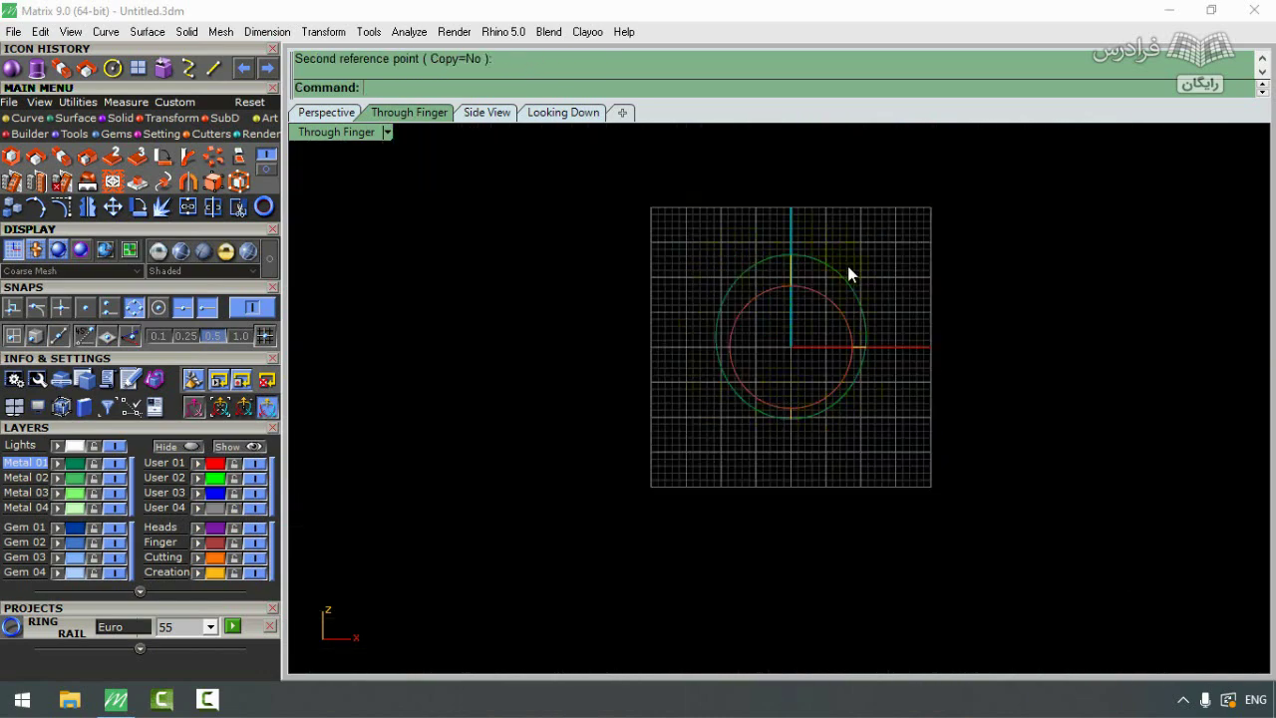
Step: Select all guide lines on the Creation layer and hide them
scroll(842, 264, "up", 4)
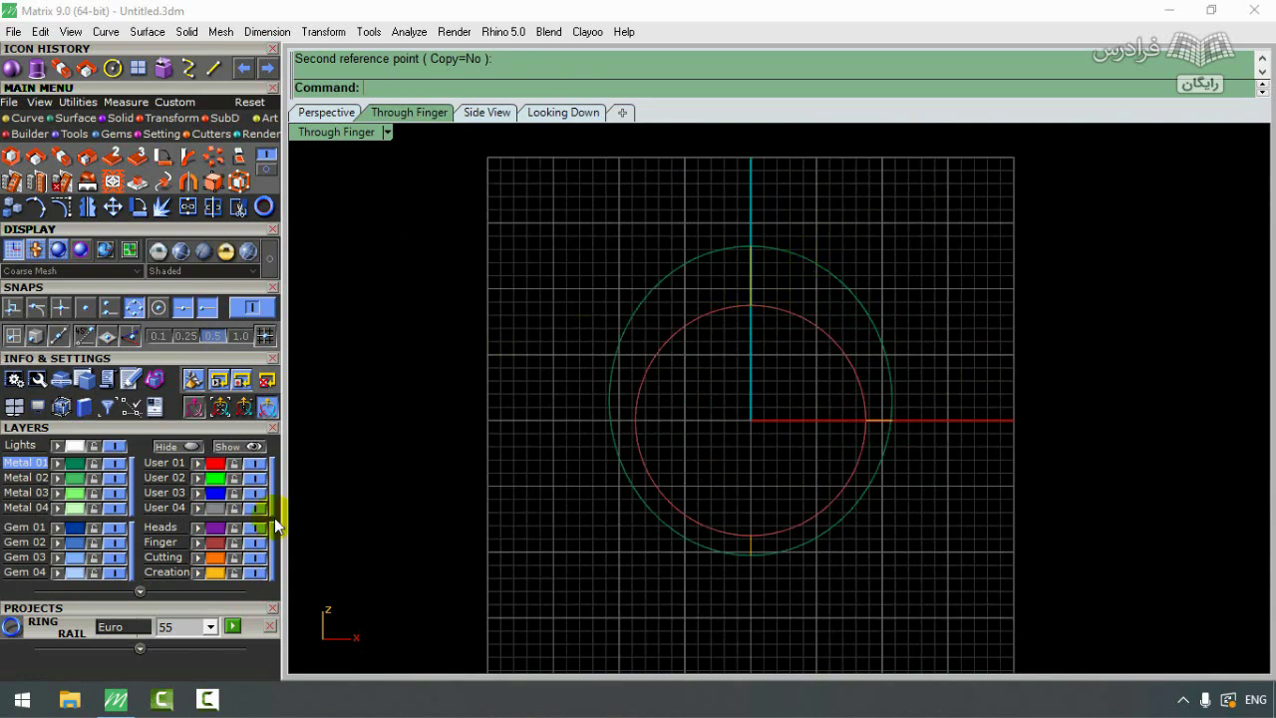
left_click(215, 574)
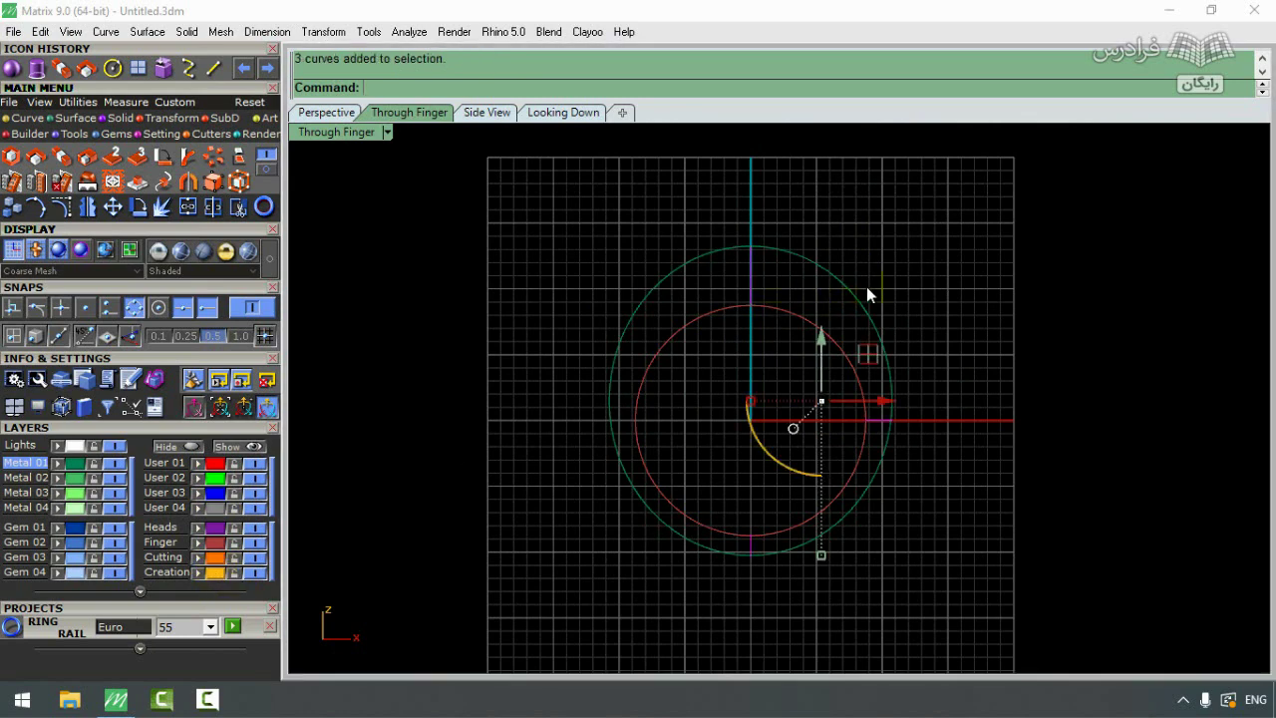
left_click(165, 446)
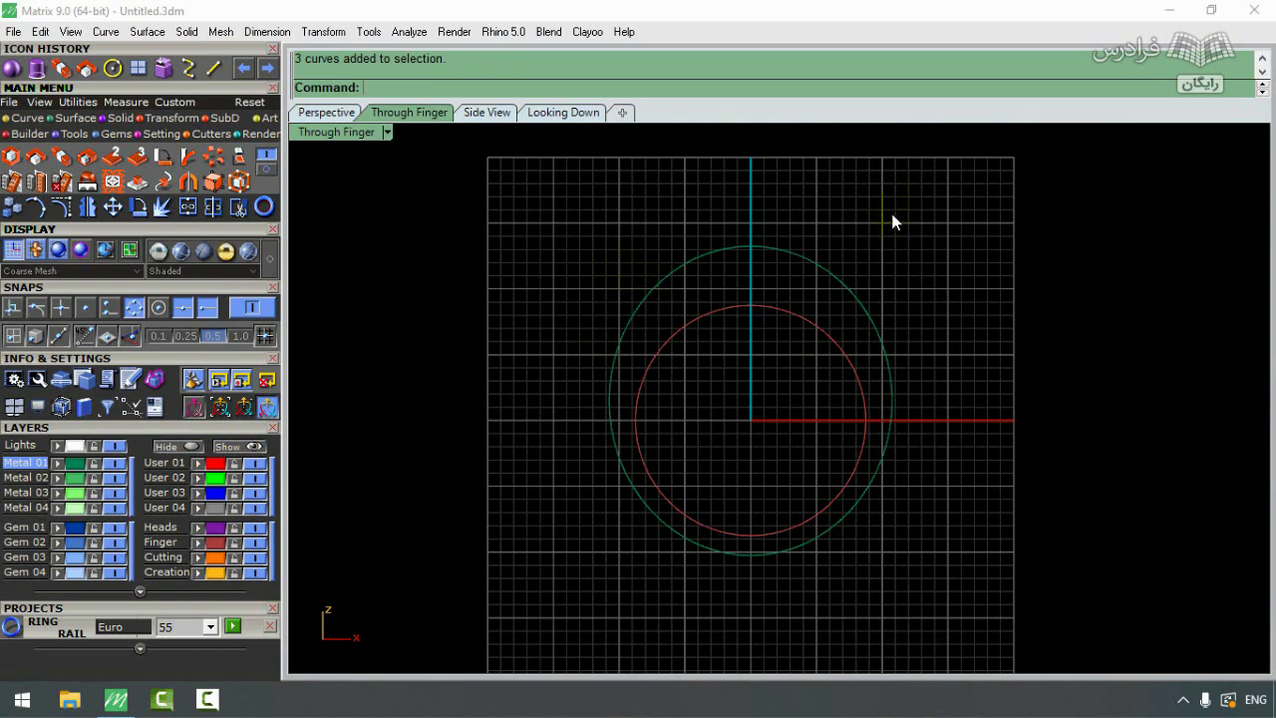
Step: Extrude the ring rail and outer curve together as a solid, 6 to both sides, and check the band in perspective
left_click_drag(829, 320, 833, 316)
left_click_drag(814, 360, 814, 360)
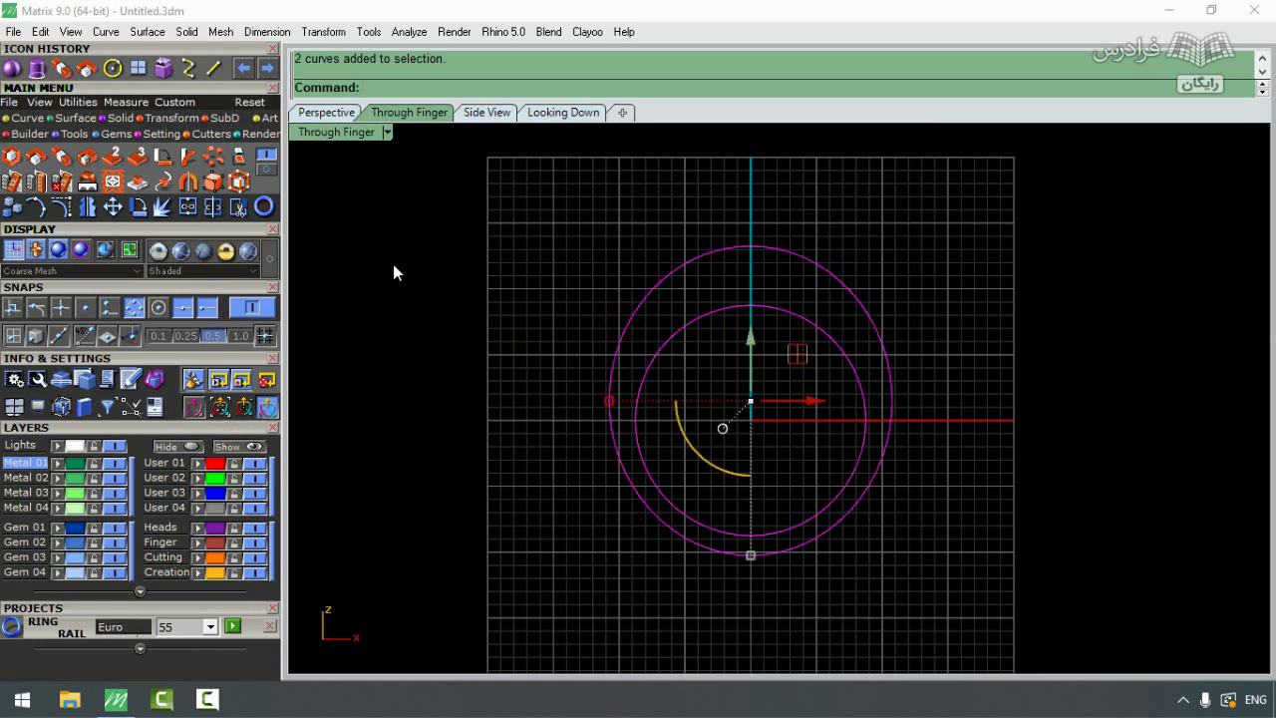
double_click(315, 132)
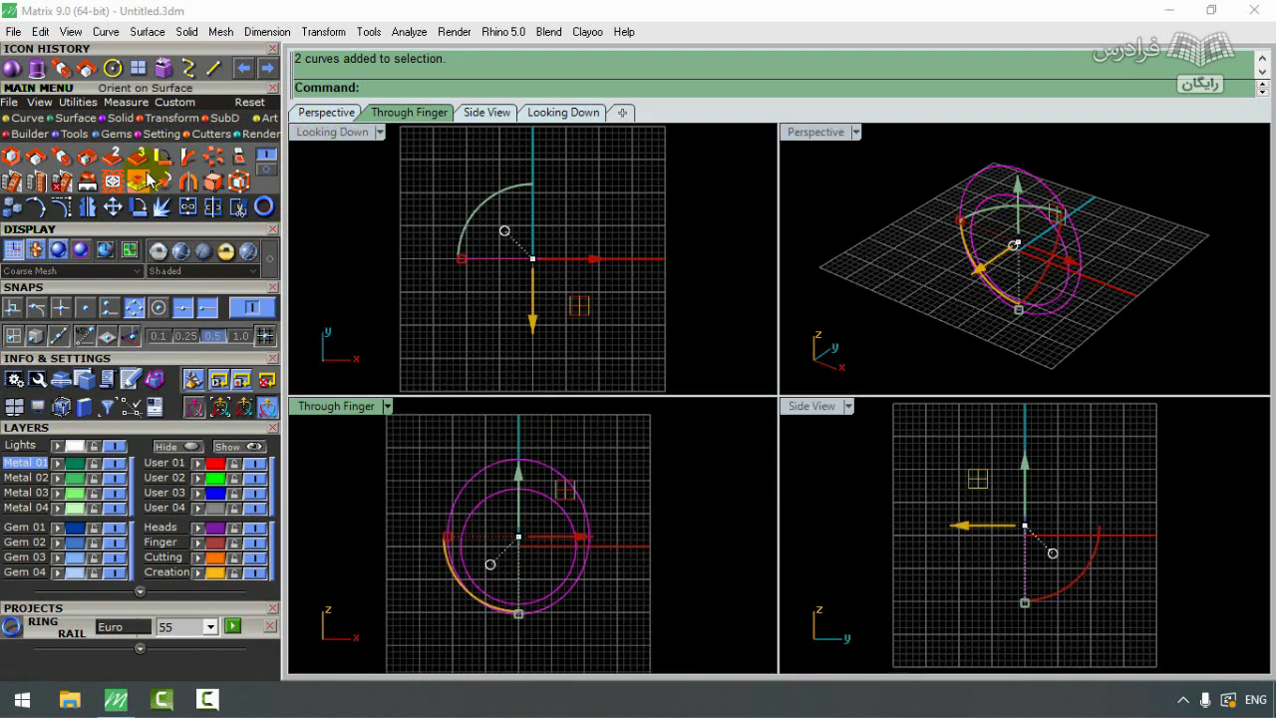
left_click(116, 134)
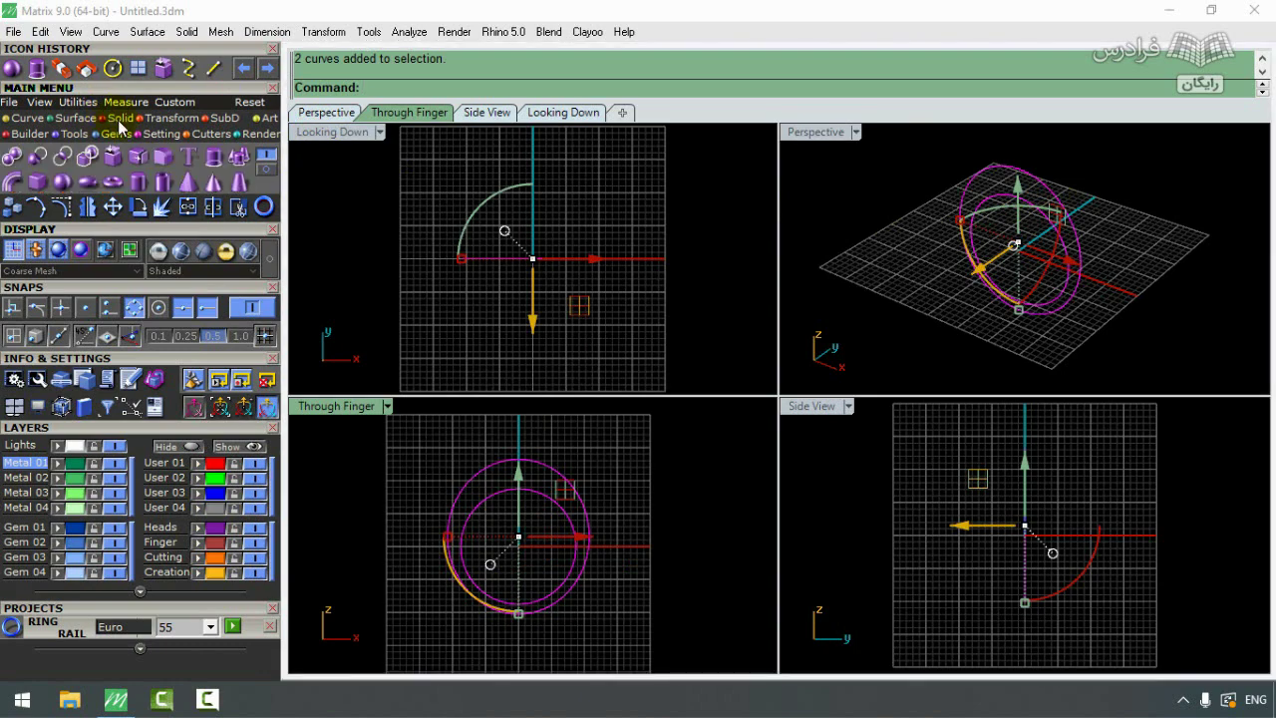
left_click(212, 156)
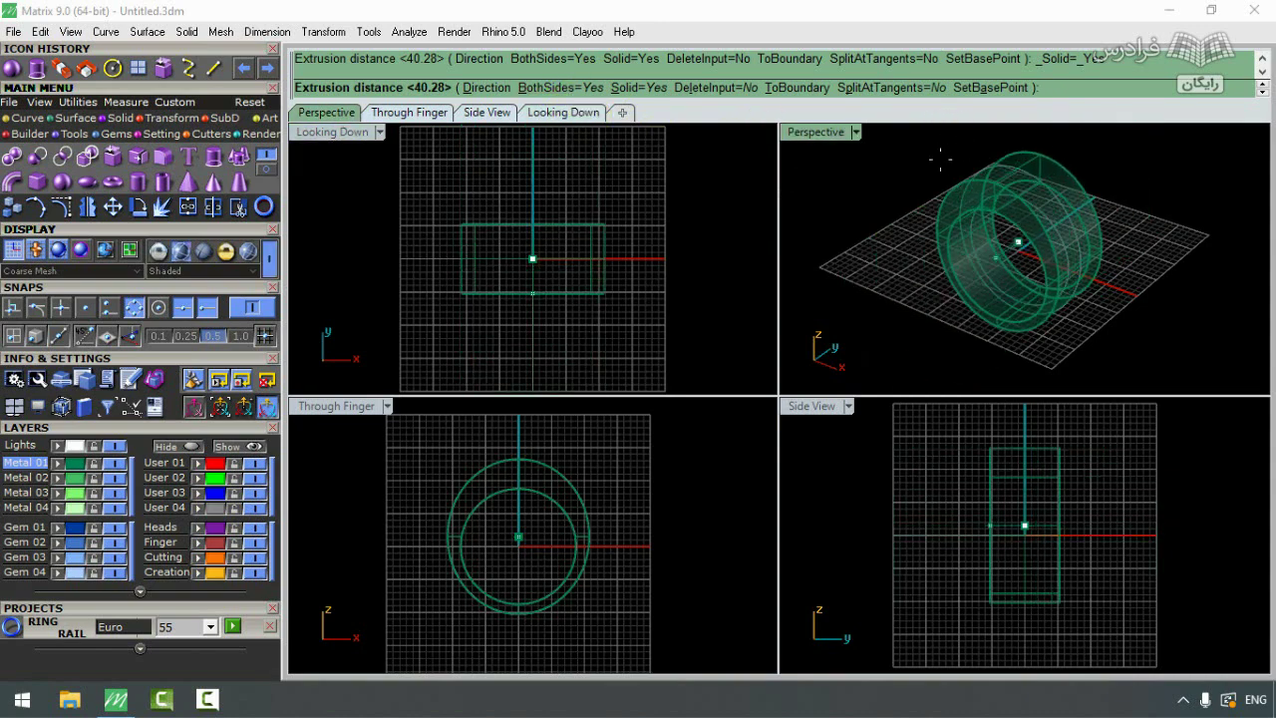
key("Return")
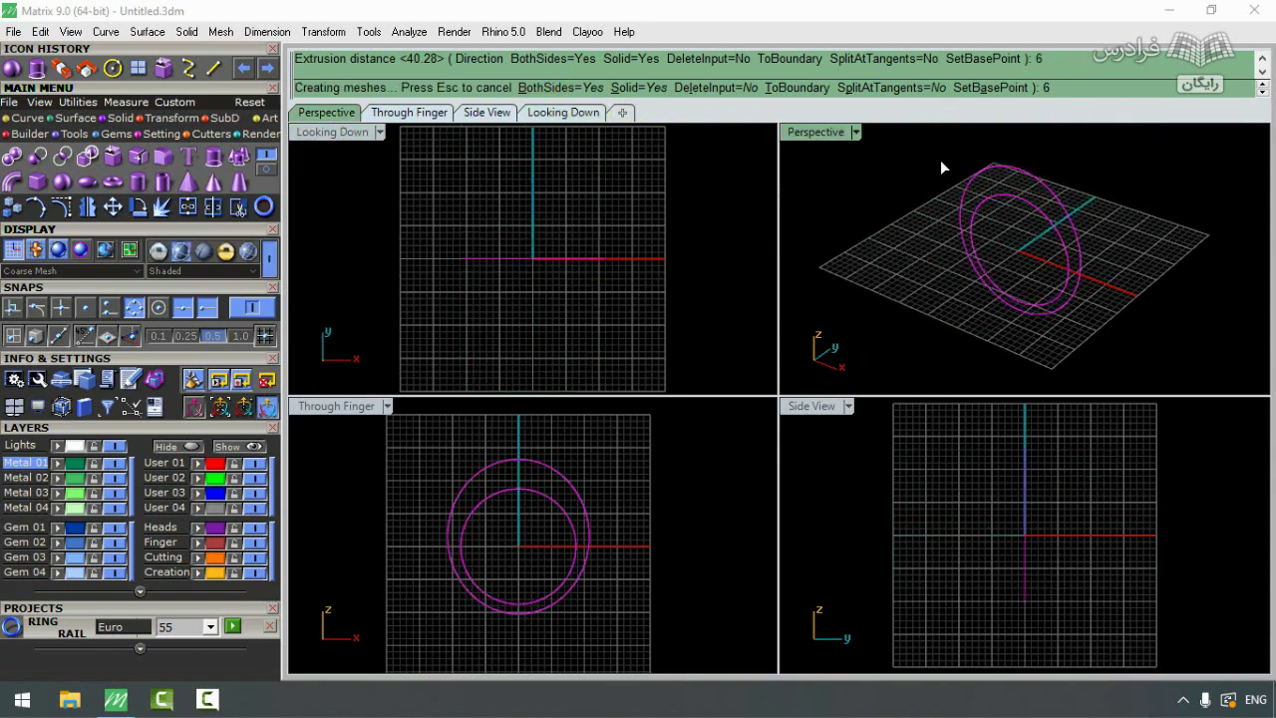
right_click_drag(1151, 214, 1034, 162)
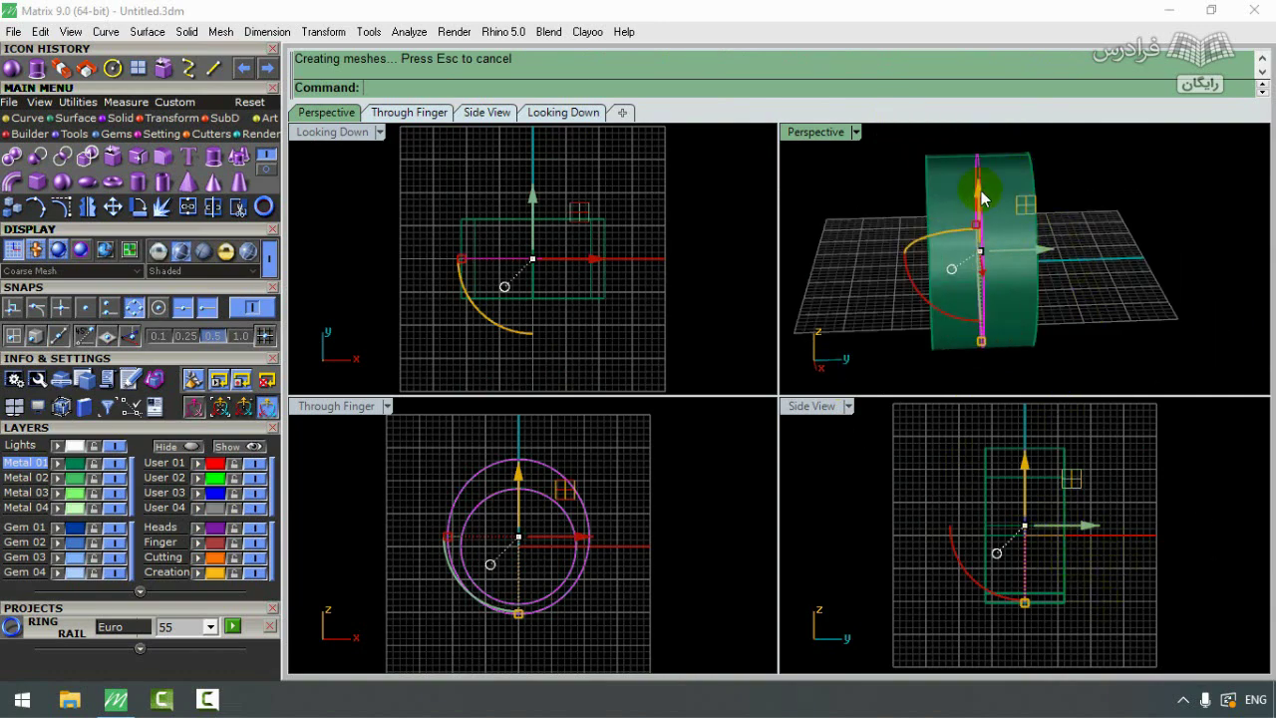
right_click_drag(992, 189, 993, 287)
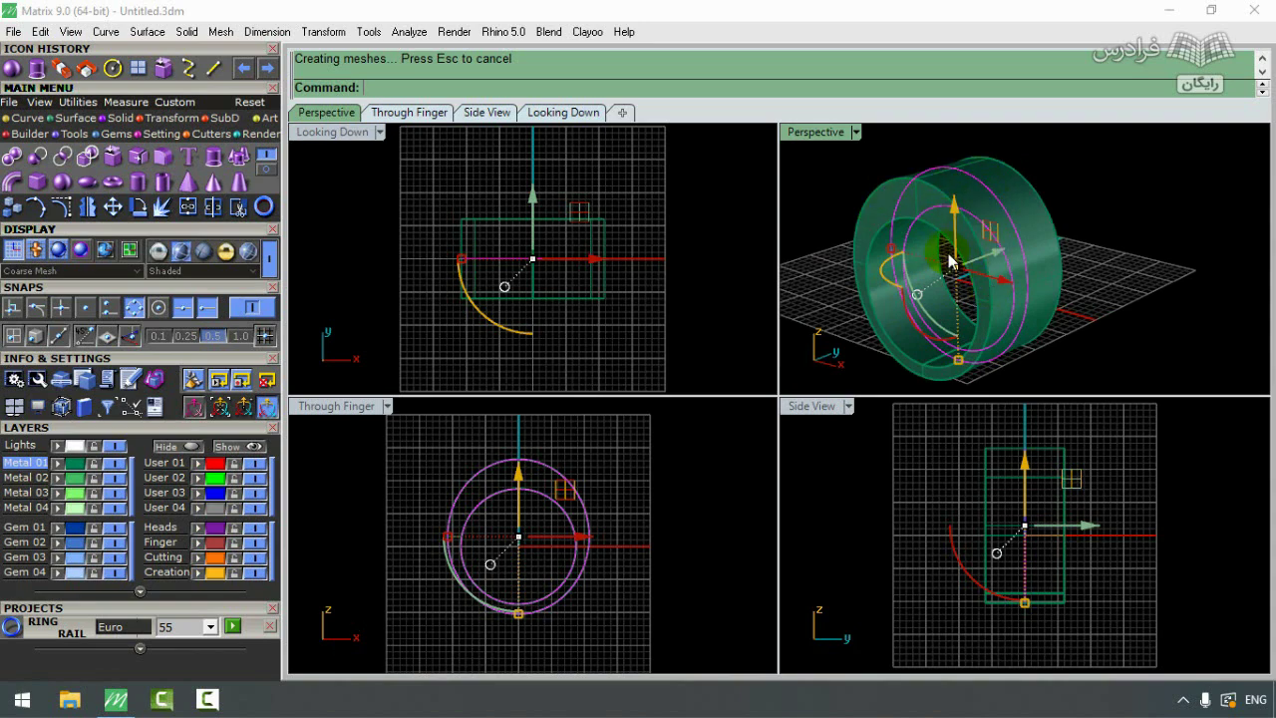
Step: Draw a three-point interpolated curve in the Side View, from above the band's upper right corner through the horizontal axis to below the band, narrowing downward
double_click(813, 406)
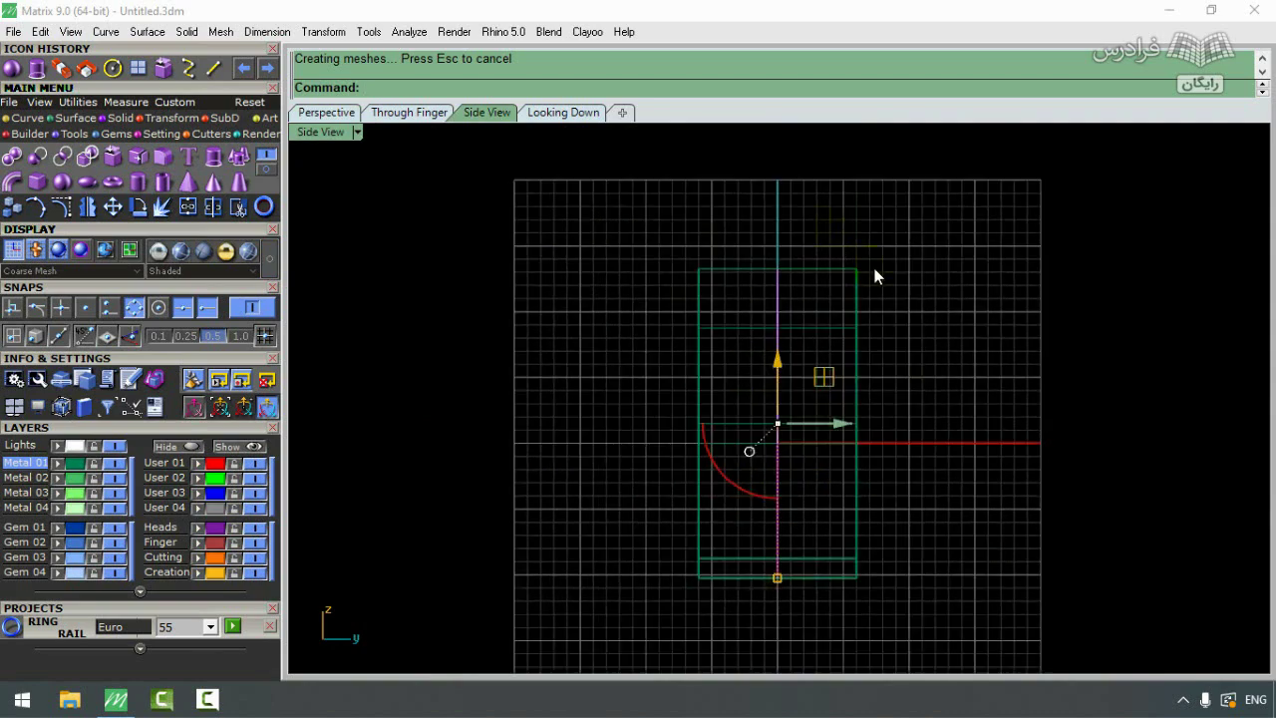
left_click(870, 244)
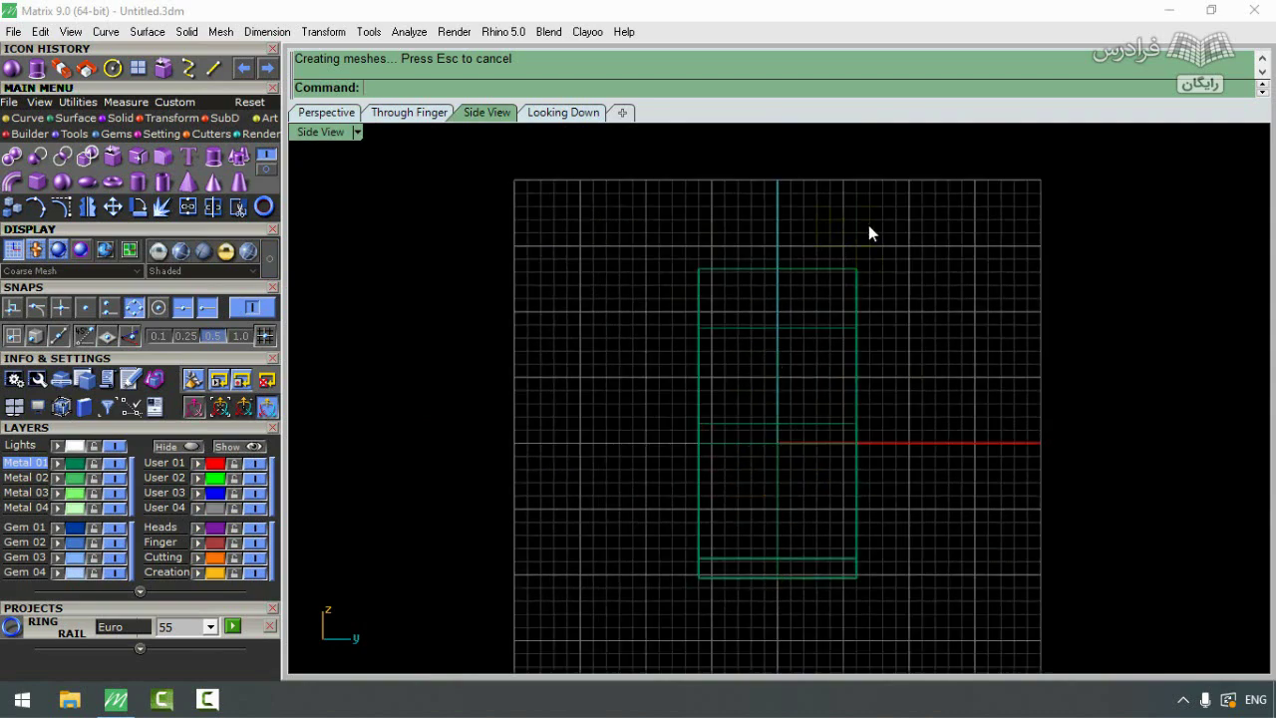
left_click(22, 118)
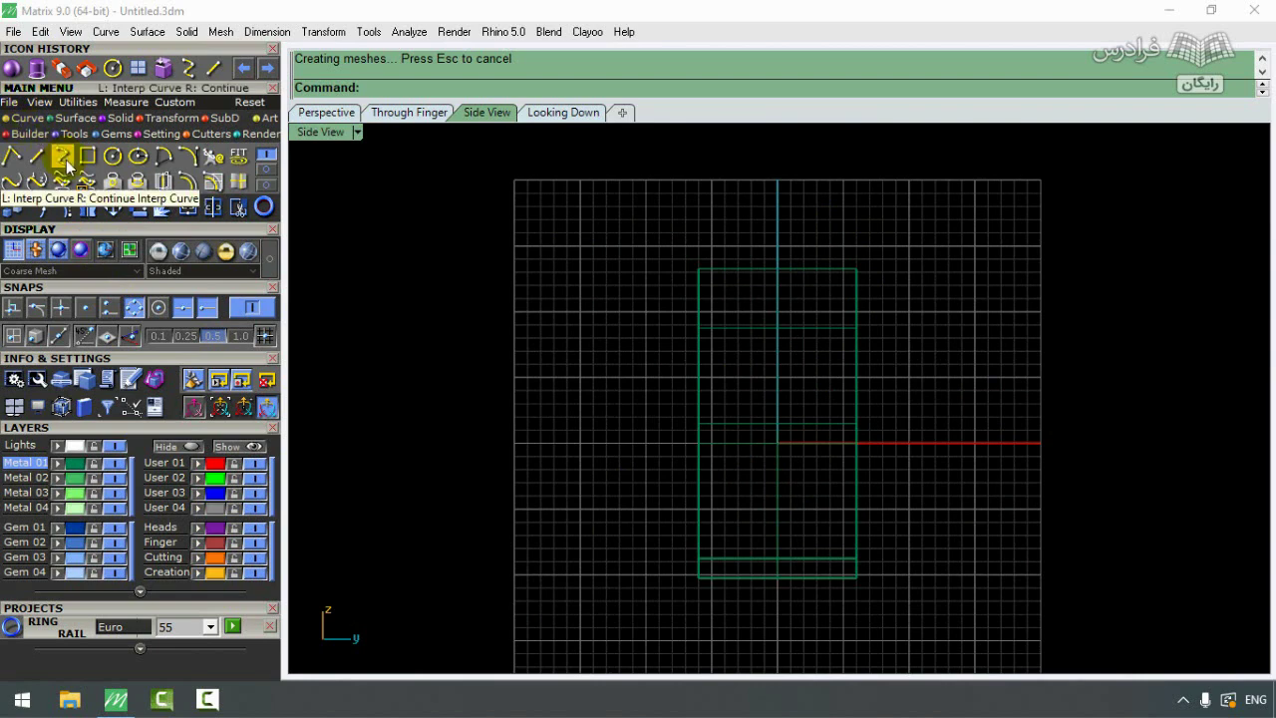
left_click(66, 162)
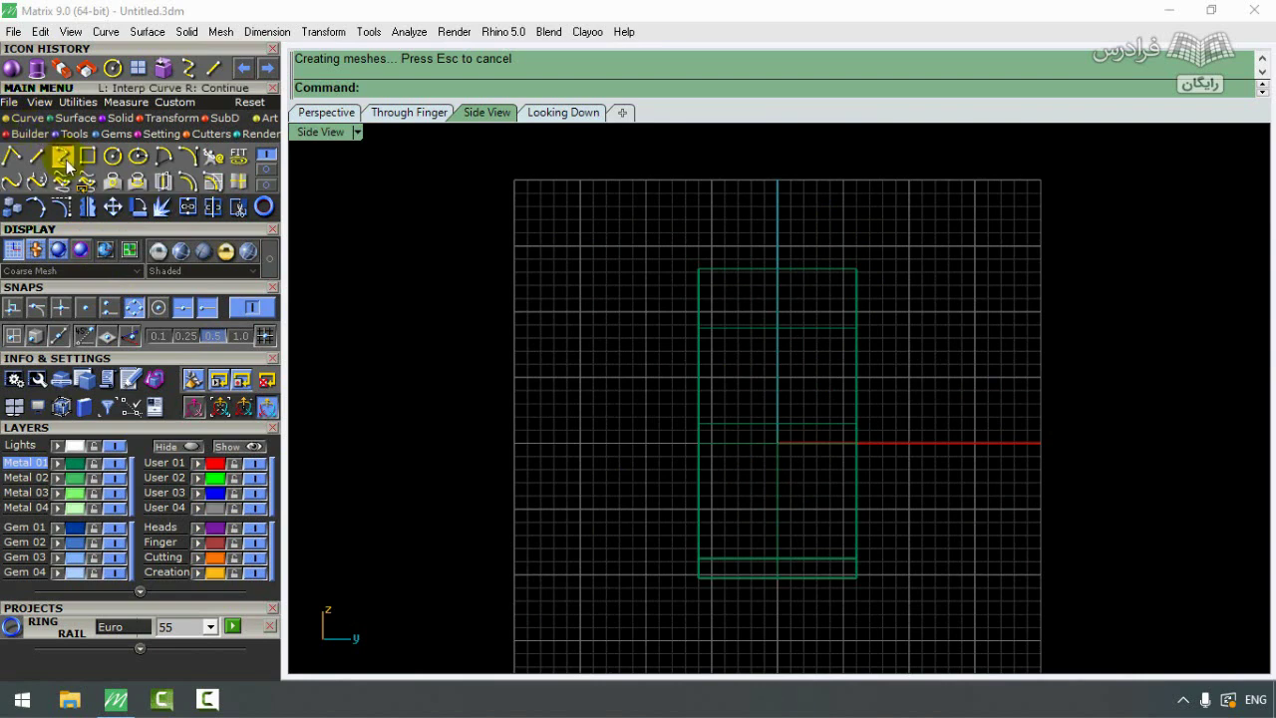
left_click(859, 239)
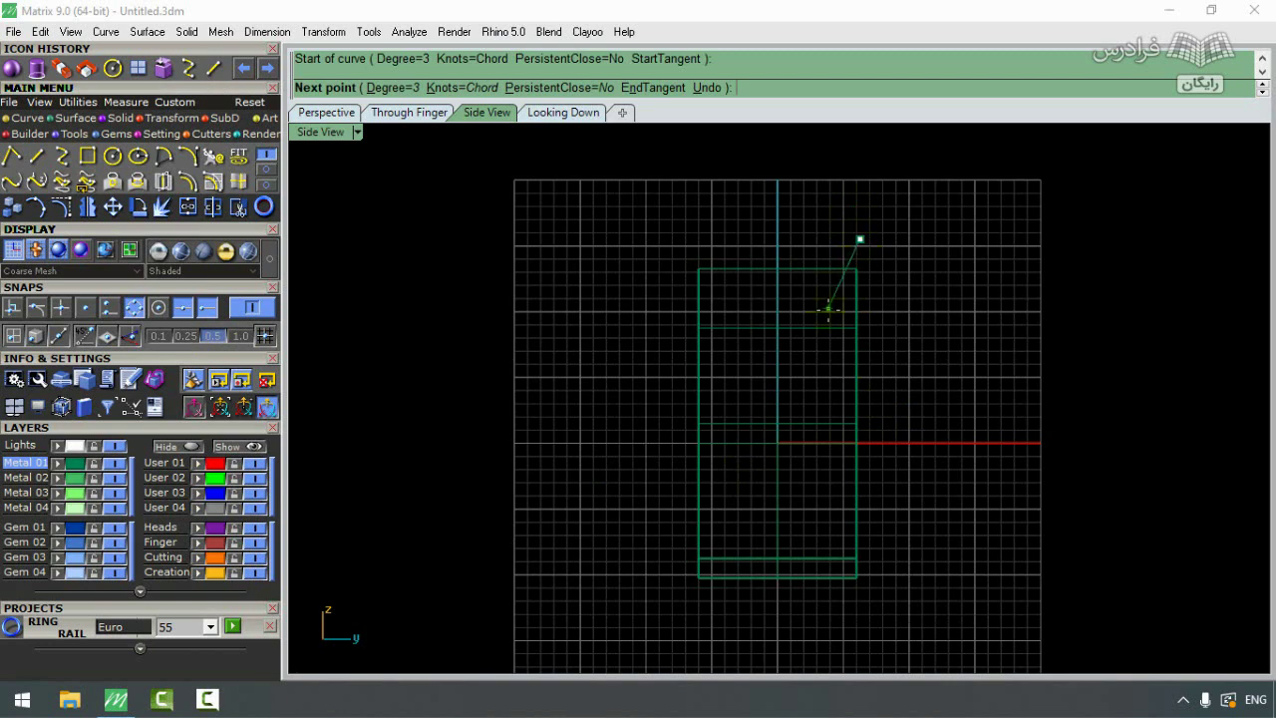
scroll(810, 439, "up", 2)
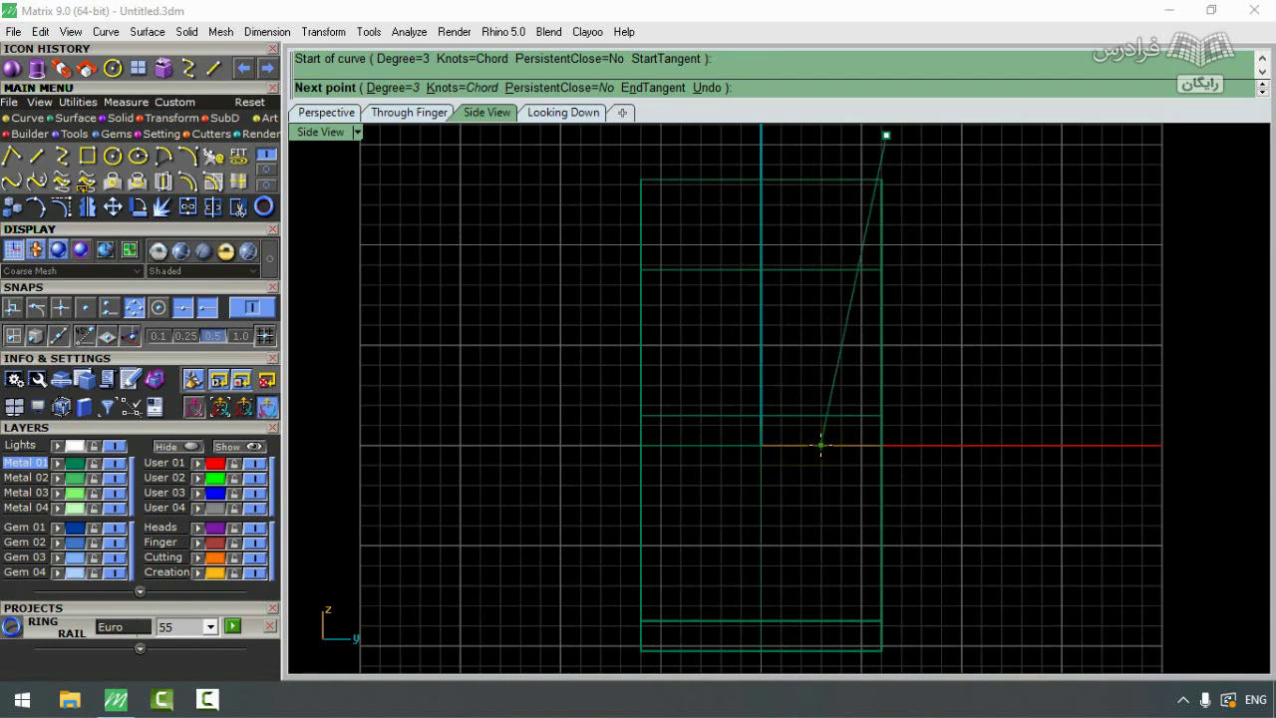
left_click(820, 444)
scroll(821, 444, "down", 3)
scroll(815, 587, "up", 1)
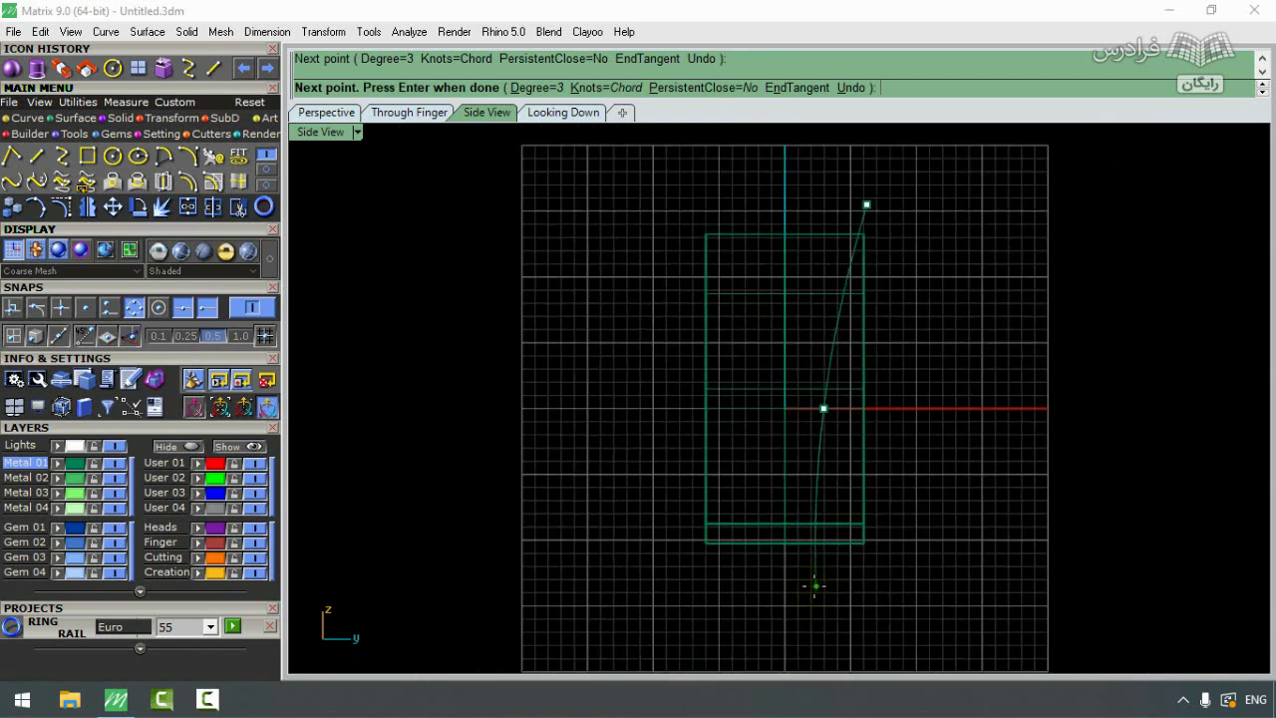
scroll(814, 587, "up", 1)
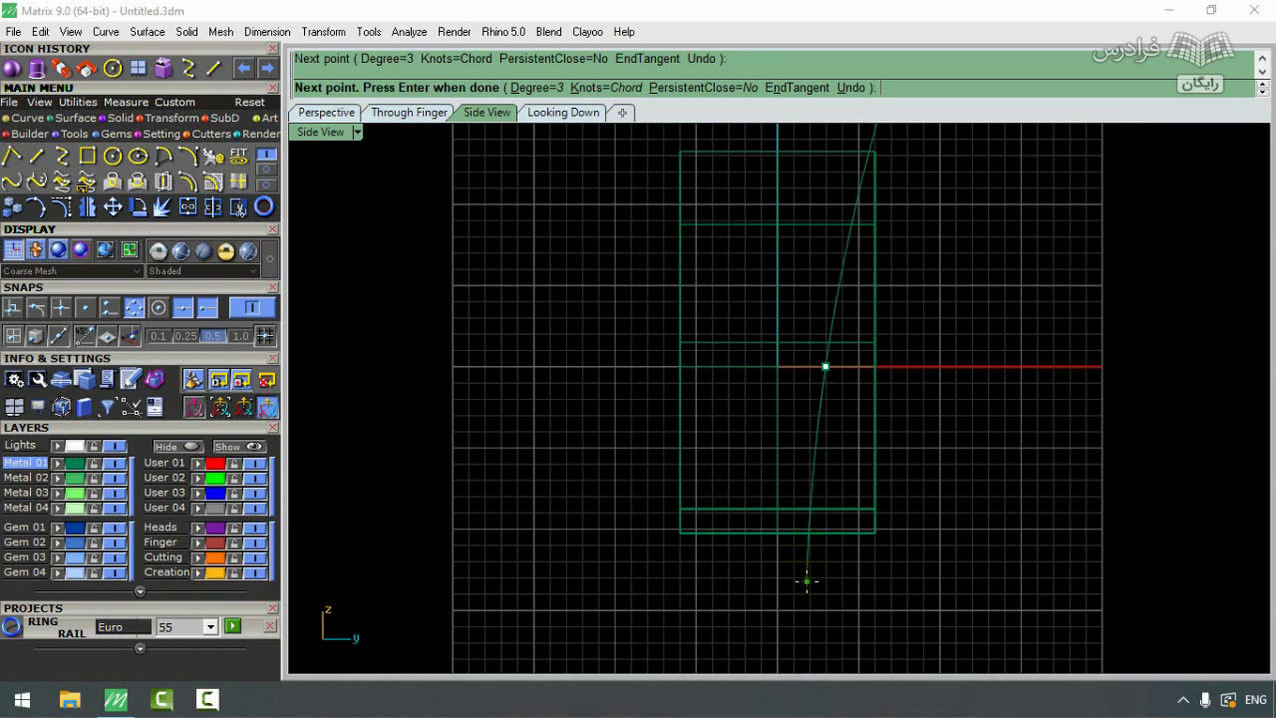
left_click(806, 582)
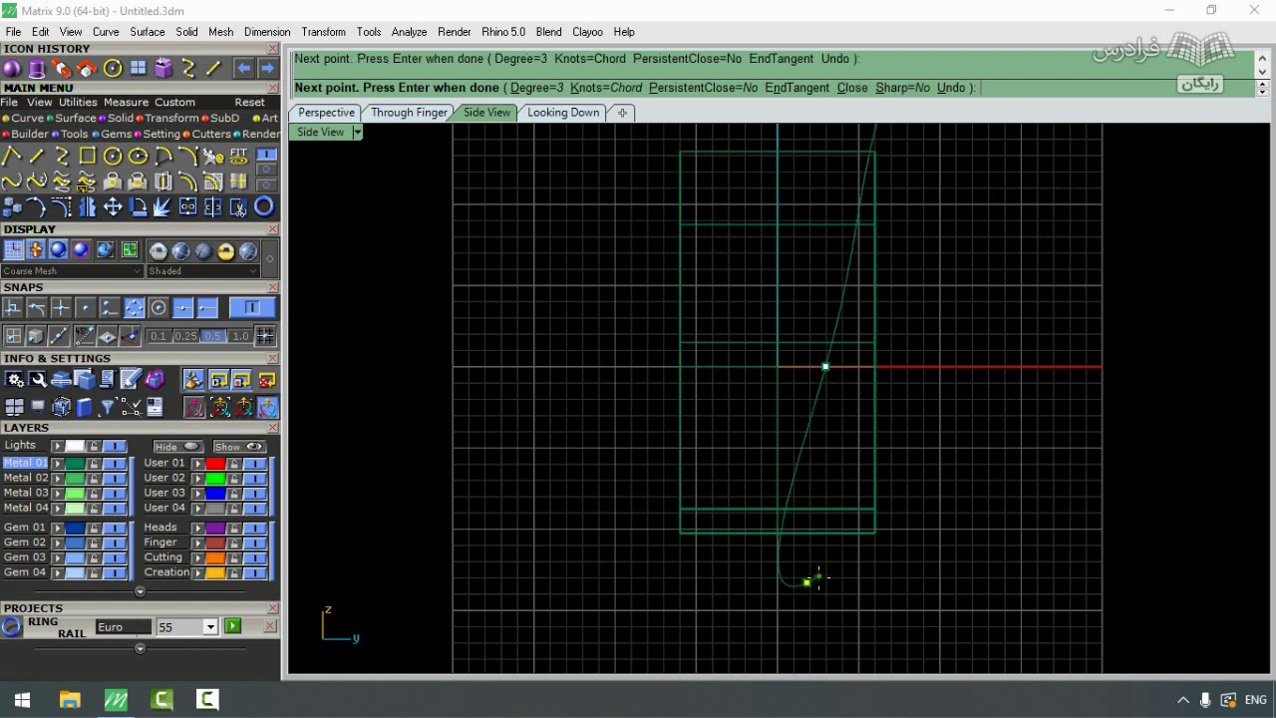
key("Return")
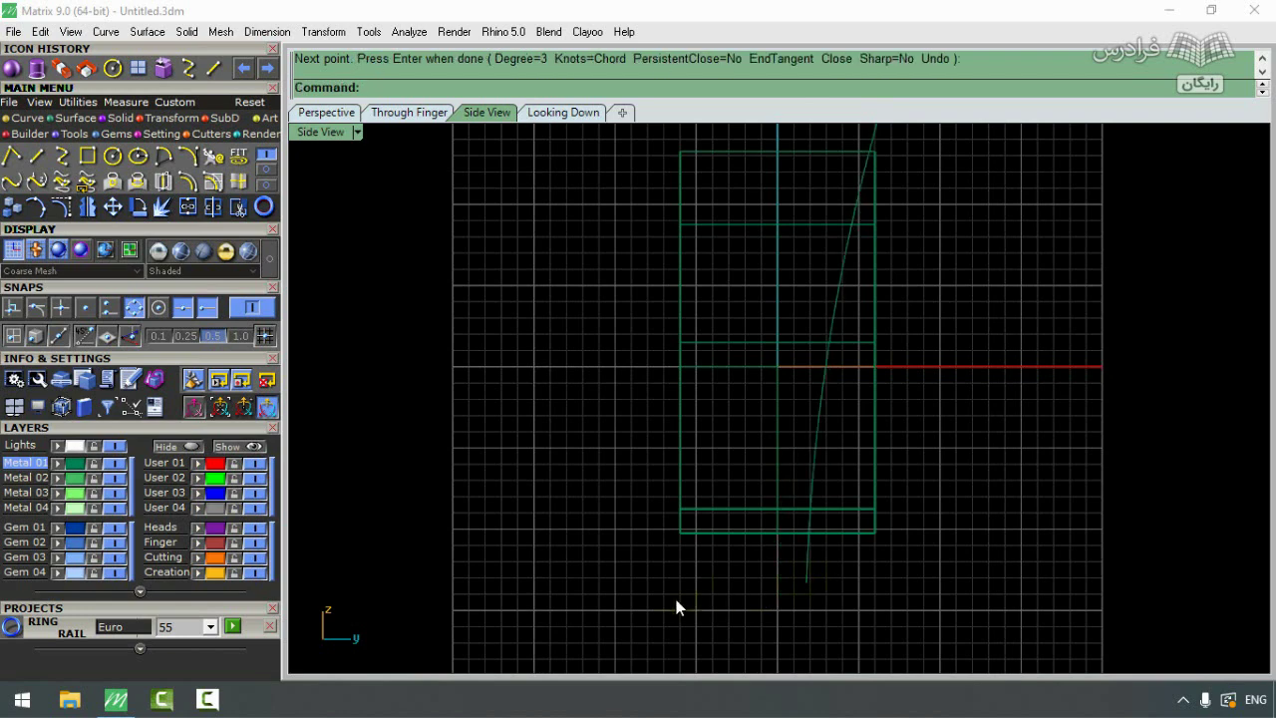
Step: Mirror the side curve as a copy across the vertical axis through 0,0,0 in the Side View
scroll(893, 130, "down", 1)
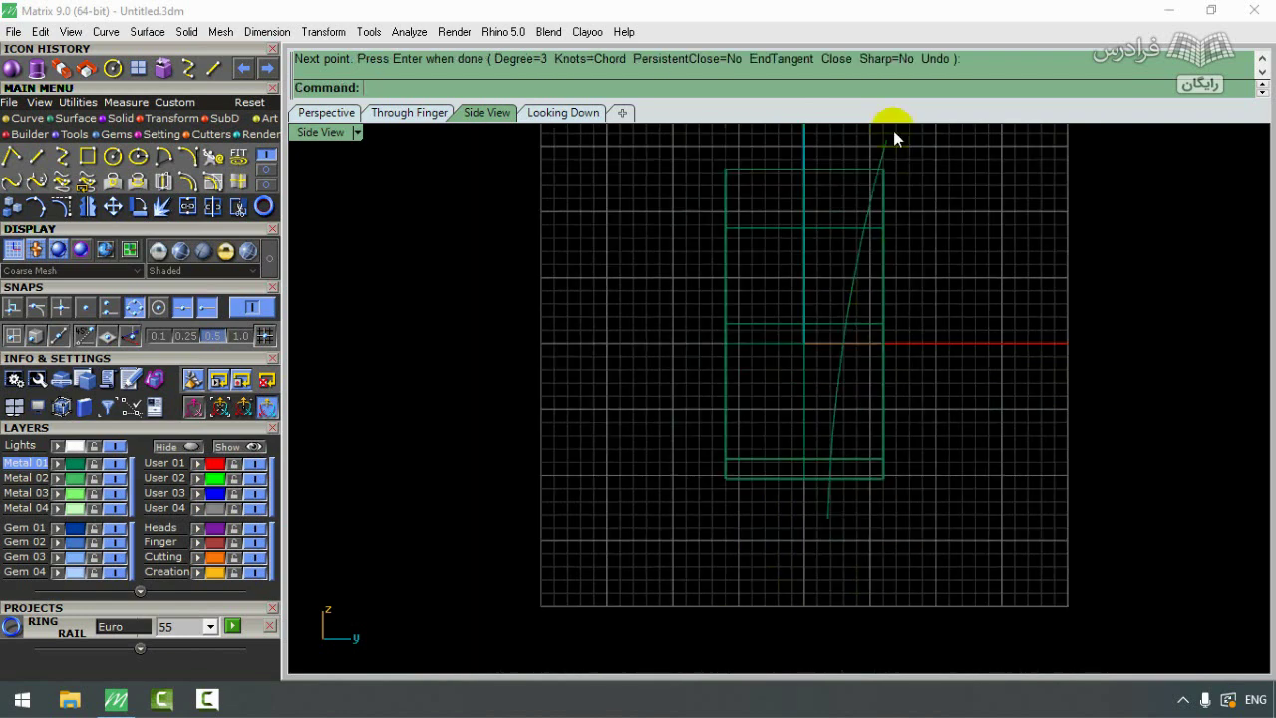
left_click(865, 152)
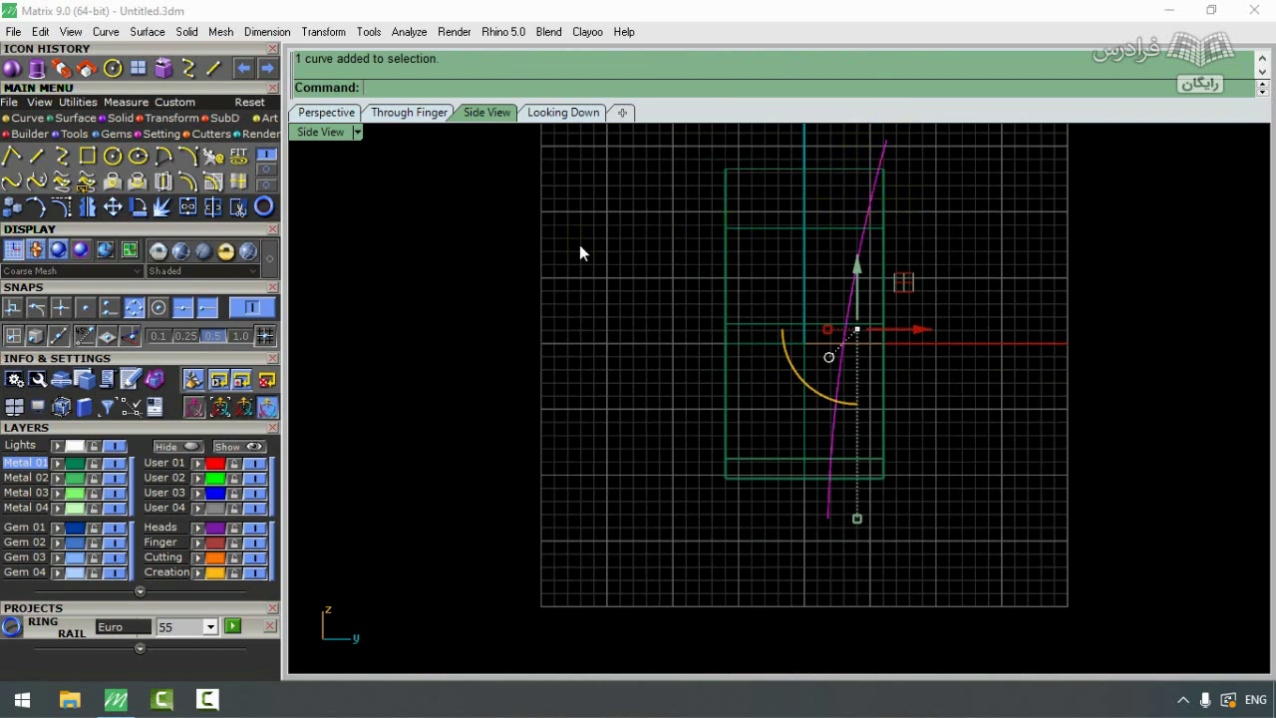
left_click(88, 208)
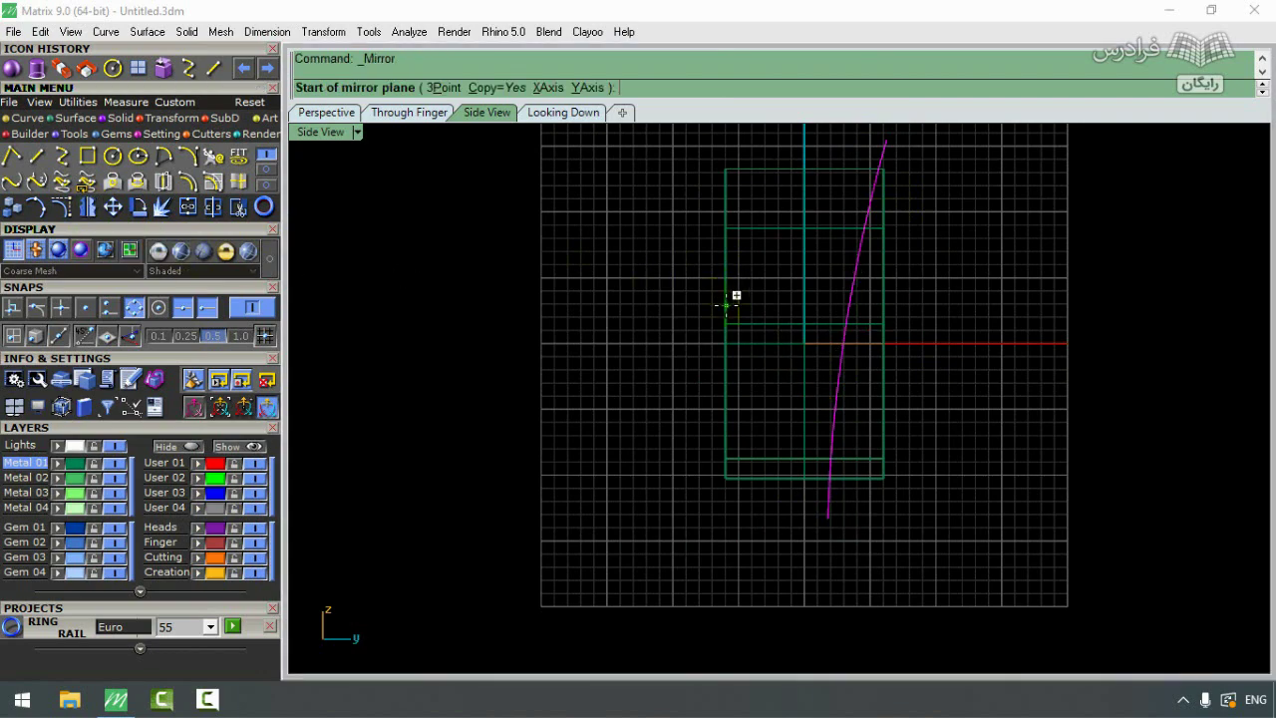
type("0,0,0")
key("Return")
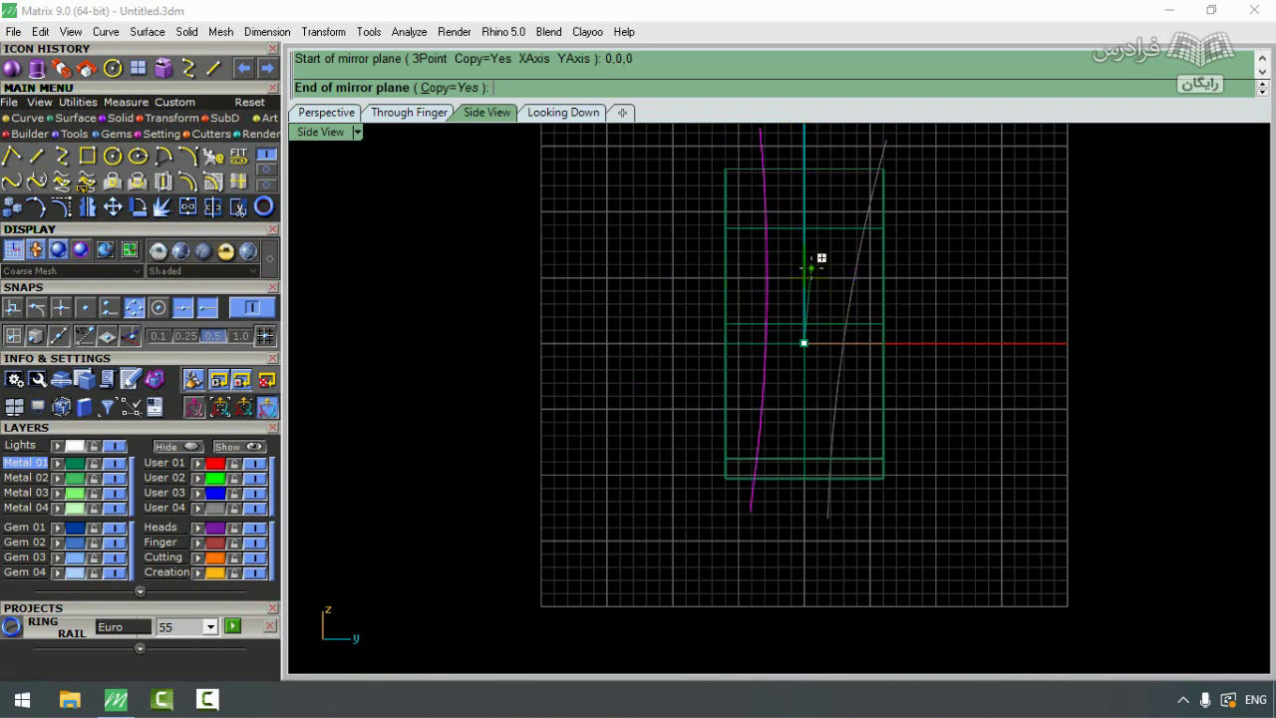
left_click(812, 192)
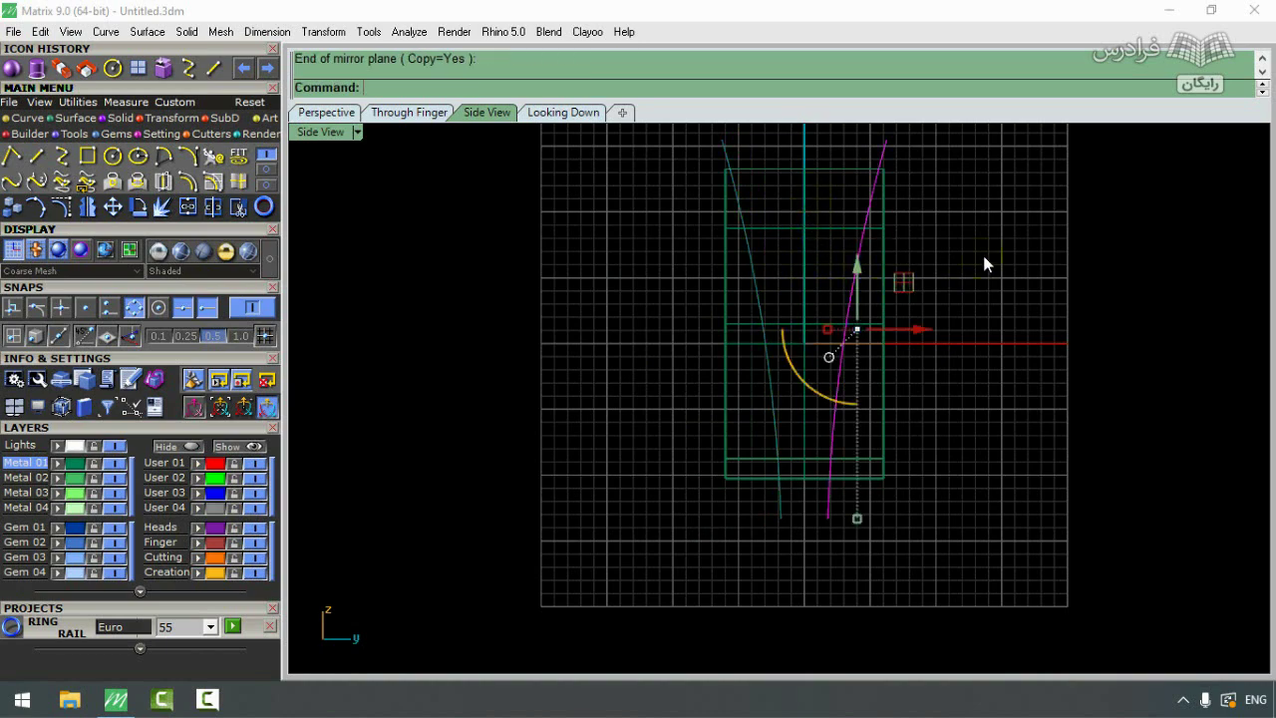
Step: Extrude both side curves together to both sides, far enough for the surfaces to extend past the ring's full diameter
left_click(914, 147)
left_click_drag(795, 134, 696, 153)
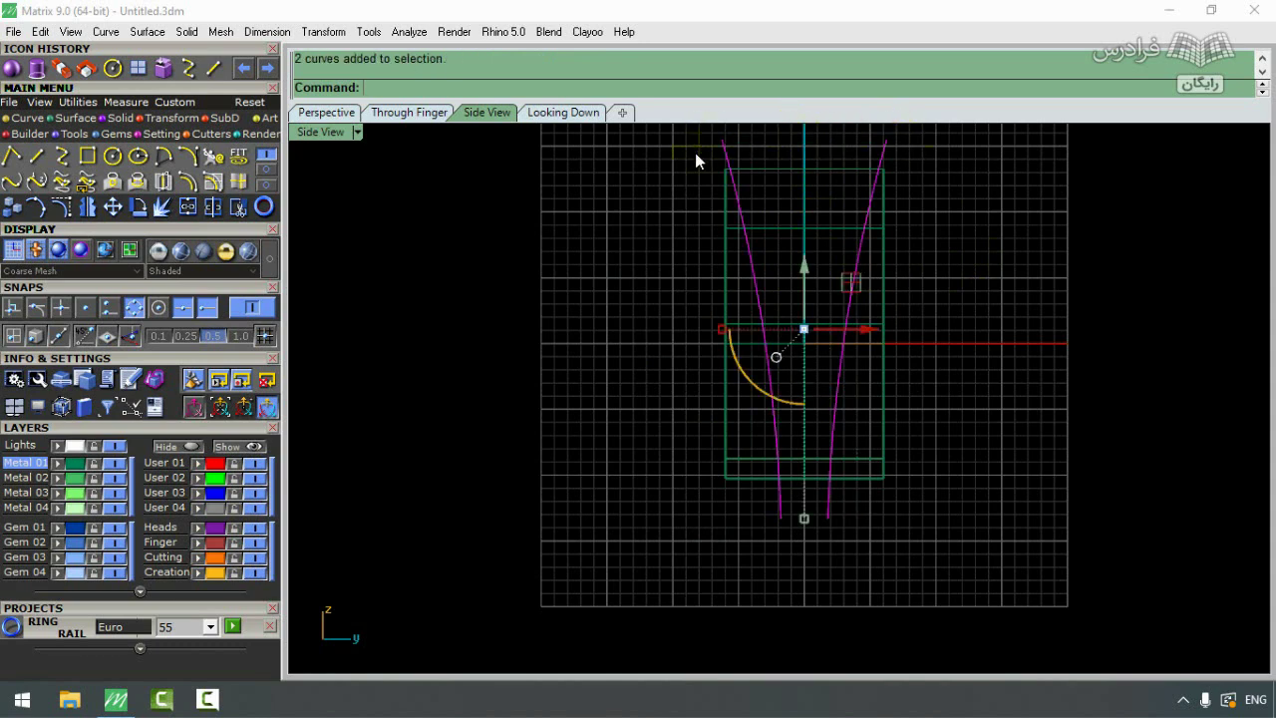
double_click(322, 134)
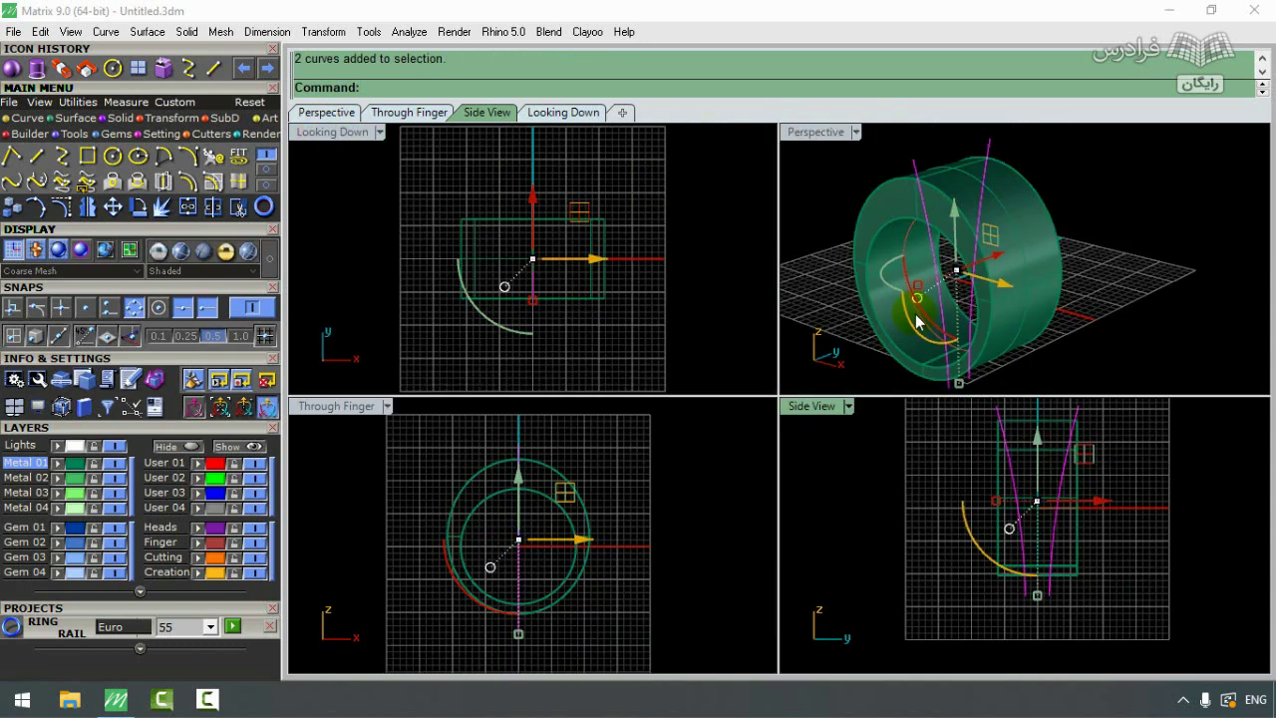
right_click_drag(917, 231, 940, 198)
left_click(117, 118)
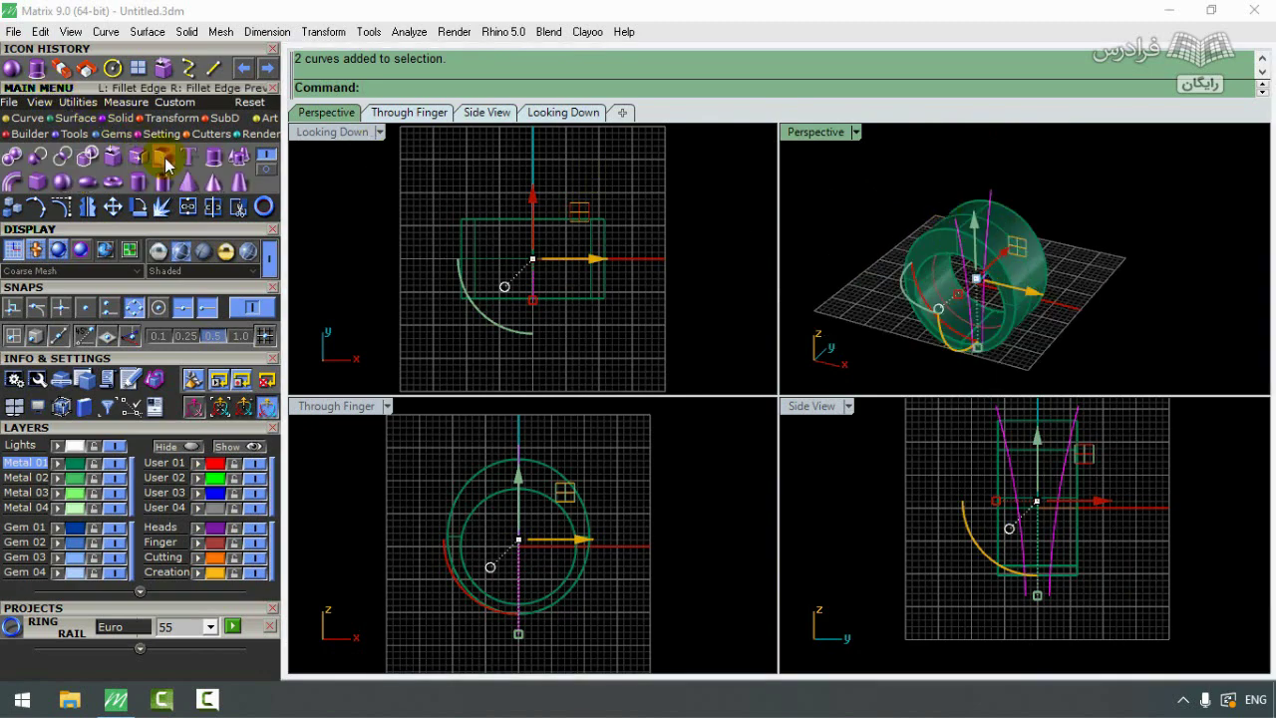
left_click(213, 156)
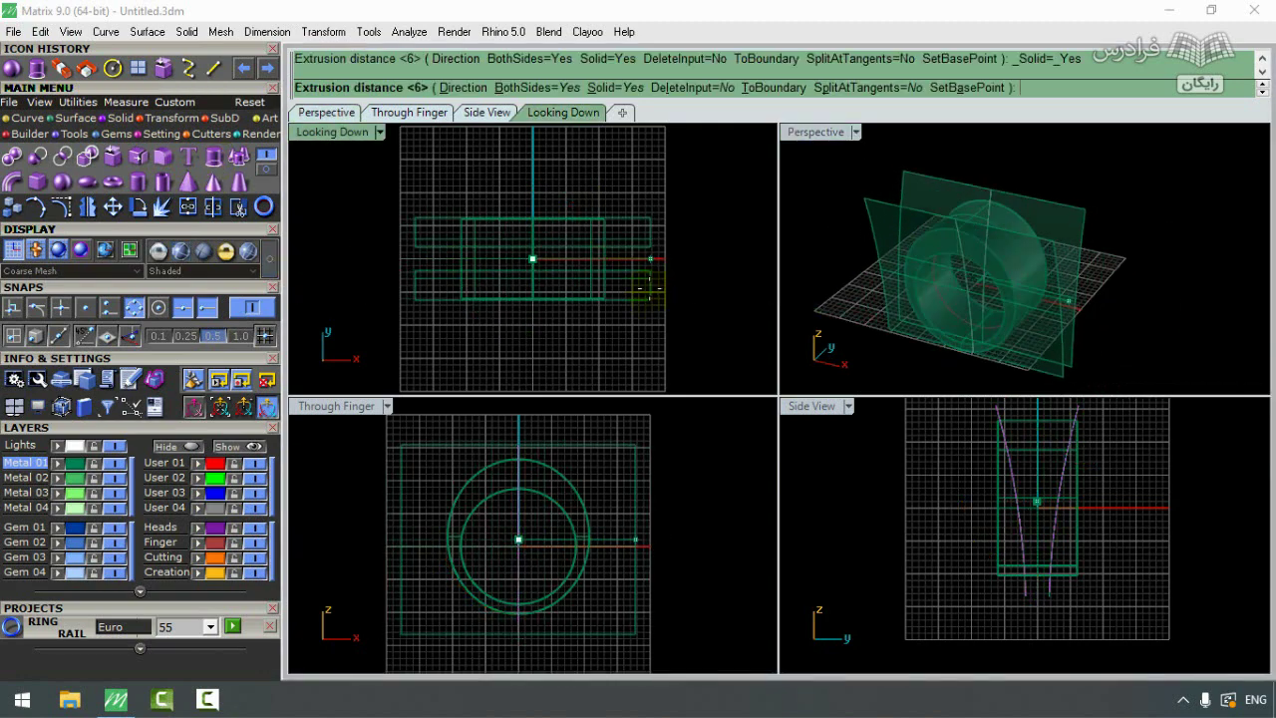
left_click(653, 294)
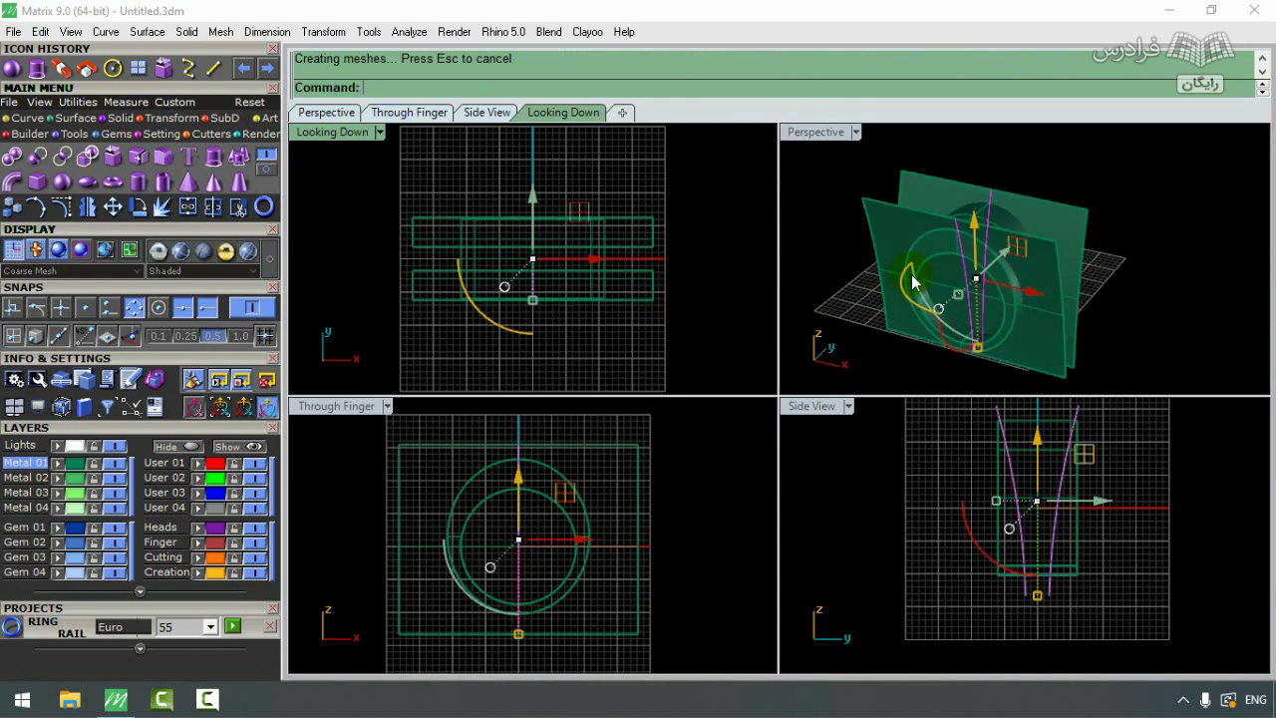
Step: Select the two extruded surfaces and assign them to the red User 01 layer
left_click_drag(928, 151, 861, 213)
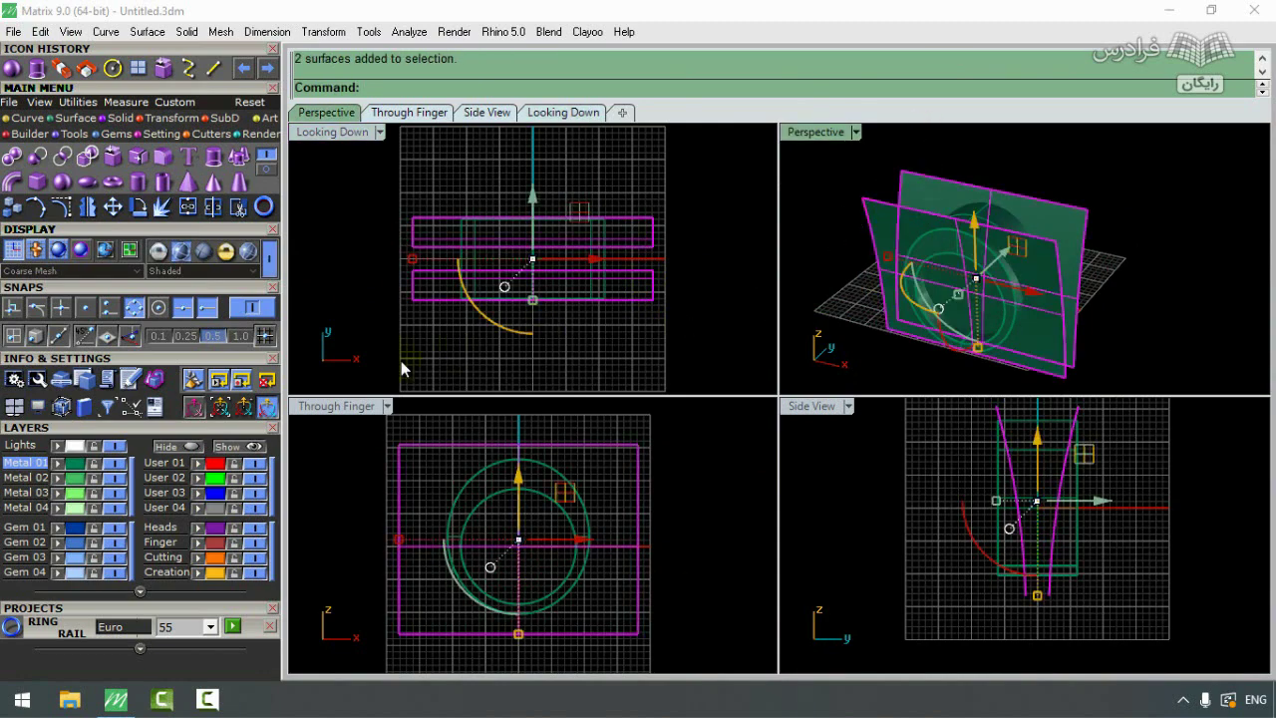
left_click(198, 465)
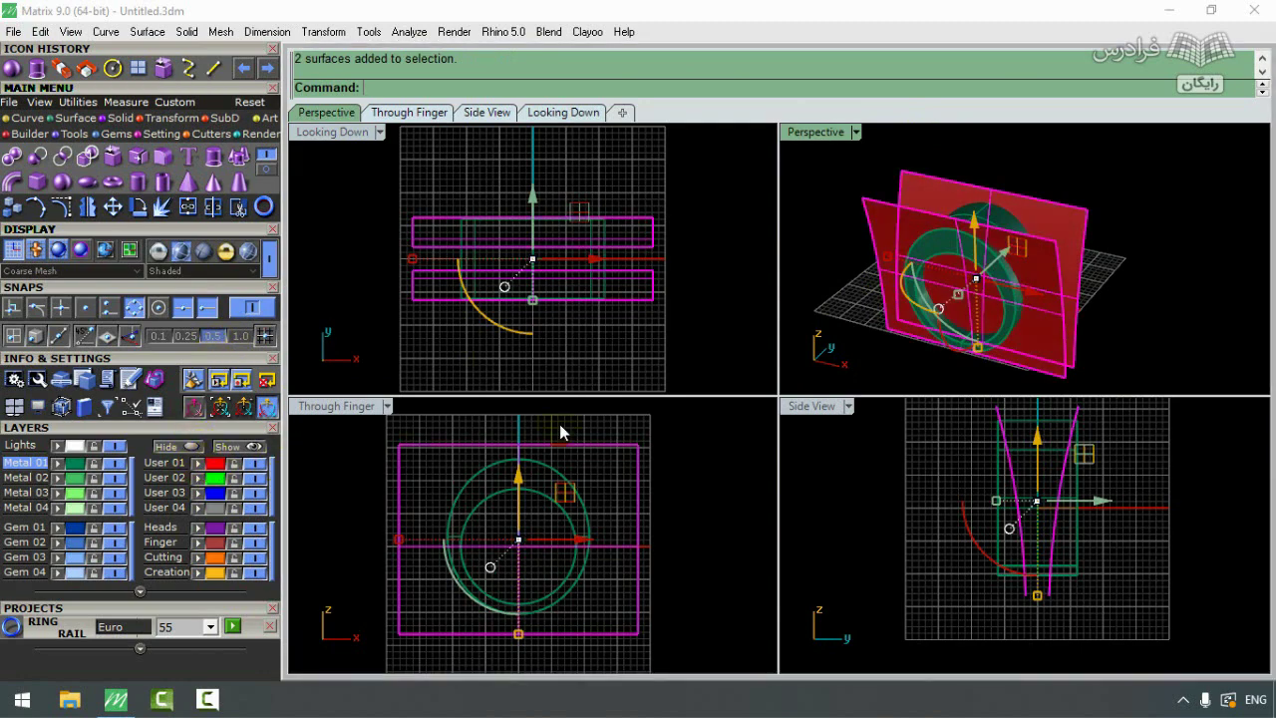
left_click(854, 185)
Step: Split the solid ring band using the two red surfaces as cutting objects
right_click_drag(1112, 283, 1135, 255)
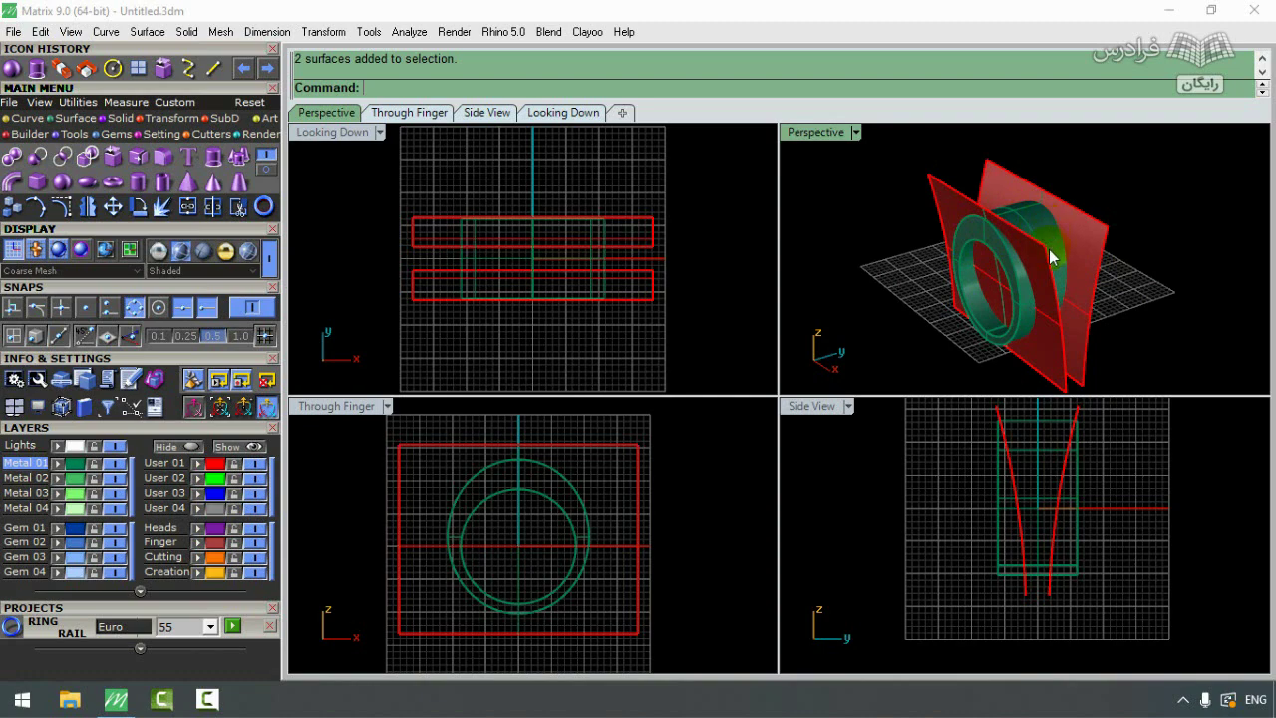
right_click_drag(1116, 321, 1042, 251)
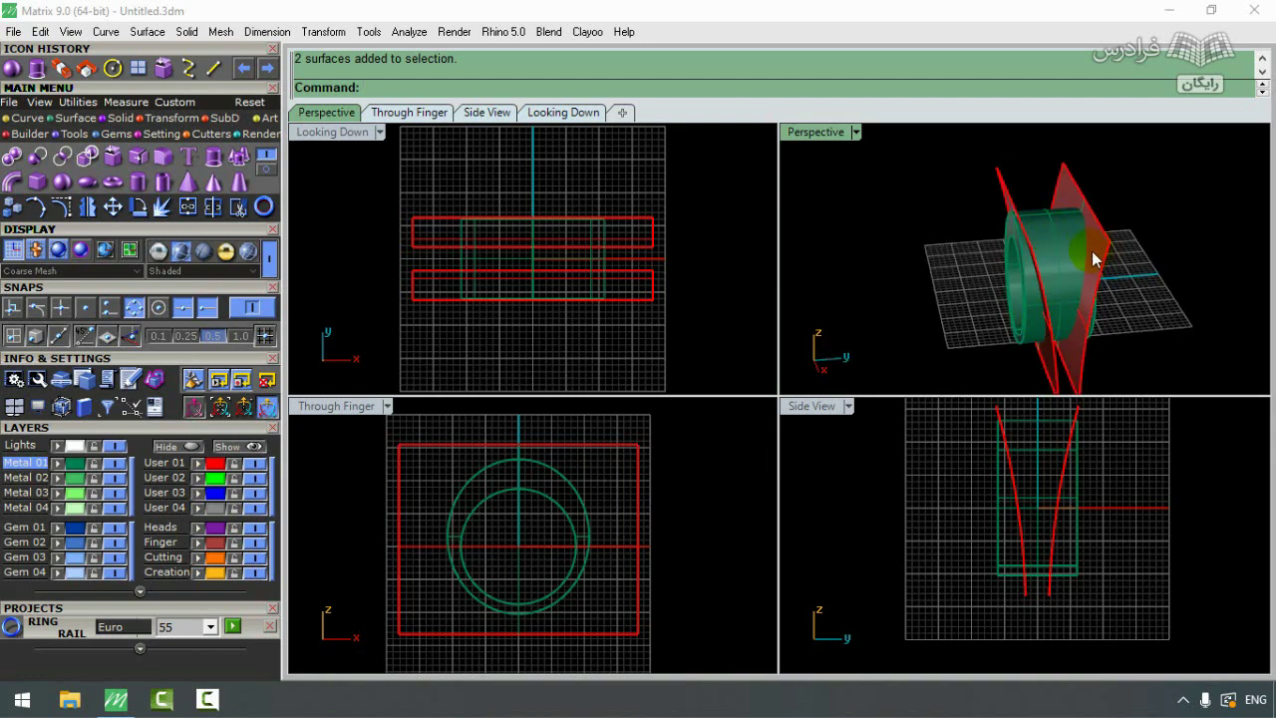
right_click_drag(1079, 259, 1126, 262)
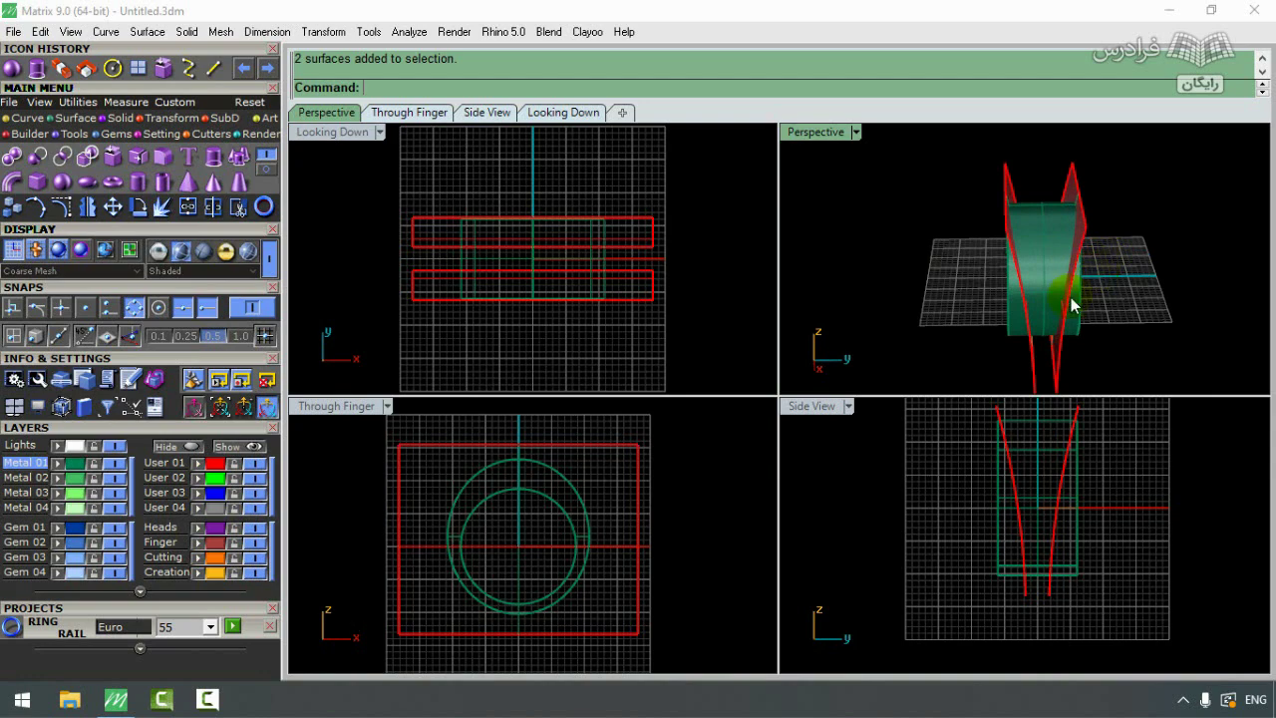
right_click_drag(1128, 305, 1134, 271)
left_click(1040, 272)
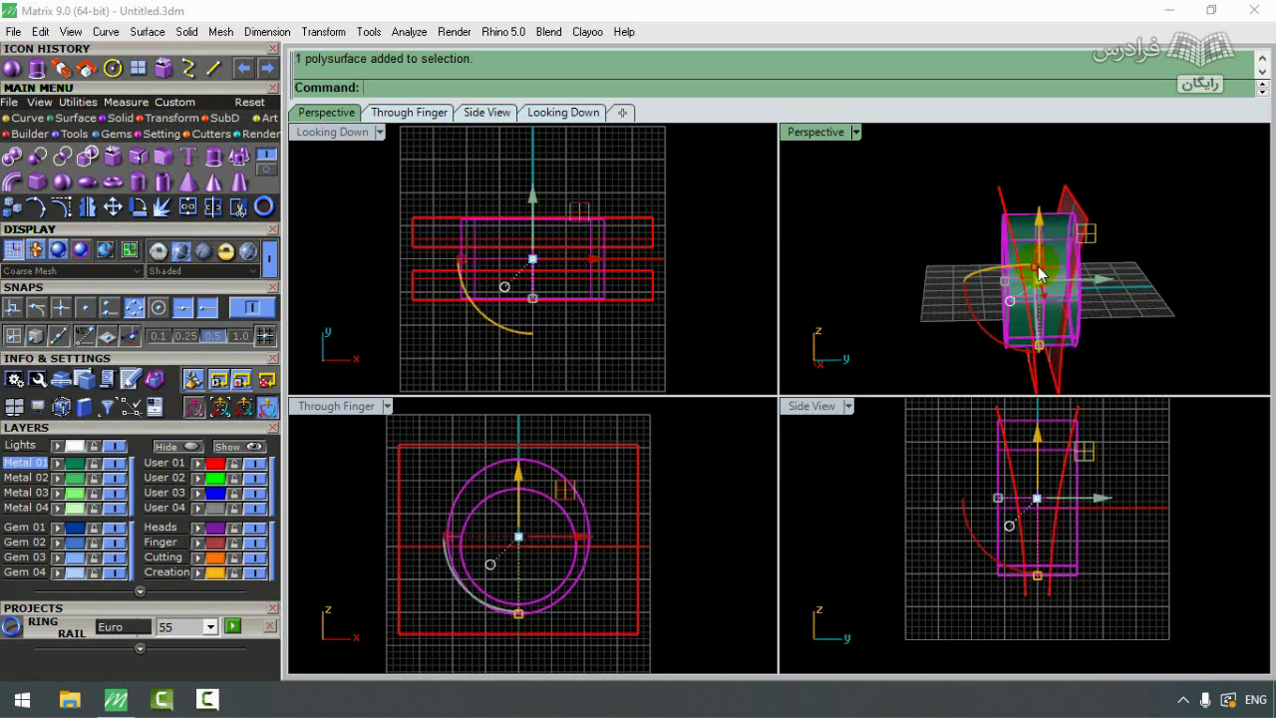
left_click(189, 210)
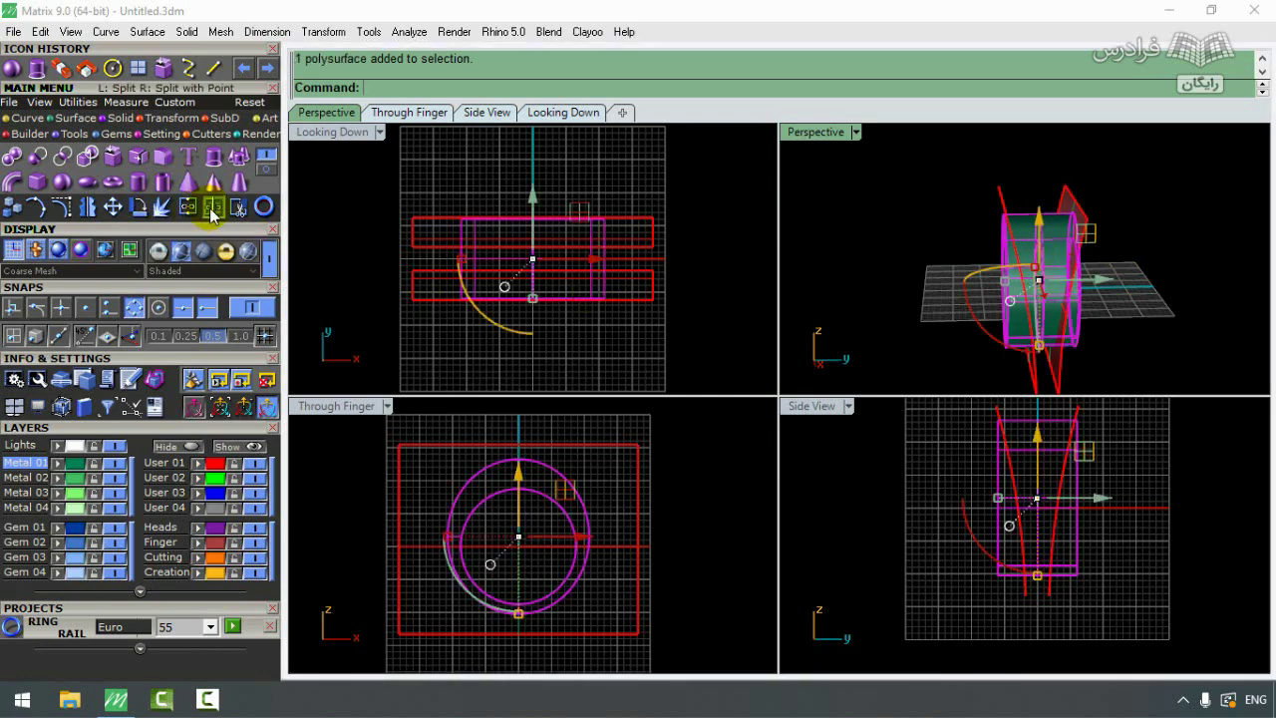
left_click(1068, 197)
left_click(1002, 199)
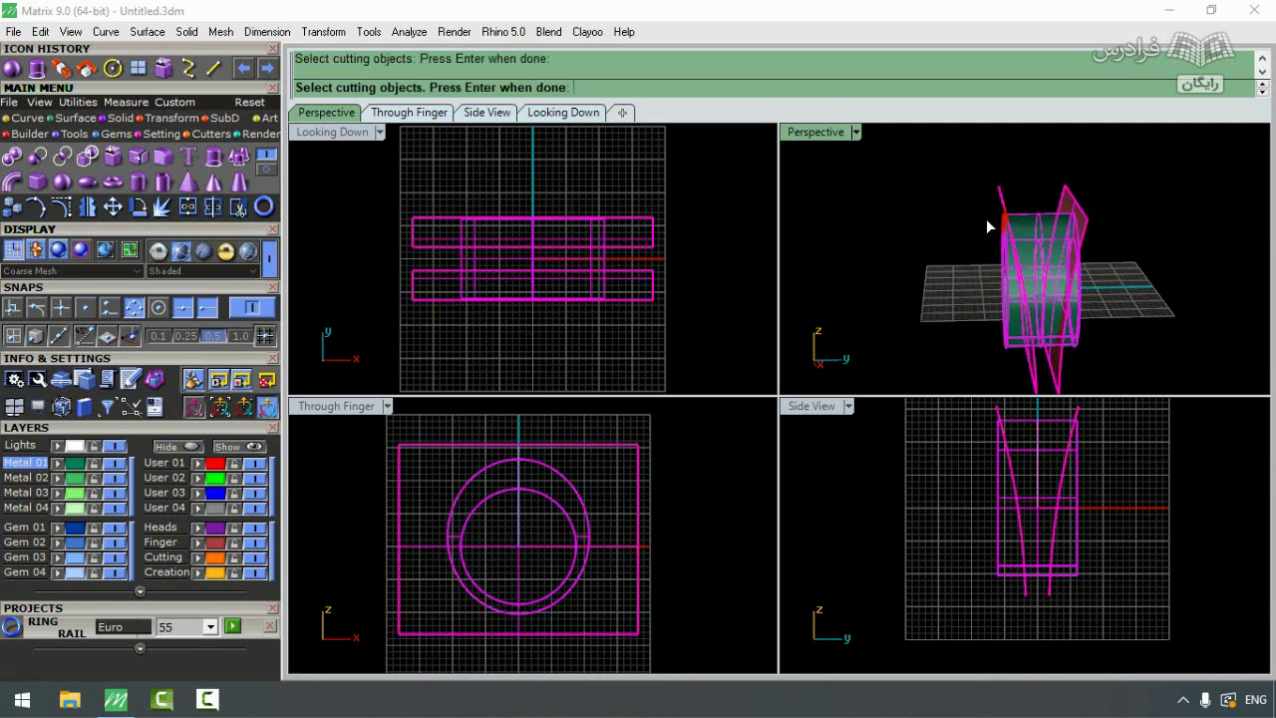
key("Return")
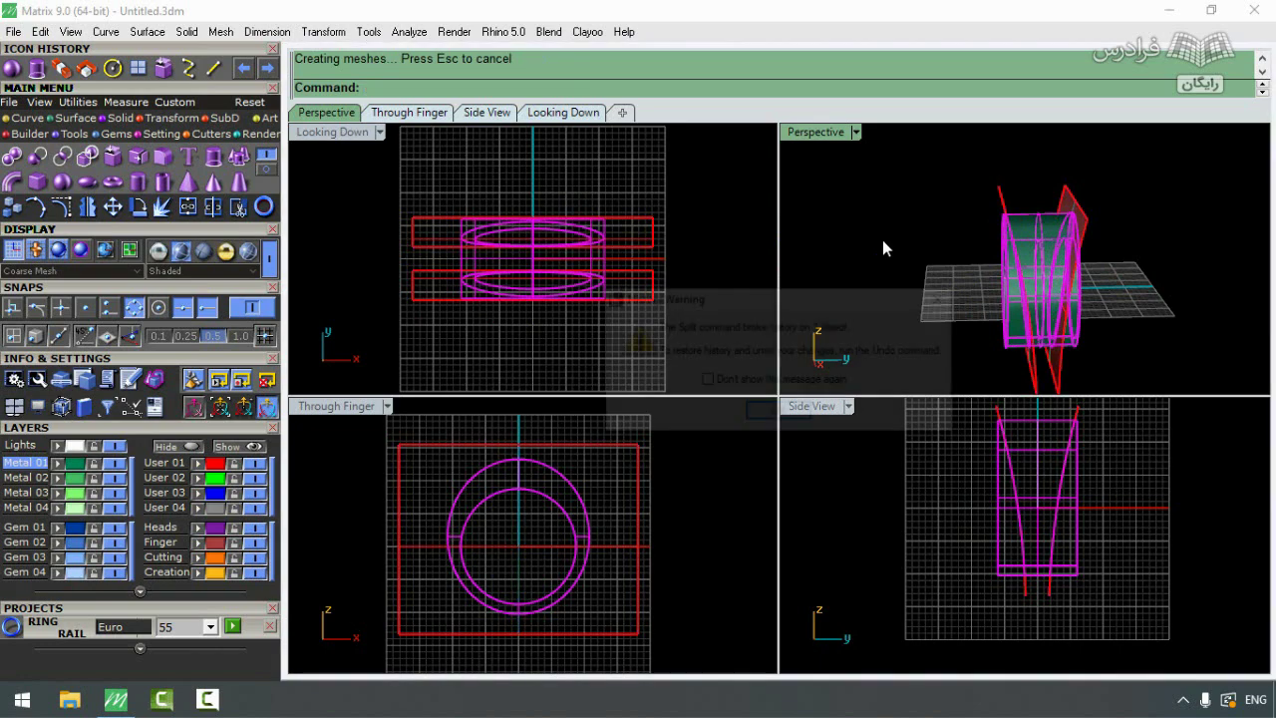
left_click(813, 411)
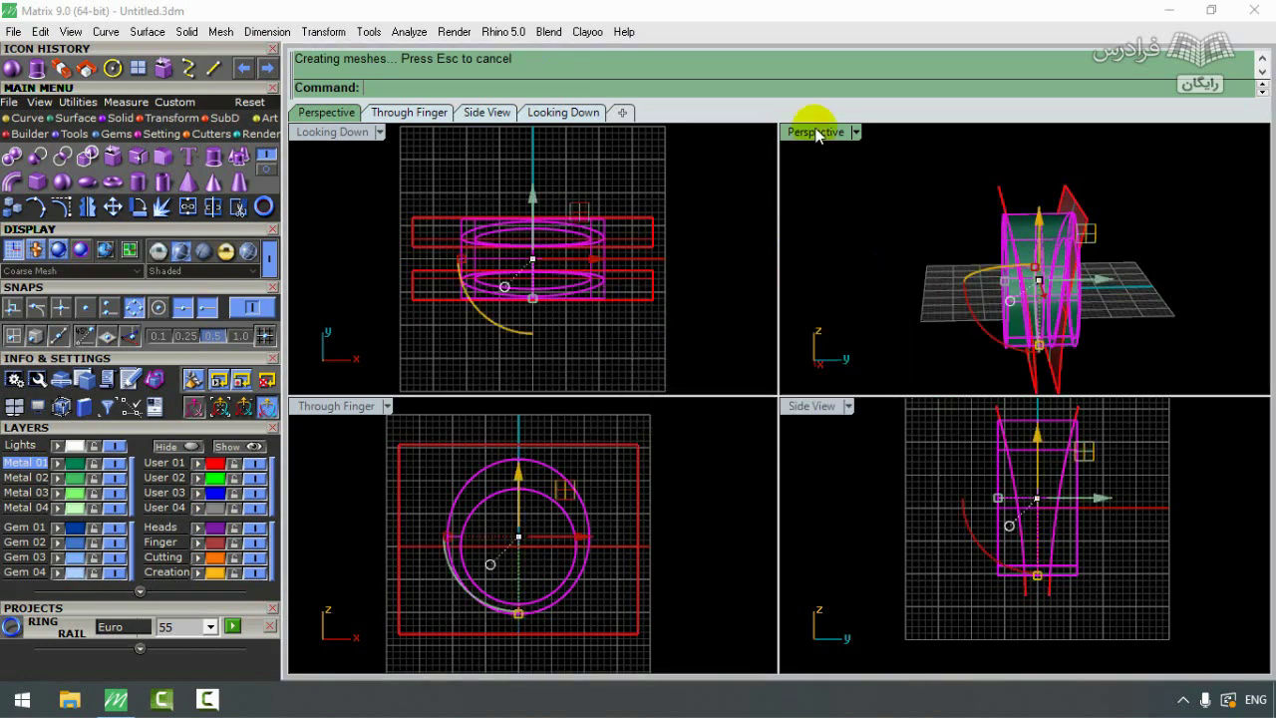
Step: Delete the two band pieces lying outside the red cutting surfaces, keeping the tapered middle section
double_click(816, 131)
right_click_drag(858, 213, 859, 257)
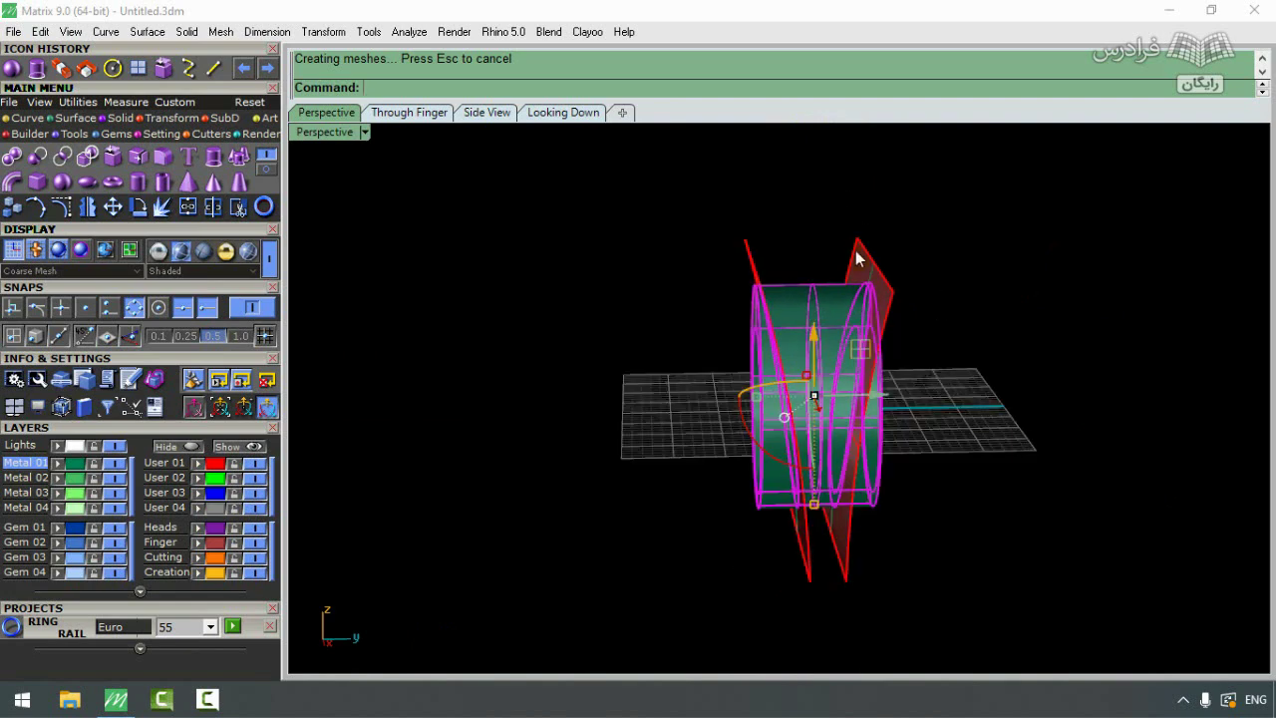
left_click(981, 404)
right_click_drag(865, 344, 878, 388)
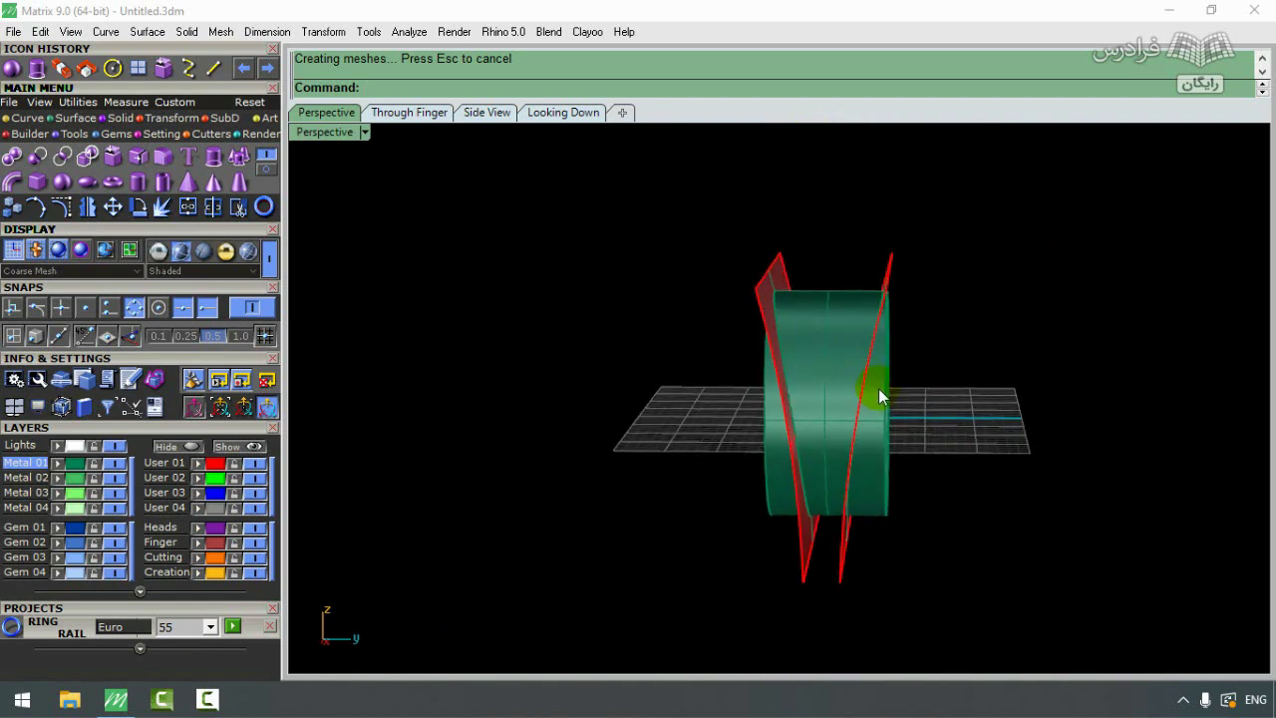
left_click(826, 361)
left_click(760, 428)
left_click(882, 423)
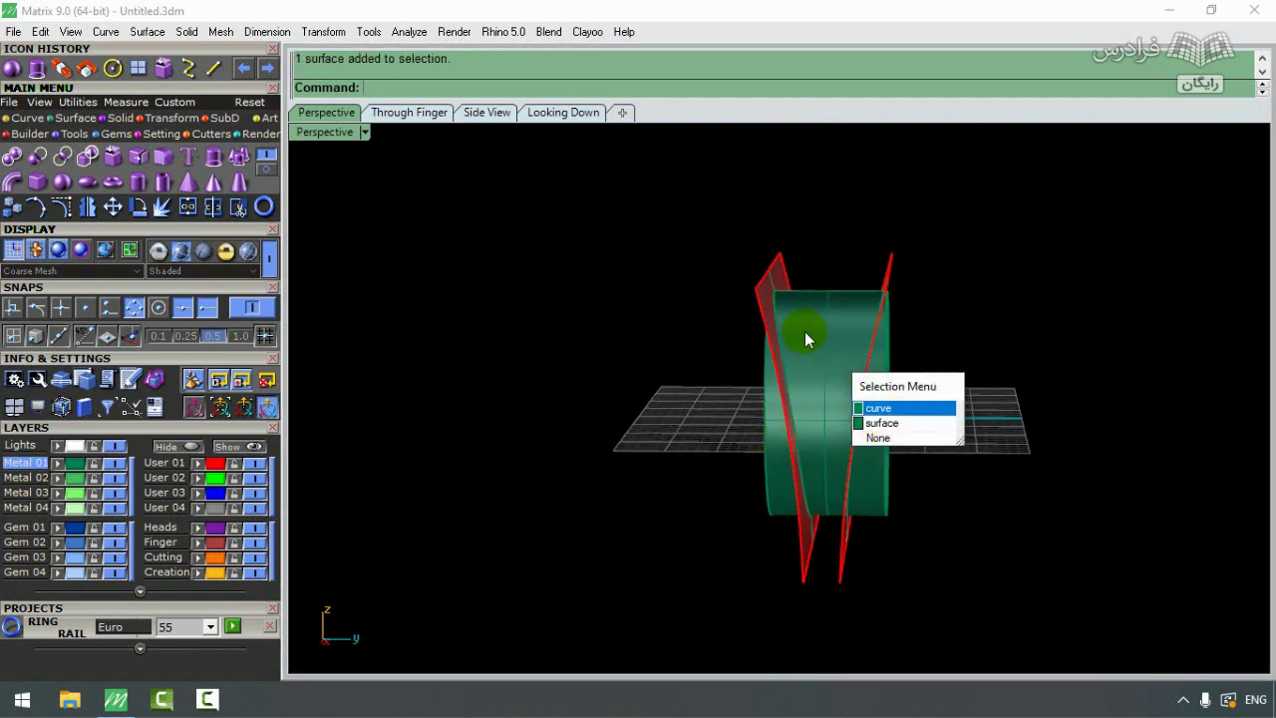
left_click(777, 487)
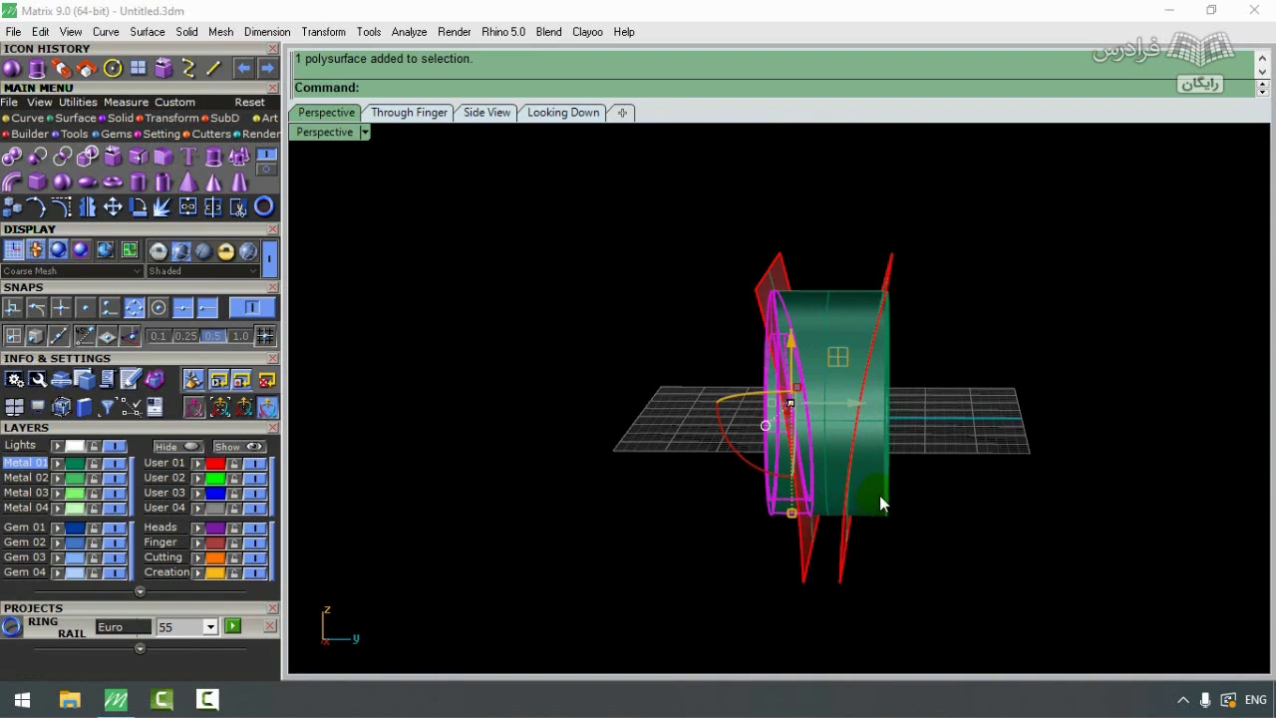
left_click(878, 465)
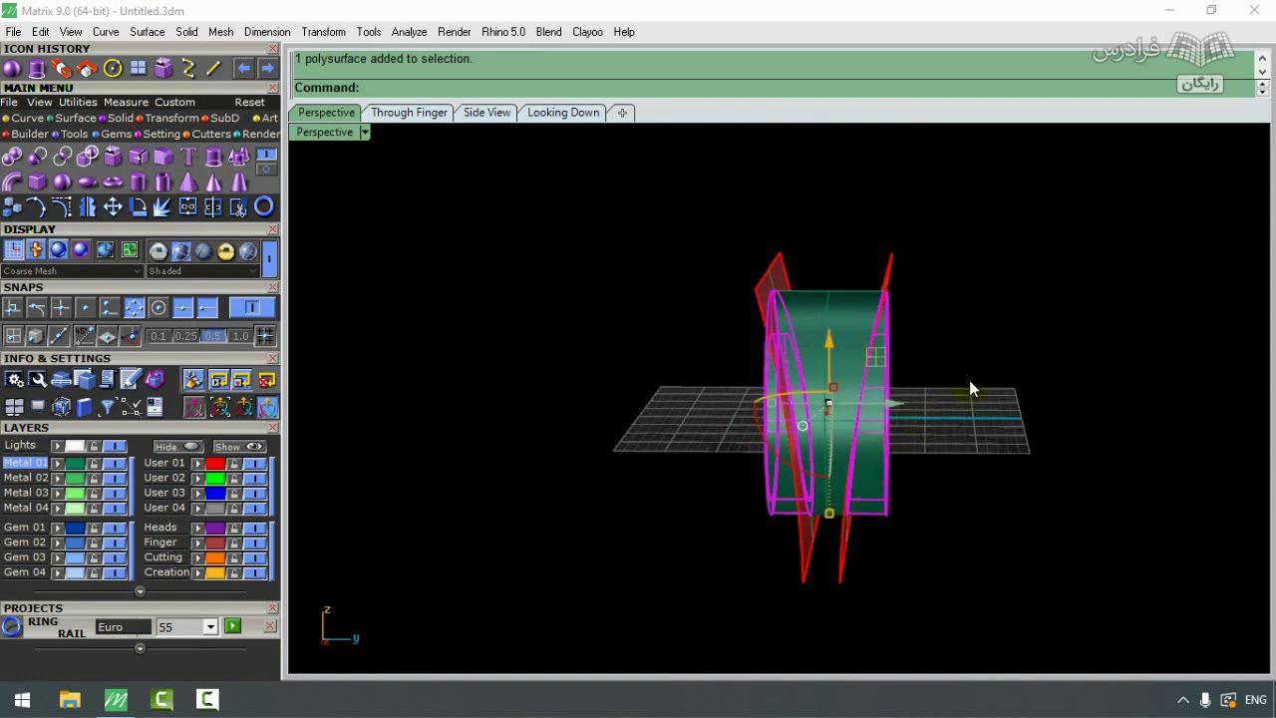
key("Delete")
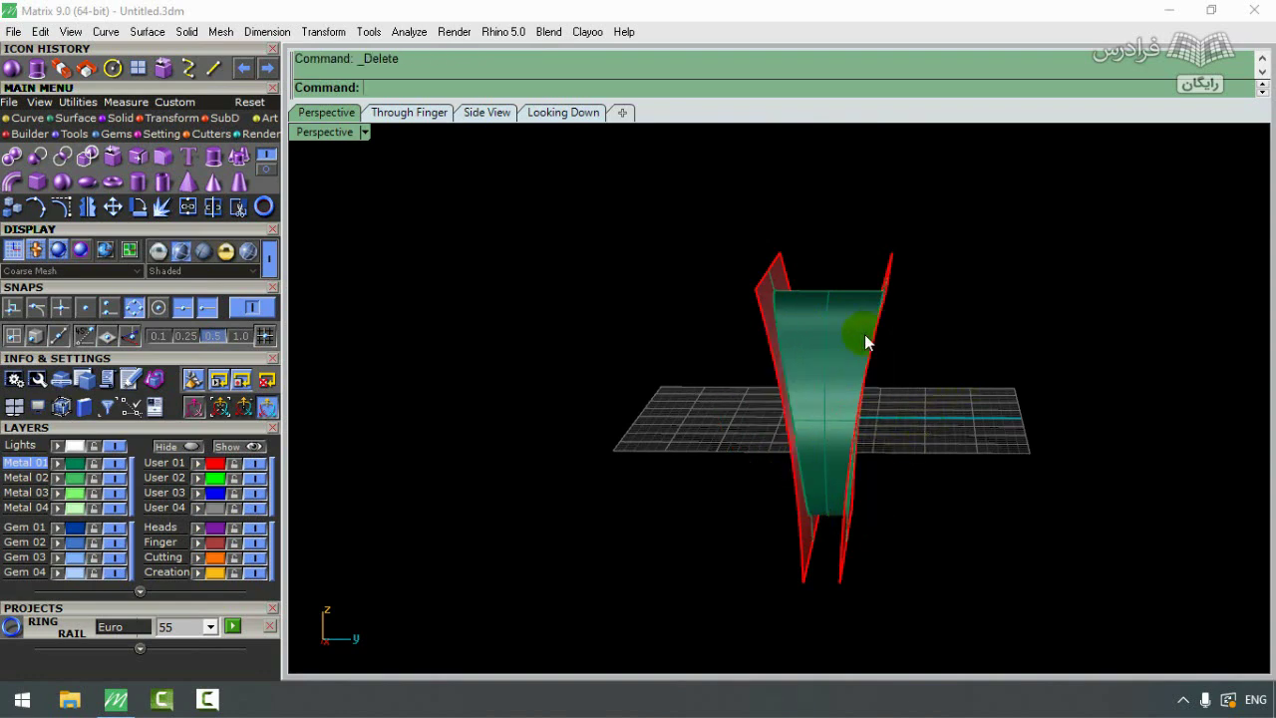
Step: Hide the User 01 layer to inspect the tapered band's open sides from several angles, and show the layer again
left_click(256, 463)
right_click_drag(878, 466, 963, 304)
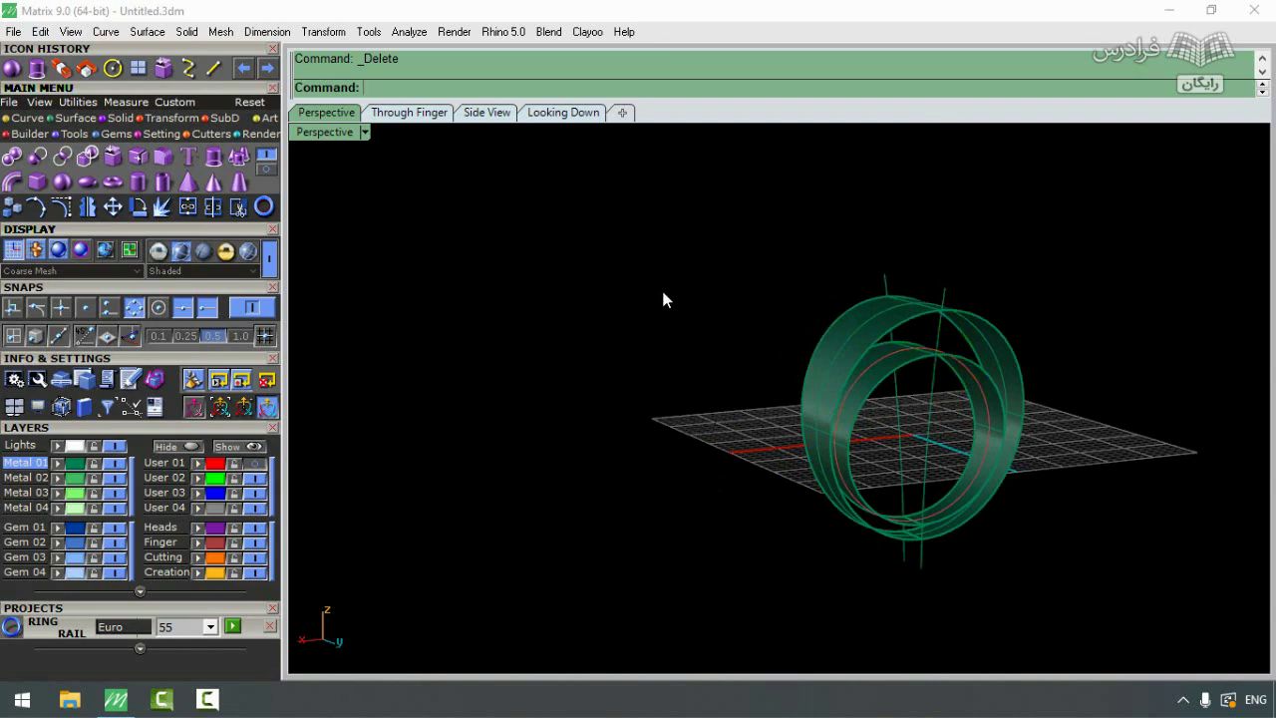
right_click_drag(661, 286, 843, 349)
left_click(257, 462)
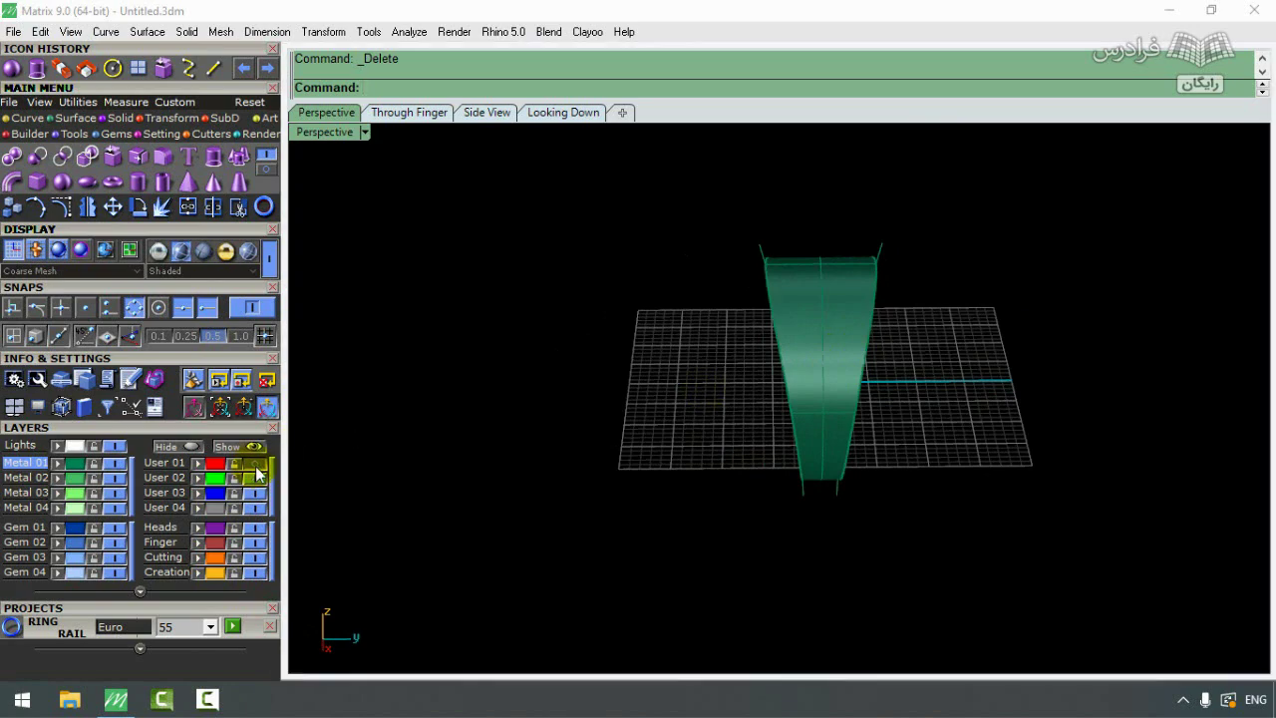
Step: Split both red surfaces using the tapered band's outer and inner walls as cutting objects
right_click_drag(834, 413, 968, 359)
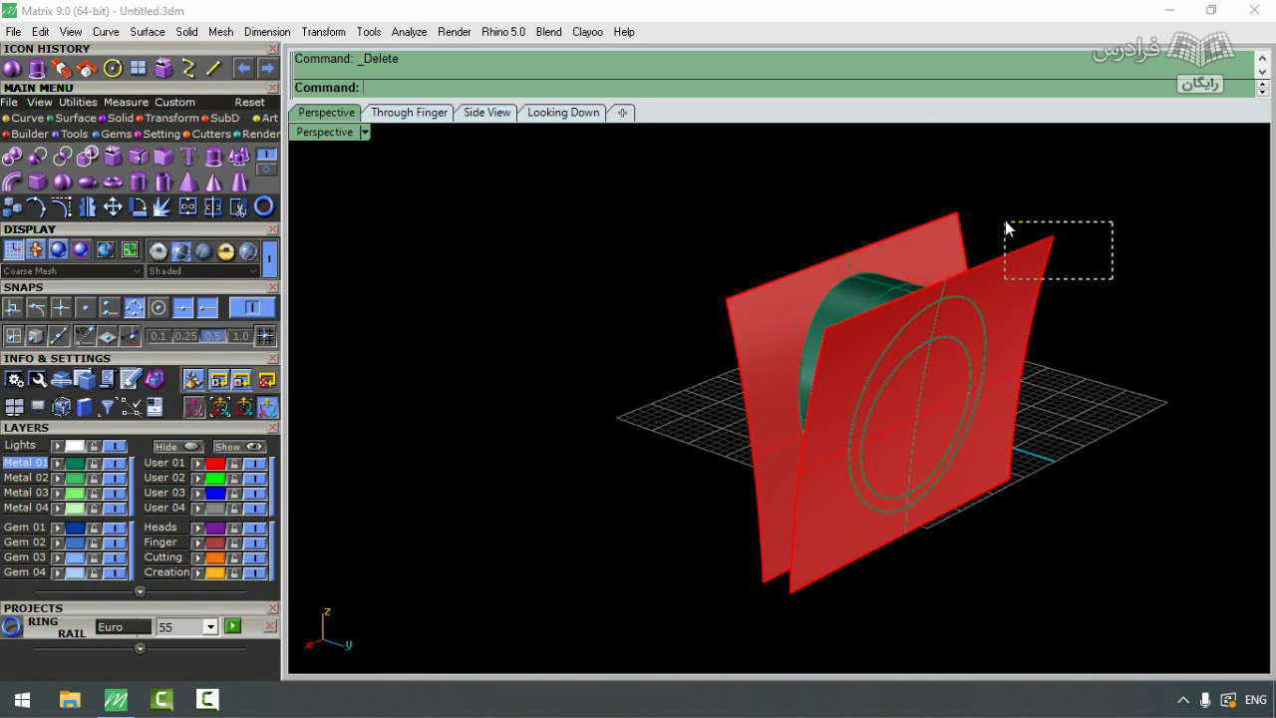
left_click_drag(1005, 222, 947, 190)
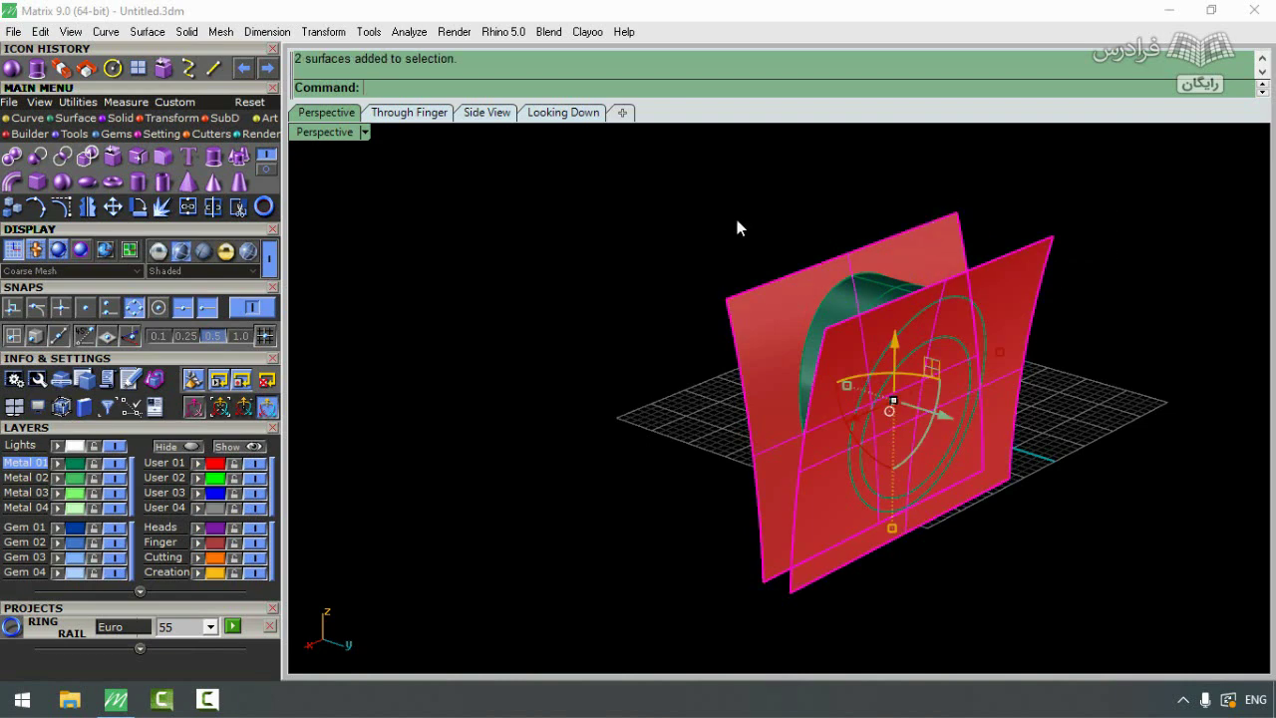
left_click(215, 207)
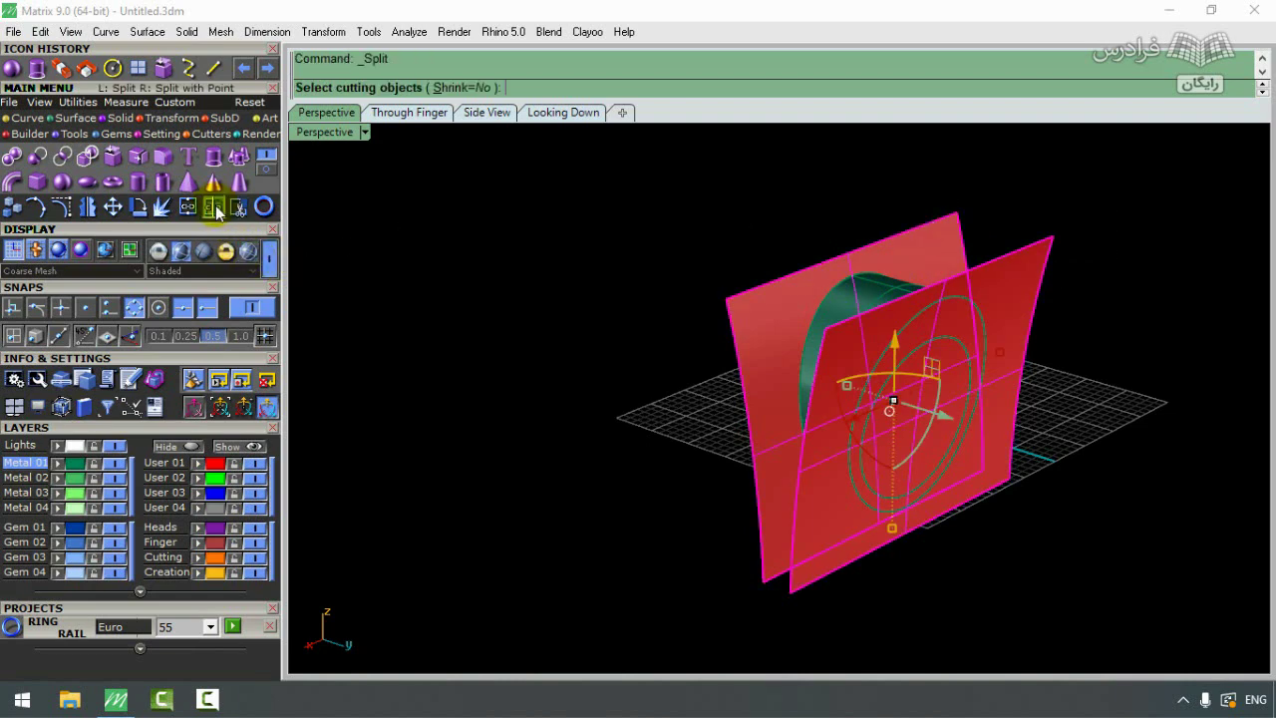
left_click(880, 298)
left_click(914, 341)
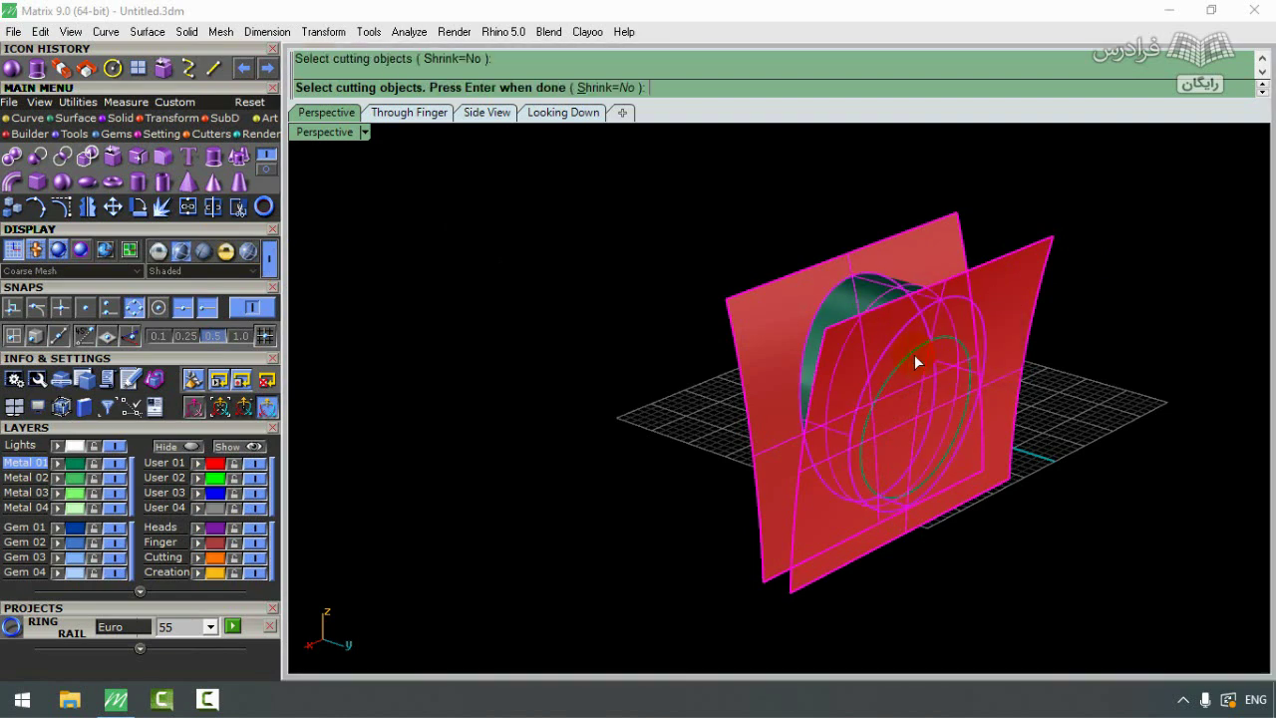
left_click(910, 355)
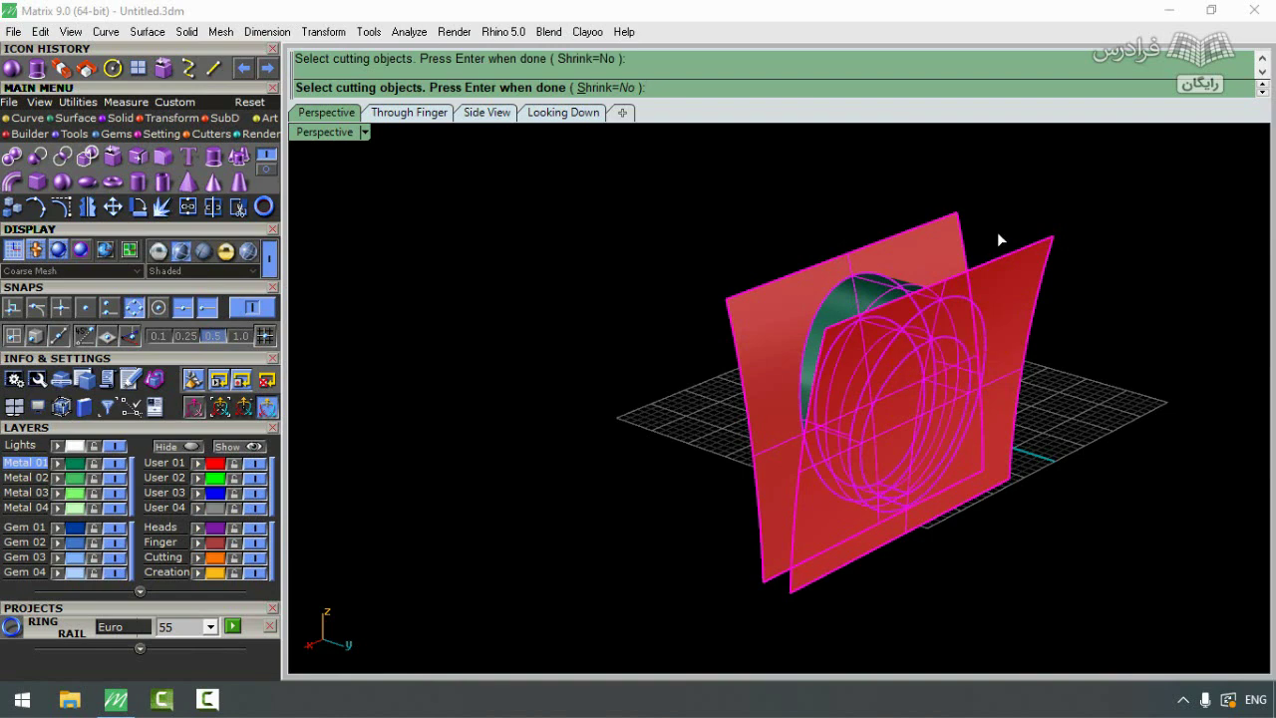
right_click(1024, 177)
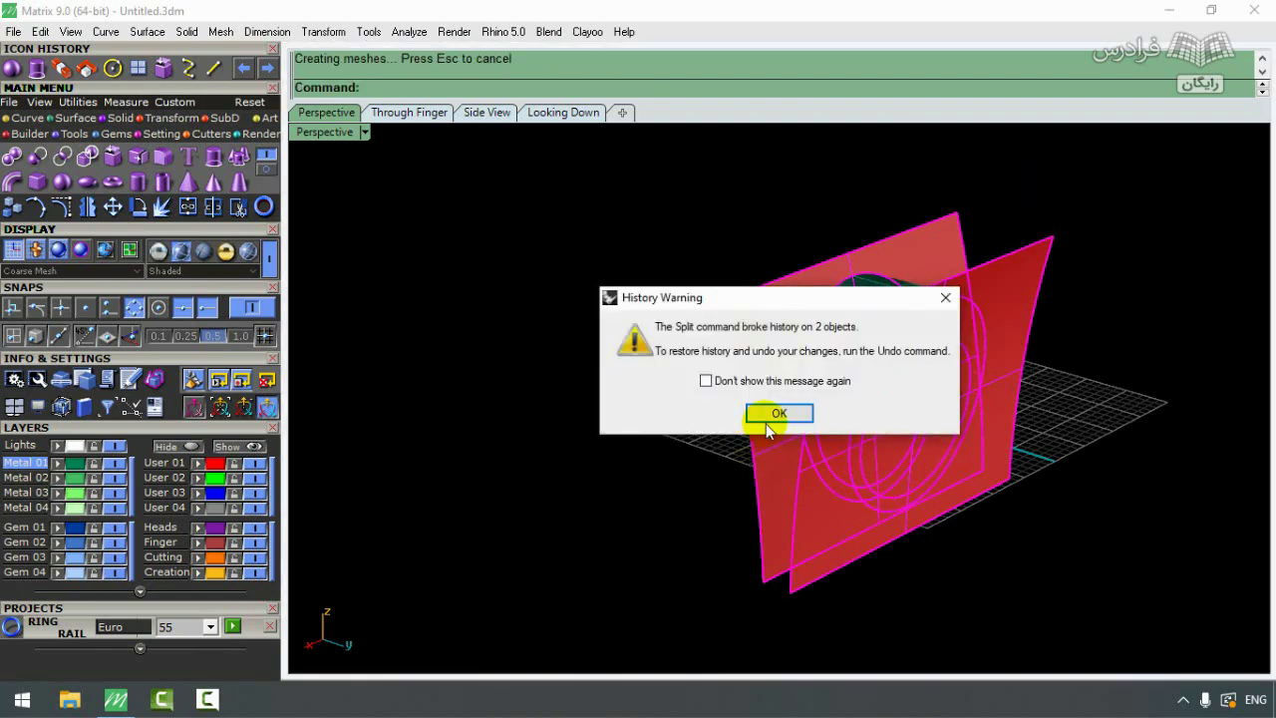
left_click(766, 422)
Step: Delete the excess parts of both red surfaces lying outside the band walls, keeping only the ring-shaped side faces
left_click(1019, 265)
key("Delete")
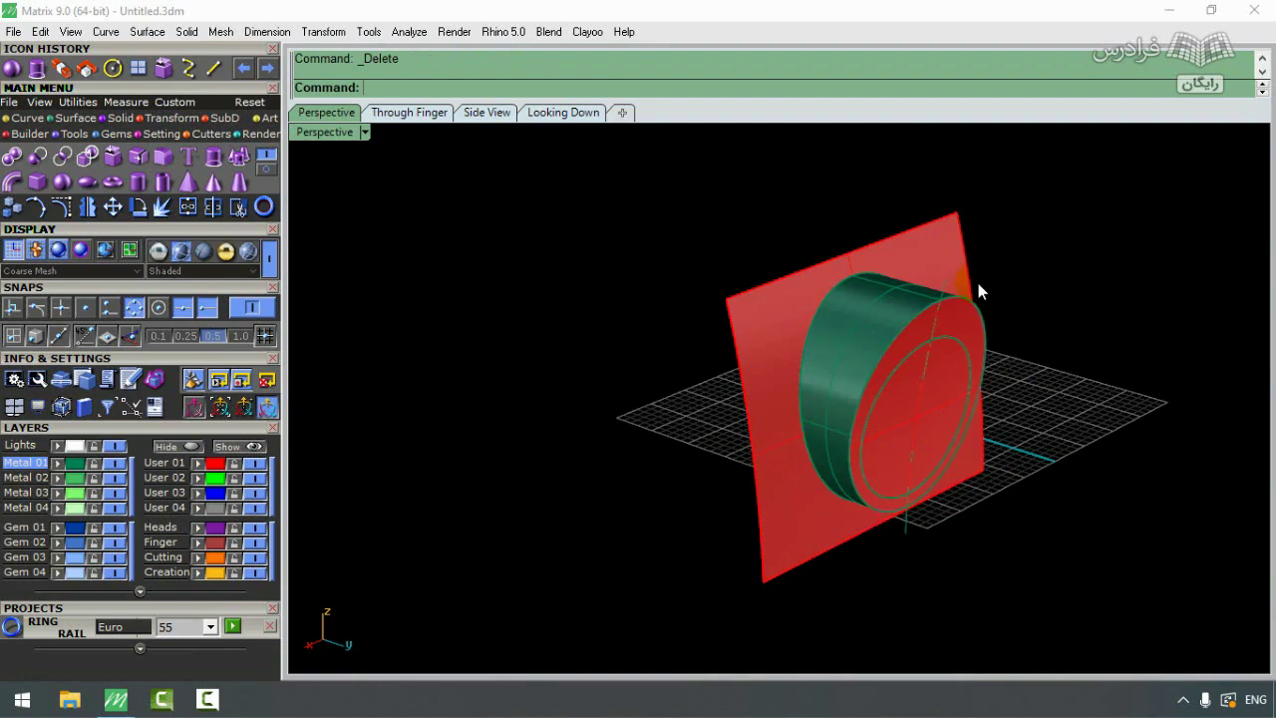
left_click(952, 246)
key("Delete")
right_click_drag(953, 371, 731, 425)
right_click_drag(734, 351, 729, 385)
scroll(848, 364, "up", 3)
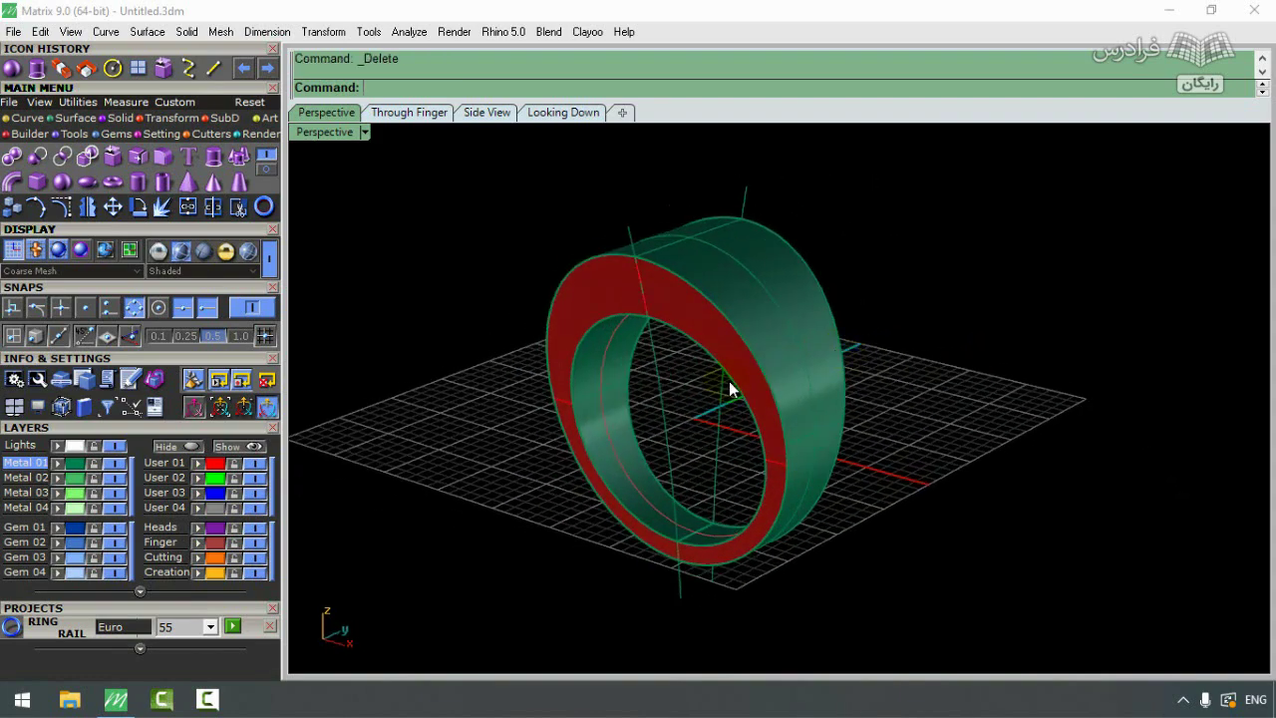
Step: Pull a red side face and the outer wall away from the band to check the separate pieces, and undo the moves
left_click_drag(741, 376, 594, 399)
left_click_drag(795, 336, 970, 215)
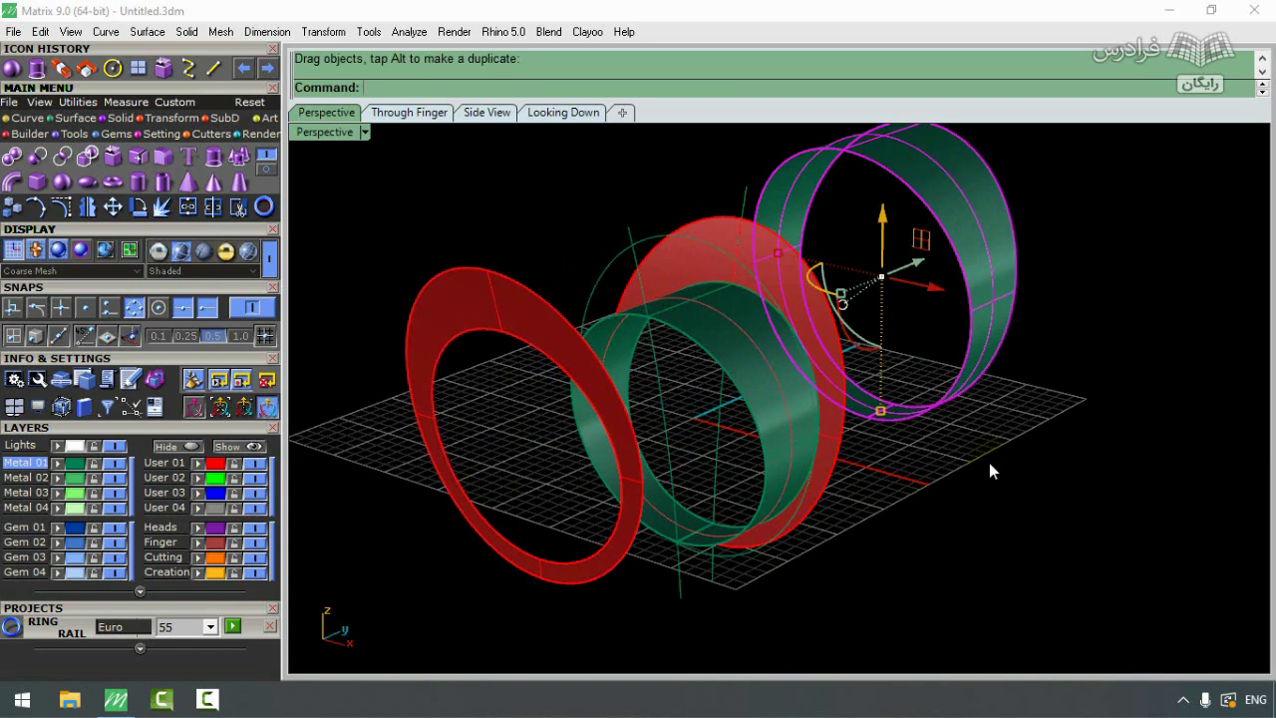
key("ctrl+z")
right_click_drag(989, 462, 909, 480)
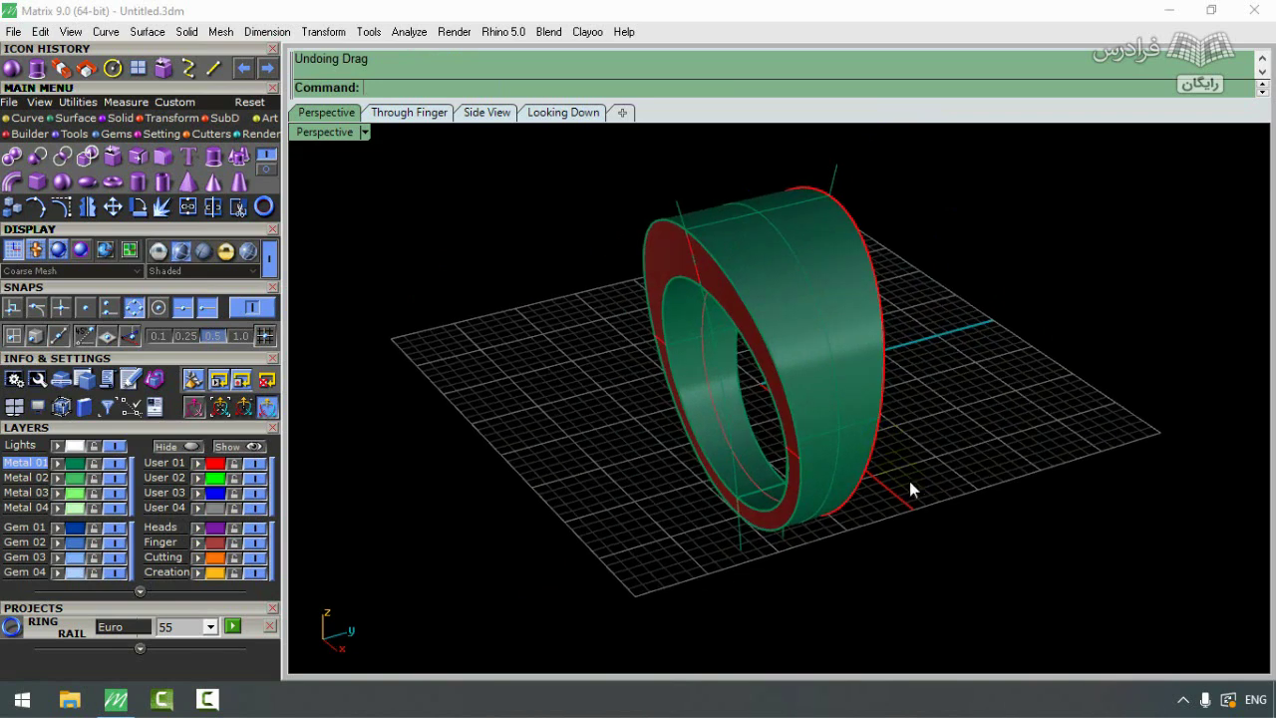
Step: Join the band walls and the two red side faces into one polysurface and assign it to the Metal 01 layer
left_click_drag(924, 509, 774, 479)
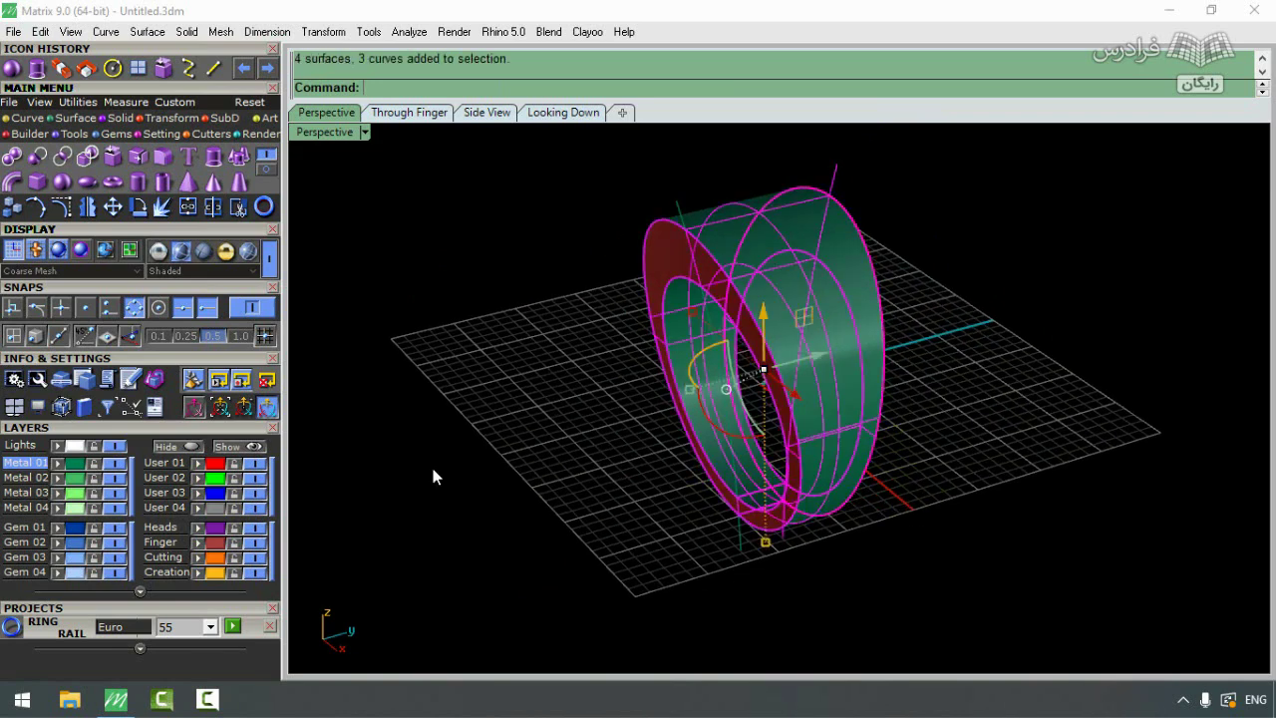
left_click(188, 207)
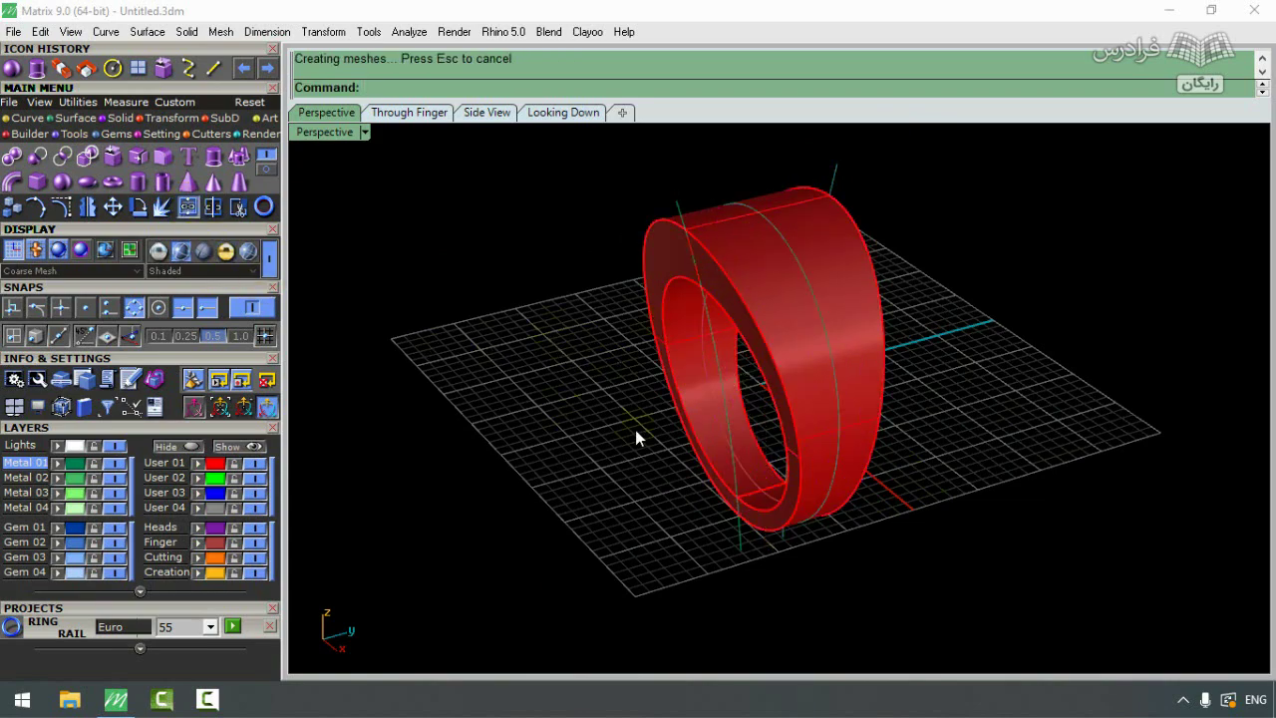
left_click(788, 283)
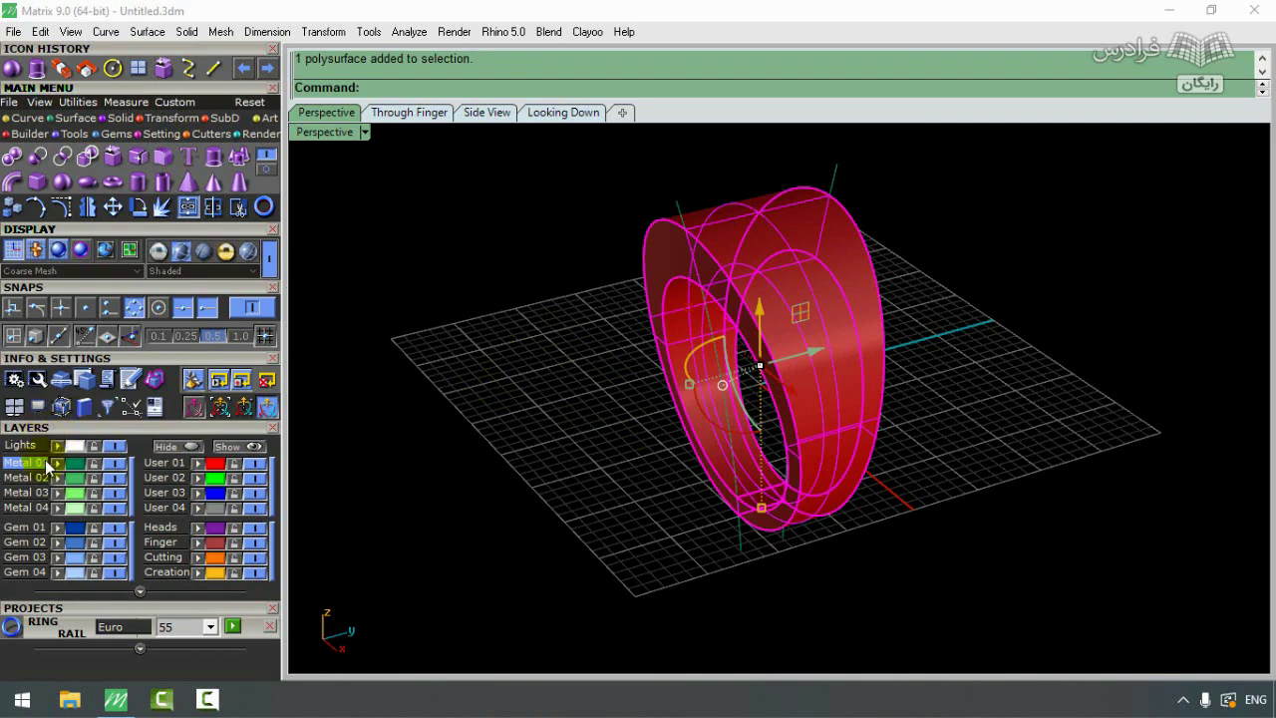
Step: Delete the two leftover side profile curves crossing the ring band
right_click_drag(705, 322, 757, 457)
left_click(758, 457)
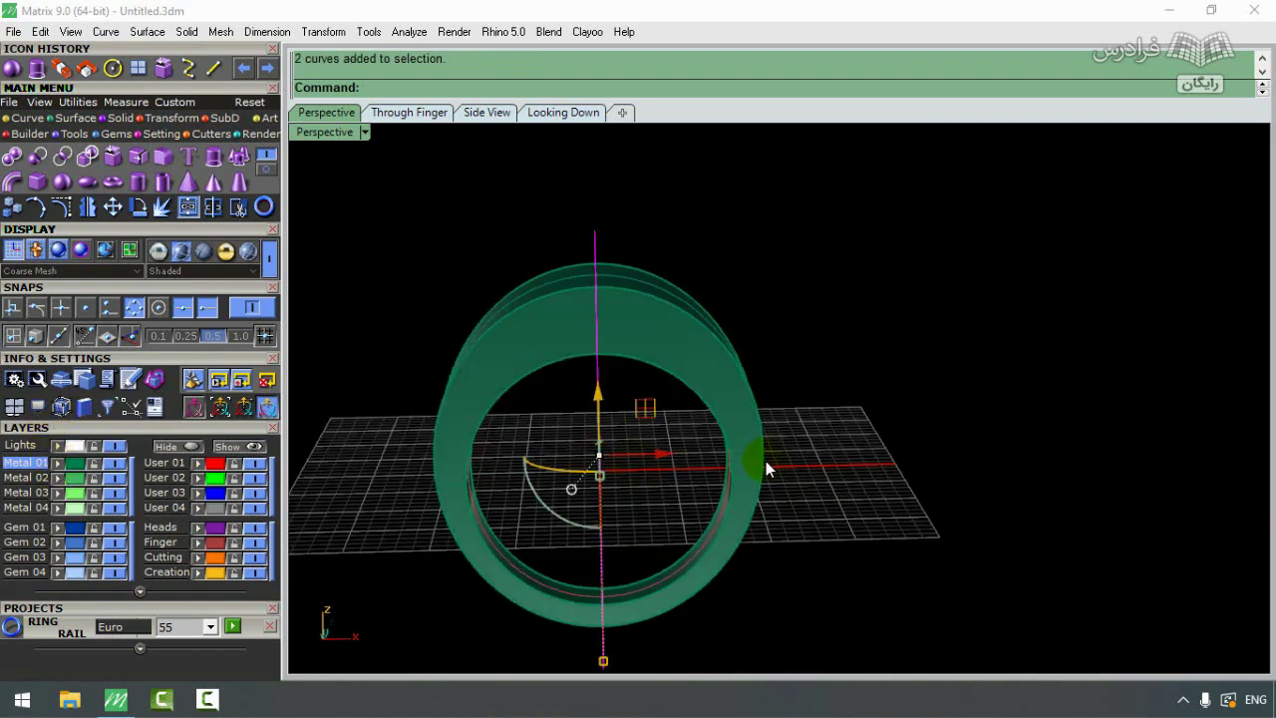
key("Delete")
right_click_drag(880, 348, 780, 369)
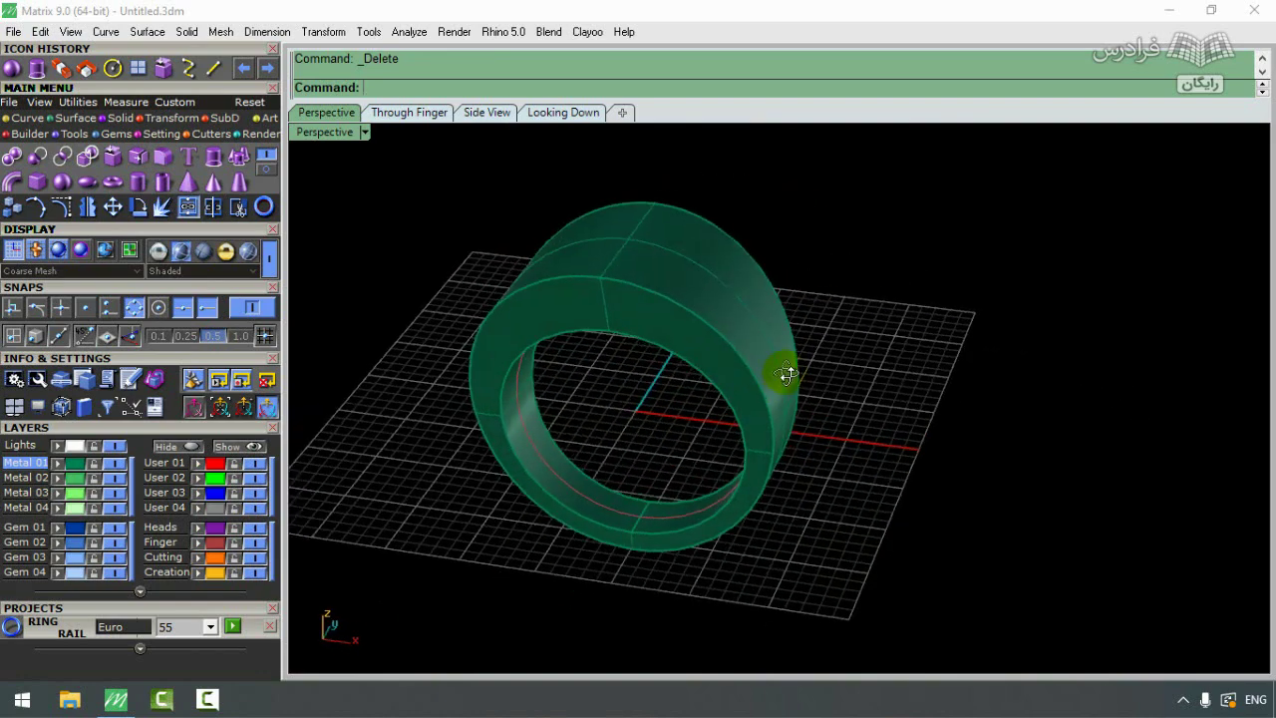
Step: Draw a slightly slanted line in the Through Finger view, crossing the band's top just left of the vertical axis
double_click(326, 133)
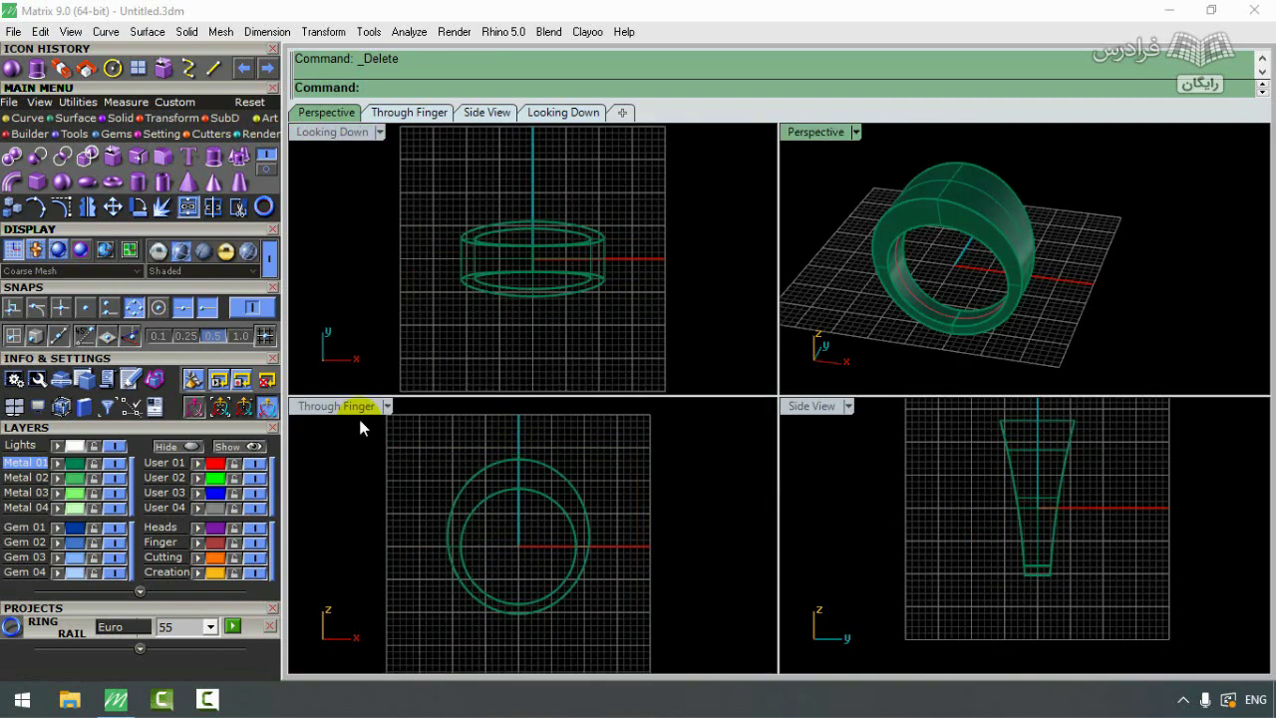
double_click(350, 408)
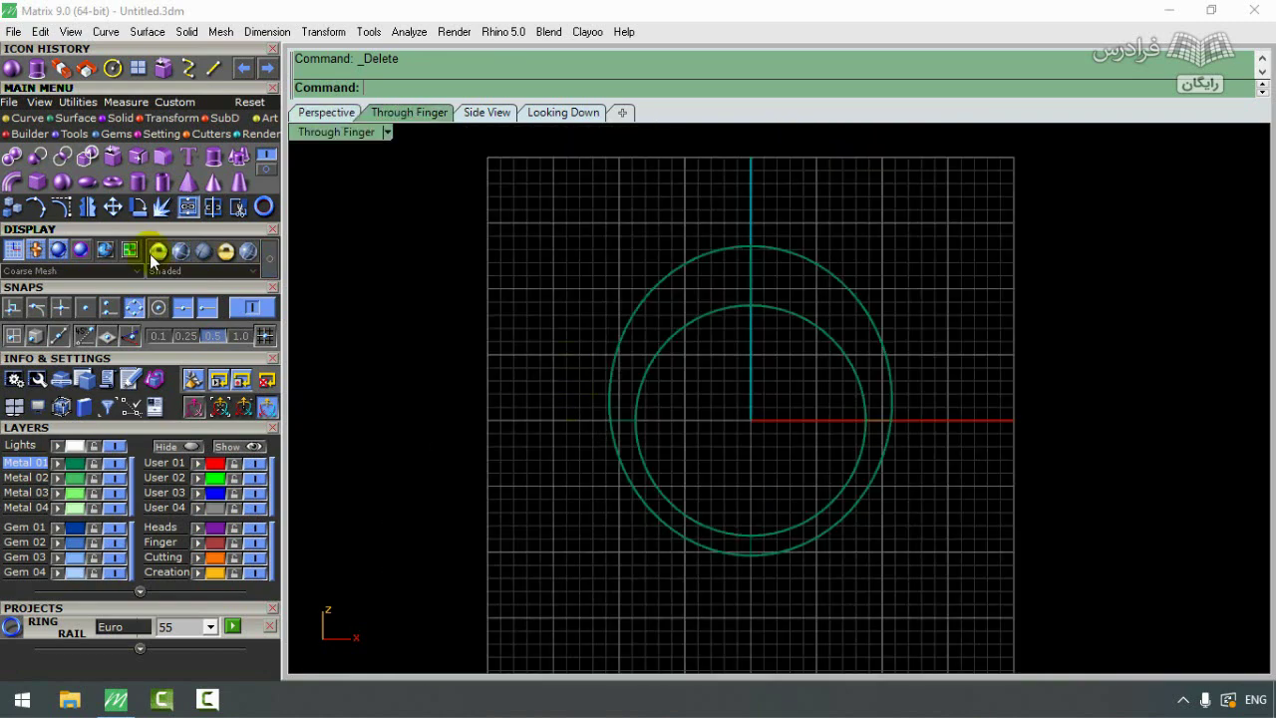
left_click(213, 68)
scroll(828, 270, "up", 3)
left_click(665, 210)
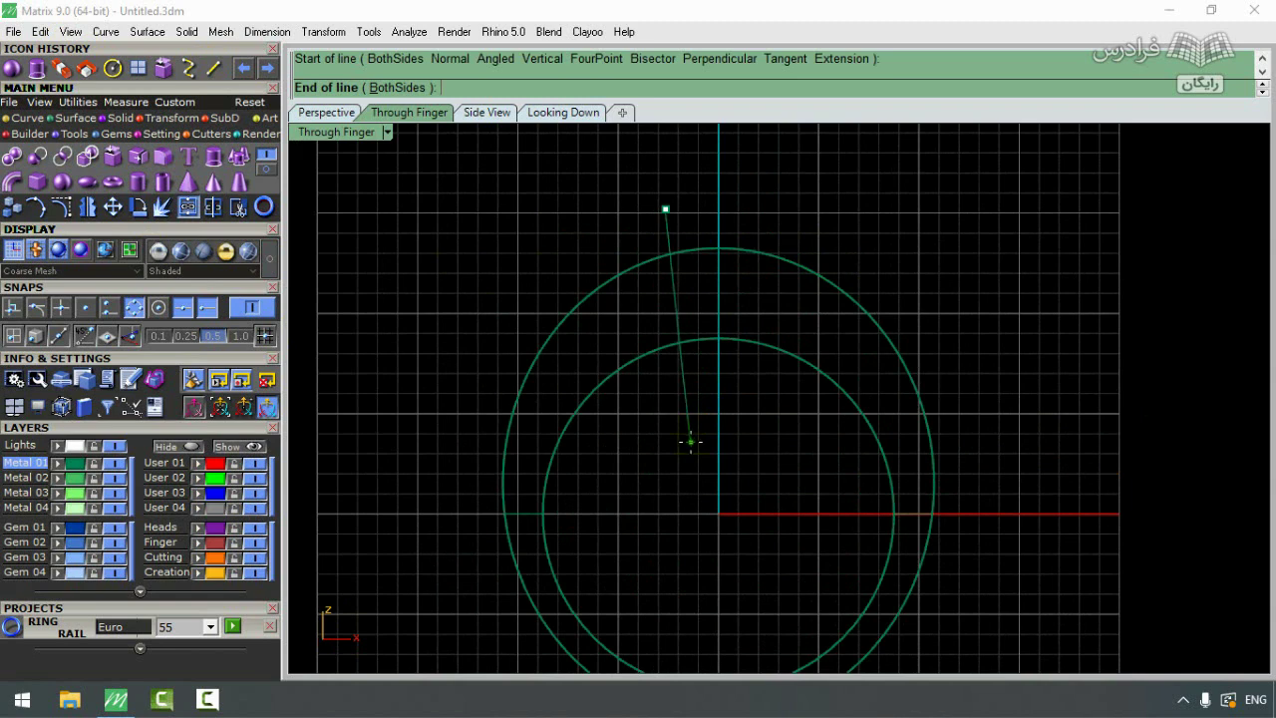
left_click(691, 441)
Step: Mirror the slanted line about the vertical axis through the origin, keeping the original
left_click(692, 419)
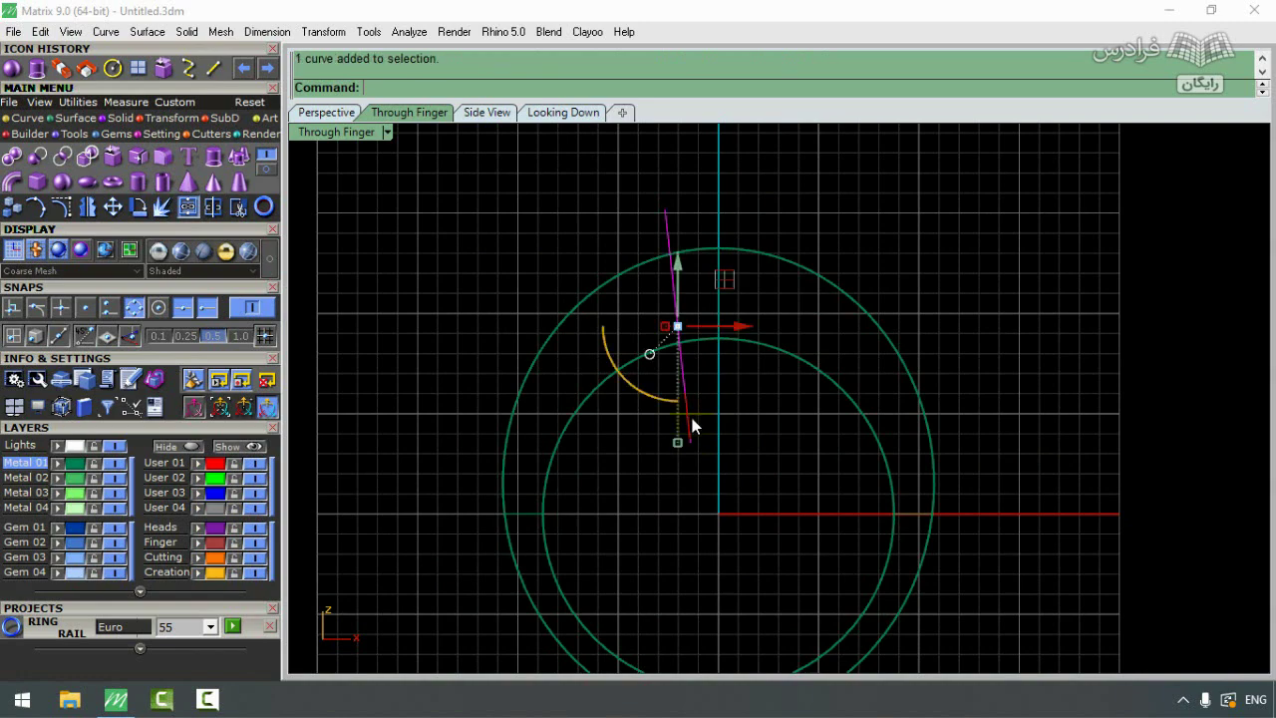
left_click(87, 206)
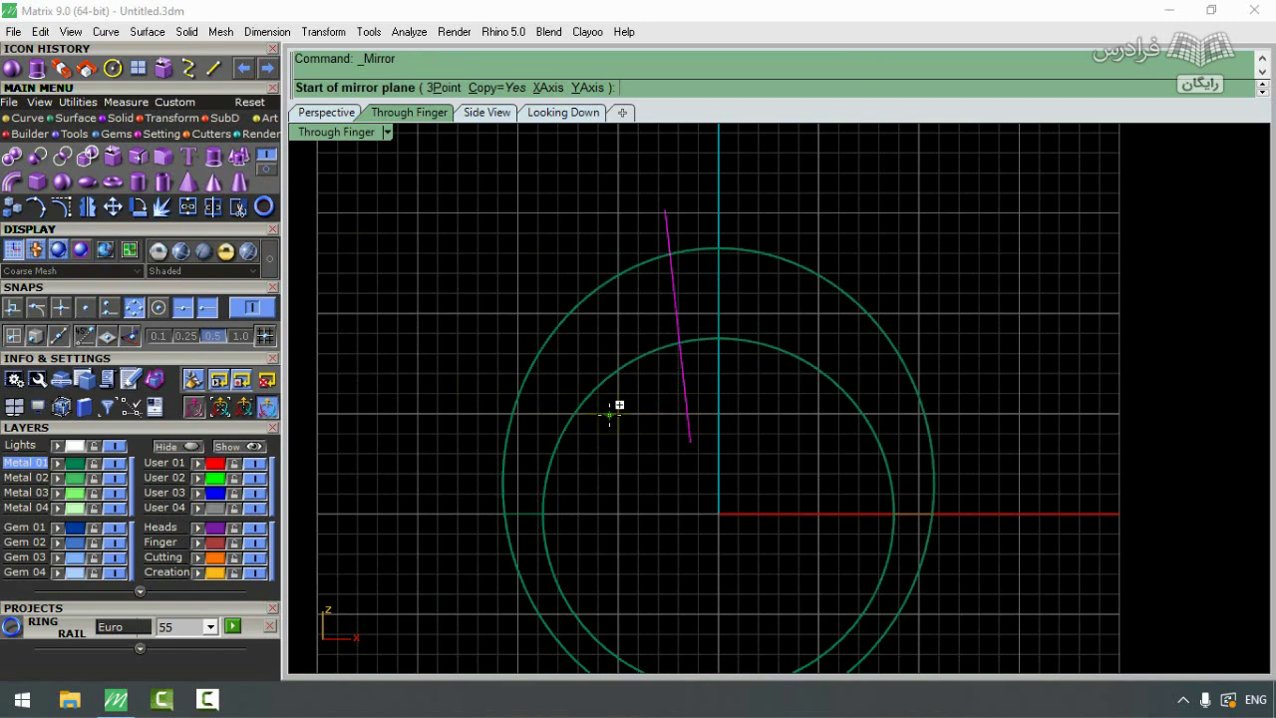
left_click(717, 515)
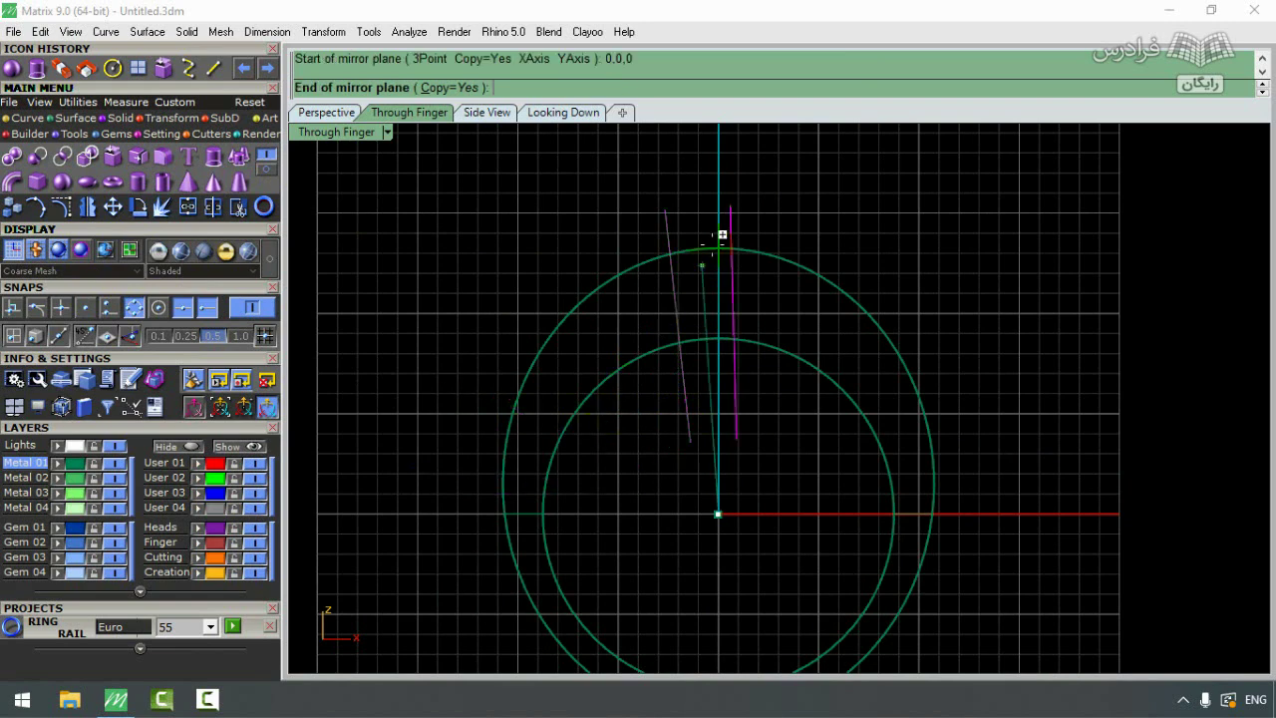
left_click(742, 185)
key("Escape")
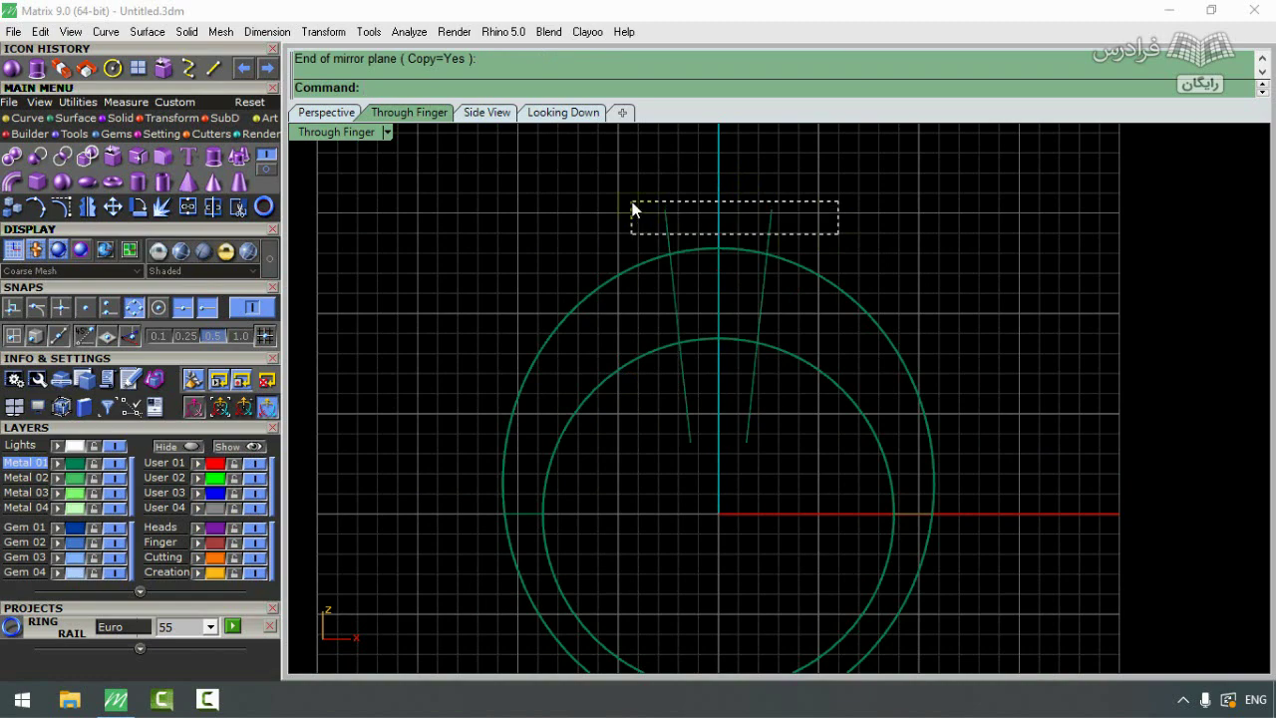
Step: Extrude both slanted lines to both sides so the surfaces pass through the full width of the band
left_click_drag(632, 208, 634, 211)
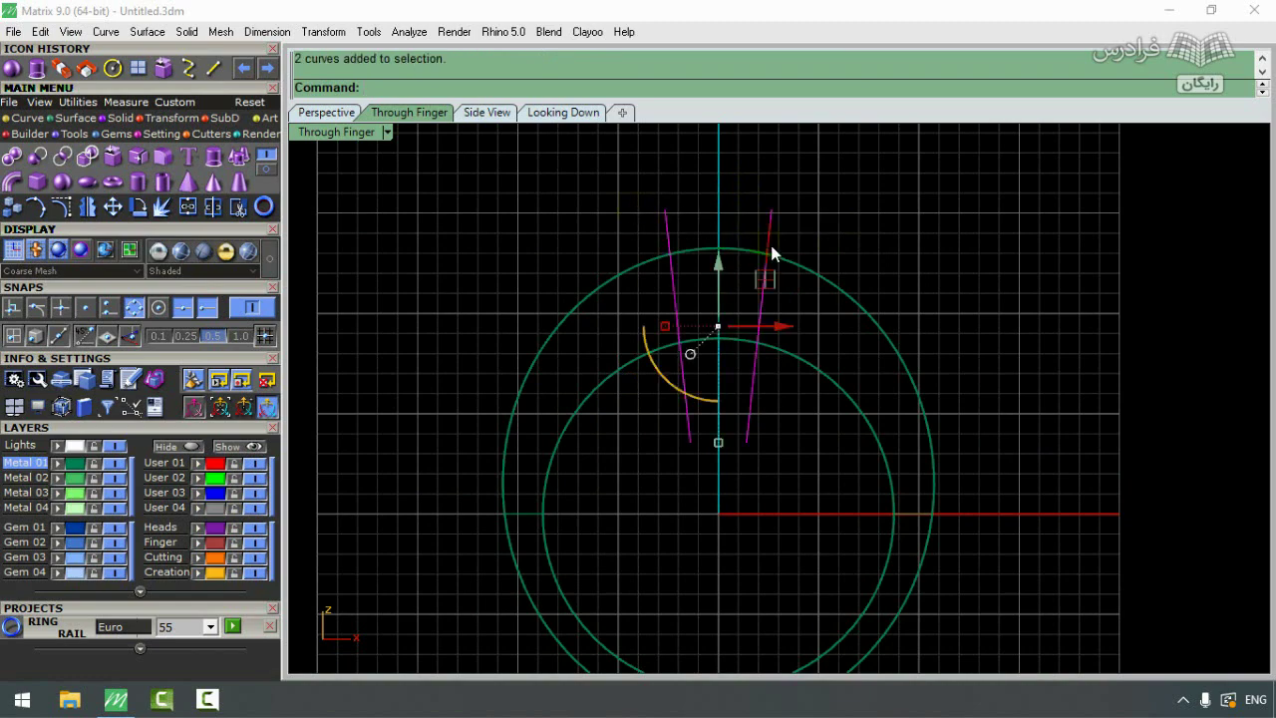
double_click(347, 129)
double_click(823, 129)
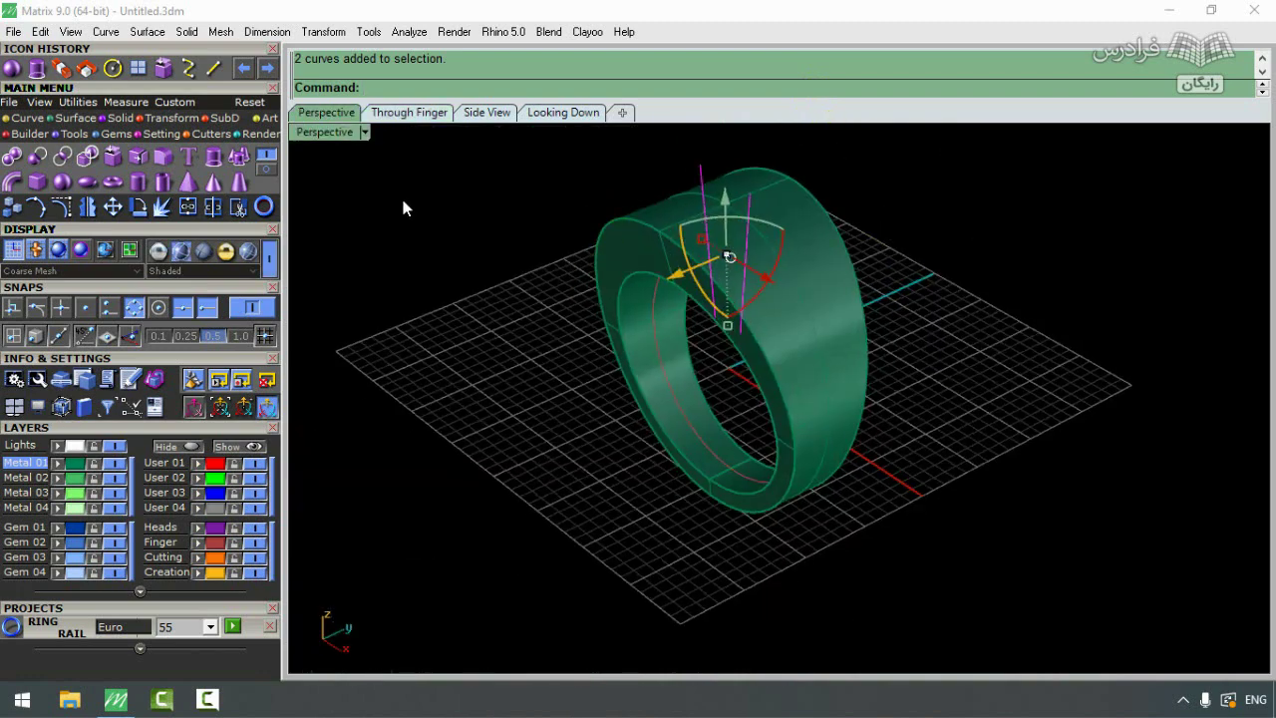
left_click(37, 68)
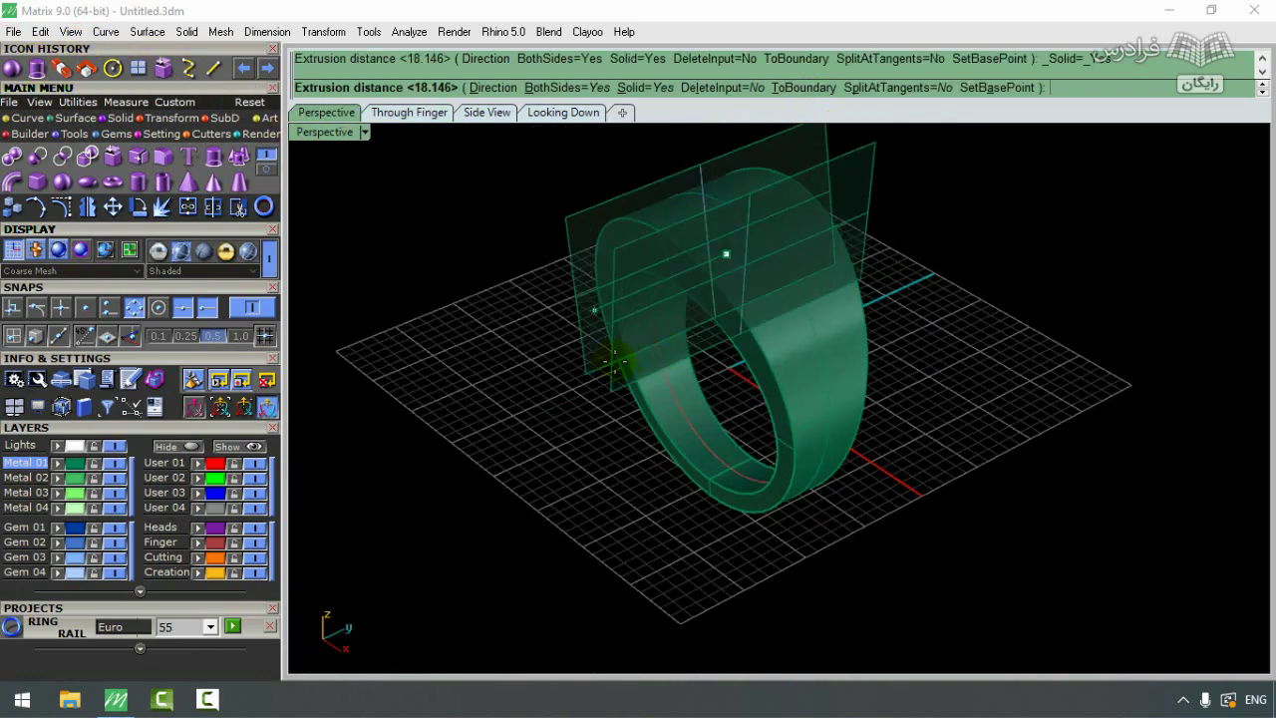
right_click(810, 370)
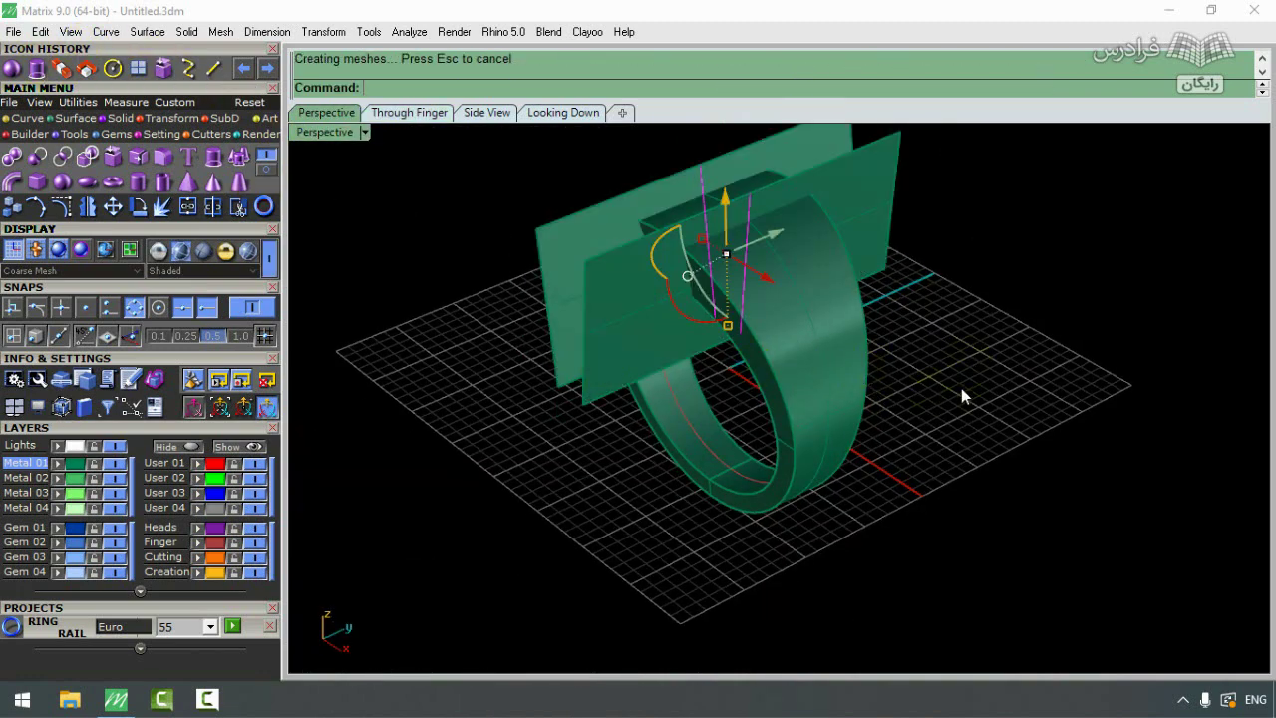
Step: Move the two extruded surfaces to the red User 01 layer
right_click_drag(960, 388, 967, 248)
left_click_drag(967, 215, 850, 148)
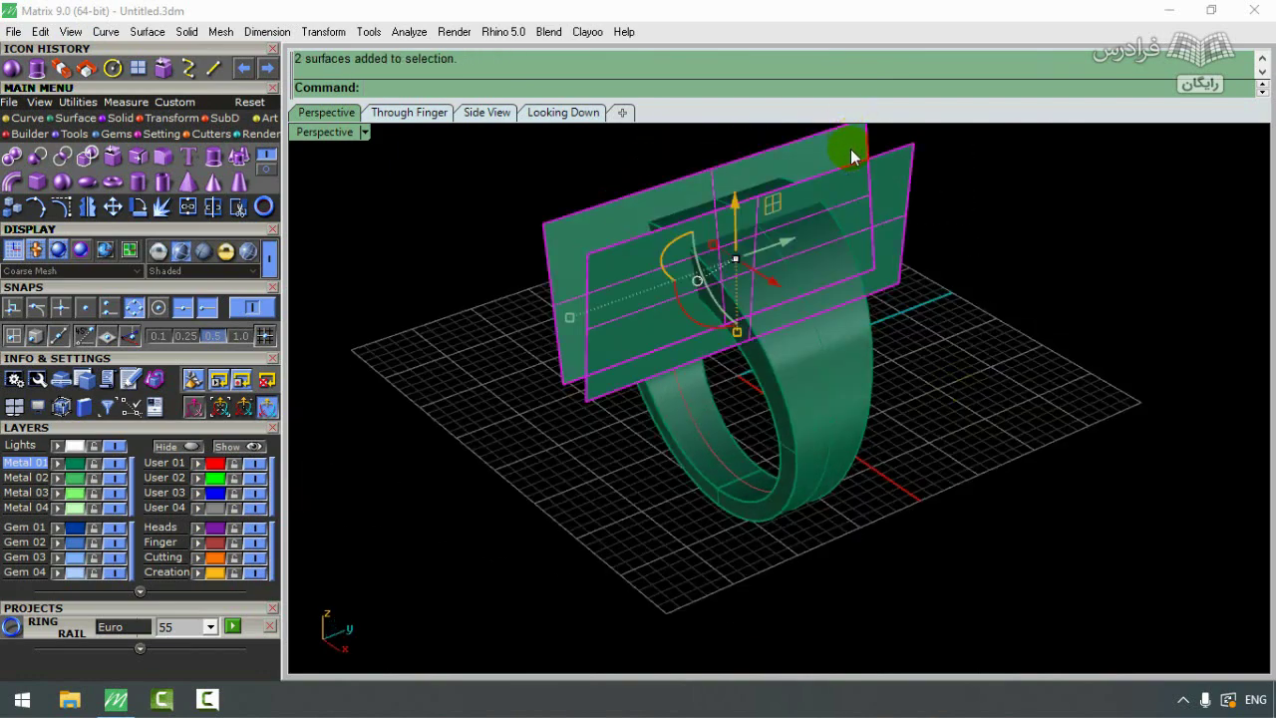
left_click(197, 463)
scroll(877, 339, "up", 1)
right_click_drag(932, 366, 795, 186)
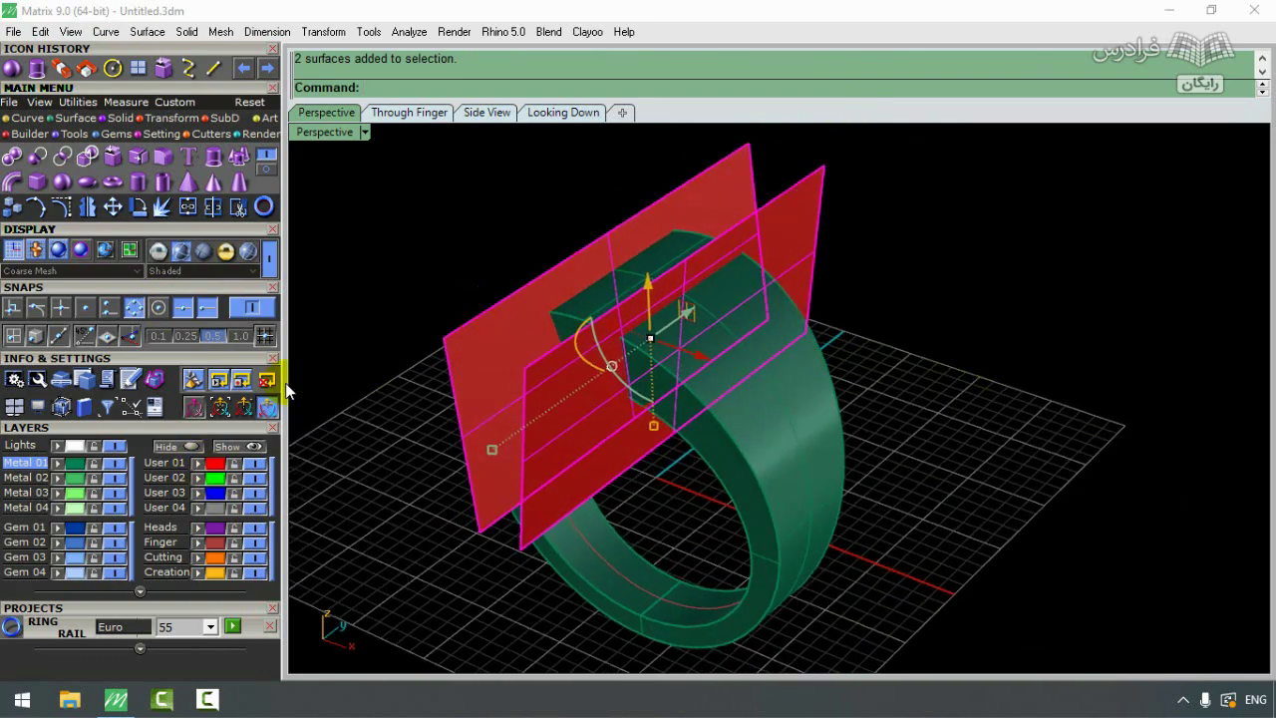
Step: Split the ring band using the two slanted red surfaces as cutting objects
left_click(1094, 460)
left_click(754, 440)
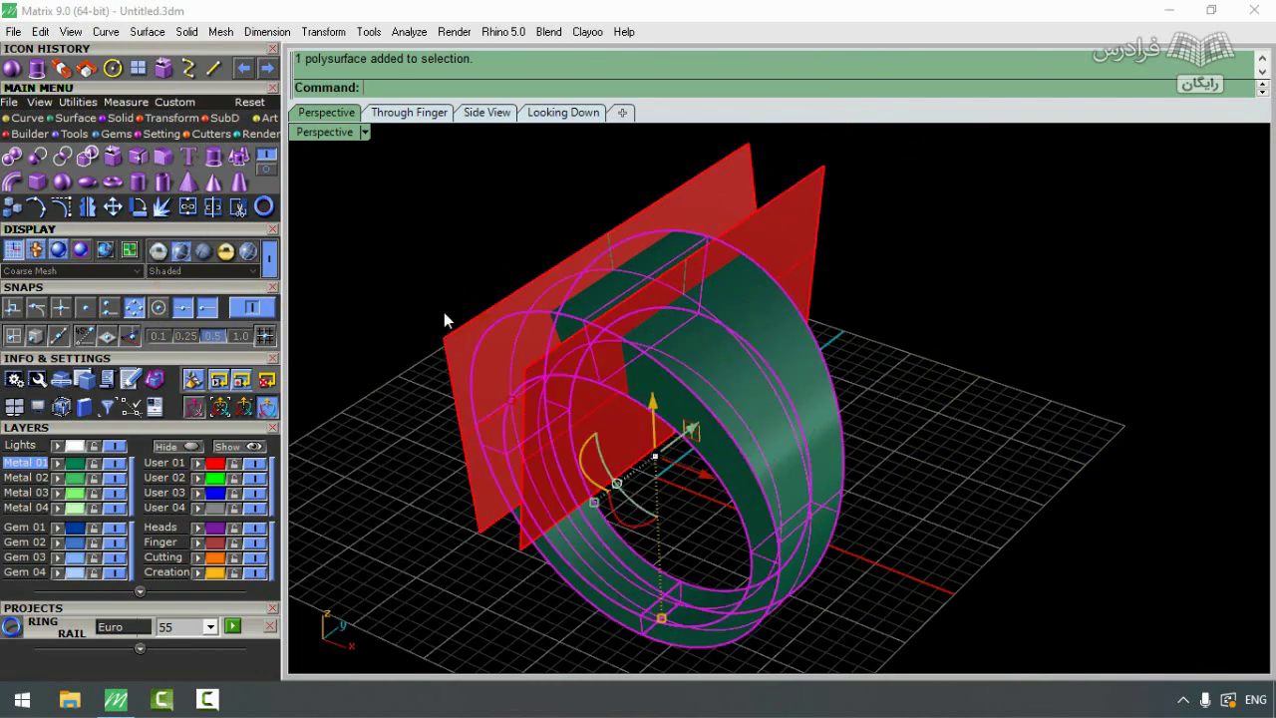
left_click(237, 206)
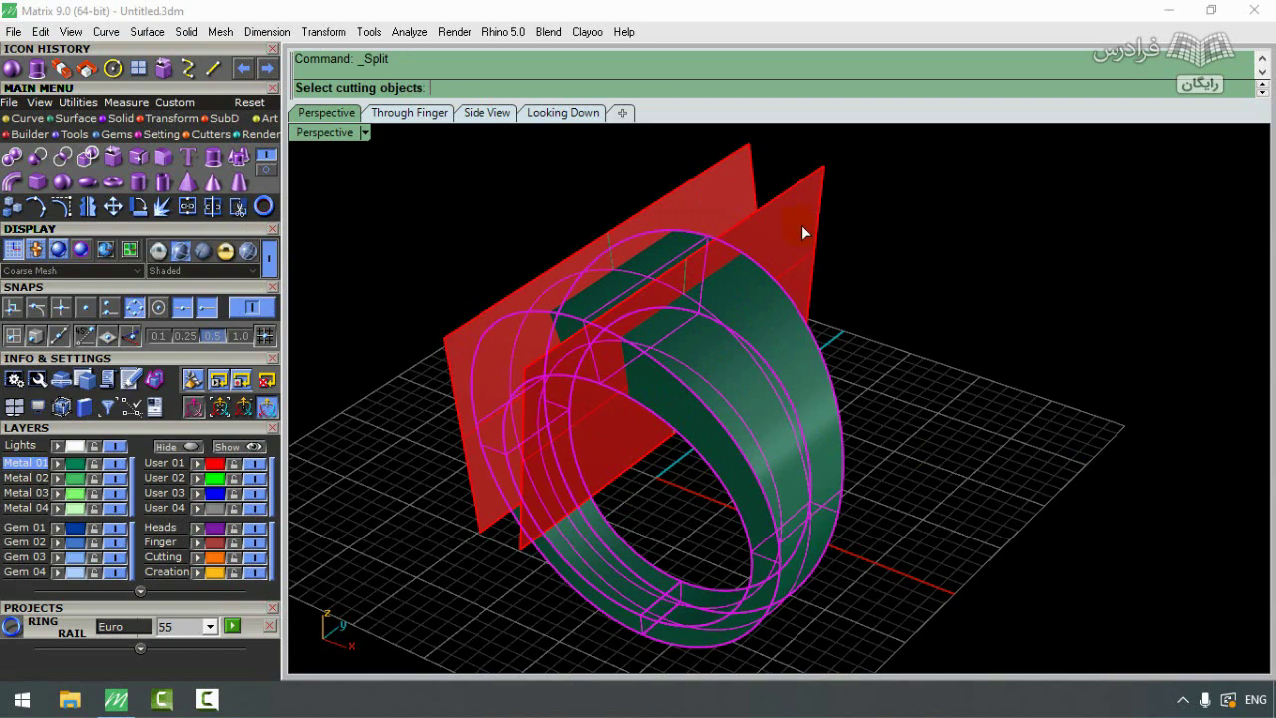
left_click(724, 186)
key("Return")
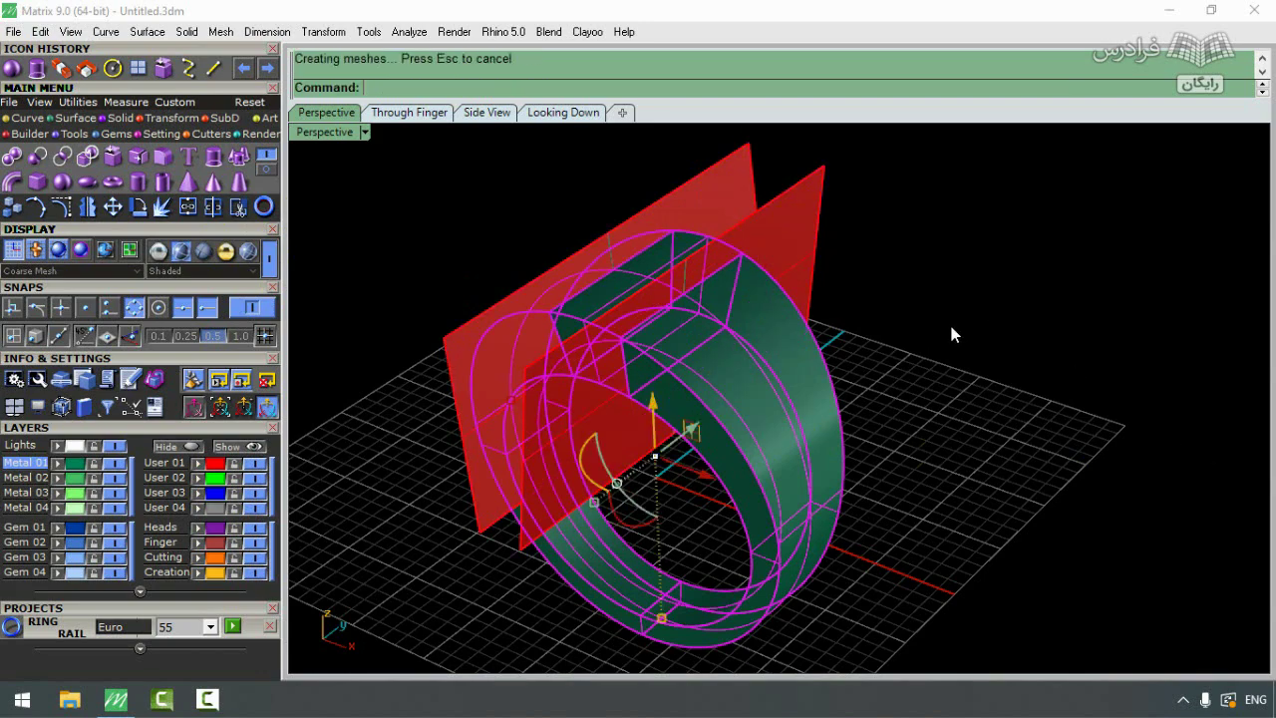
Step: Delete the band segment between the red surfaces, hide the User 01 layer to inspect the open gap, and show it again
right_click_drag(864, 450, 605, 403)
left_click(594, 349)
key("Delete")
left_click(255, 463)
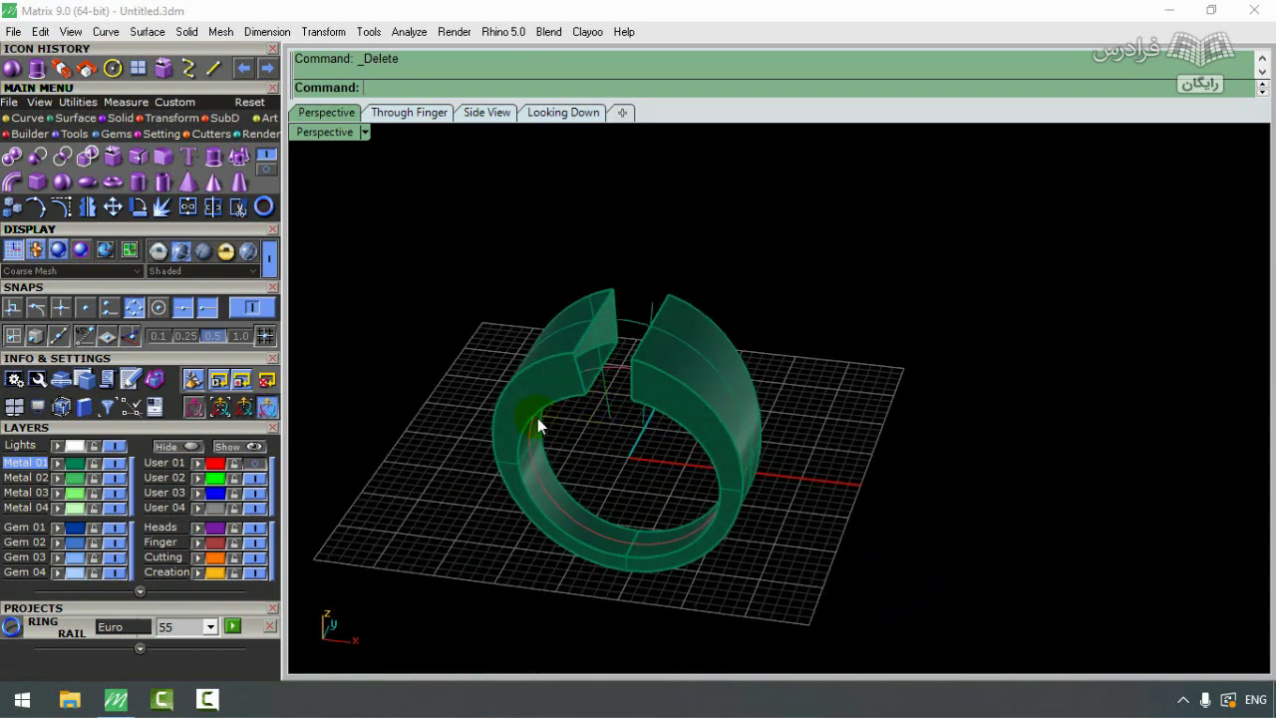
right_click_drag(537, 423, 499, 439)
left_click(255, 463)
Step: Split both slanted red surfaces using the band polysurface as the cutting object
left_click_drag(691, 257, 598, 217)
left_click(214, 207)
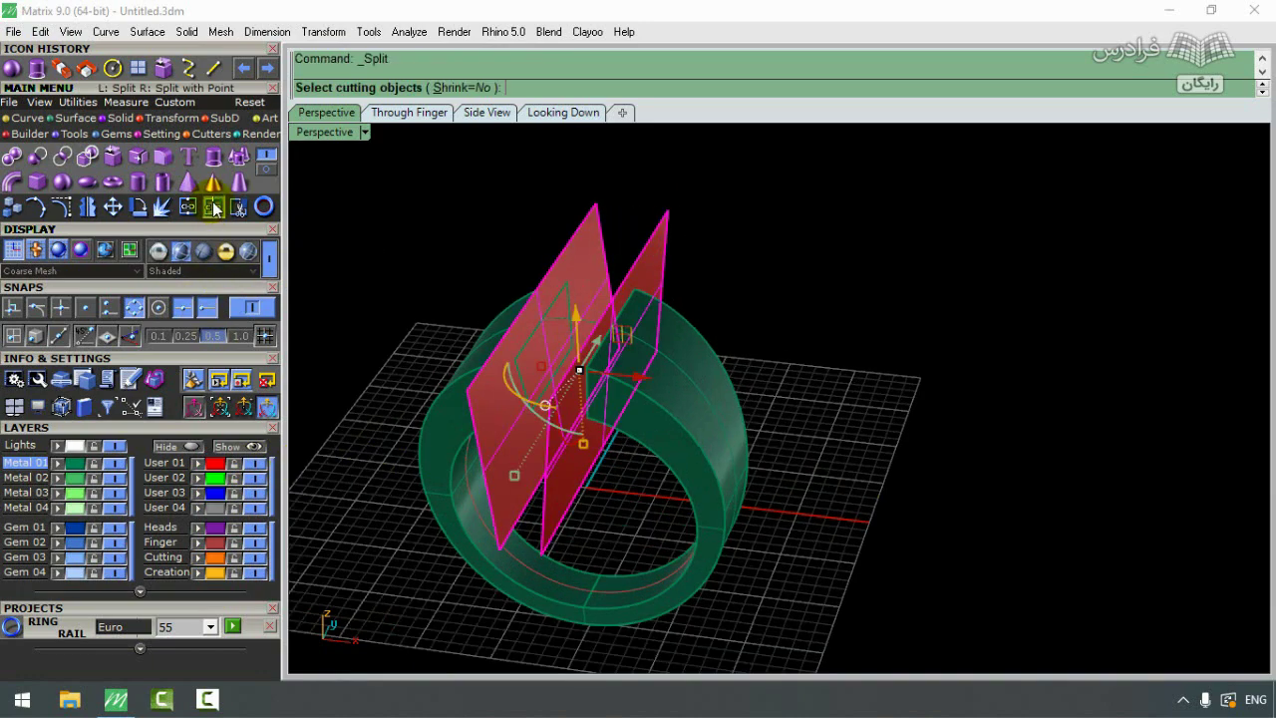
left_click(658, 411)
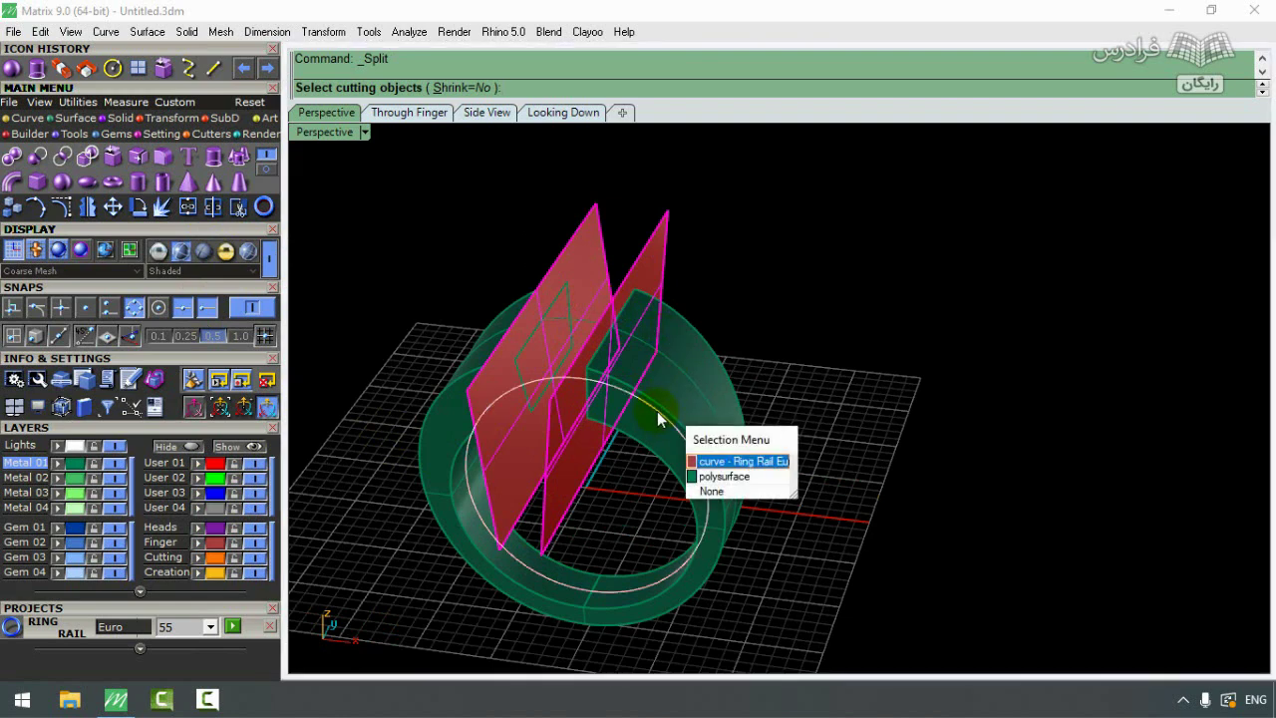
left_click(724, 476)
key("Return")
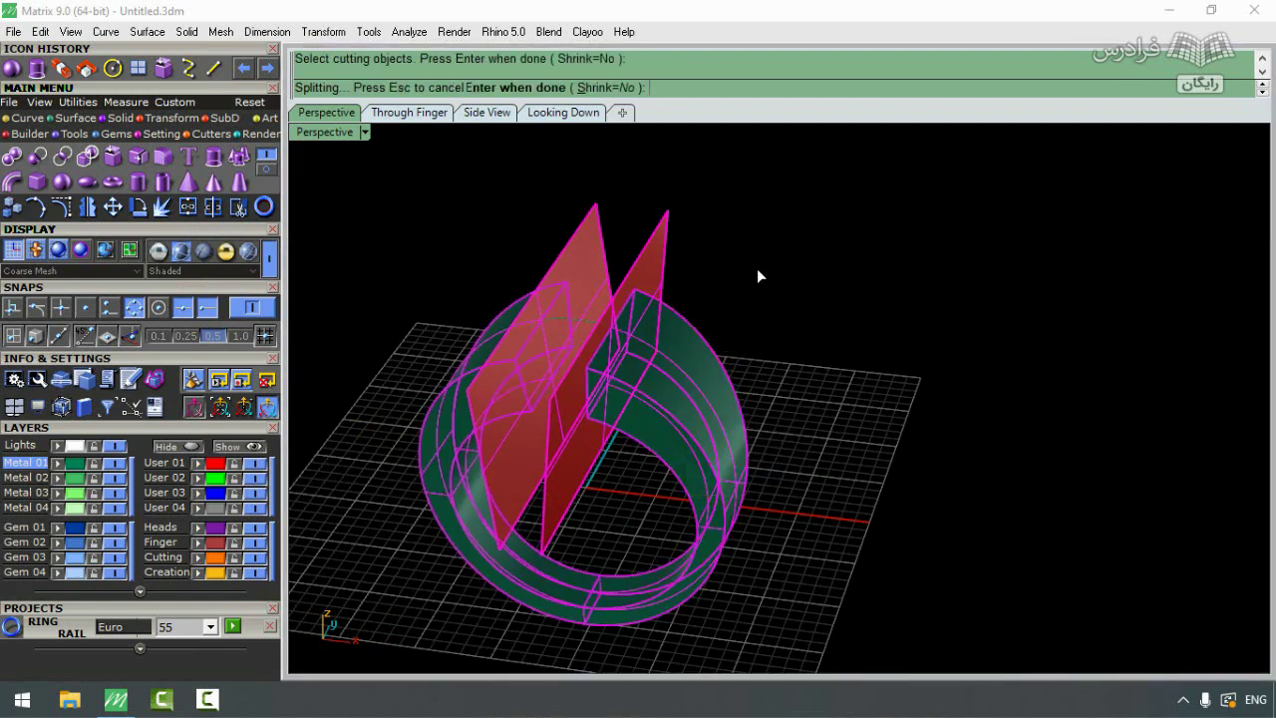
Step: Delete the excess of both slanted red surfaces outside the band, keeping the faces that cap its cut ends
left_click(788, 410)
left_click(648, 276)
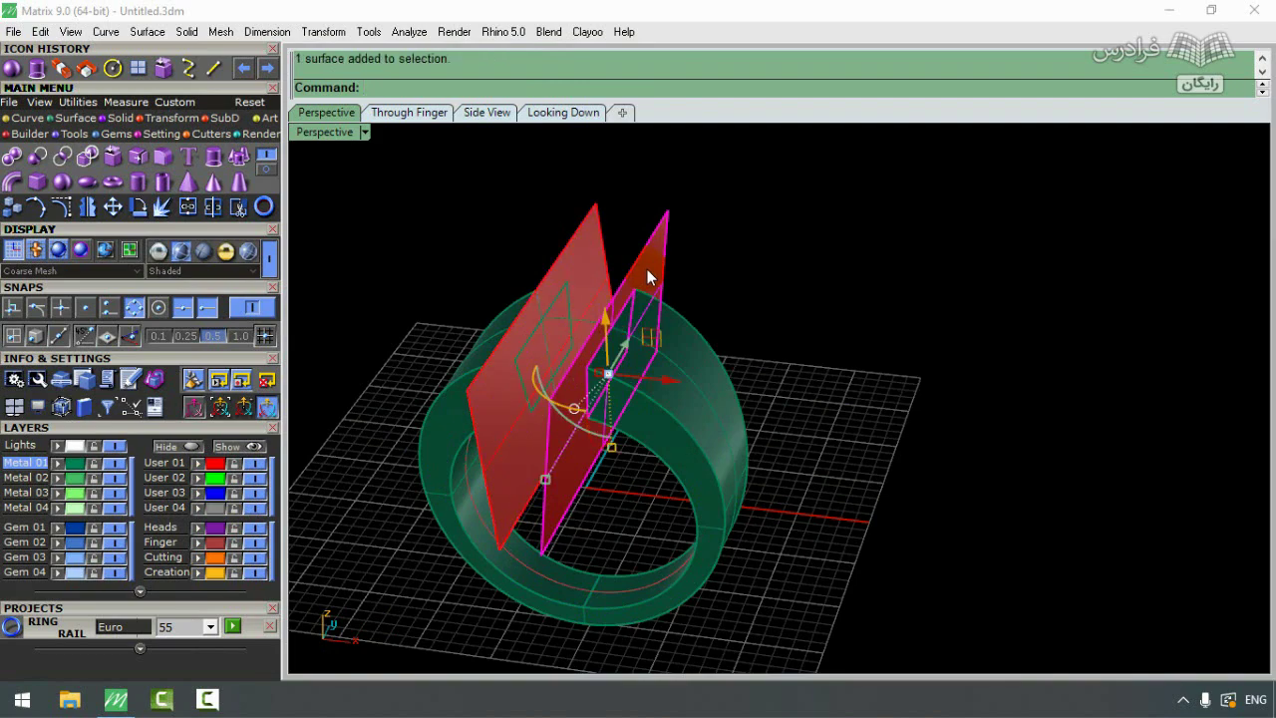
key("Delete")
left_click(566, 266)
key("Delete")
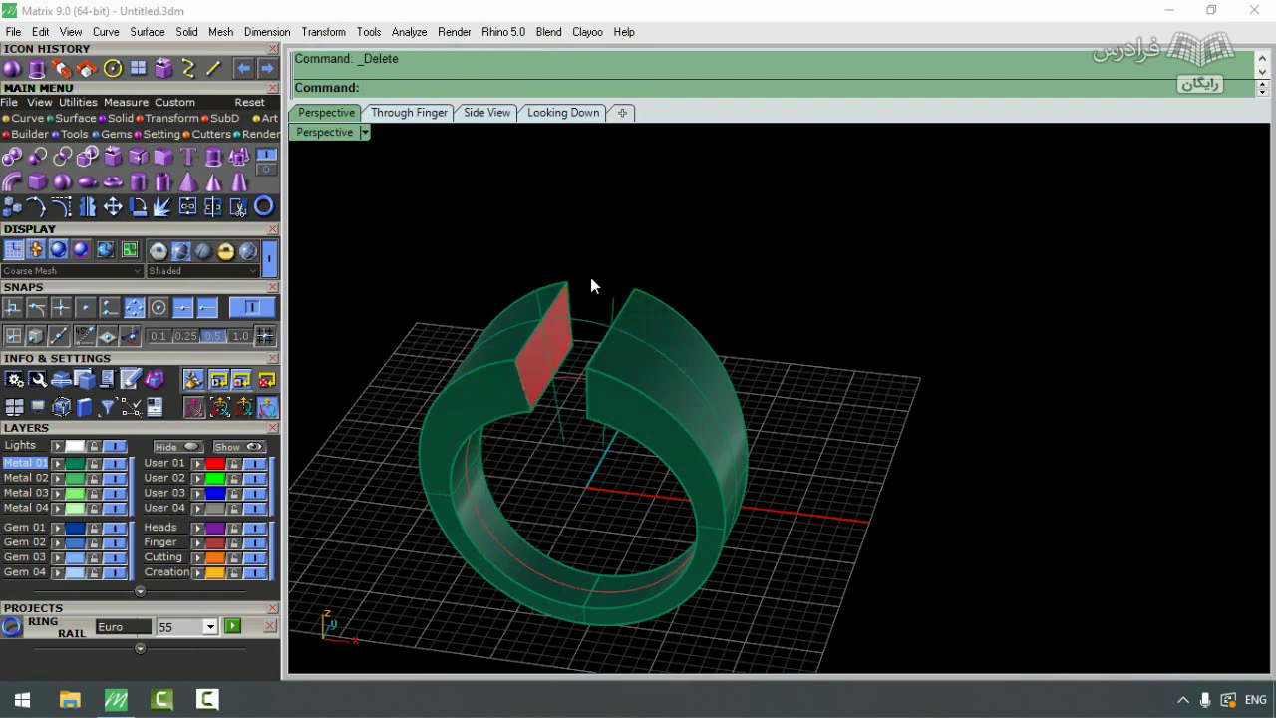
right_click_drag(591, 279, 662, 286)
Step: Join the two end caps with the gapped band into one polysurface and return to the four-viewport layout
left_click_drag(477, 500, 474, 503)
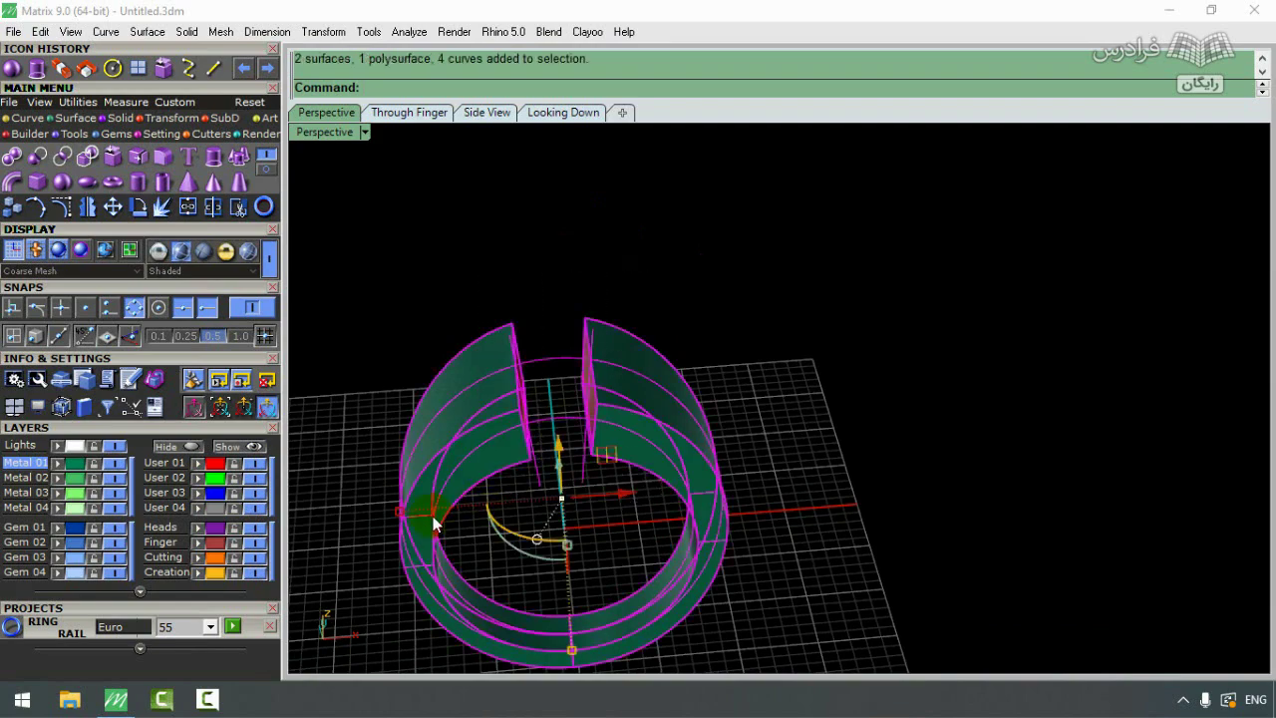
left_click(191, 212)
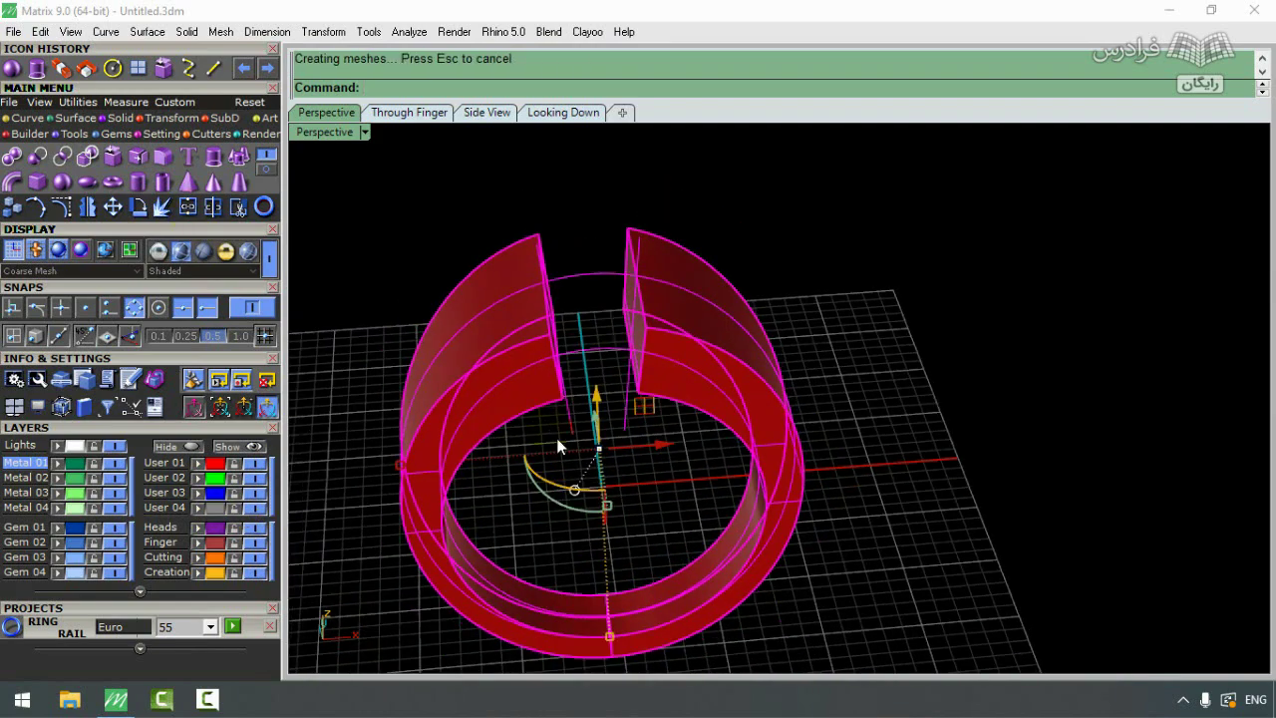
mouse_move(565, 448)
right_mouse_down()
mouse_move(811, 355)
mouse_move(845, 330)
mouse_move(911, 339)
mouse_move(923, 385)
mouse_move(816, 408)
mouse_move(841, 421)
mouse_move(865, 401)
right_mouse_up()
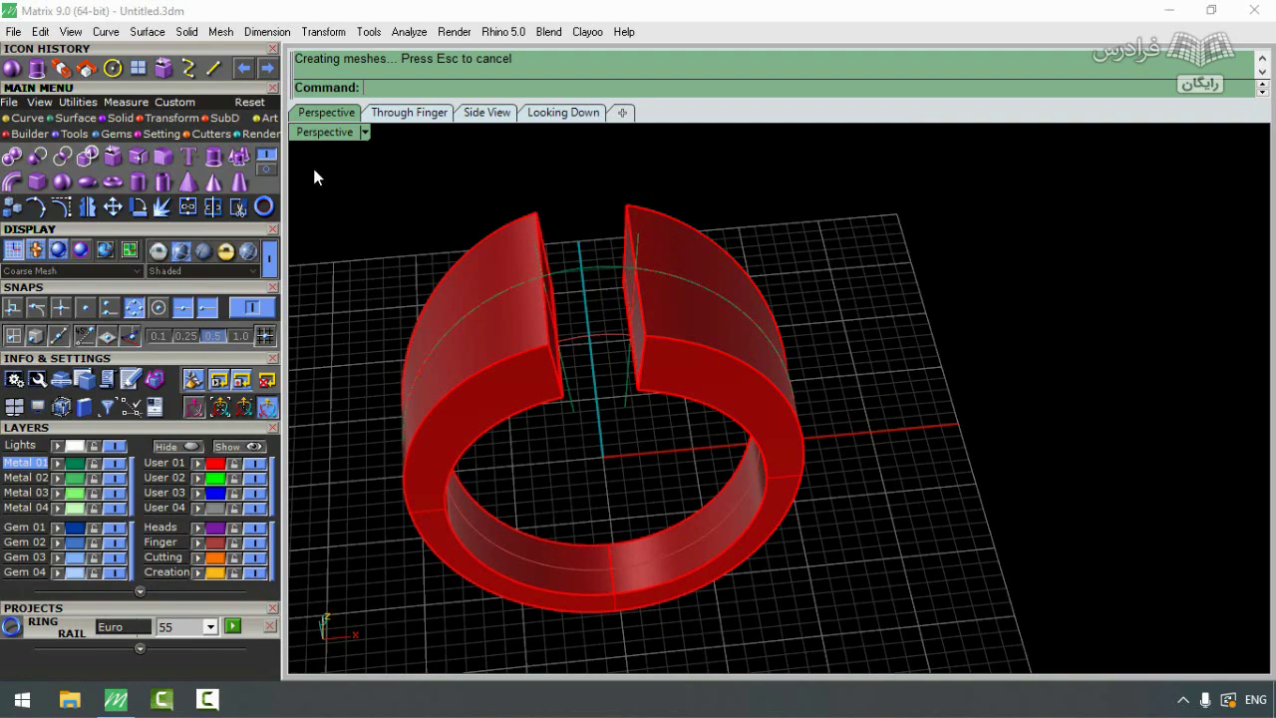
double_click(322, 137)
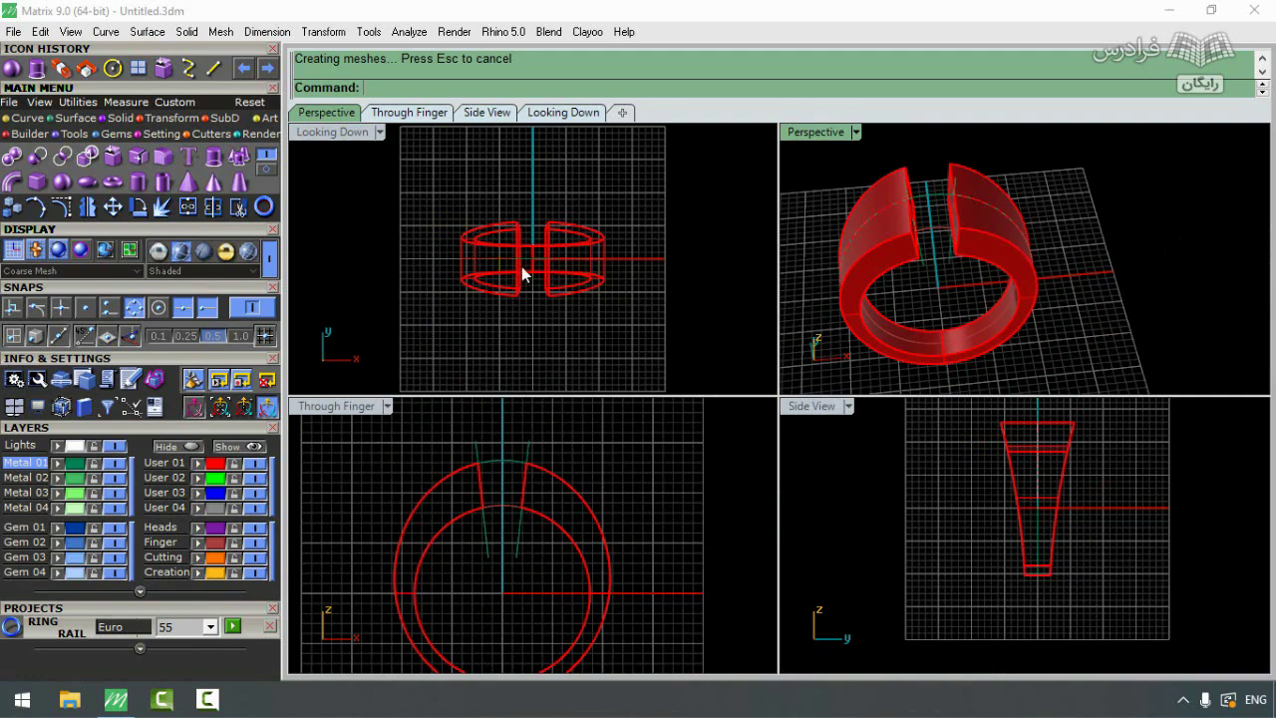
Step: Create a sphere centred at 0,0,0 with its diameter slightly wider than the gap between the band's cut ends
scroll(513, 259, "up", 3)
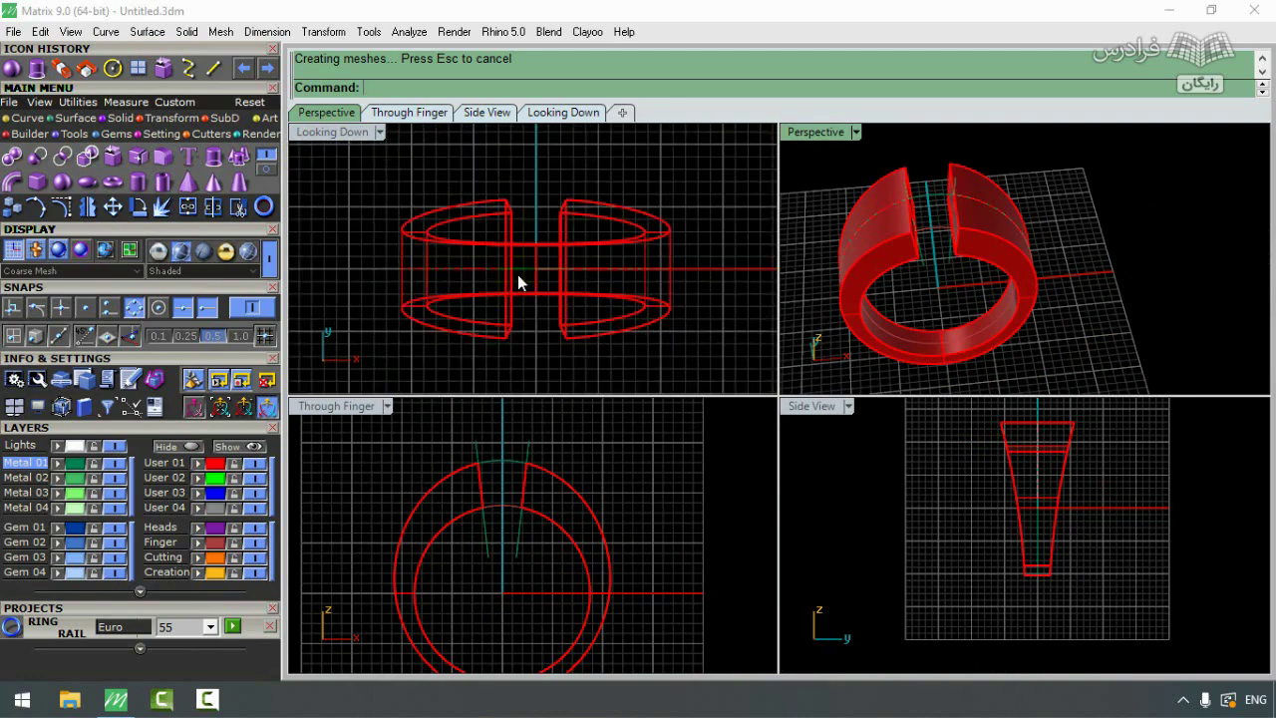
left_click(11, 67)
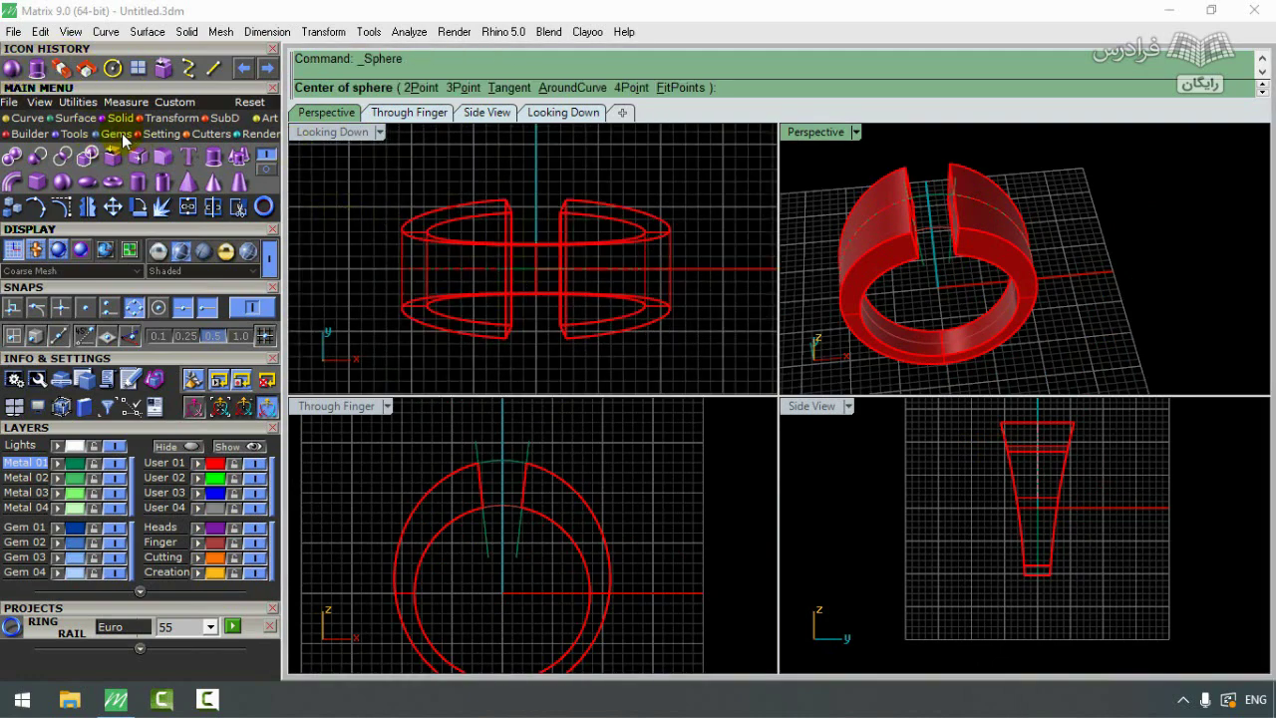
left_click(61, 182)
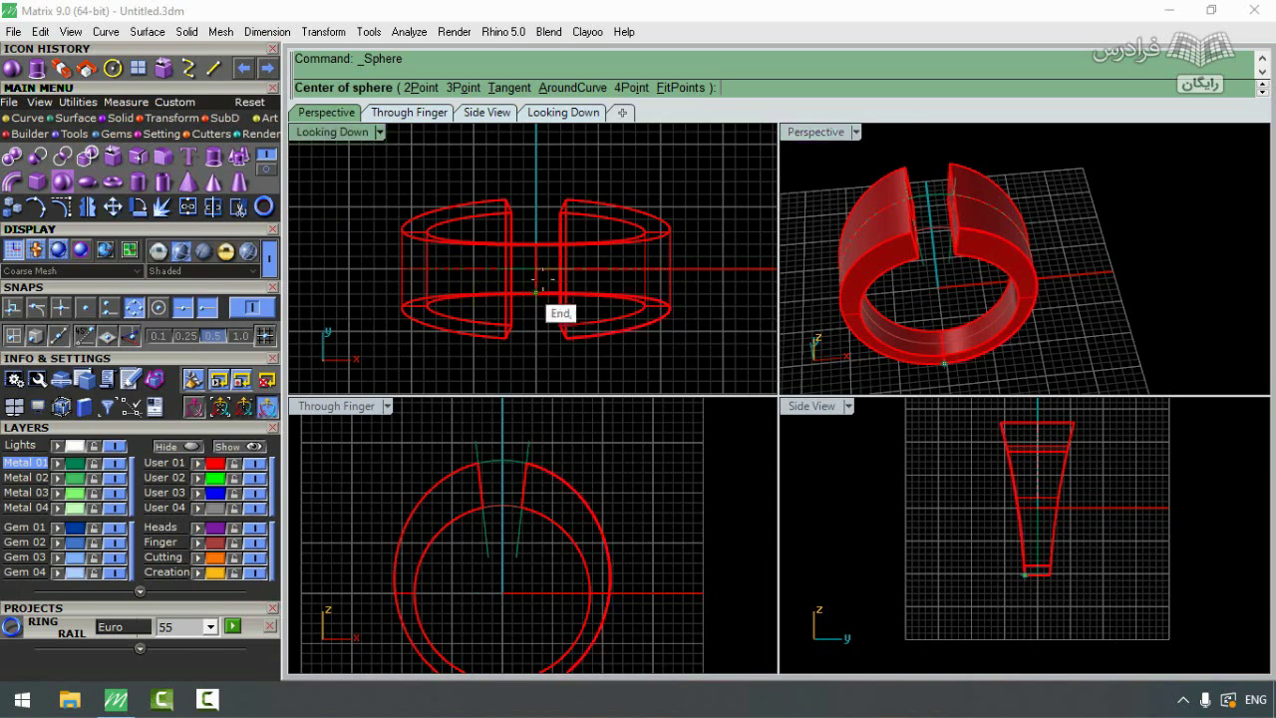
type("0,0,0")
key("Return")
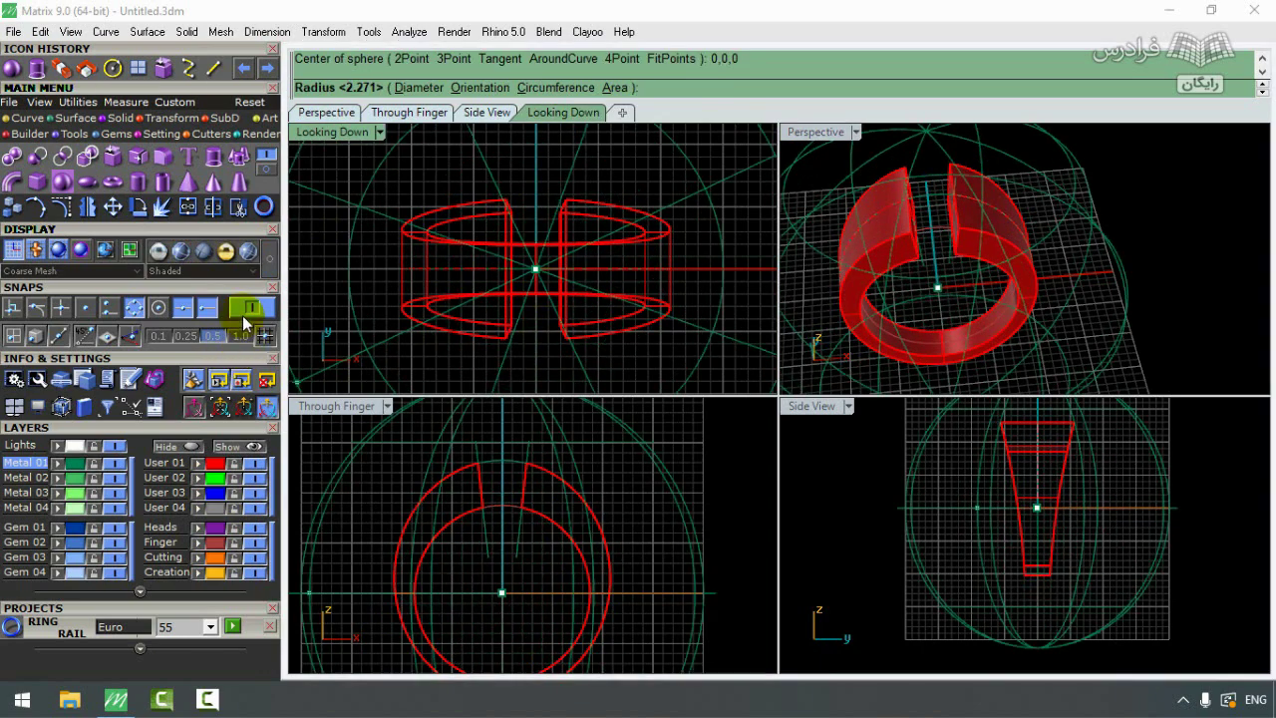
scroll(526, 287, "up", 3)
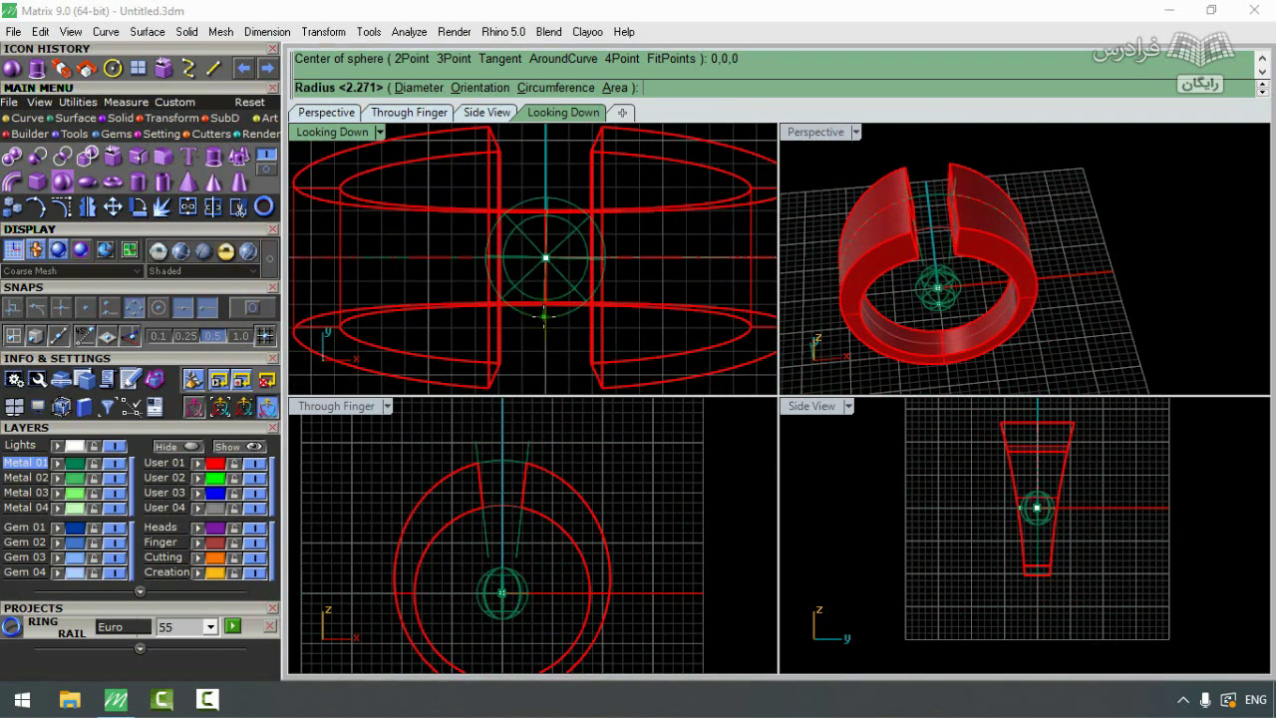
scroll(544, 317, "up", 2)
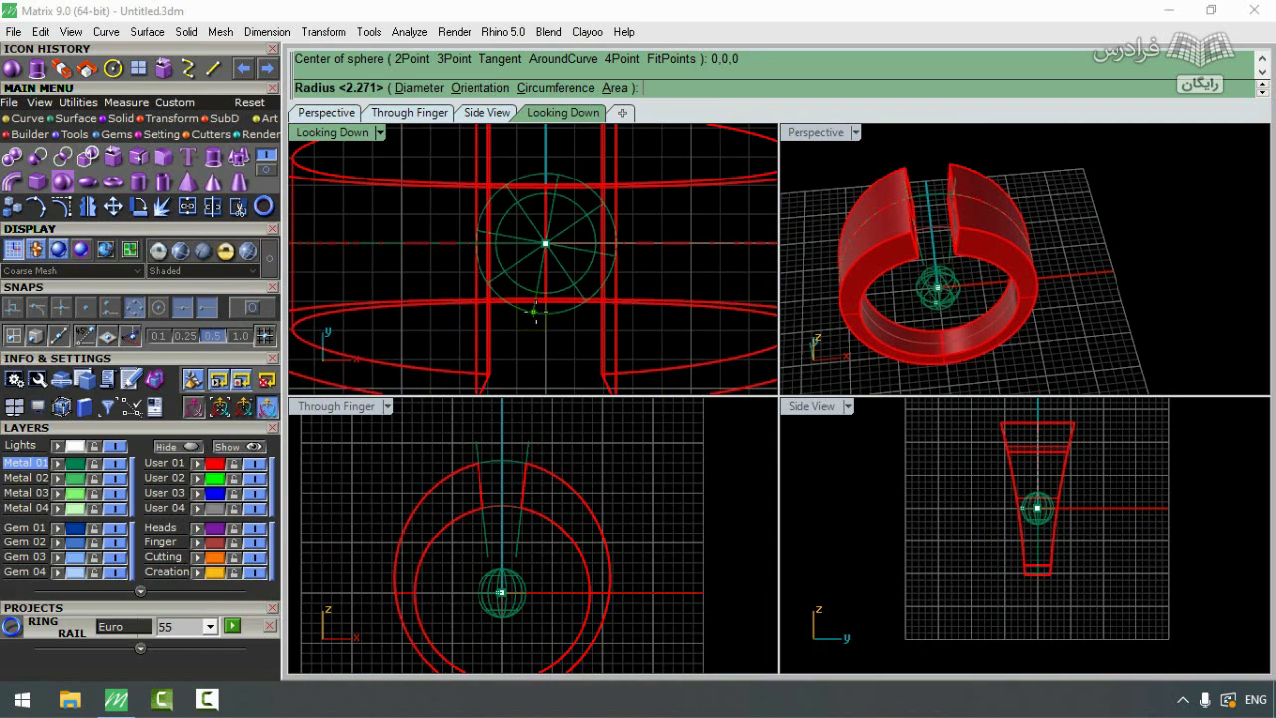
left_click(537, 312)
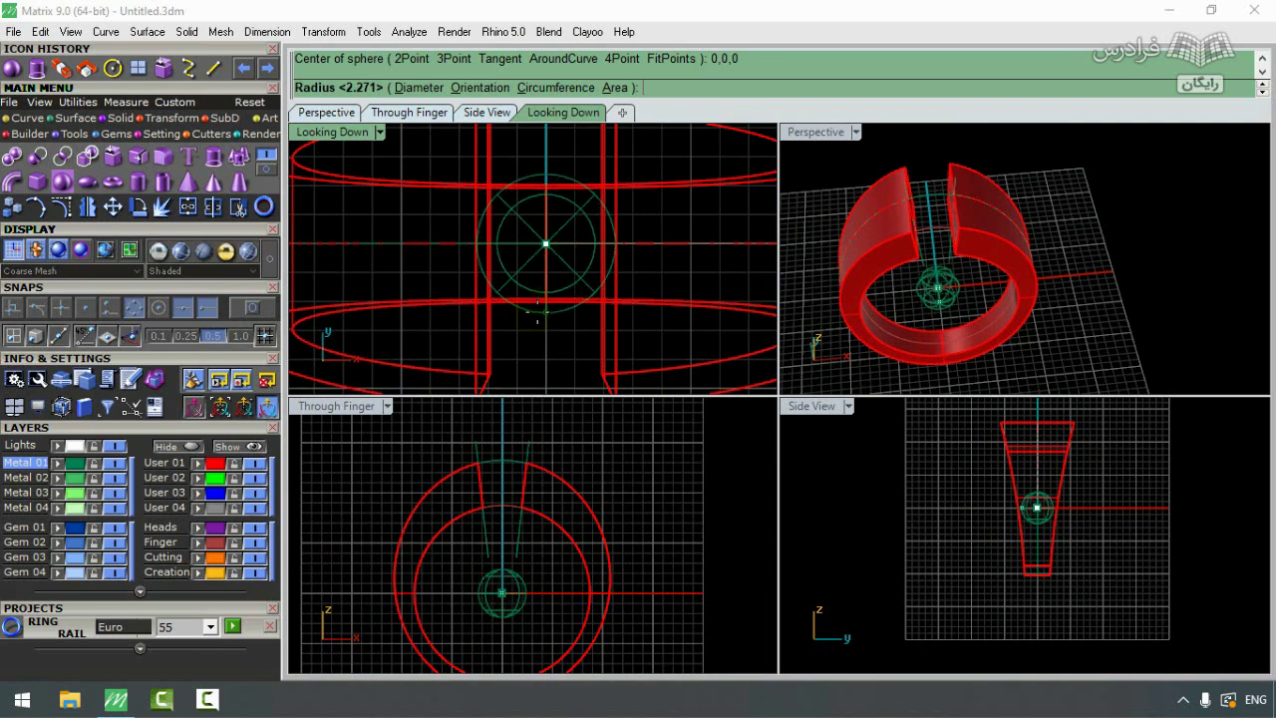
left_click(537, 313)
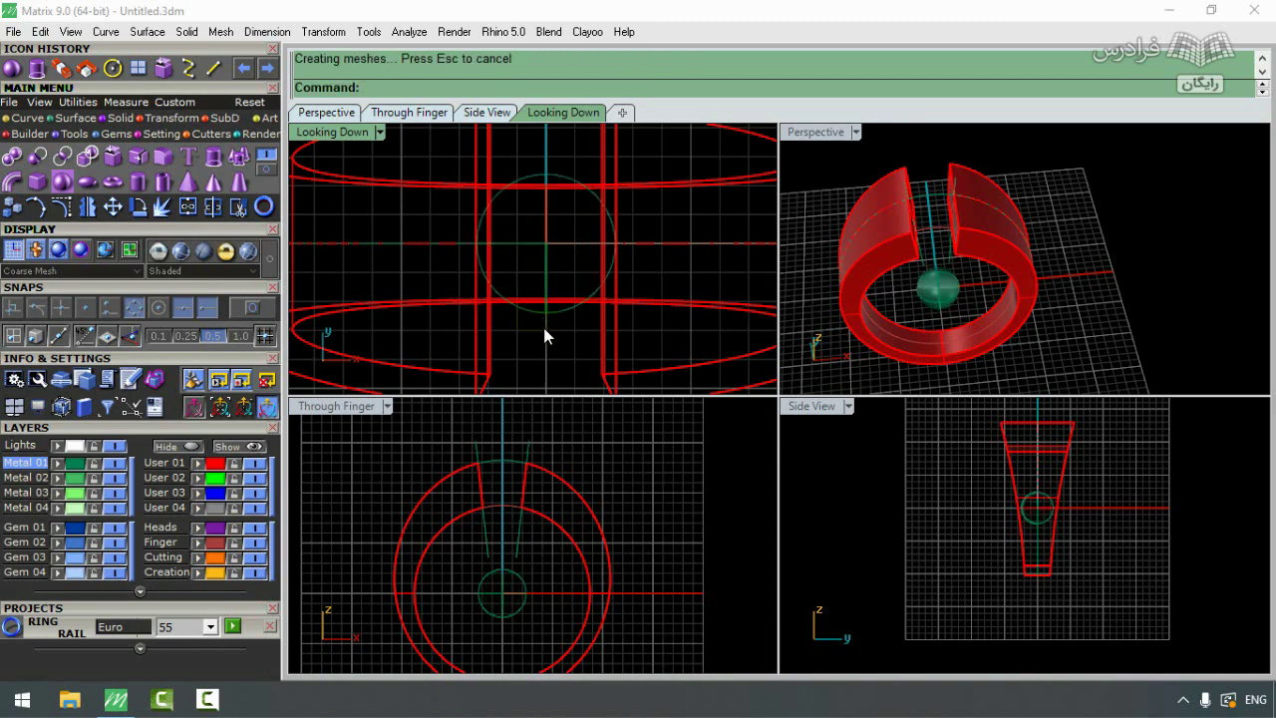
Step: Duplicate the sphere along the Y axis toward the band's back edge, overlapping the original slightly
scroll(546, 324, "down", 2)
left_click(550, 314)
scroll(550, 314, "down", 1)
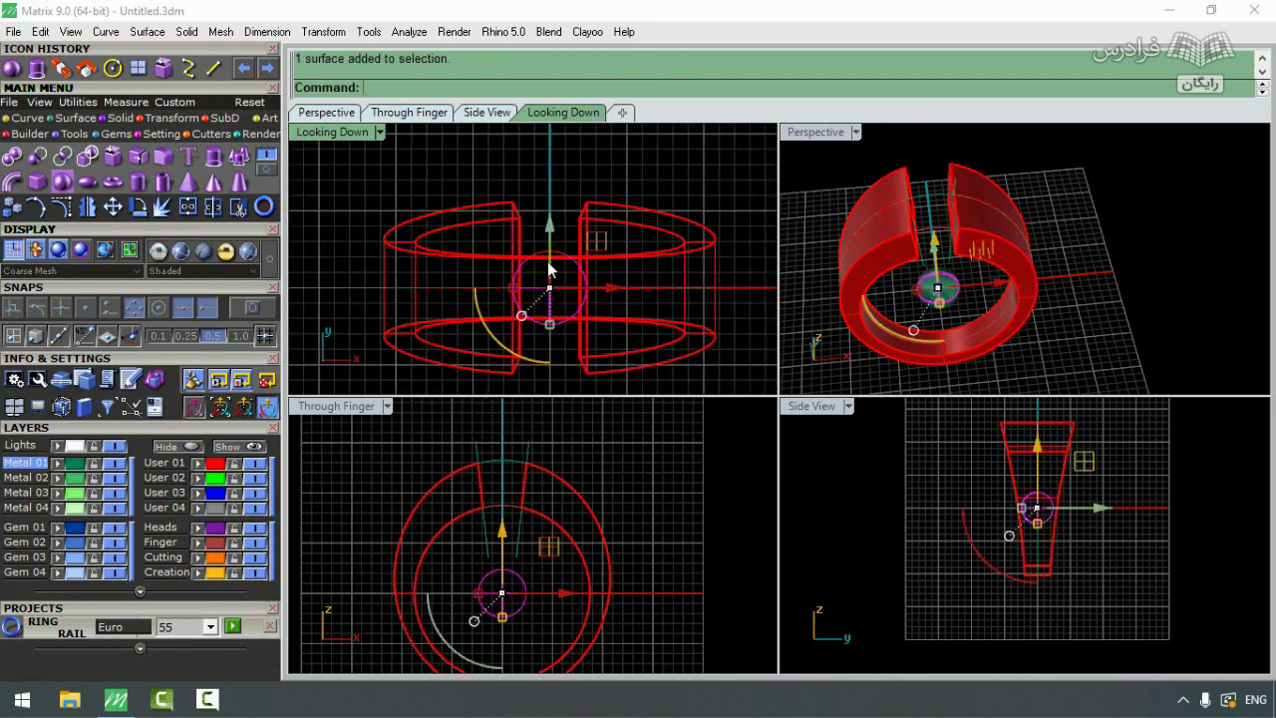
scroll(551, 249, "down", 1)
left_click_drag(551, 234, 554, 161)
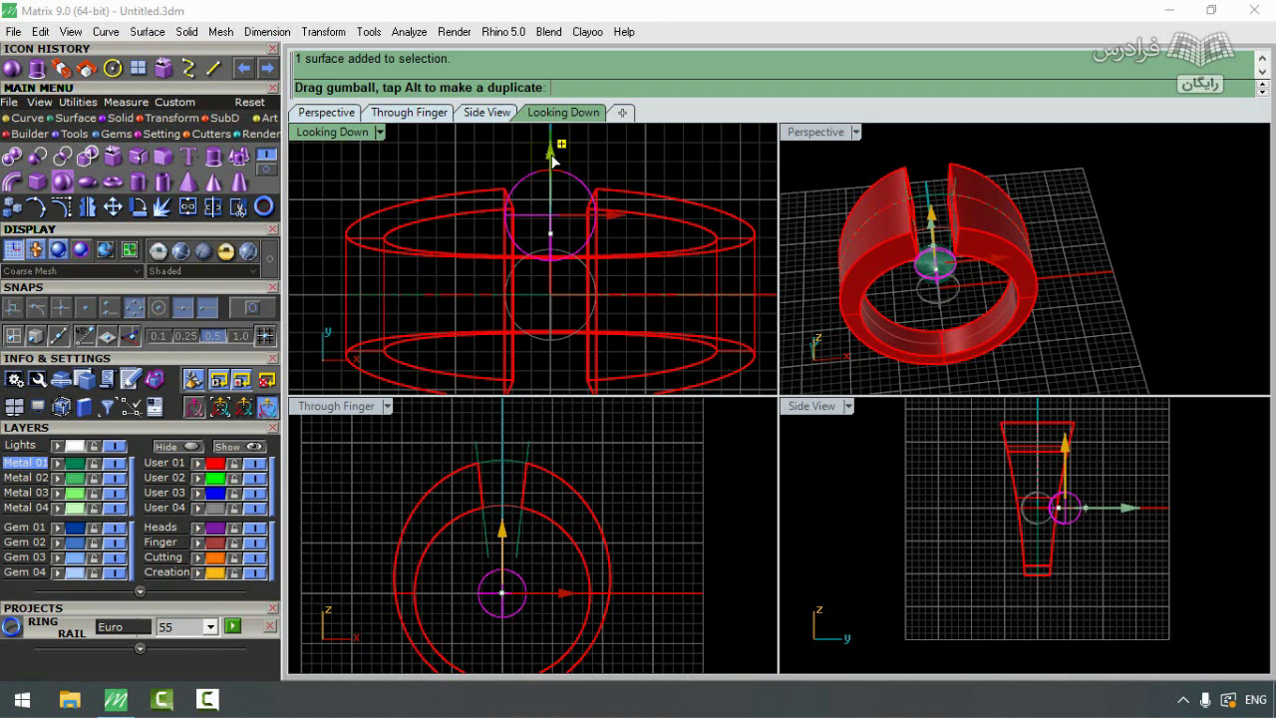
left_click_drag(554, 161, 554, 161)
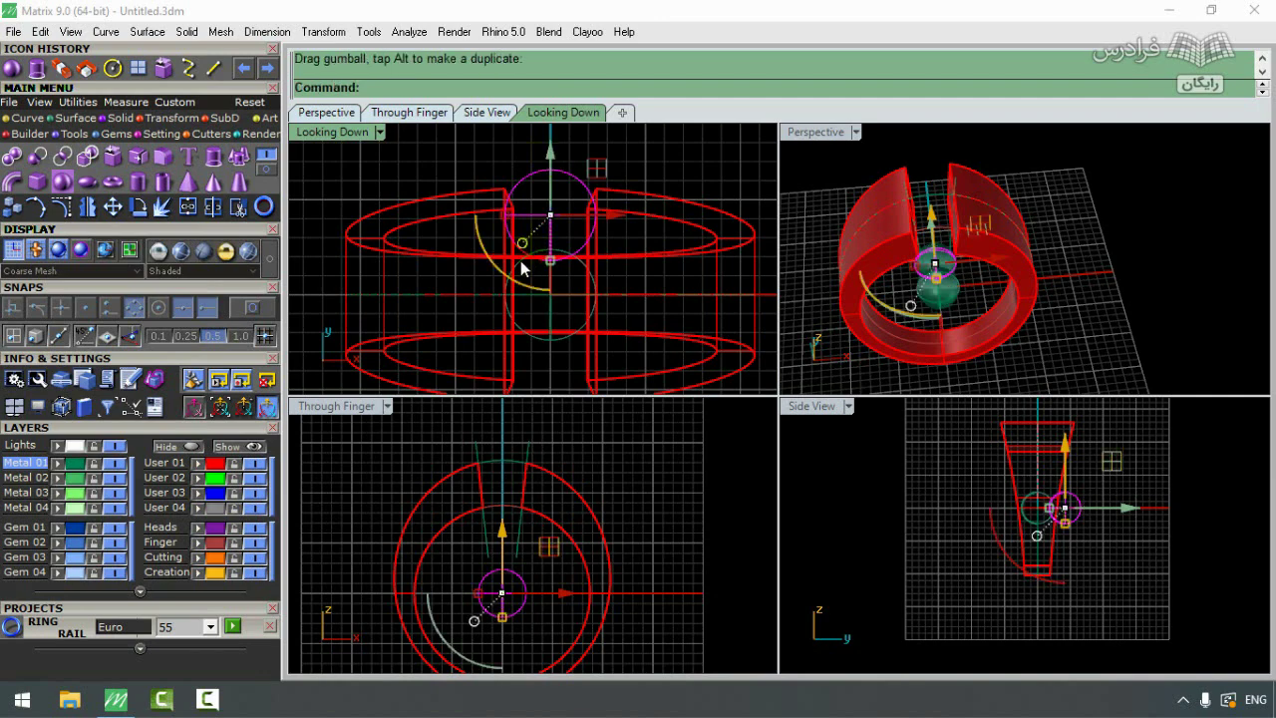
Step: Mirror the duplicated sphere to the band's opposite side across the X axis through 0,0,0, keeping the original
left_click(87, 206)
type("0,0,0")
key("Return")
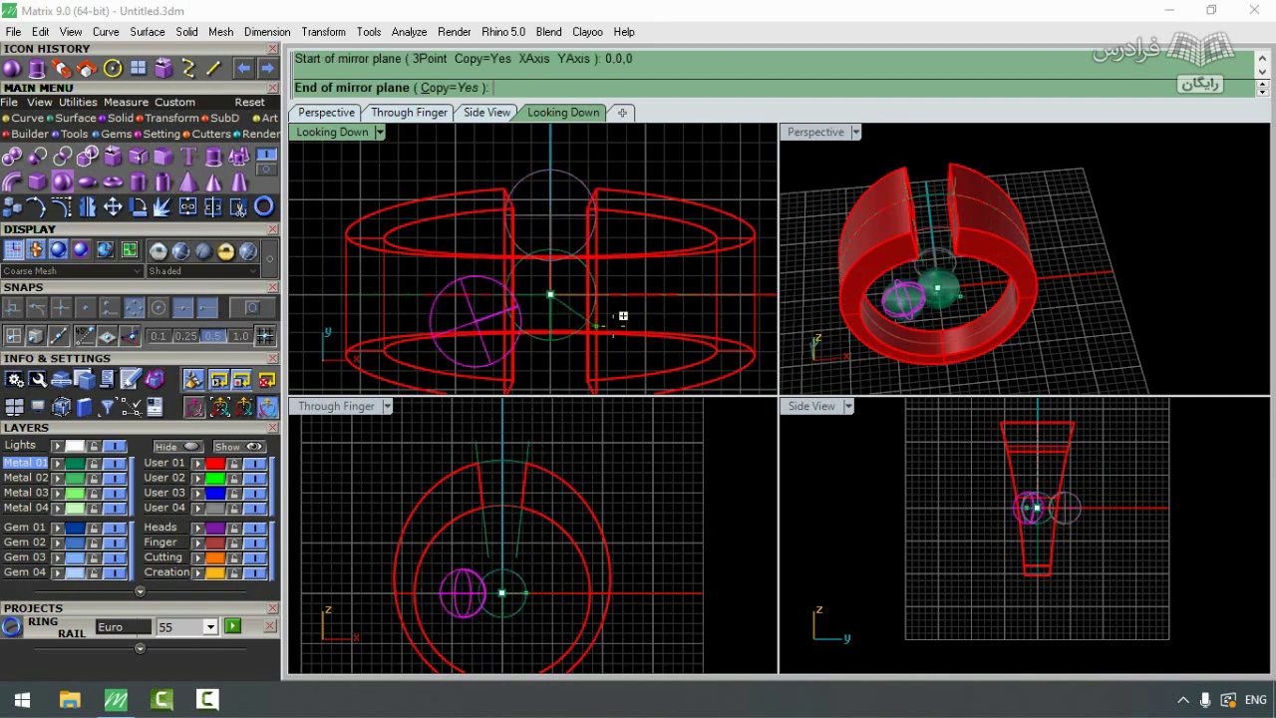
left_click(661, 308)
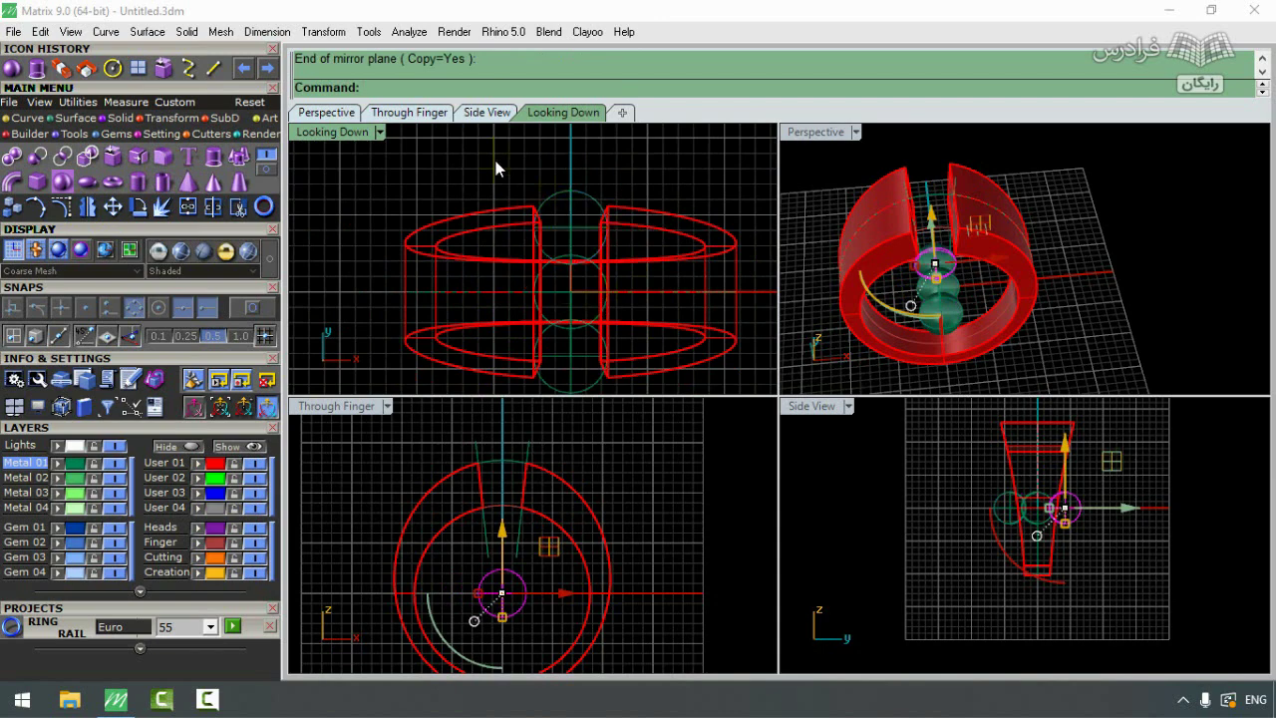
Step: Shrink the row of three spheres slightly along the Y axis, together with the two slanted gap curves
left_click_drag(499, 161, 605, 360)
scroll(582, 296, "down", 5)
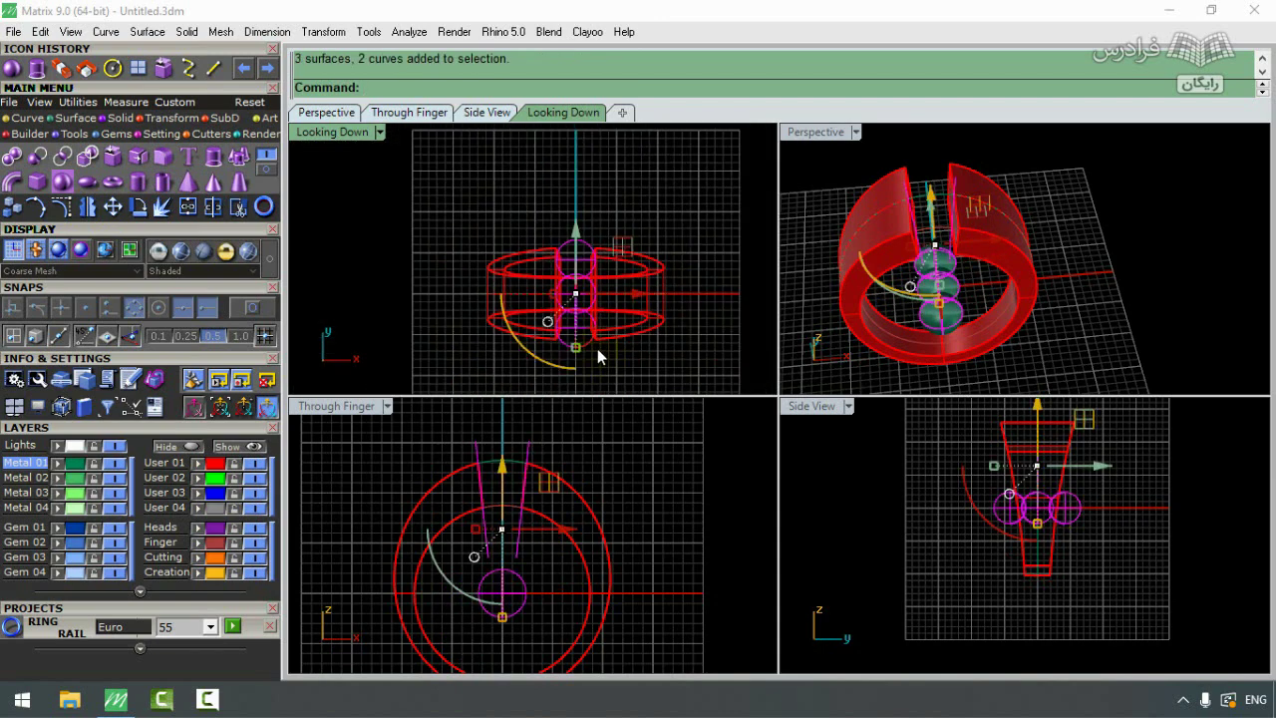
scroll(573, 351, "up", 3)
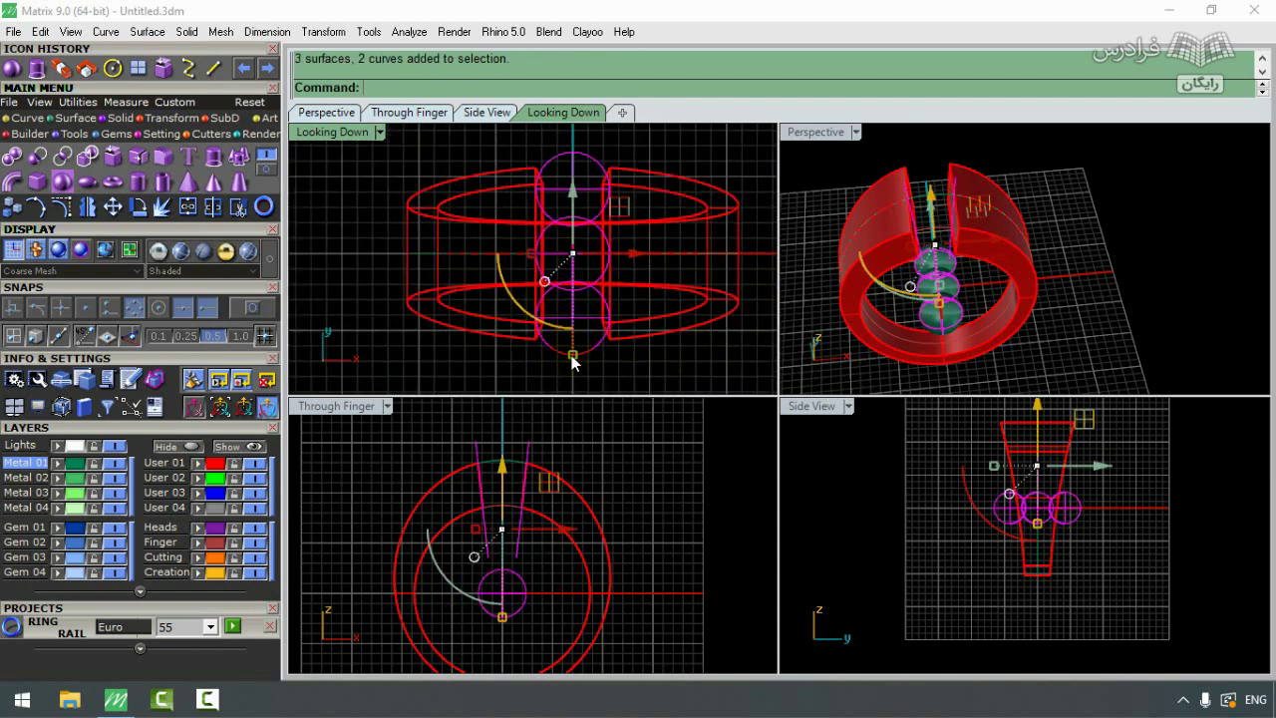
left_click_drag(573, 361, 572, 345)
Step: Move only the three spheres straight up into the band's top gap and change the perspective display mode
left_click(779, 412)
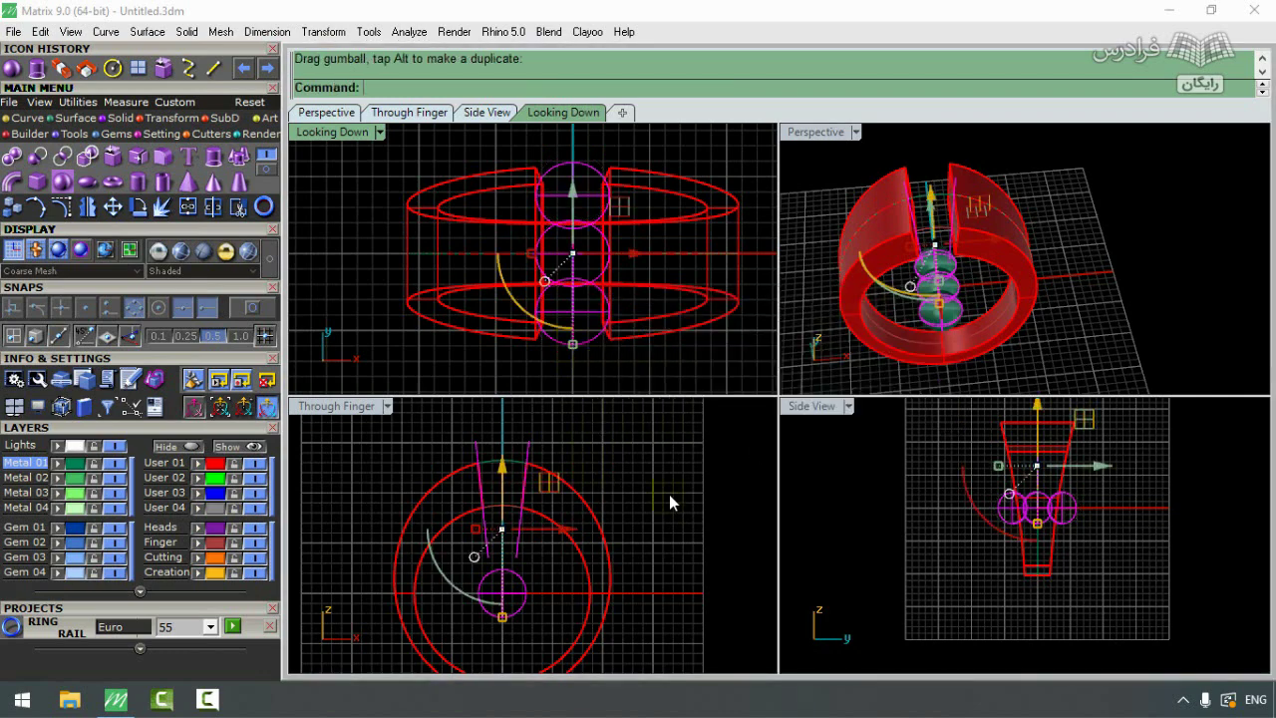
left_click(568, 589)
left_click_drag(448, 564, 539, 630)
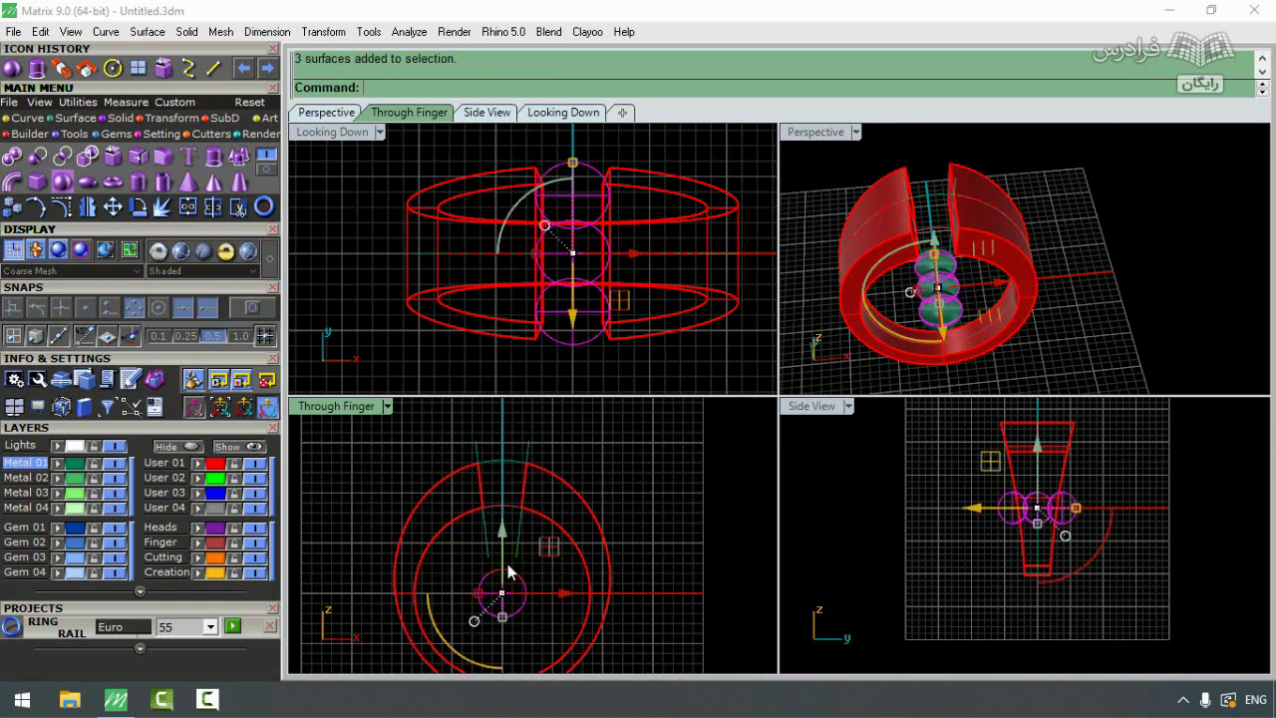
left_click_drag(503, 547, 498, 436)
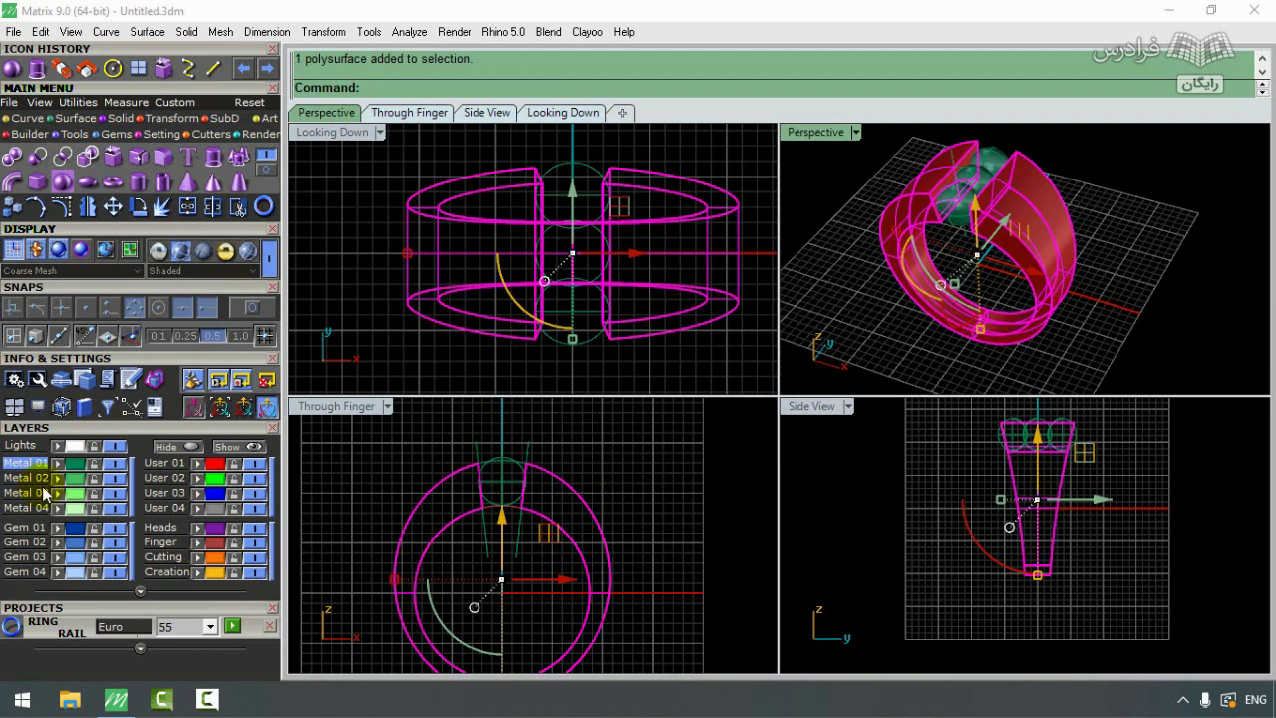
left_click(226, 250)
left_click(815, 133)
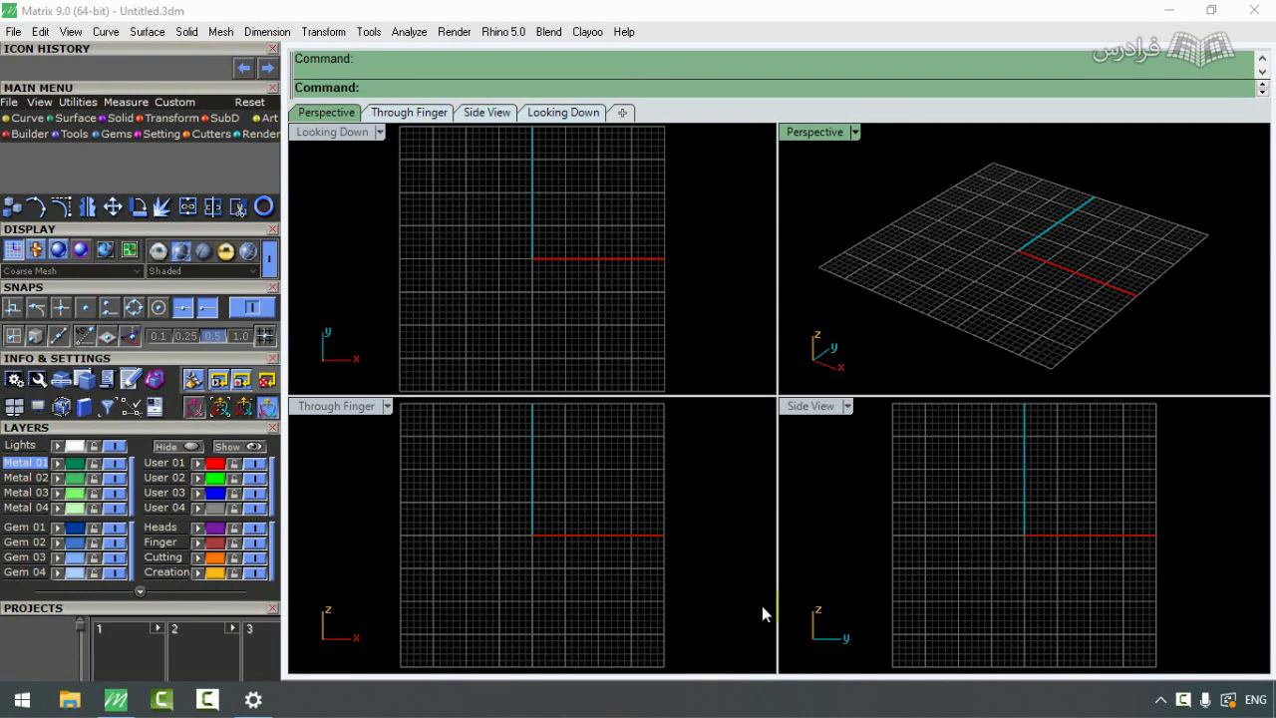
Step: Create a small freehand-sized sphere centred at 0,0,0 in the empty document
left_click(170, 122)
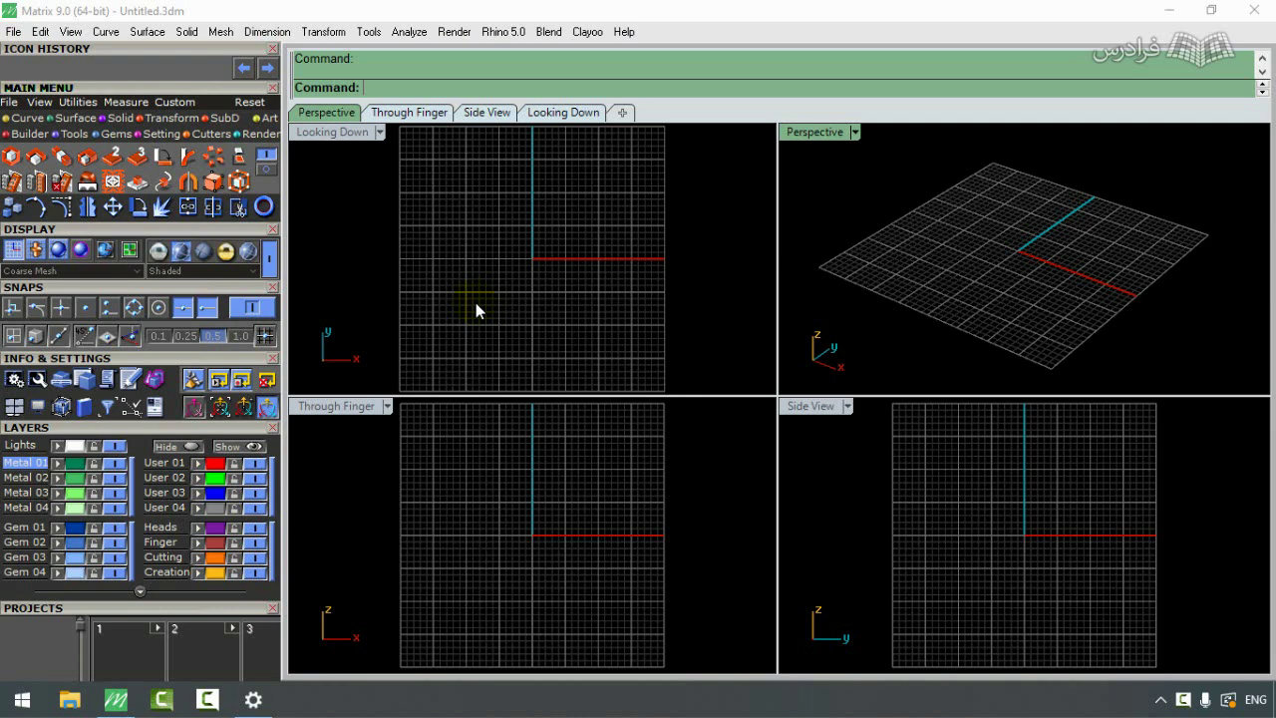
left_click(121, 117)
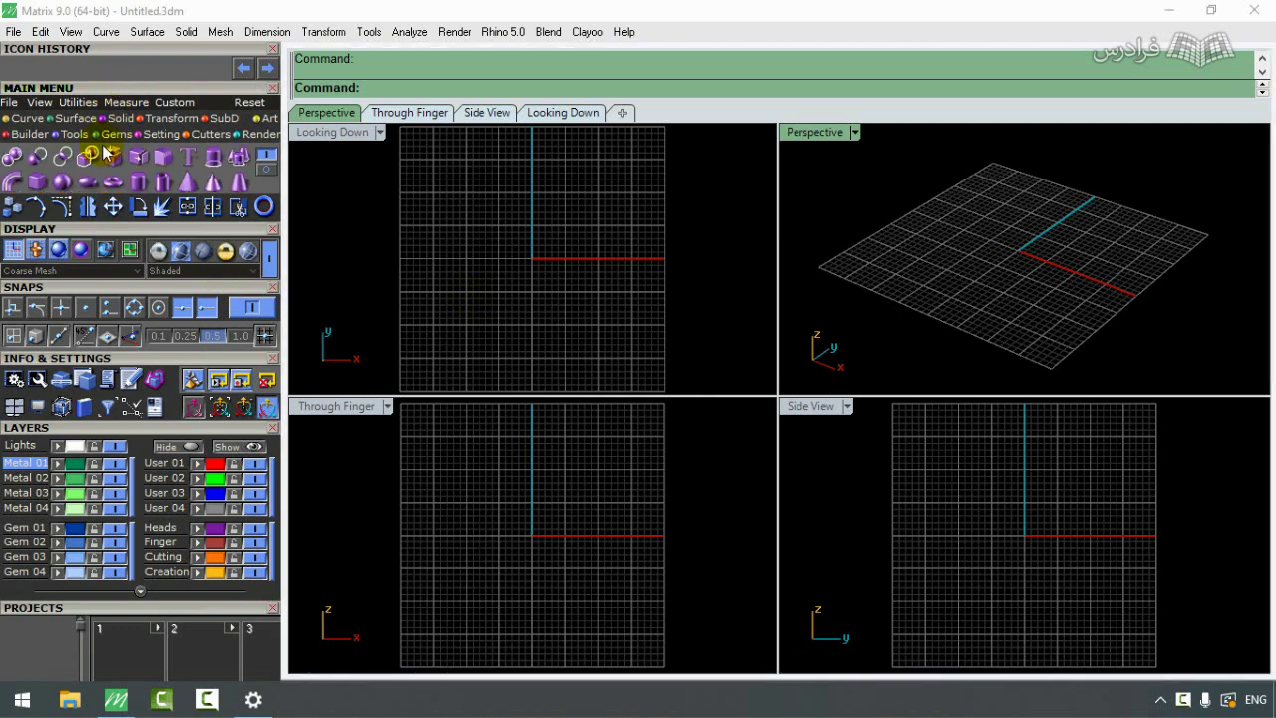
left_click(61, 182)
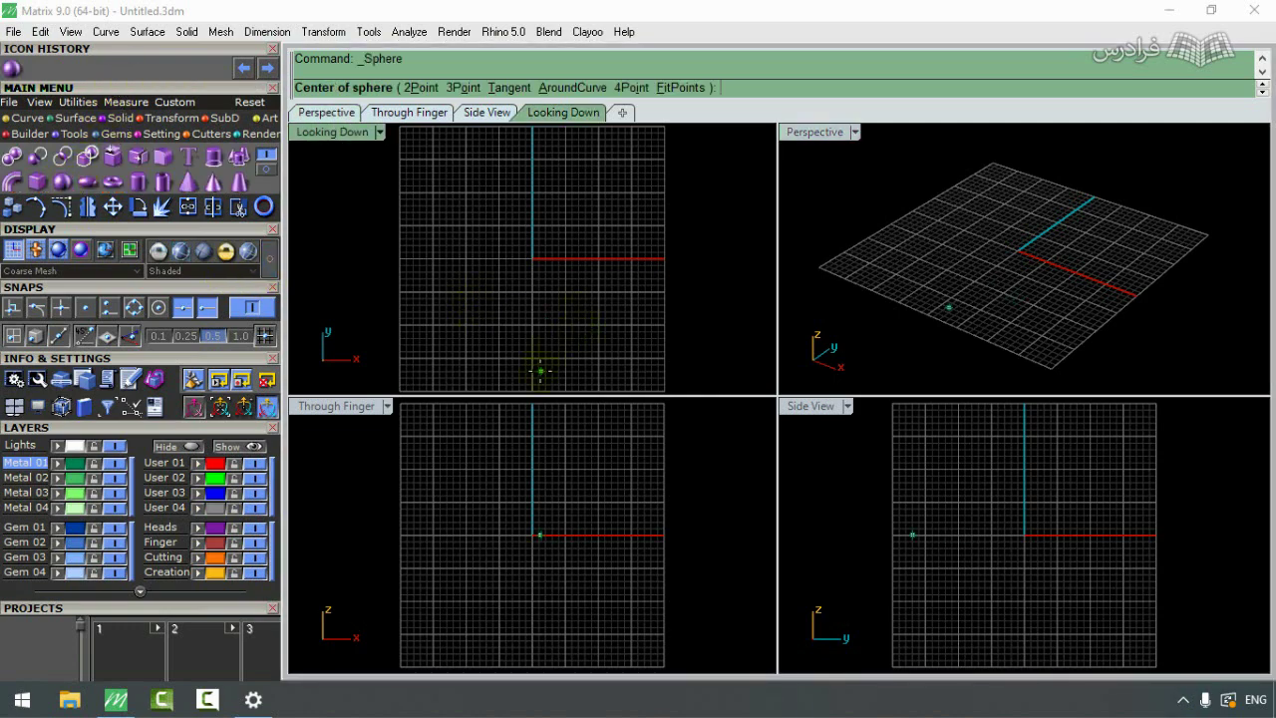
type("0,0,0")
key("Return")
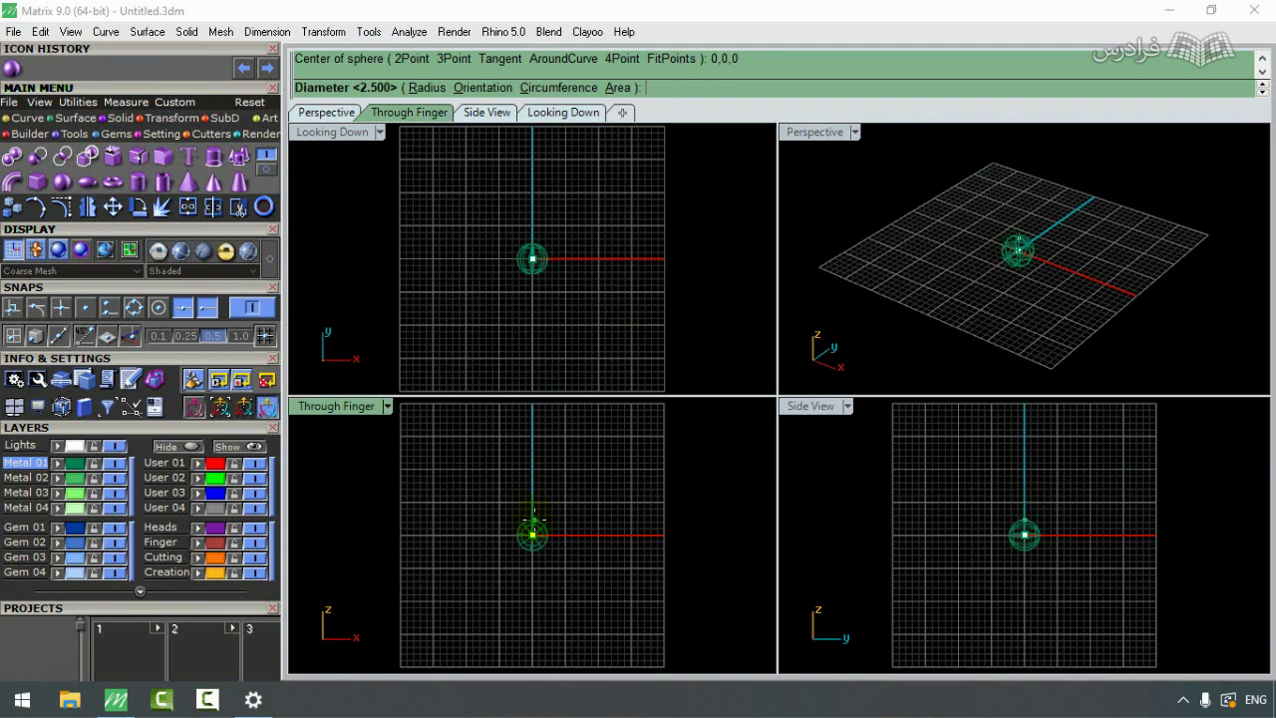
left_click(533, 518)
Step: Move the sphere straight up along the Z axis, away from the origin, and maximize the Through Finger view
left_click(549, 533)
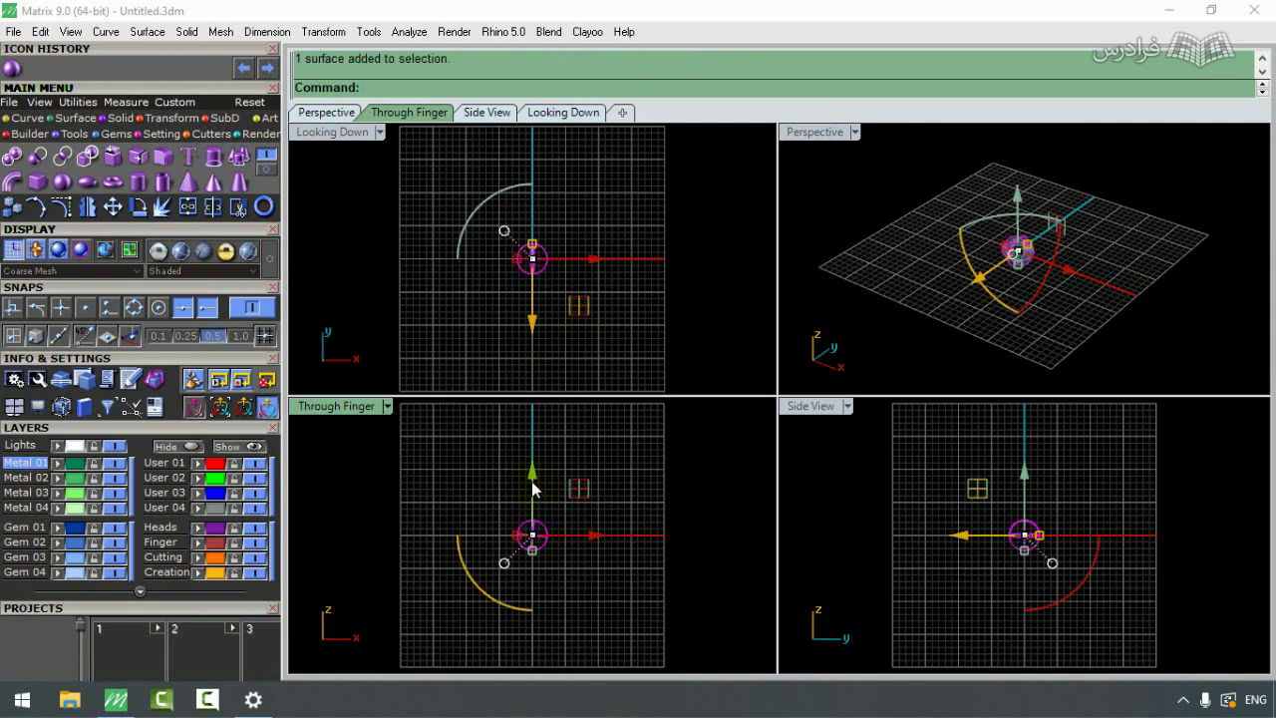
left_click_drag(534, 489, 533, 434)
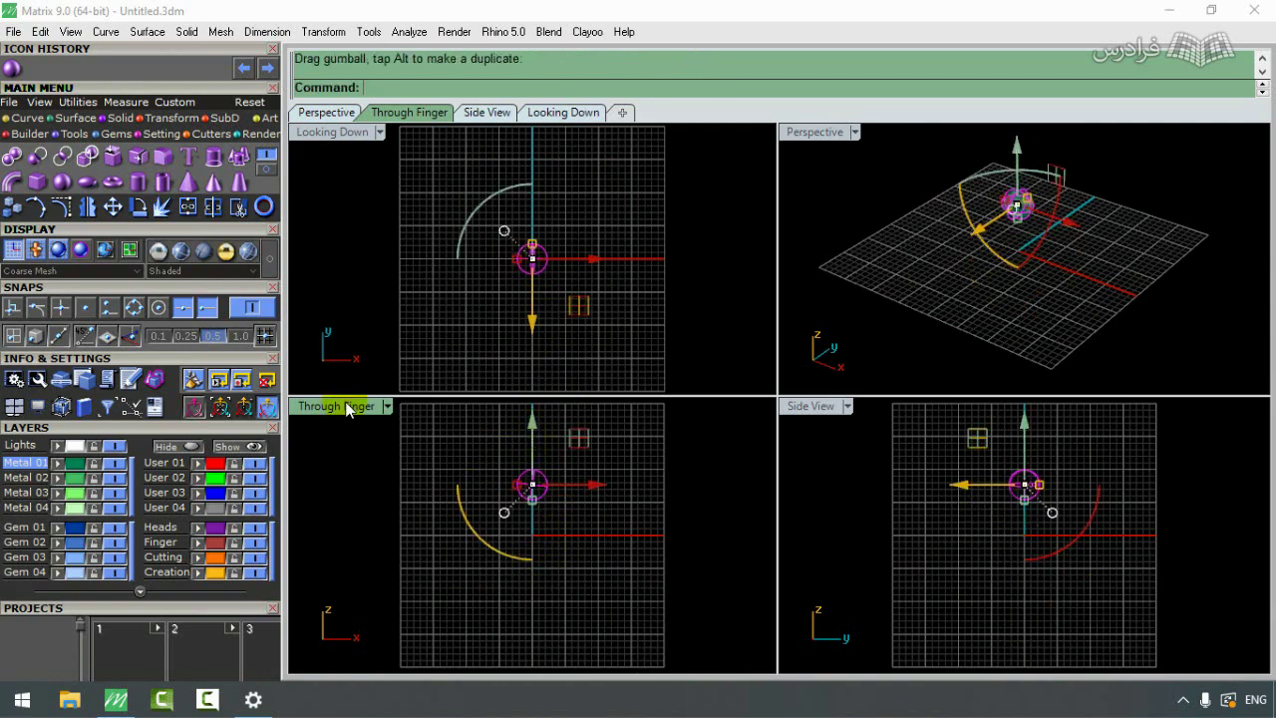
double_click(348, 409)
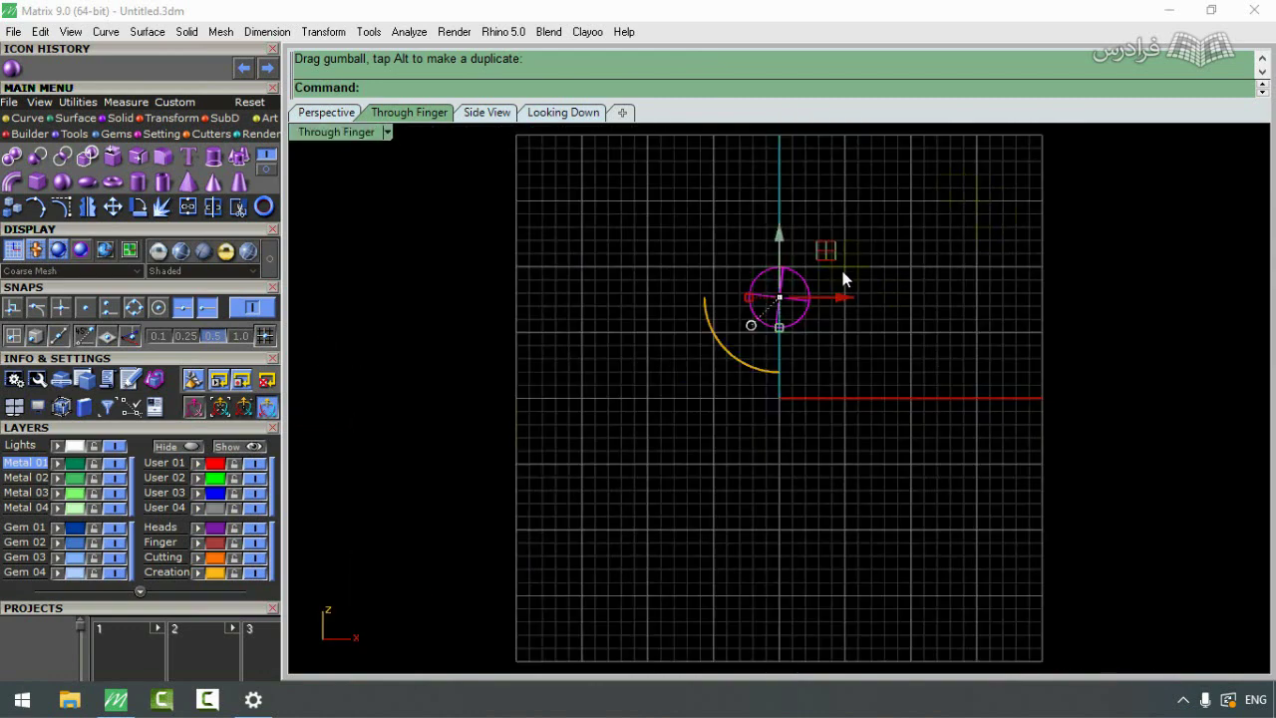
scroll(842, 280, "up", 1)
Step: Polar array the sphere around 0,0,0 in the Through Finger view with 15 items over 360 degrees
left_click(186, 120)
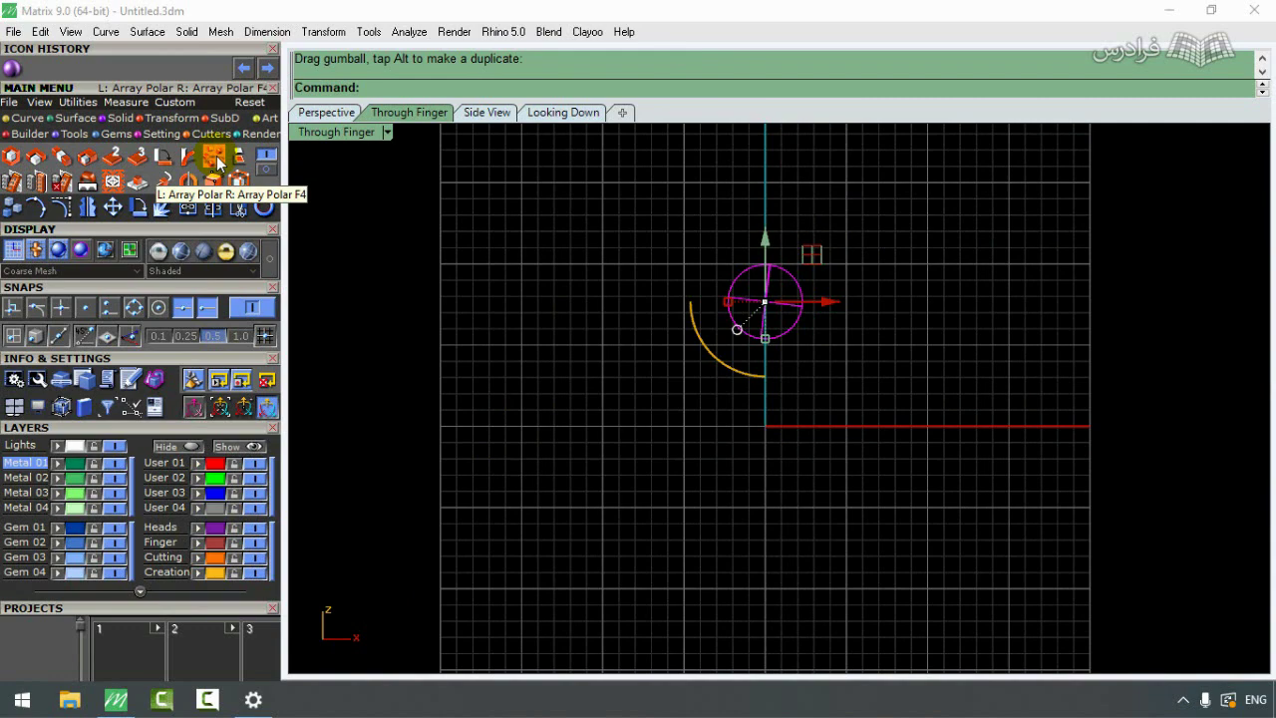
left_click(215, 158)
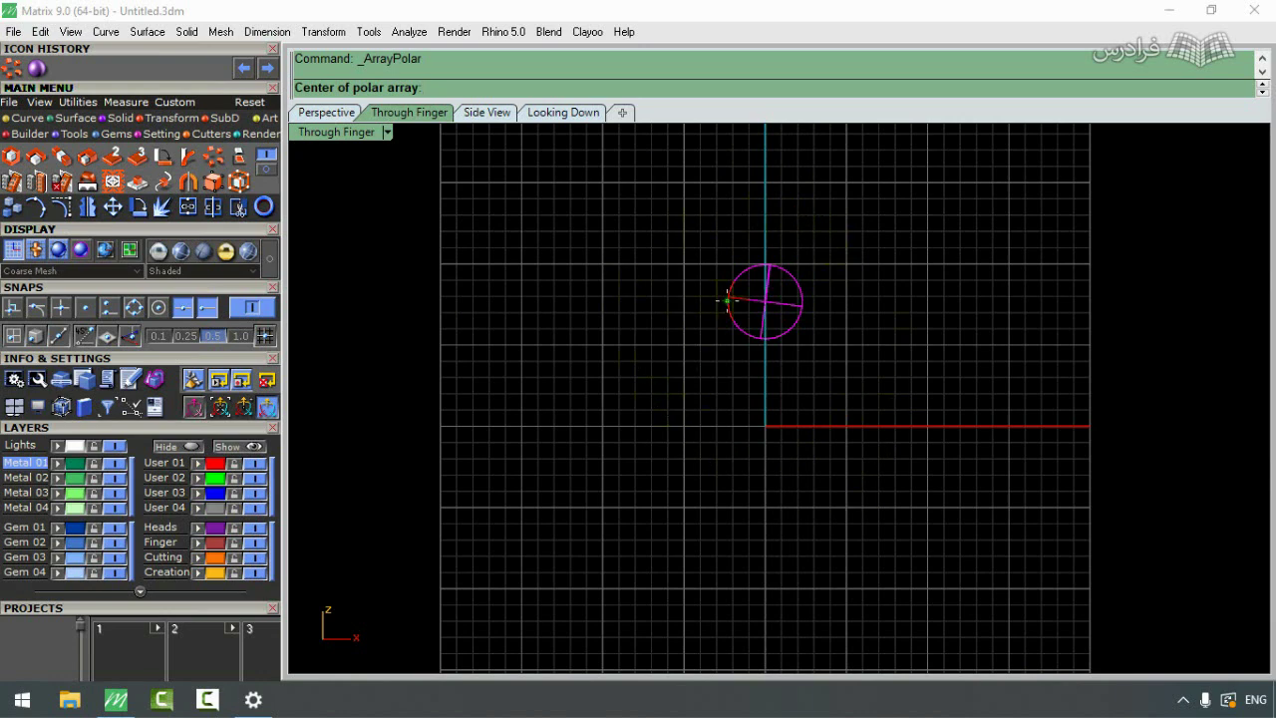
type("0,0,0")
key("Return")
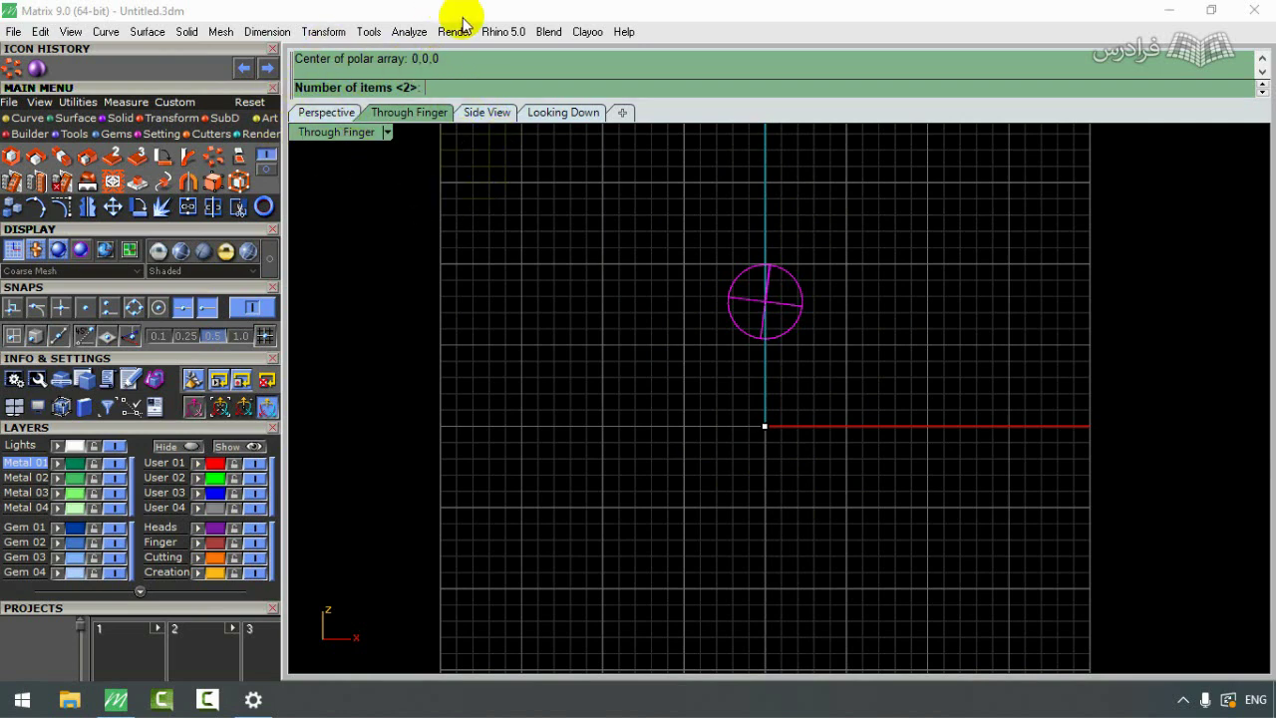
left_click(477, 76)
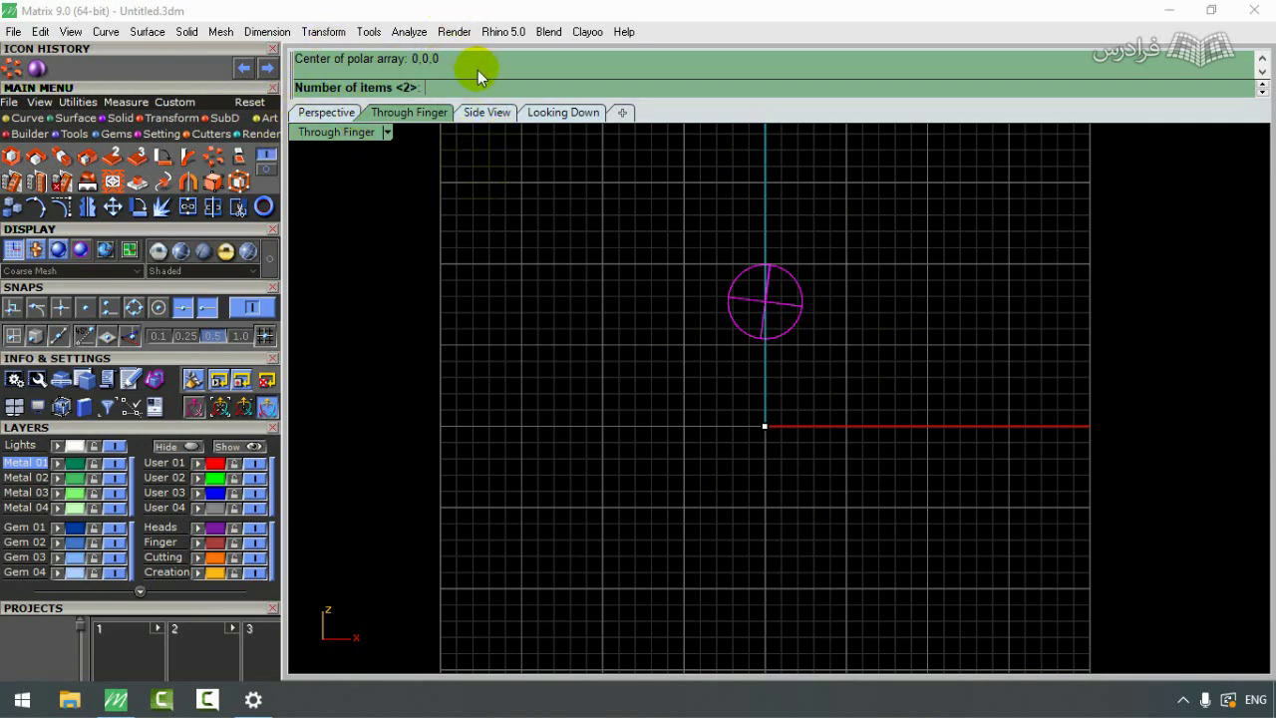
type("15")
key("Return")
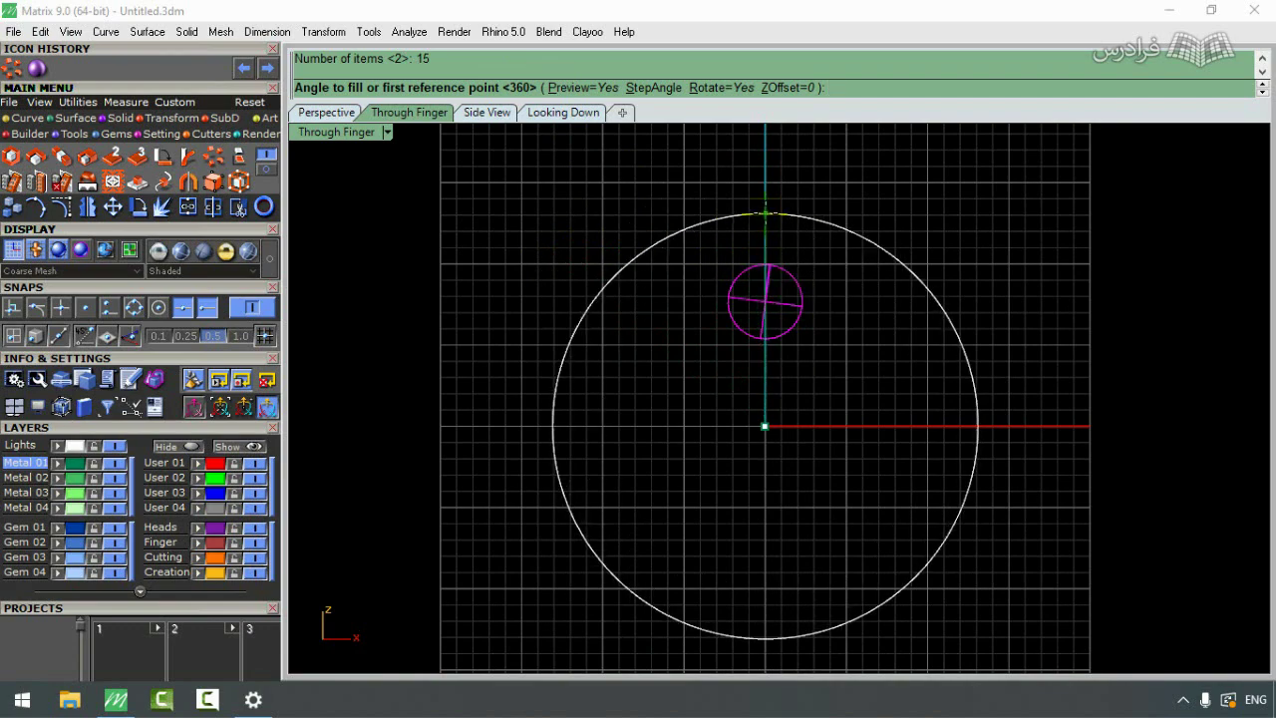
key("Return")
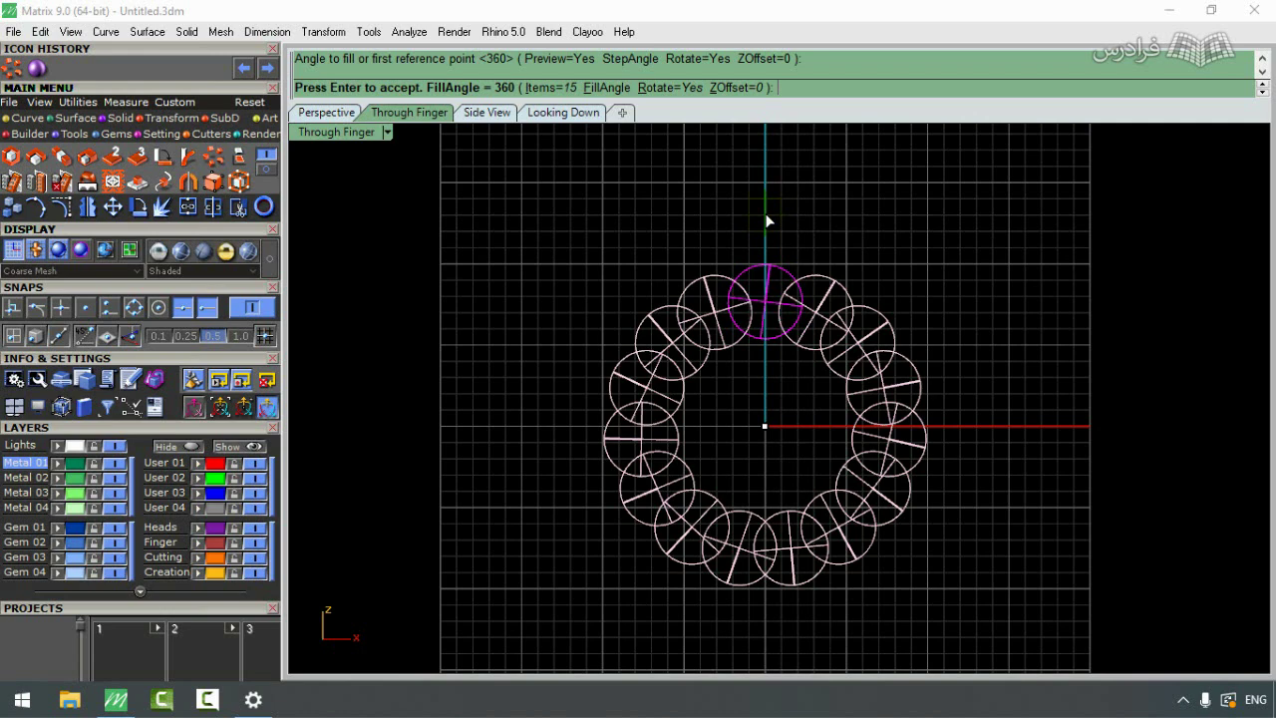
key("Return")
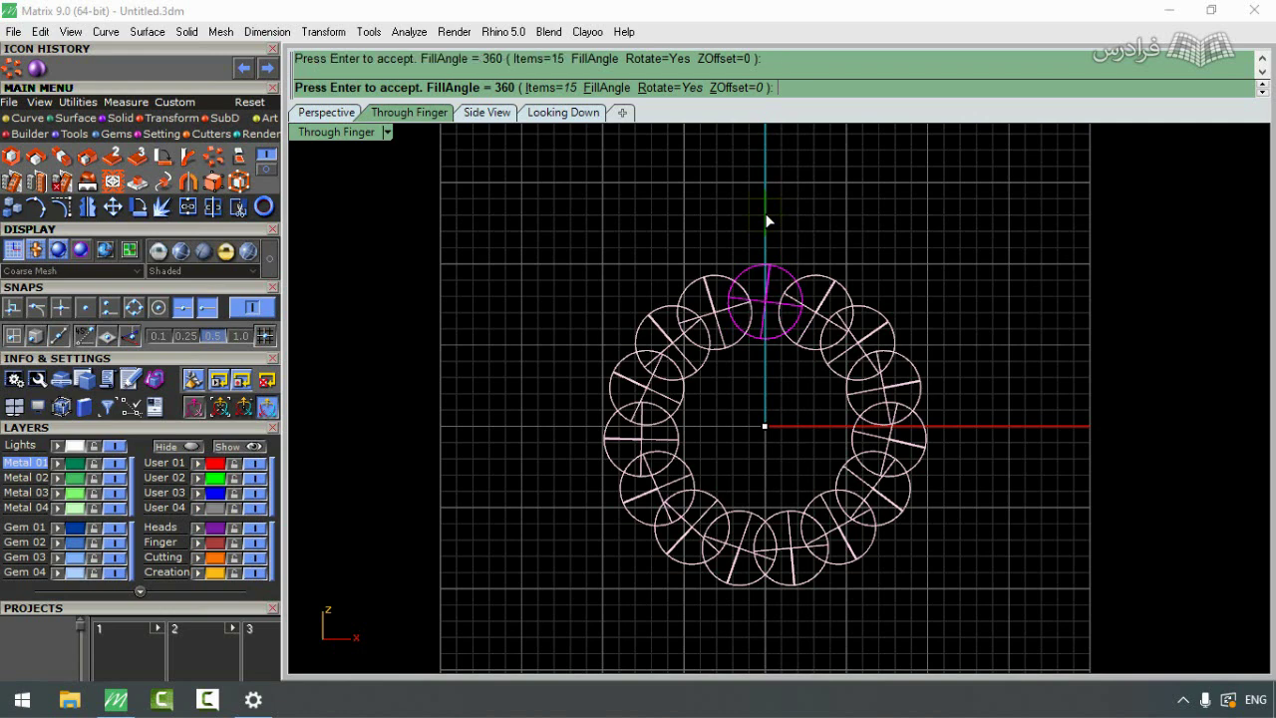
Step: Return to the four-viewport layout, examine the ring of spheres in perspective, and select its topmost sphere
double_click(330, 138)
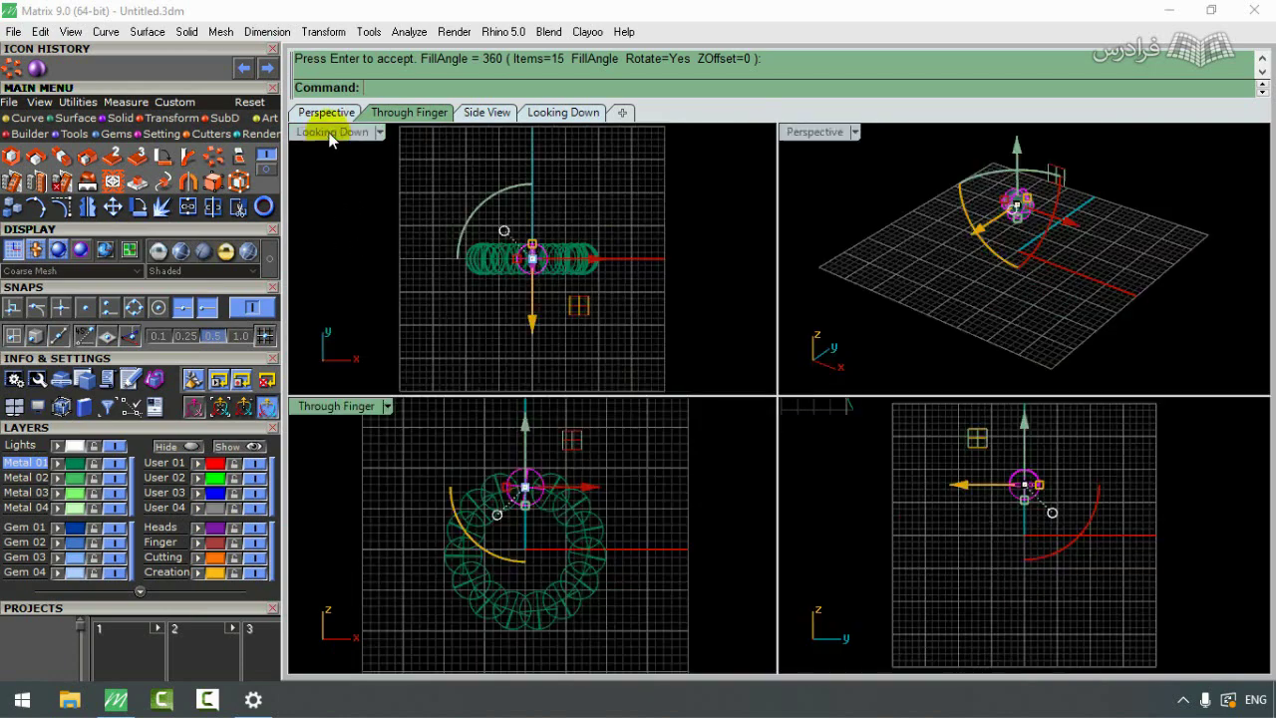
mouse_move(1022, 235)
right_mouse_down()
mouse_move(1110, 213)
mouse_move(997, 193)
right_mouse_up()
left_click(1013, 159)
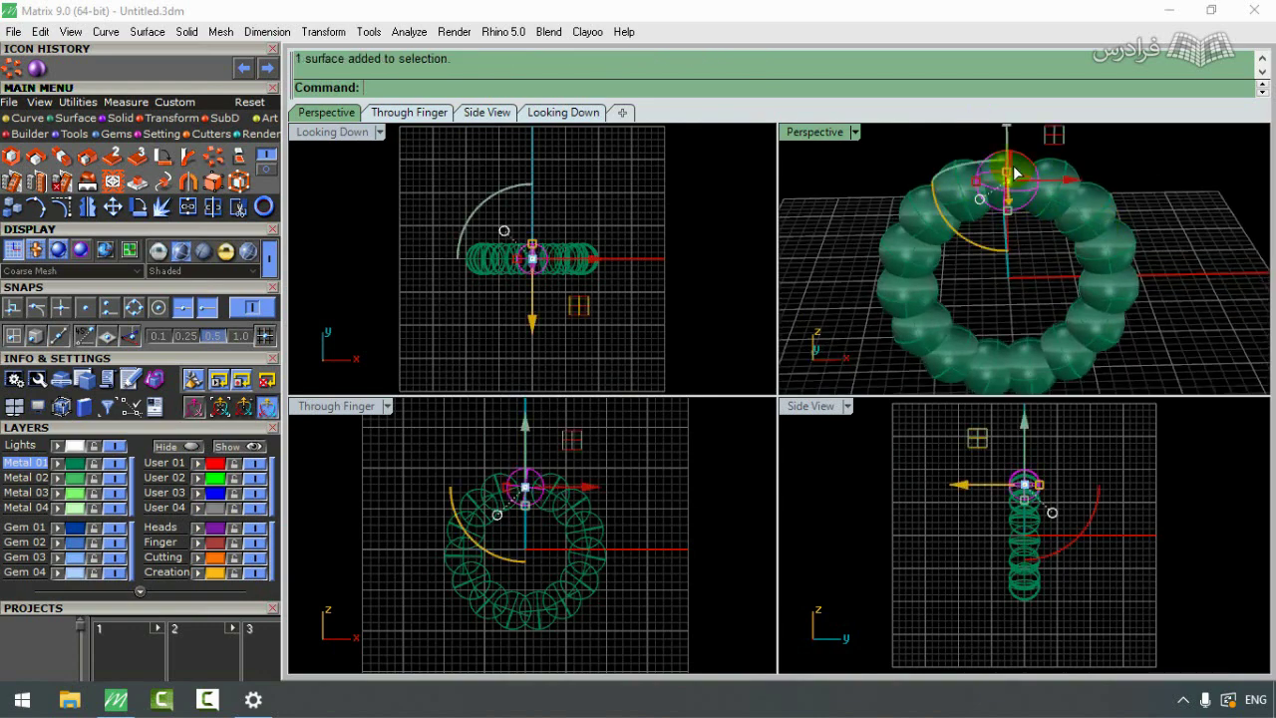
Step: Stretch the ring's topmost source sphere along the Z axis into an elongated ellipsoid in the Through Finger view
left_click(204, 463)
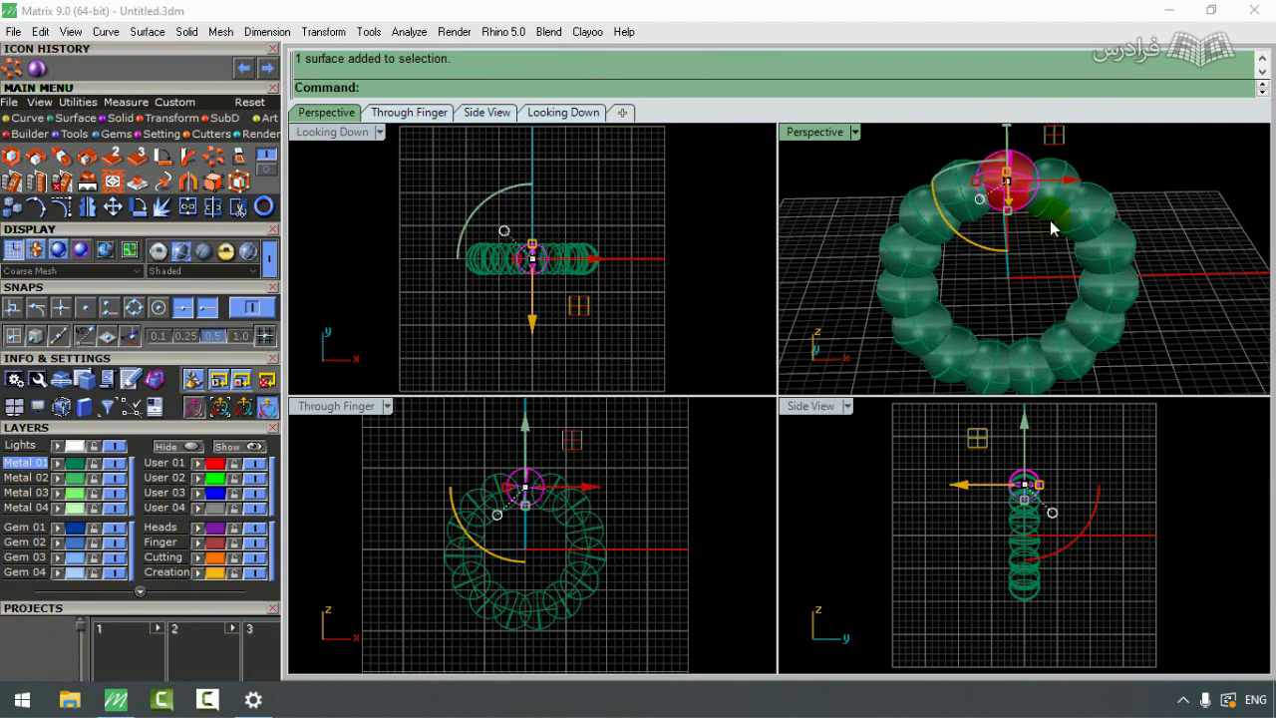
right_click_drag(1153, 161, 1002, 184)
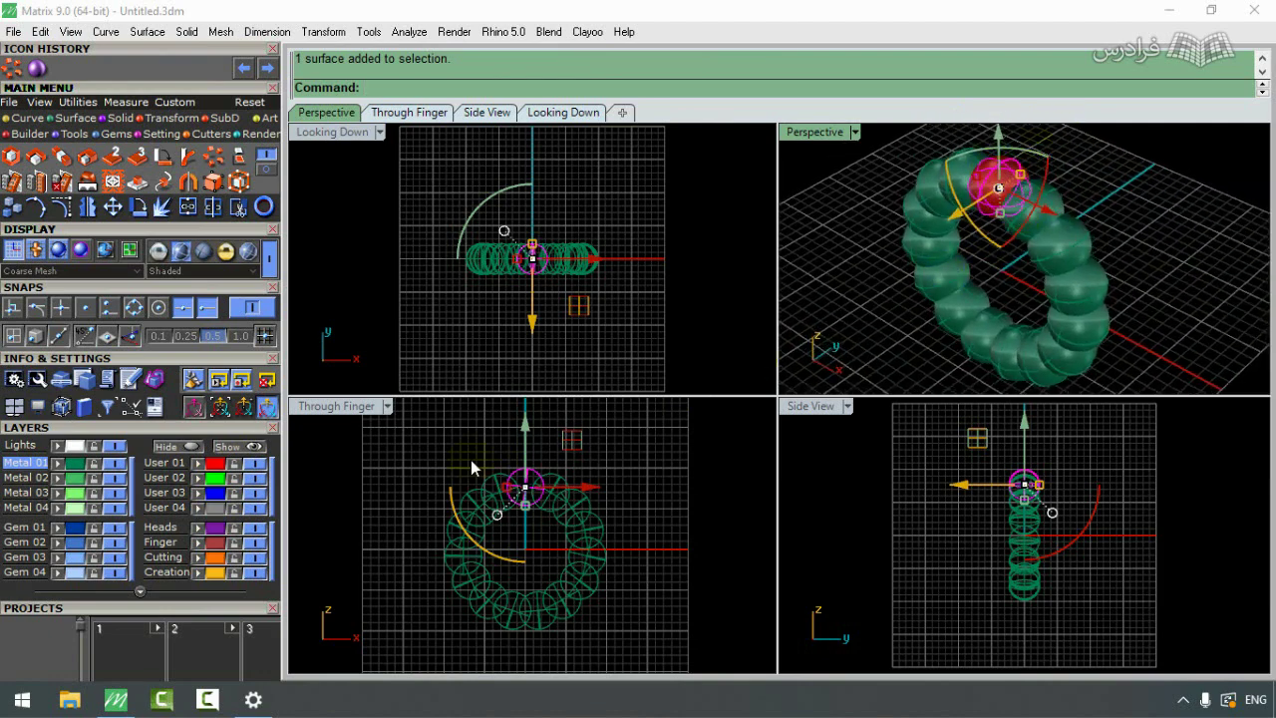
left_click(528, 512)
left_click_drag(529, 512, 531, 524)
left_click(1062, 276)
right_click_drag(1063, 276, 845, 351)
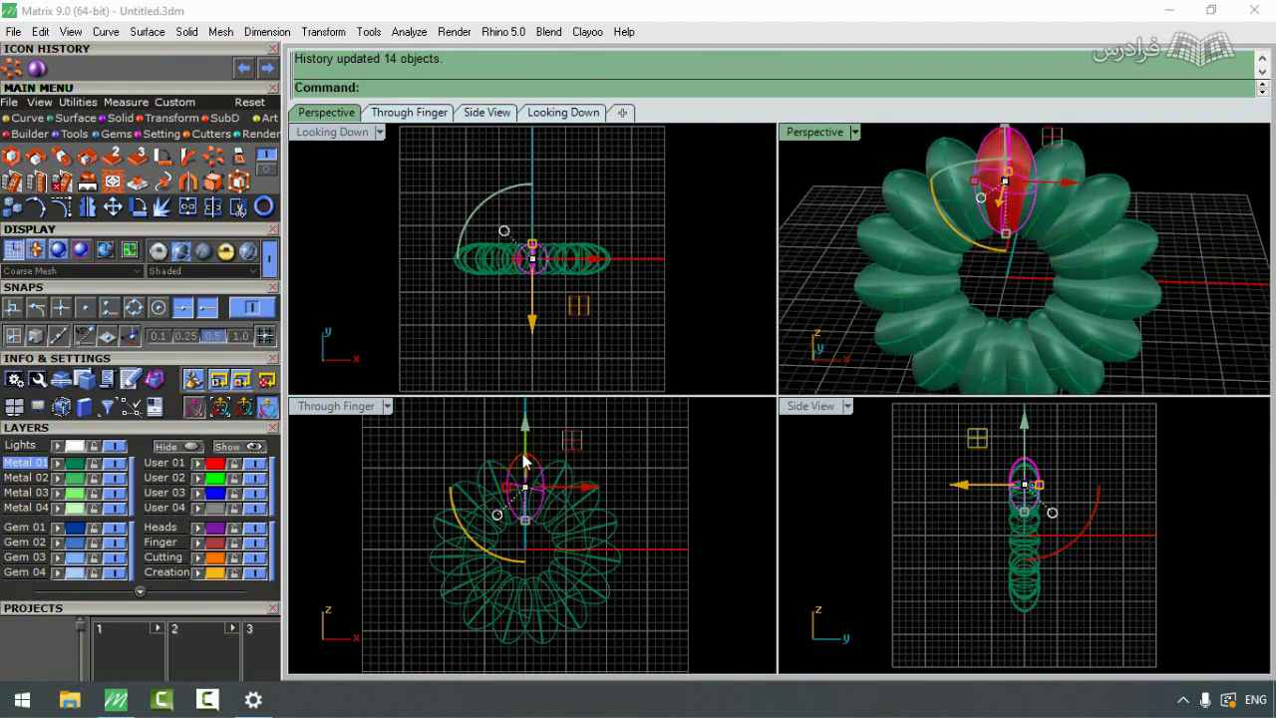
Step: Move the source ellipsoid farther up along Z, tilt it in the Perspective view, and deselect it
left_click_drag(529, 460, 527, 441)
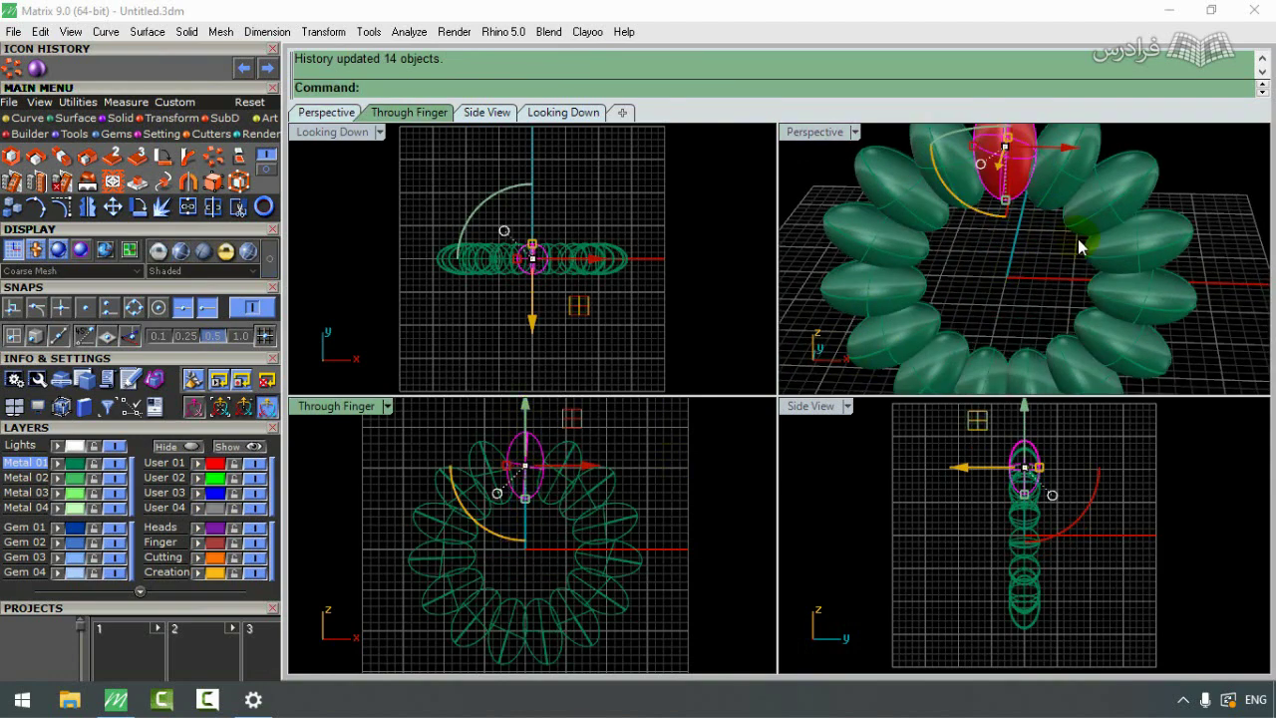
scroll(1078, 244, "down", 3)
right_click_drag(1094, 234, 1009, 250)
mouse_move(1009, 251)
left_mouse_down()
mouse_move(1002, 239)
mouse_move(997, 253)
left_mouse_up()
right_click_drag(1065, 281, 1121, 194)
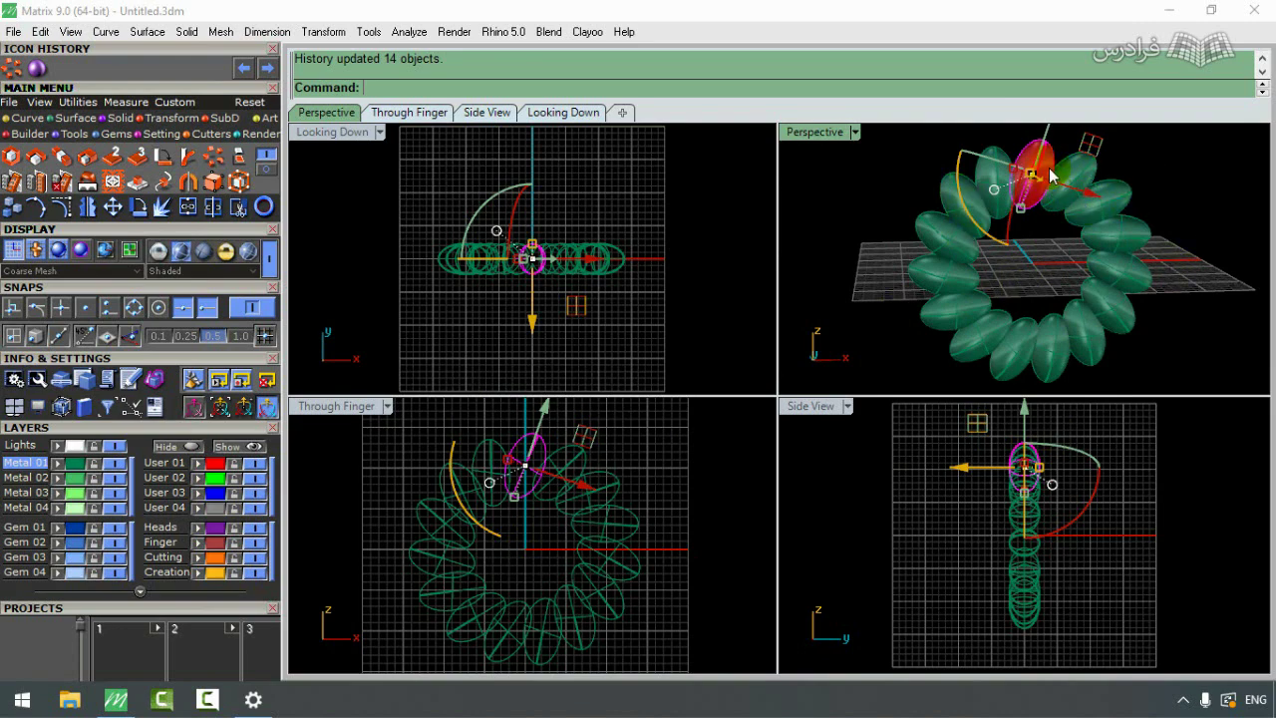
left_click(1038, 264)
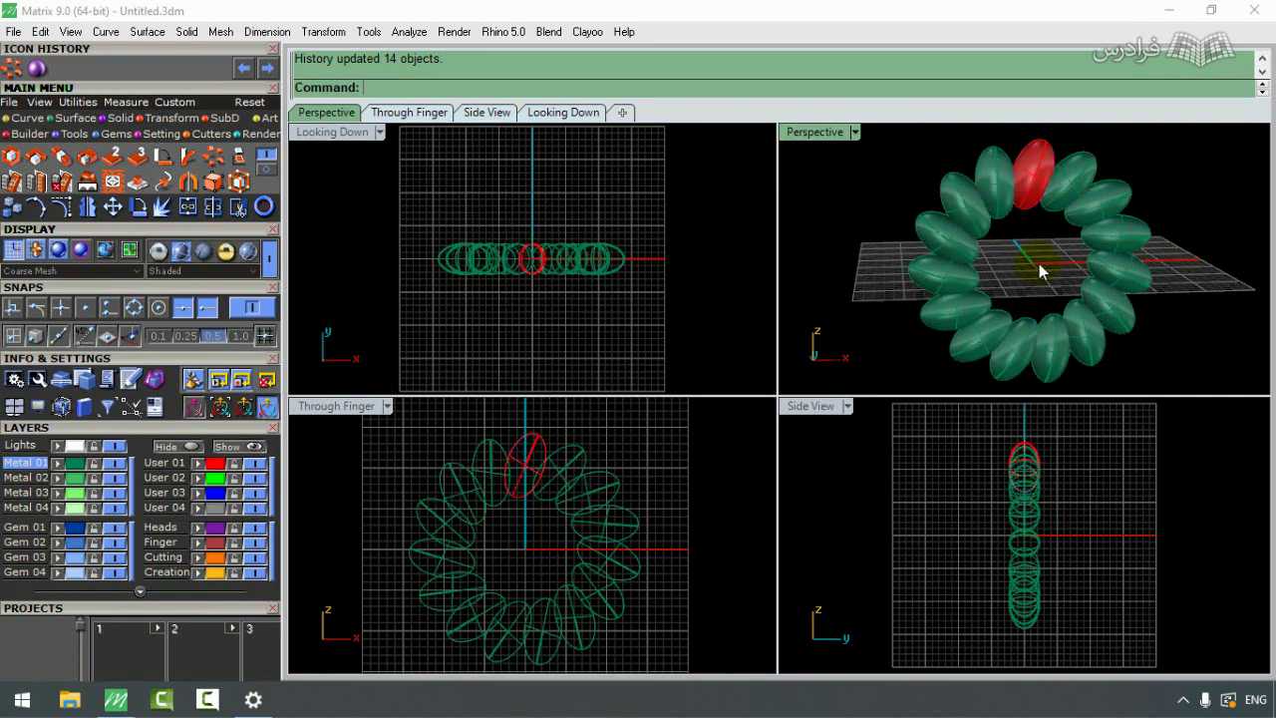
right_click_drag(1039, 264, 1116, 317)
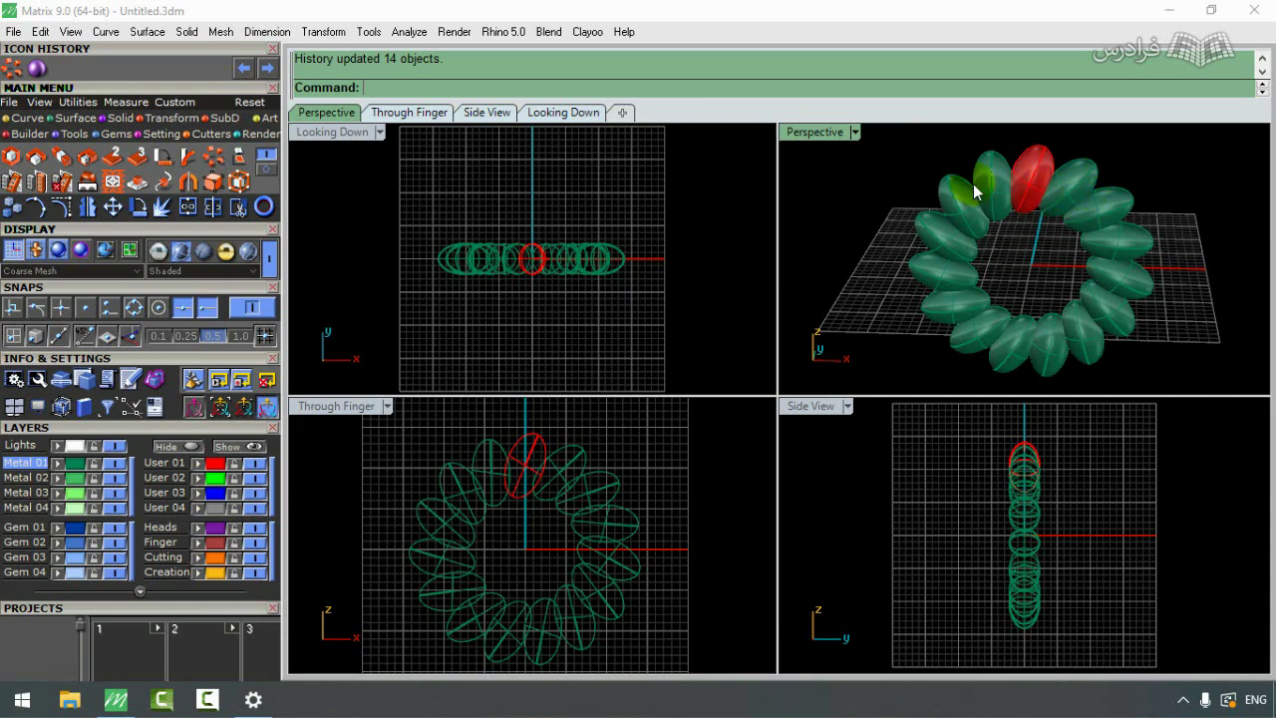
Step: Try to move the arrayed copy beside the source ellipsoid, dismiss the history warning, and undo the move
left_click(1082, 178)
right_click_drag(1082, 178, 1166, 169)
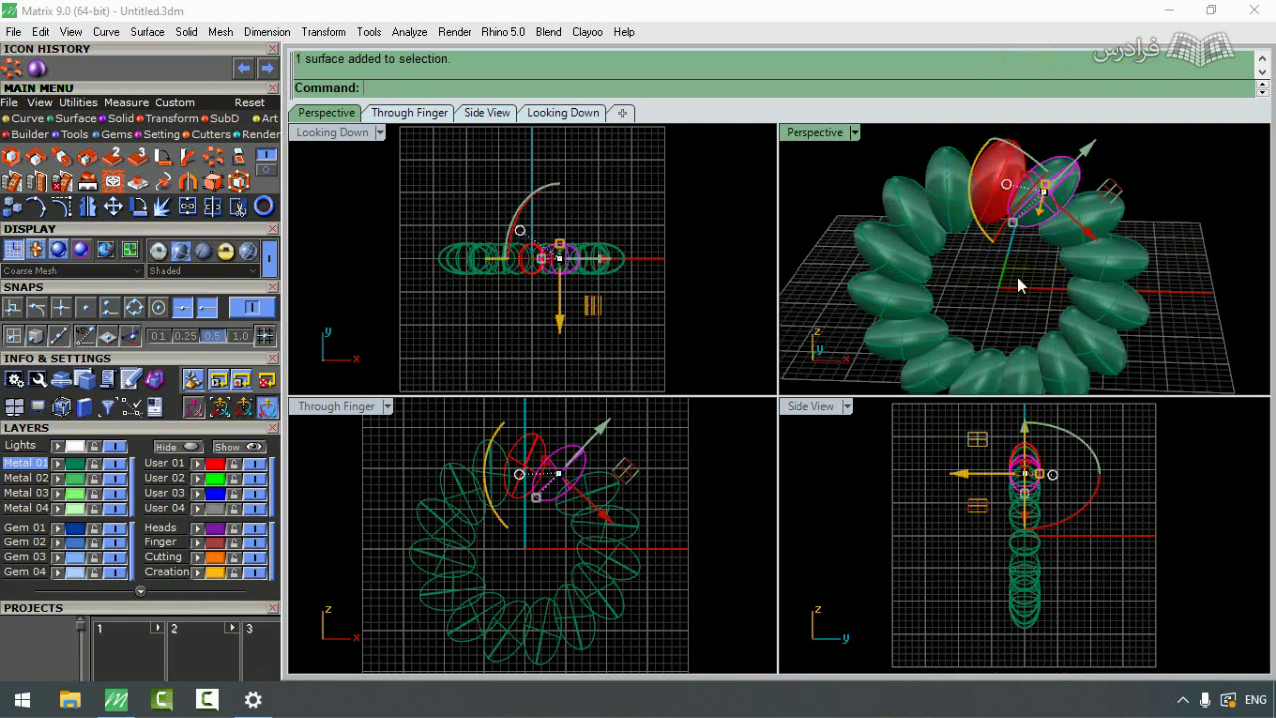
right_click_drag(994, 191, 1203, 172)
left_click_drag(1054, 202, 1062, 206)
left_click(779, 411)
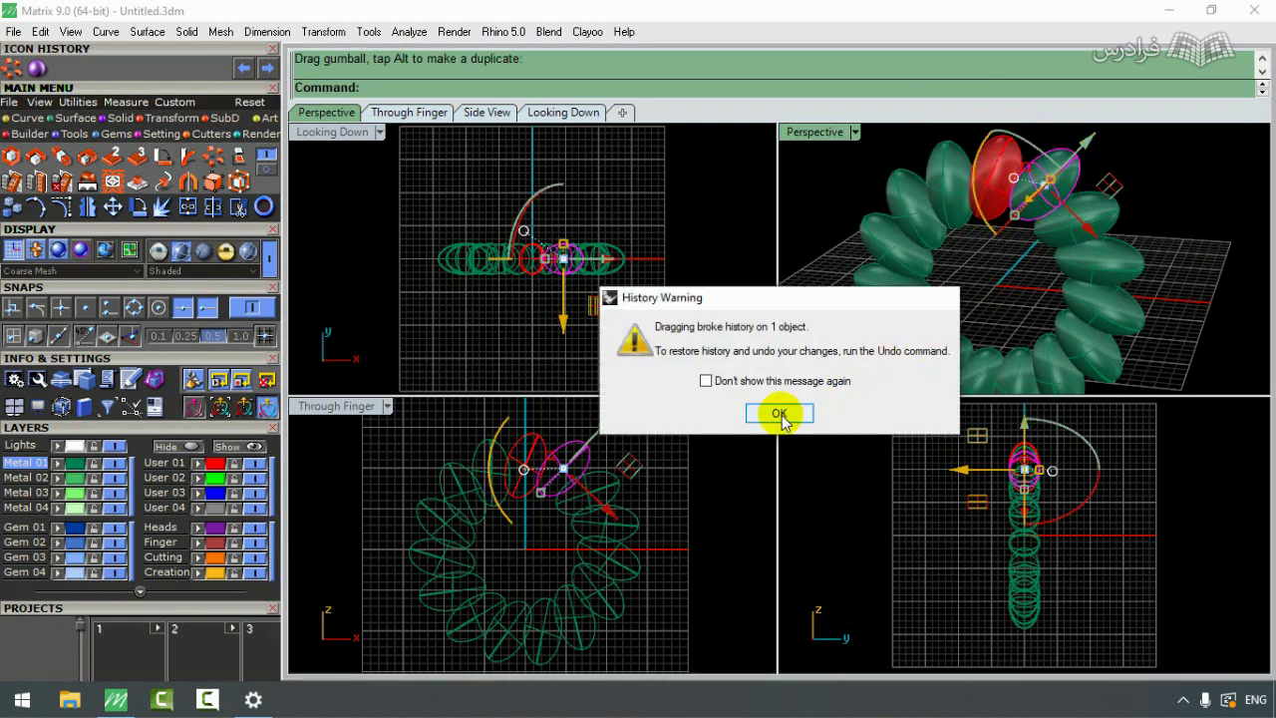
key("ctrl+z")
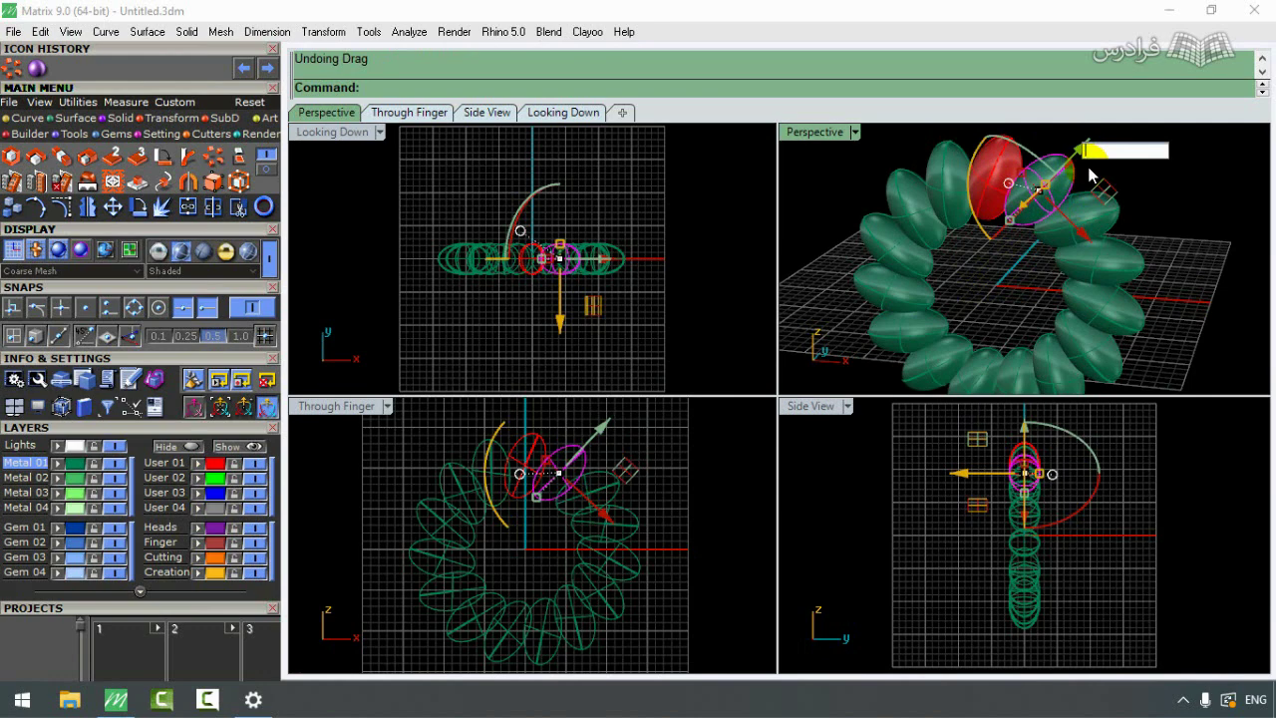
Step: Move the same arrayed copy outward along its long axis, shift it back with a distance of -2, and deselect it
left_click_drag(1090, 175, 1096, 171)
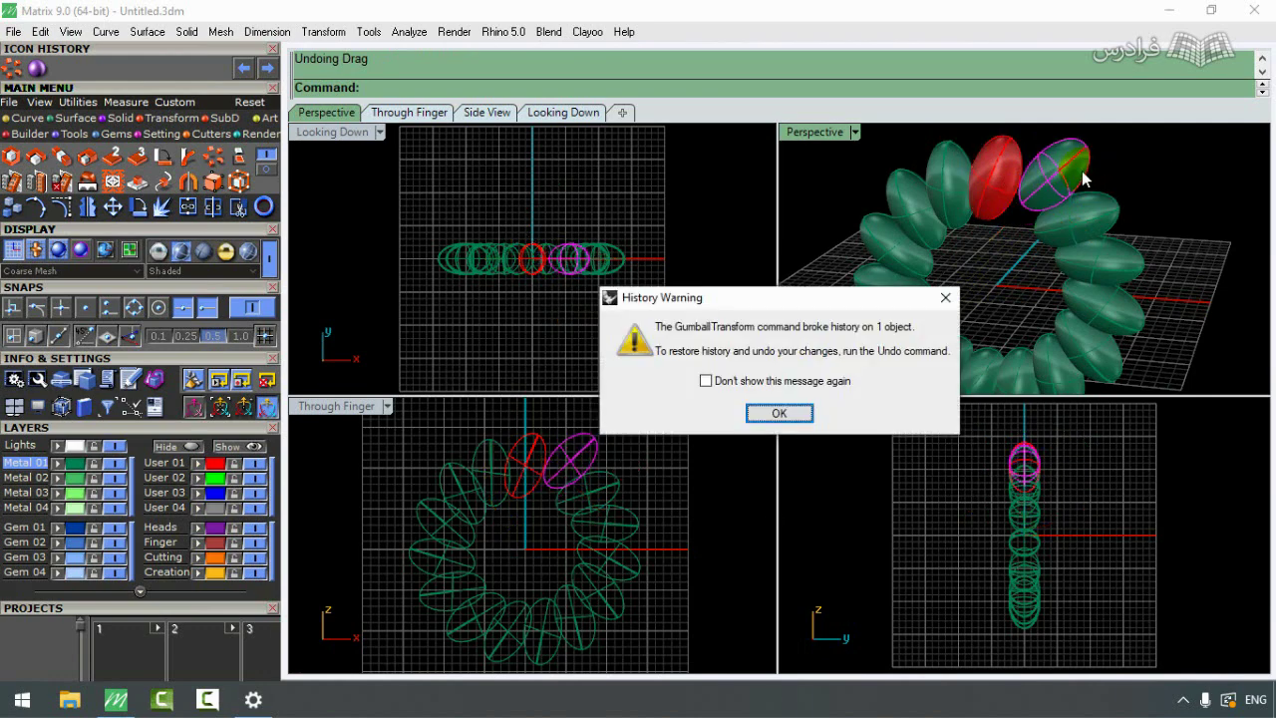
left_click(779, 412)
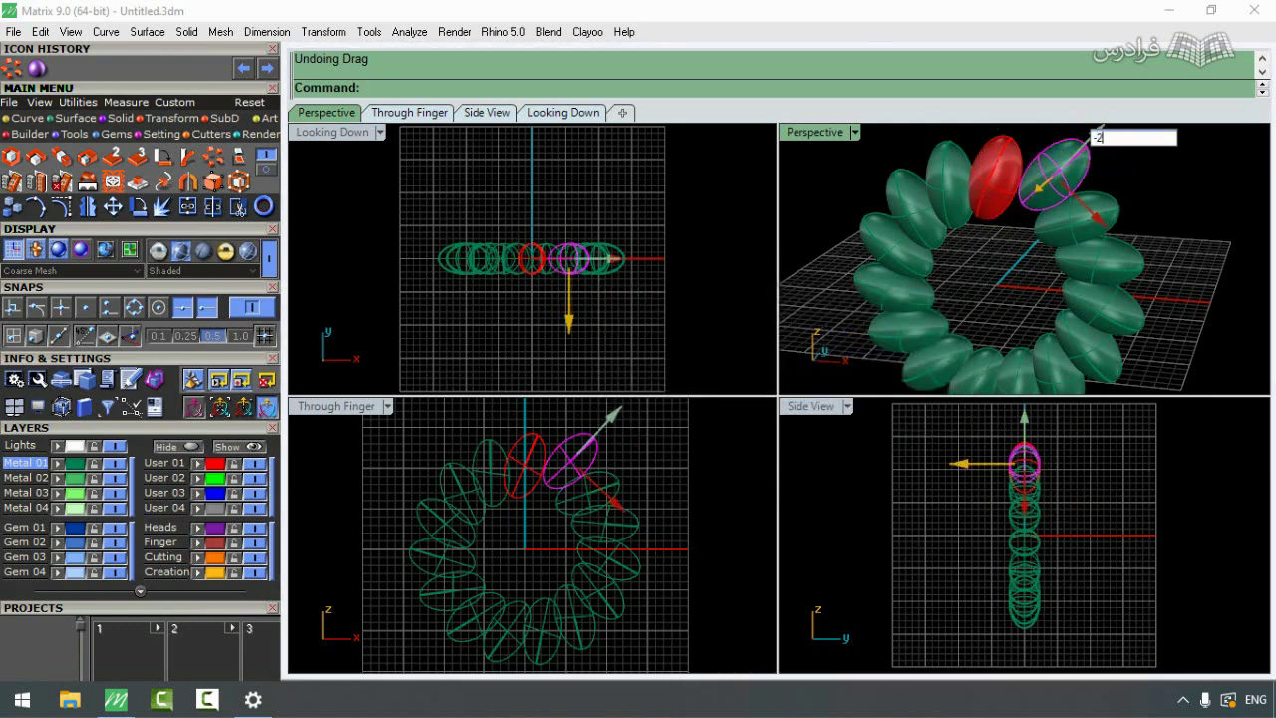
type("-2")
key("Return")
left_click(1154, 177)
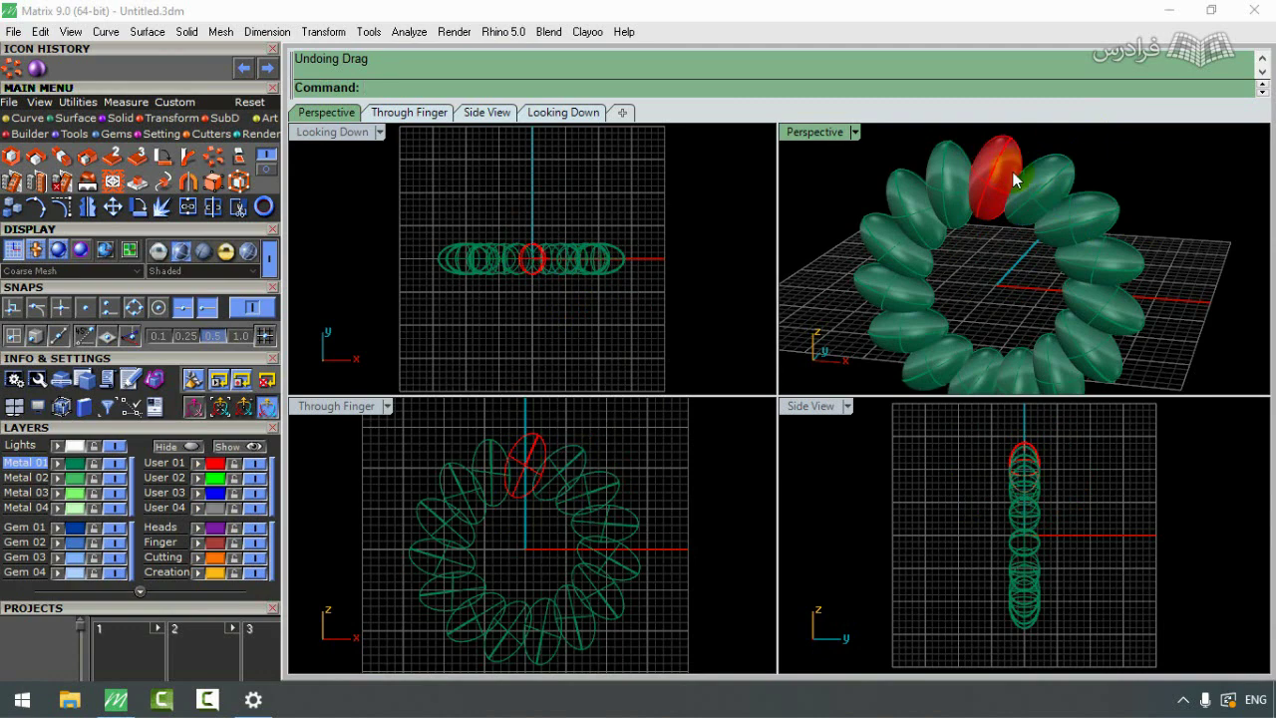
Step: Rotate the source ellipsoid in the Perspective view to stand closer to upright, and deselect it
left_click(1014, 181)
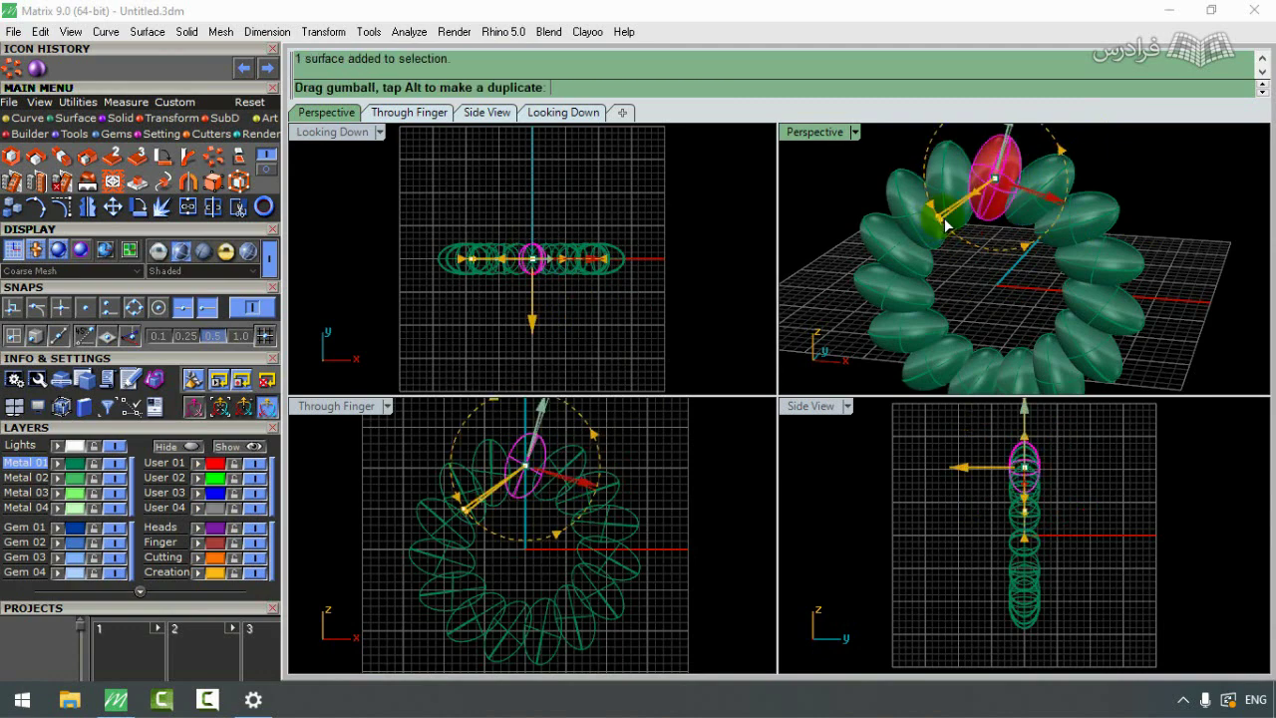
left_click_drag(947, 227, 1017, 197)
right_click_drag(1017, 197, 1161, 202)
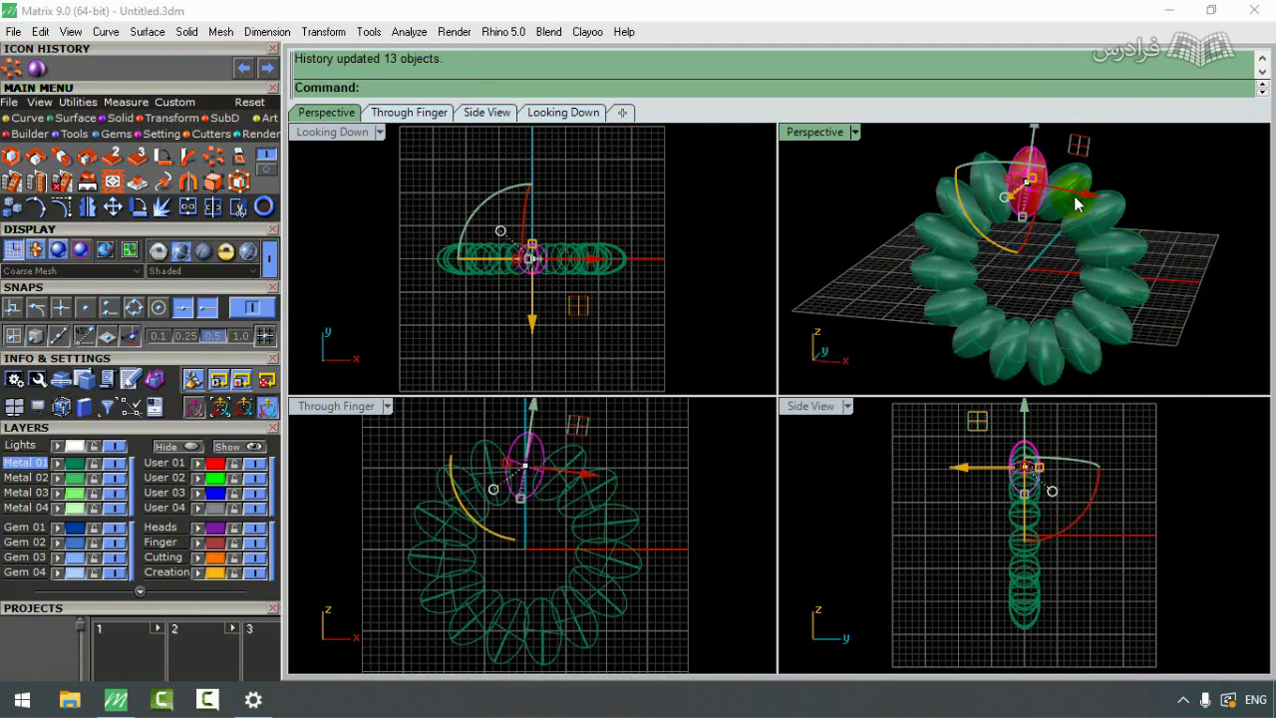
right_click_drag(1073, 195, 1093, 179)
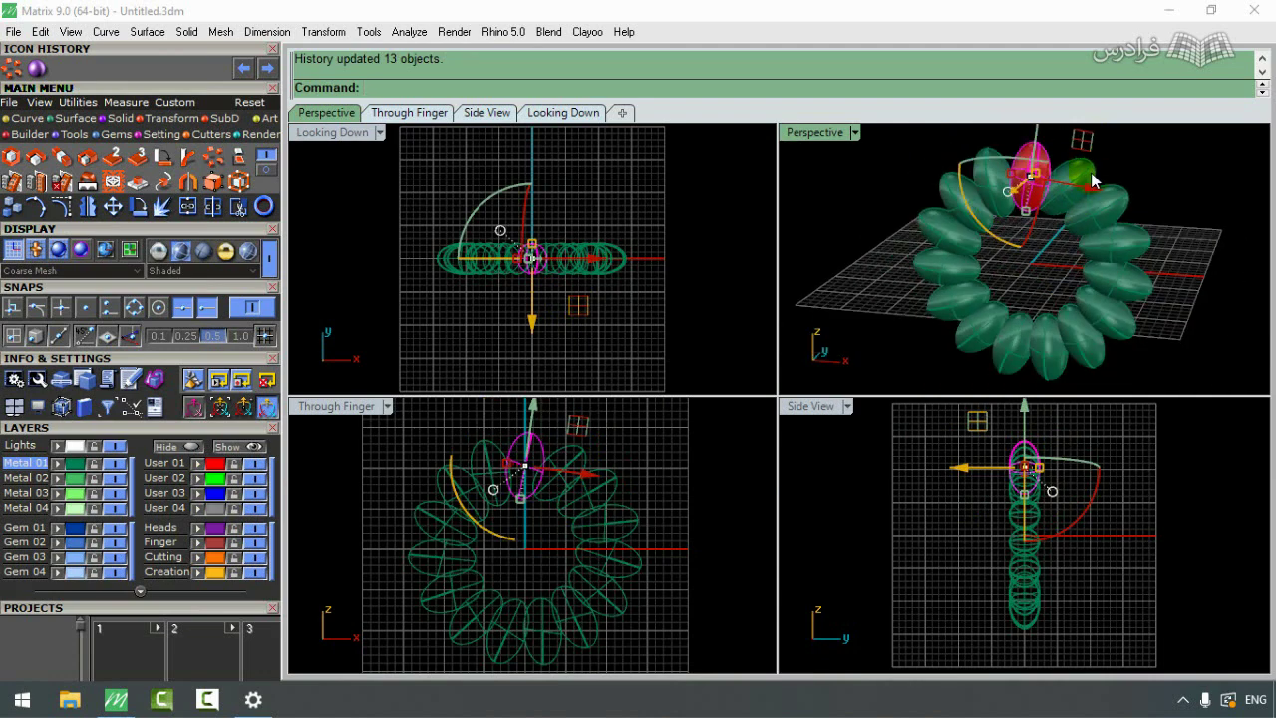
left_click(193, 384)
scroll(1147, 190, "down", 3)
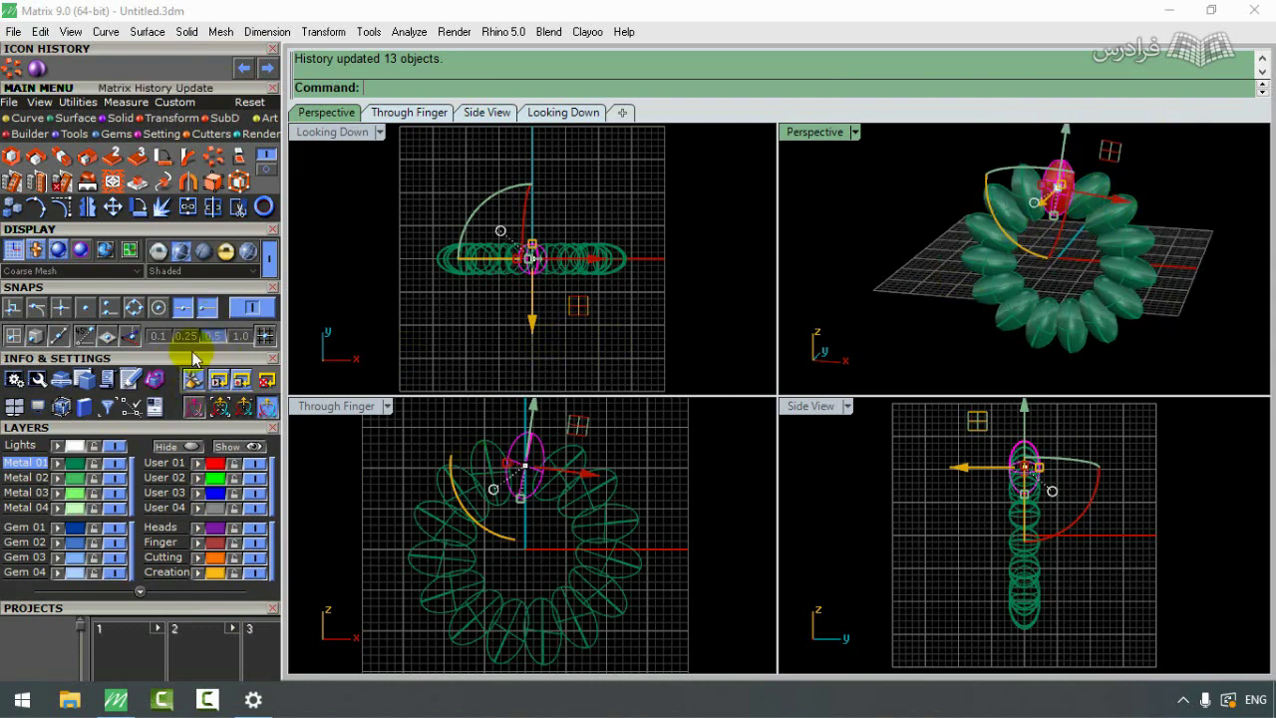
scroll(1131, 208, "up", 4)
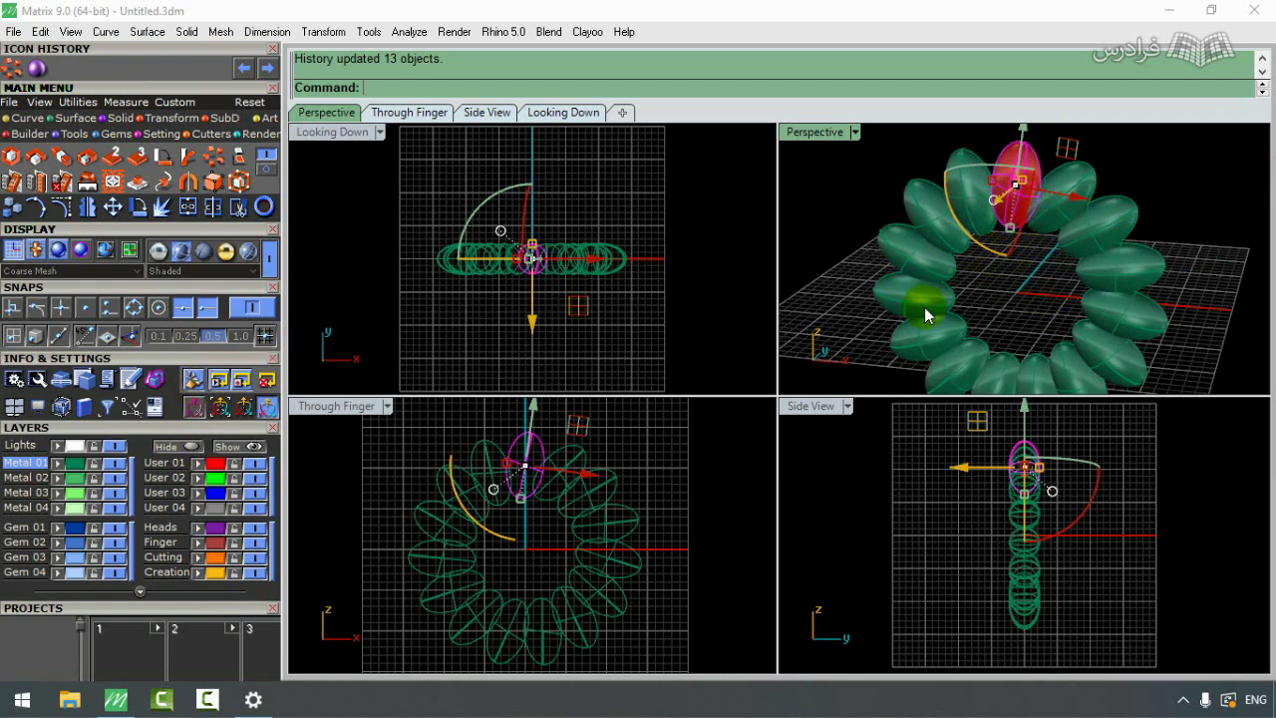
left_click(1146, 213)
right_click_drag(1146, 214, 1097, 207)
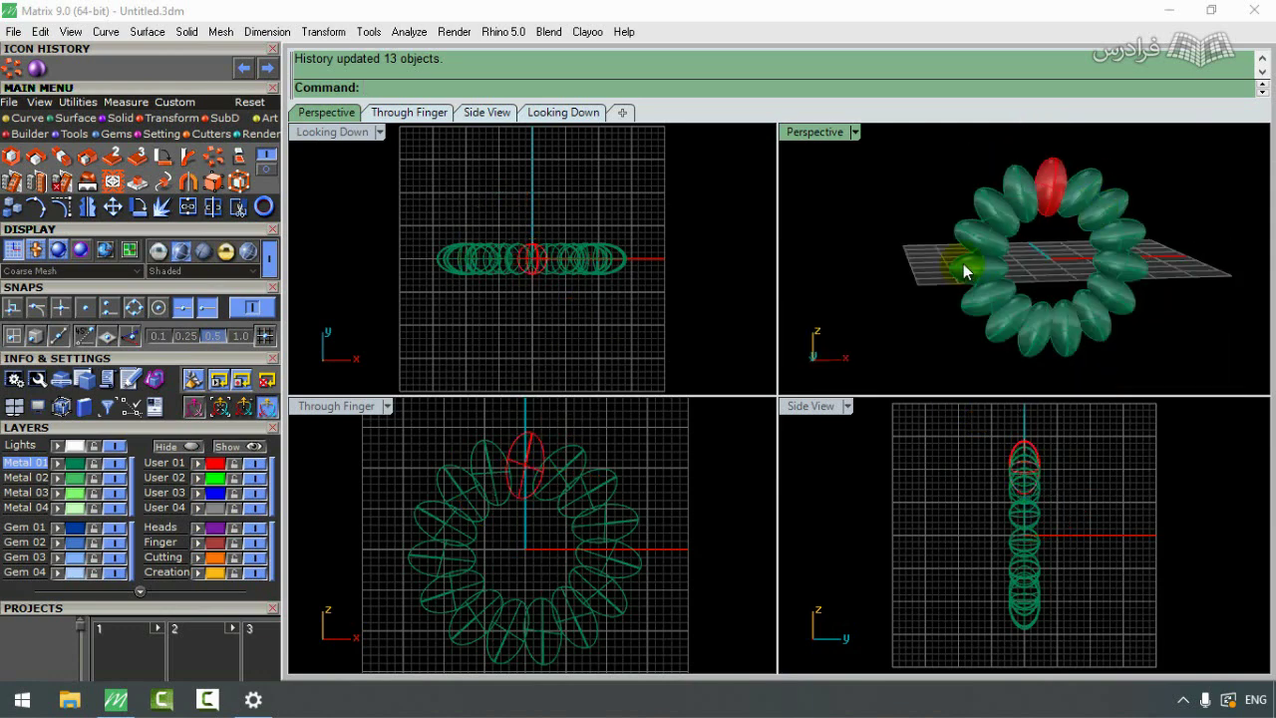
Step: Undo the ellipsoid edits and the polar array, back to the single sphere above the origin
scroll(528, 510, "down", 5)
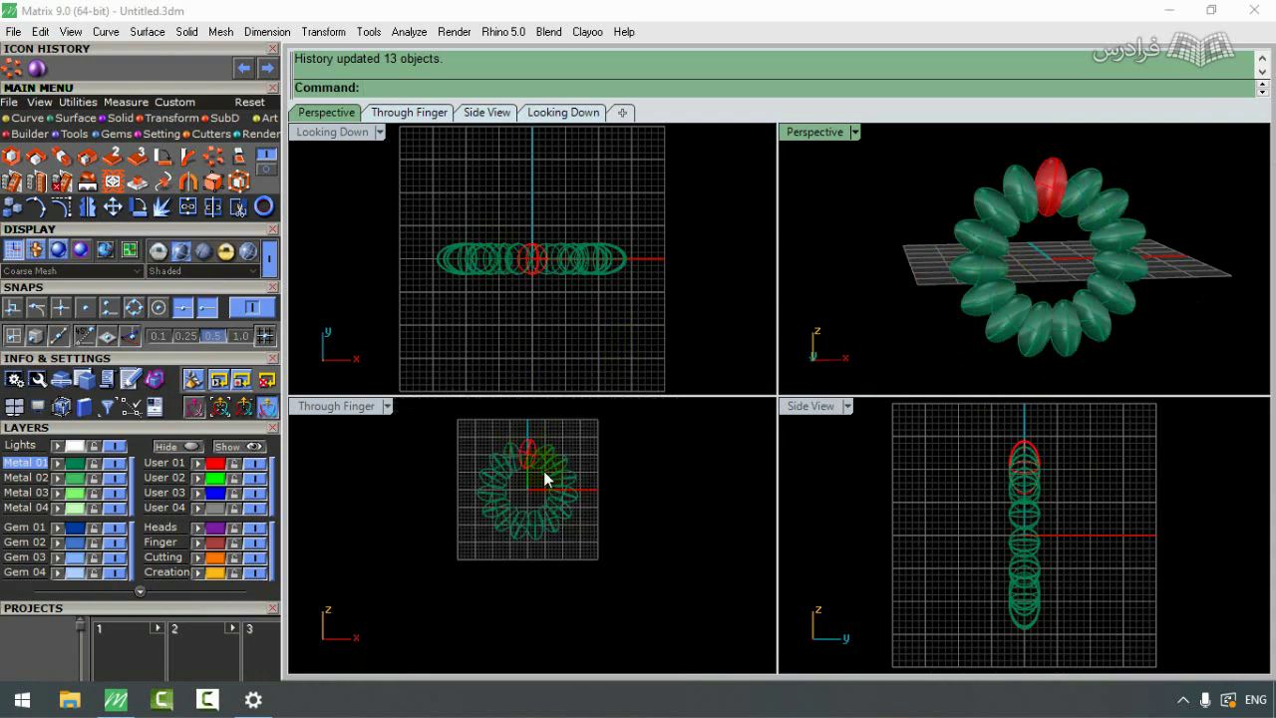
left_click_drag(453, 429, 496, 476)
key("ctrl+z")
key("ctrl+z")
key("ctrl+z")
key("ctrl+z")
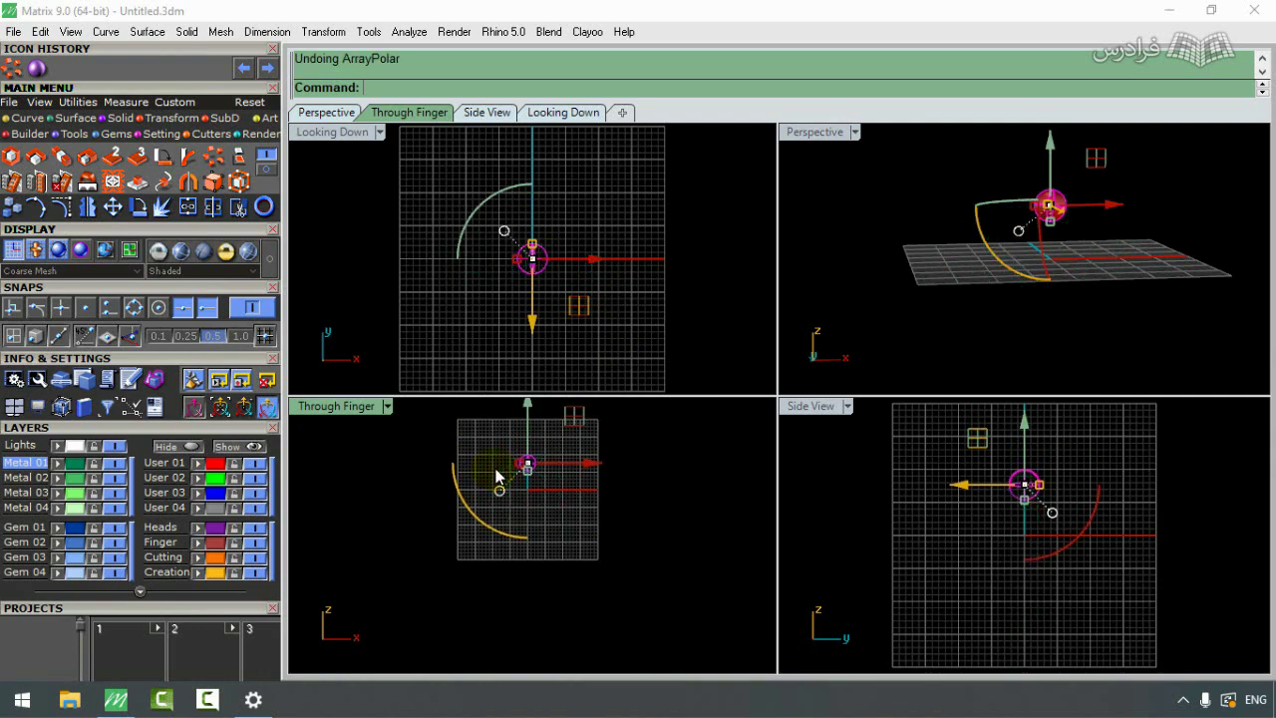
Step: Polar array the sphere in the maximized Through Finger view around a freehand off-origin centre, with 15 items filling 90 degrees
left_click(609, 496)
double_click(336, 406)
left_click(719, 329)
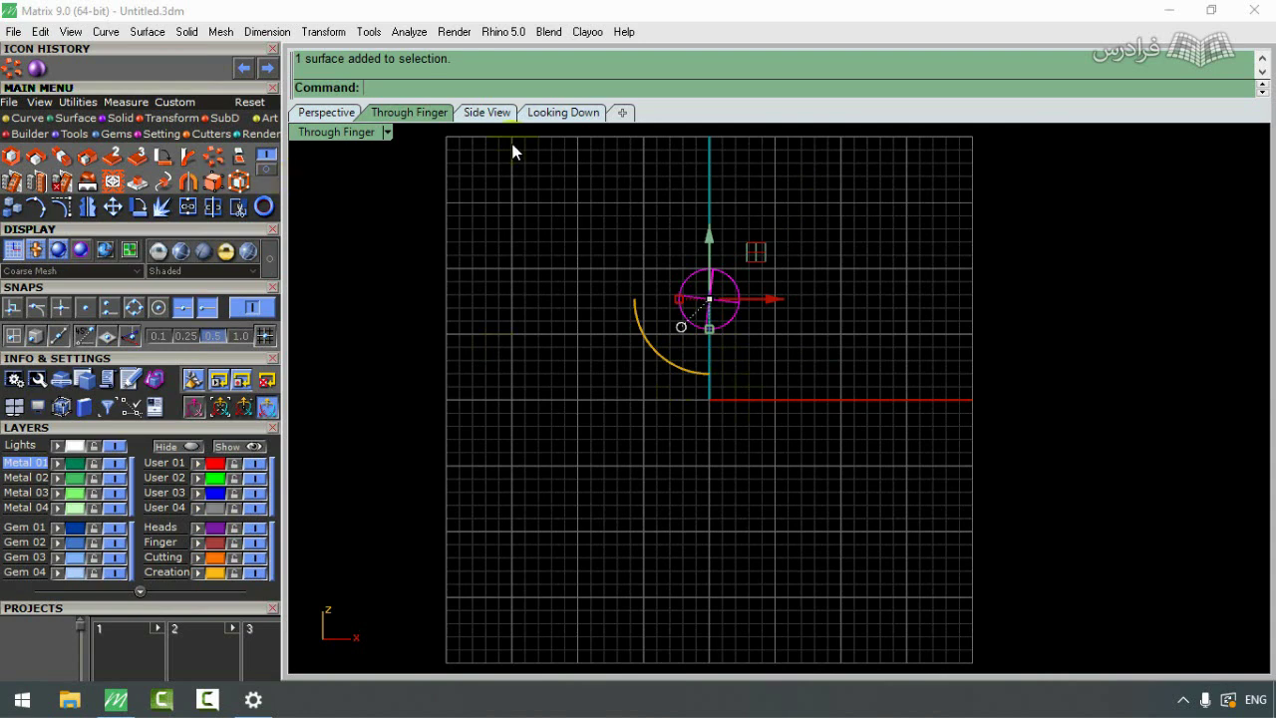
left_click(214, 157)
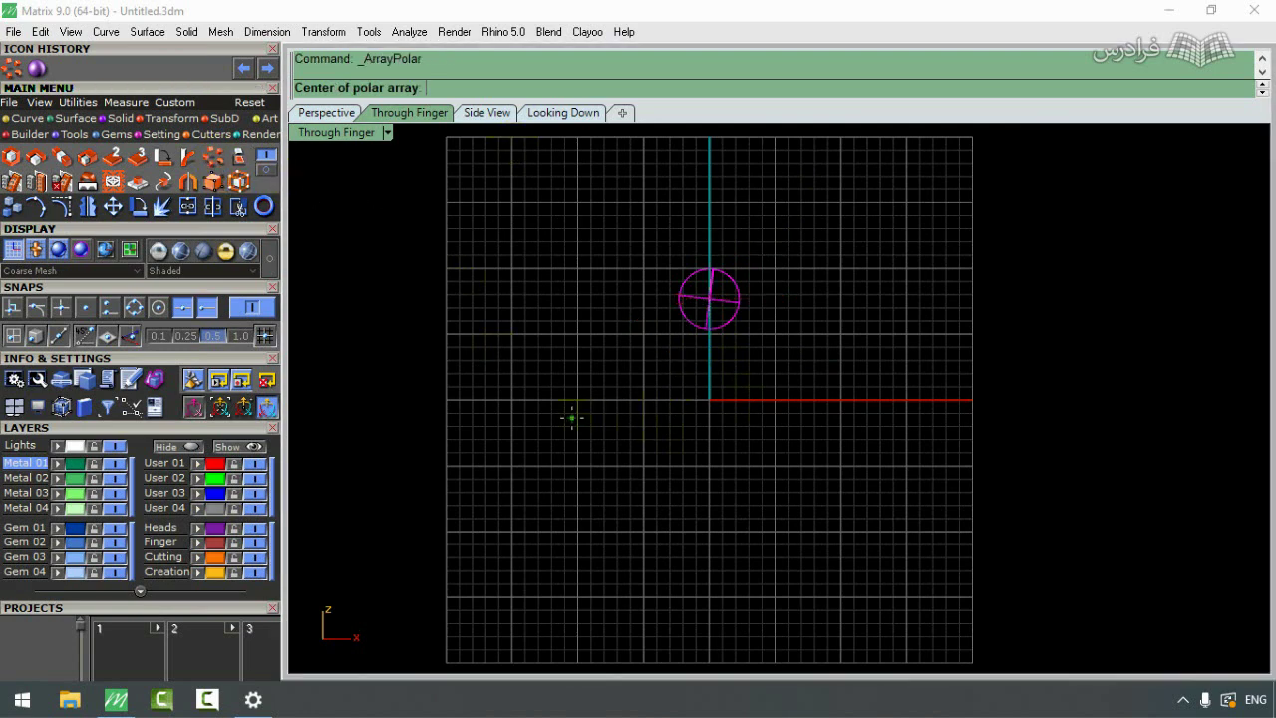
left_click(614, 350)
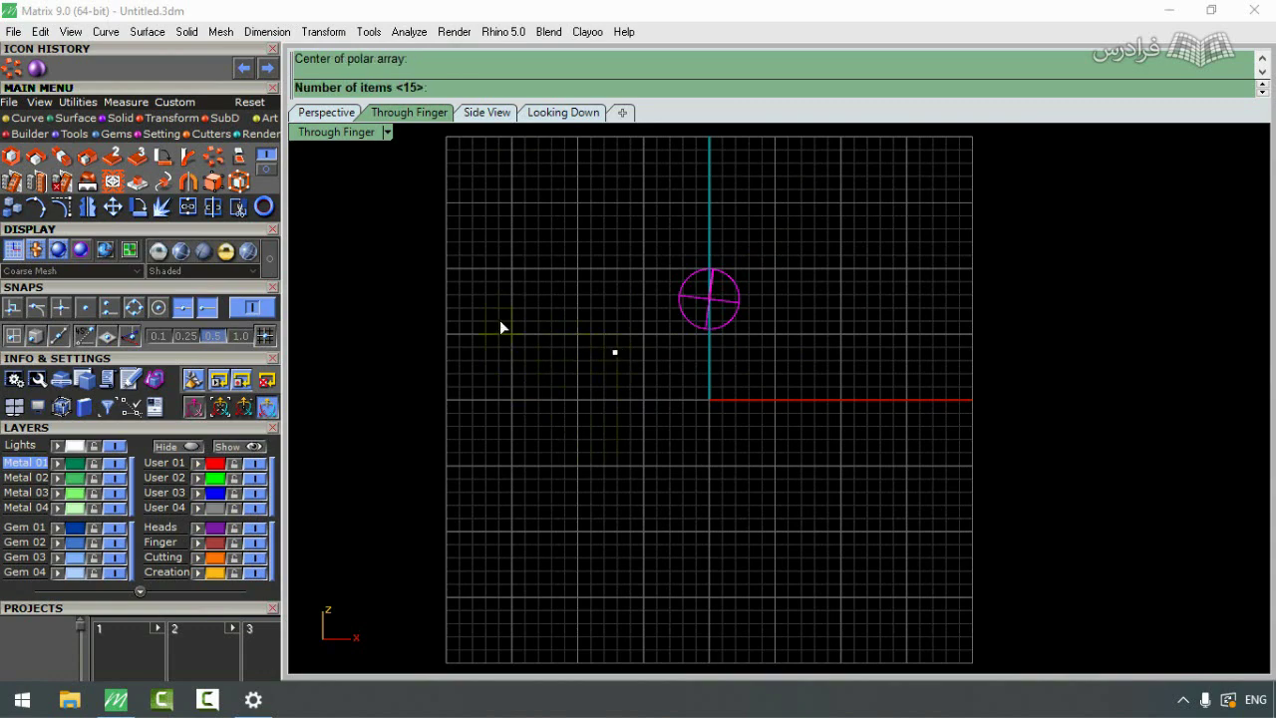
key("Return")
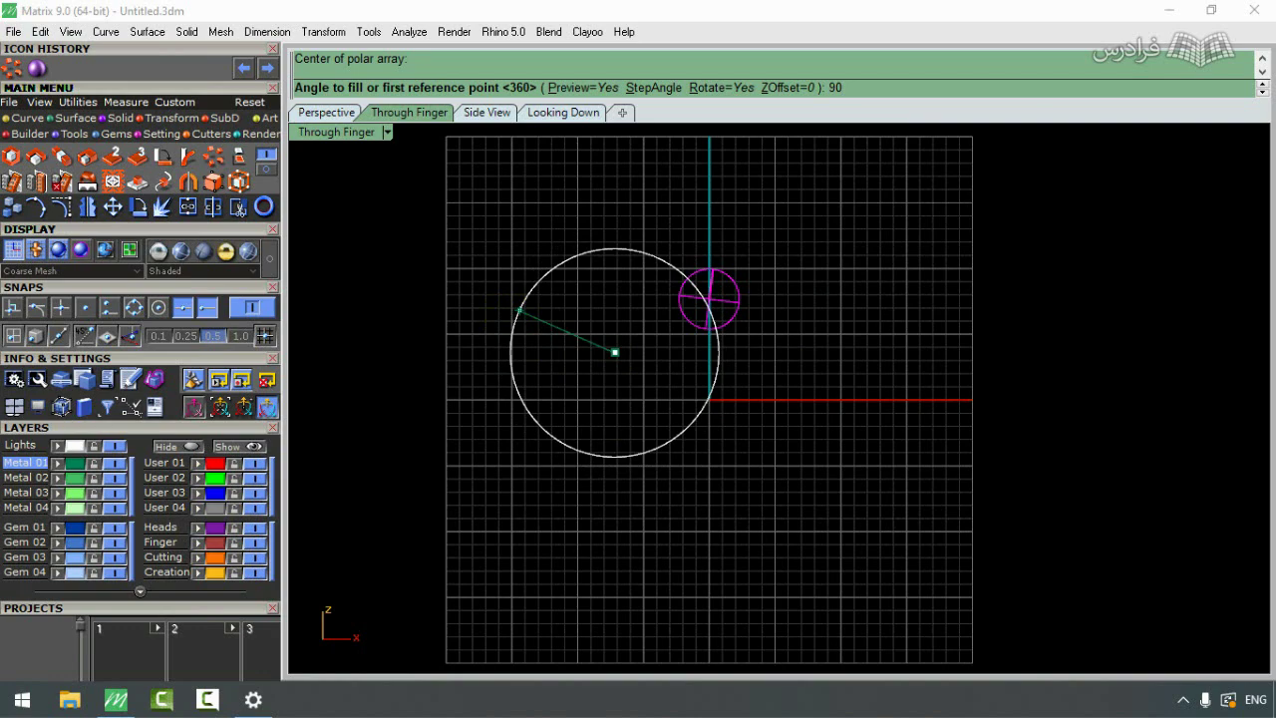
key("Return")
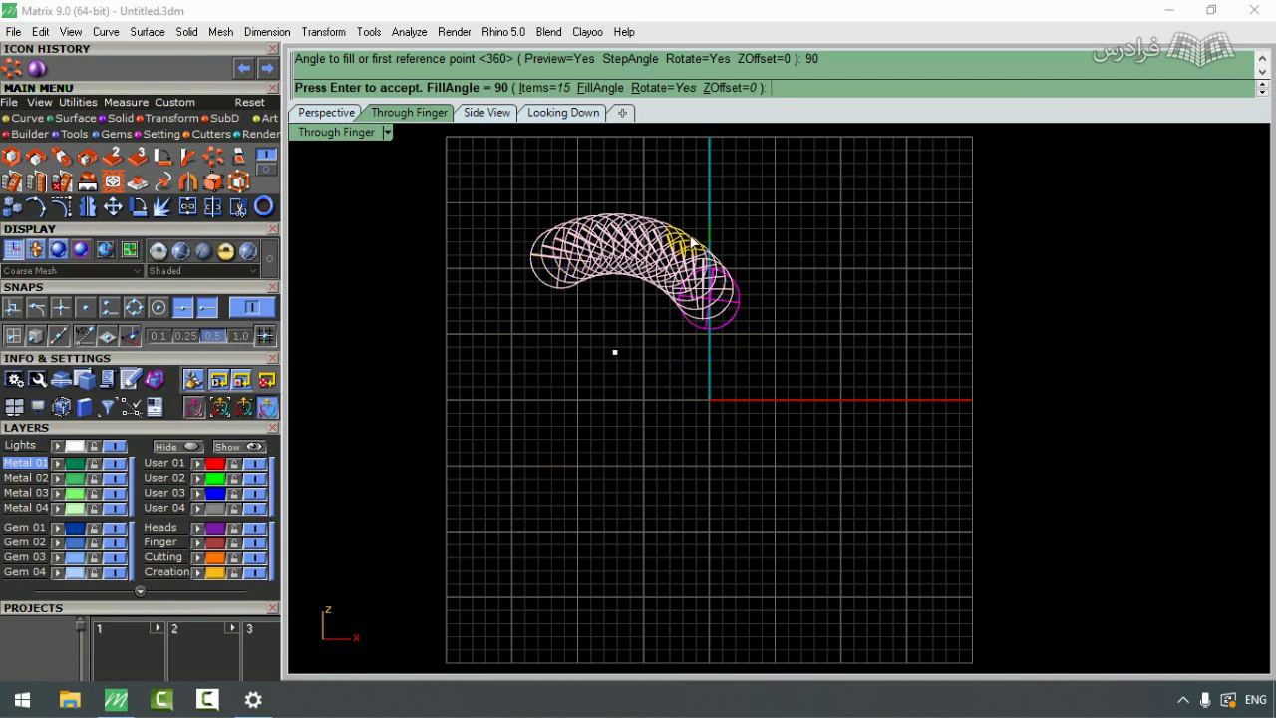
key("Return")
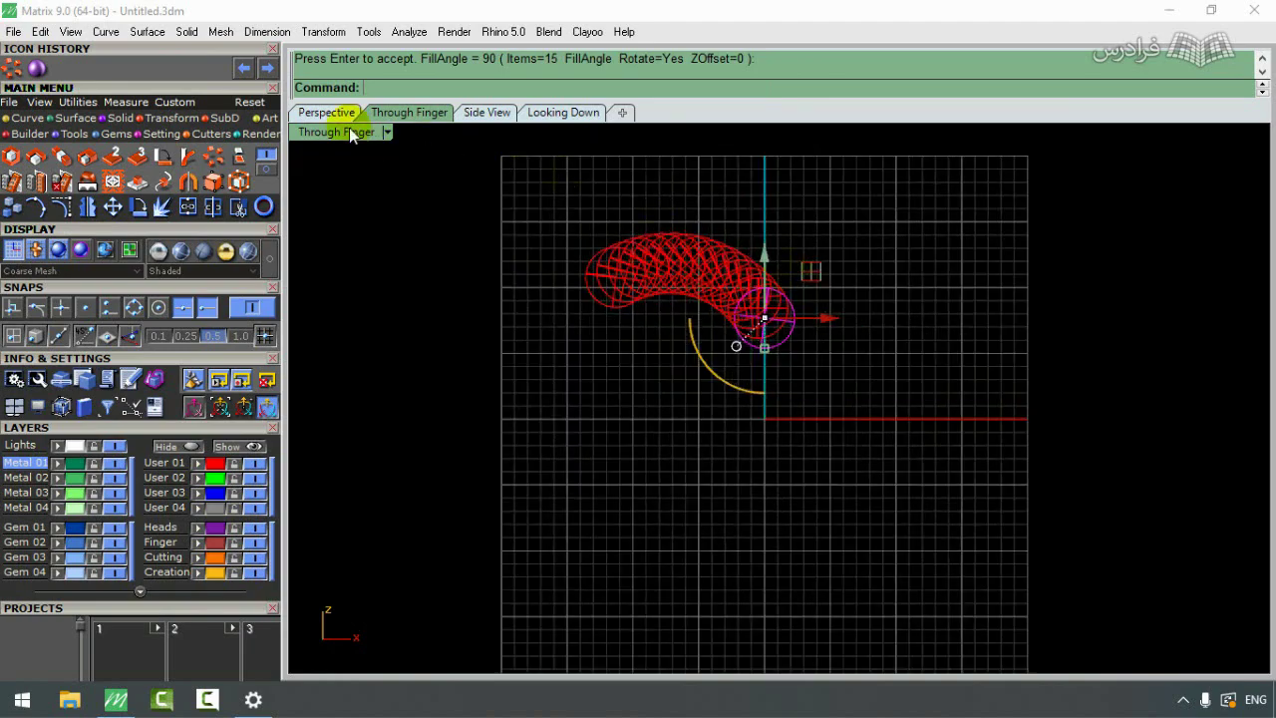
Step: Return to the four-viewport layout, examine the arc of spheres in perspective, and undo the 90-degree array
double_click(348, 132)
right_click_drag(874, 262, 847, 325)
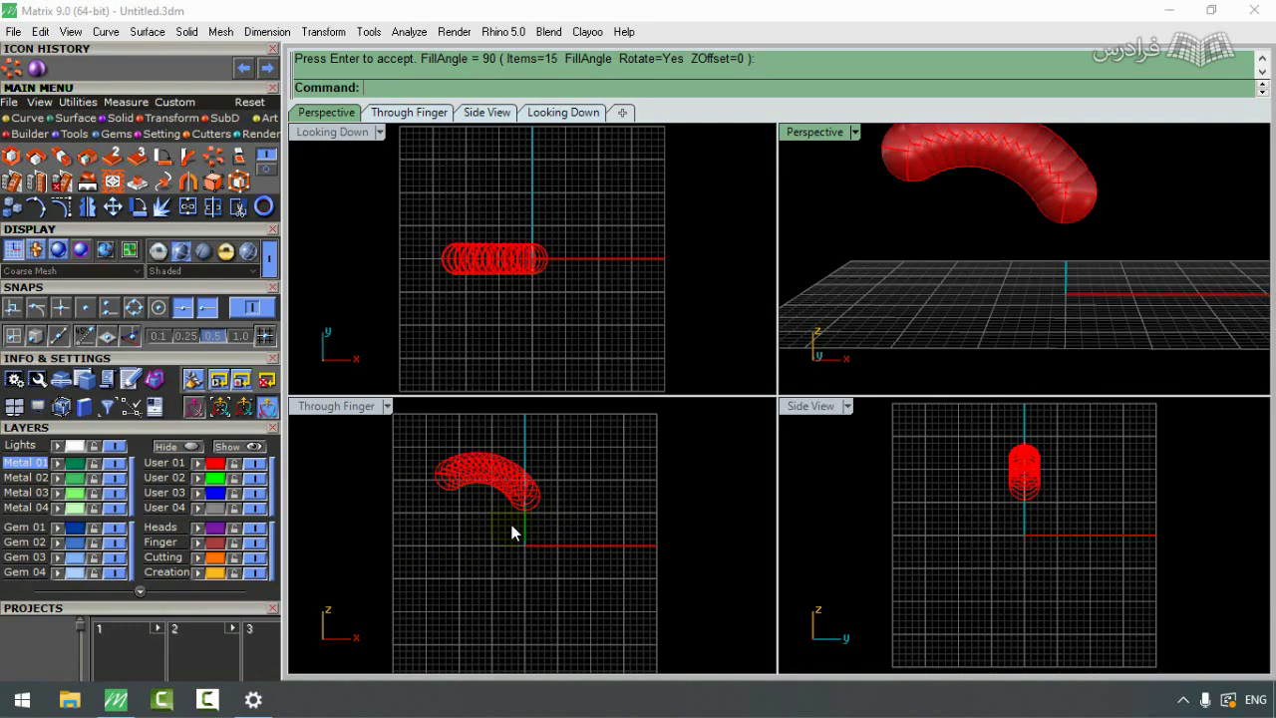
right_click_drag(1025, 215, 1035, 257)
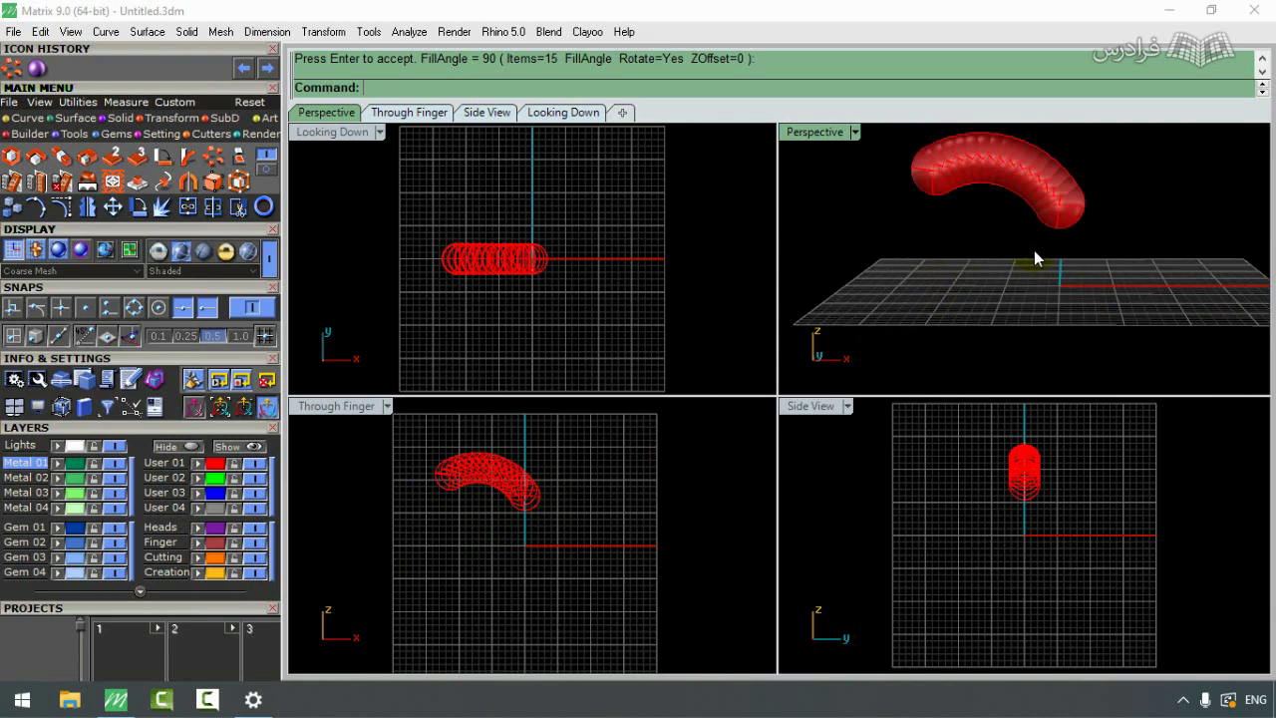
scroll(1014, 189, "up", 2)
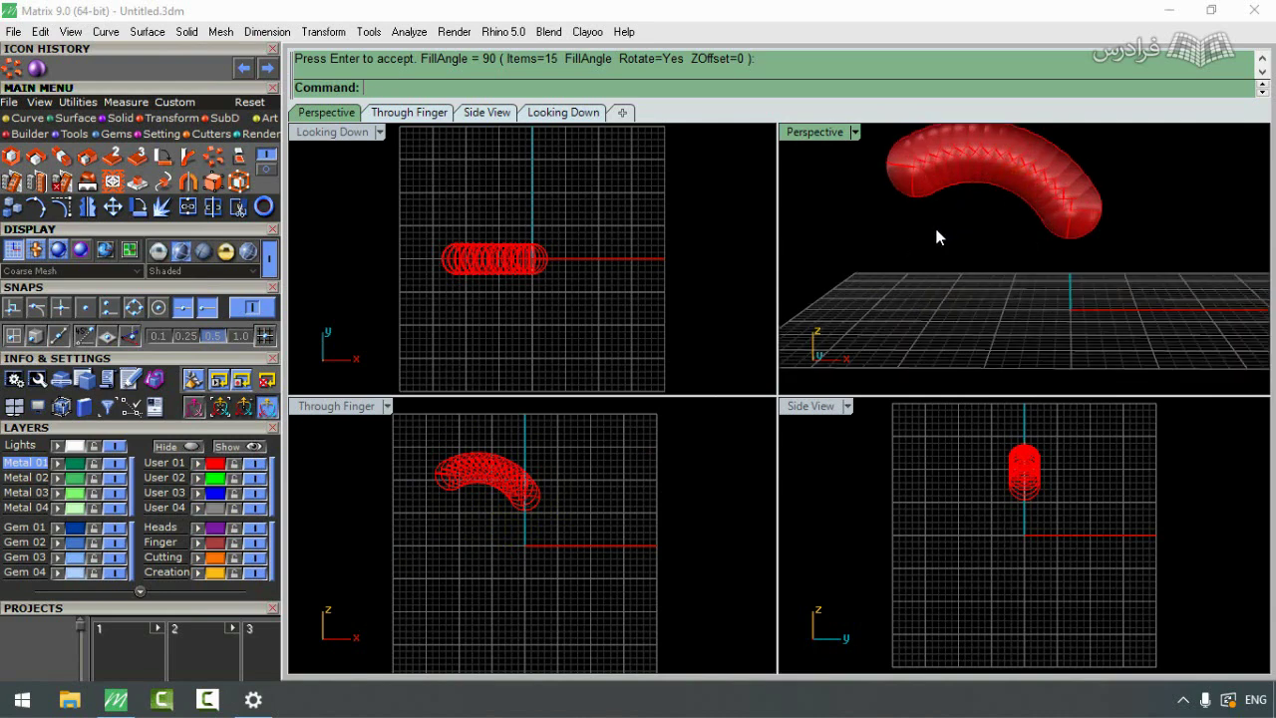
key("ctrl+z")
key("ctrl+z")
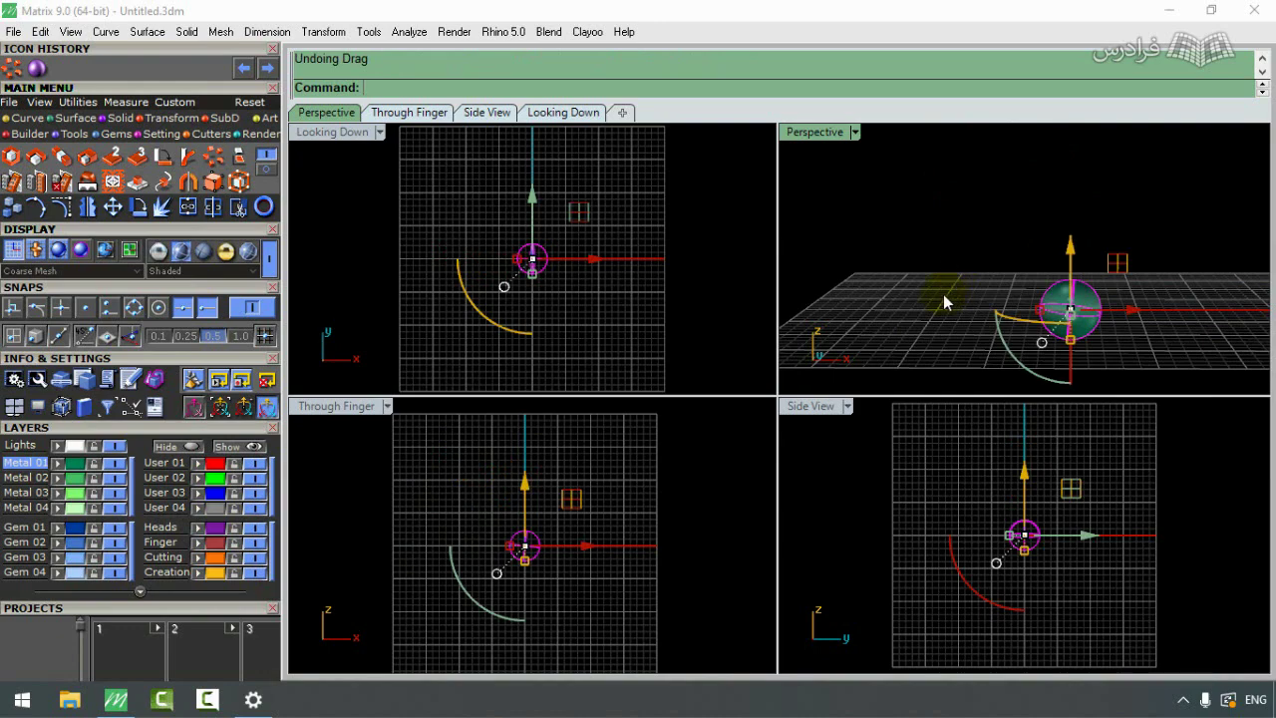
Step: Polar array the sphere in the maximized Through Finger view around 0,0,0, with 15 items filling 360 degrees
left_click(408, 112)
left_click(212, 156)
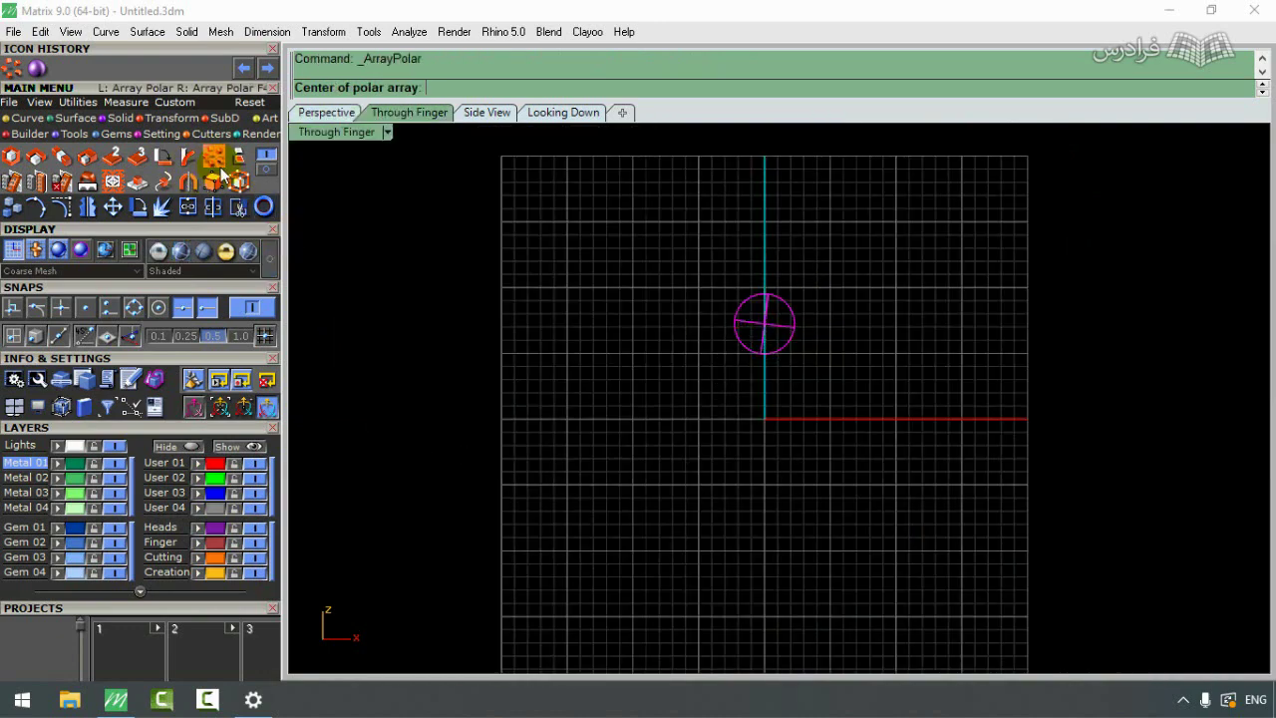
type("0,0,0")
key("Return")
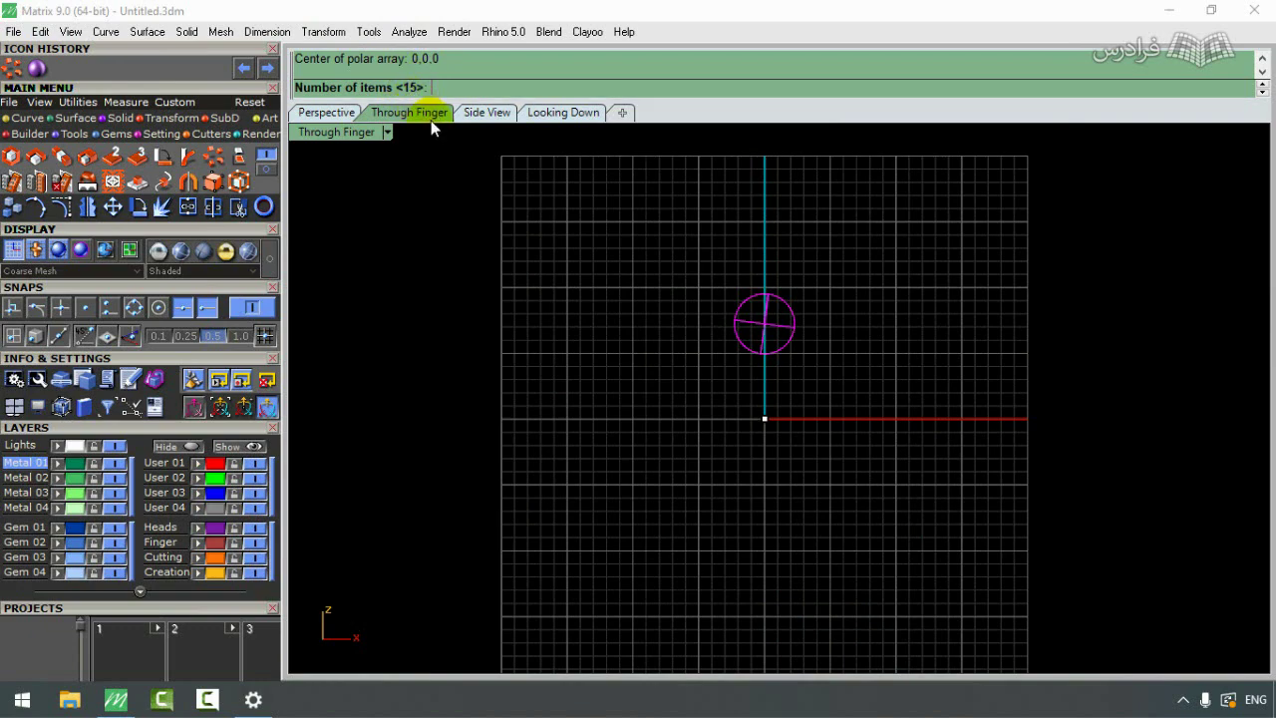
key("Return")
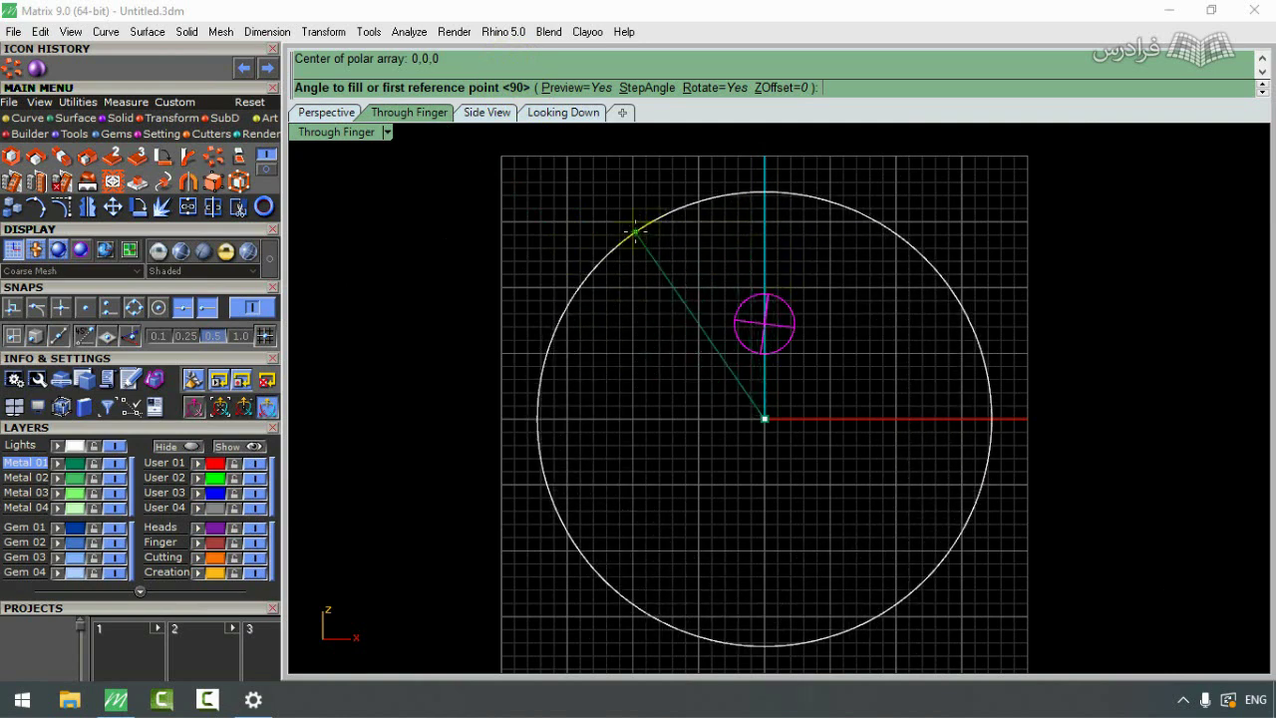
type("360")
key("Return")
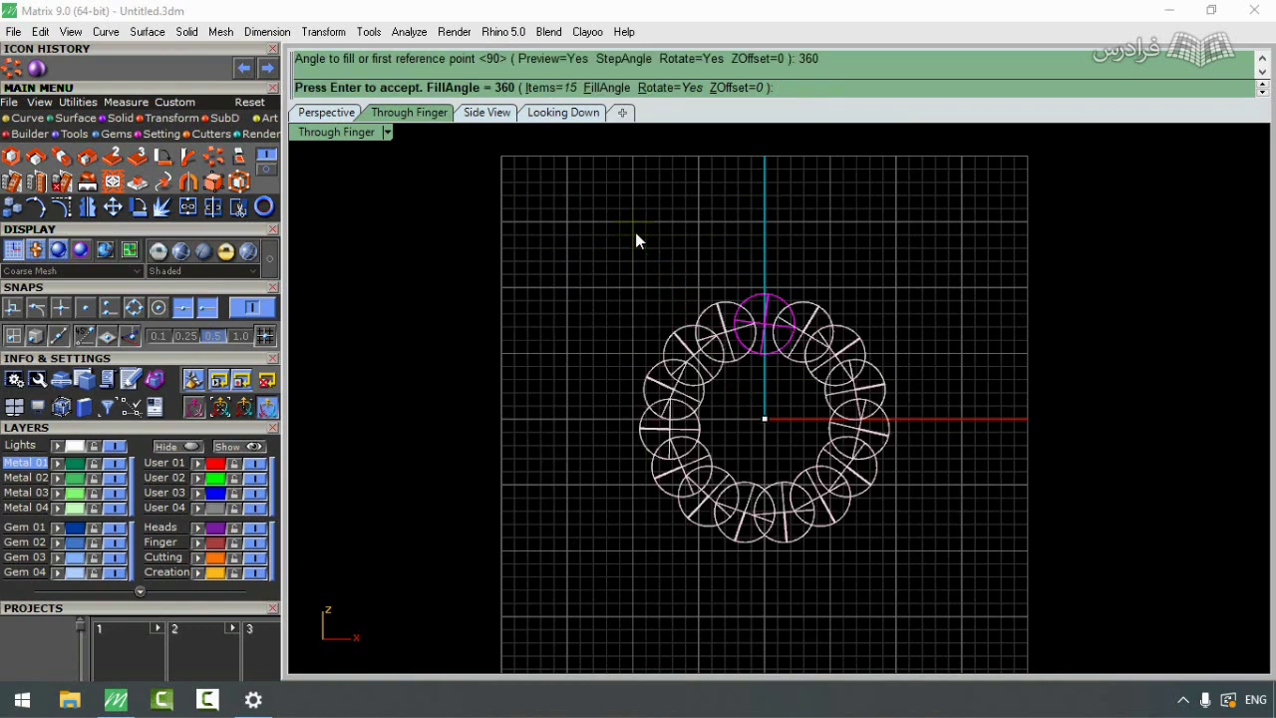
key("Return")
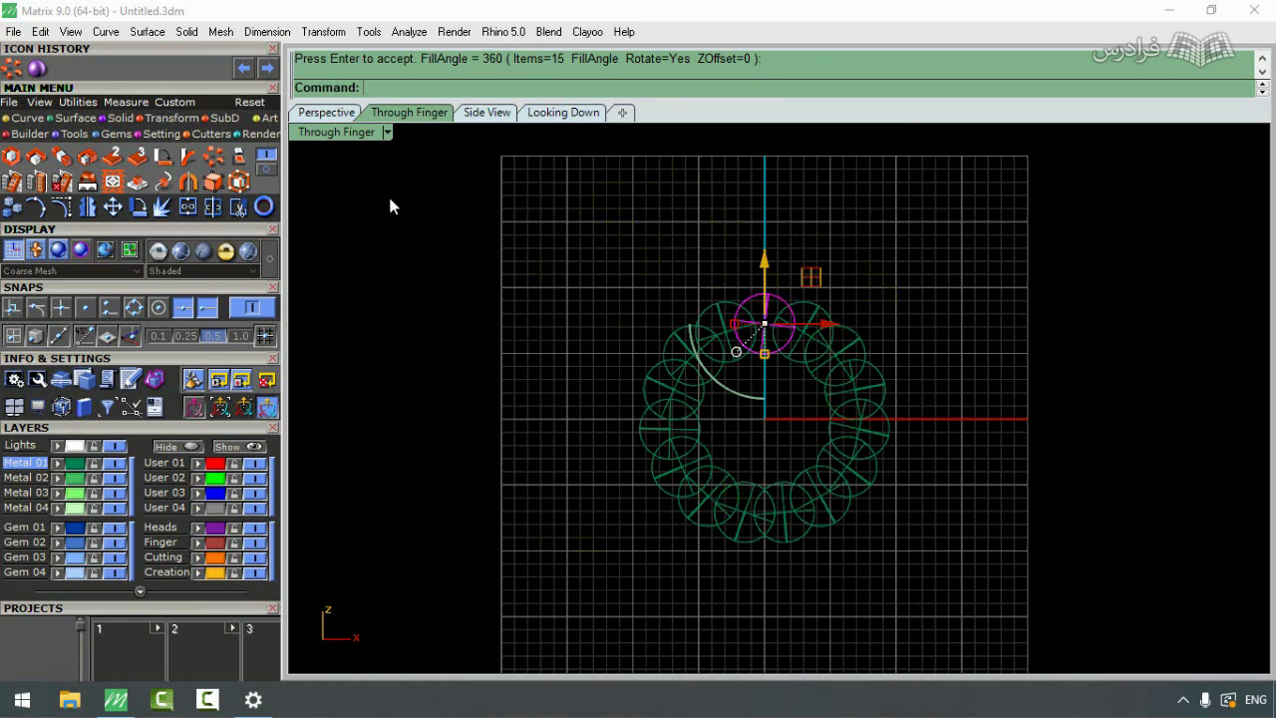
Step: Return to the four-viewport layout and undo the 360-degree sphere array
double_click(350, 136)
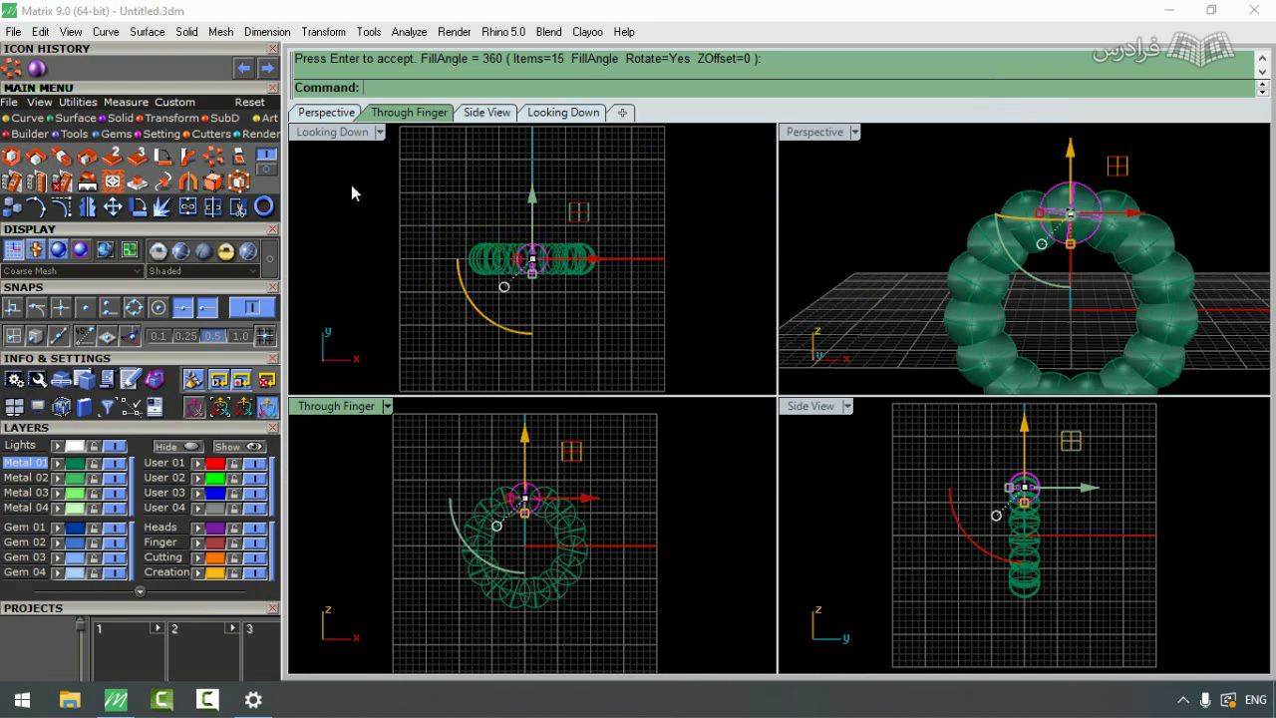
left_click(333, 132)
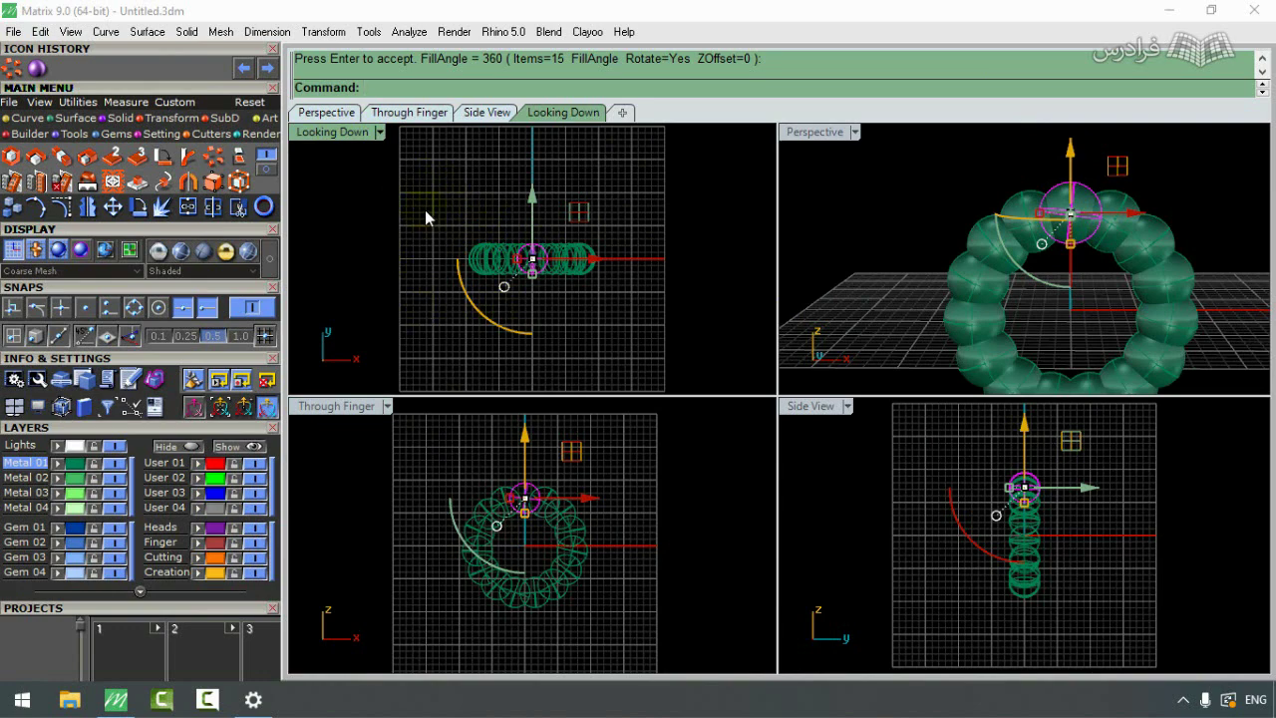
key("ctrl+z")
Step: Polar array the sphere in the Looking Down view around the origin, keeping 15 items and a 360-degree fill
left_click(538, 265)
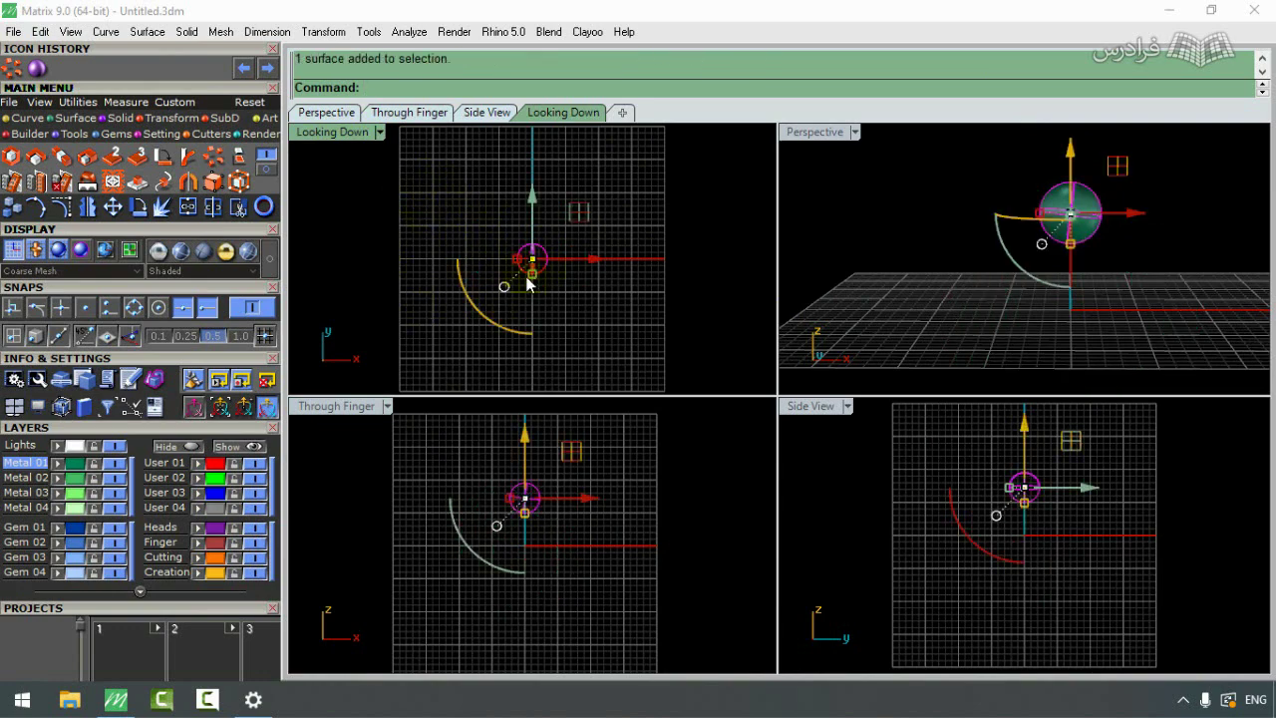
left_click(12, 68)
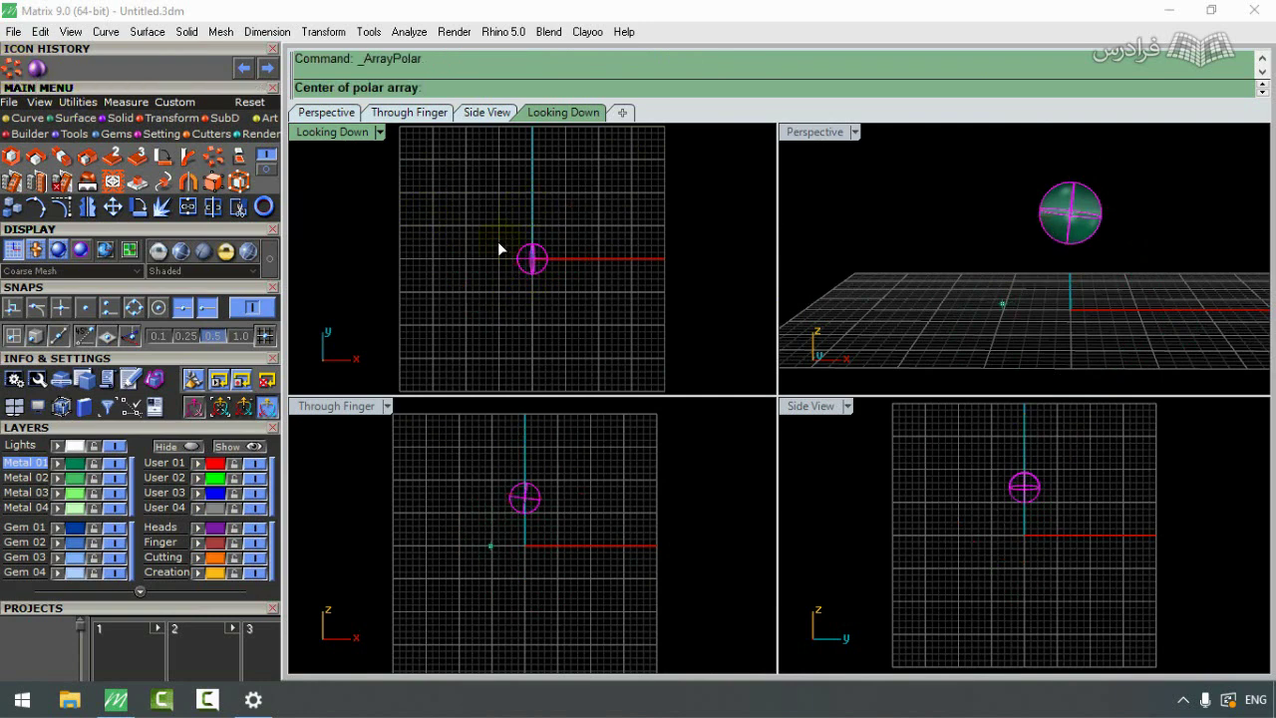
left_click(532, 259)
key("Return")
key("Return")
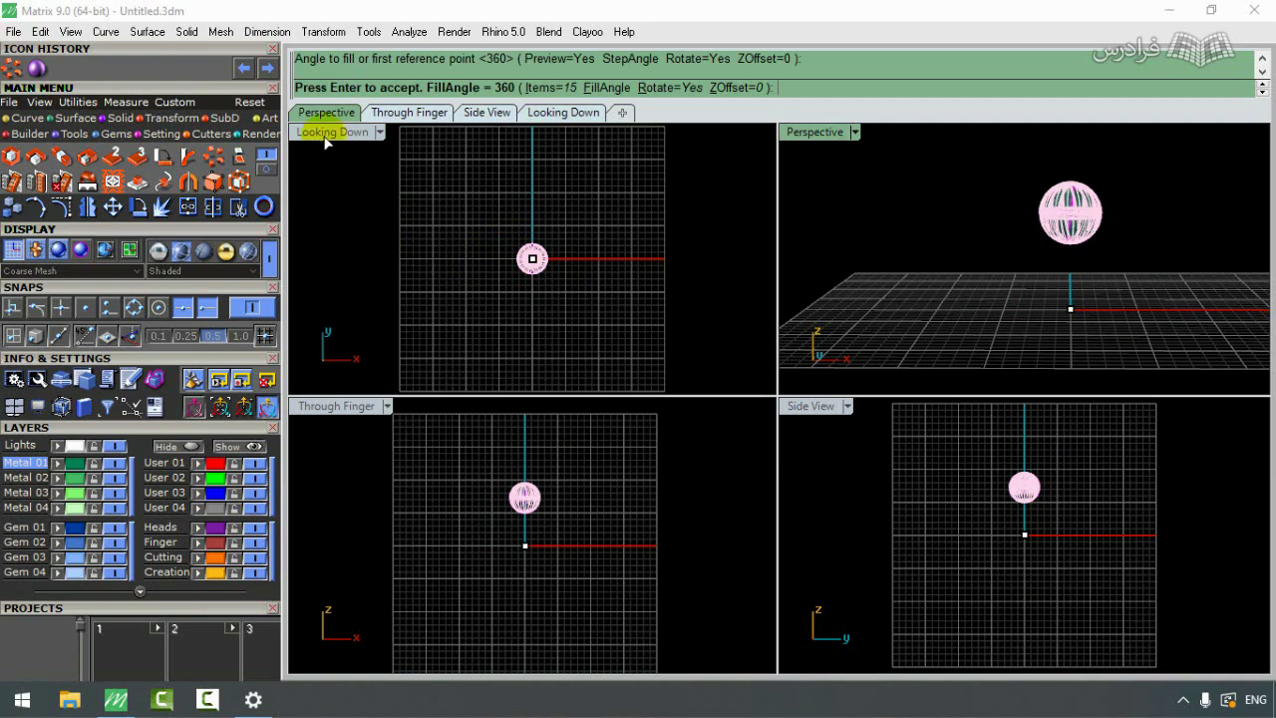
right_click(325, 143)
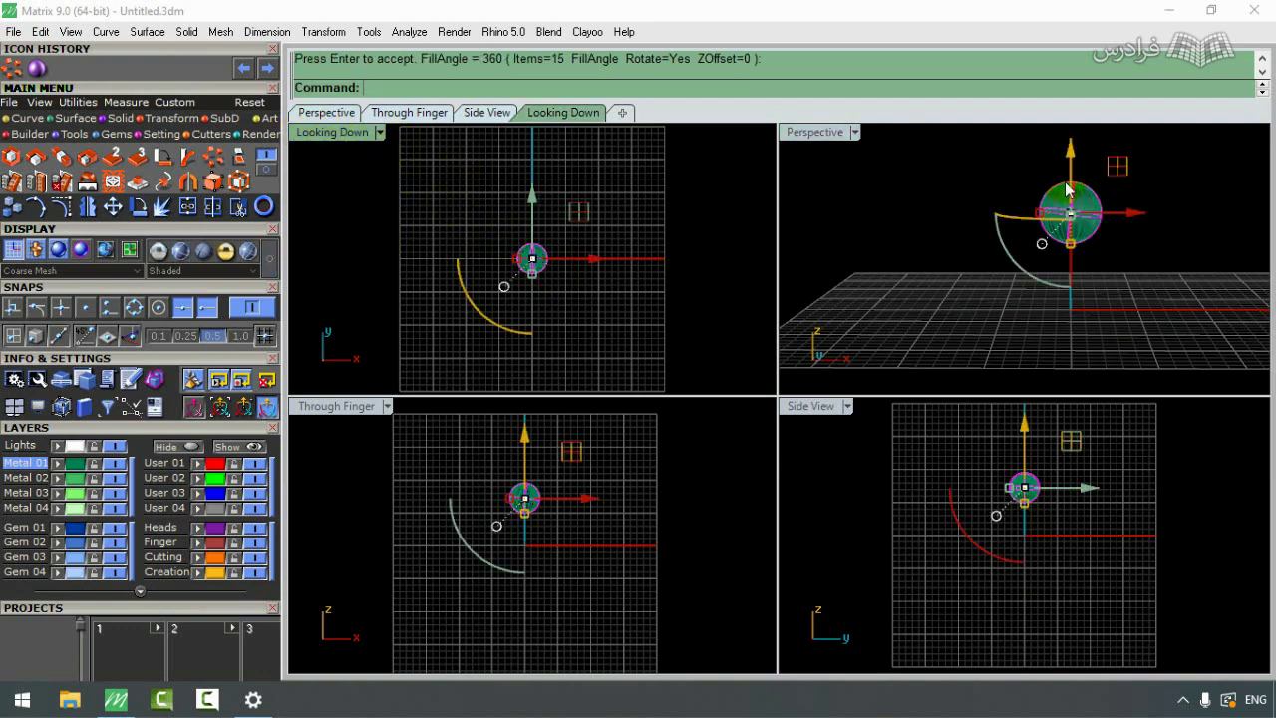
Step: Examine the stacked sphere copies in the Perspective view, and undo the Looking Down array
scroll(1030, 175, "up", 2)
right_click_drag(1037, 199, 1130, 329)
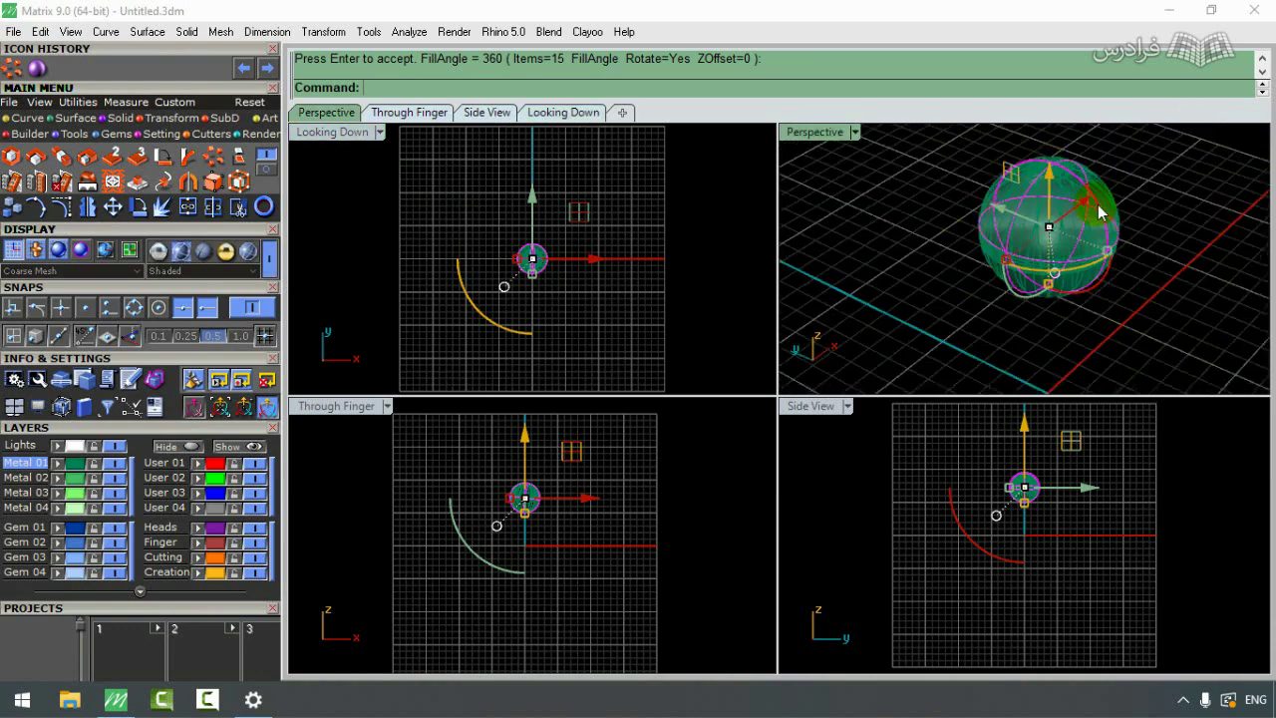
left_click(1097, 240)
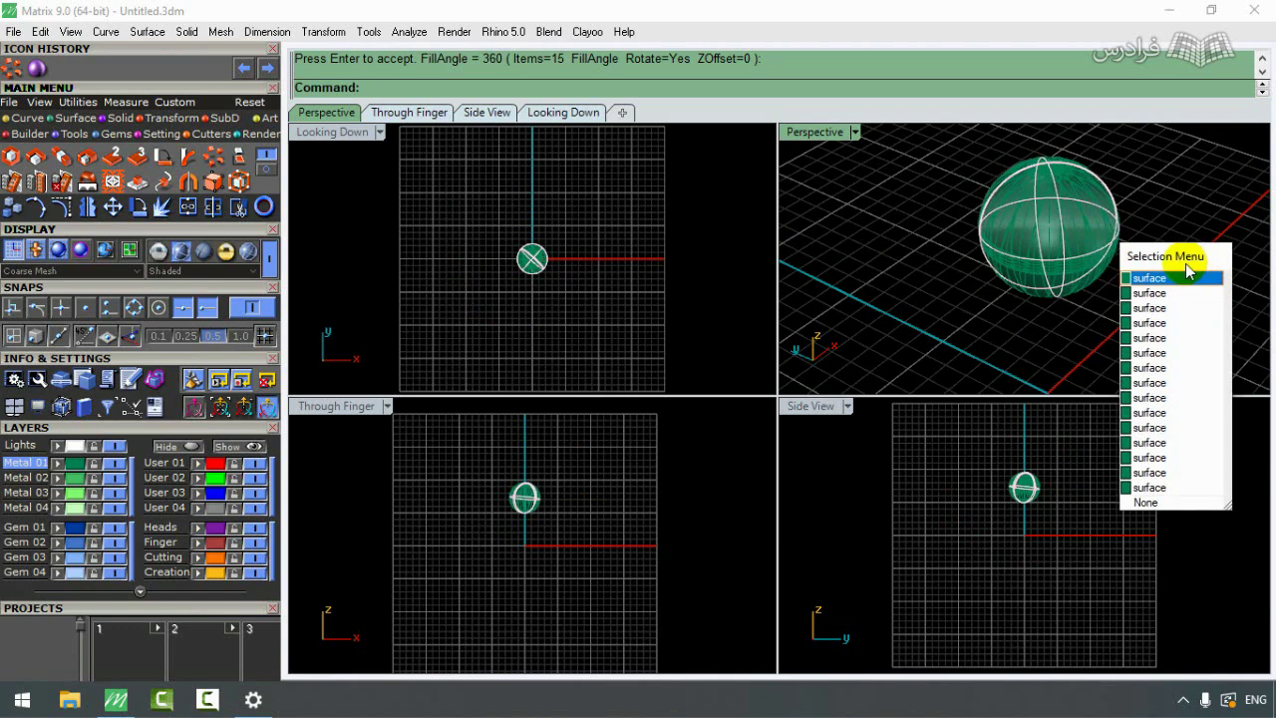
left_click(1169, 341)
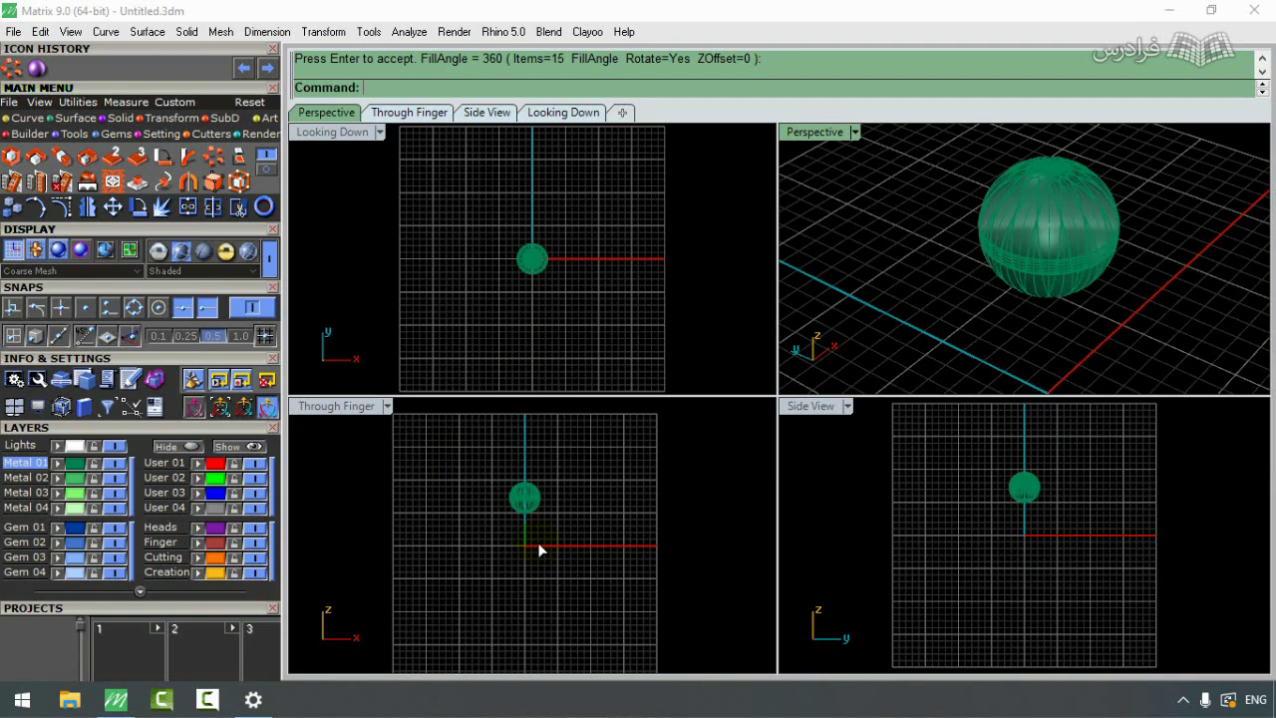
key("ctrl+z")
Step: Delete the remaining sphere in the Through Finger view
left_click(342, 406)
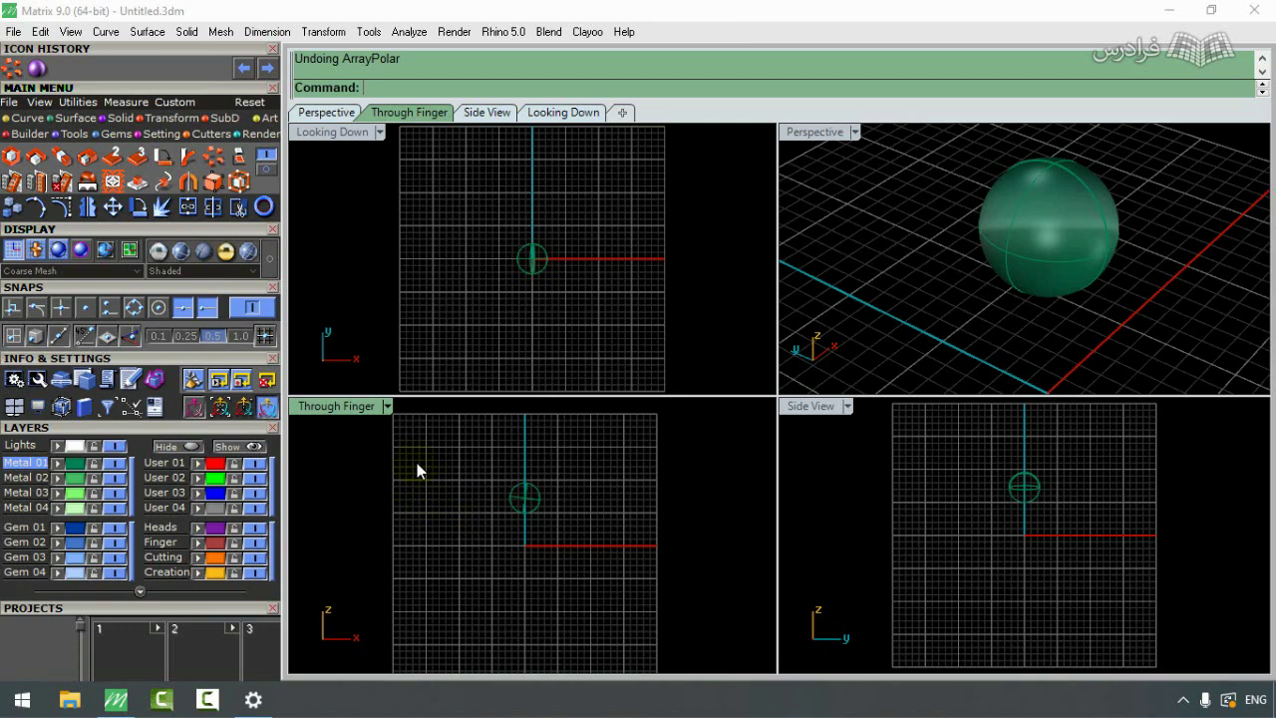
left_click(525, 497)
key("Delete")
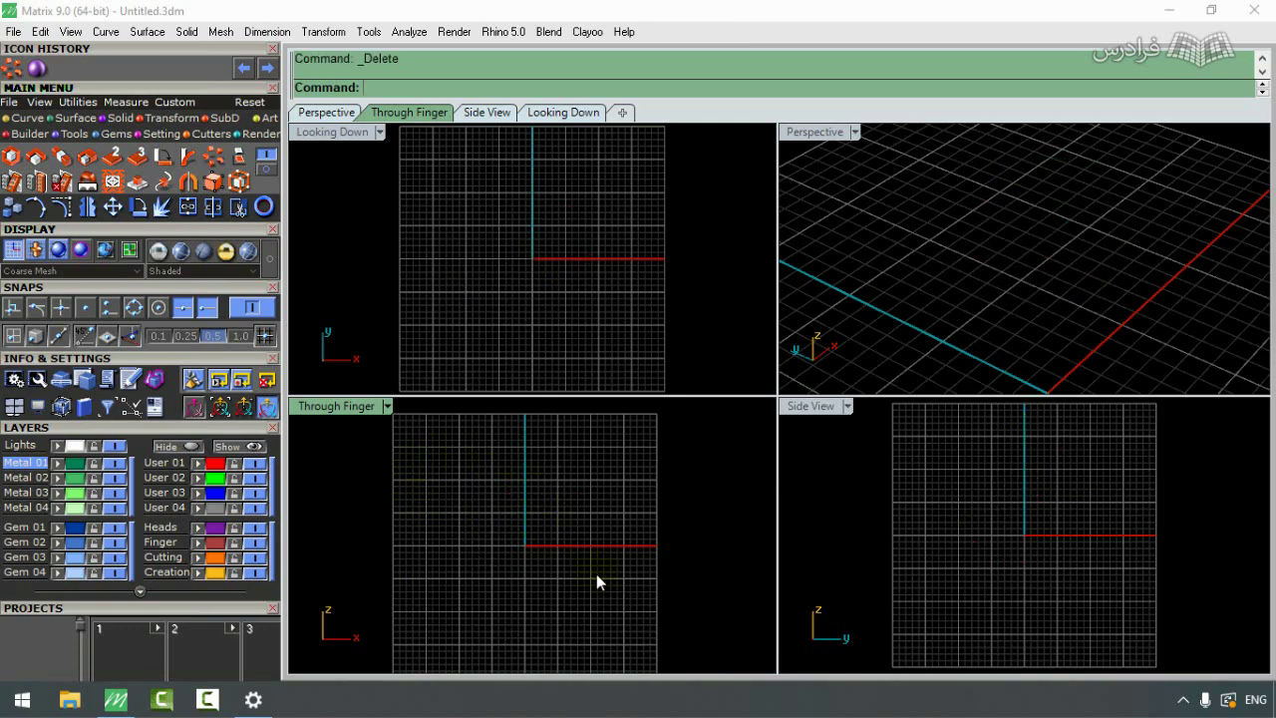
Step: Create a ring rail in Euro size 55
scroll(569, 378, "down", 3)
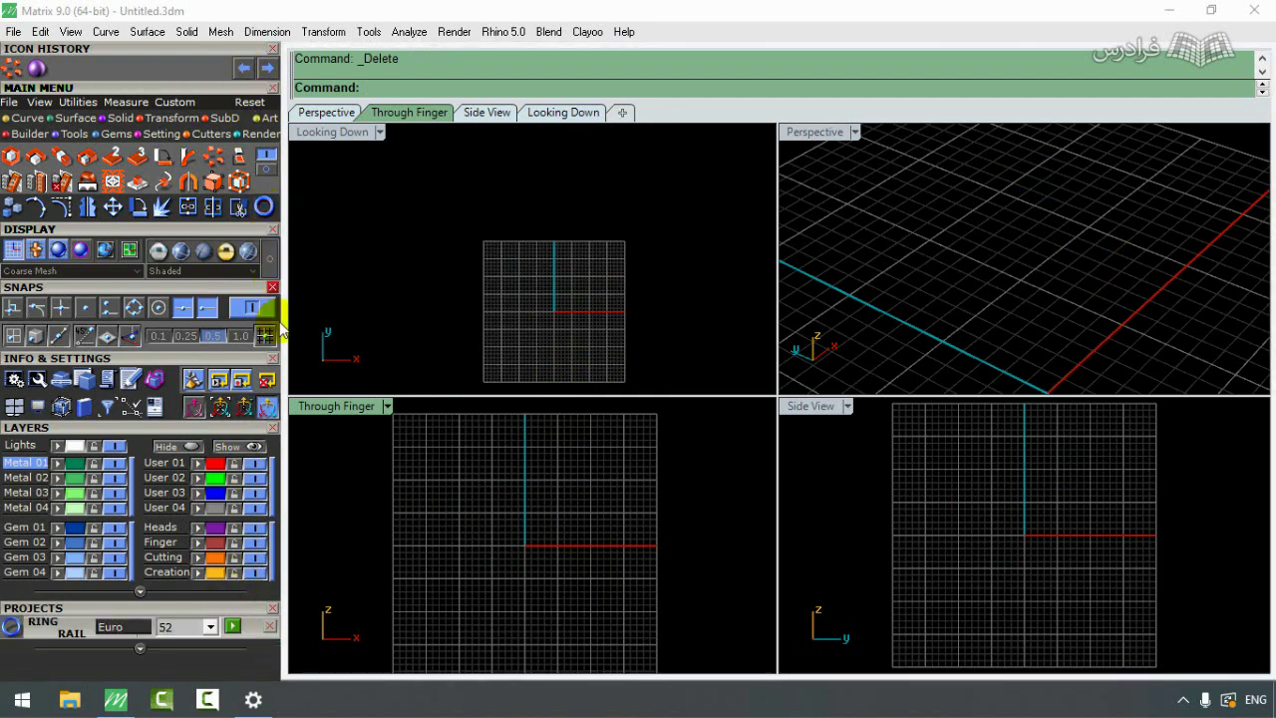
left_click(209, 626)
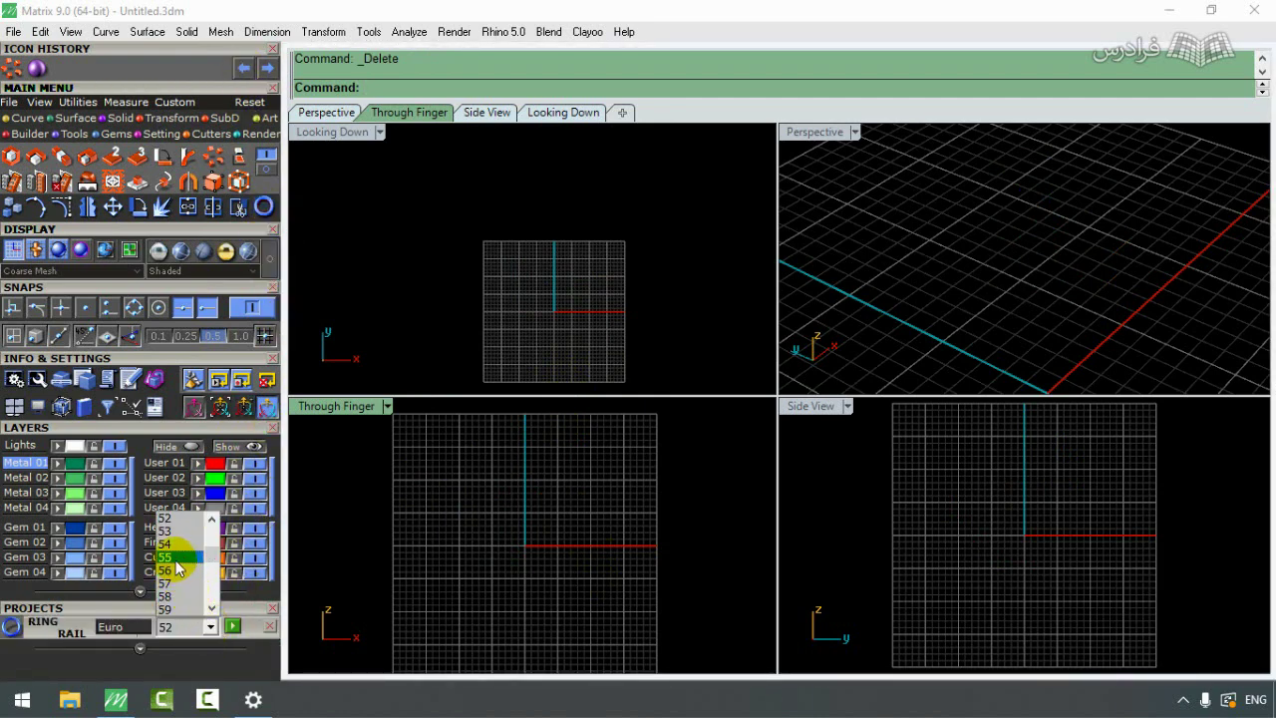
left_click(166, 556)
left_click(232, 626)
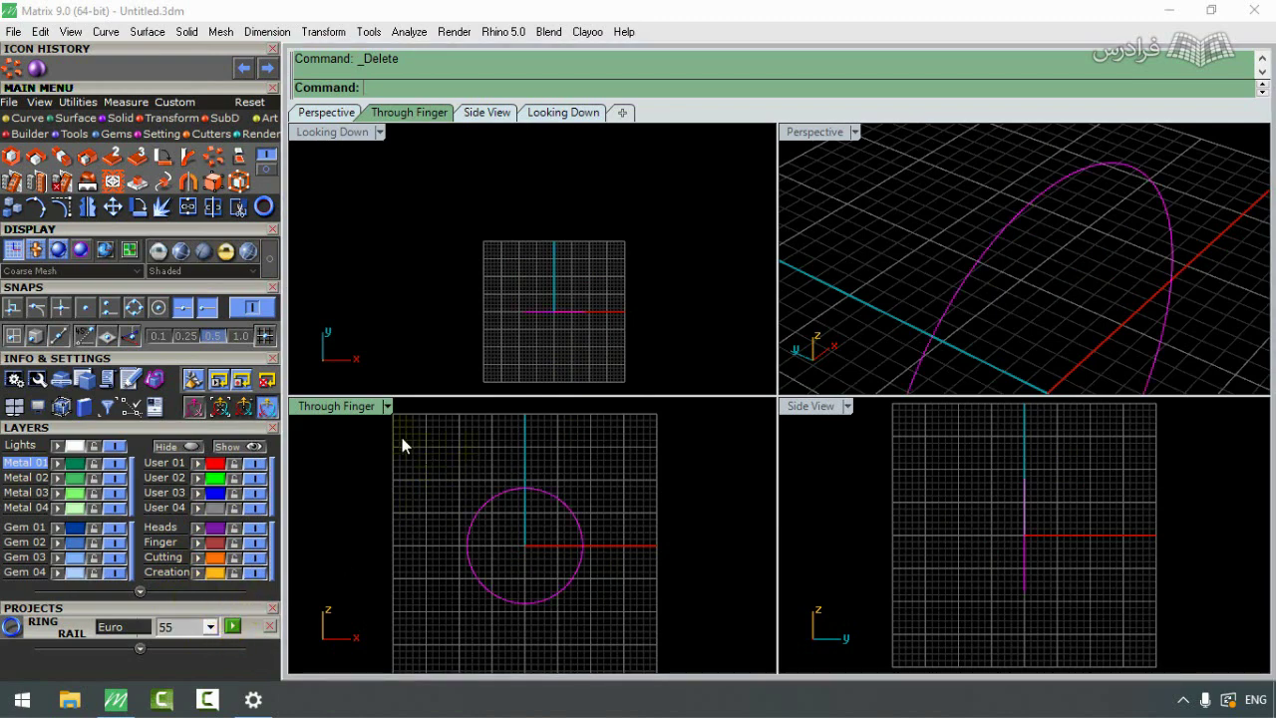
Step: Draw a freehand torus centred on the origin in the maximized Looking Down view
scroll(554, 307, "up", 5)
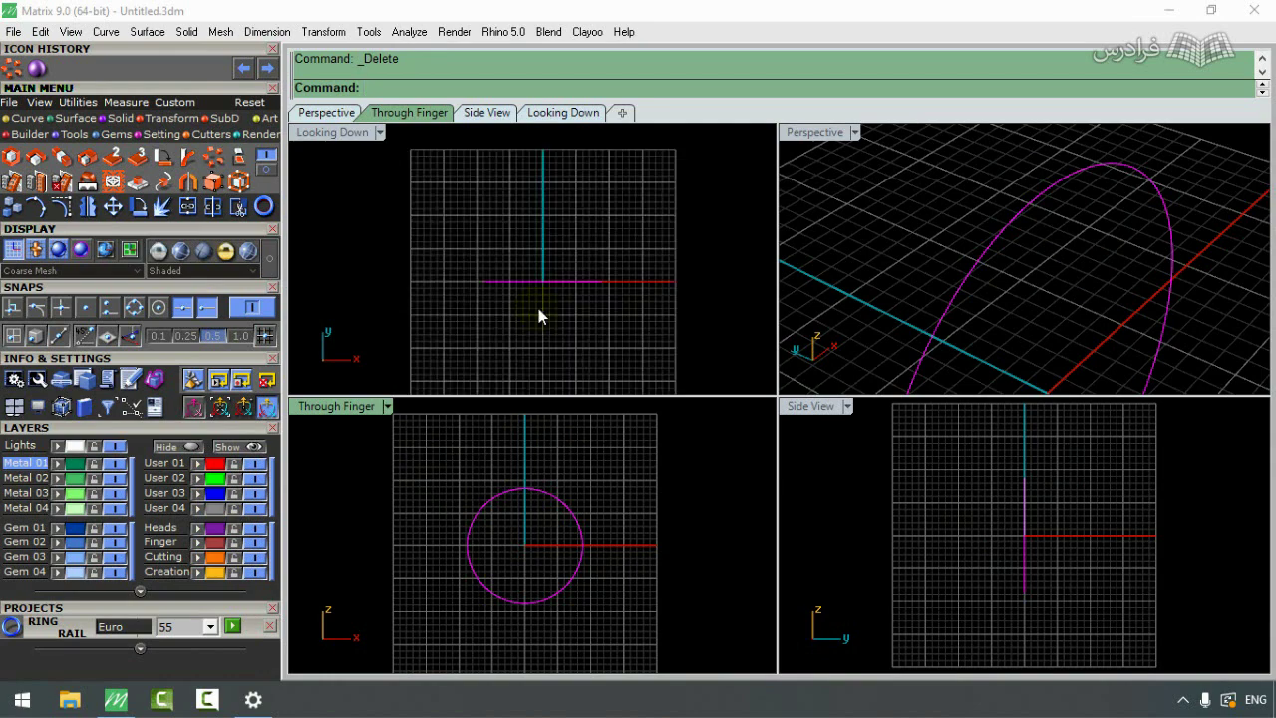
double_click(335, 133)
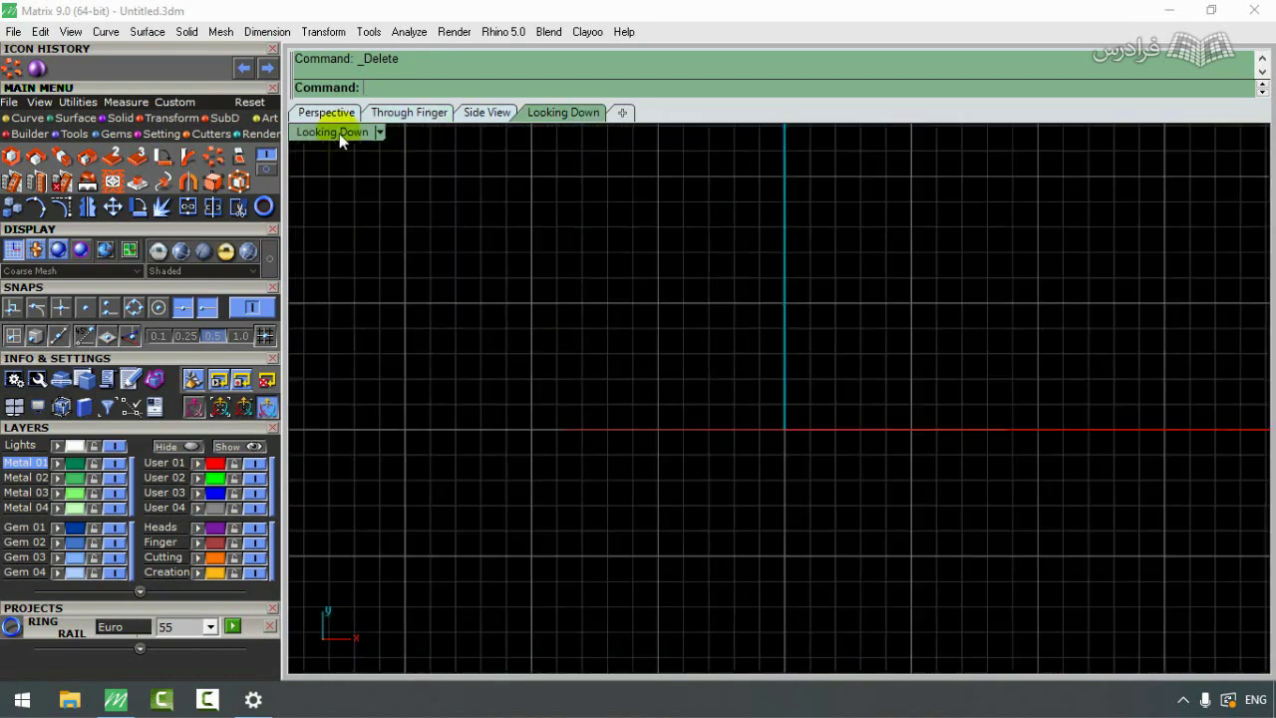
left_click(117, 118)
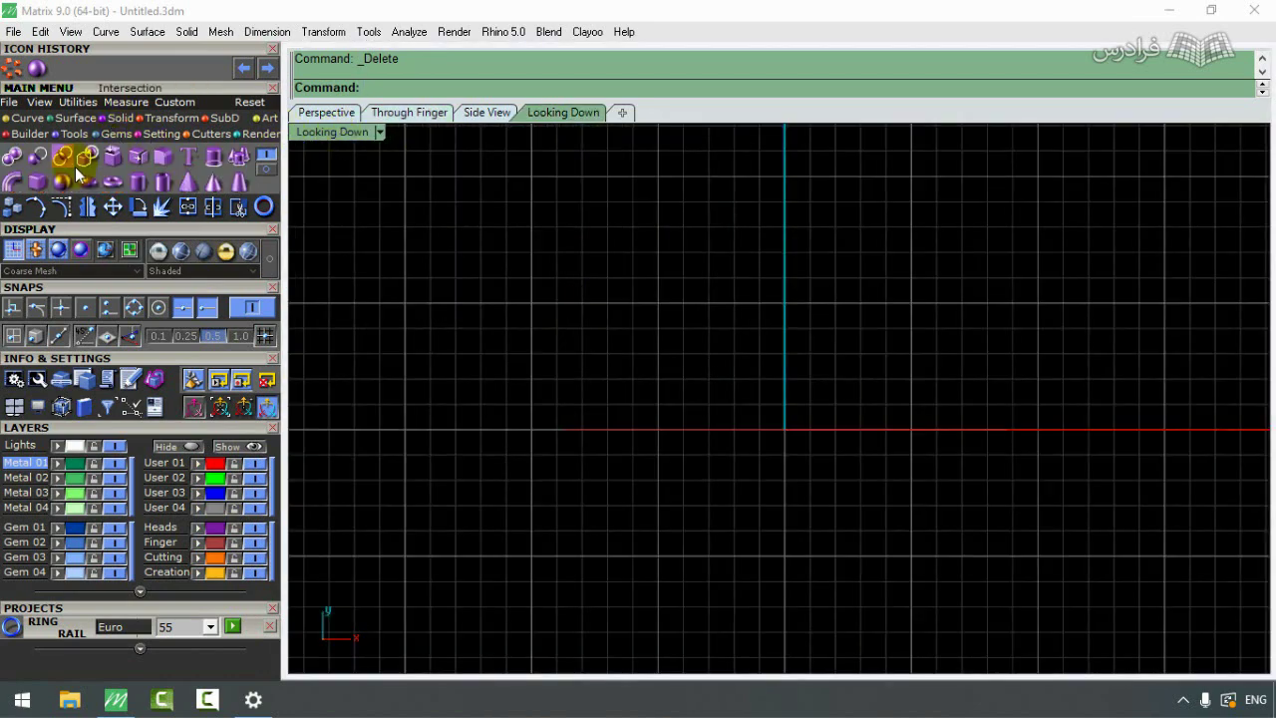
left_click(783, 430)
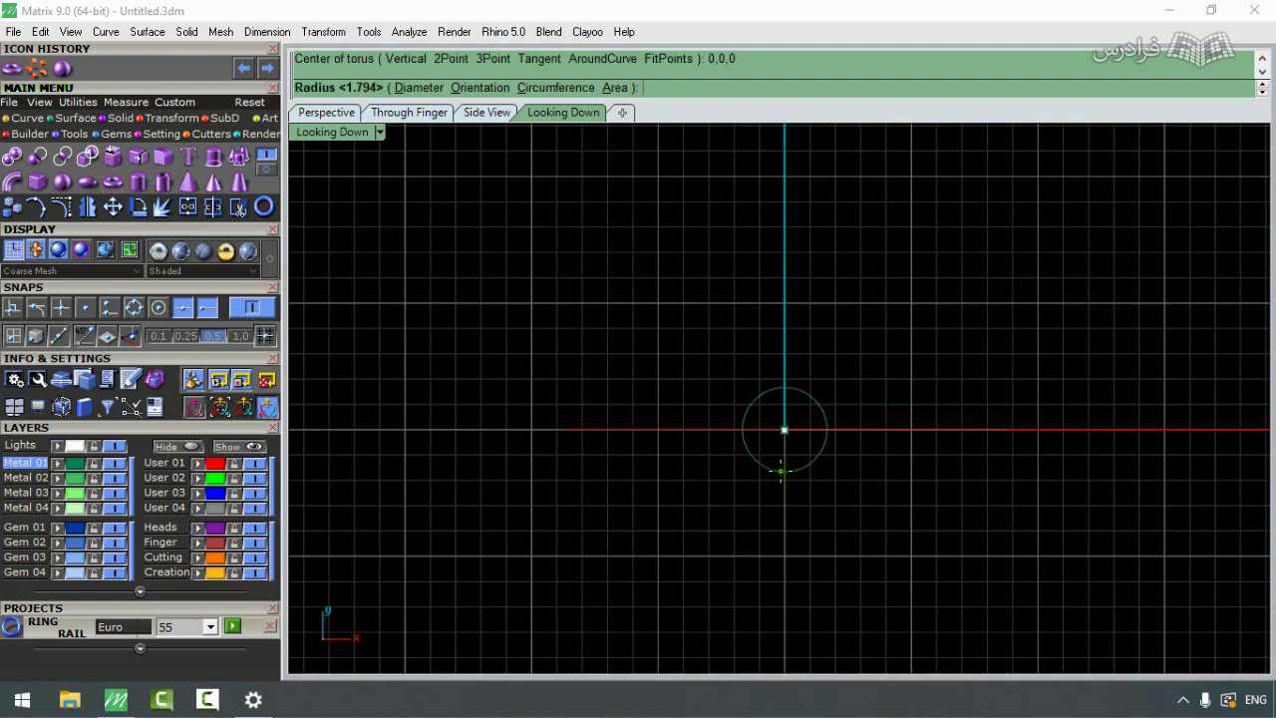
left_click(813, 491)
Step: Move the torus off the origin along positive Y and scale it down uniformly
left_click_drag(783, 367, 784, 292)
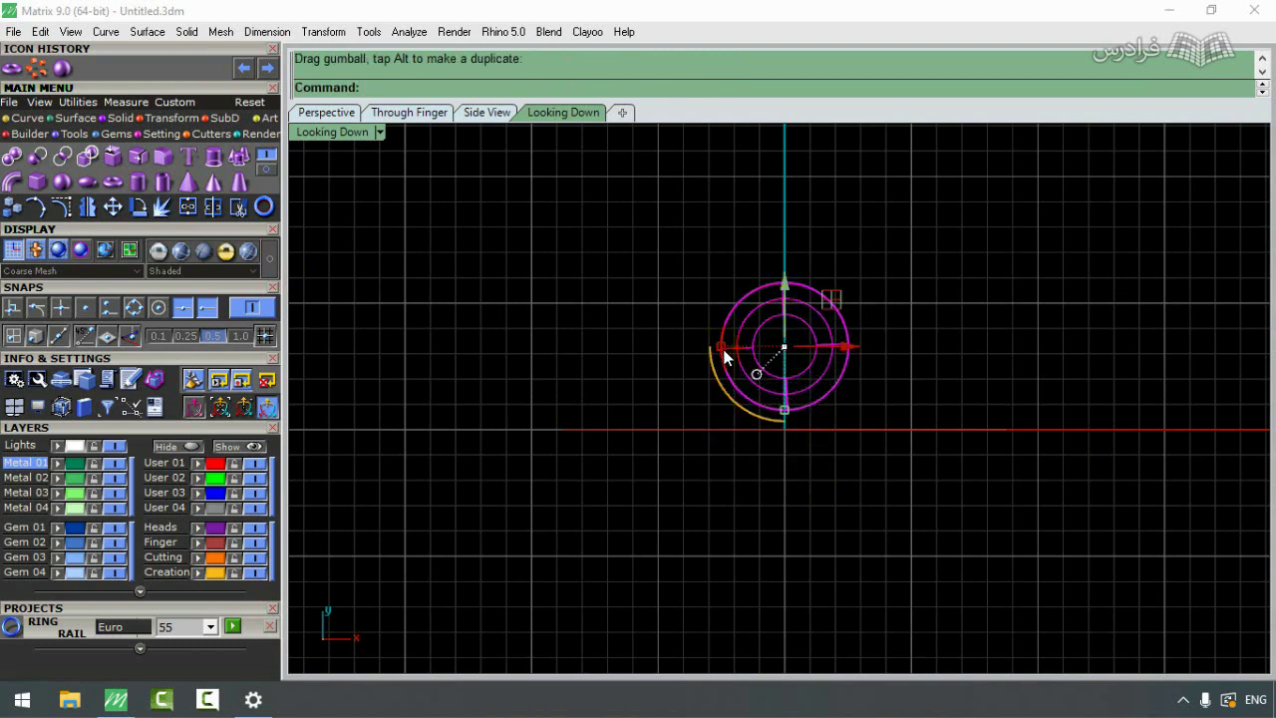
mouse_move(719, 345)
left_mouse_down()
mouse_move(747, 354)
mouse_move(739, 345)
left_mouse_up()
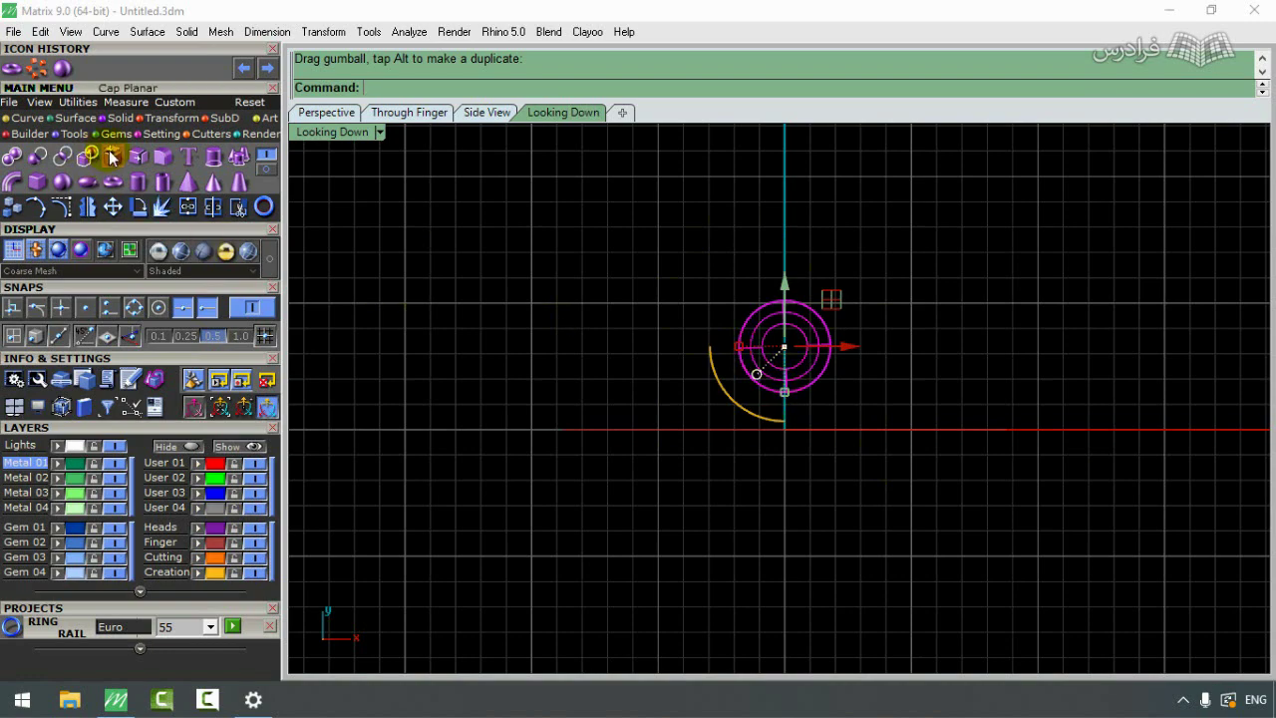
Step: Polar array the torus around 0,0,0 with 4 items filling 360 degrees
left_click(113, 118)
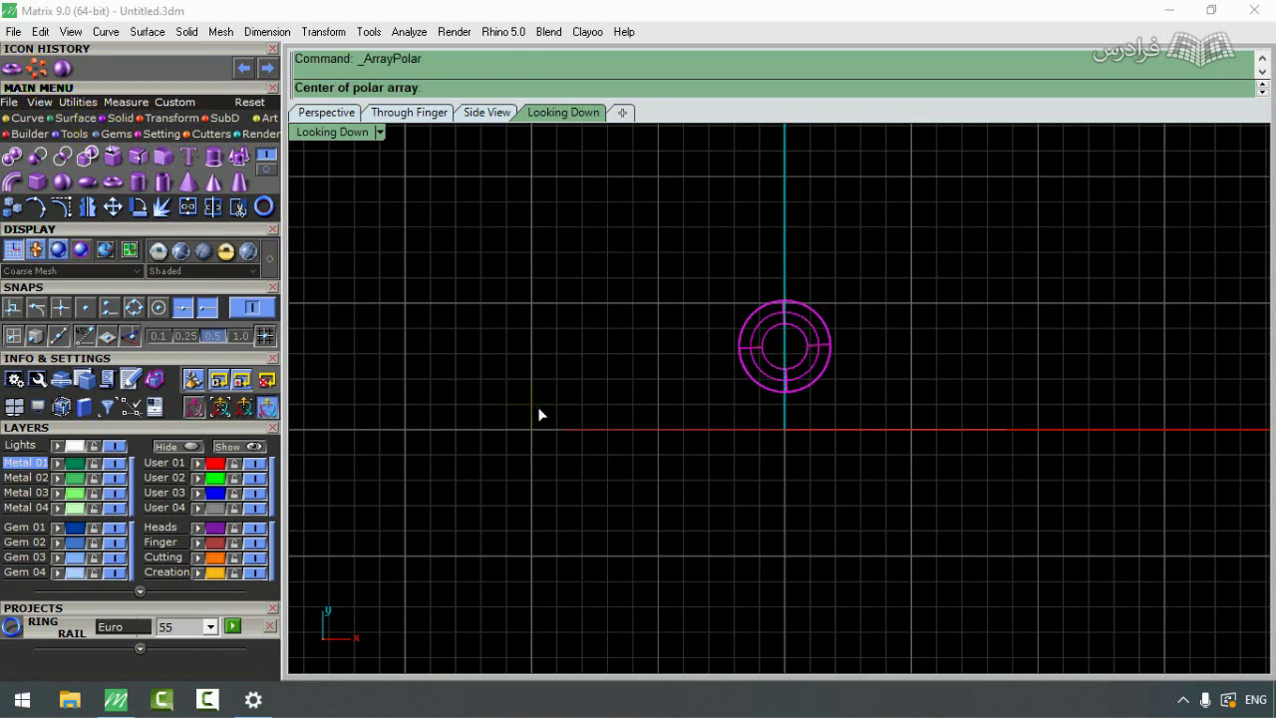
type("0,0,0")
key("Return")
type("4")
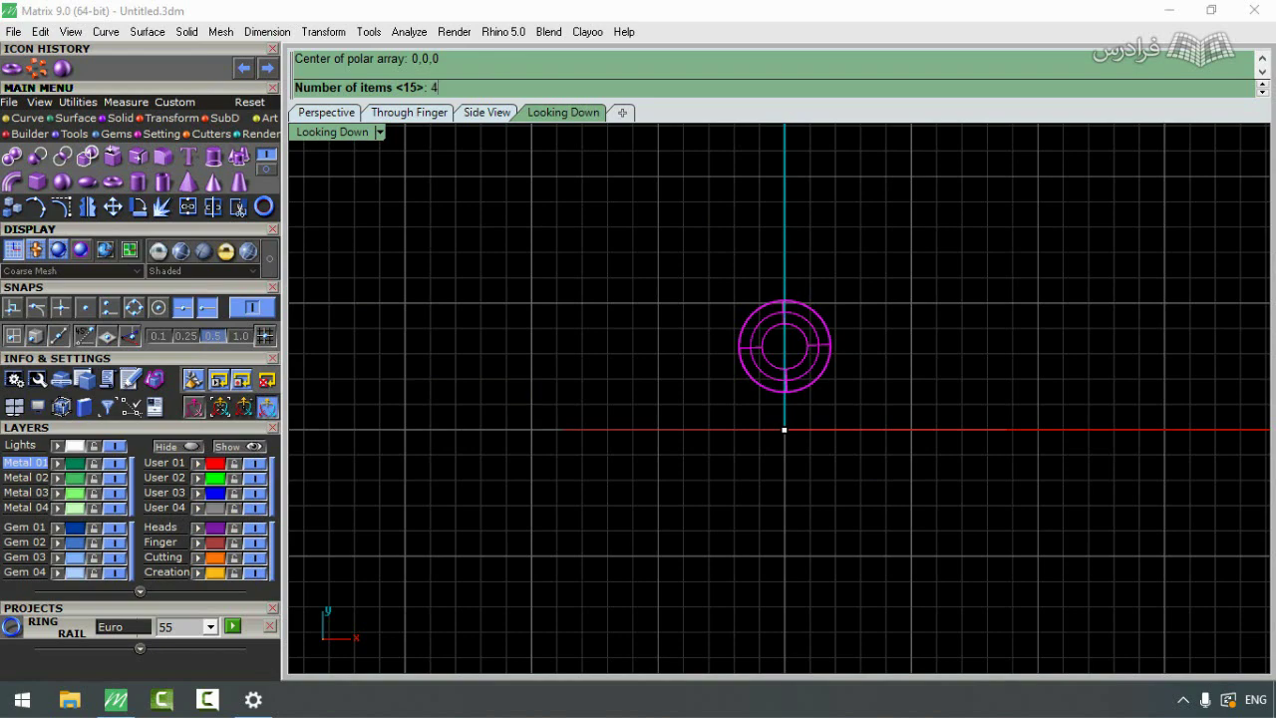
key("Return")
key("Return")
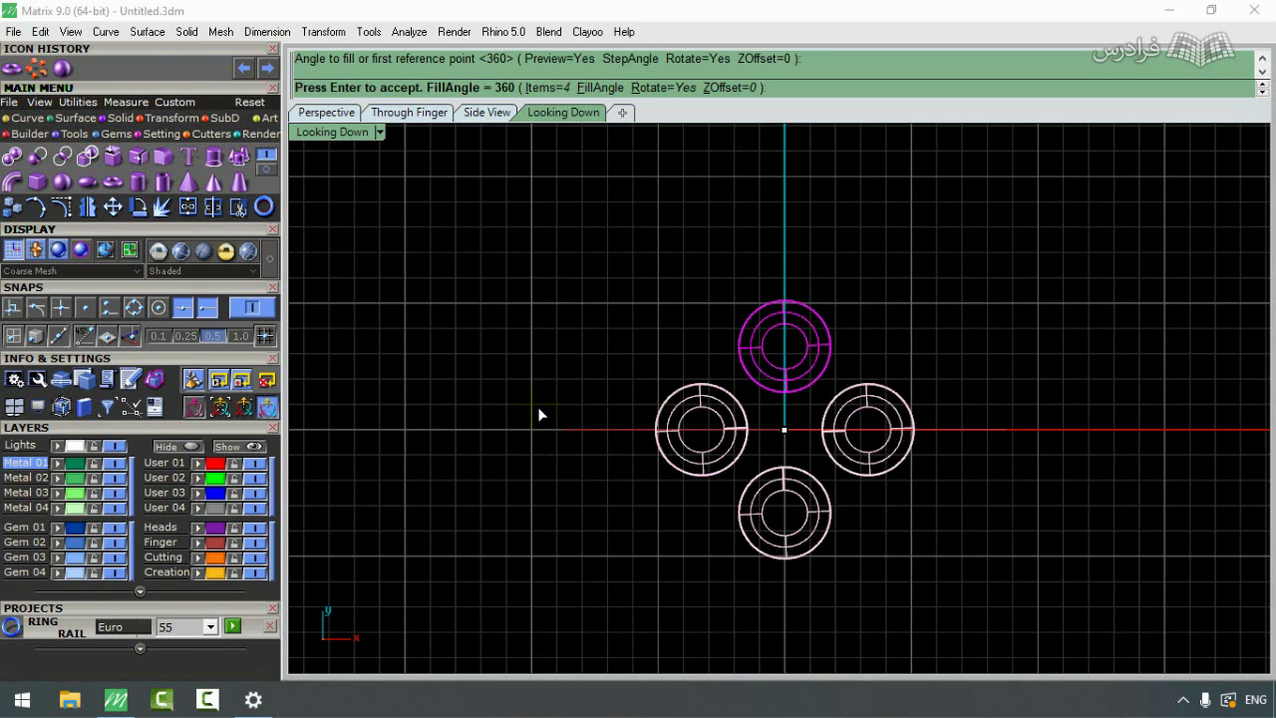
key("Return")
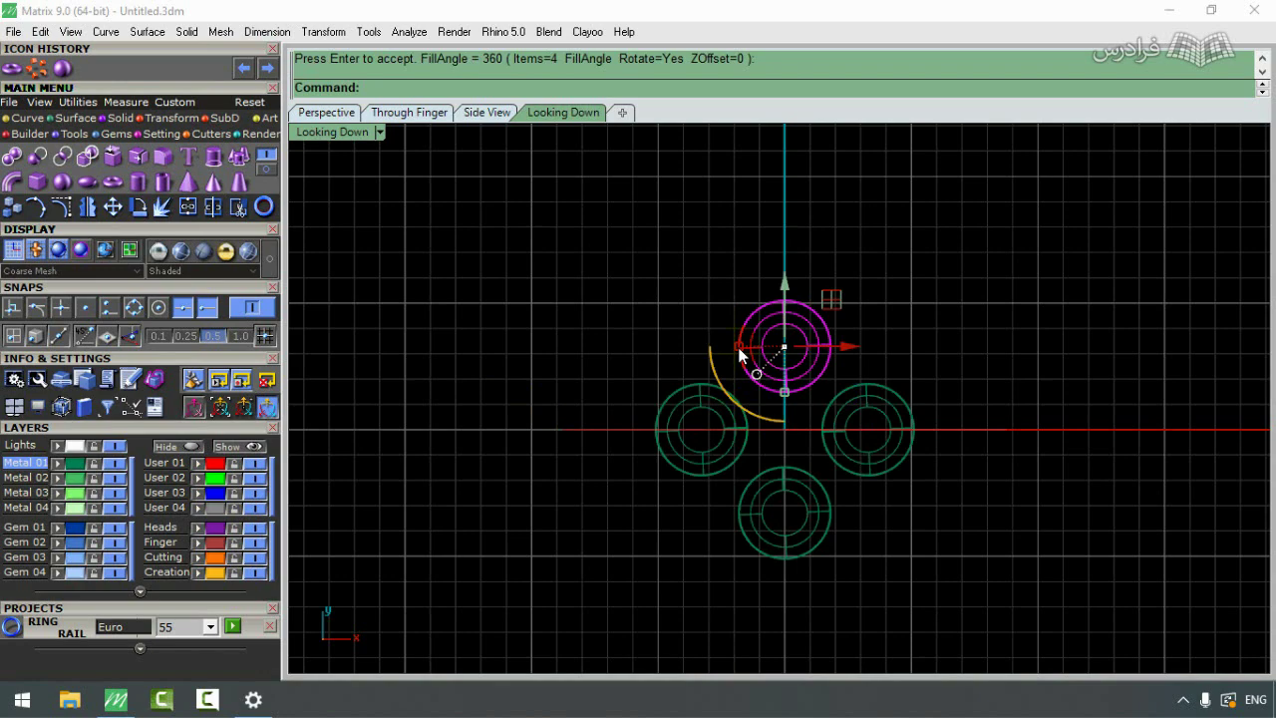
Step: Move the source torus closer to the origin and adjust its size so neighbouring tori slightly overlap, and deselect it
left_click_drag(737, 347, 732, 346)
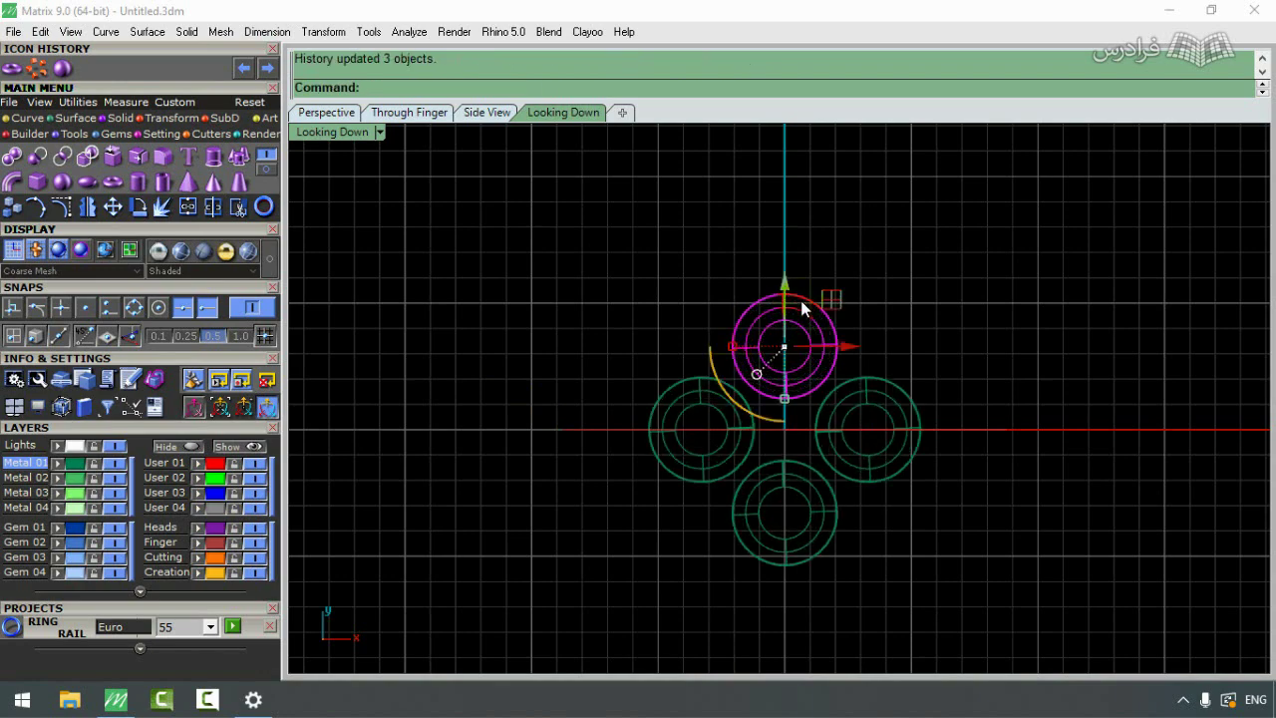
left_click_drag(786, 291, 787, 321)
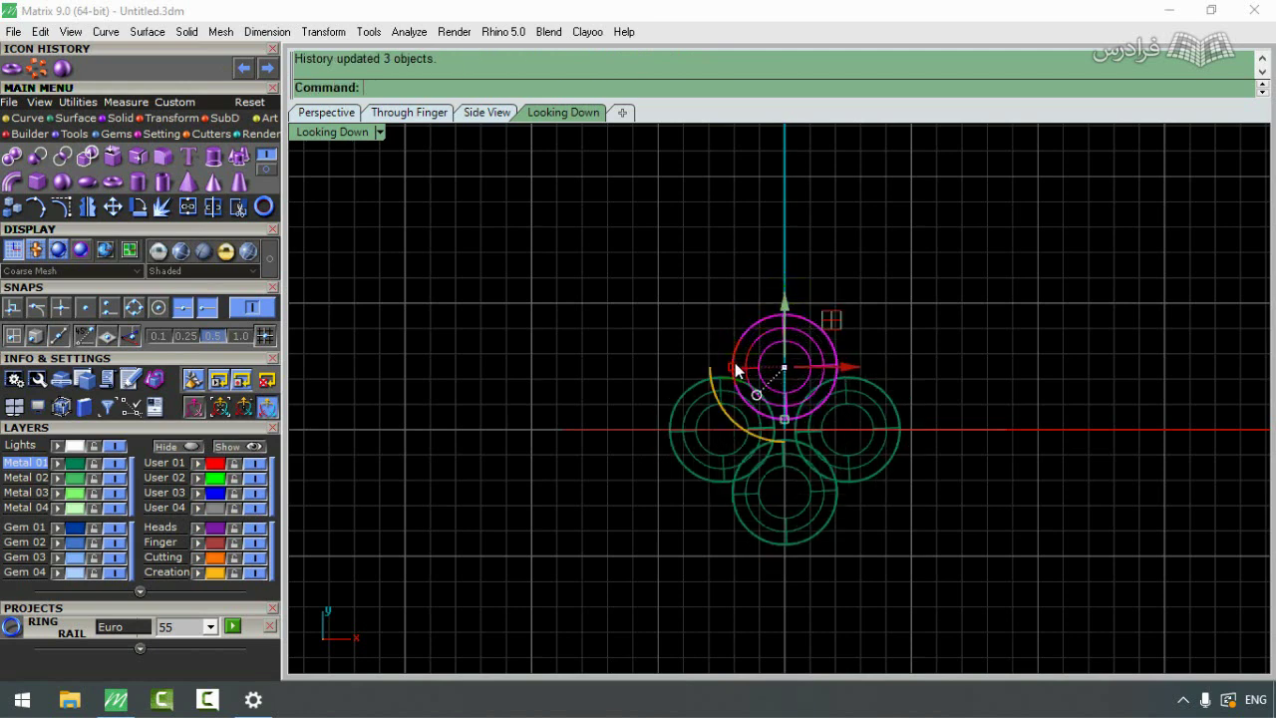
left_click_drag(734, 367, 743, 373)
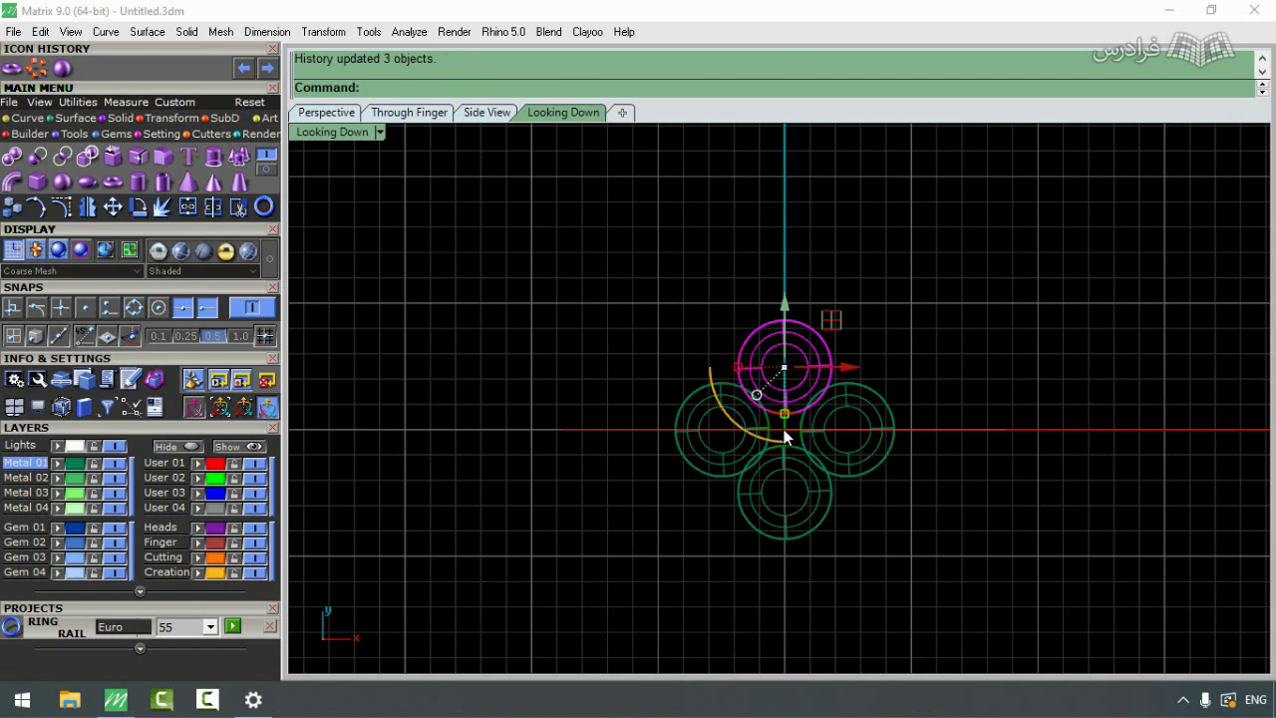
left_click(939, 329)
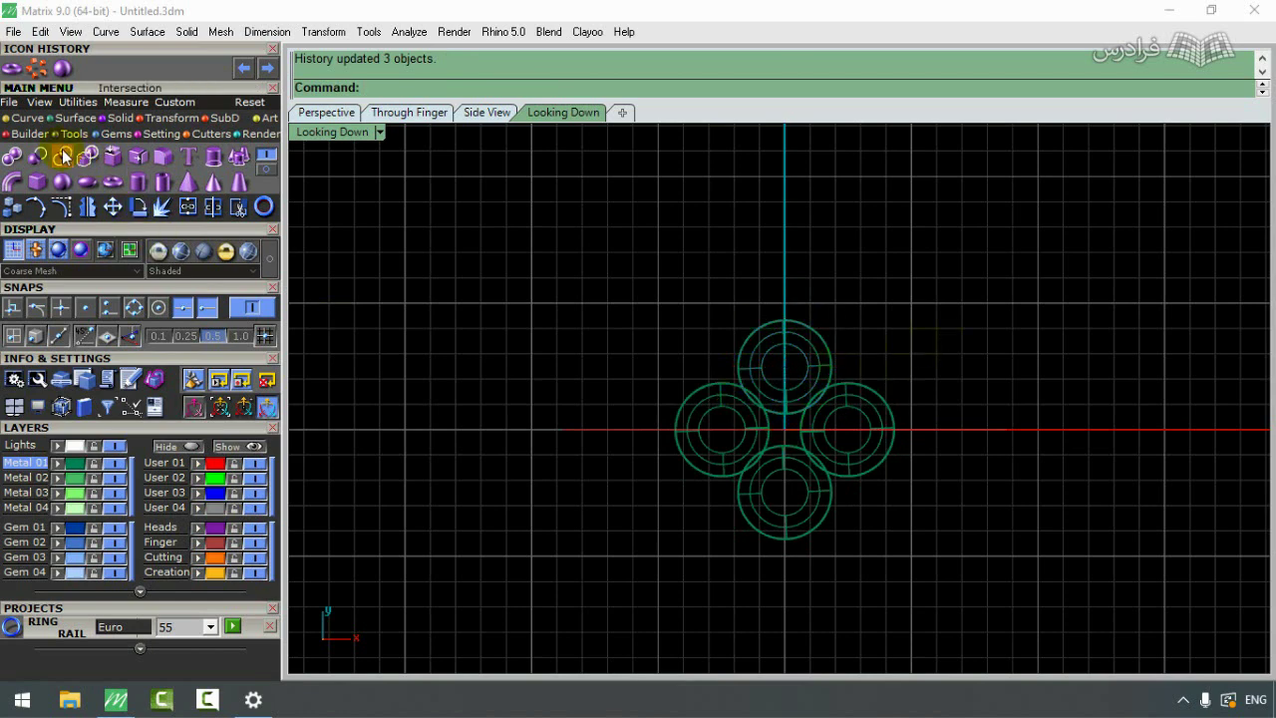
Step: Draw a freehand sphere centred on 0,0,0, large enough to overlap the inner edges of the four tori
left_click(62, 182)
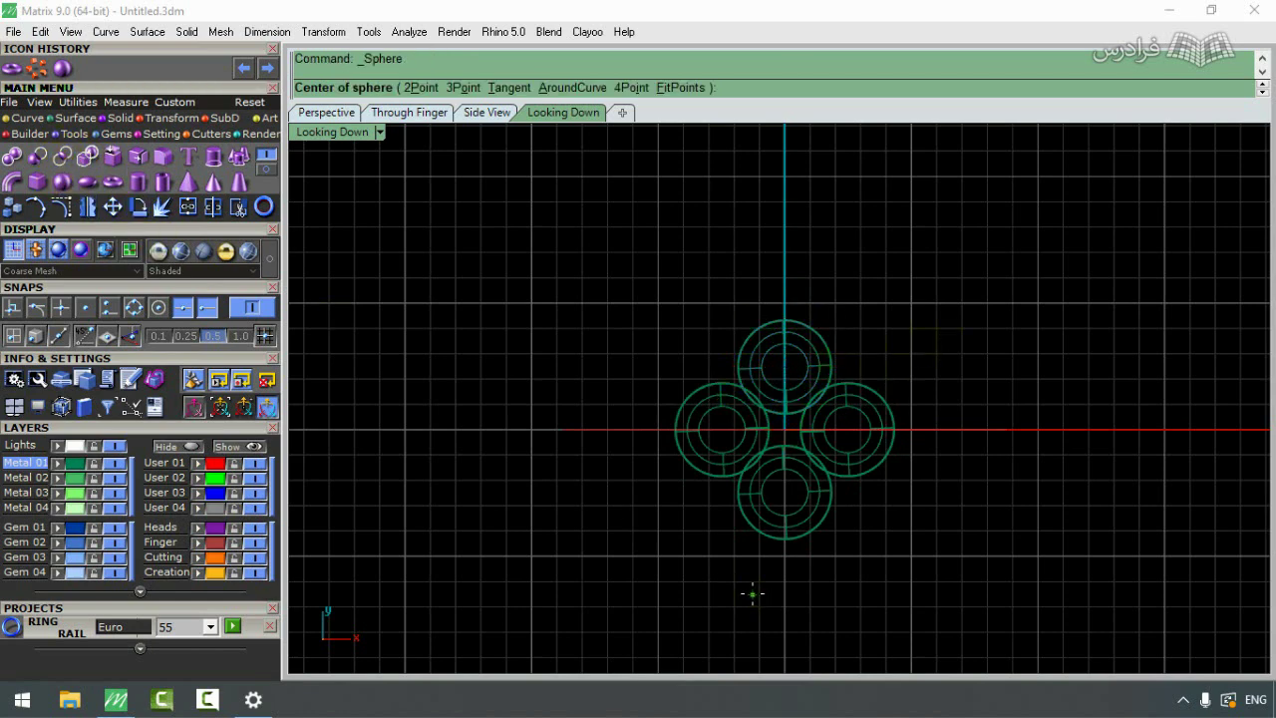
type("0")
key("Return")
scroll(803, 454, "up", 4)
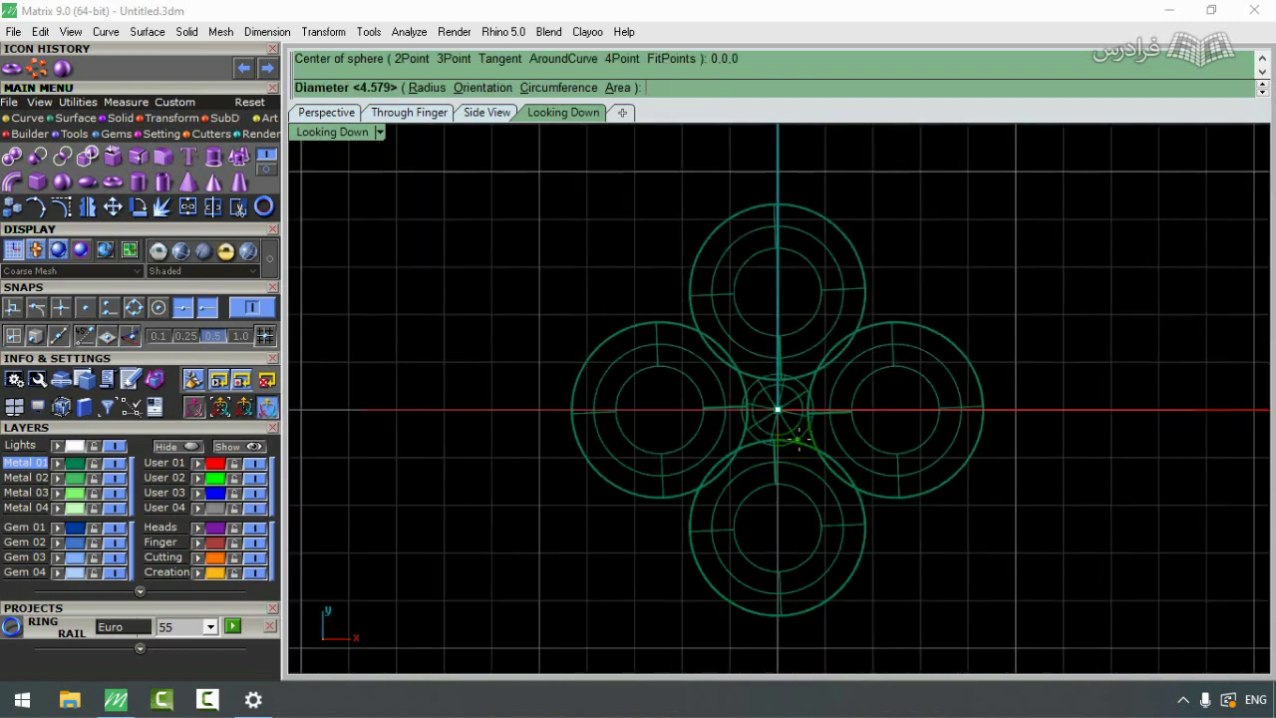
left_click(821, 444)
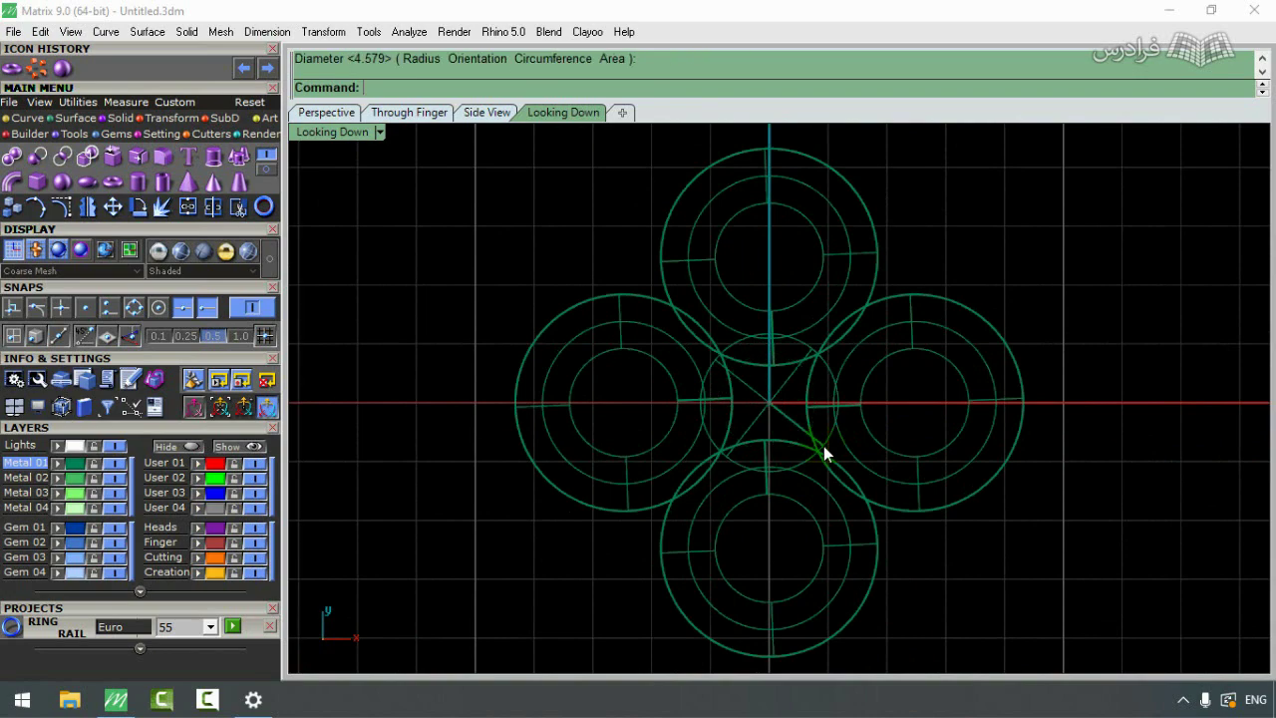
Step: Restore the four-view layout and rotate the source torus slightly in the Side View so its outer edge tilts downward
double_click(350, 131)
right_click_drag(957, 210, 1153, 307)
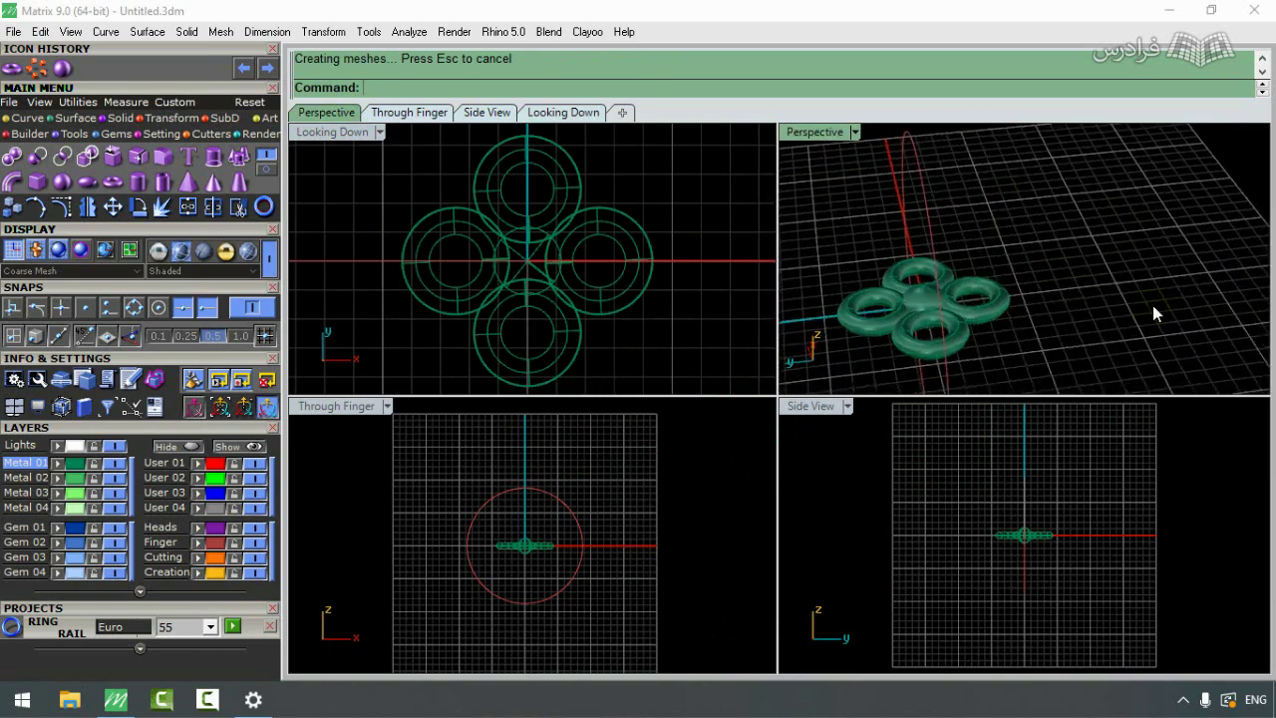
left_click(997, 298)
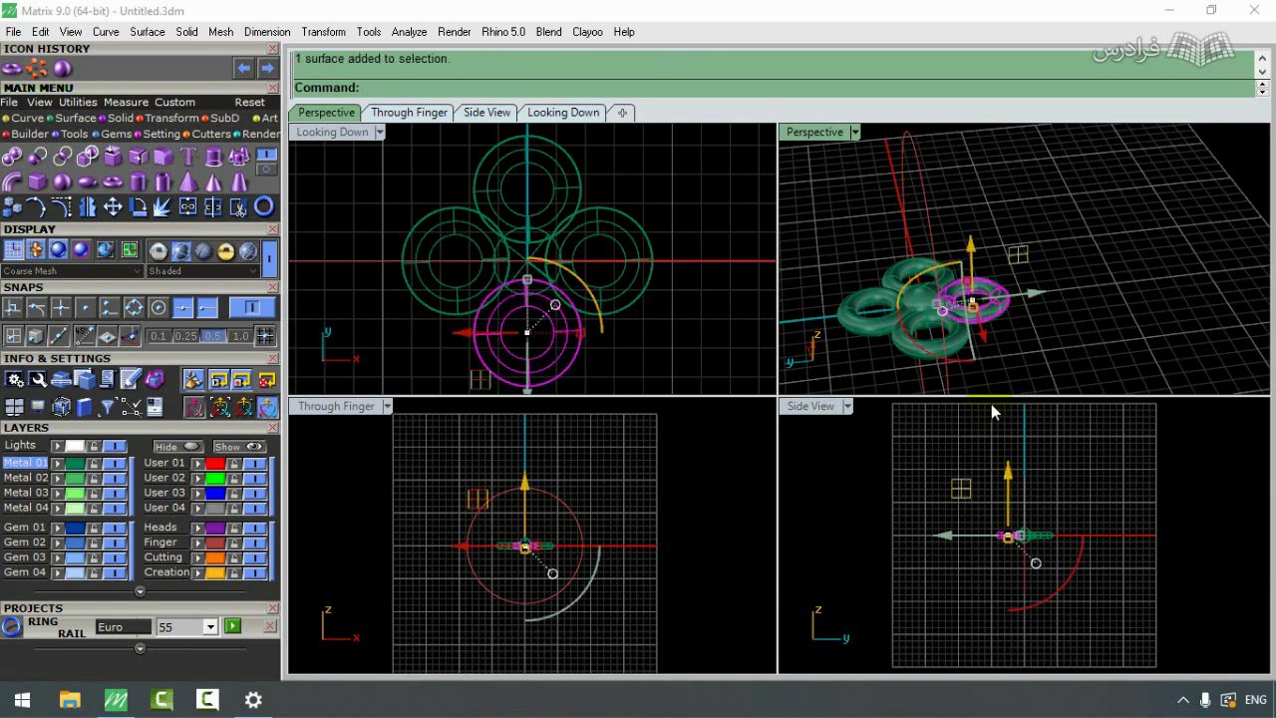
left_click(555, 171)
right_click_drag(1102, 264, 1136, 349)
scroll(1057, 478, "up", 5)
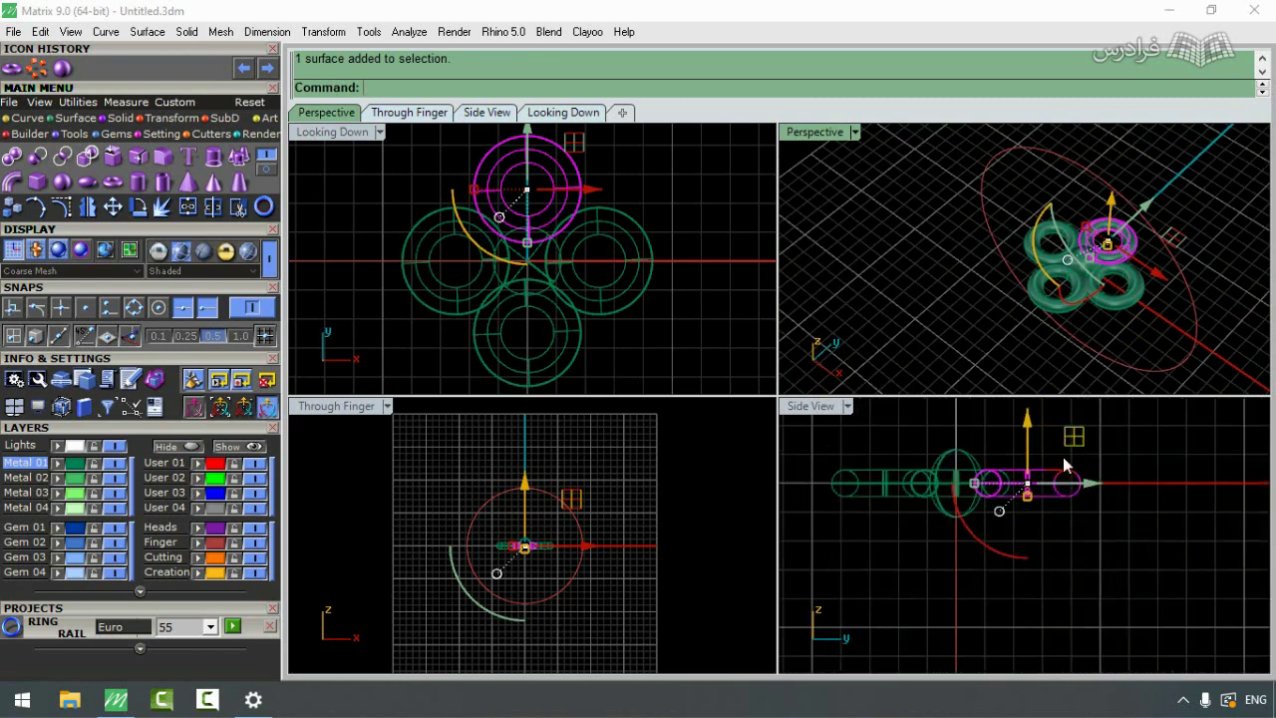
scroll(1060, 490, "up", 2)
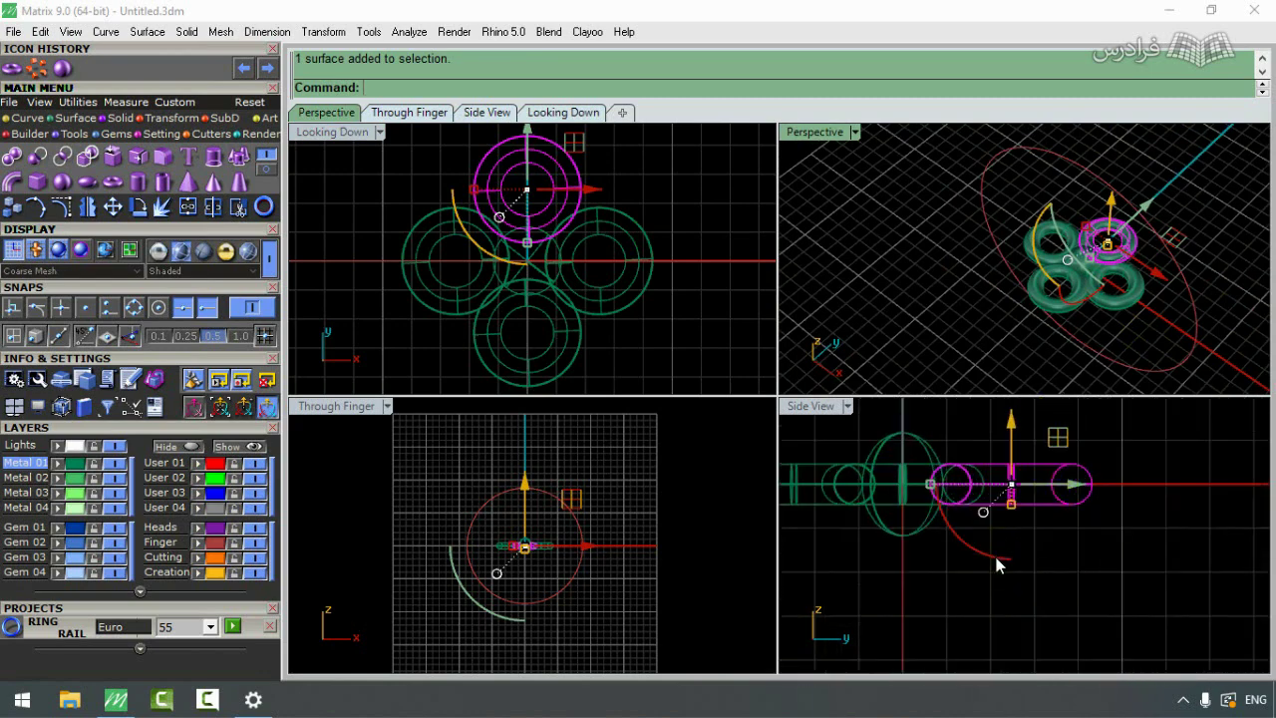
left_click_drag(997, 562, 987, 564)
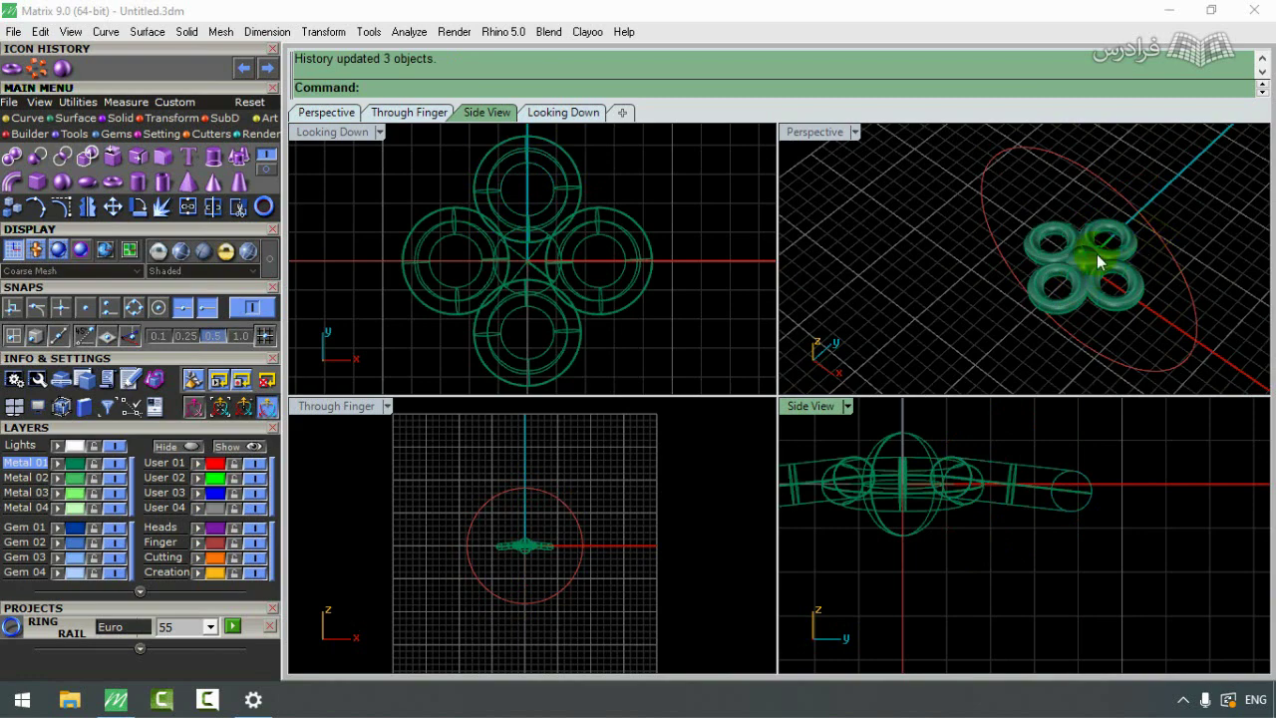
right_click_drag(1191, 251, 781, 185)
Step: Try moving the four tori and sphere up to the top of the finger rail, undo the move, and deselect them
scroll(999, 442, "down", 3)
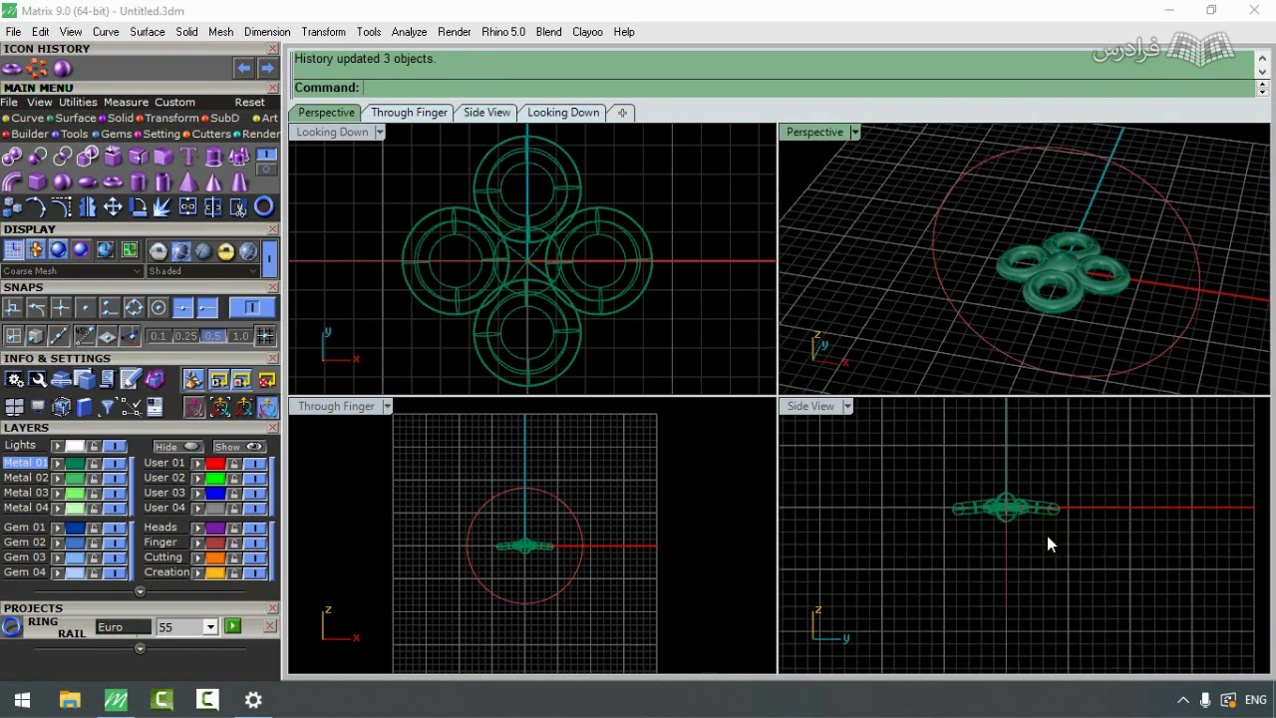
left_click_drag(919, 472, 1047, 536)
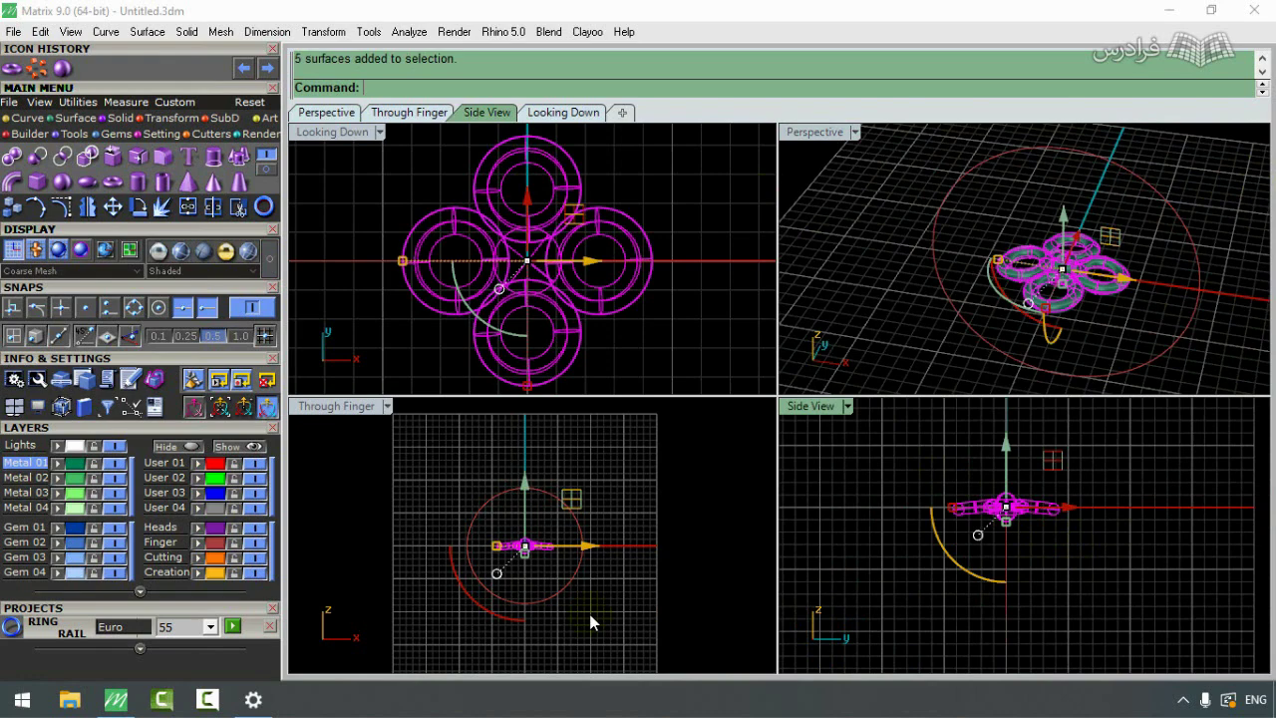
scroll(525, 548, "up", 2)
key("alt")
left_click_drag(529, 509, 532, 430)
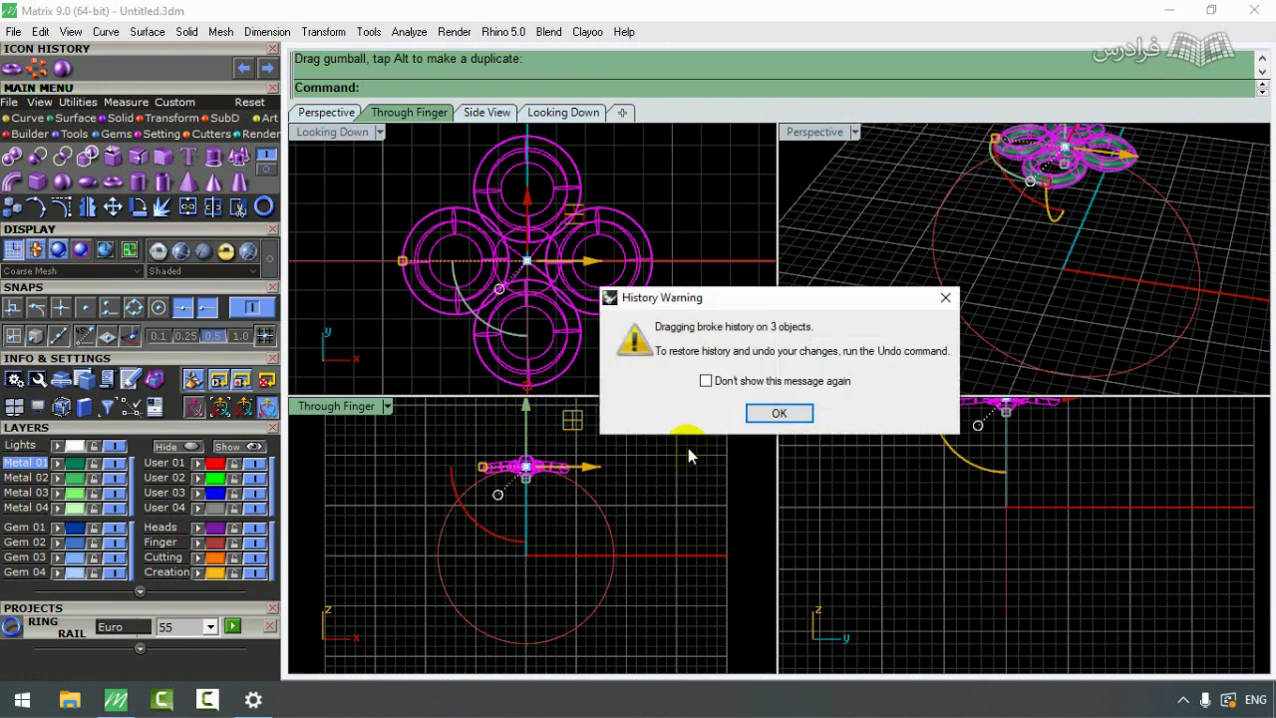
key("Return")
scroll(556, 523, "up", 2)
scroll(558, 516, "up", 2)
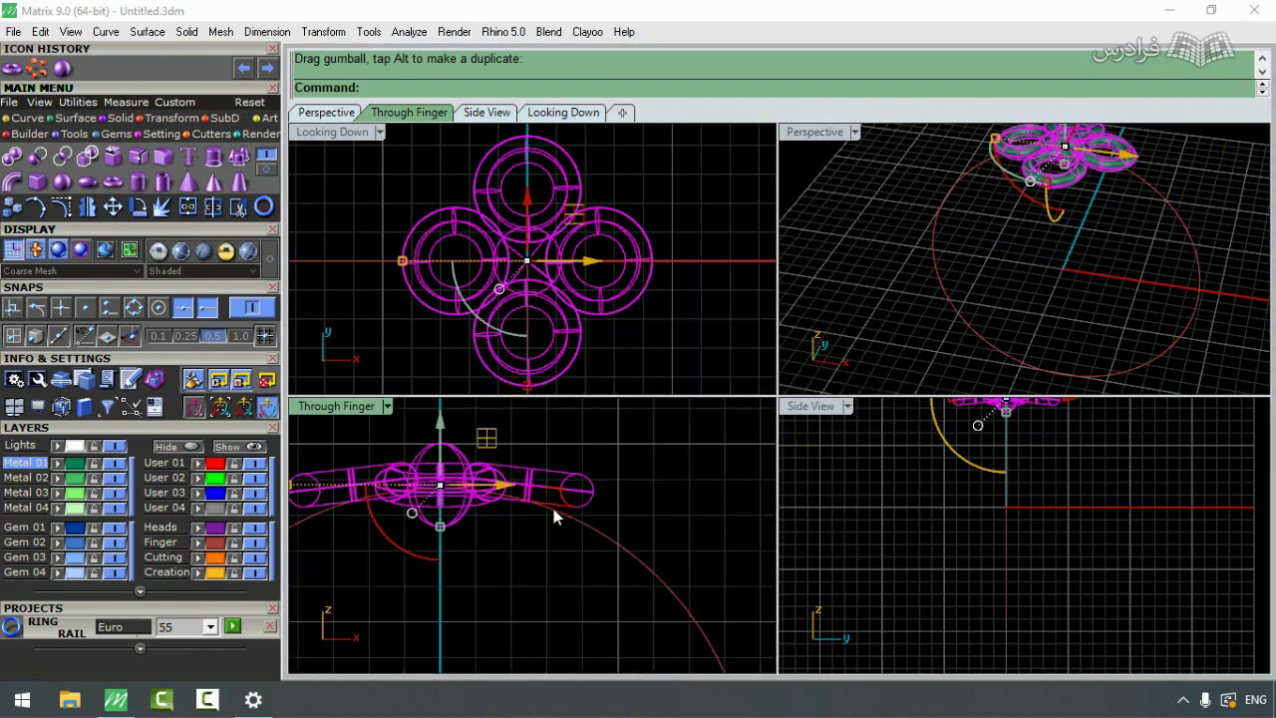
scroll(503, 473, "down", 2)
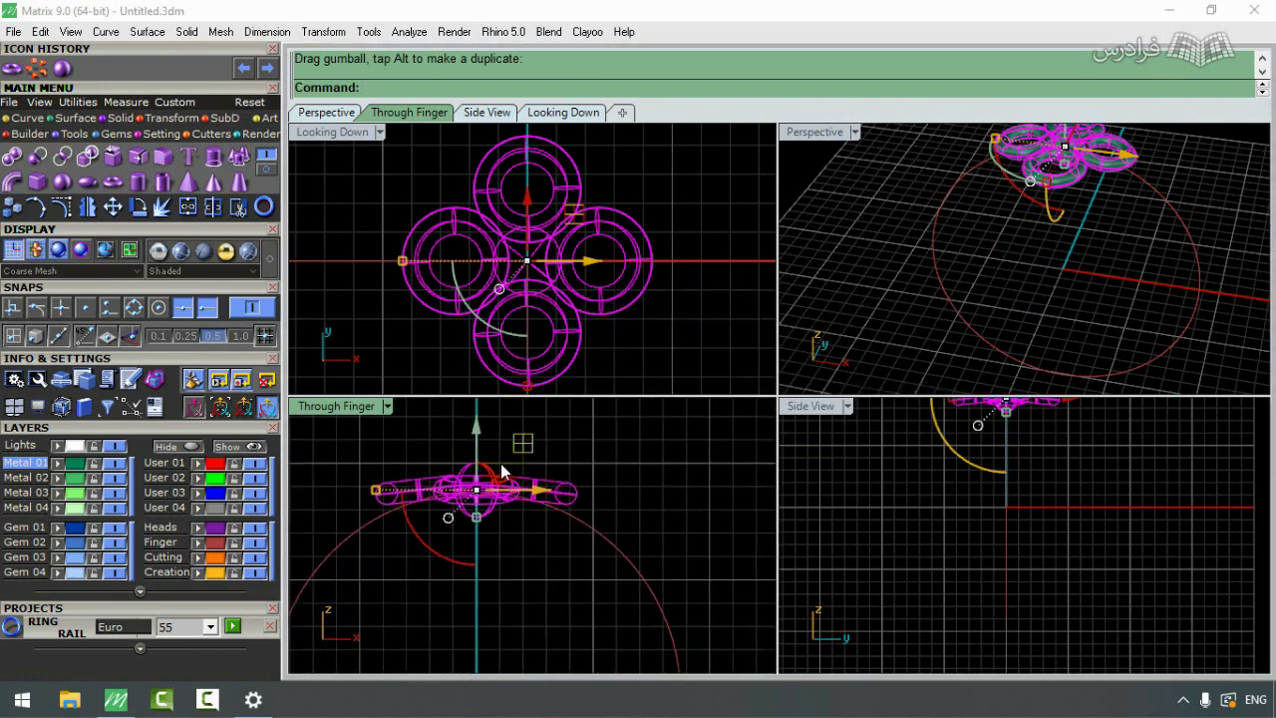
key("ctrl+z")
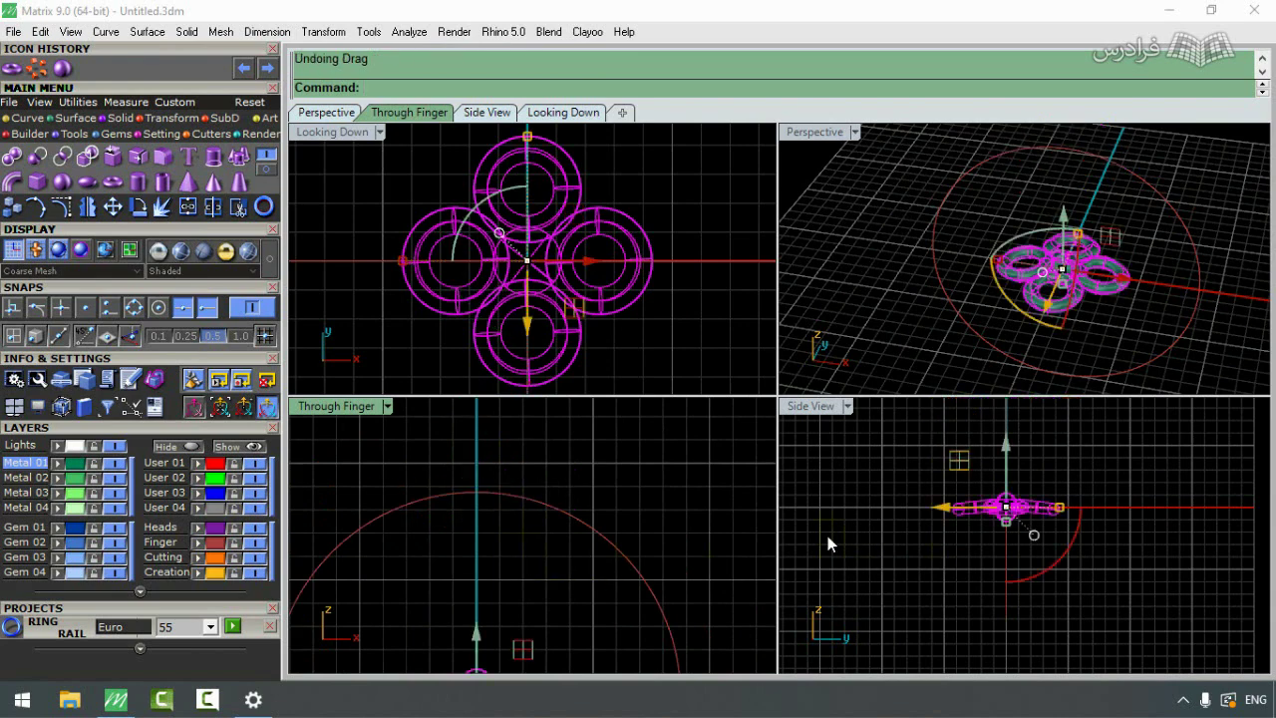
left_click(938, 542)
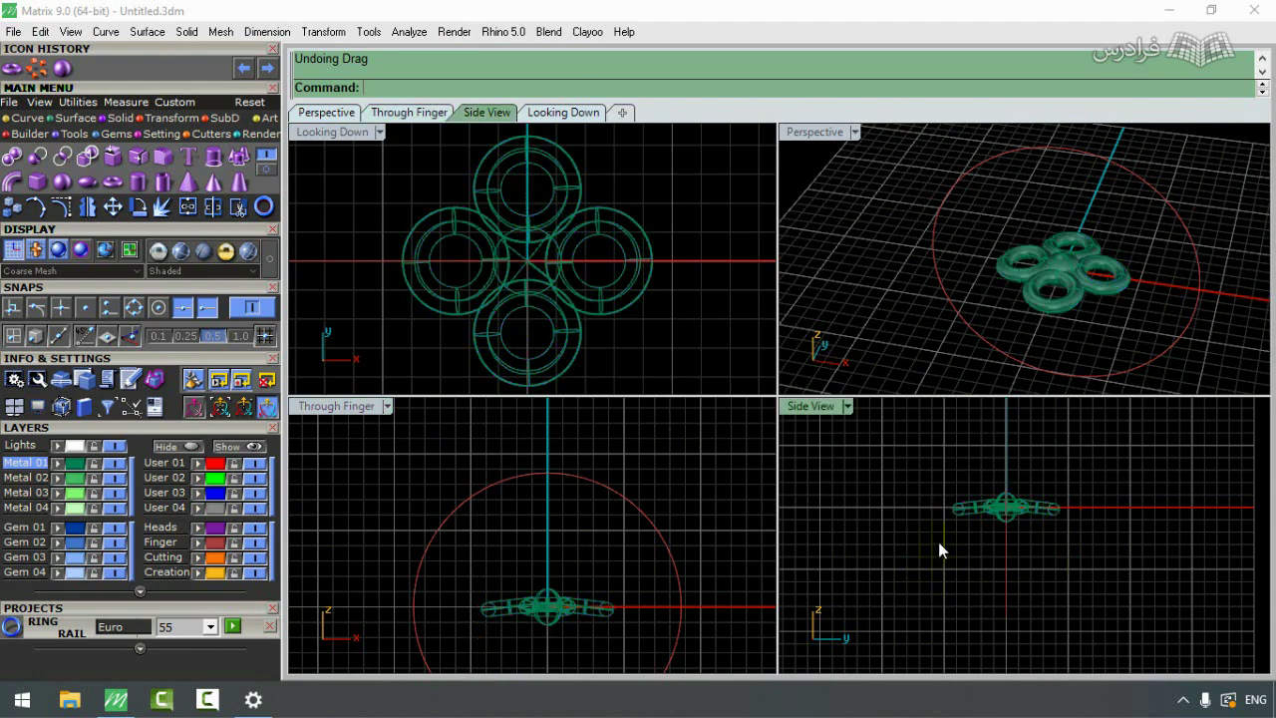
Step: Tilt the source torus's outer edge slightly further downward in the Side View and deselect it
left_click(1037, 512)
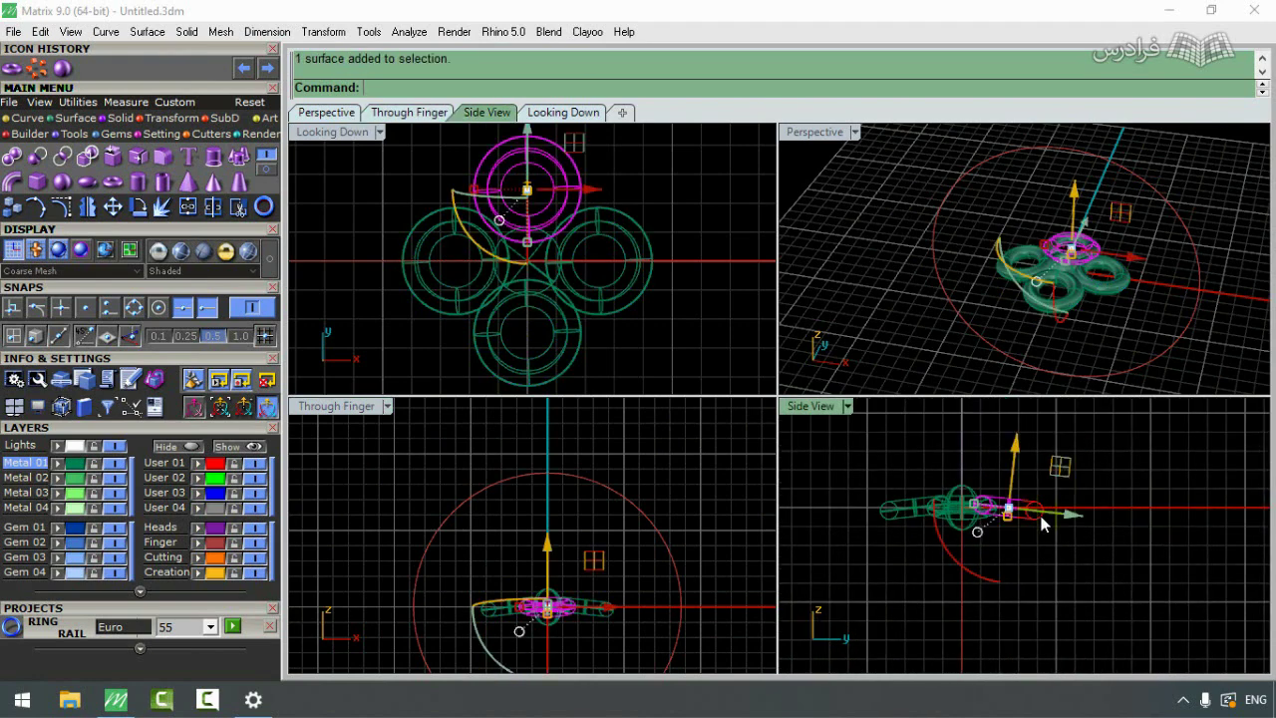
scroll(1049, 532, "up", 4)
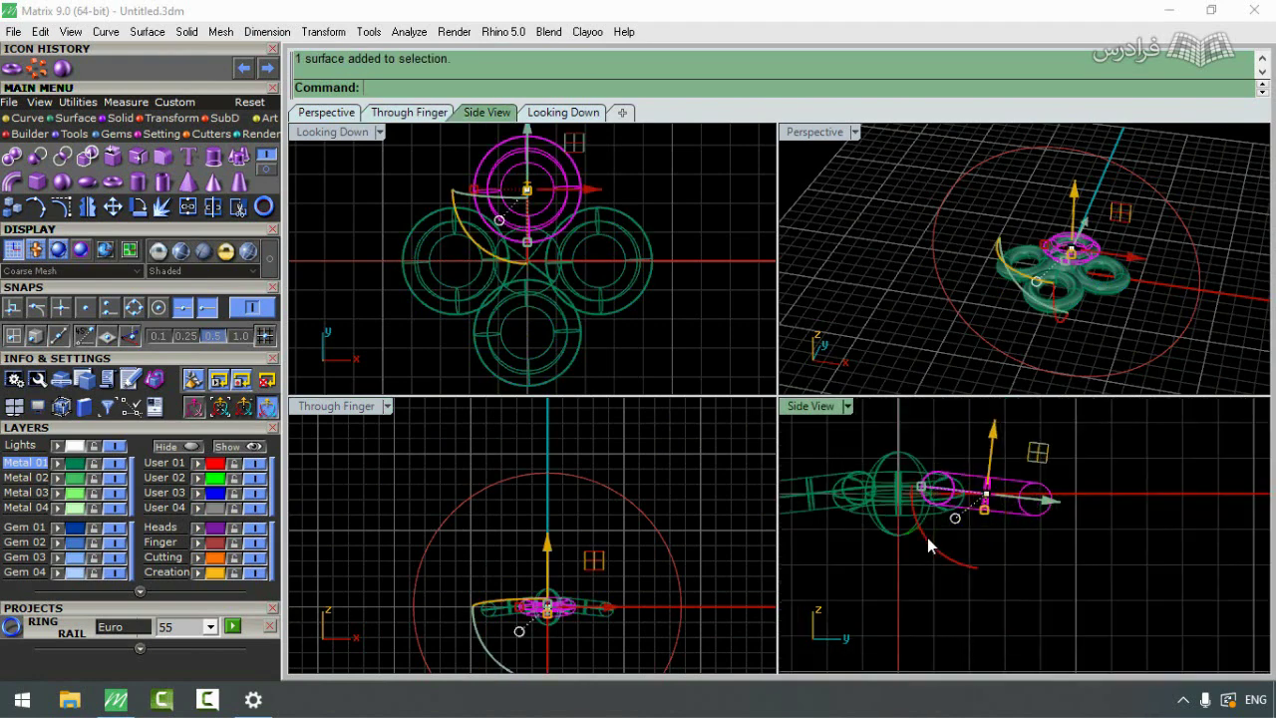
left_click_drag(925, 550, 935, 558)
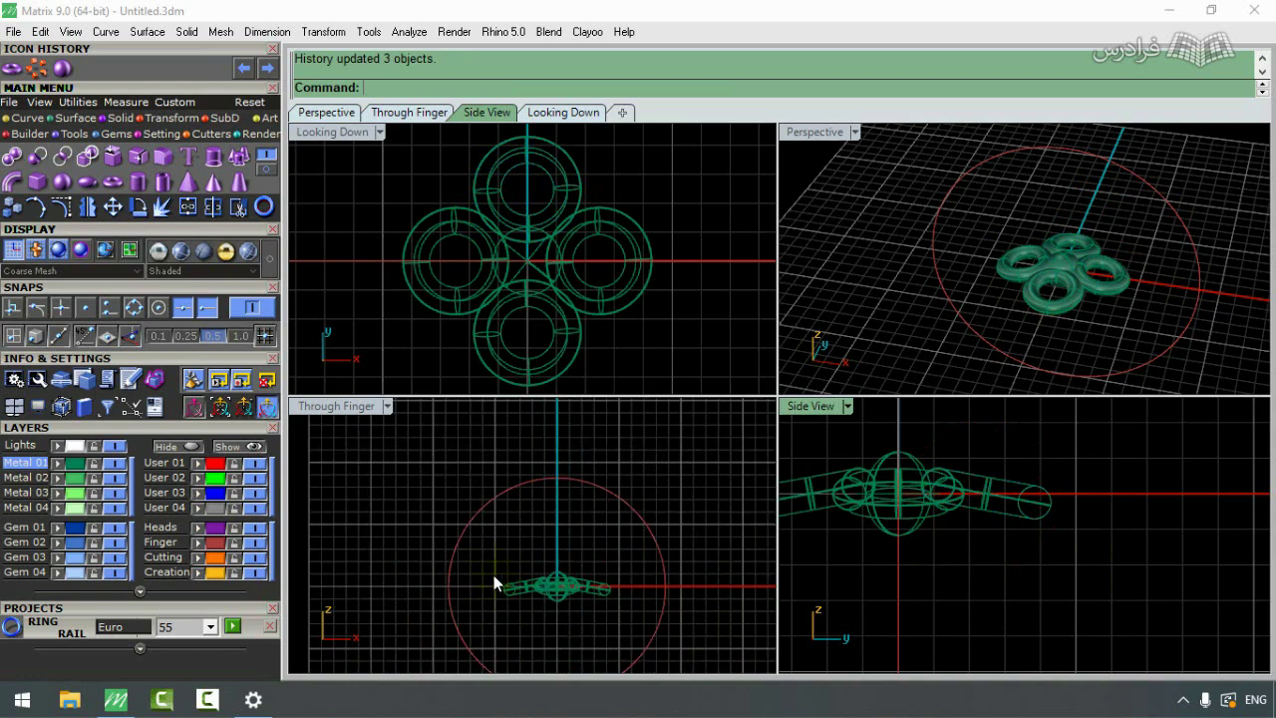
Step: Move the four tori and sphere together up to the top of the finger rail in the Through Finger view
left_click_drag(484, 470, 618, 625)
left_click_drag(555, 537, 566, 419)
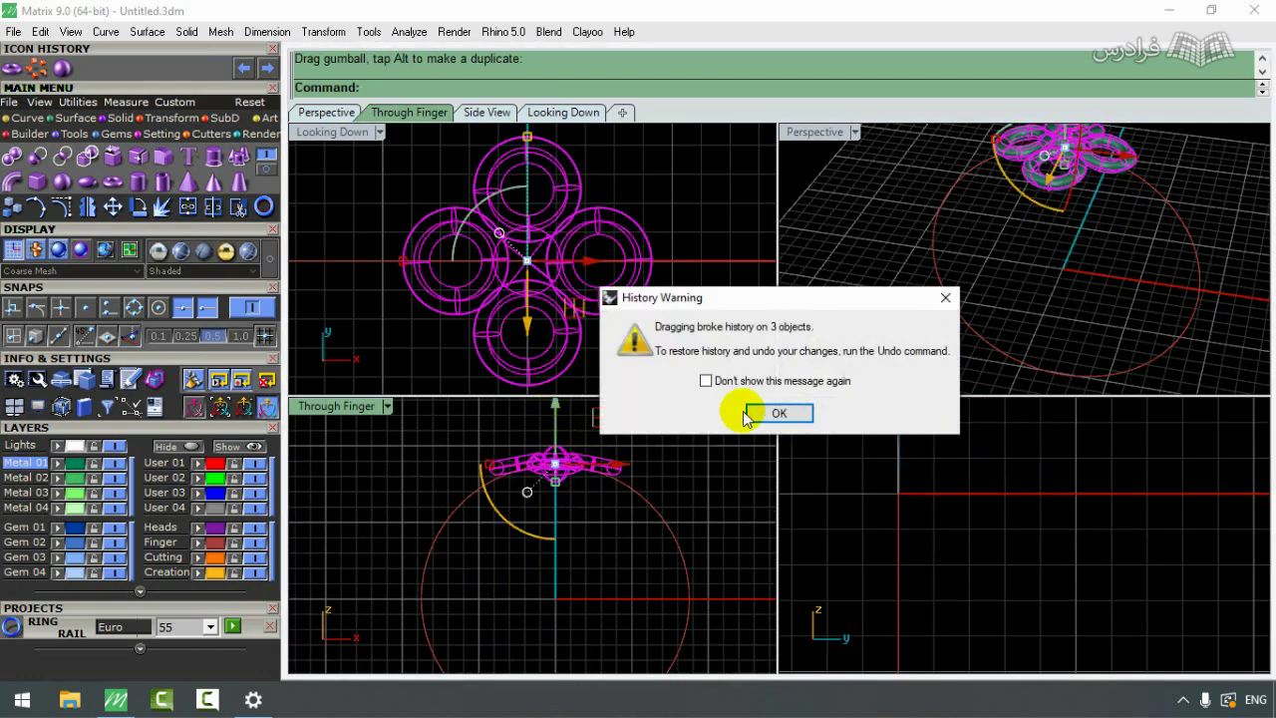
left_click(778, 411)
scroll(543, 466, "up", 5)
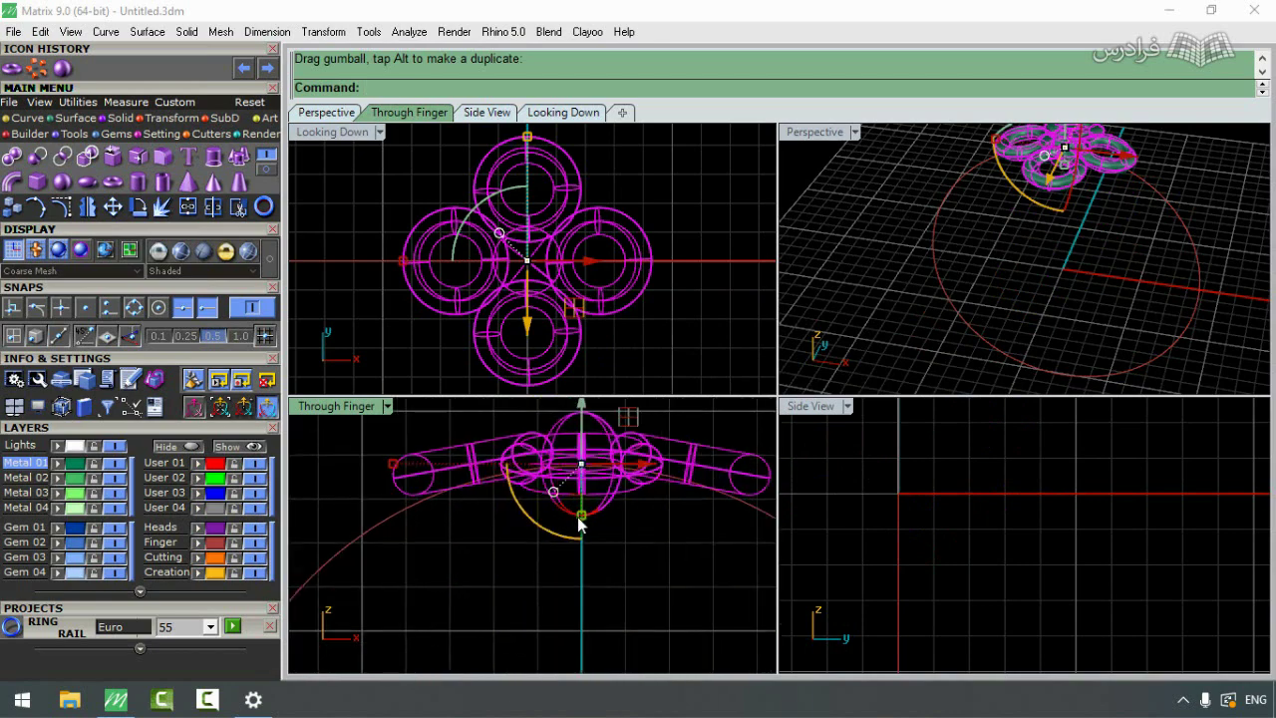
Step: Stretch the whole motif slightly along Z, and scale it down a little uniformly
left_click_drag(582, 515, 586, 529)
scroll(615, 548, "down", 3)
left_click(469, 501)
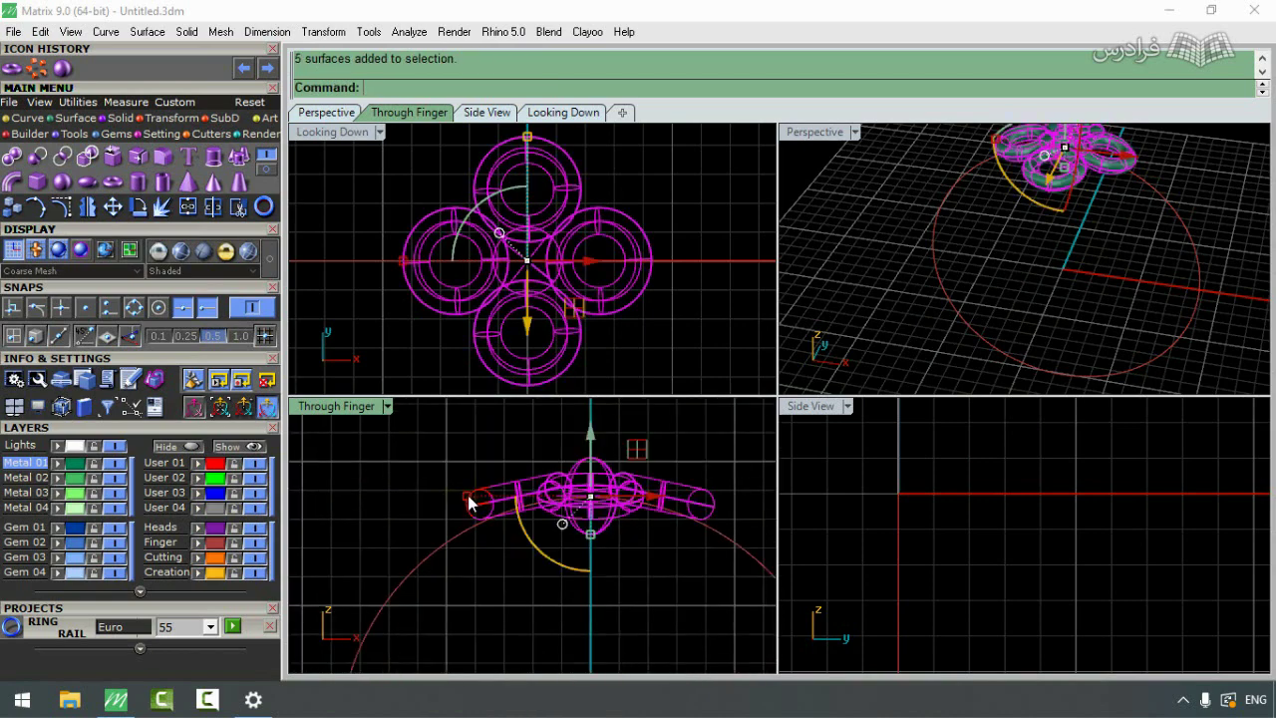
left_click_drag(469, 502, 470, 500)
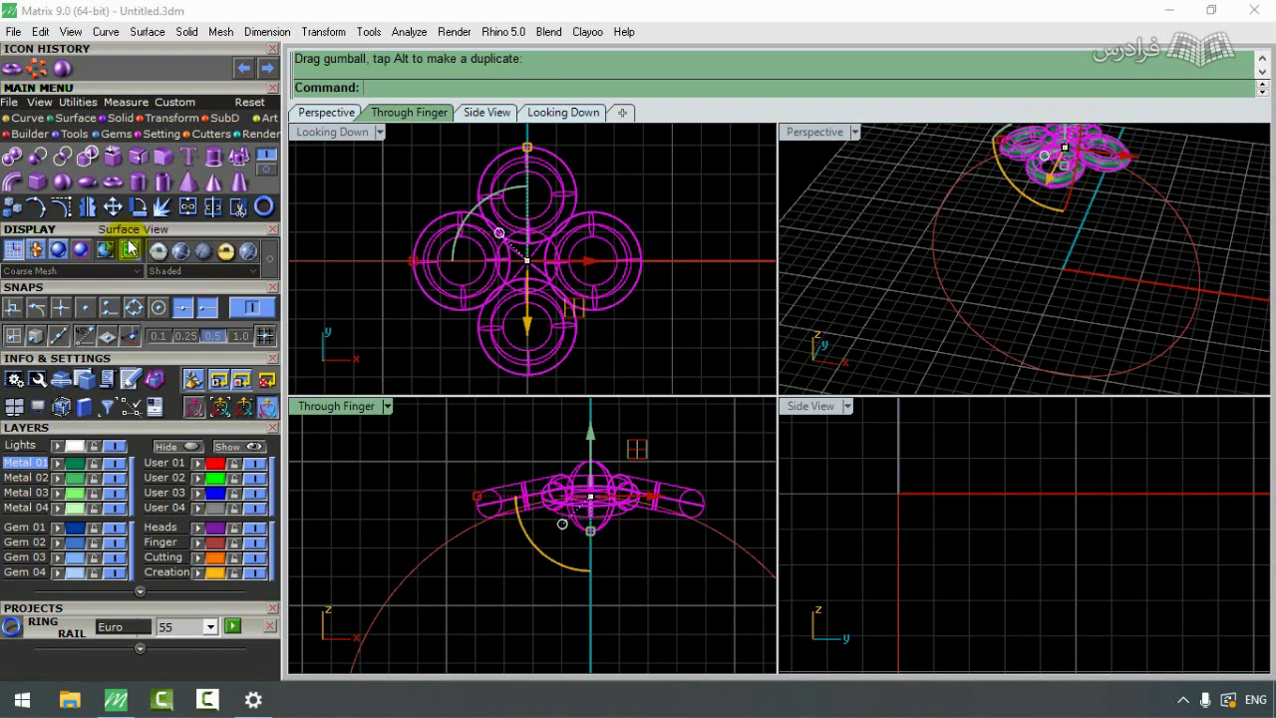
Step: Trim the underside of the selected motif along the ring with Cut to Finger Rail
left_click(206, 133)
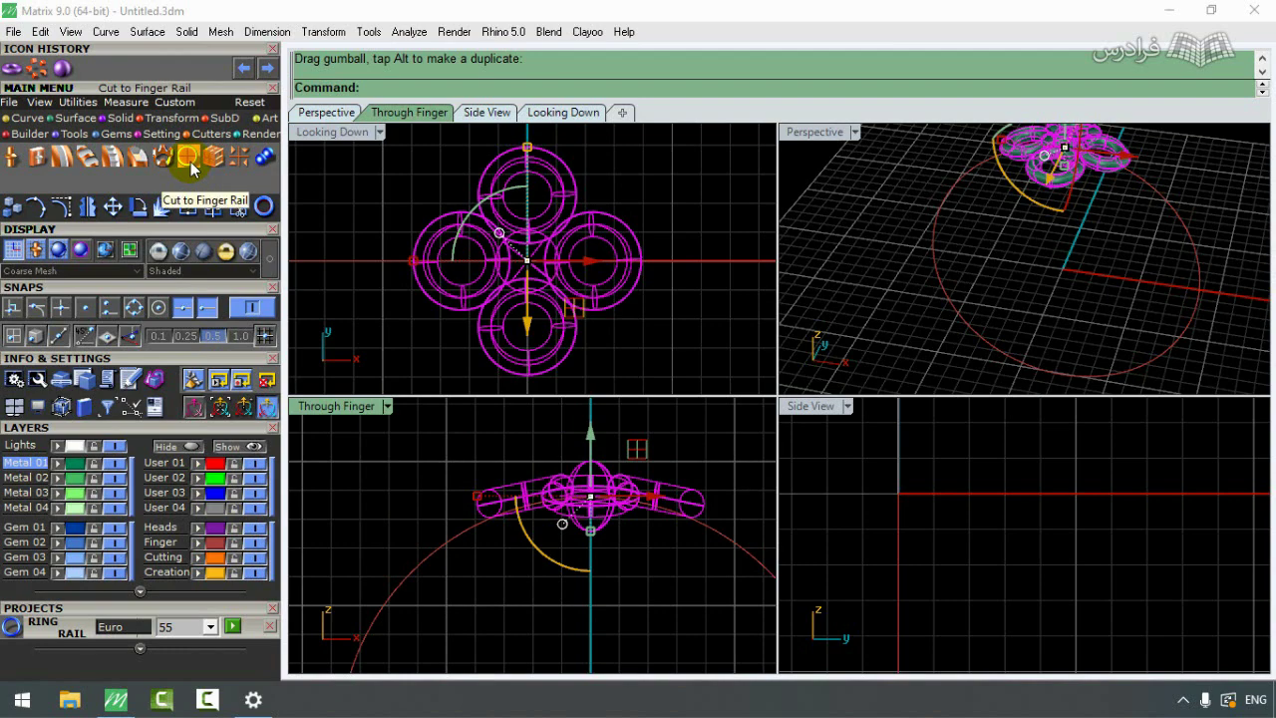
left_click(188, 157)
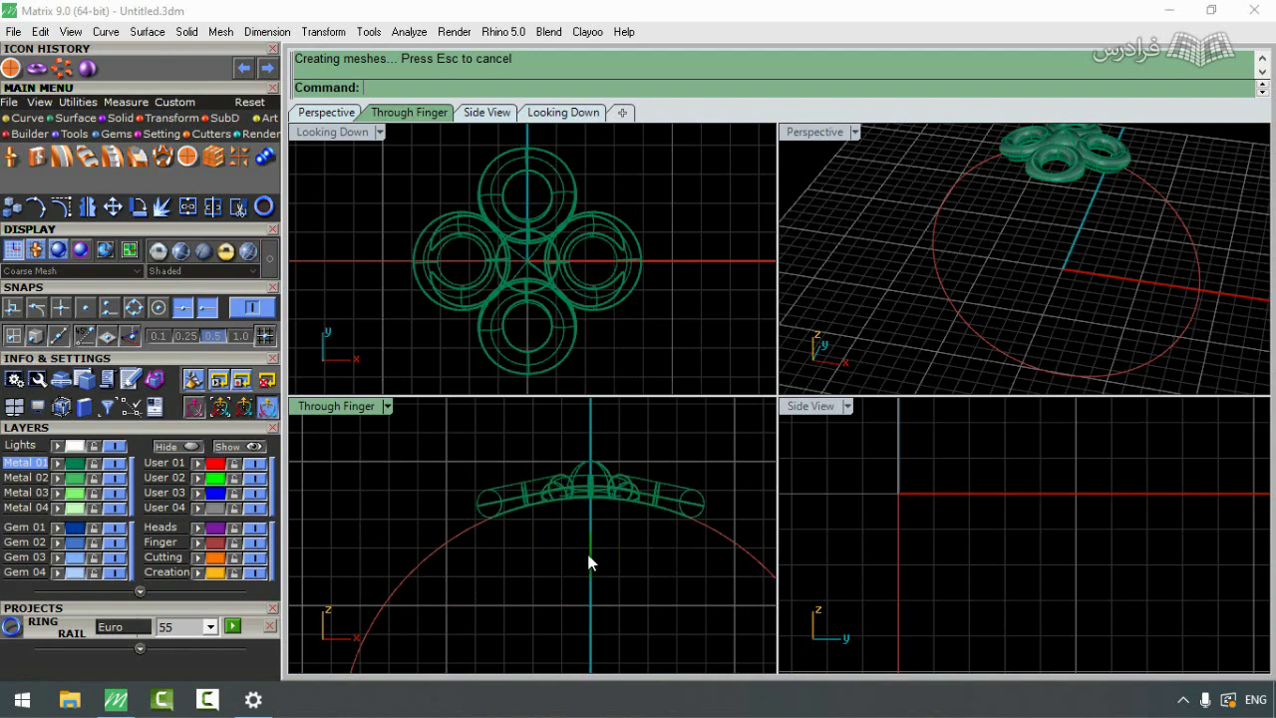
scroll(638, 492, "down", 2)
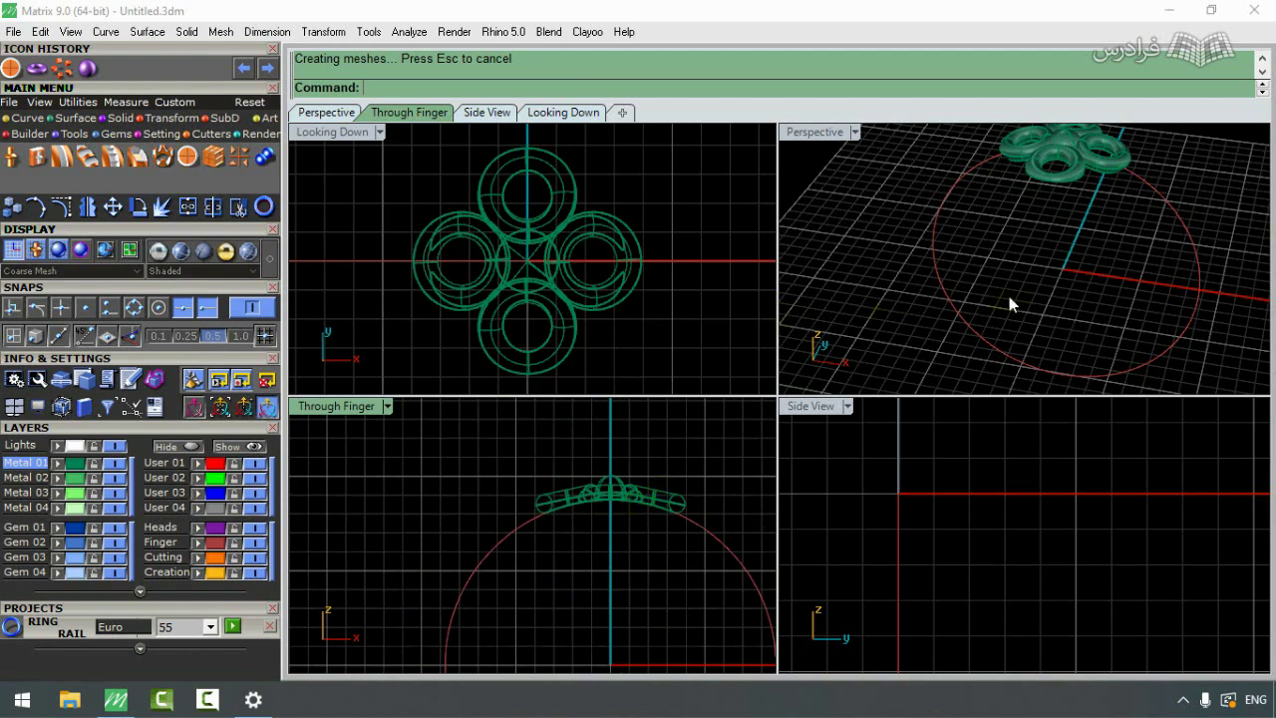
right_click_drag(1059, 206, 1003, 376)
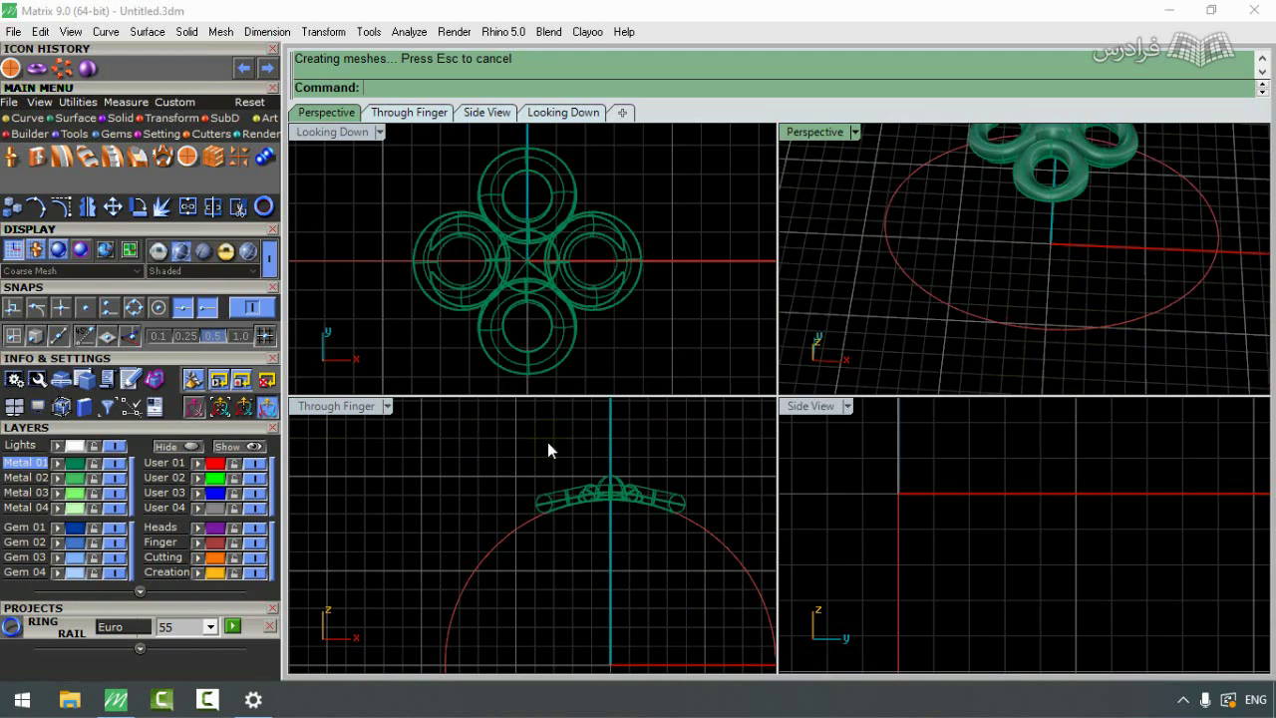
Step: Polar array the trimmed motif around 0,0,0 in the maximized Through Finger view with 8 items filling 360 degrees
left_click_drag(513, 448, 715, 549)
scroll(639, 415, "down", 5)
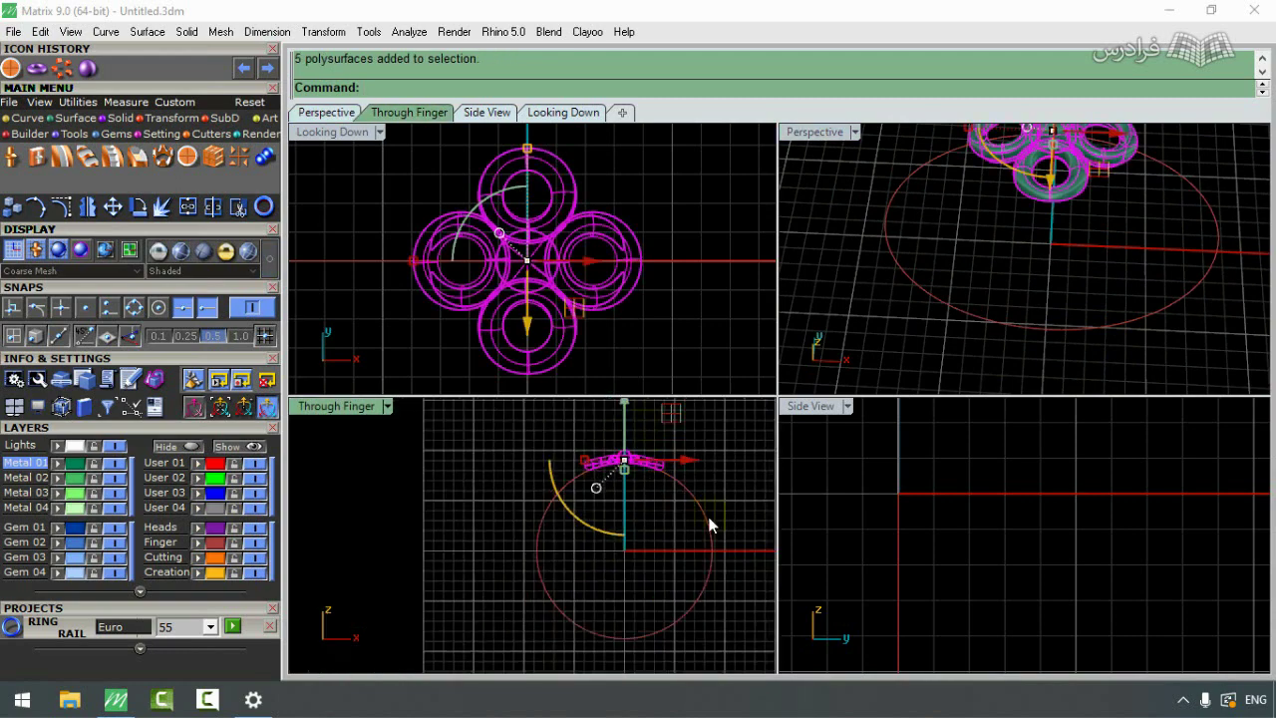
scroll(710, 525, "up", 1)
double_click(353, 410)
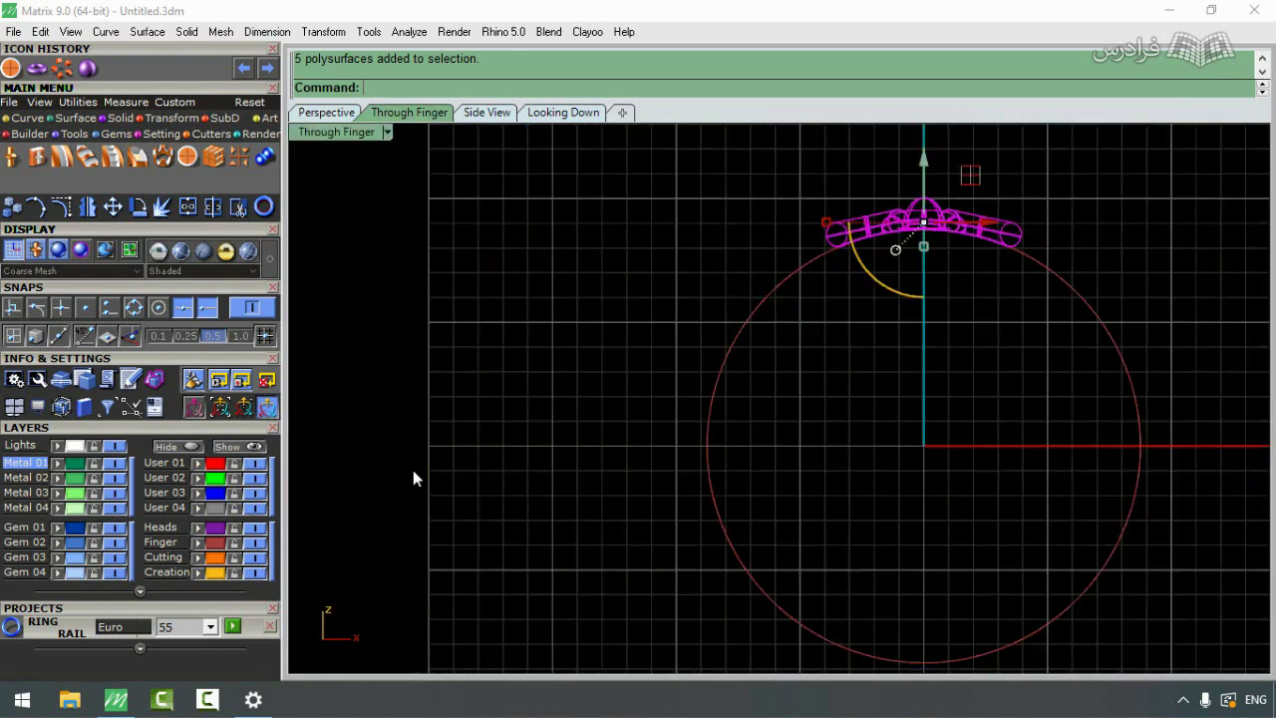
scroll(1002, 424, "down", 1)
scroll(1069, 447, "down", 1)
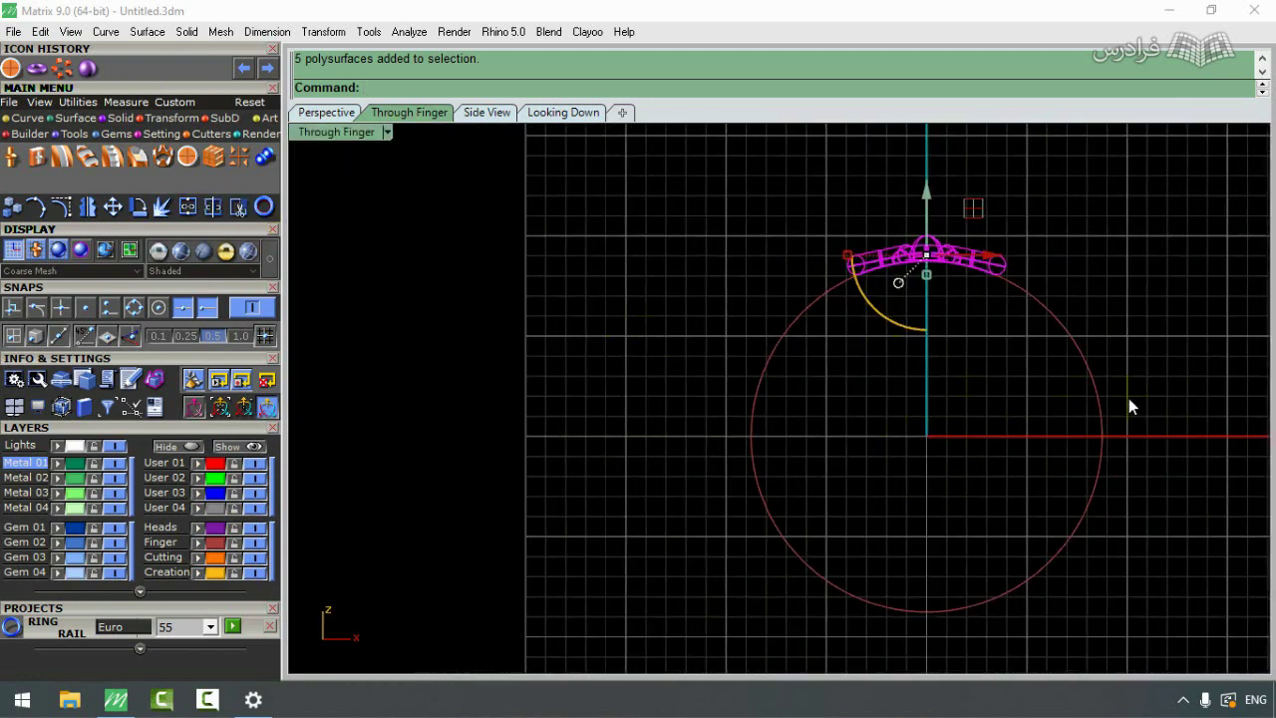
right_click_drag(1179, 369, 1094, 353)
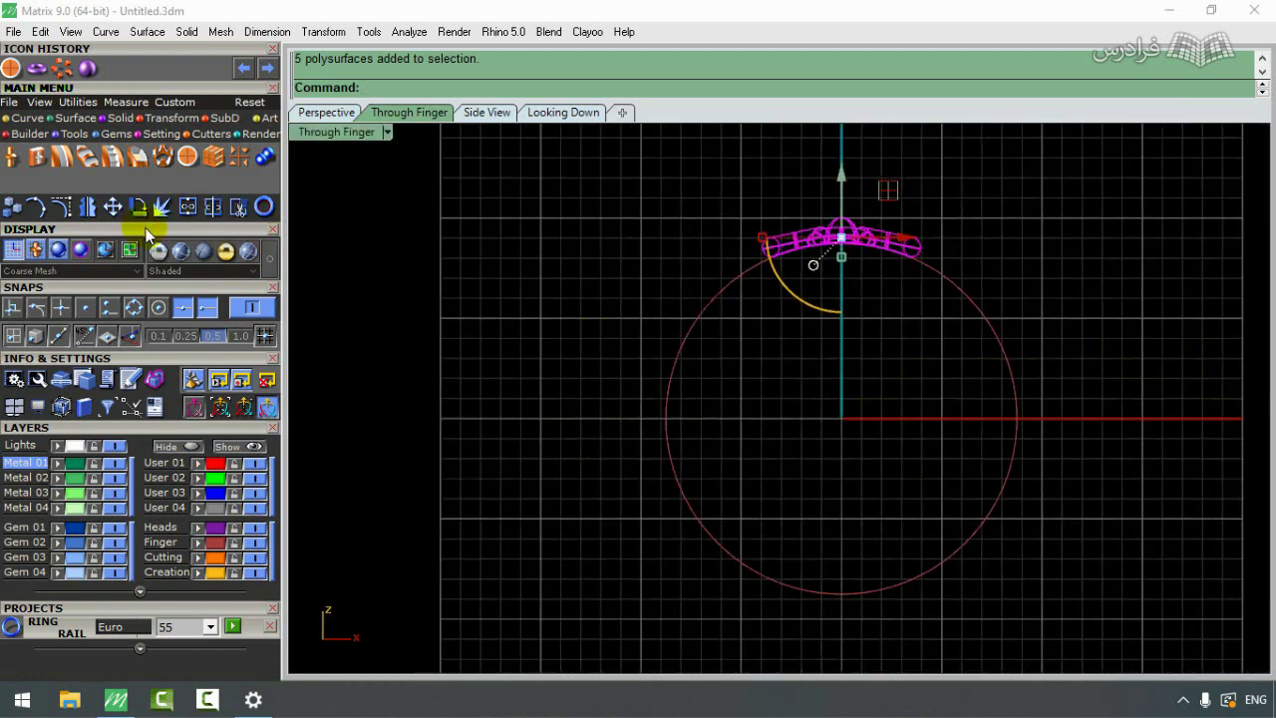
left_click(140, 208)
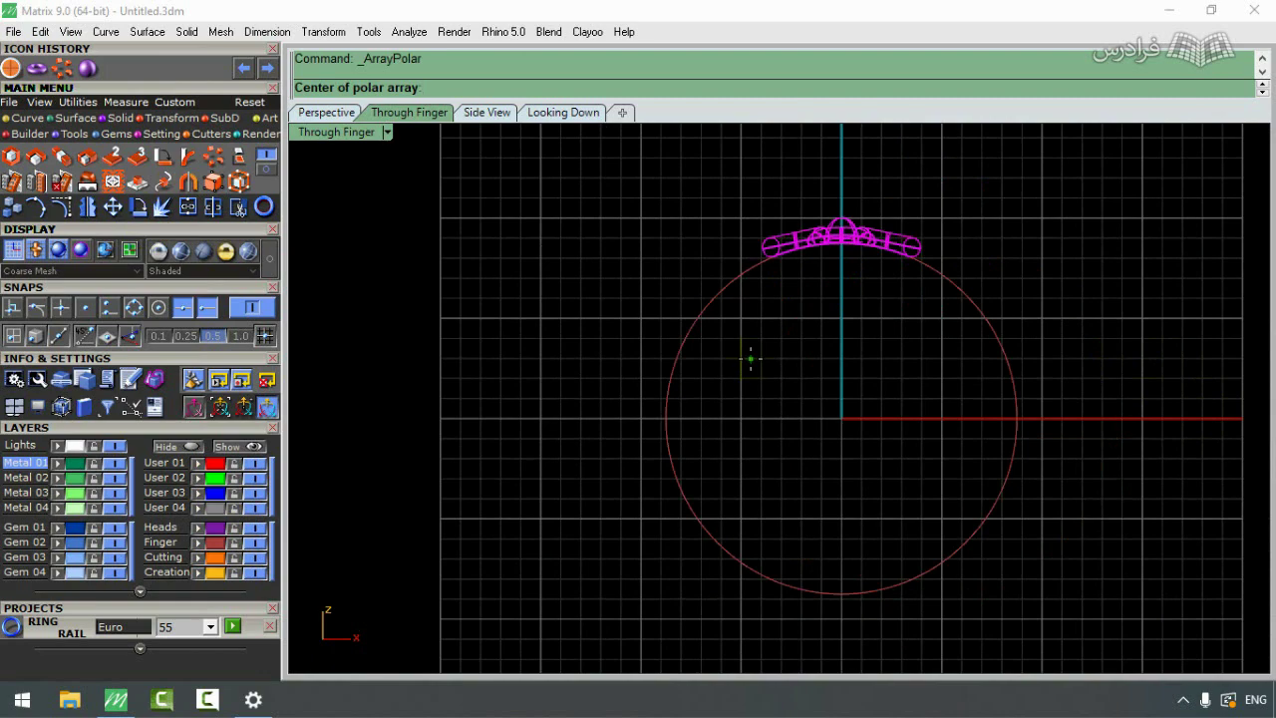
type("0,0,0")
key("Return")
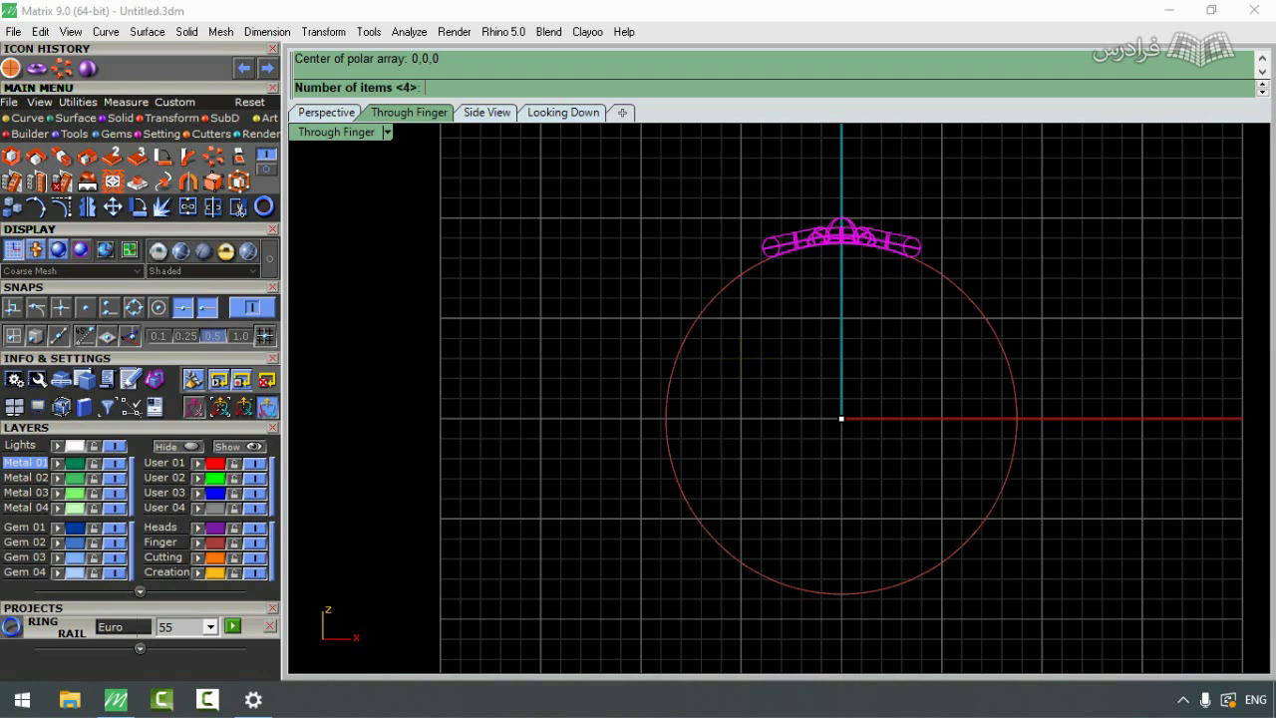
key("Return")
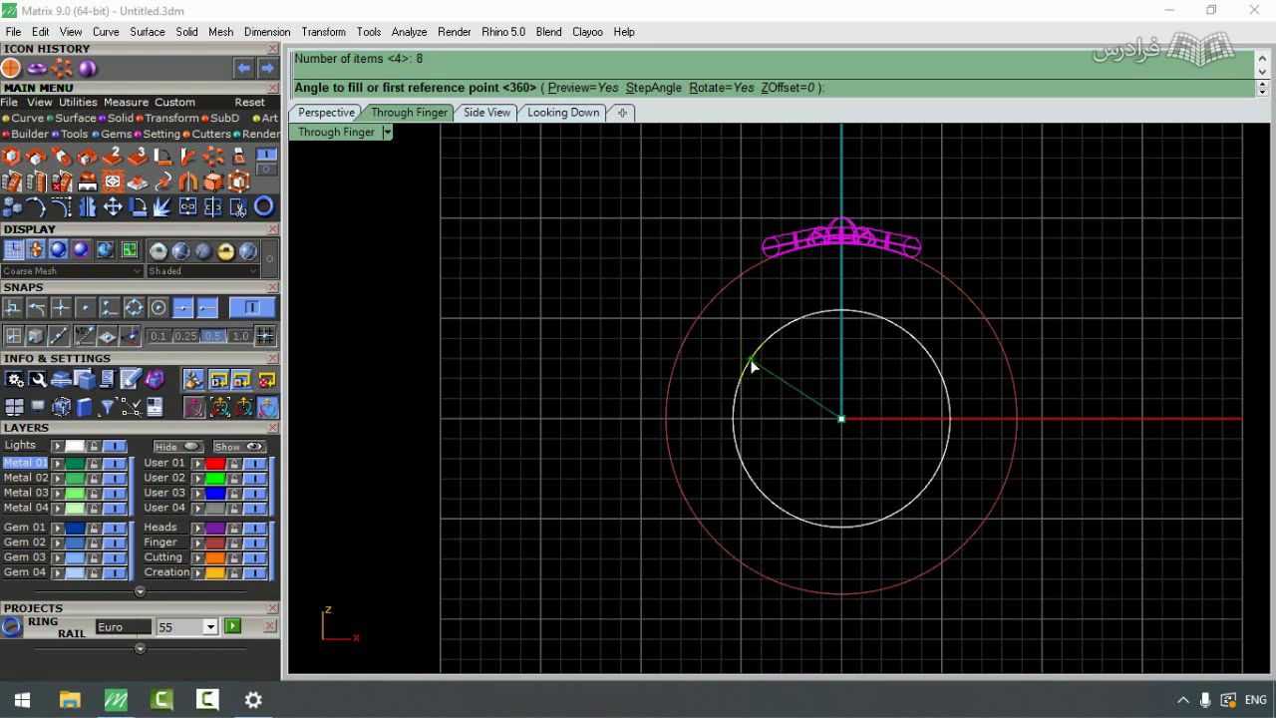
key("Return")
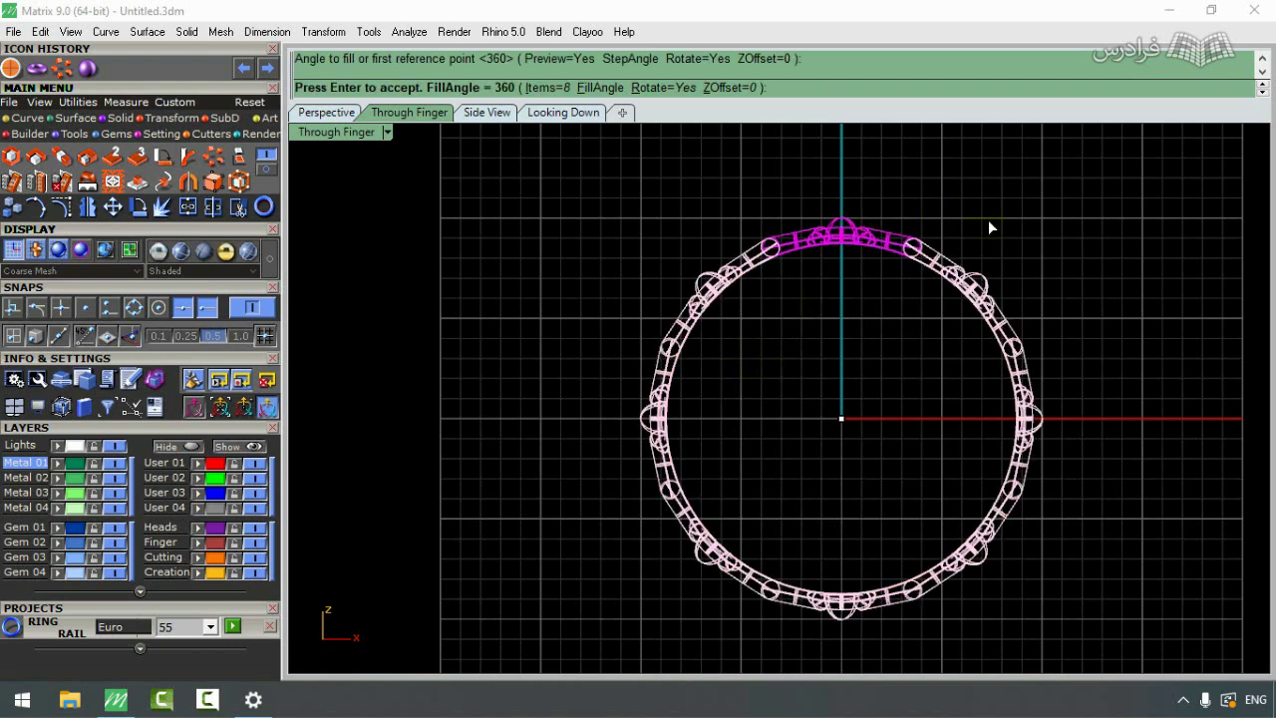
key("Return")
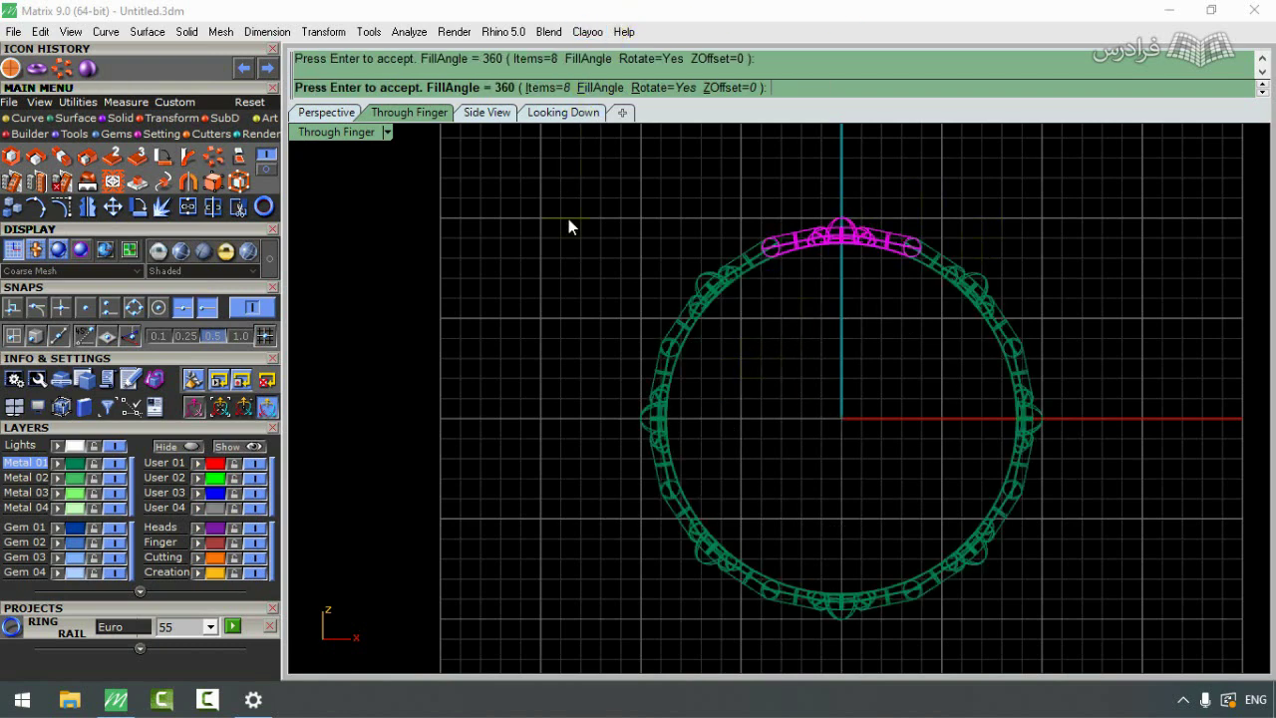
Step: Show the arrayed ring in Rendered display in the Perspective view of the four-view layout and inspect it from an angle
double_click(330, 134)
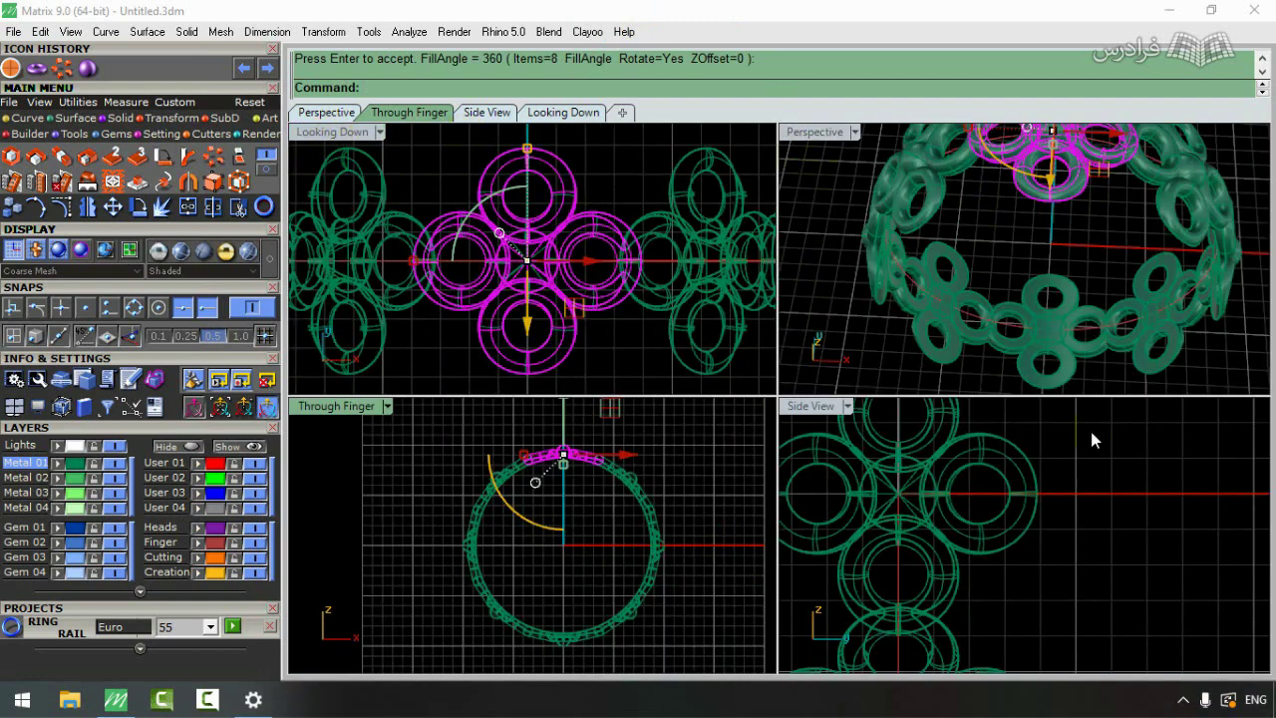
right_click_drag(860, 328, 1007, 349)
left_click(868, 250)
left_click(226, 250)
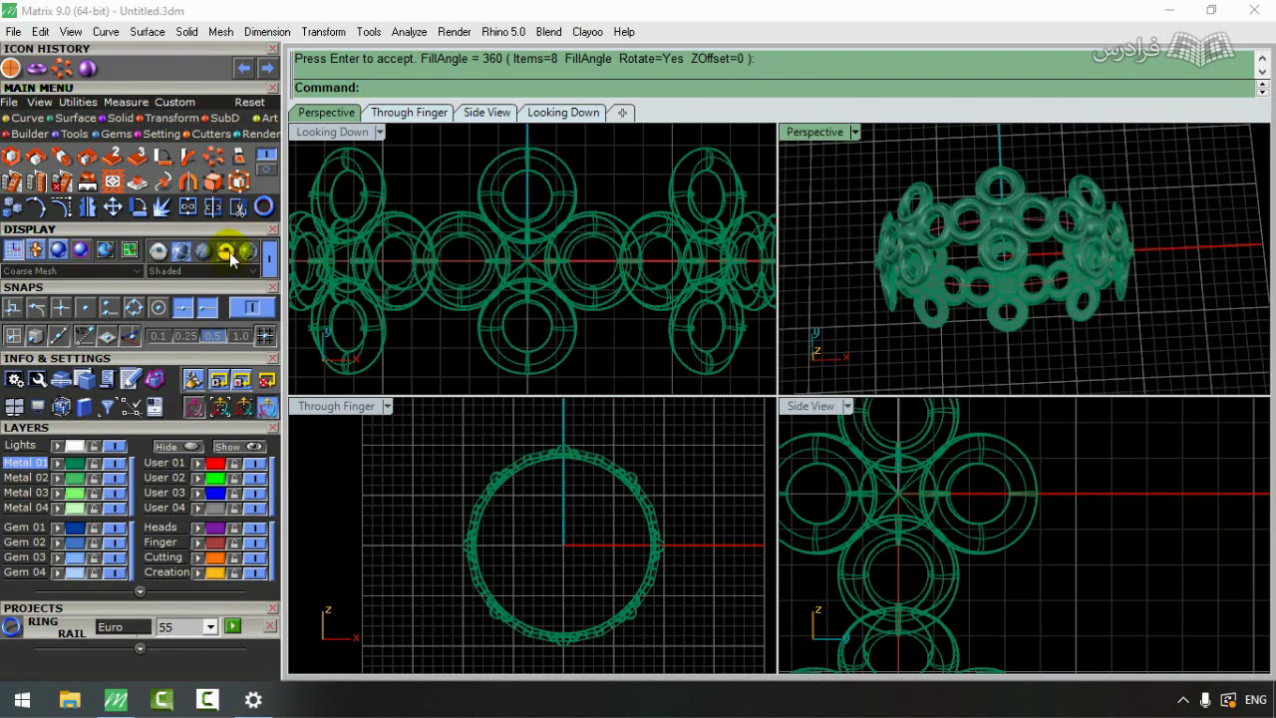
right_click_drag(1220, 271, 1137, 235)
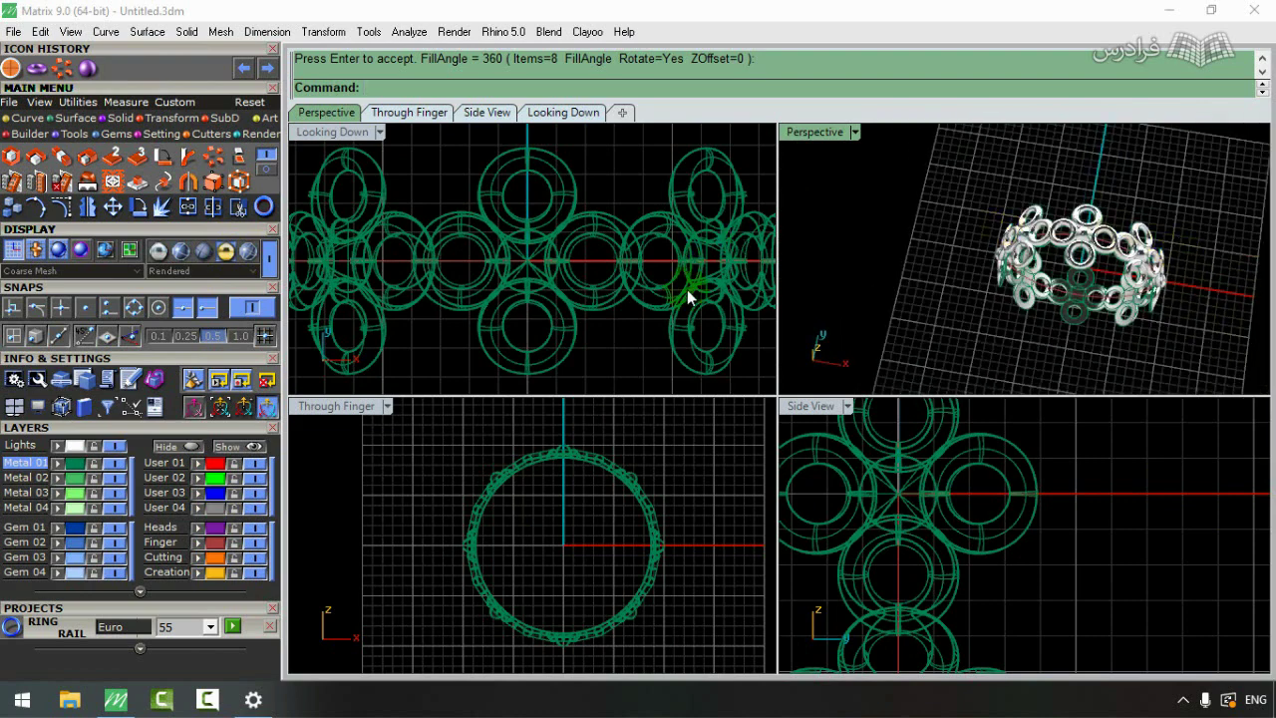
Step: Select all Metal 01 objects and move the finished ring along X, clear of the finger rail, accepting the broken history
scroll(631, 486, "down", 2)
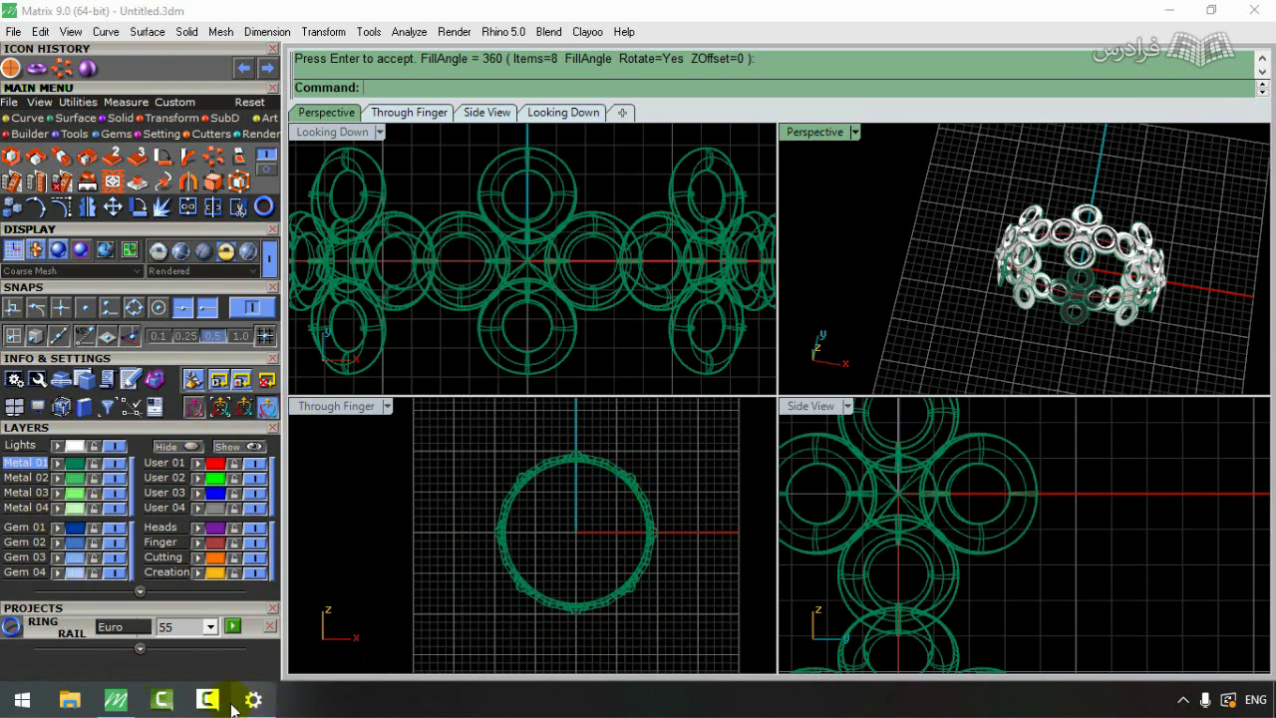
left_click(72, 464)
left_click(65, 479)
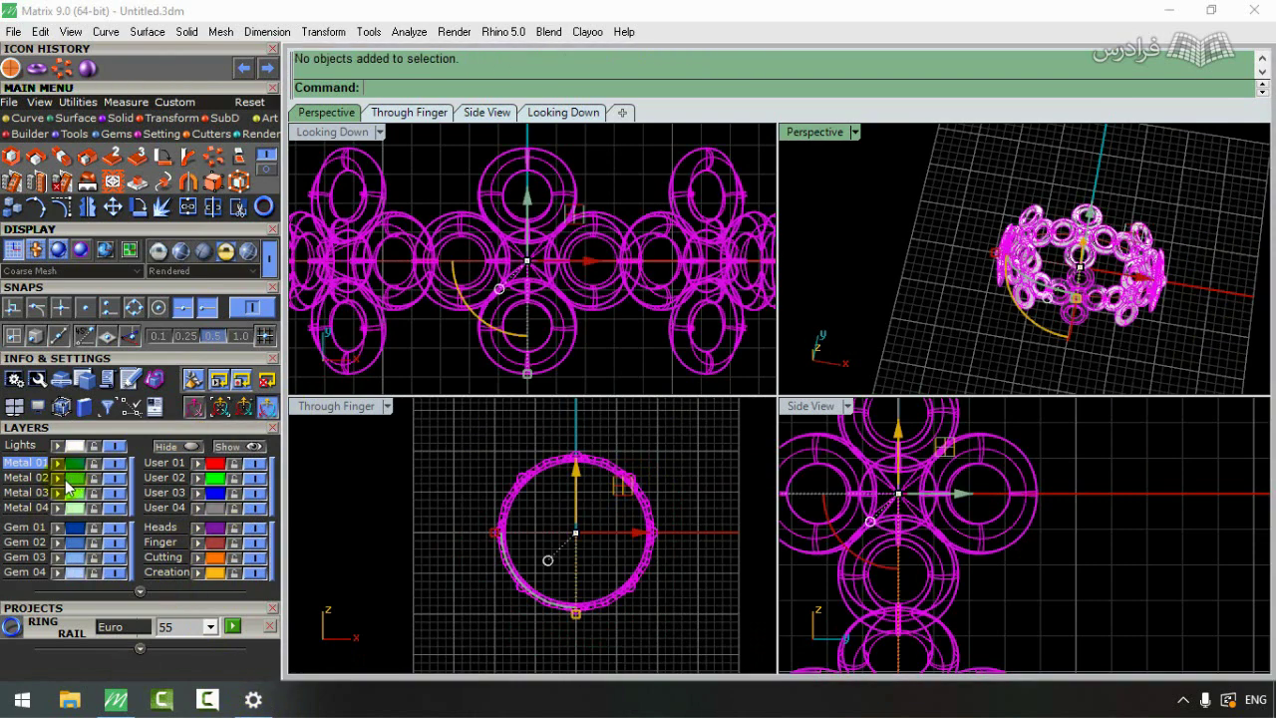
scroll(584, 257, "down", 3)
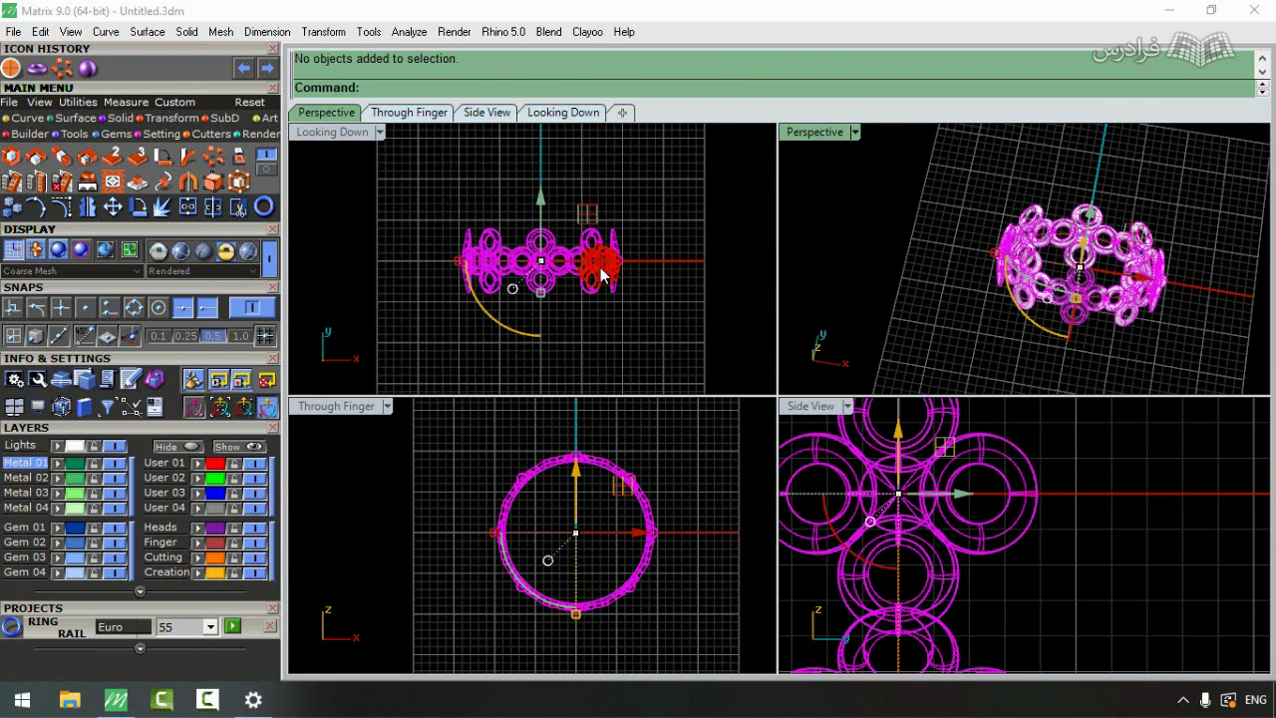
scroll(525, 257, "down", 2)
left_click_drag(525, 257, 664, 257)
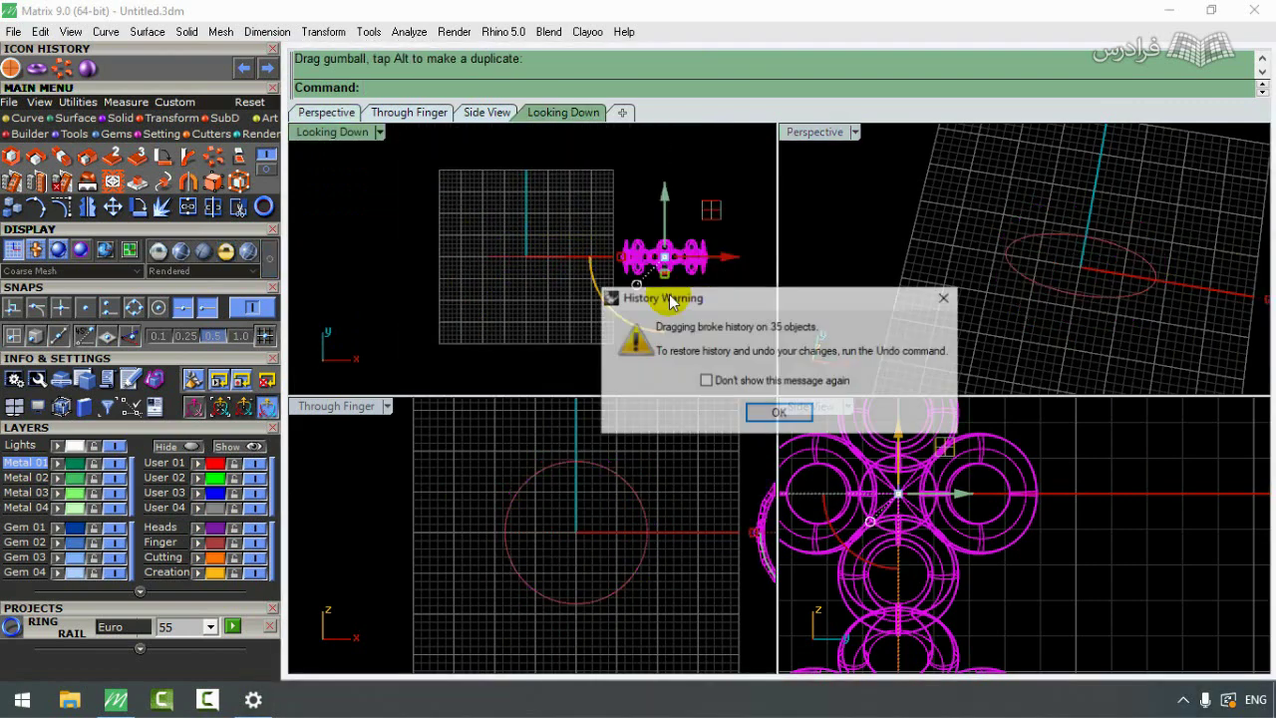
left_click(779, 412)
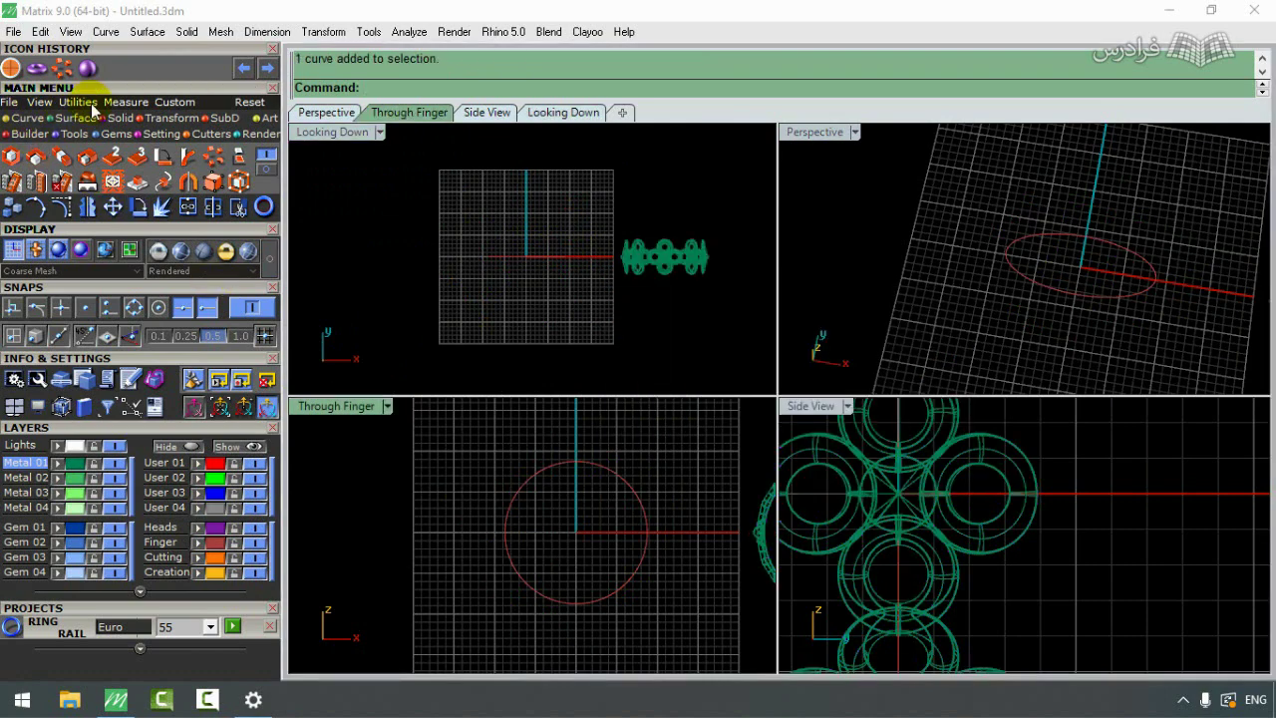
Step: Create a small sphere centred at 0,0,0 inside the finger rail in the Through Finger view
left_click(88, 68)
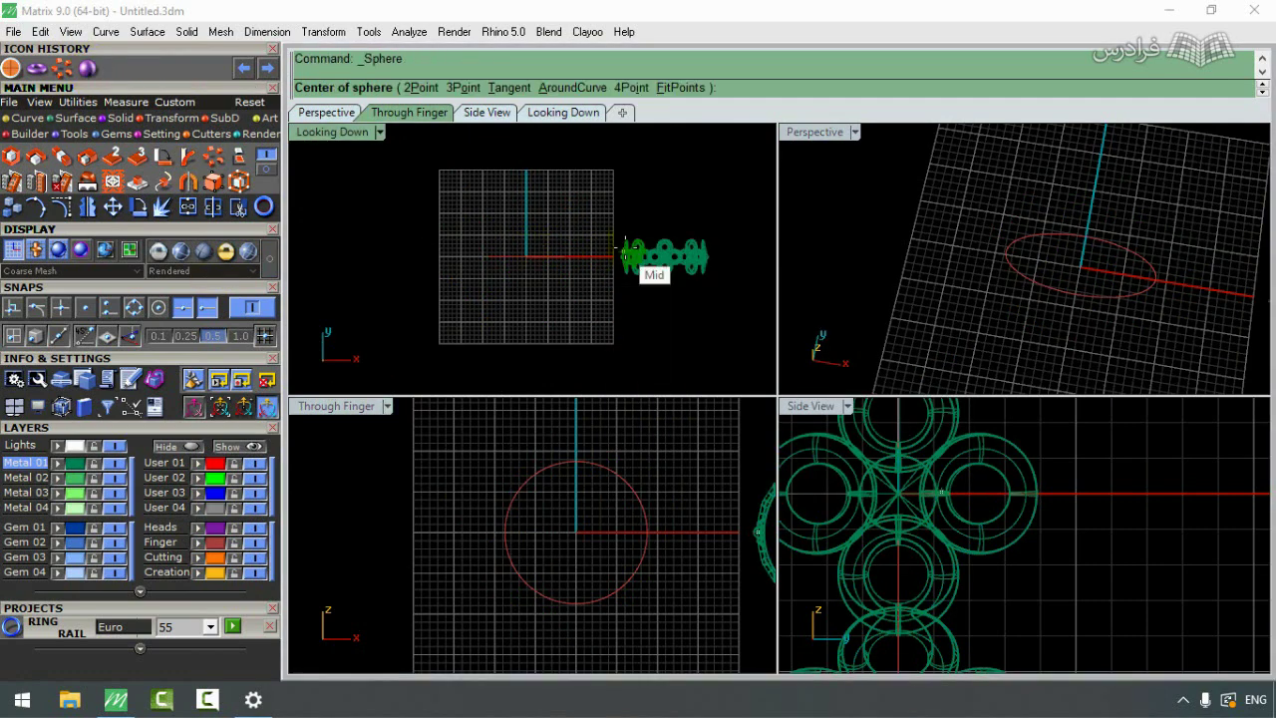
left_click(575, 532)
scroll(575, 532, "up", 1)
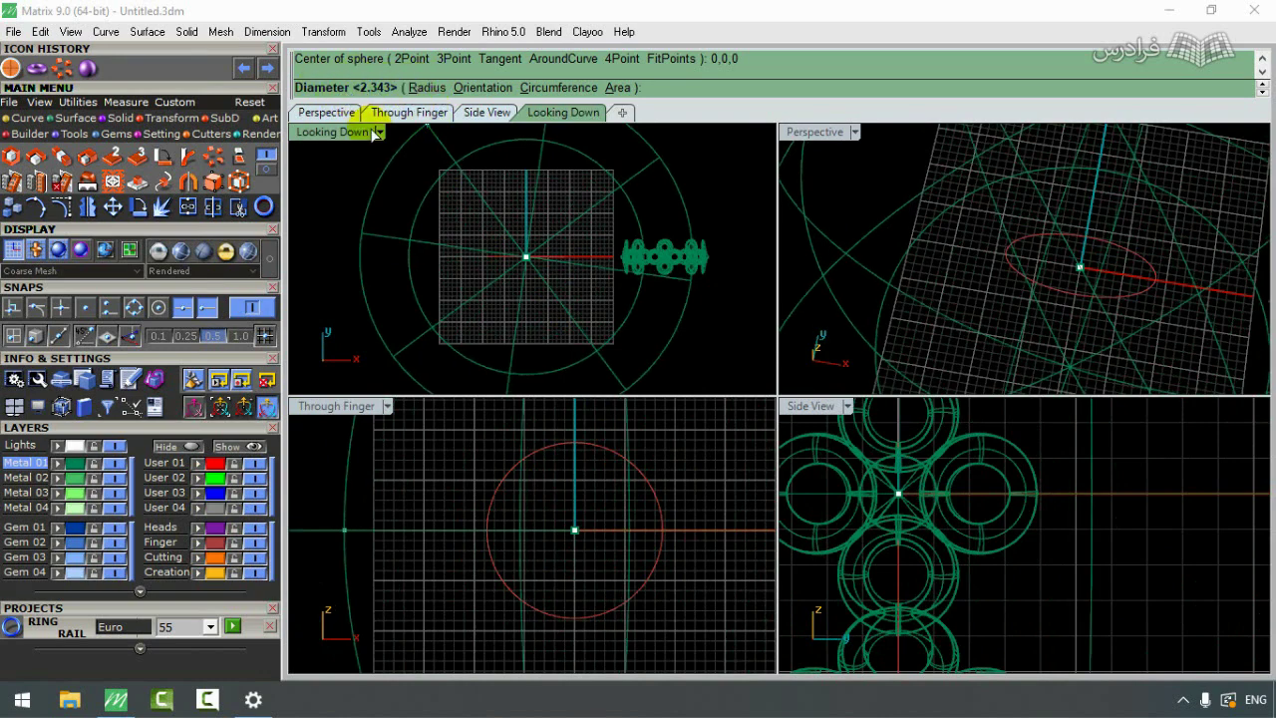
scroll(575, 530, "up", 4)
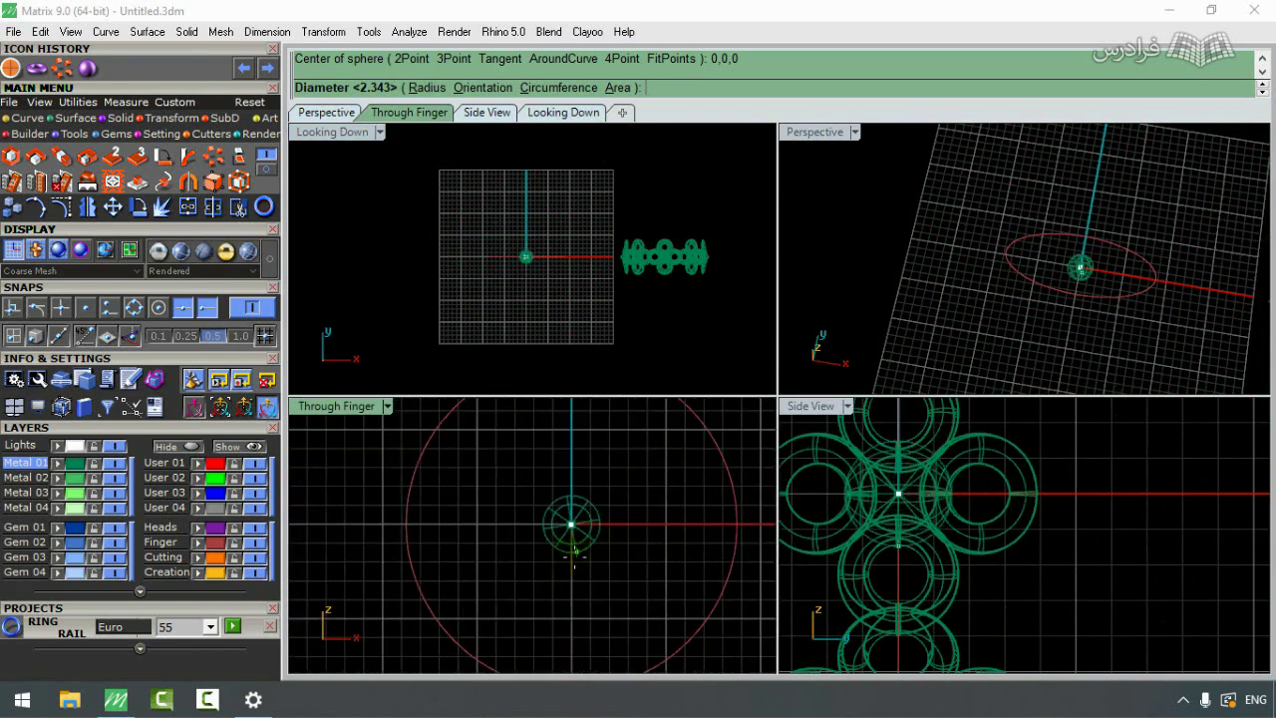
key("Return")
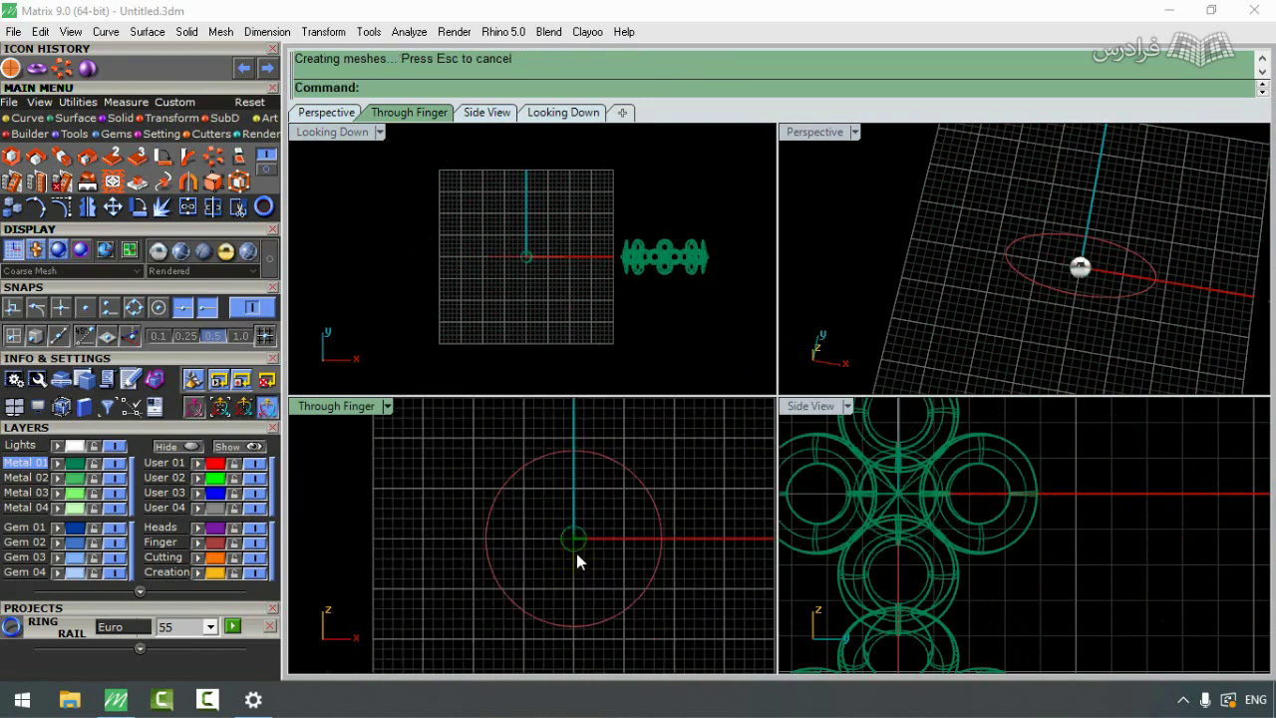
Step: Move the sphere straight up in the maximized Through Finger view so it sits on top of the finger rail with its underside slightly overlapping
left_click(578, 550)
double_click(355, 409)
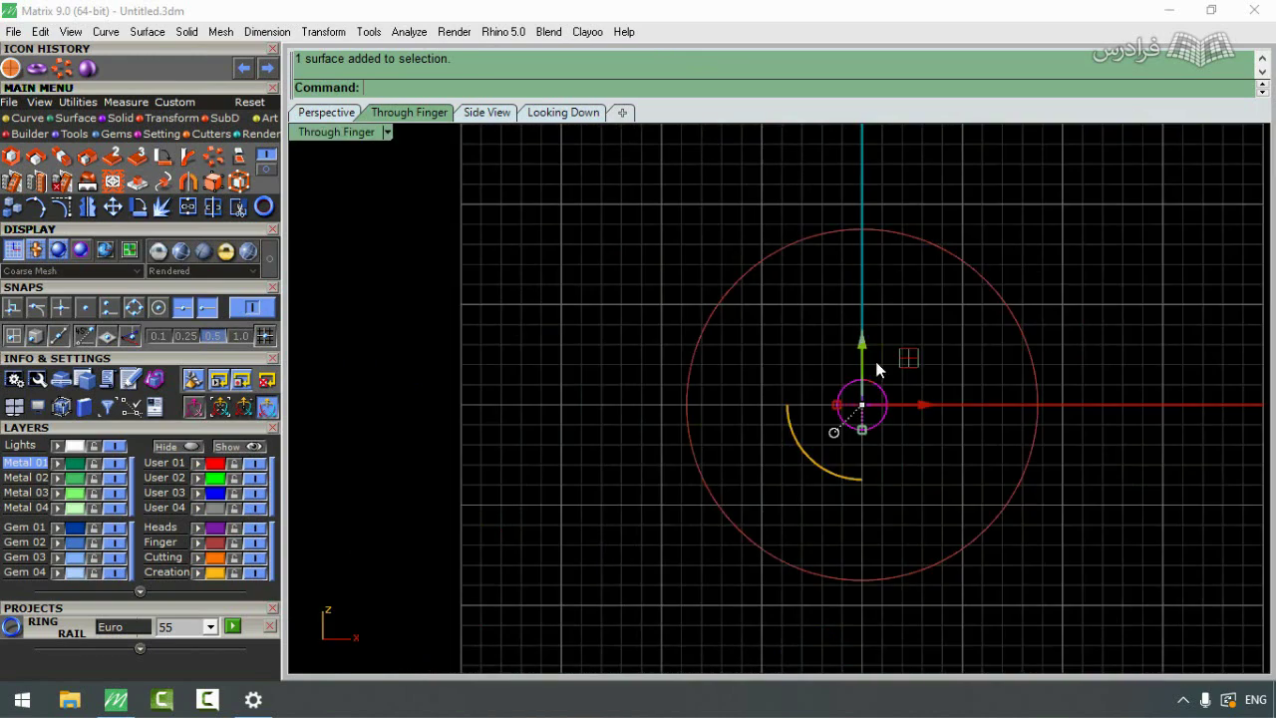
right_click_drag(874, 356, 742, 341)
left_click_drag(743, 341, 752, 179)
scroll(775, 201, "down", 2)
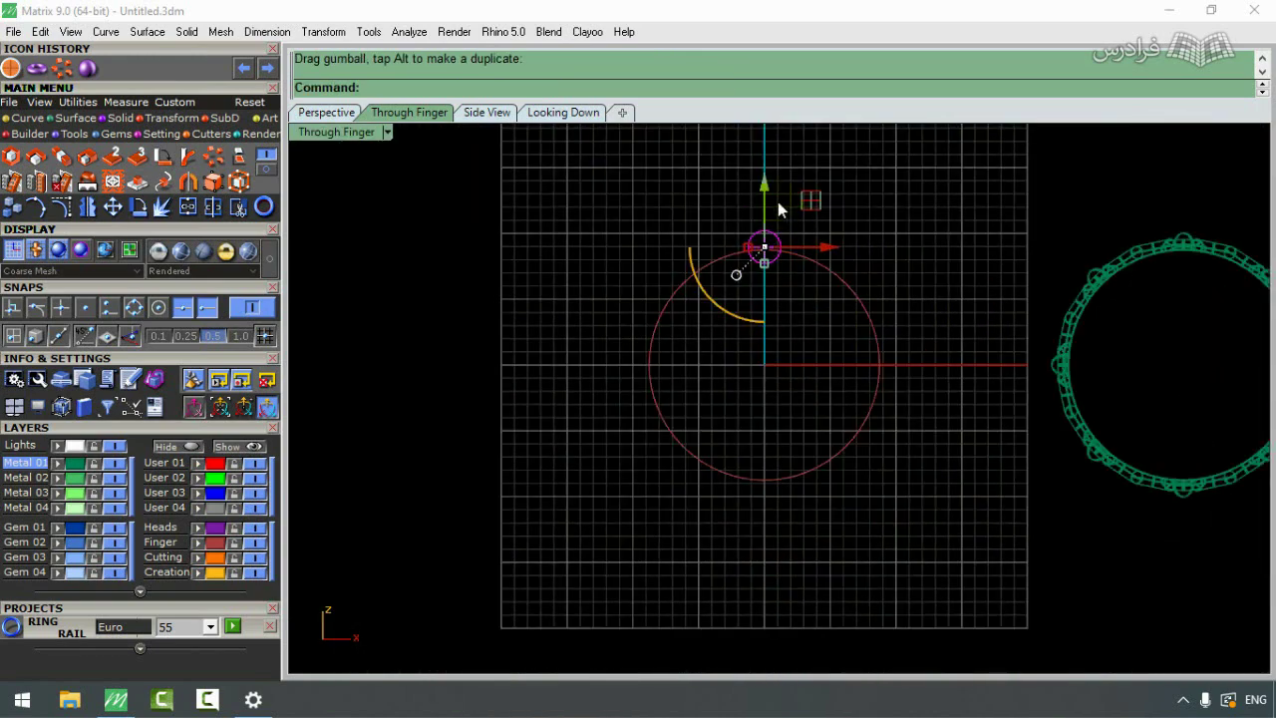
scroll(767, 204, "up", 5)
left_click_drag(755, 243, 755, 231)
scroll(776, 261, "down", 2)
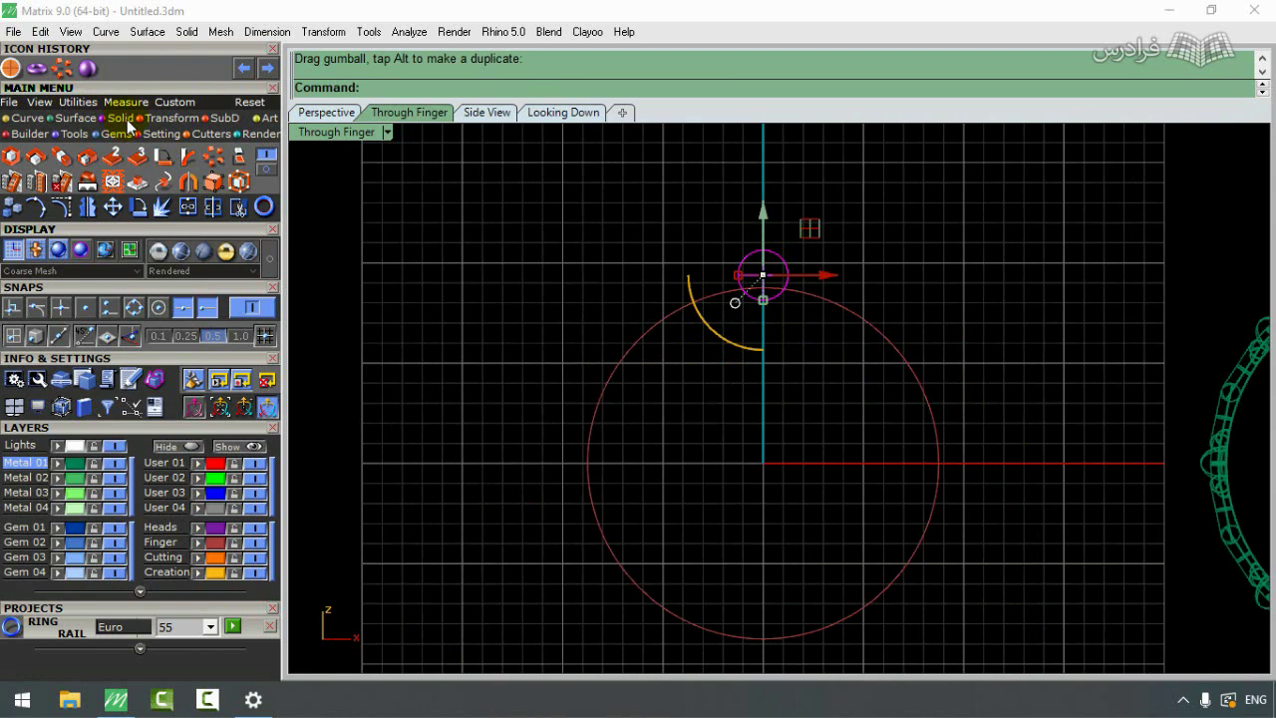
Step: Polar array the sphere around 0,0,0 with 25 items filling 360 degrees, and return to the four-view layout
left_click(213, 156)
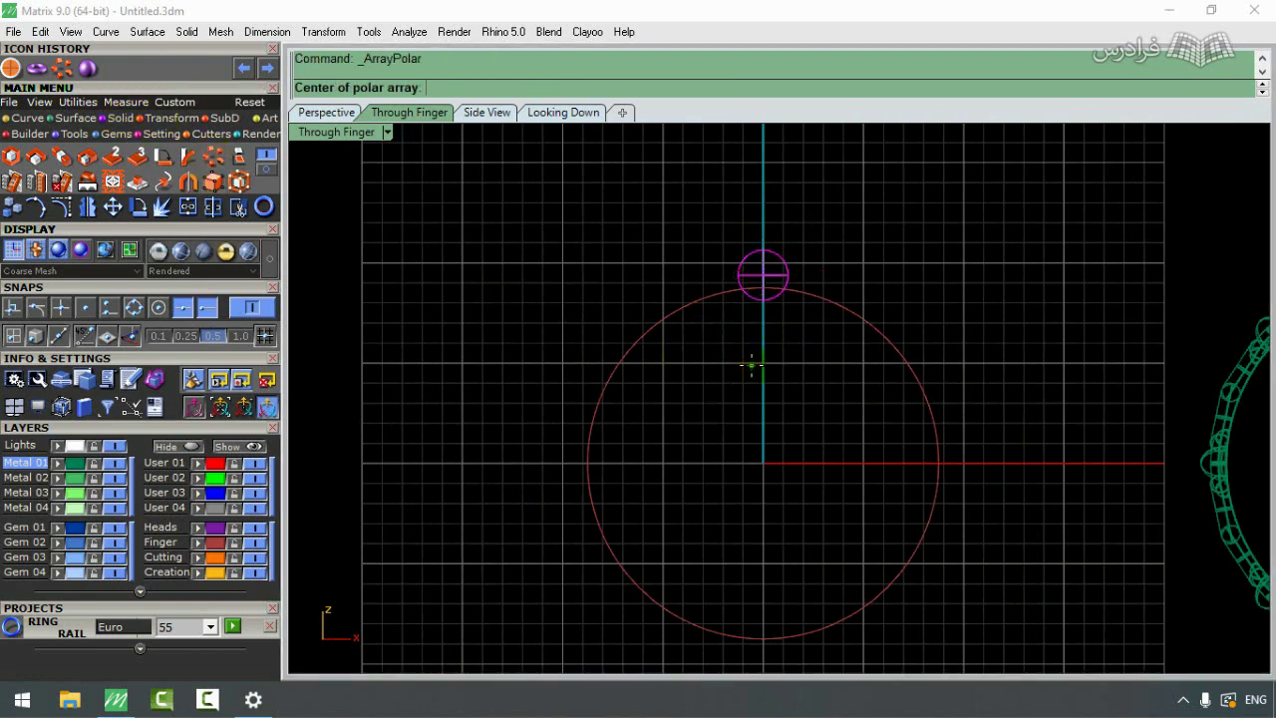
type("0")
key("Return")
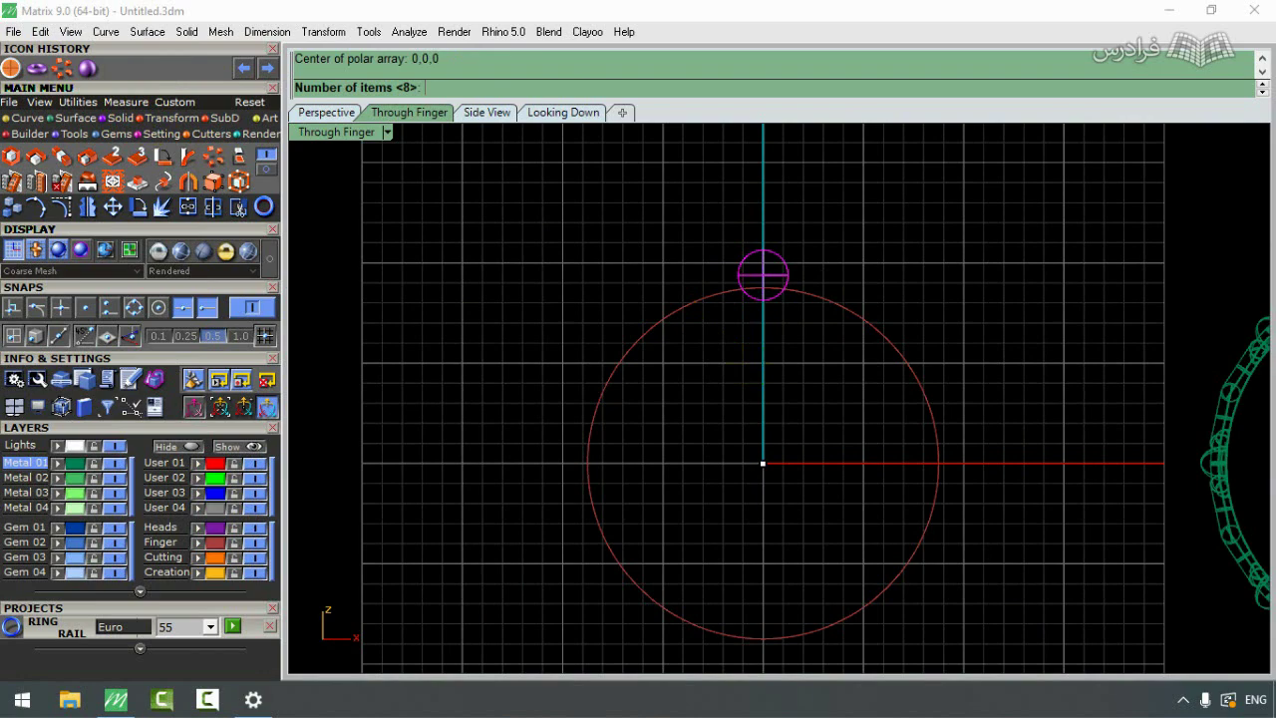
type("25")
key("Return")
key("Return")
key("Return")
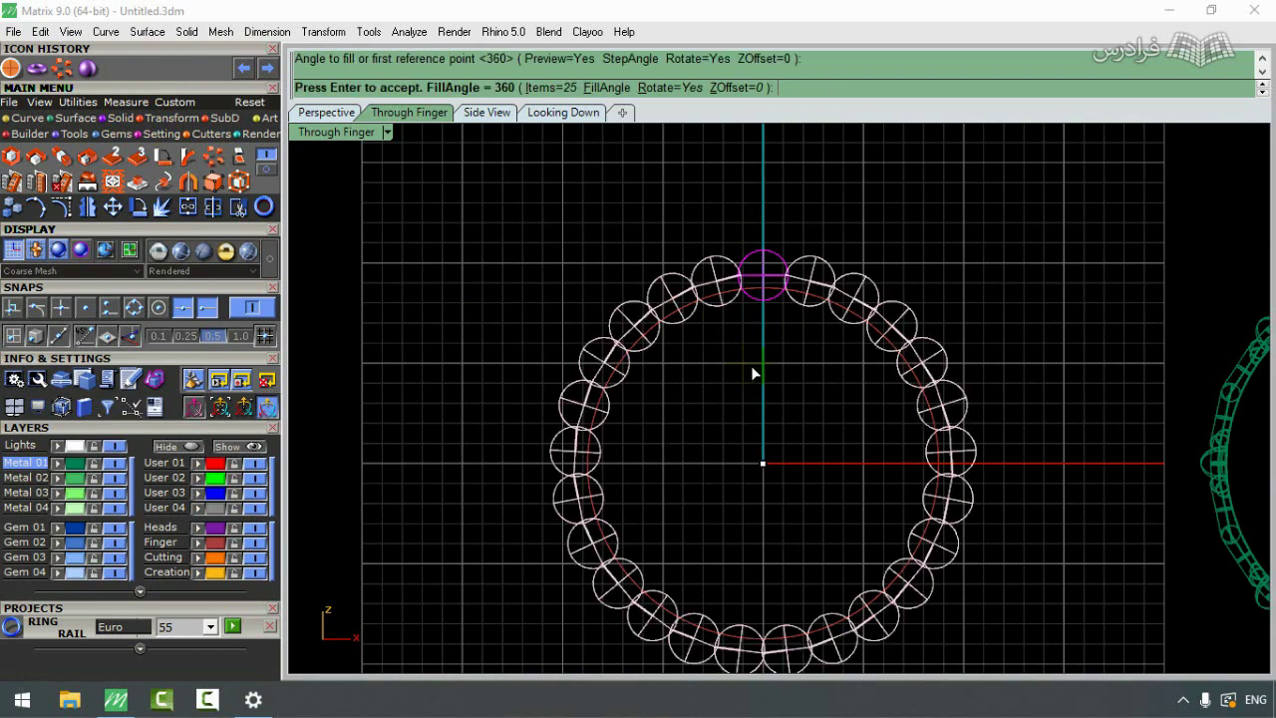
double_click(318, 135)
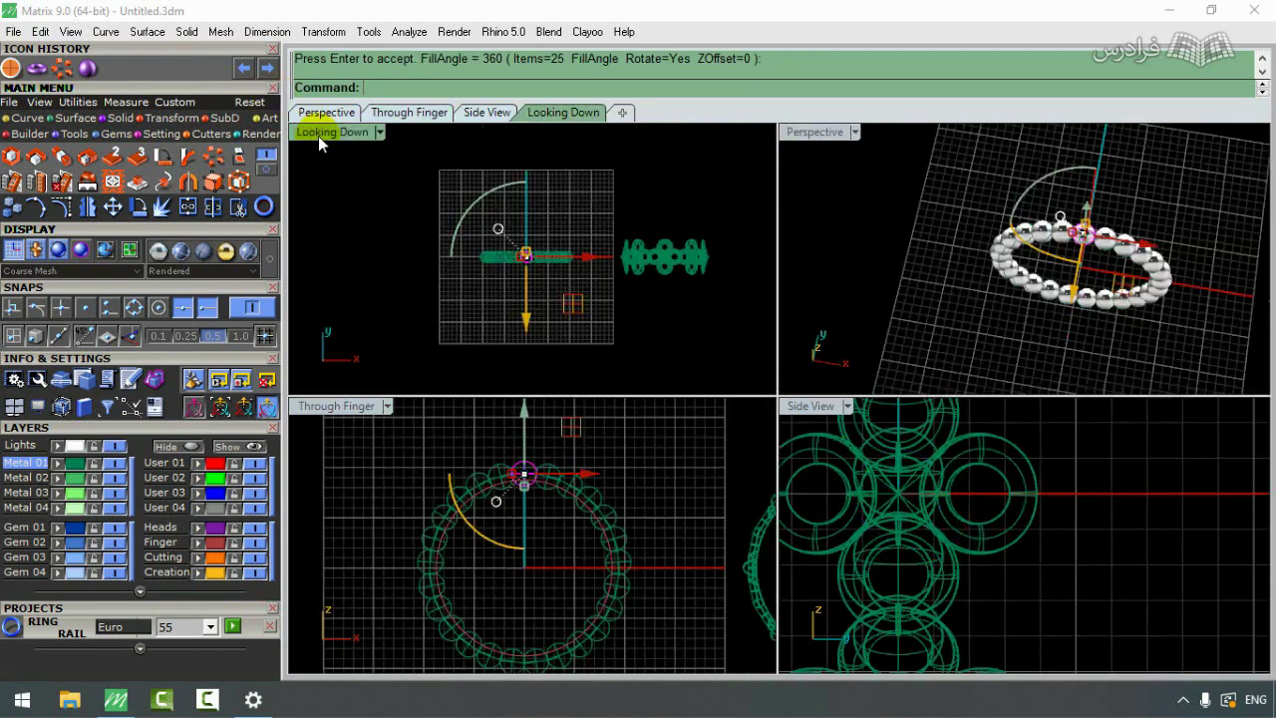
Step: Select only the ring of spheres, excluding the first ring, and trim its inner side with Cut to Finger Rail
left_click(952, 204)
right_click_drag(952, 204, 1085, 277)
left_click(1056, 187)
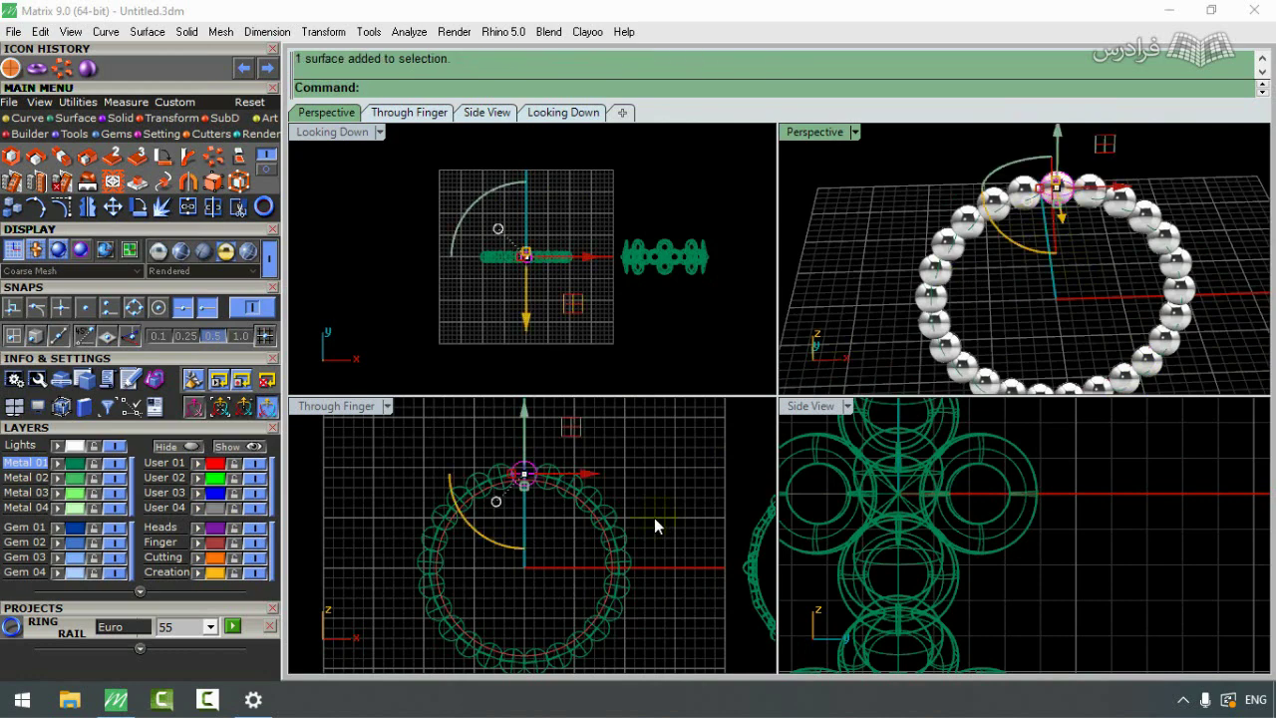
left_click(212, 184)
scroll(520, 478, "down", 1)
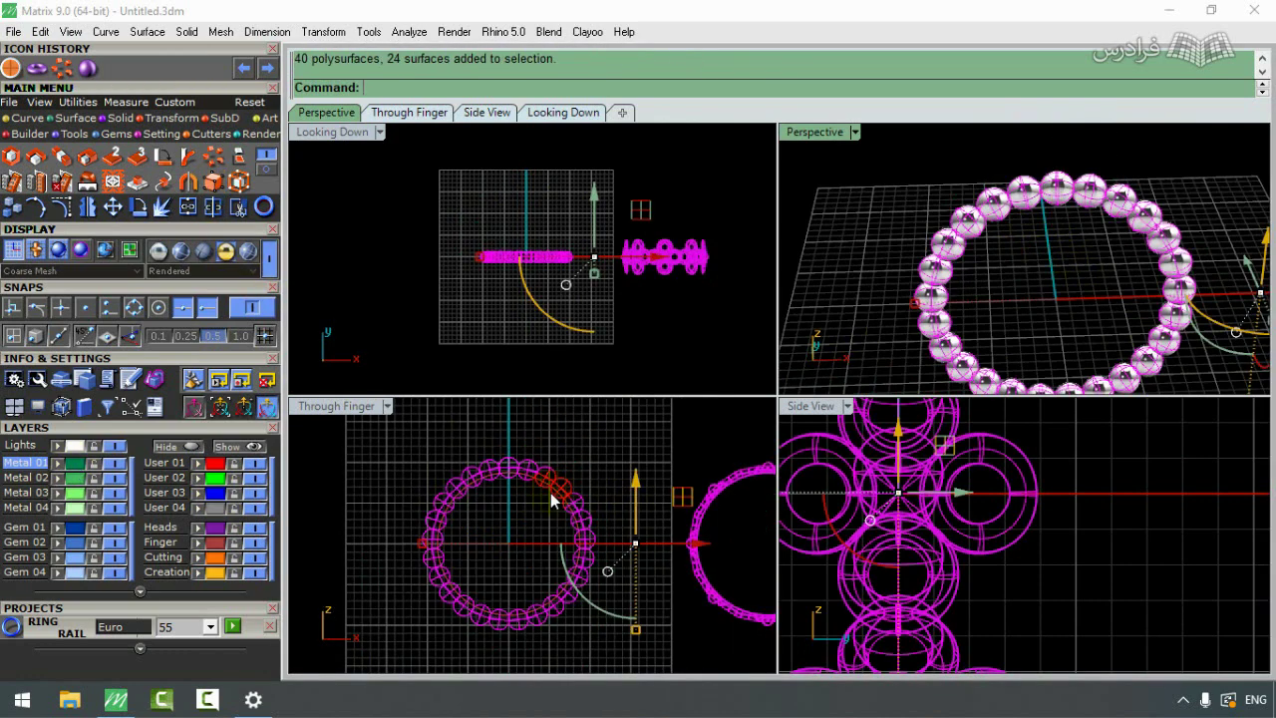
scroll(548, 498, "down", 2)
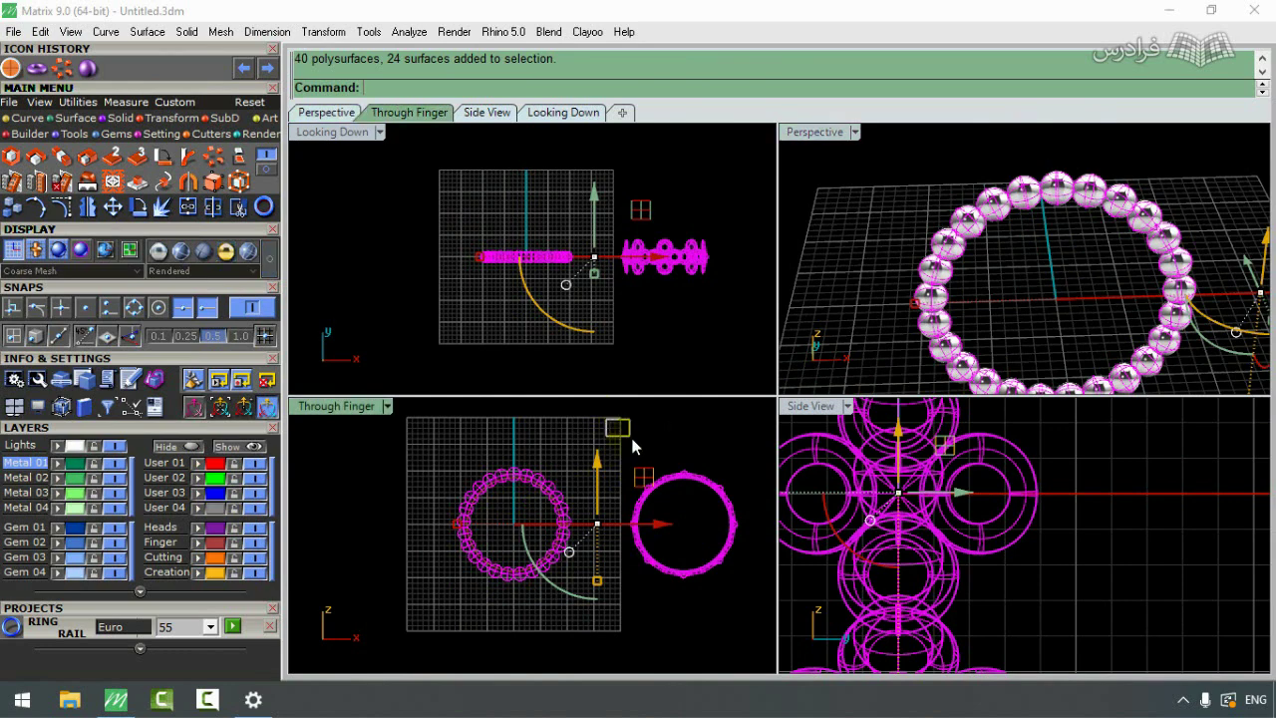
left_click_drag(604, 419, 770, 664, "ctrl")
scroll(533, 538, "up", 2)
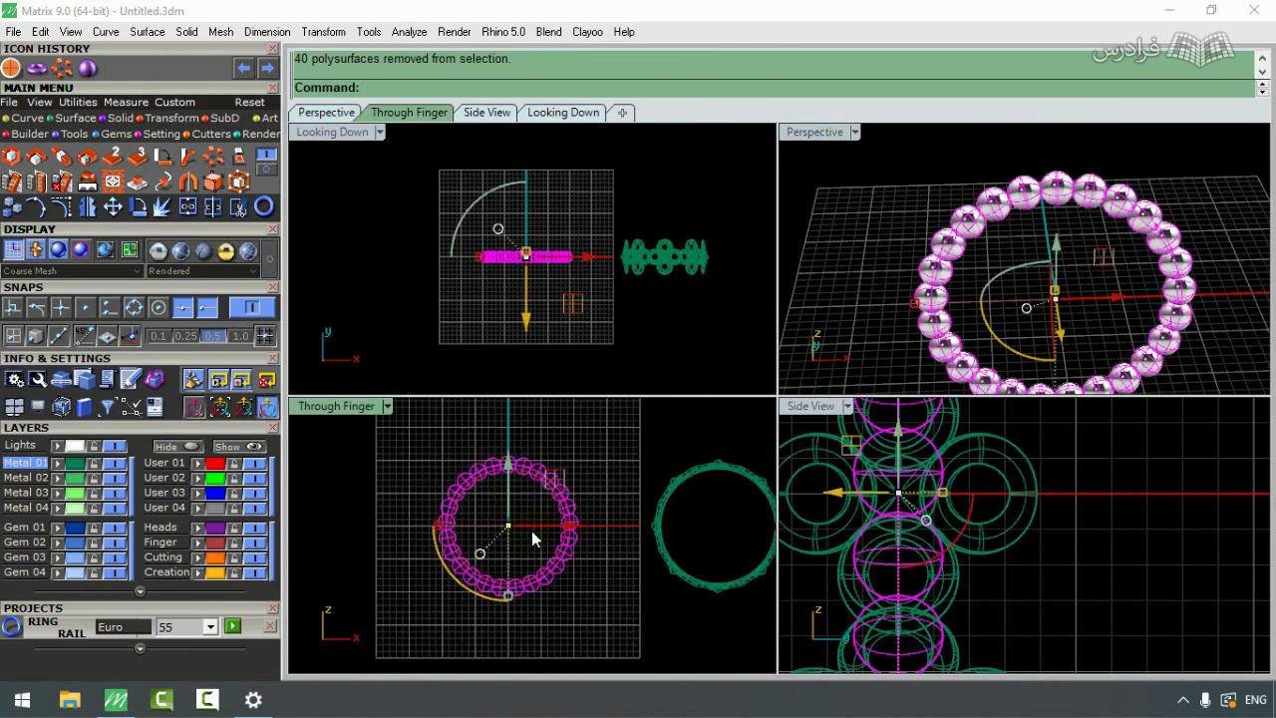
scroll(534, 538, "up", 1)
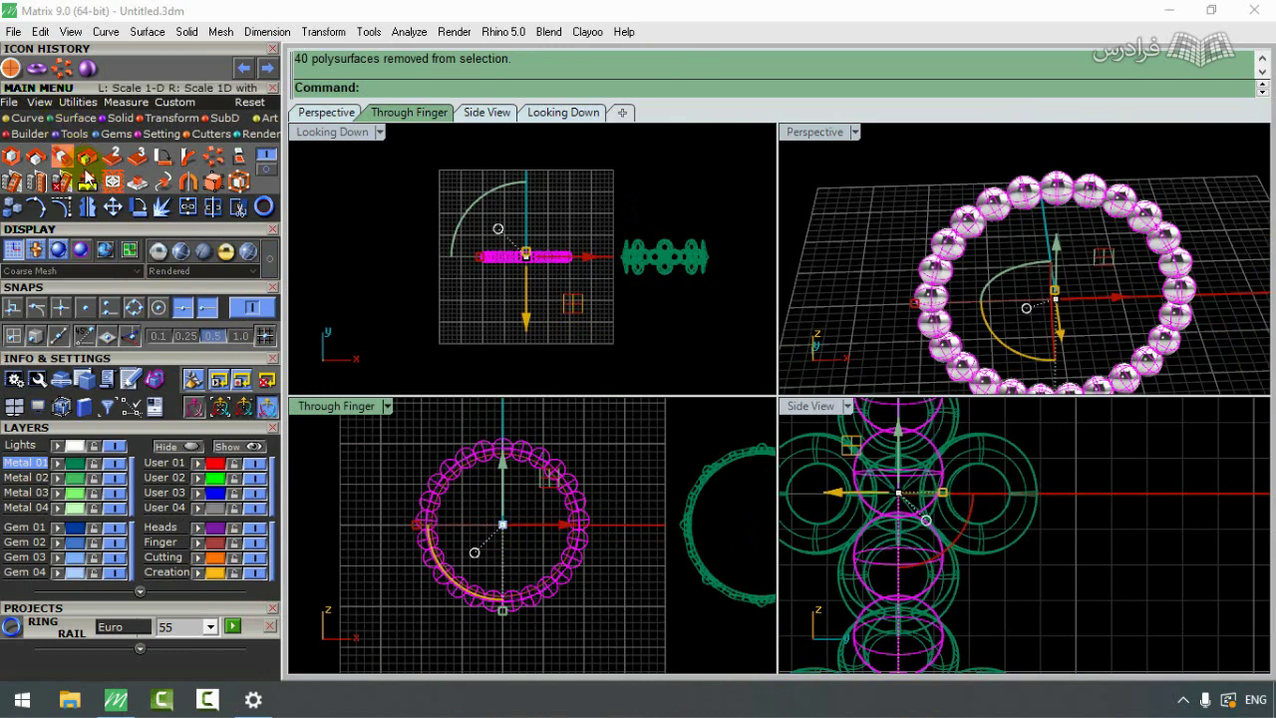
left_click(14, 68)
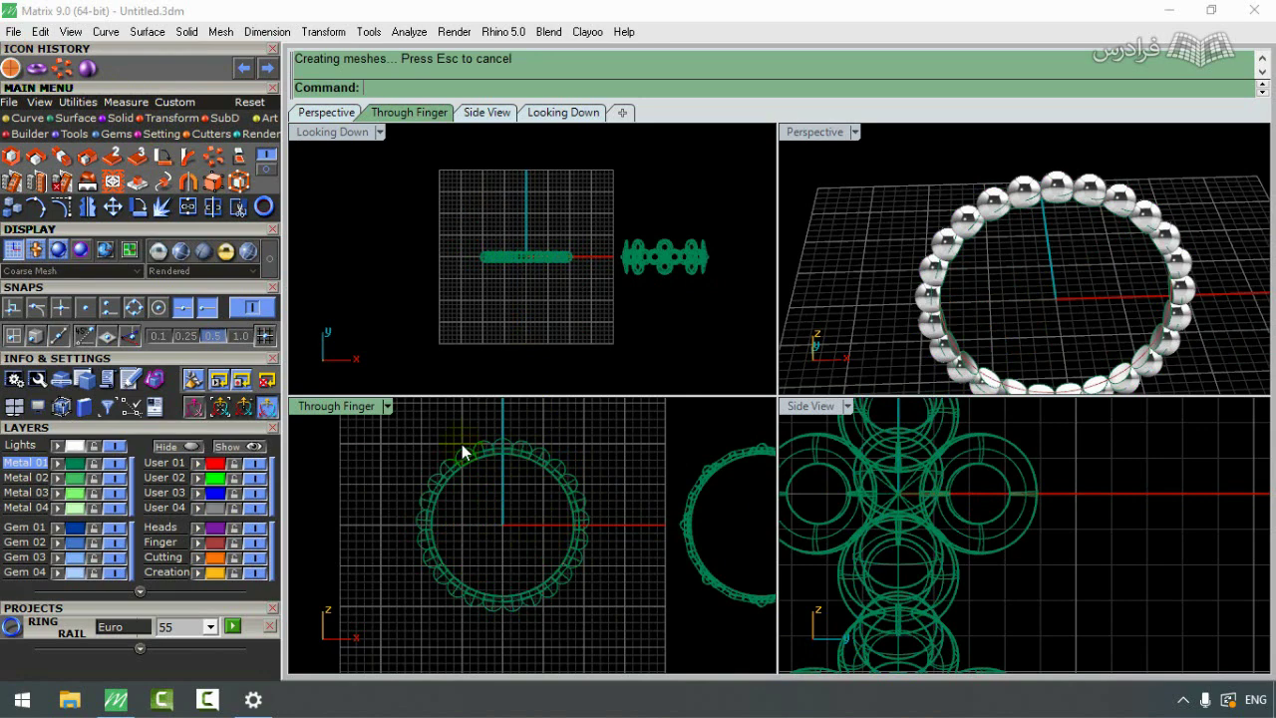
scroll(414, 522, "up", 3)
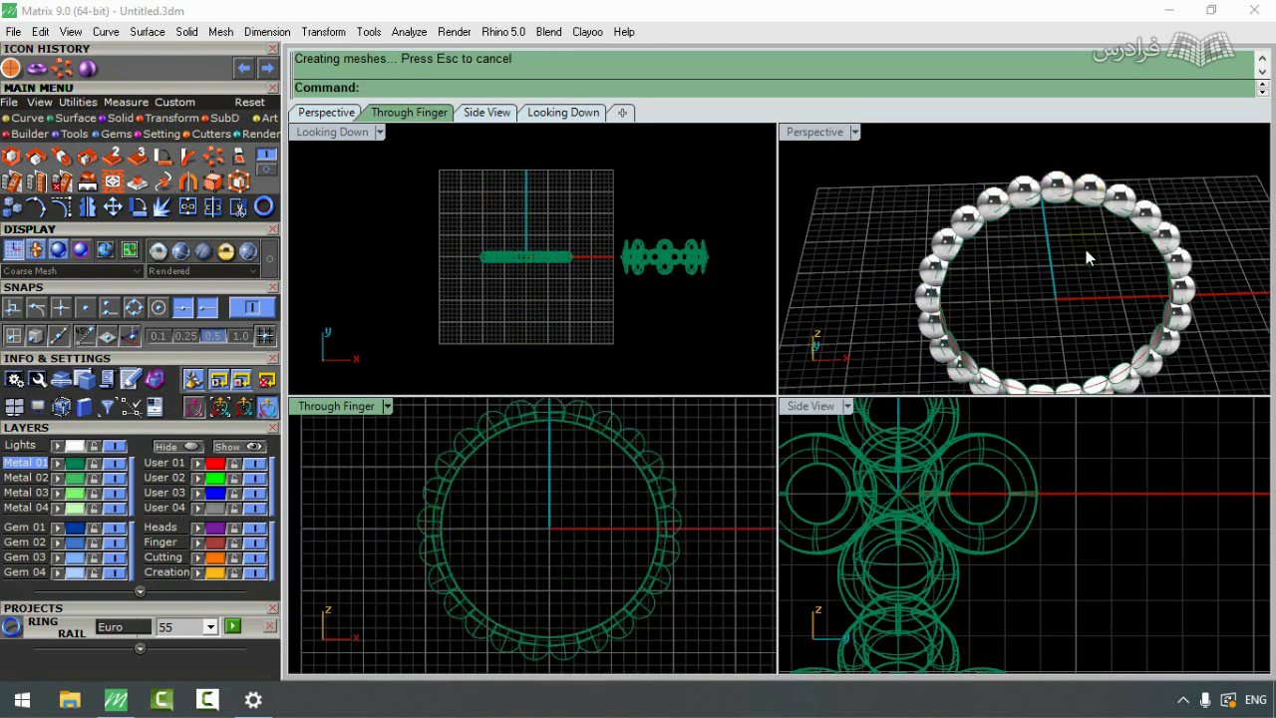
right_click_drag(1086, 249, 1087, 222)
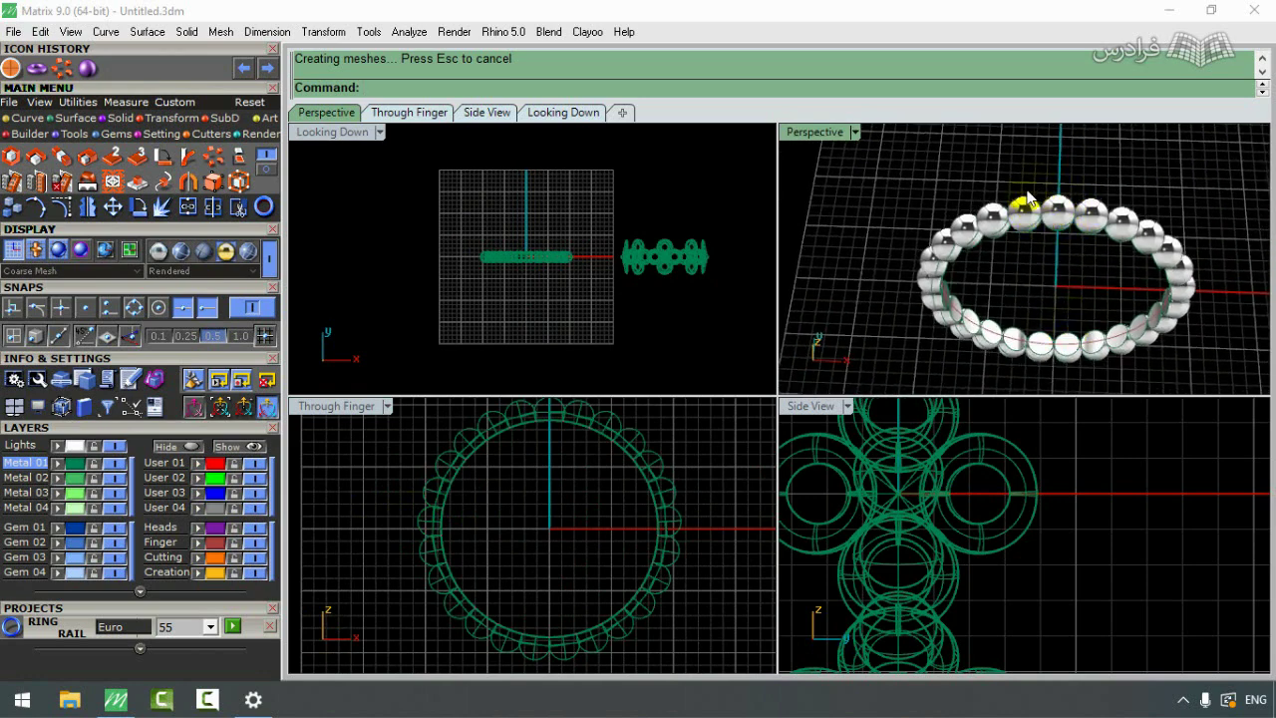
Step: Select only the trimmed sphere ring and duplicate it along negative Y in the Looking Down view, with the copy slightly overlapping the original
scroll(608, 528, "down", 3)
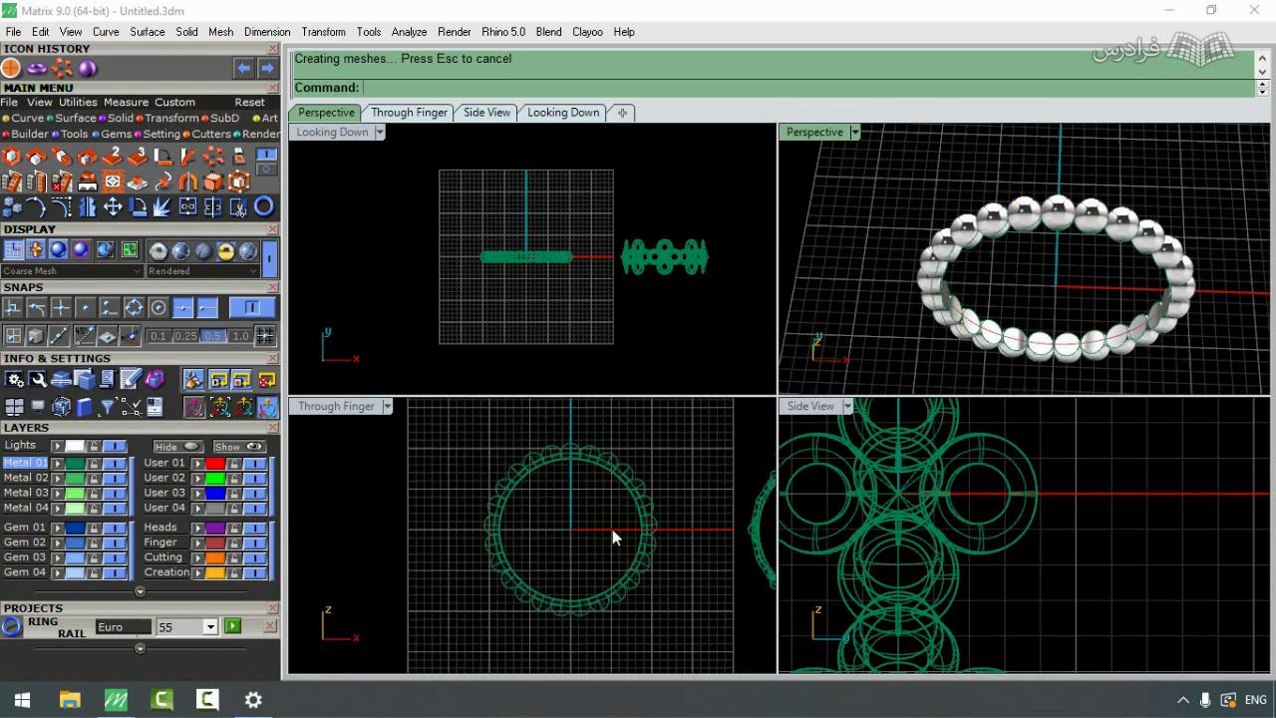
left_click(72, 469)
scroll(415, 474, "down", 3)
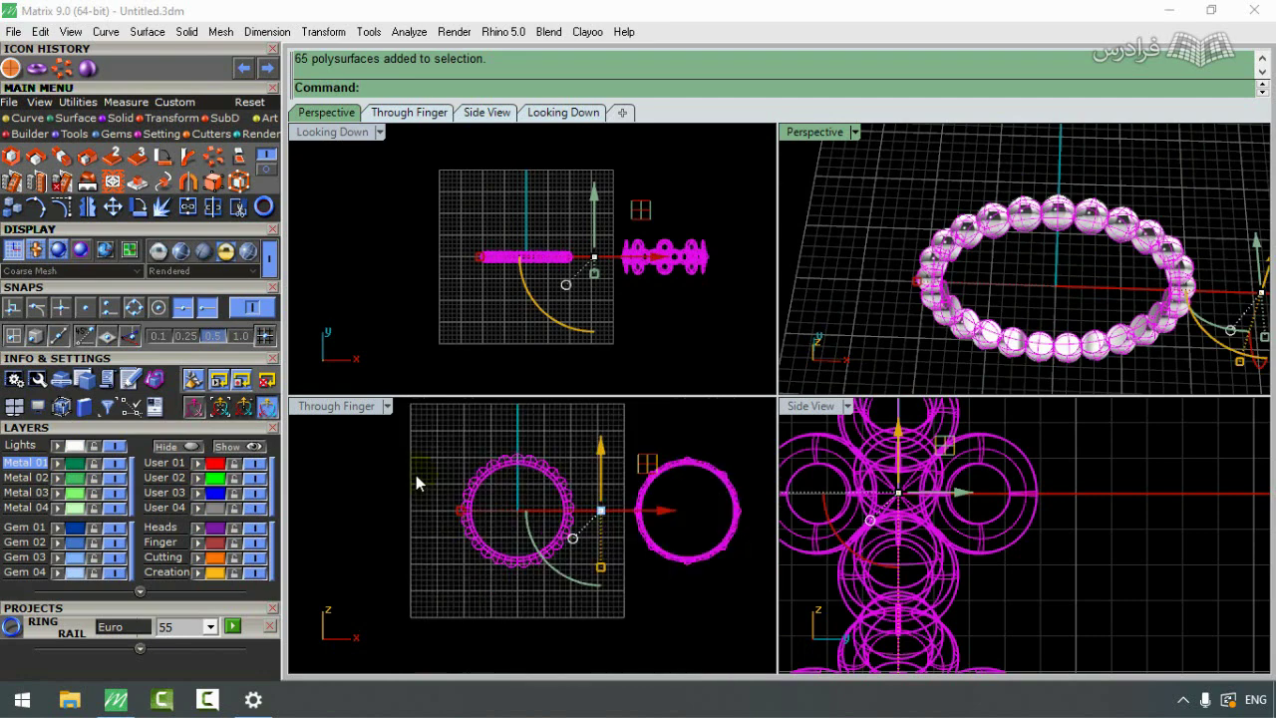
left_click_drag(588, 437, 696, 584, "ctrl")
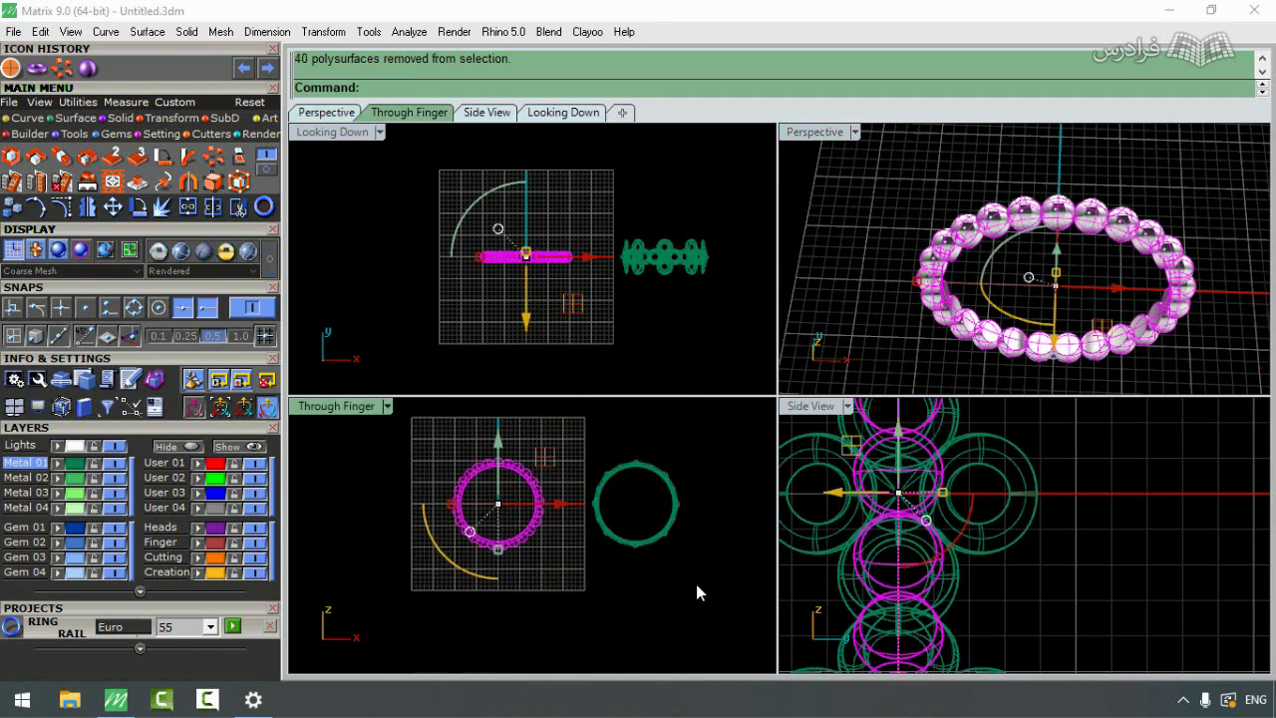
double_click(332, 132)
scroll(769, 404, "up", 2)
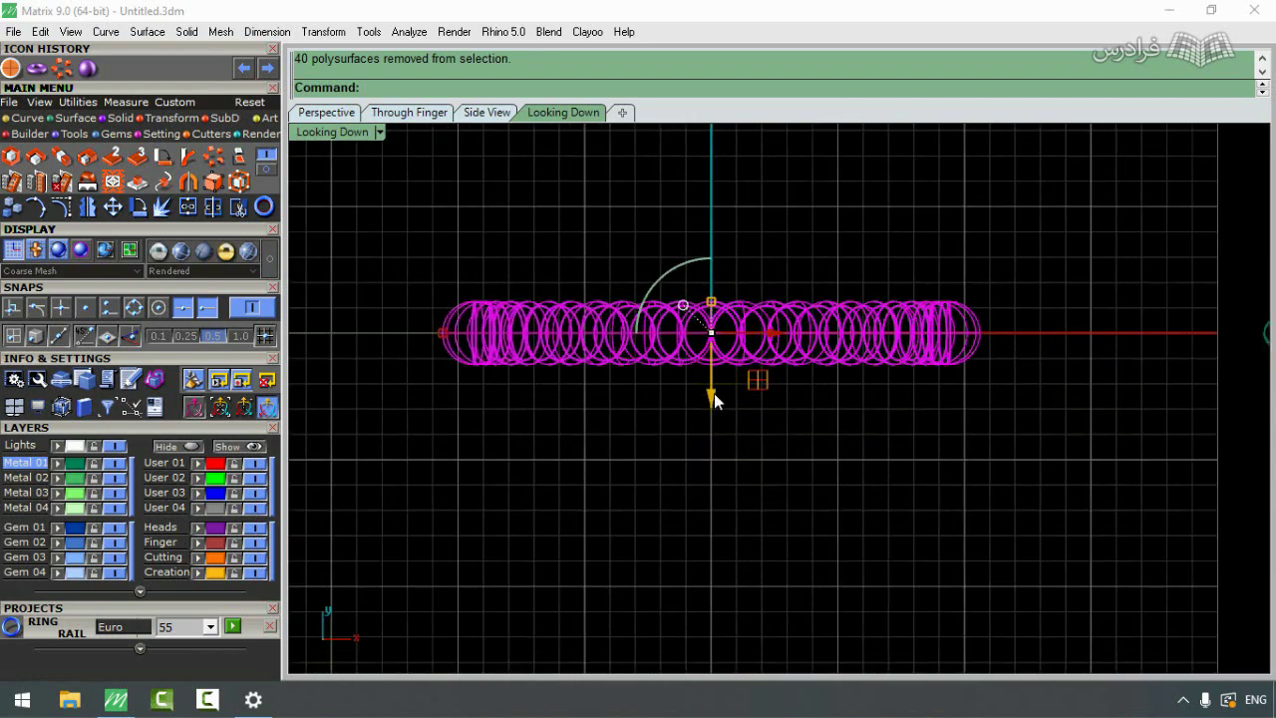
left_click_drag(712, 400, 725, 445)
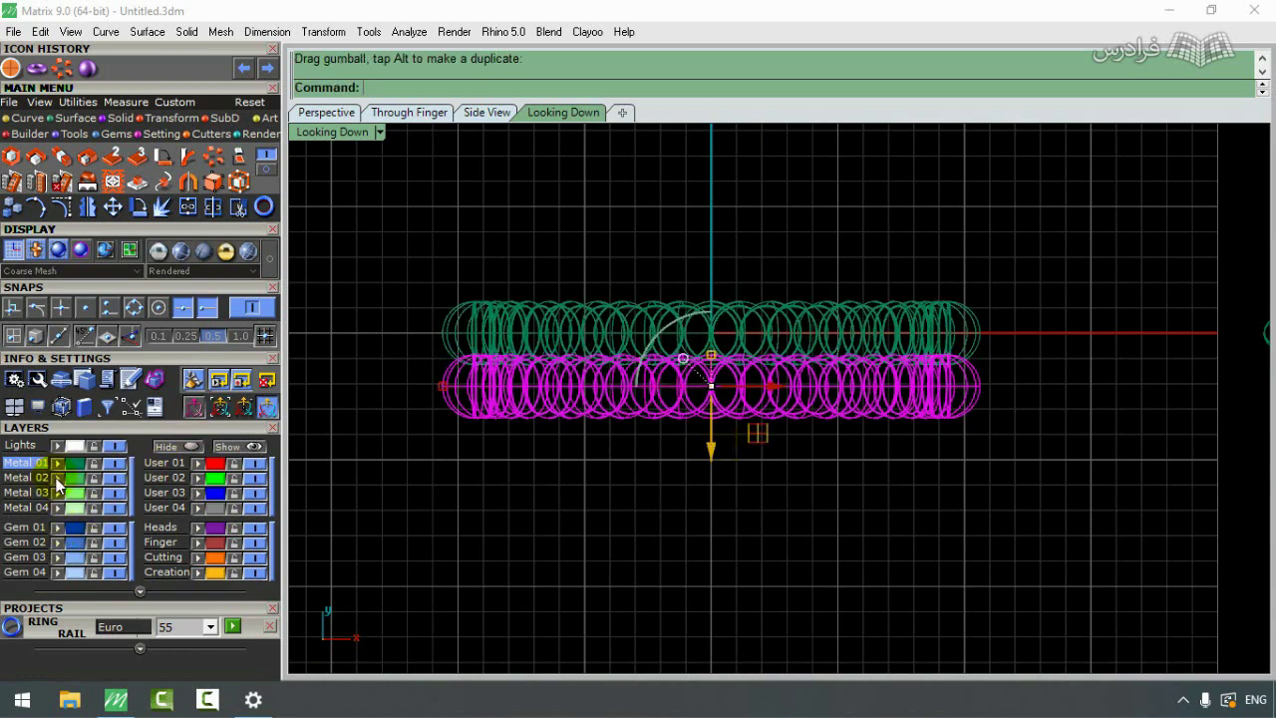
Step: Rotate the duplicated sphere ring around 0,0,0 in the maximized Through Finger view by half a sphere spacing, then restore the four-view layout
double_click(337, 130)
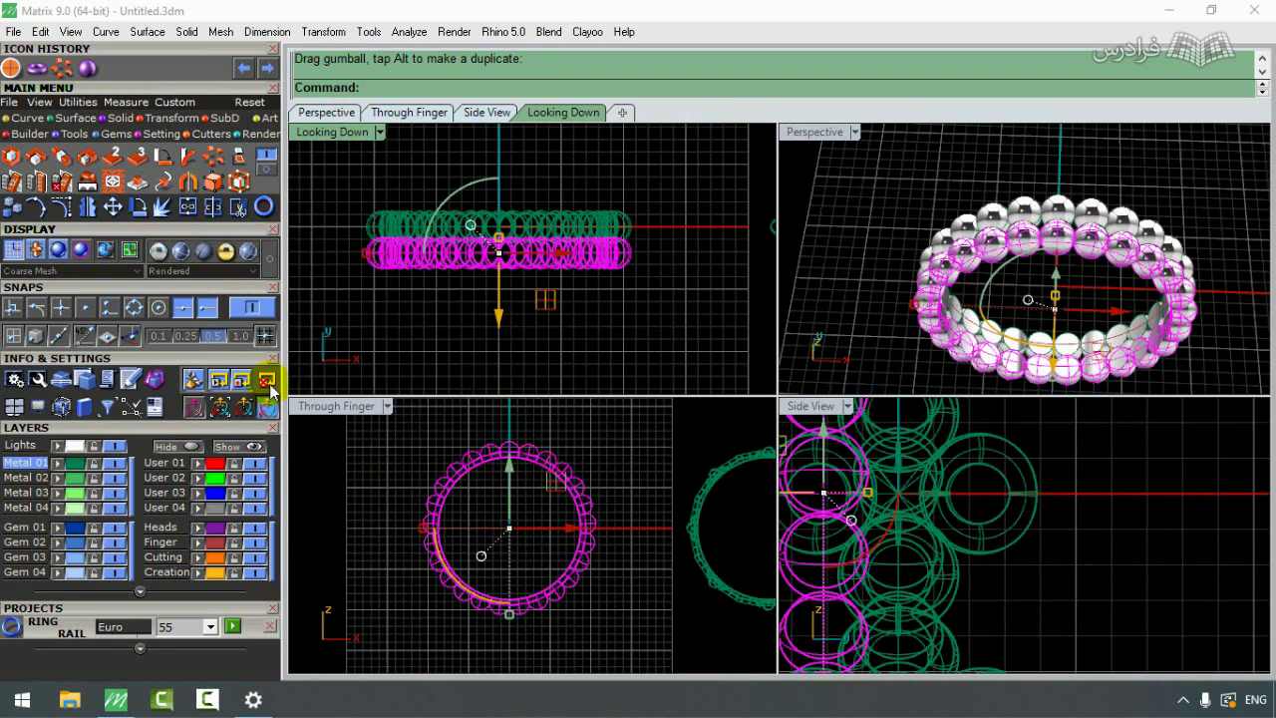
left_click(137, 209)
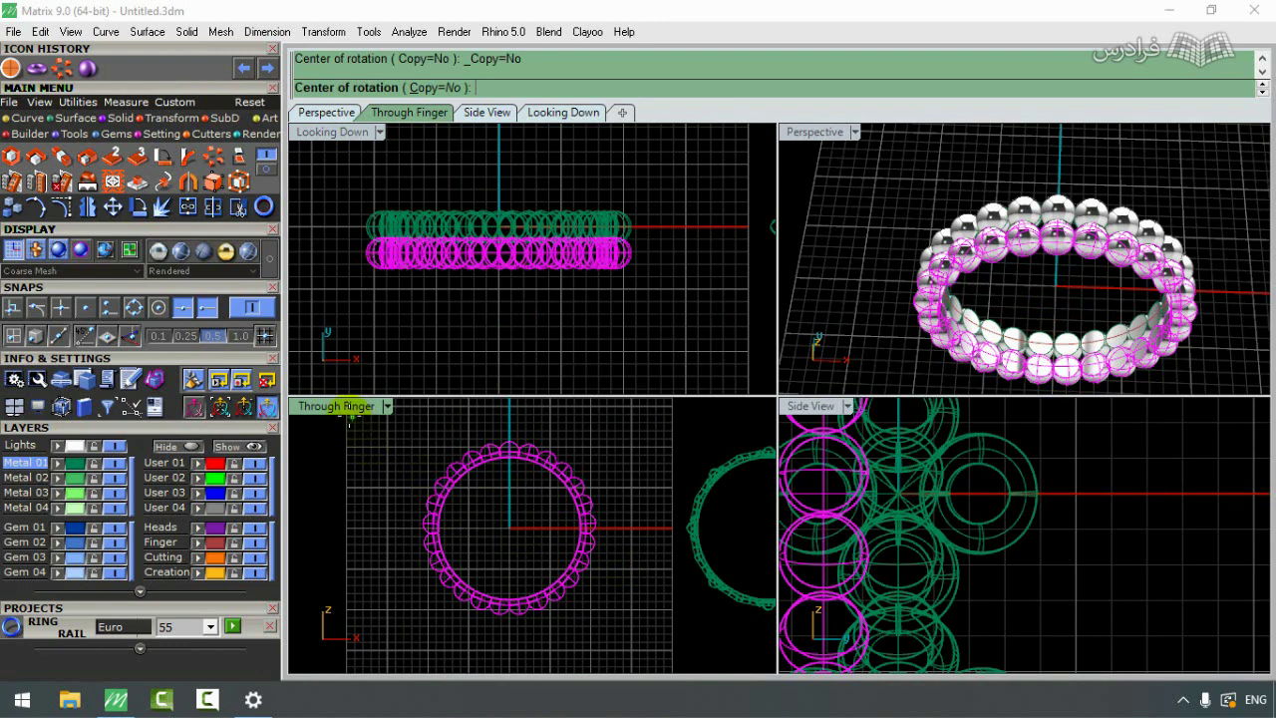
double_click(348, 409)
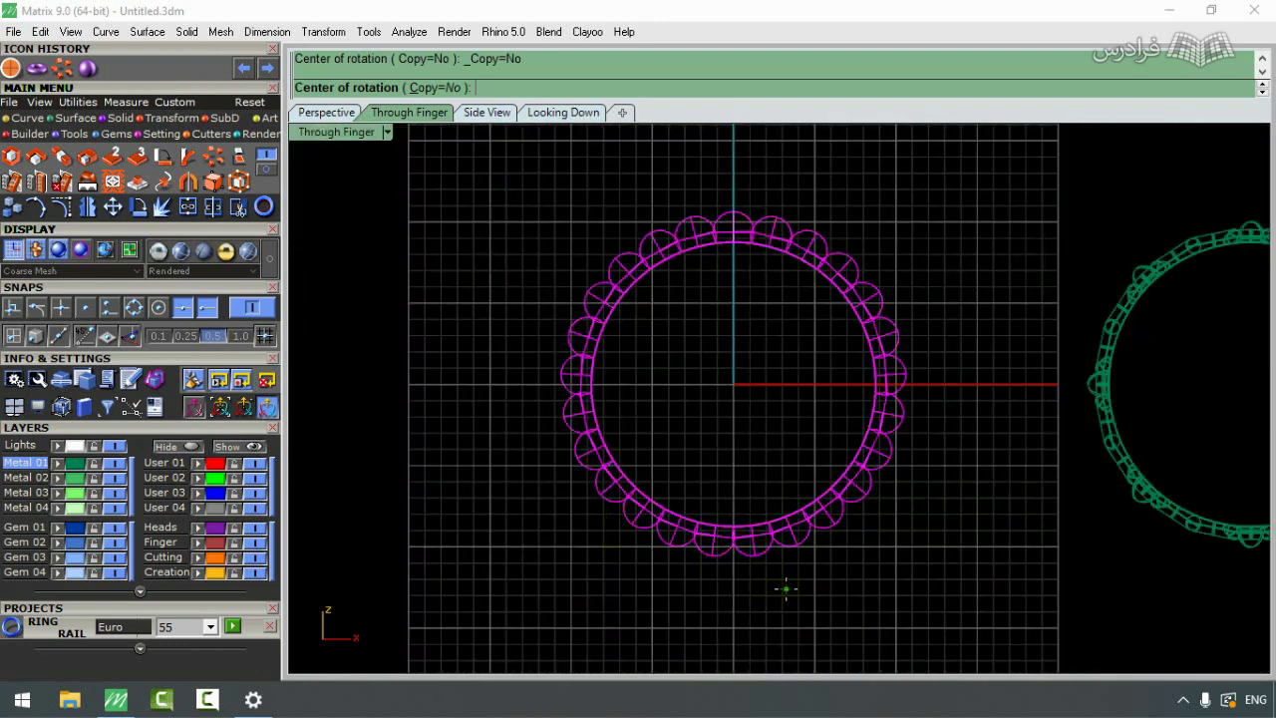
left_click(733, 384)
scroll(738, 175, "up", 3)
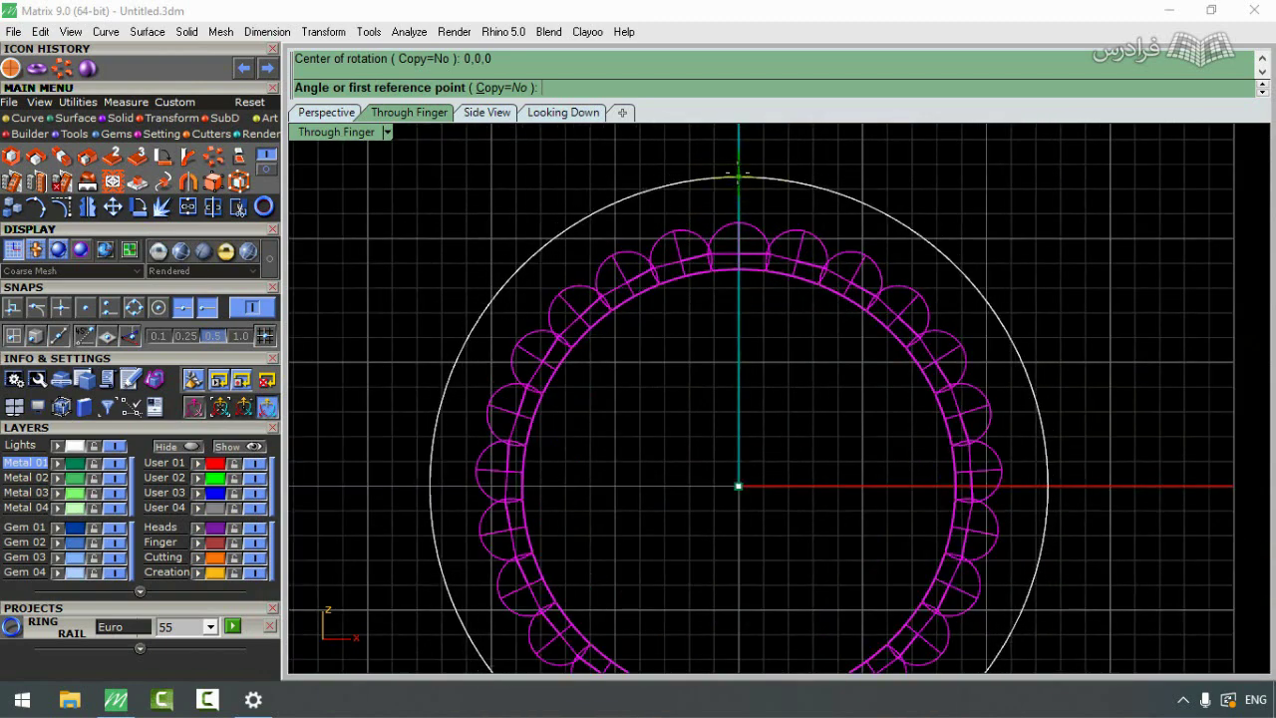
scroll(738, 175, "down", 2)
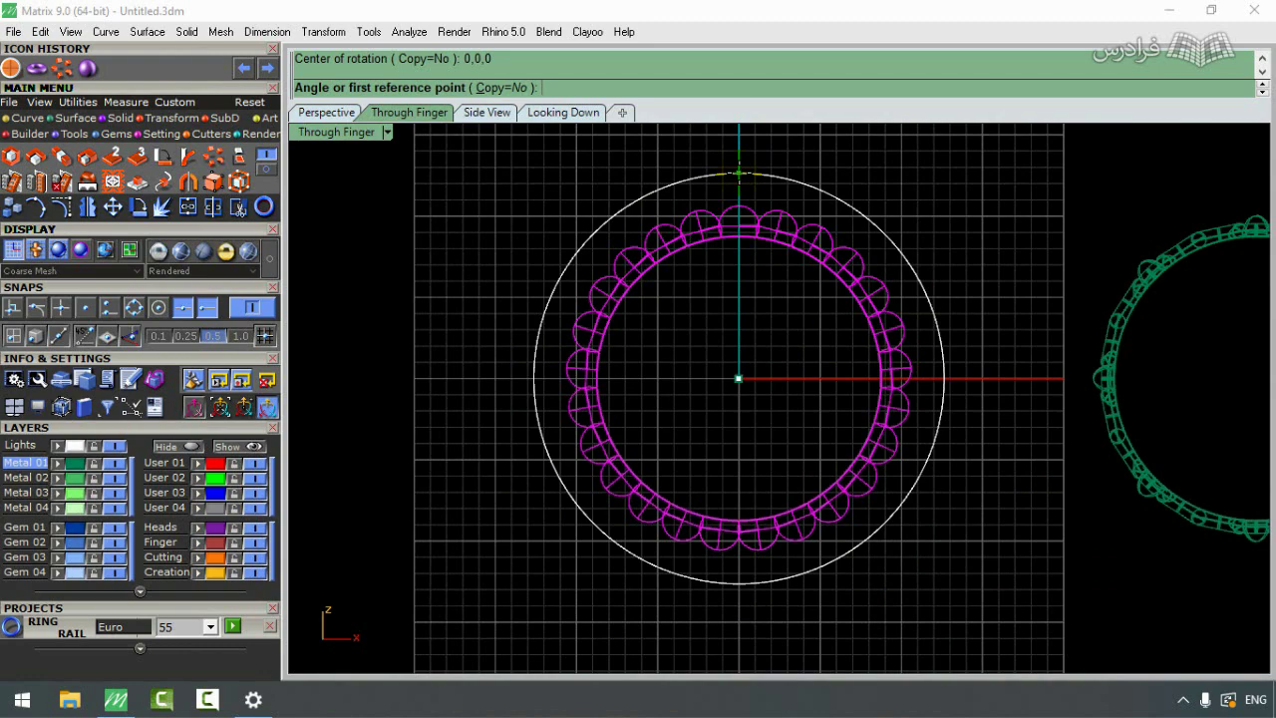
left_click(739, 173)
scroll(760, 171, "up", 1)
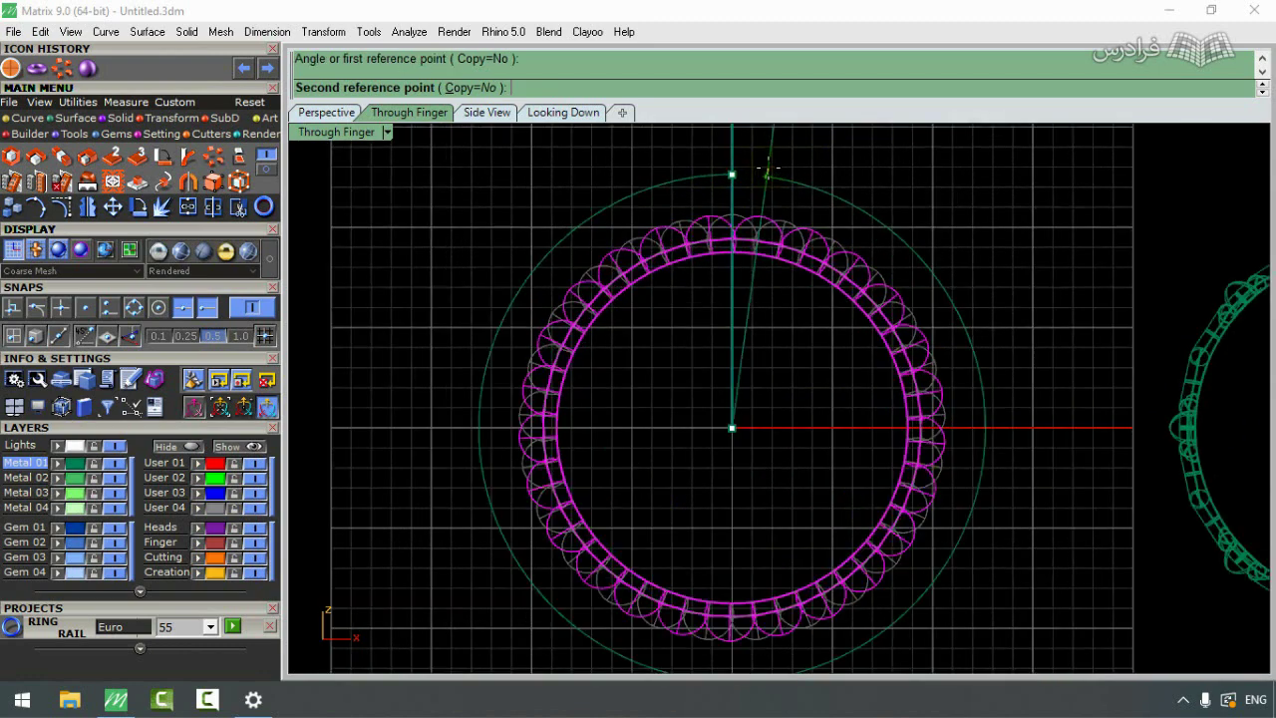
scroll(760, 170, "up", 1)
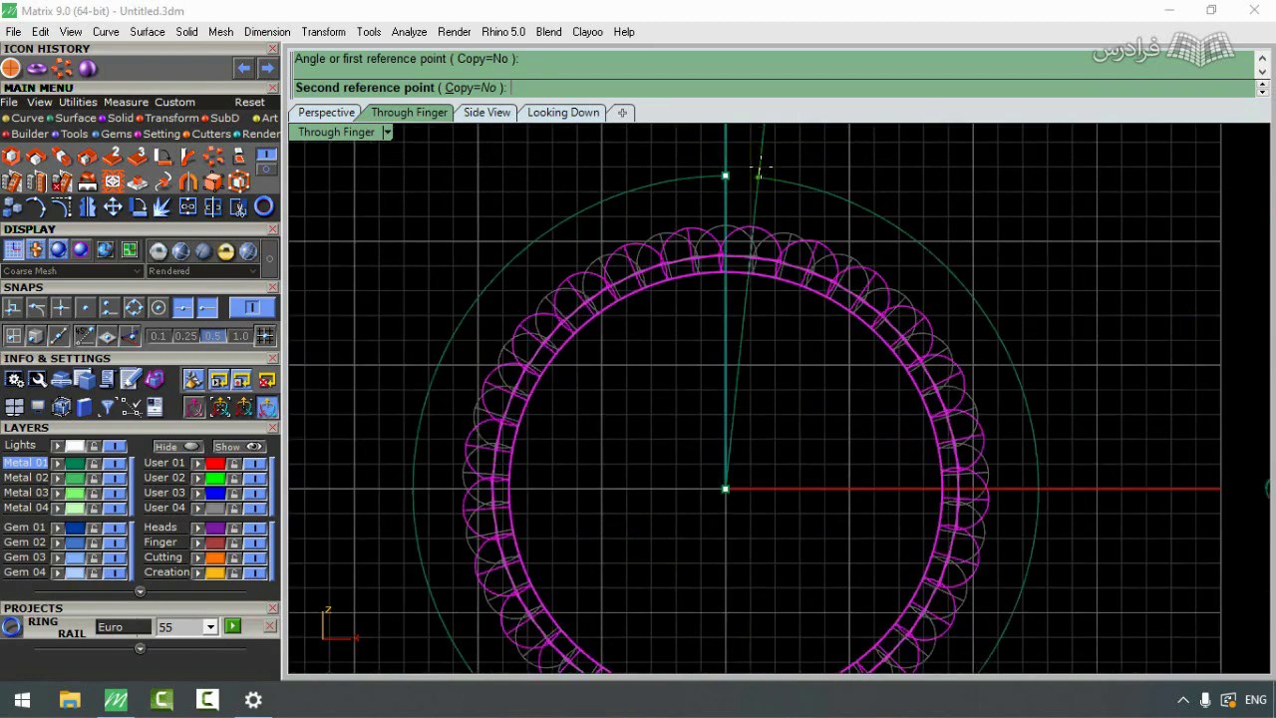
scroll(765, 174, "up", 1)
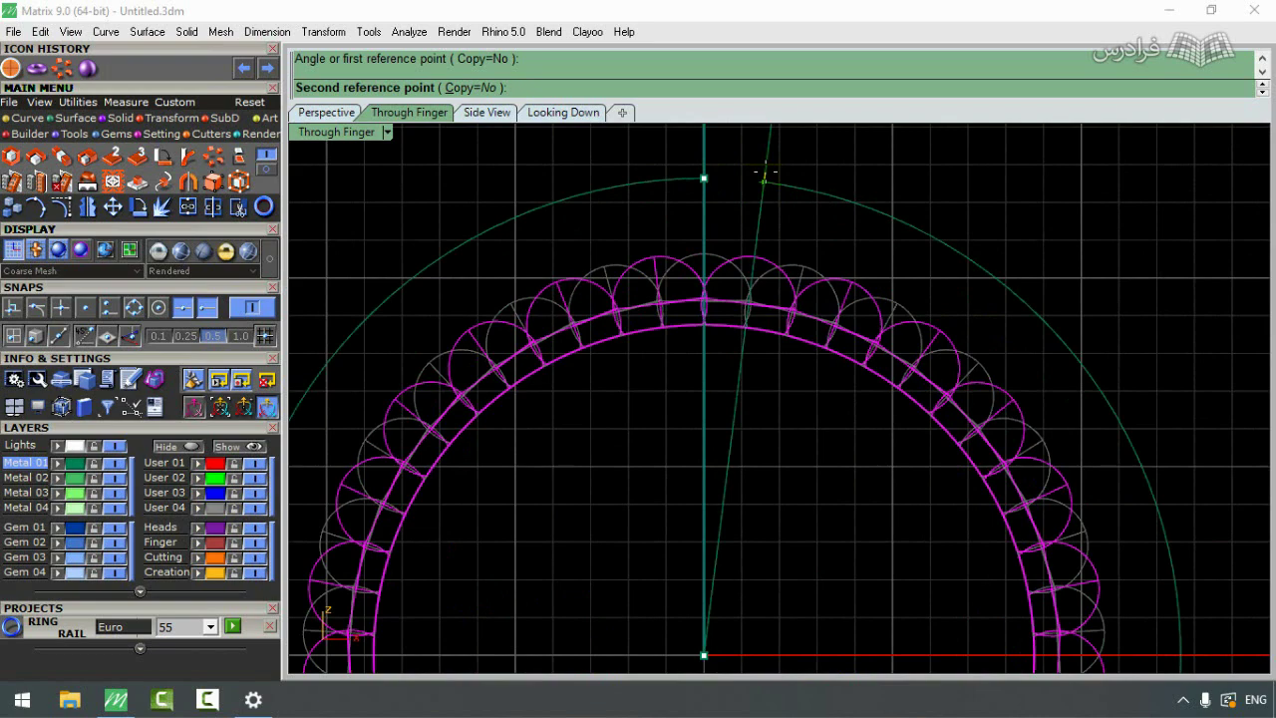
left_click(764, 178)
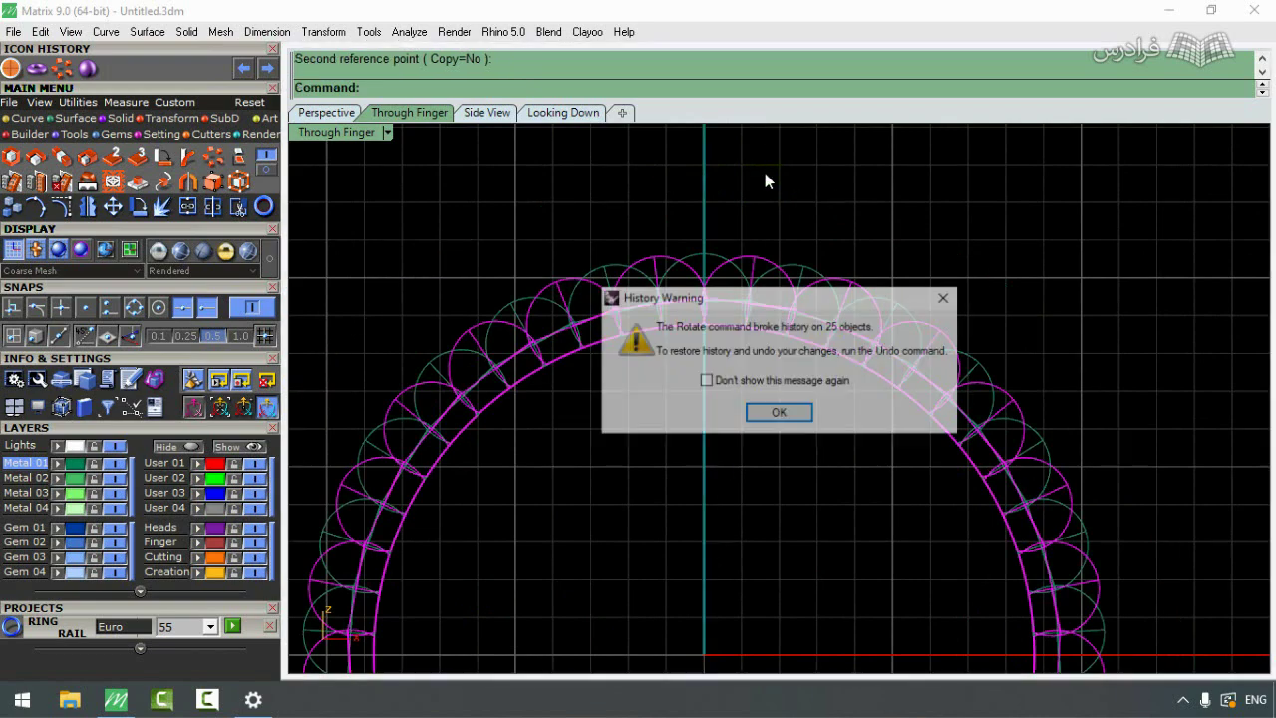
left_click(750, 413)
double_click(335, 132)
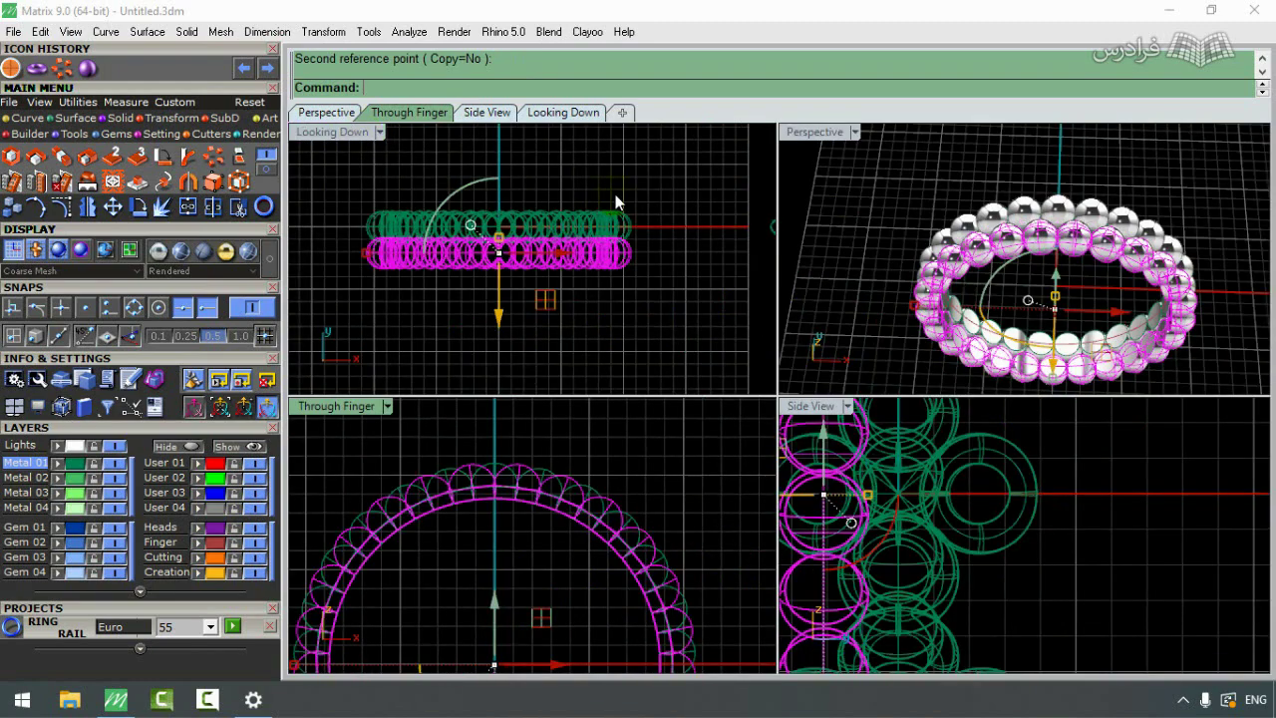
Step: Deselect the rotated ring and examine how the two sphere rows stagger and overlap in the Perspective view
left_click(628, 192)
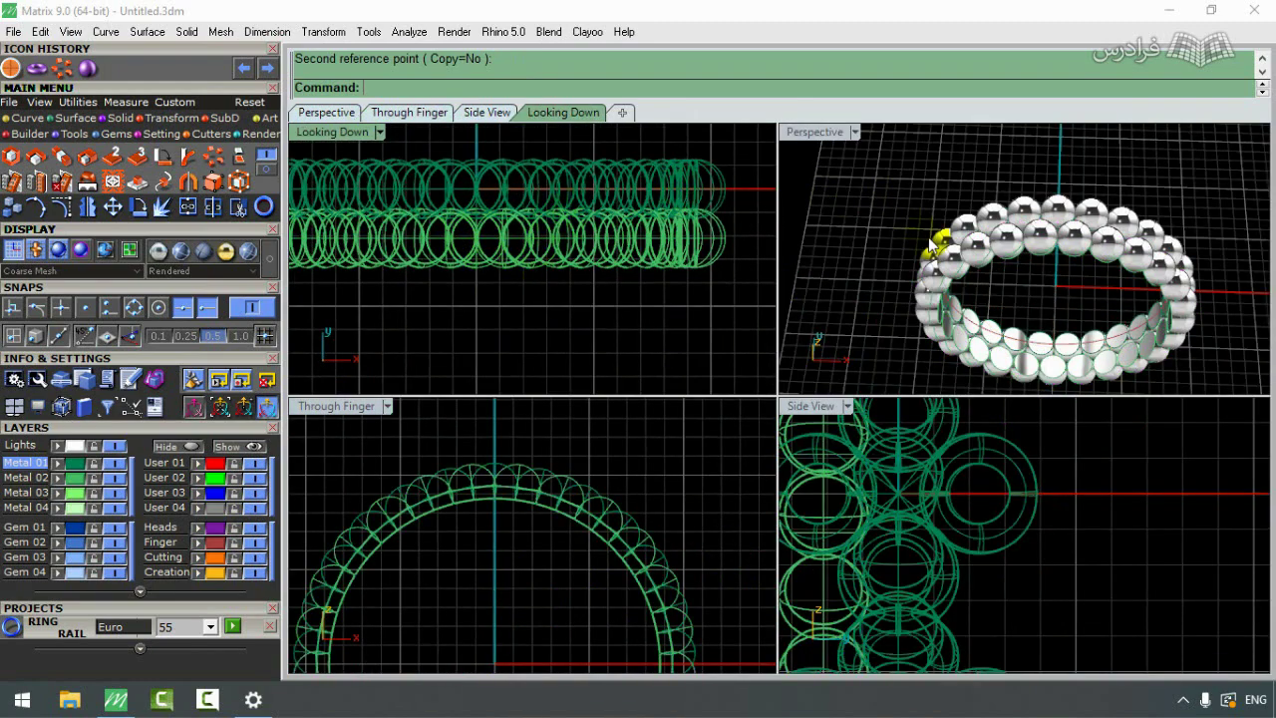
right_click_drag(935, 241, 1044, 249)
scroll(1037, 255, "up", 5)
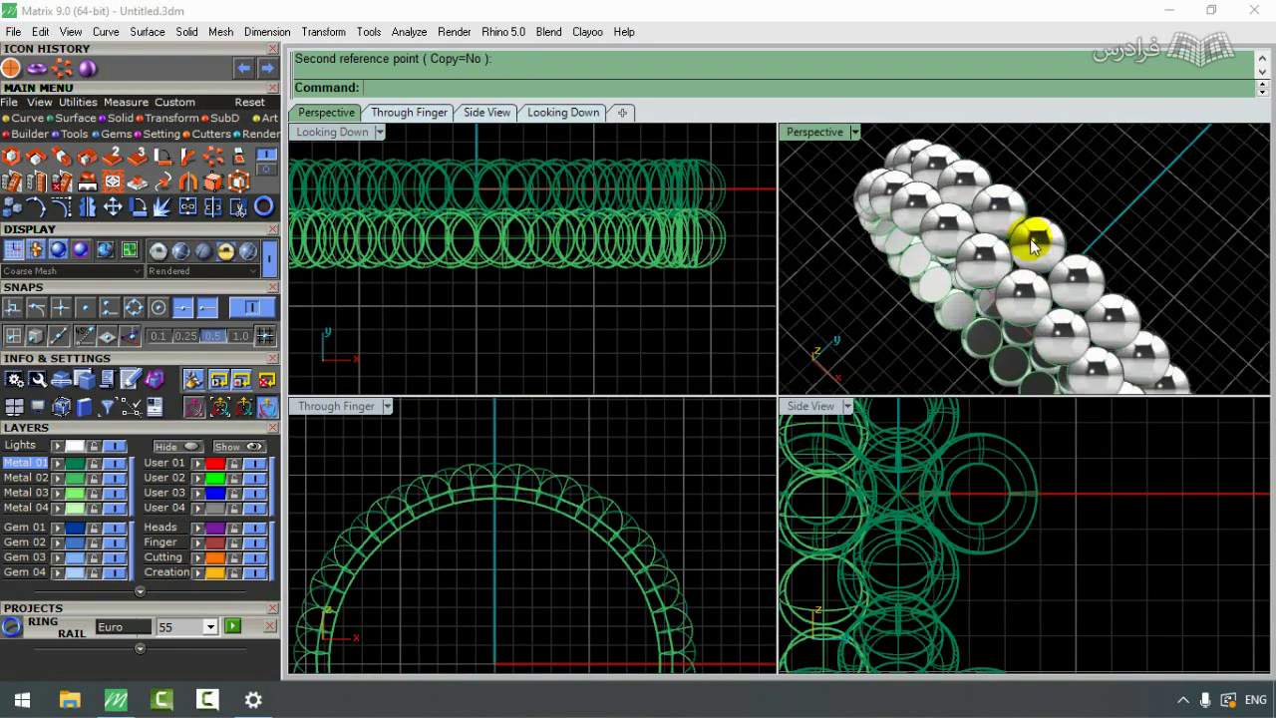
right_click_drag(1012, 297, 1083, 246)
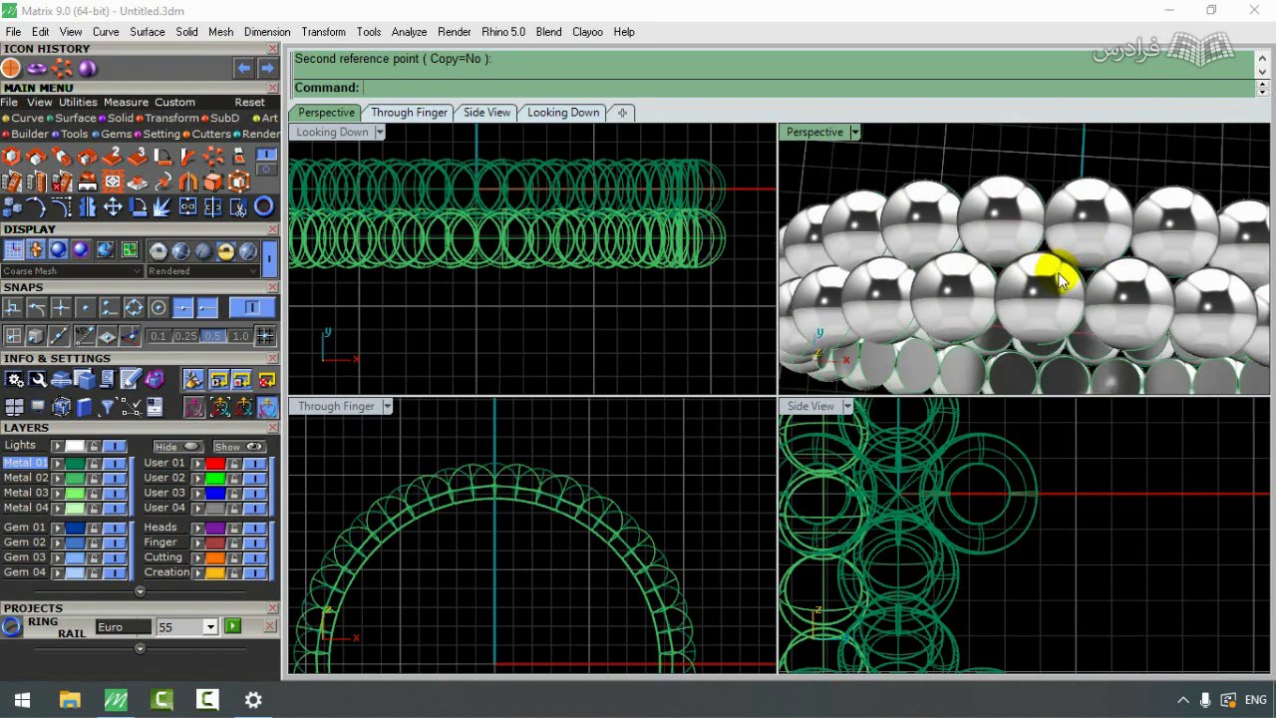
scroll(1056, 281, "down", 5)
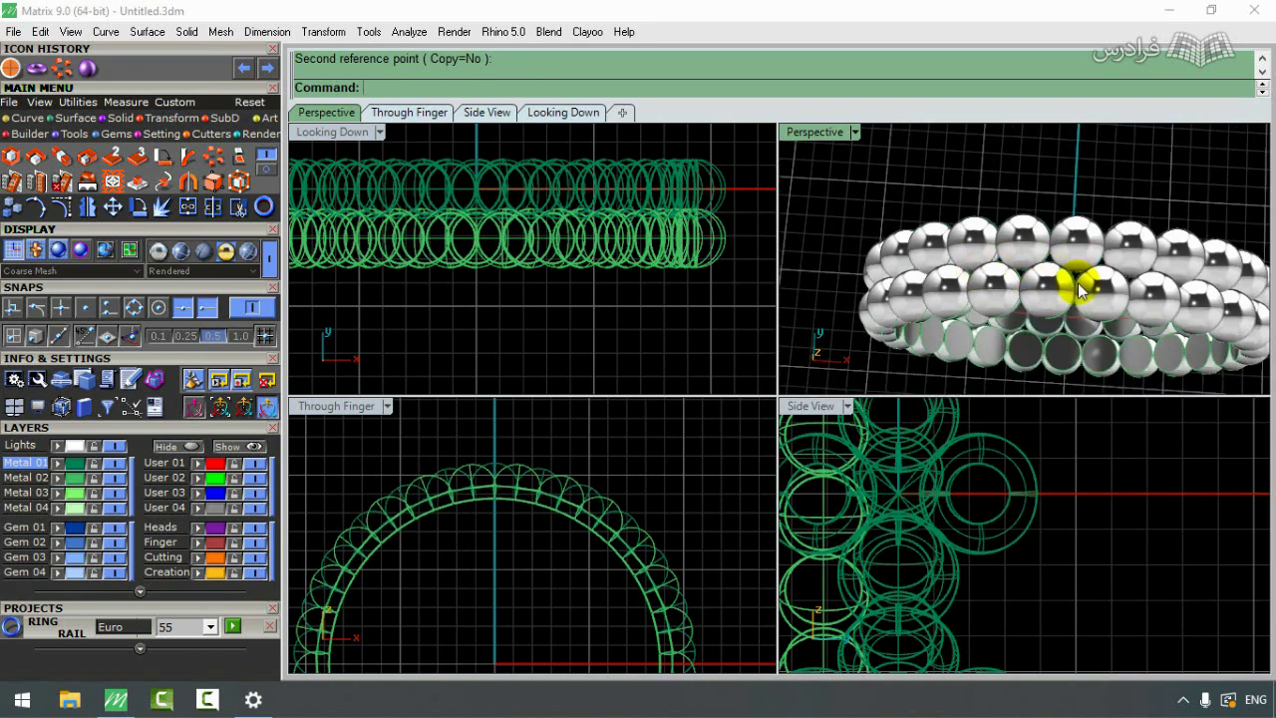
scroll(1077, 230, "down", 5)
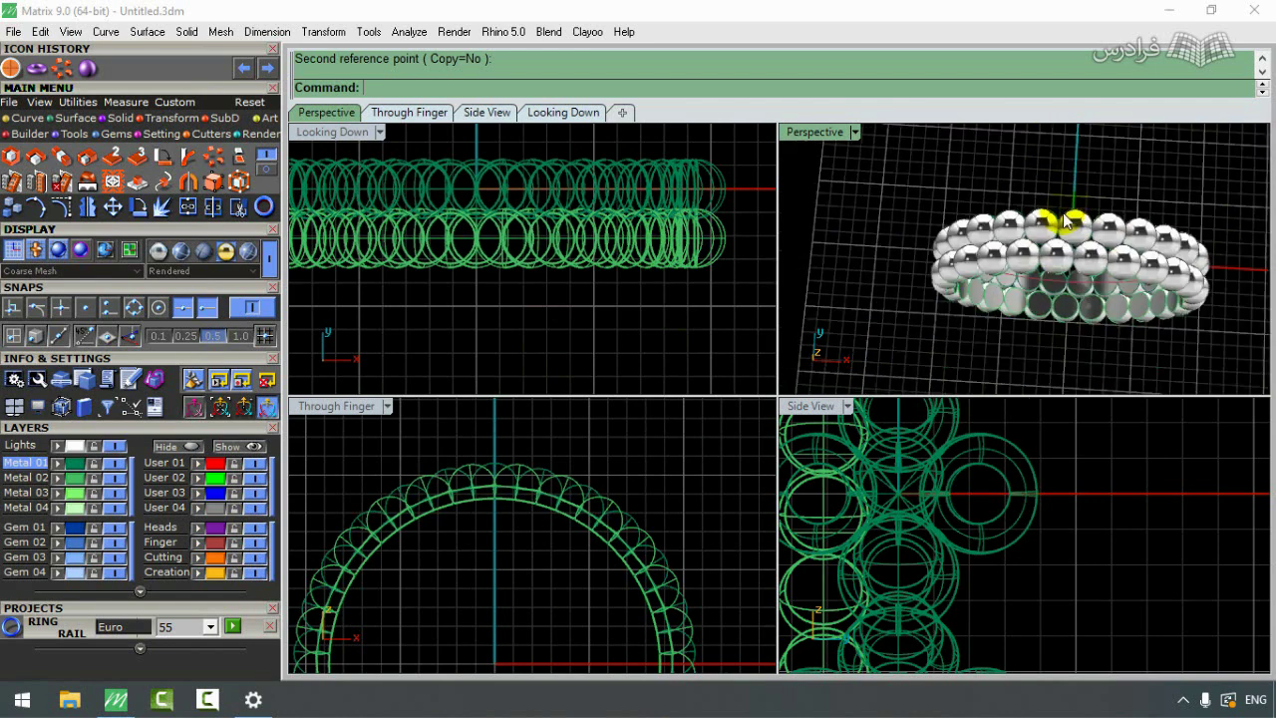
Step: Select only the rotated ring of 25 trimmed spheres, leaving the original row unselected
left_click(71, 492)
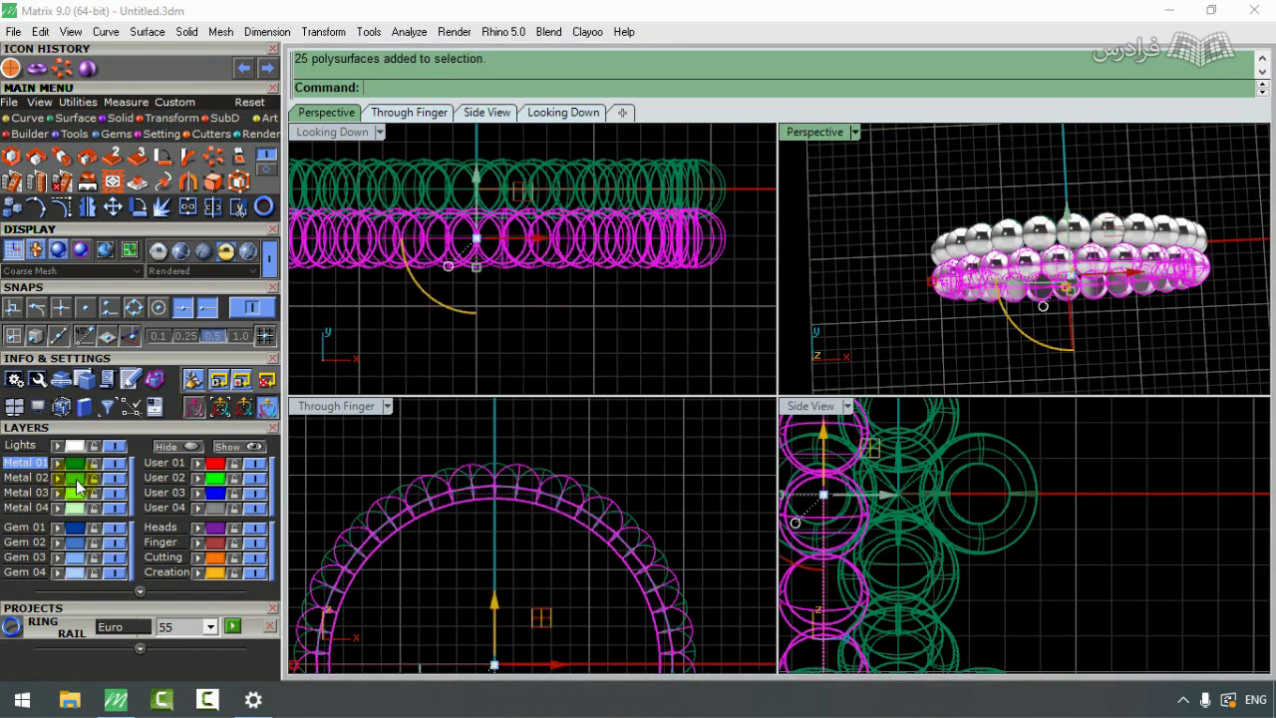
scroll(603, 217, "down", 2)
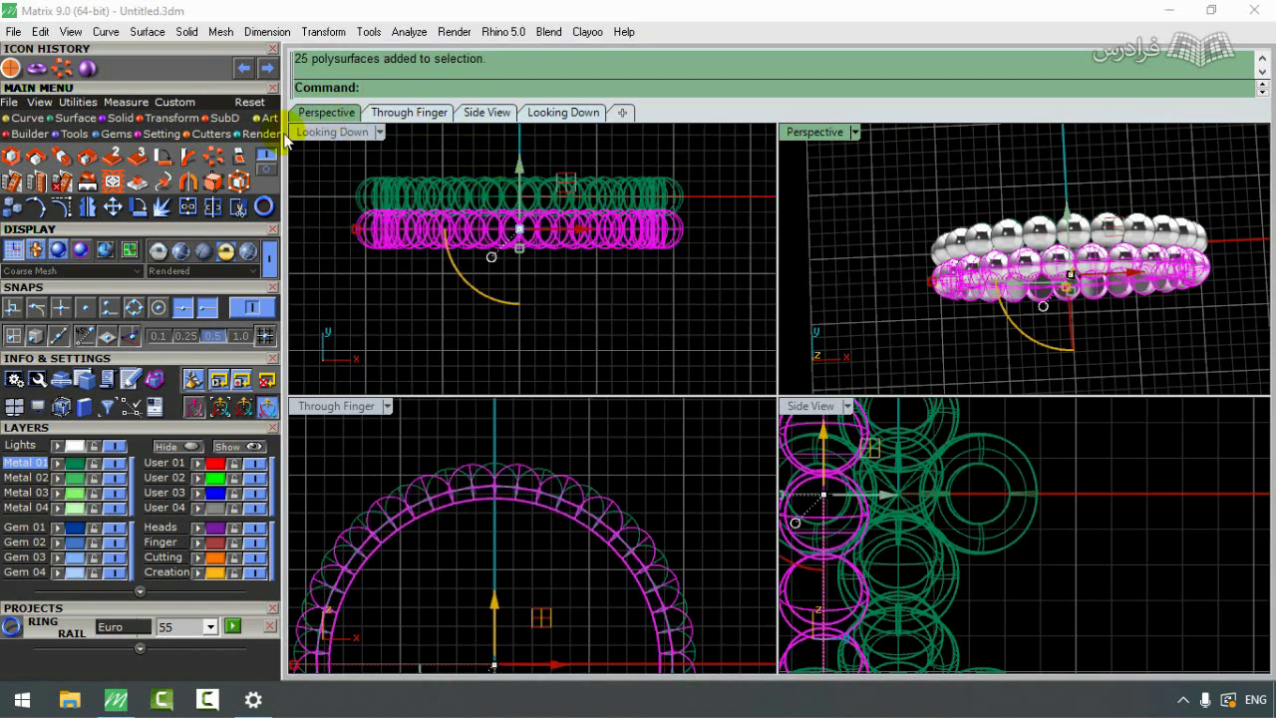
Step: Mirror a copy of the selected bead row across the X axis from the origin to the other side of the middle row
left_click(87, 206)
scroll(566, 197, "up", 3)
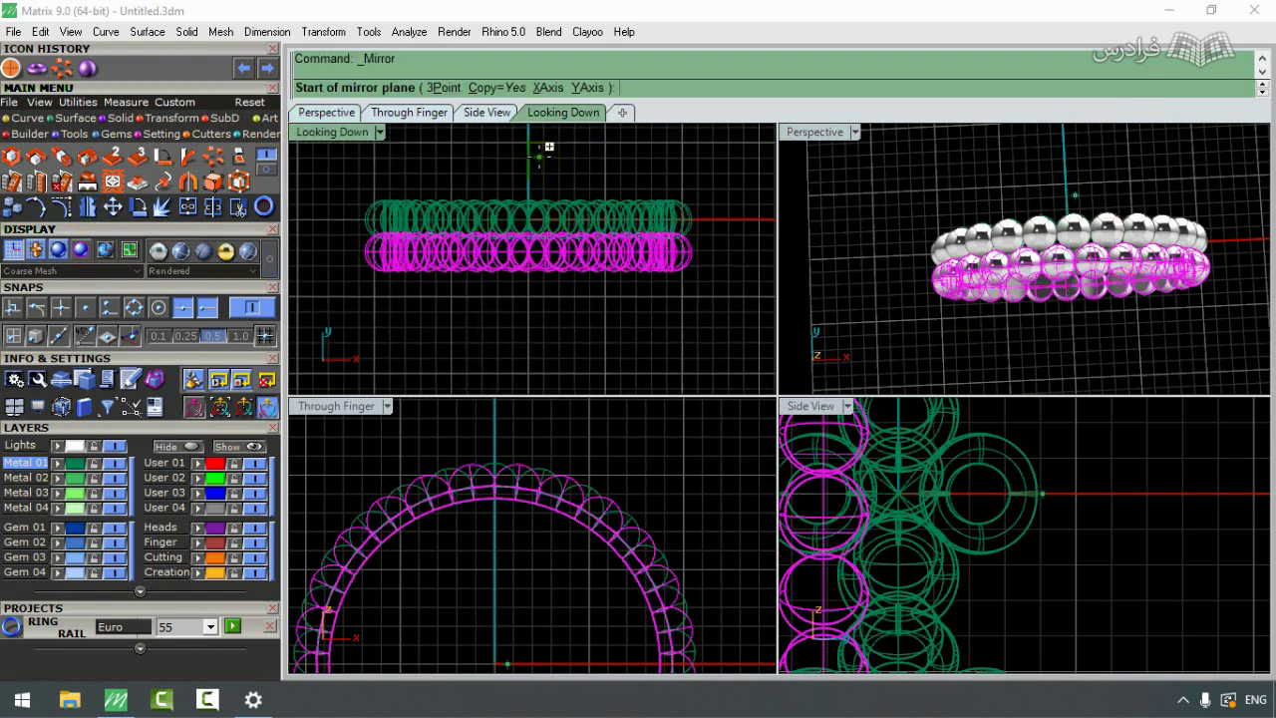
left_click(524, 229)
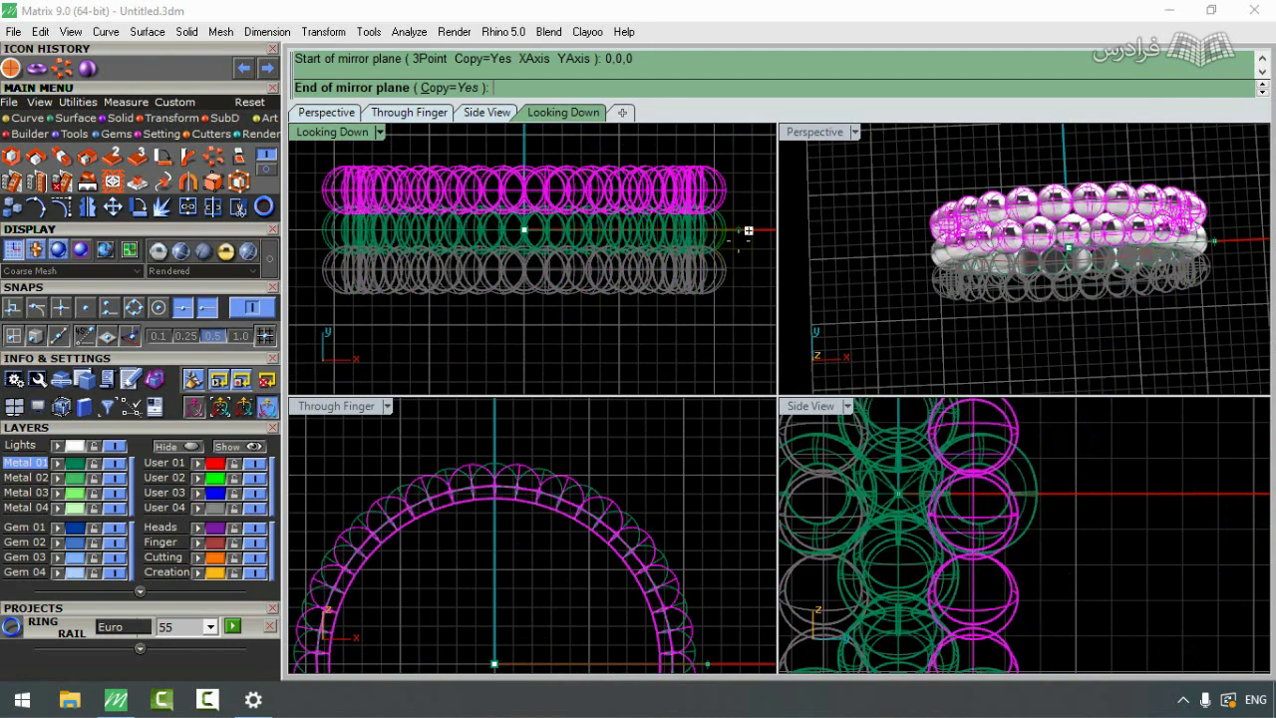
left_click(749, 231)
left_click(722, 308)
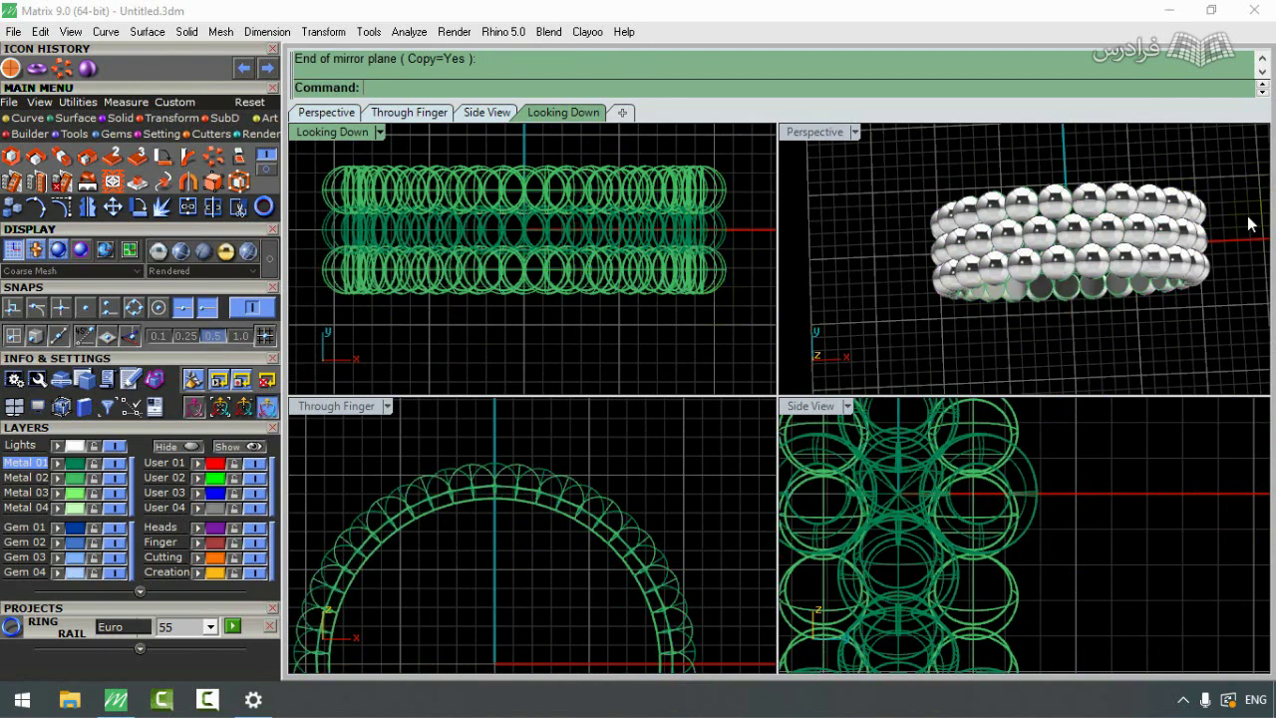
double_click(997, 257)
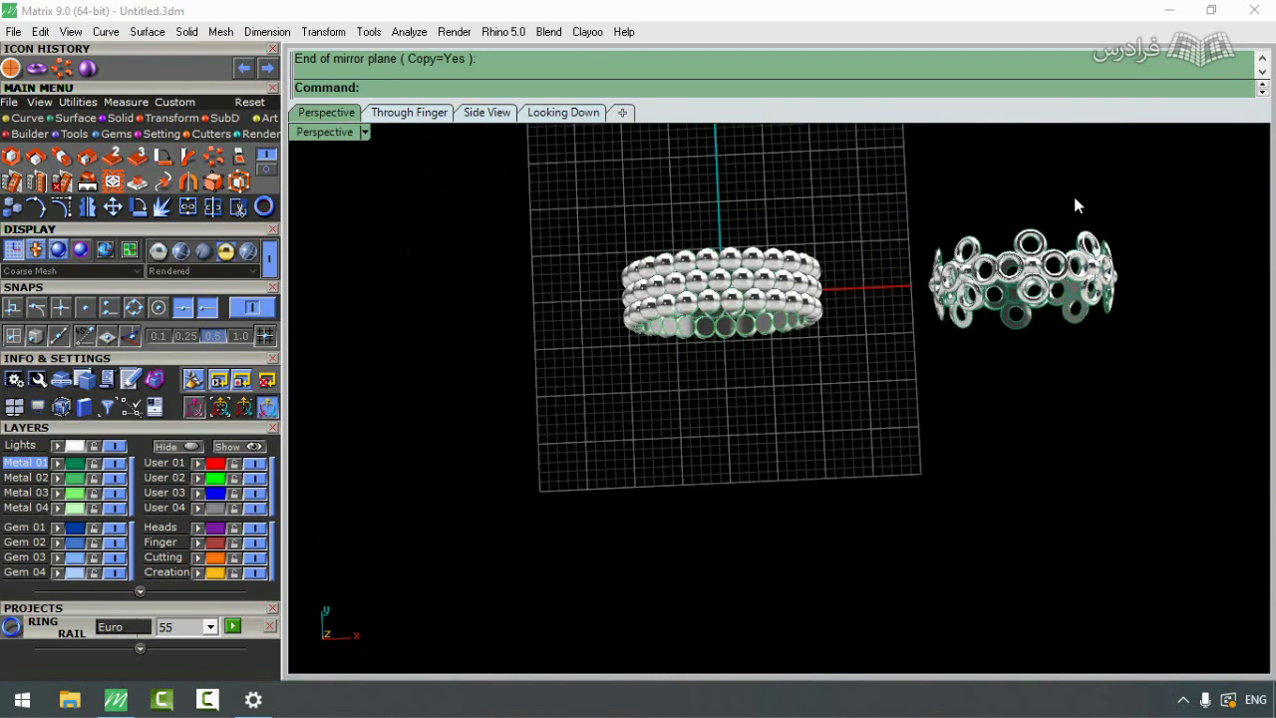
right_click_drag(1074, 197, 987, 151)
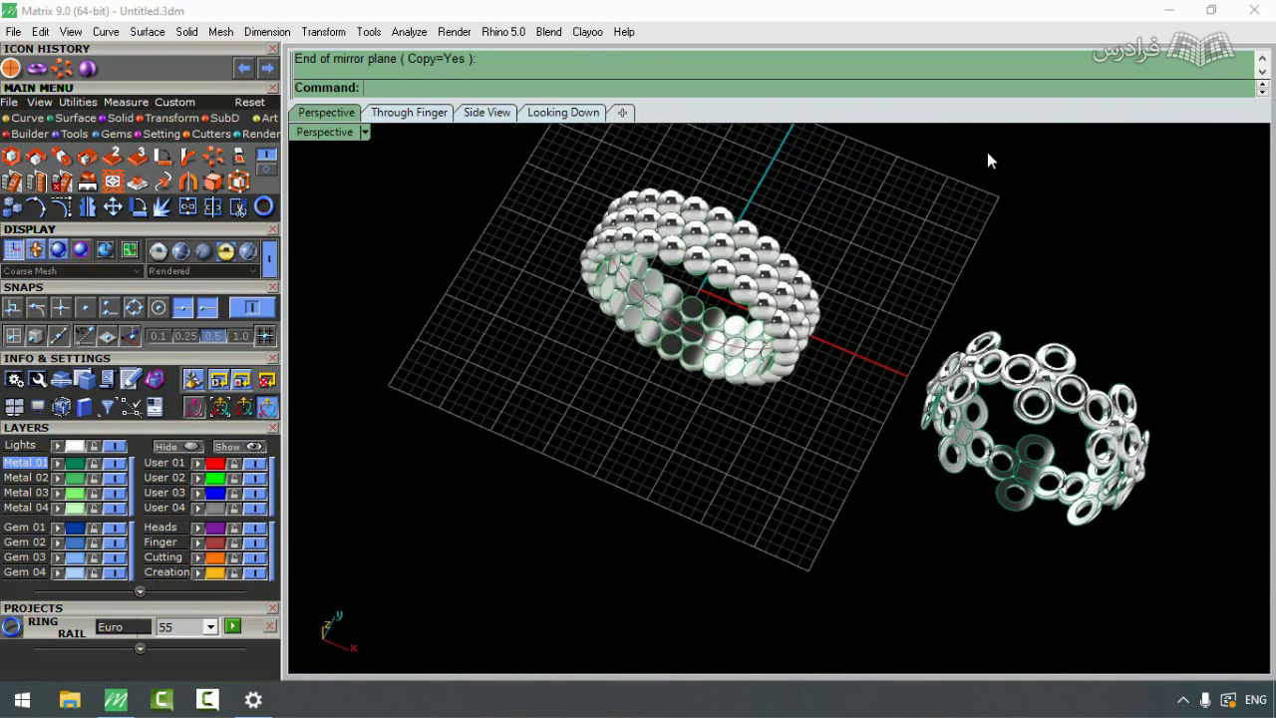
scroll(1130, 314, "down", 1)
scroll(1130, 314, "up", 1)
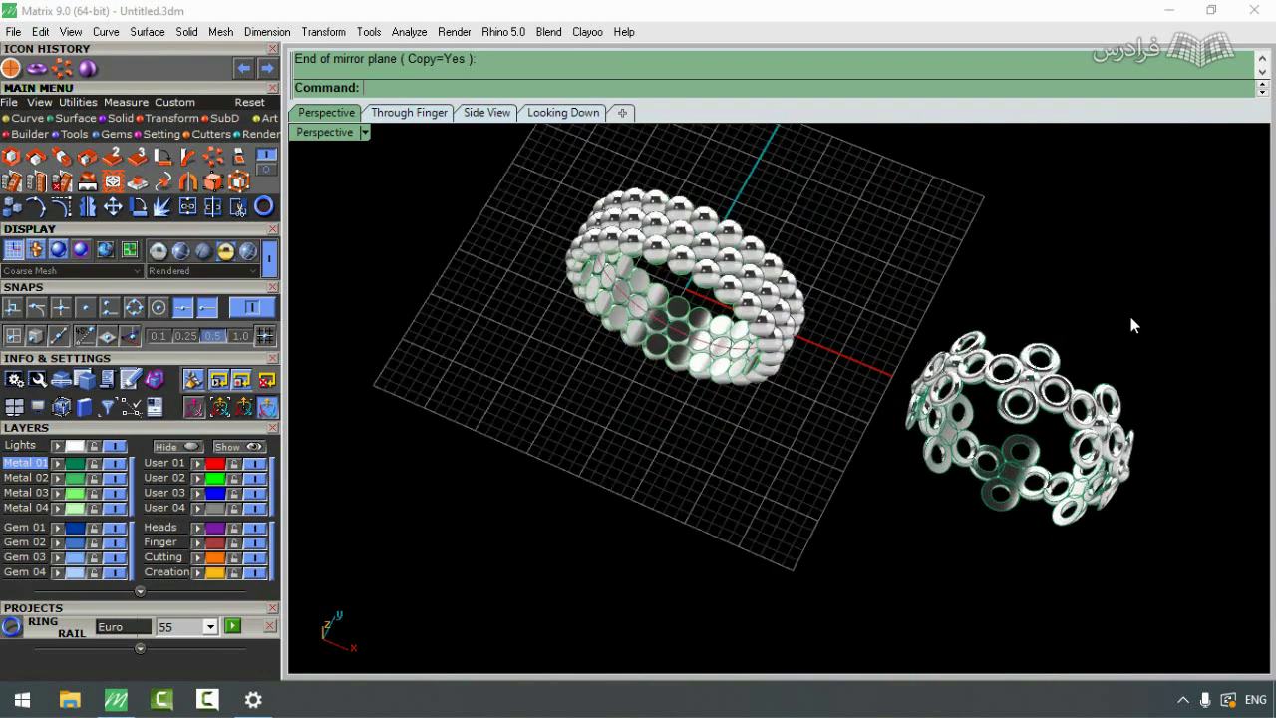
left_click(963, 457)
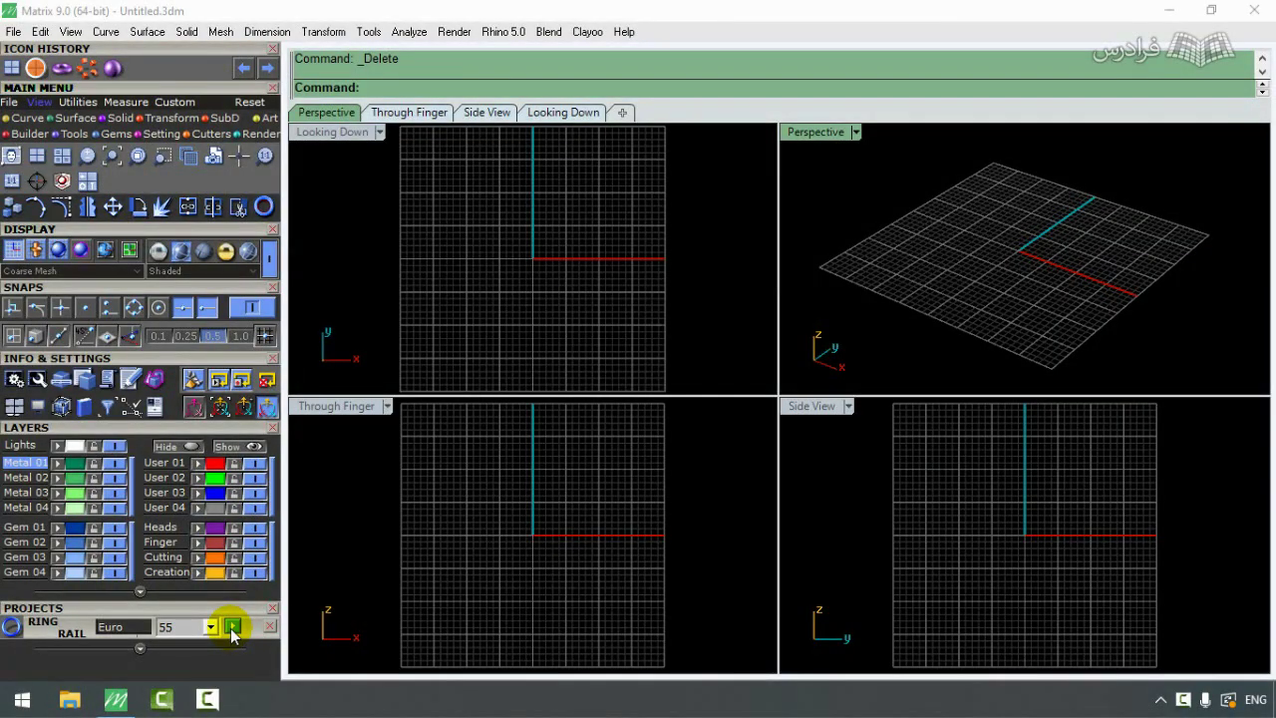
Step: Create a Euro size 55 ring rail and trace it with a circle centred on the origin in the Through Finger view
left_click(232, 627)
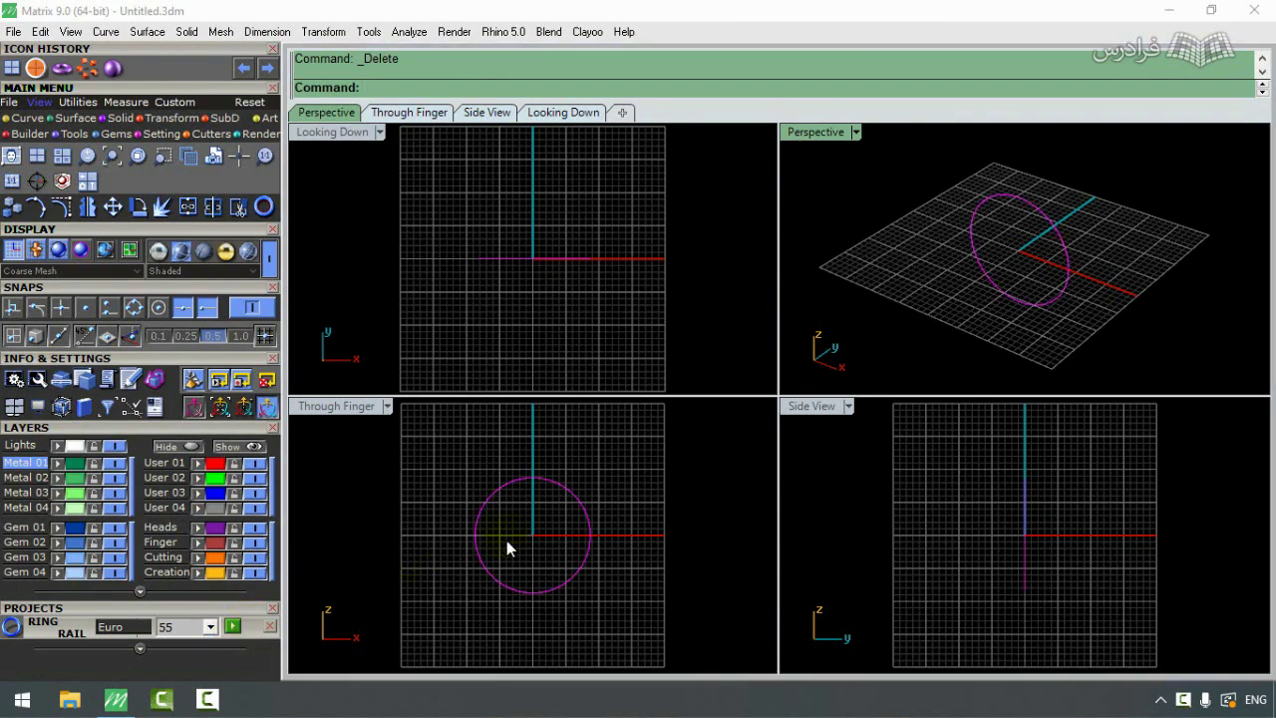
left_click(63, 161)
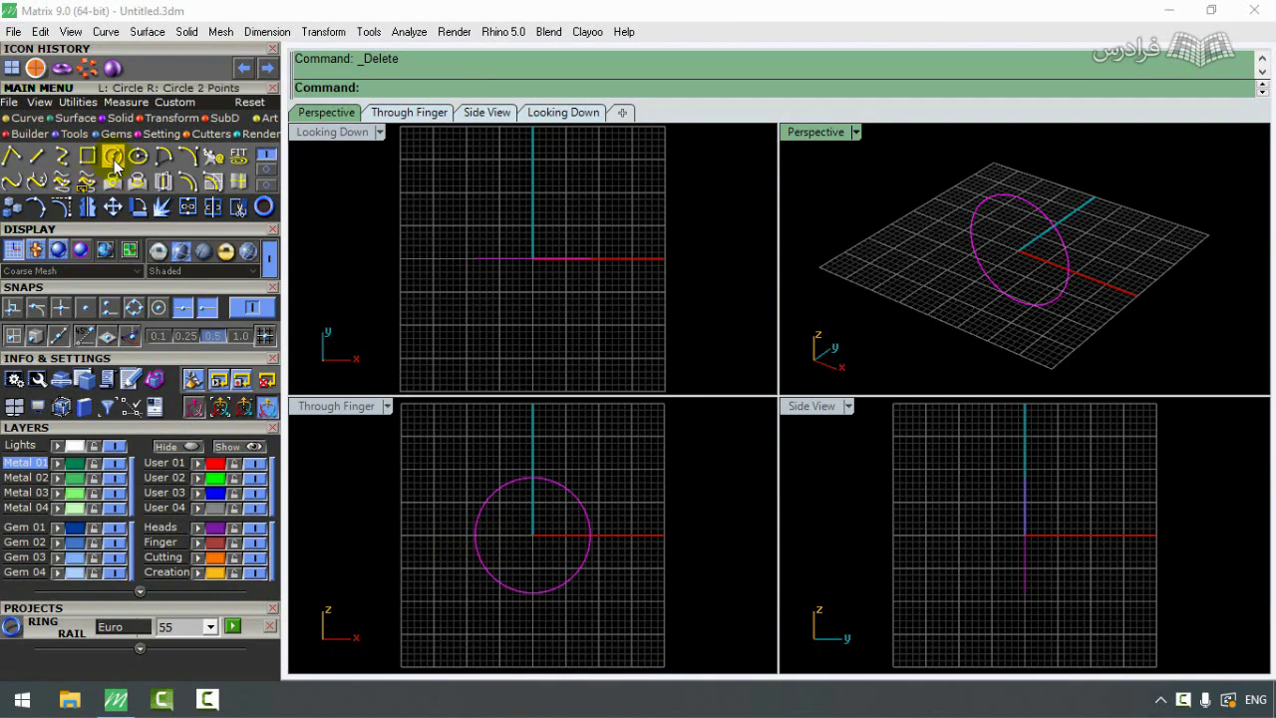
left_click(112, 156)
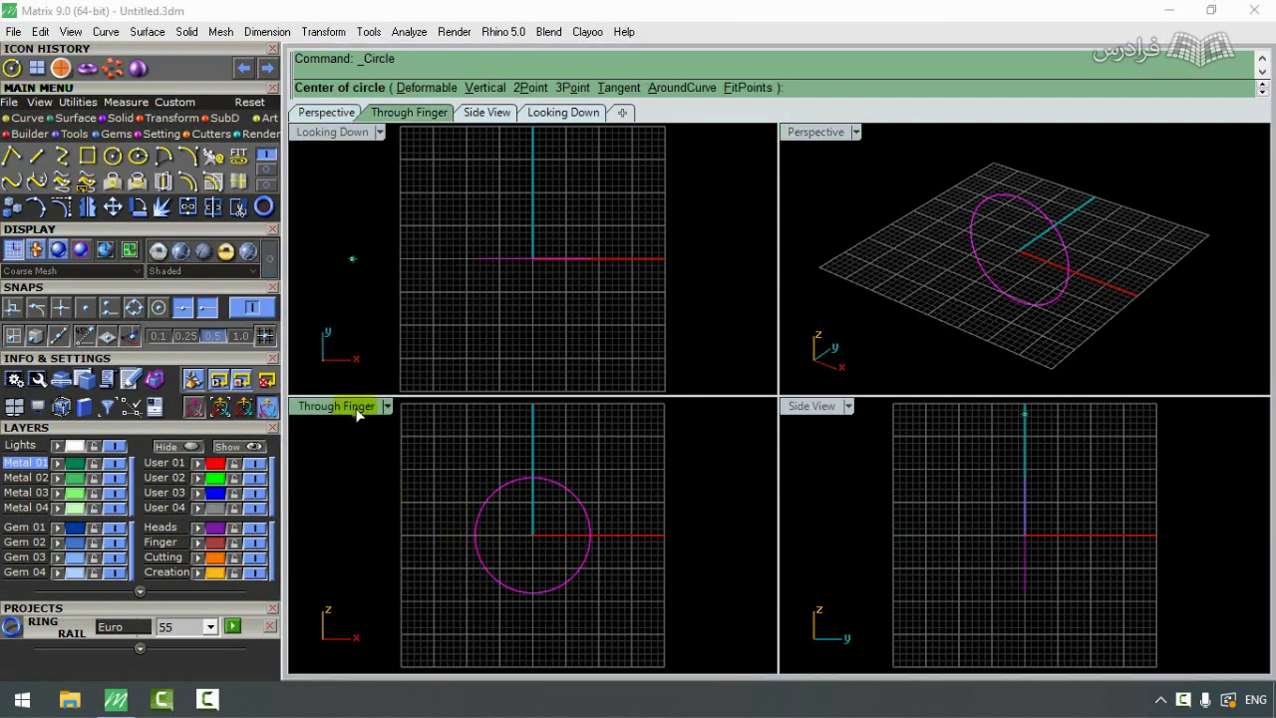
left_click(541, 531)
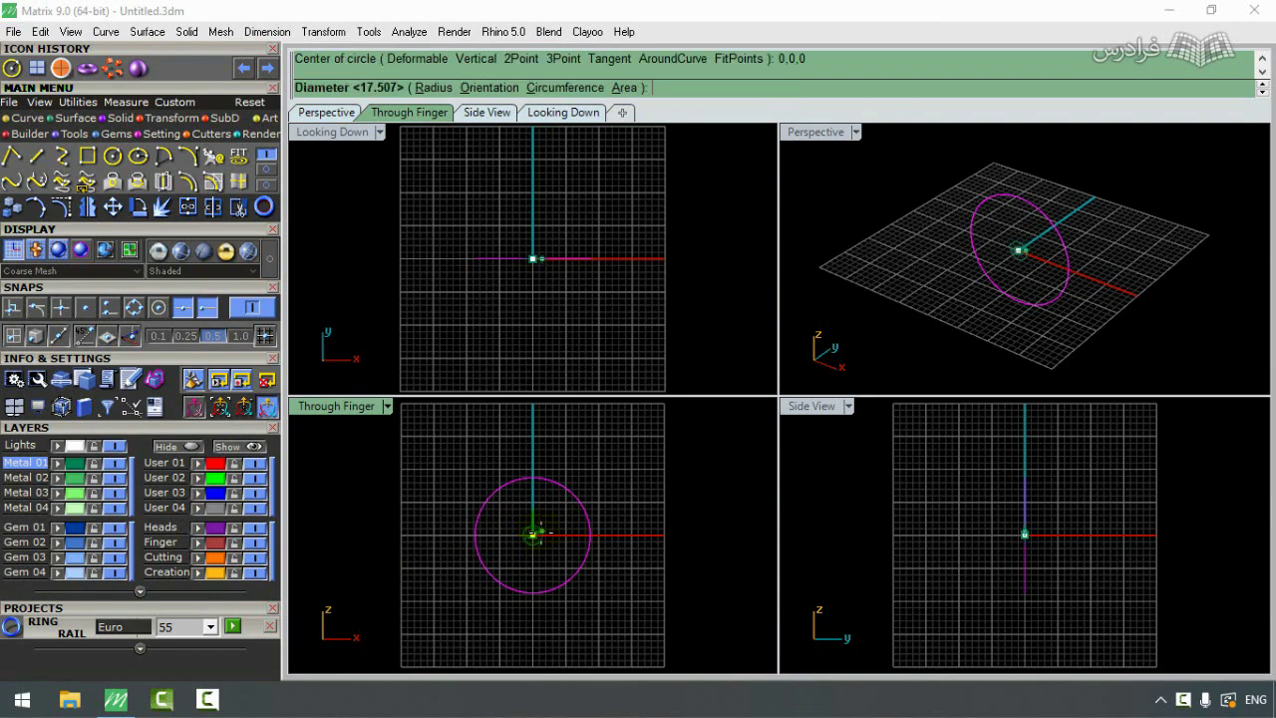
scroll(533, 592, "up", 2)
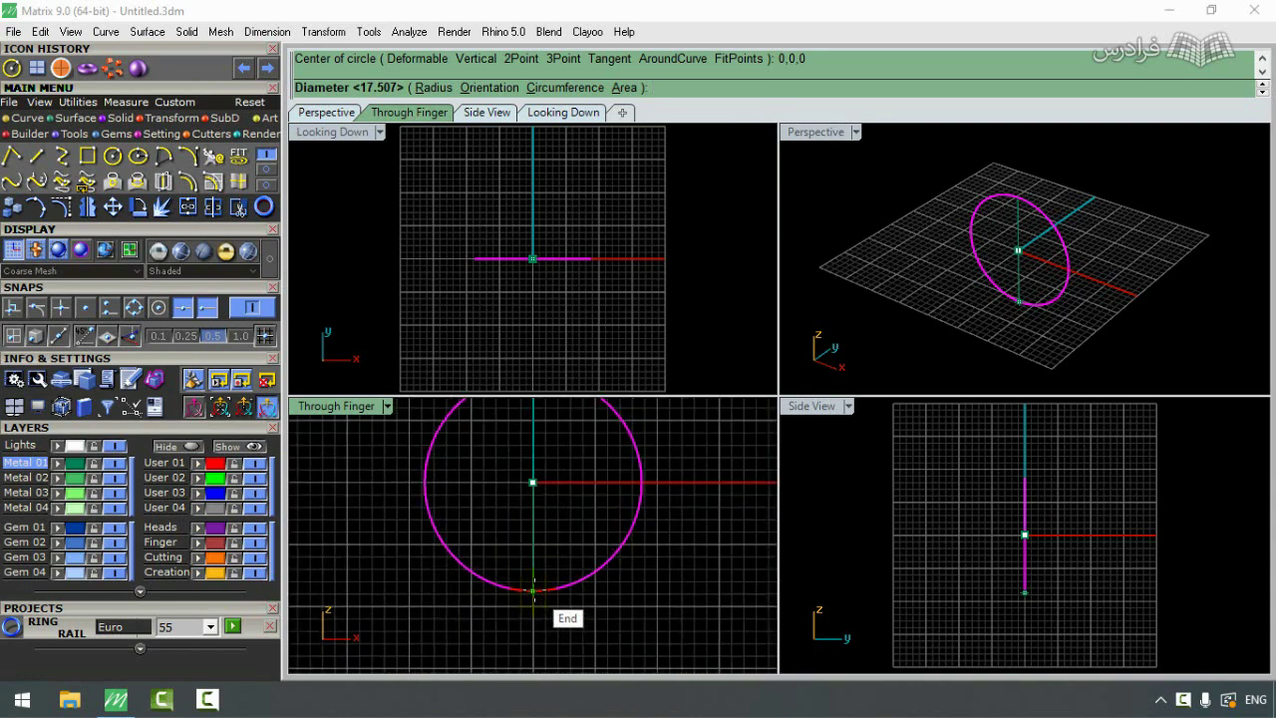
left_click(534, 591)
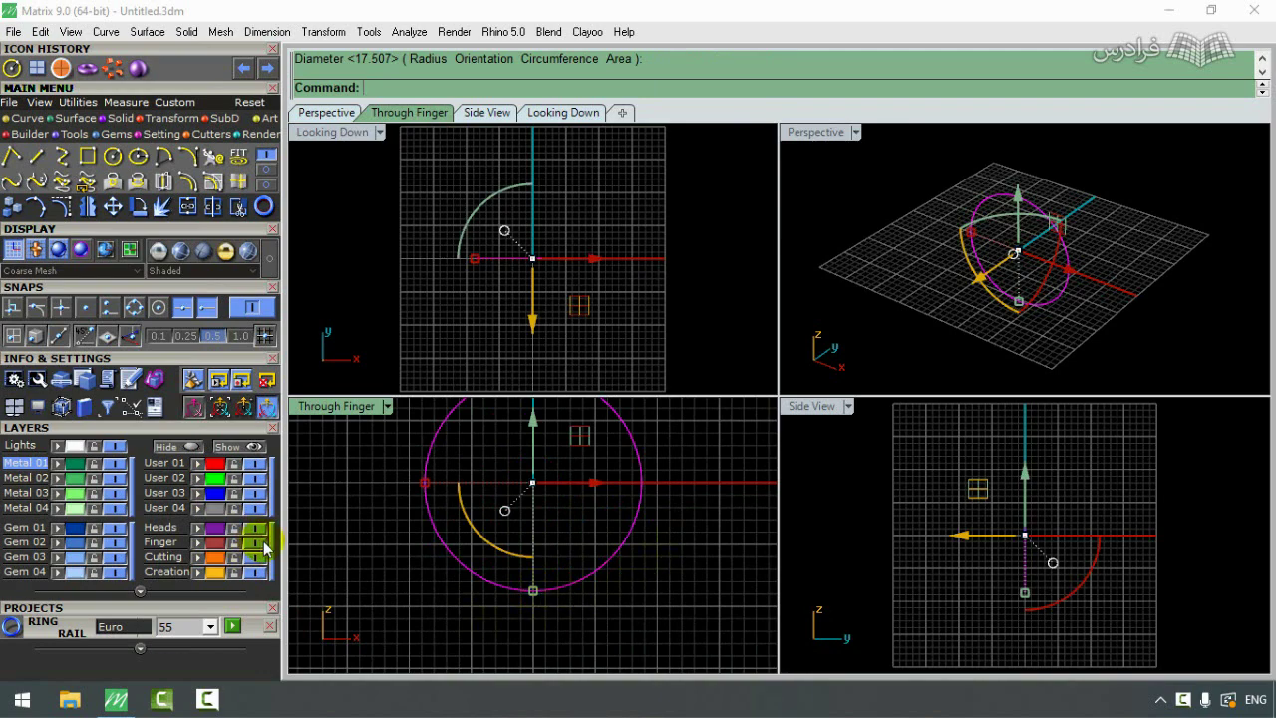
Step: Hide the Finger layer and rebuild the traced circle with 16 points and degree 3
key("Escape")
scroll(573, 559, "down", 2)
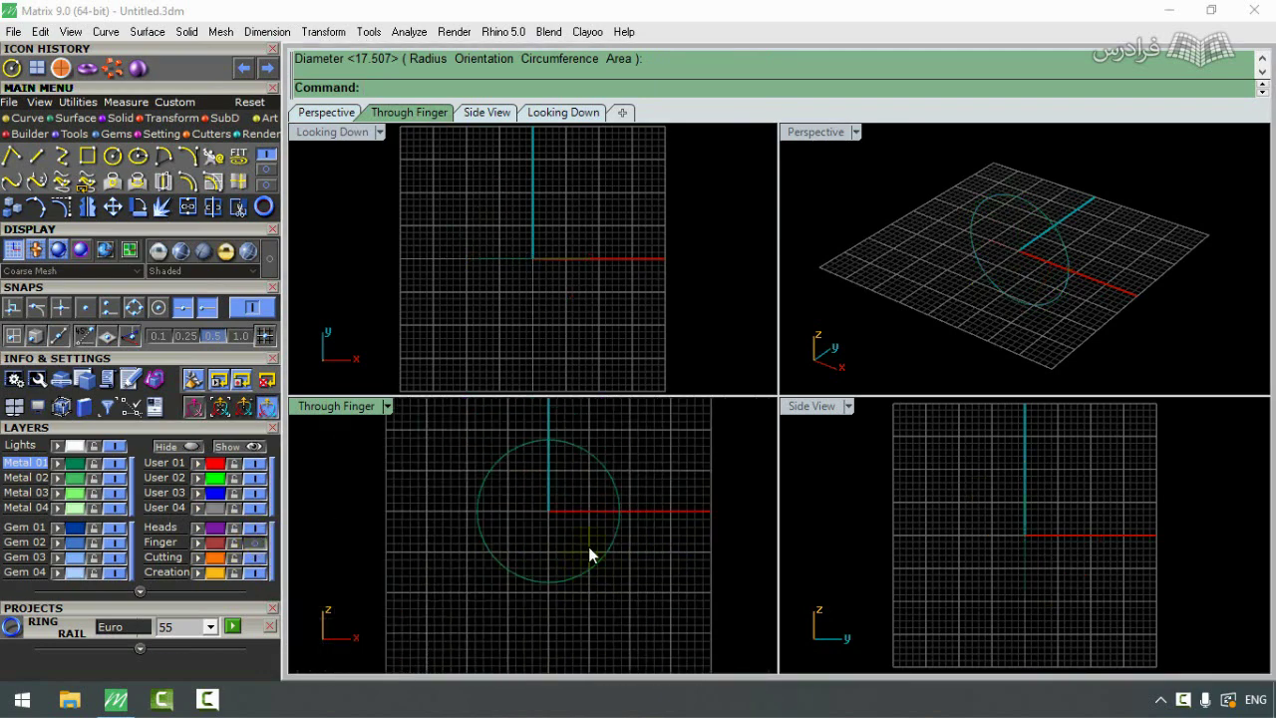
left_click(613, 477)
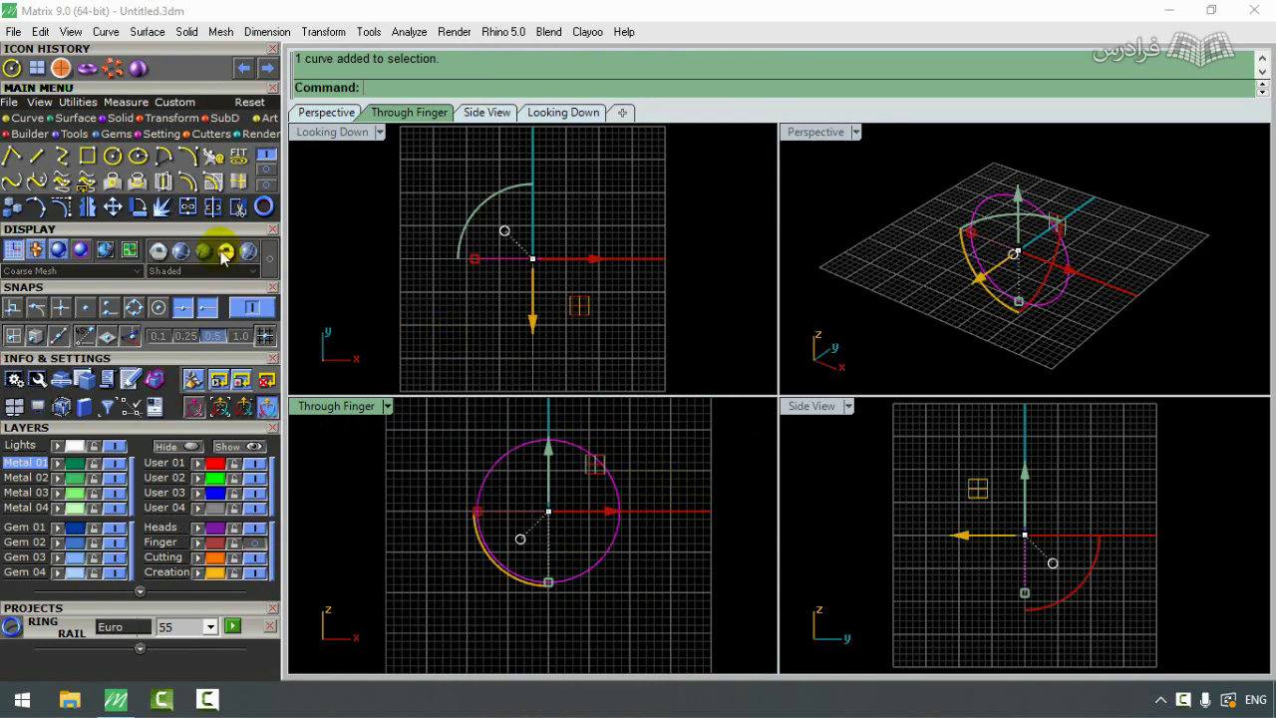
left_click(212, 160)
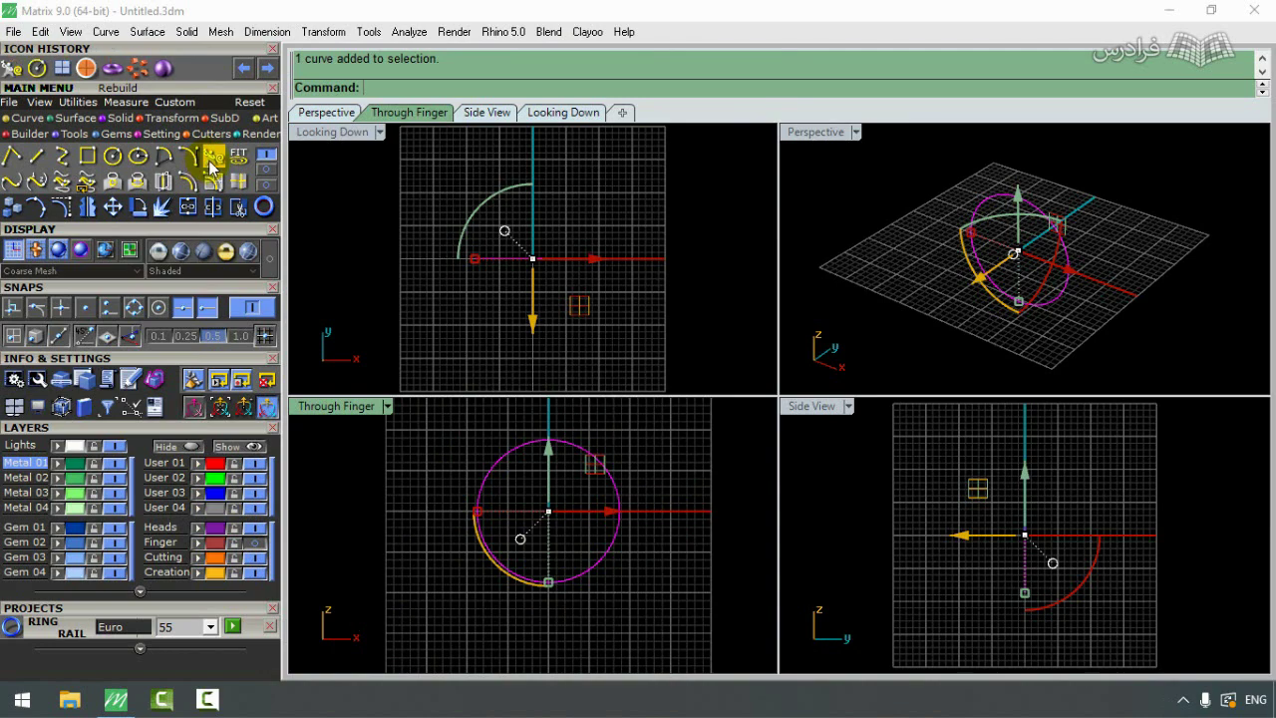
left_click(893, 354)
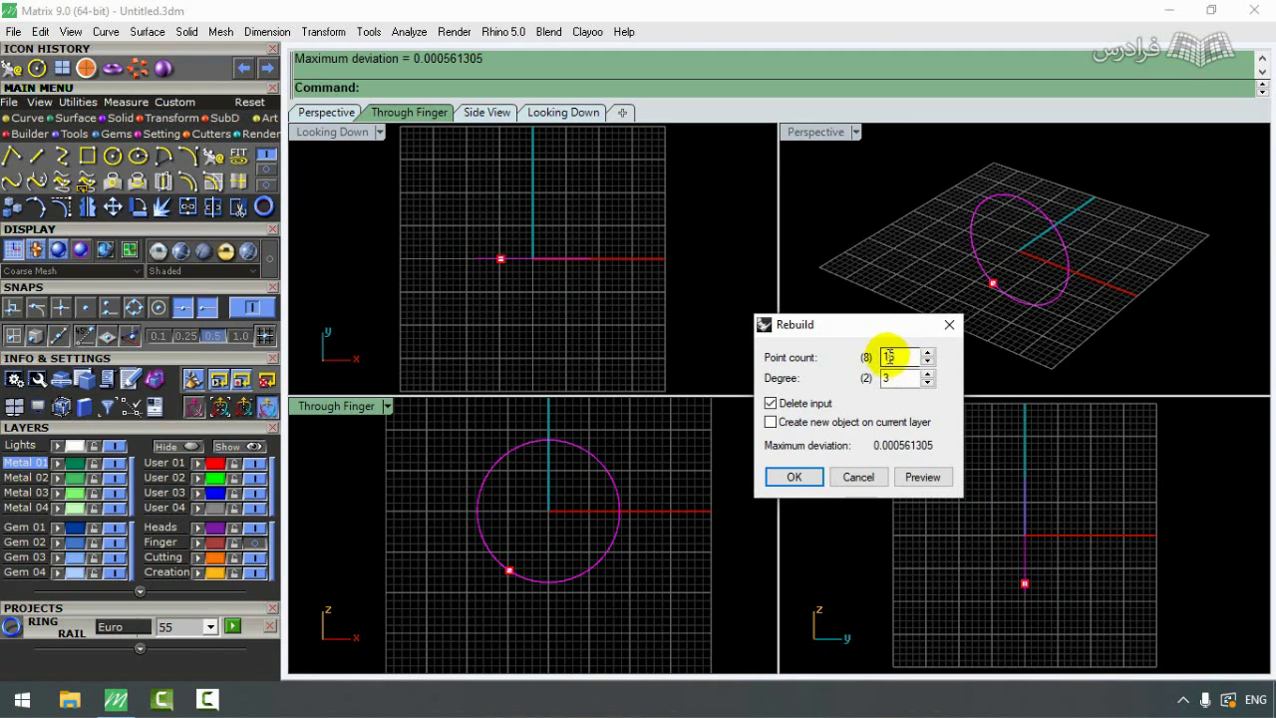
left_click(894, 378)
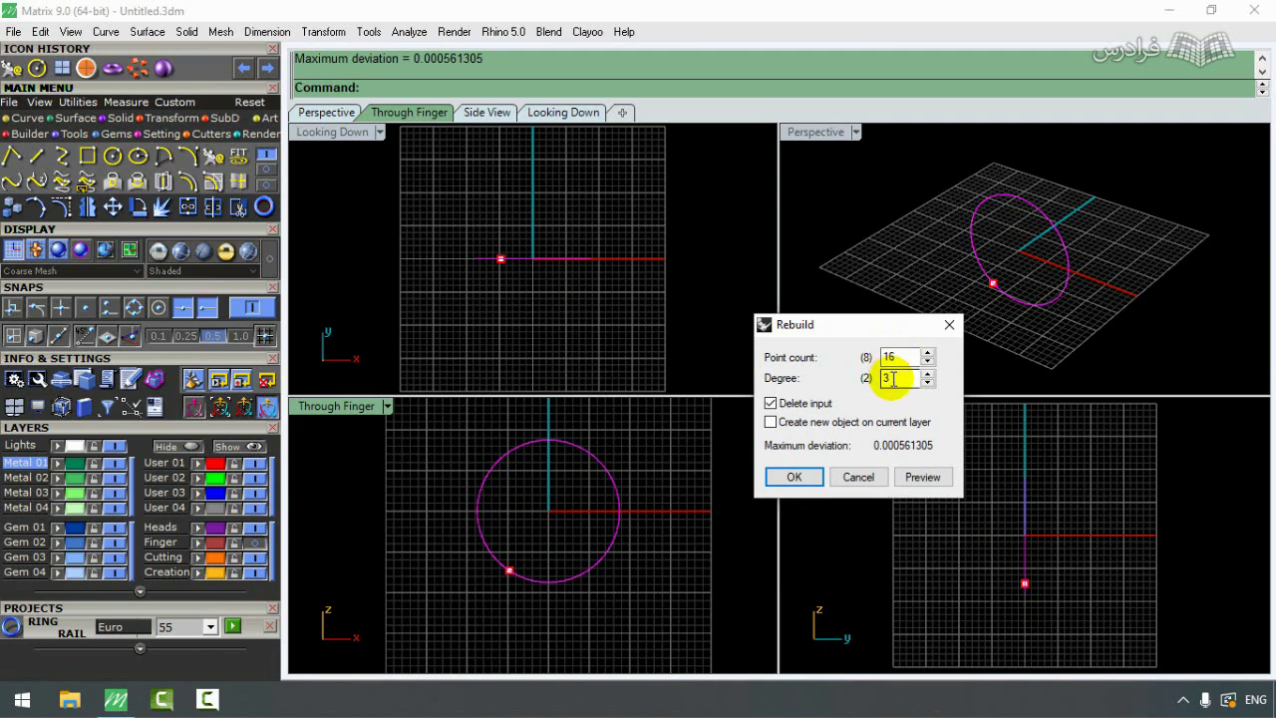
left_click(794, 479)
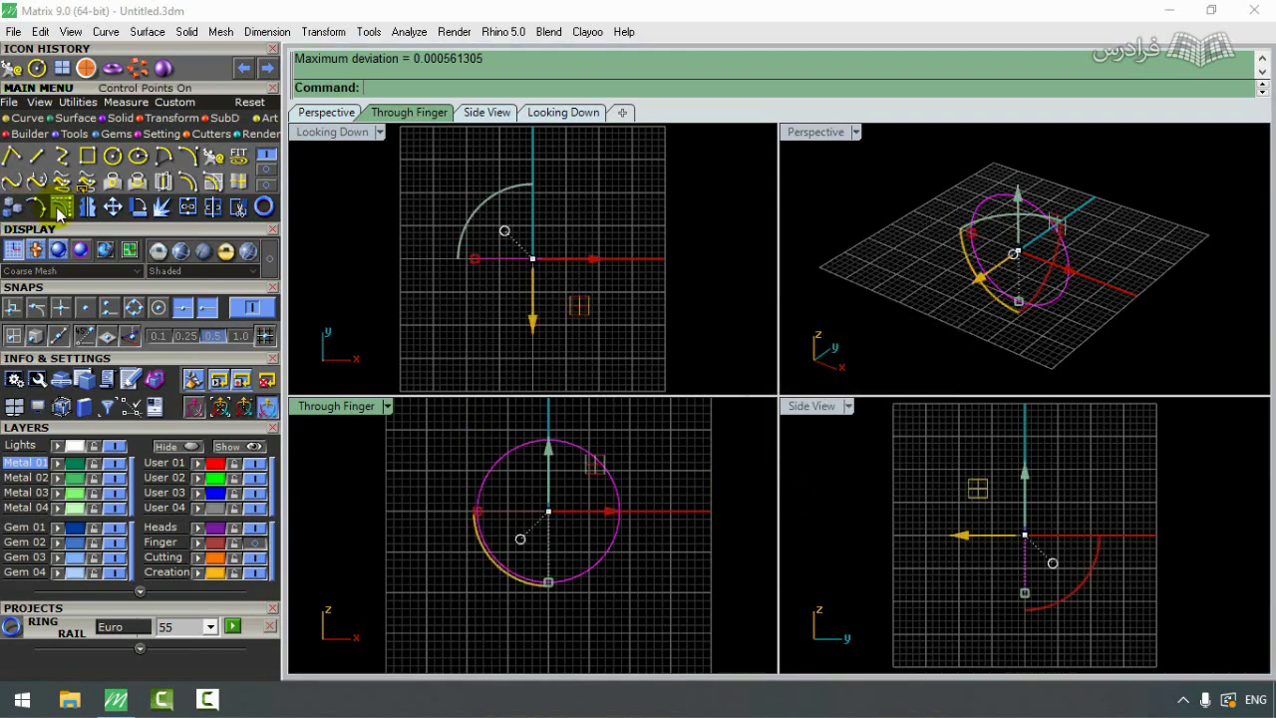
Step: Show the circle's control points and shift every second one in the negative Y direction to form a wavy ring curve
left_click(61, 207)
scroll(505, 436, "up", 2)
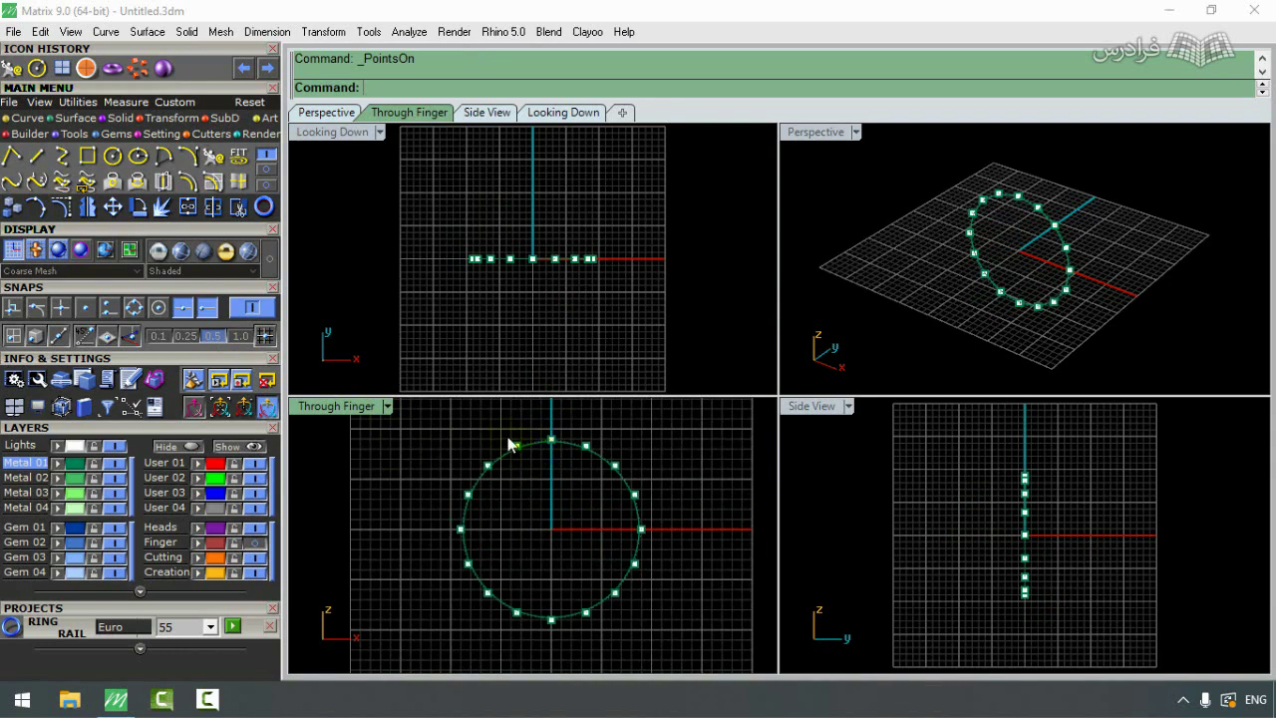
left_click_drag(573, 475, 528, 461)
key("ctrl+m")
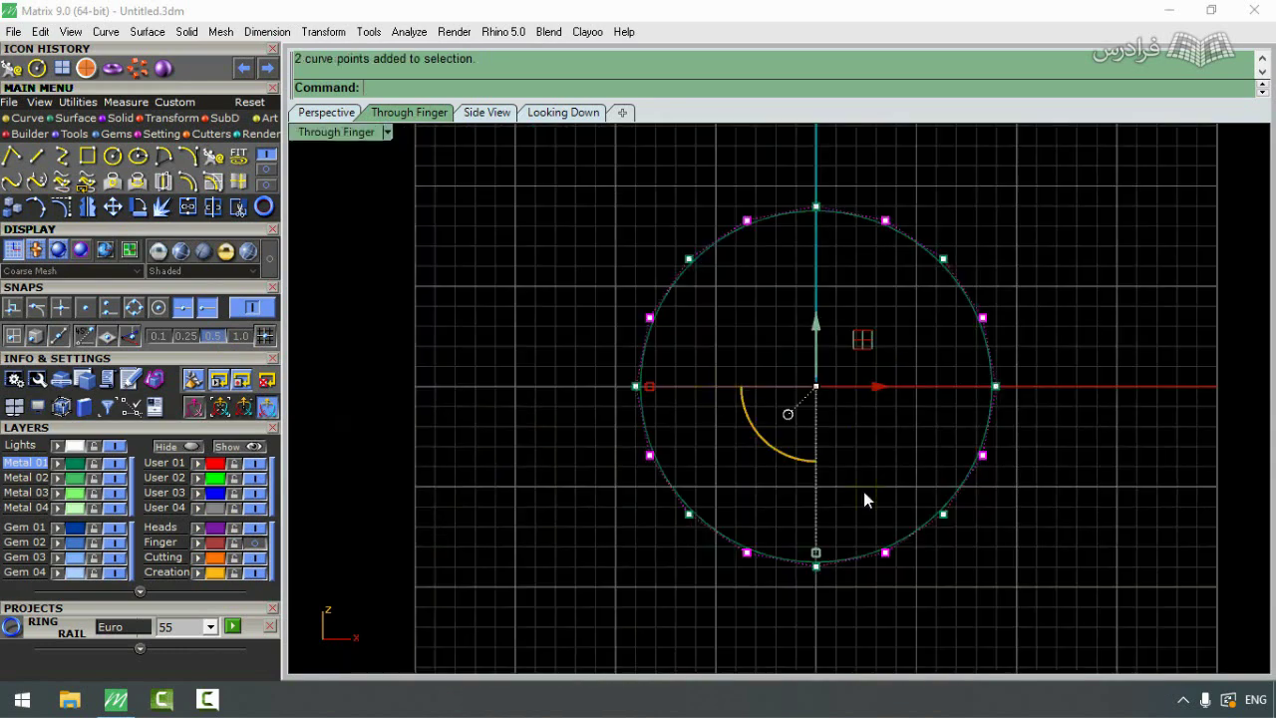
double_click(341, 128)
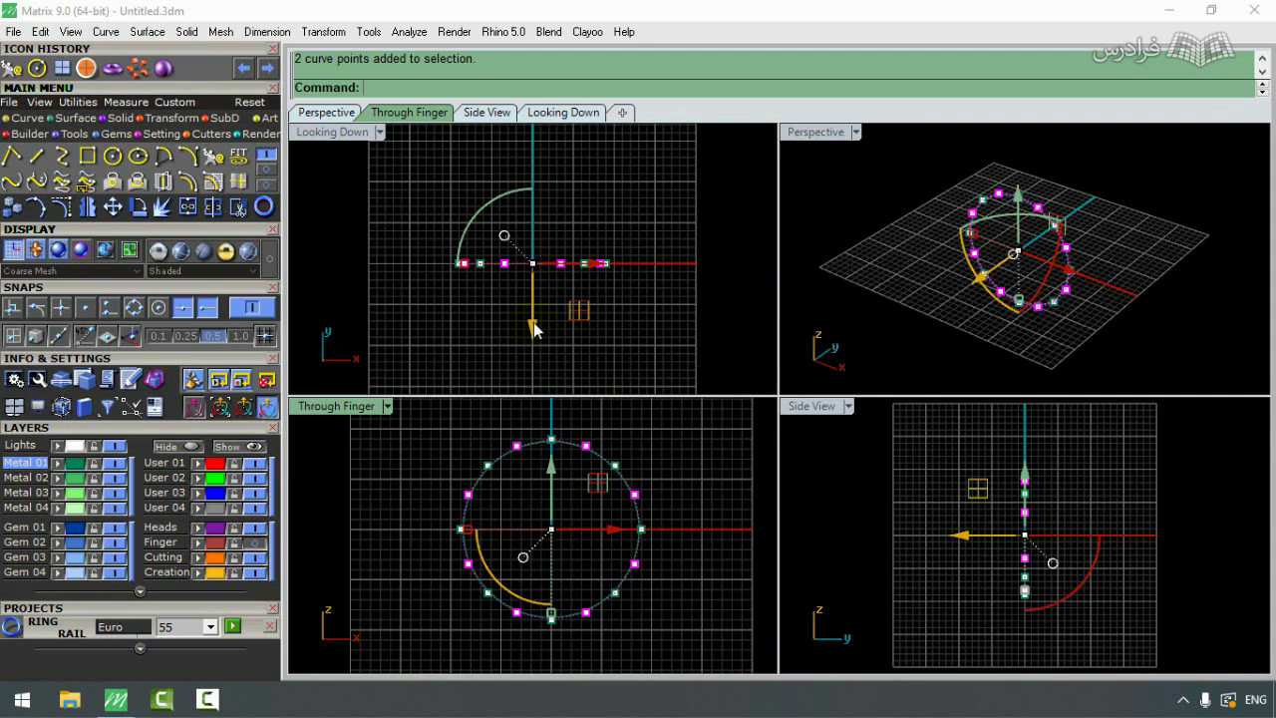
left_click_drag(533, 330, 536, 370)
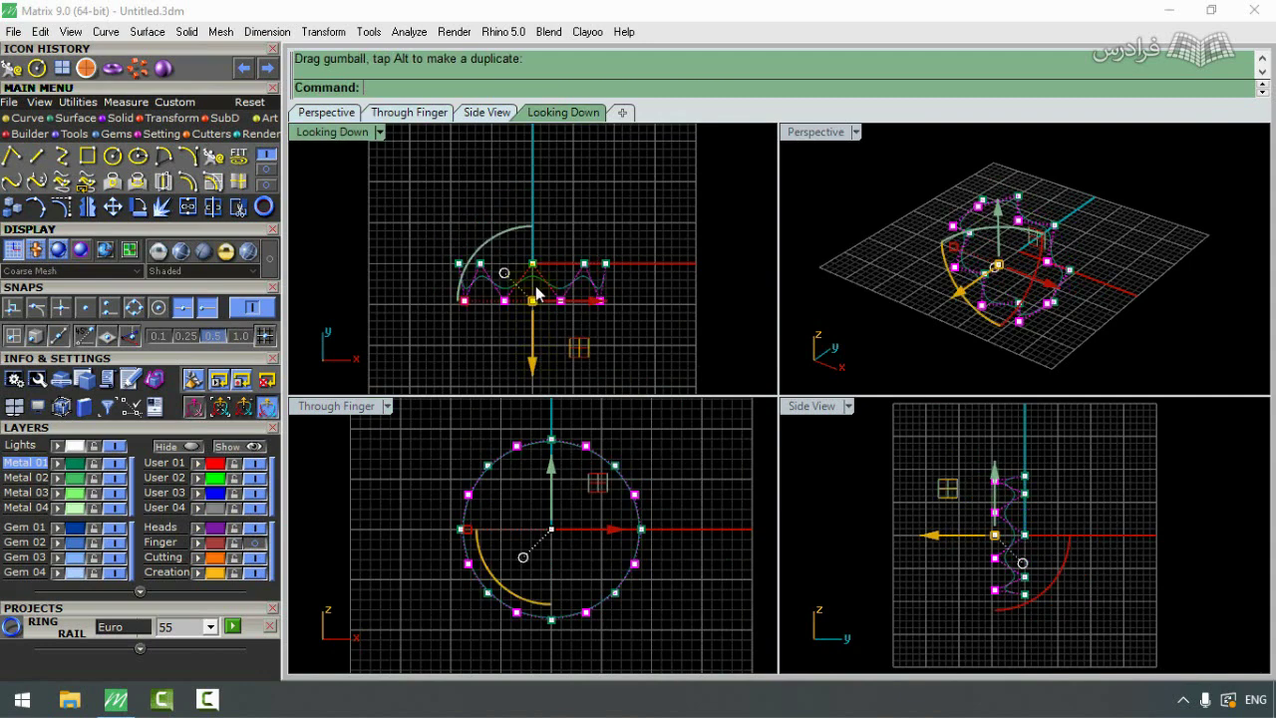
scroll(550, 289, "up", 3)
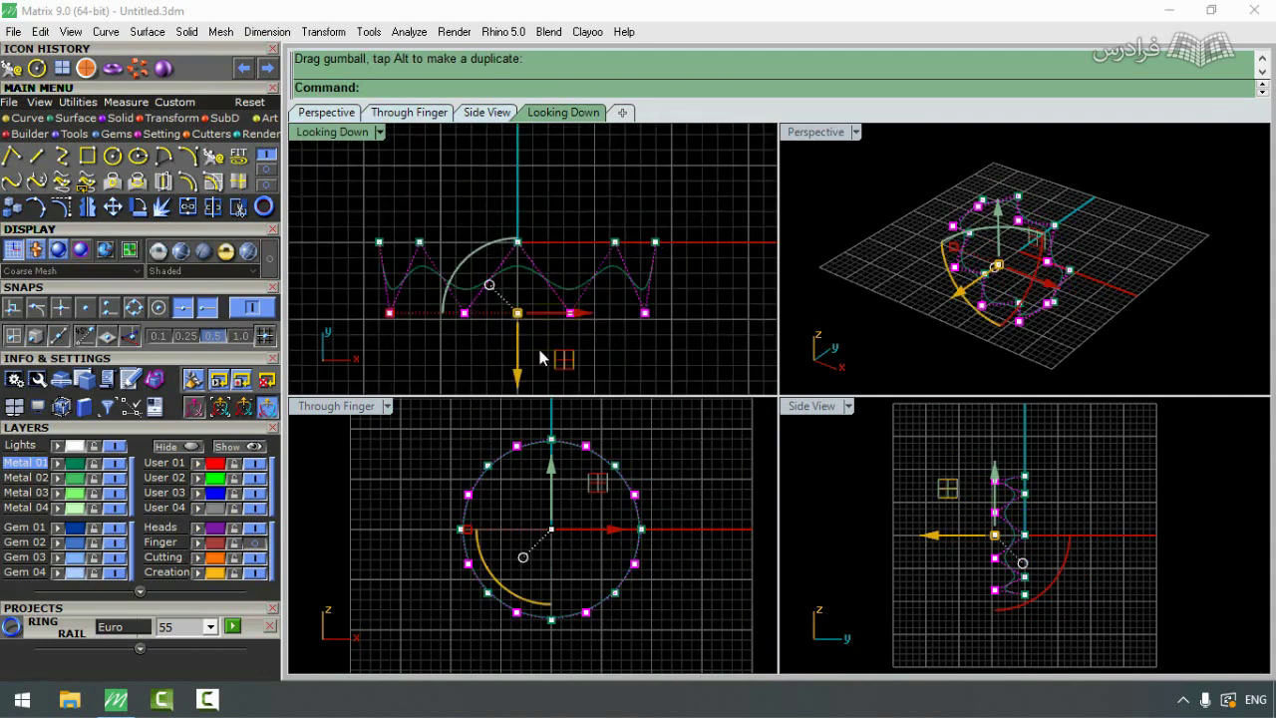
left_click(642, 355)
key("Escape")
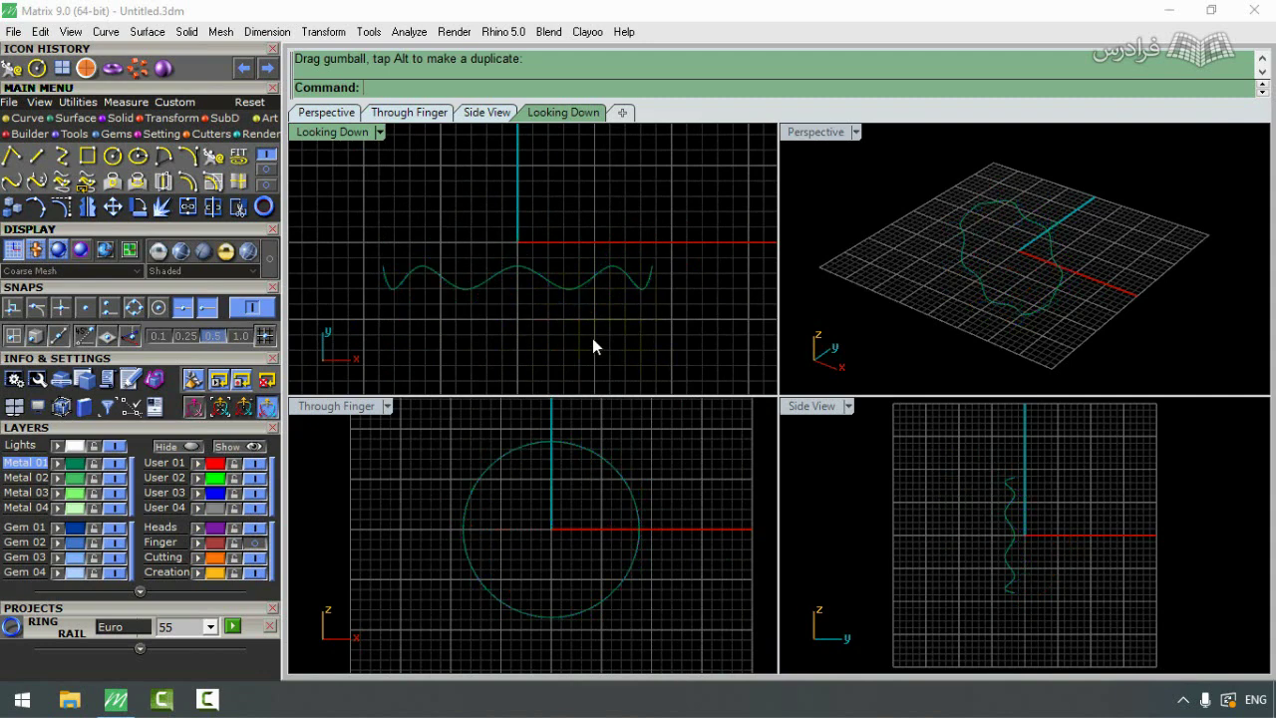
Step: Move the wavy curve so that its centre sits on the origin, 0,0,0
scroll(1050, 261, "up", 2)
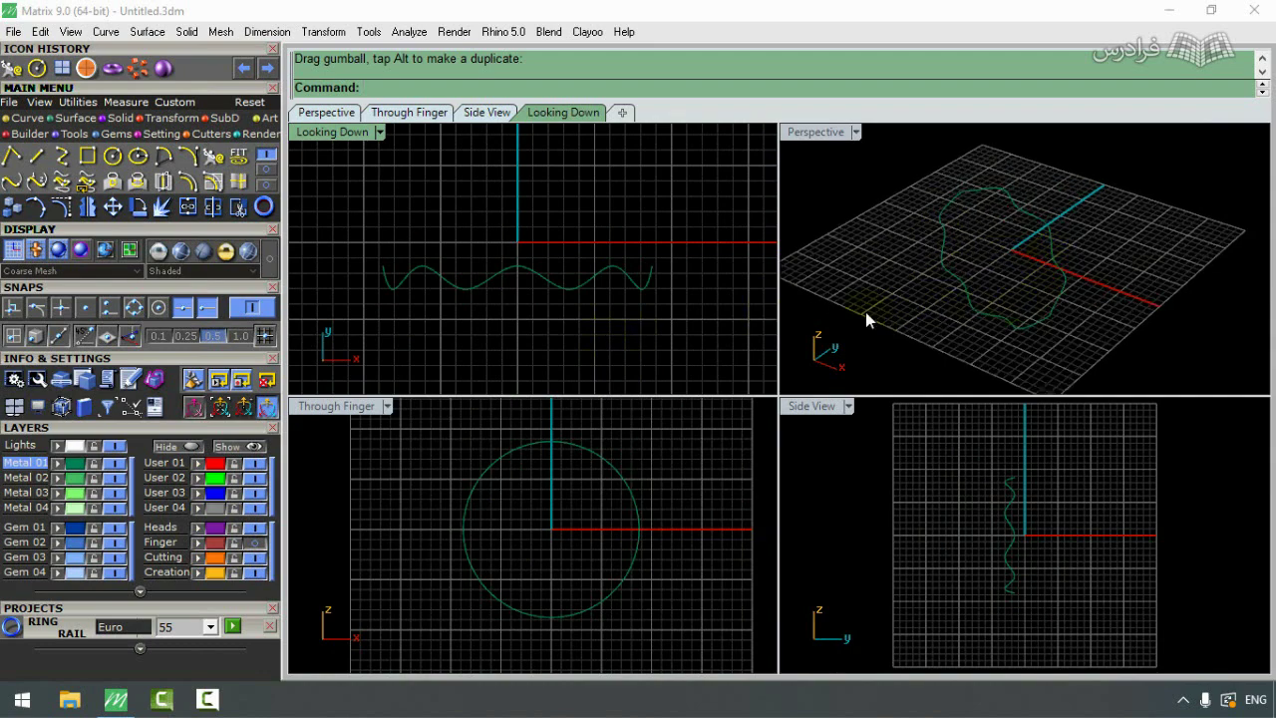
left_click(610, 269)
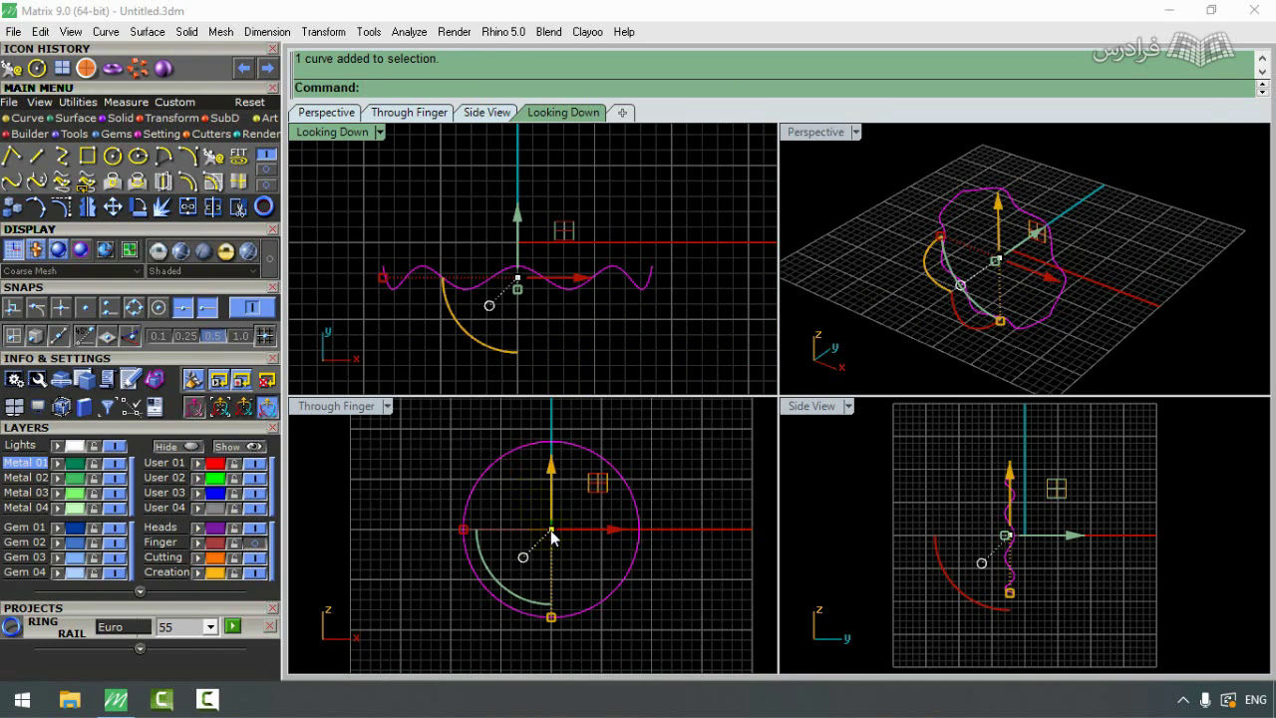
scroll(553, 537, "up", 5)
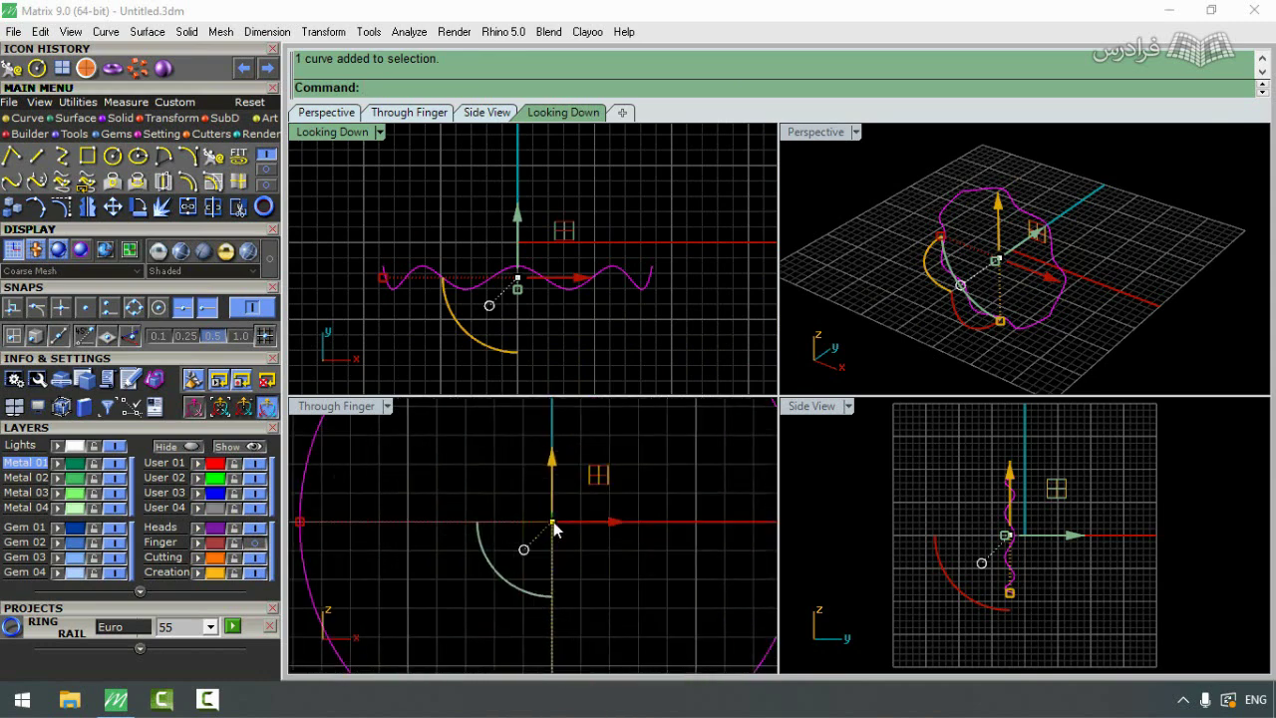
left_click(553, 511)
left_click_drag(554, 511, 553, 519)
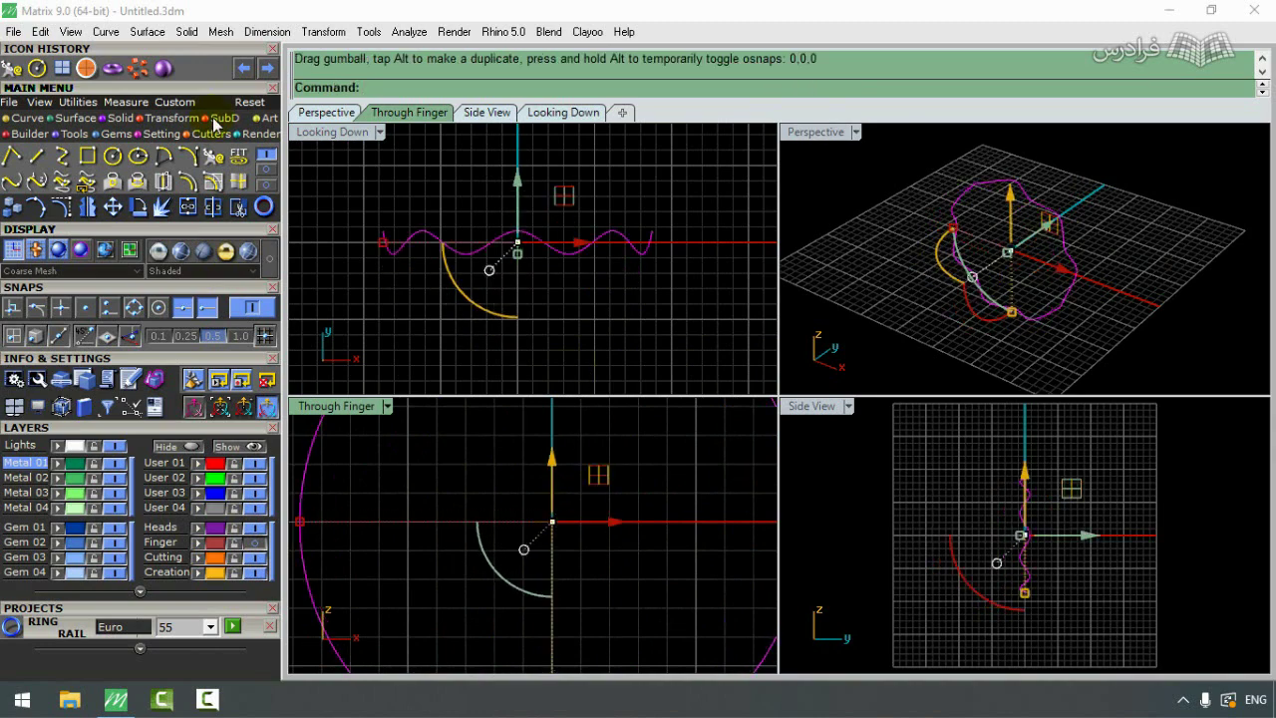
Step: Create a closed pipe with a diameter of 2 along the wavy curve, with no further diameters
left_click(120, 117)
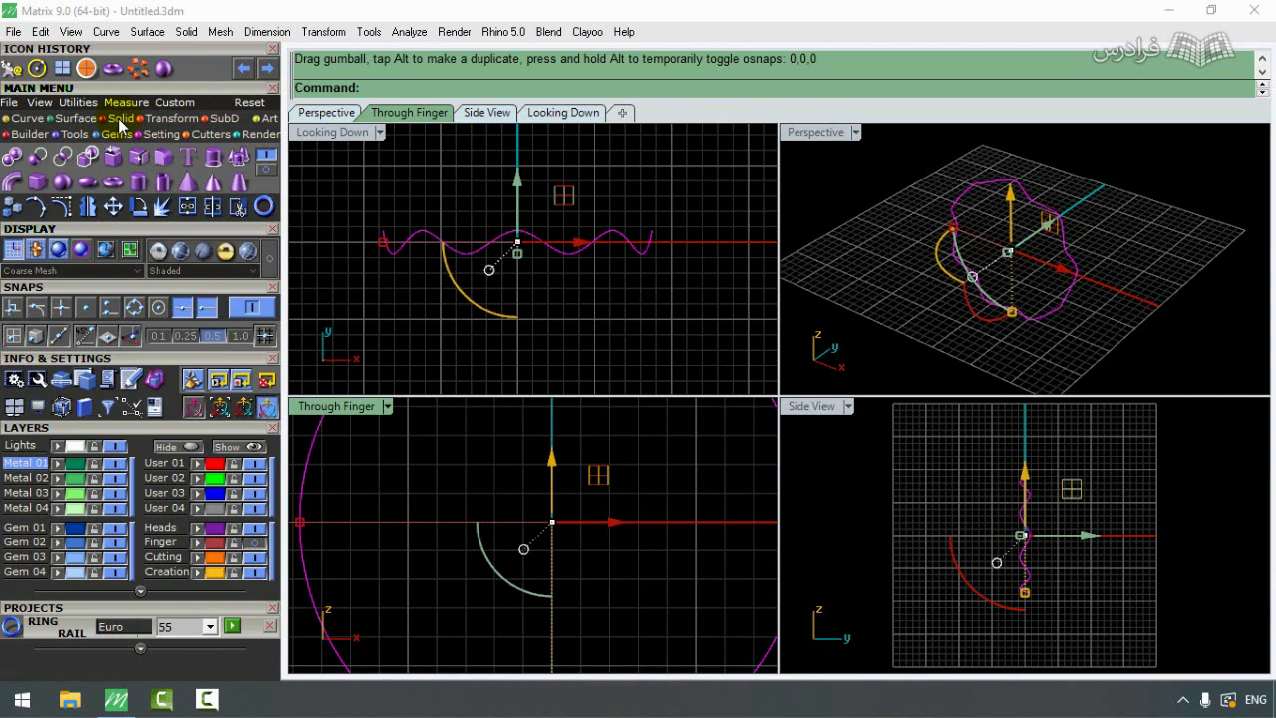
left_click(12, 183)
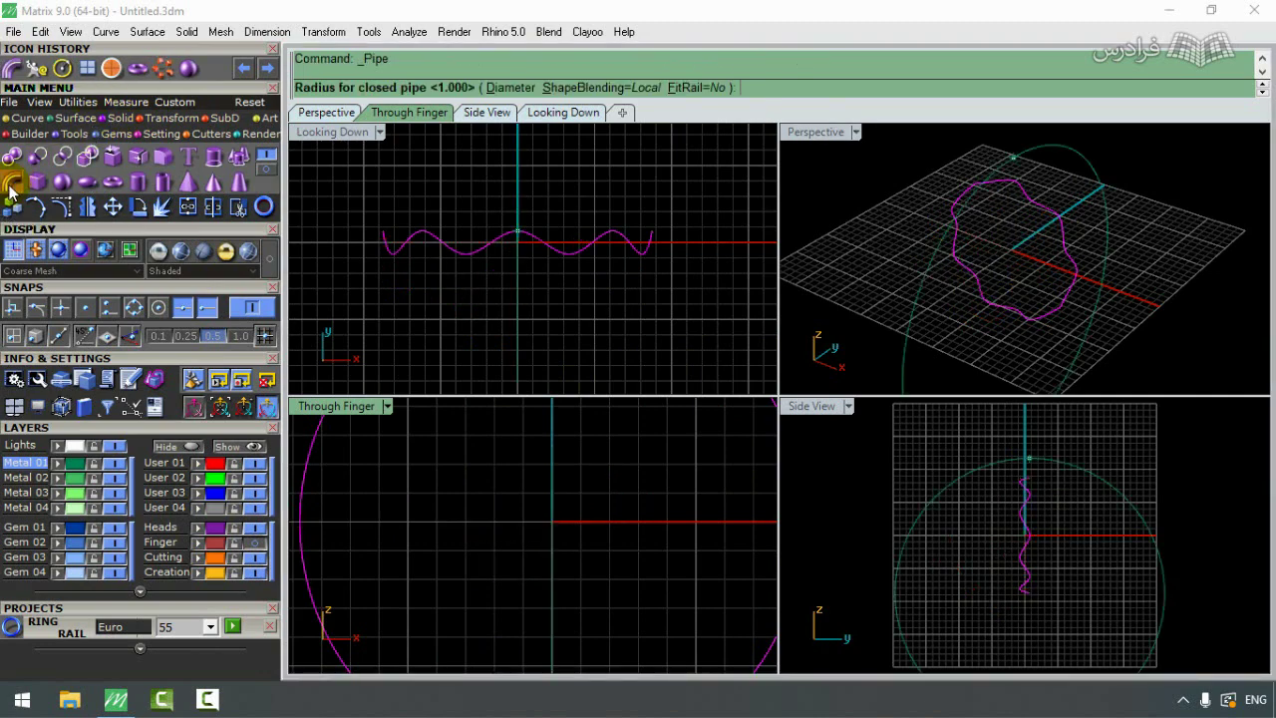
left_click(506, 87)
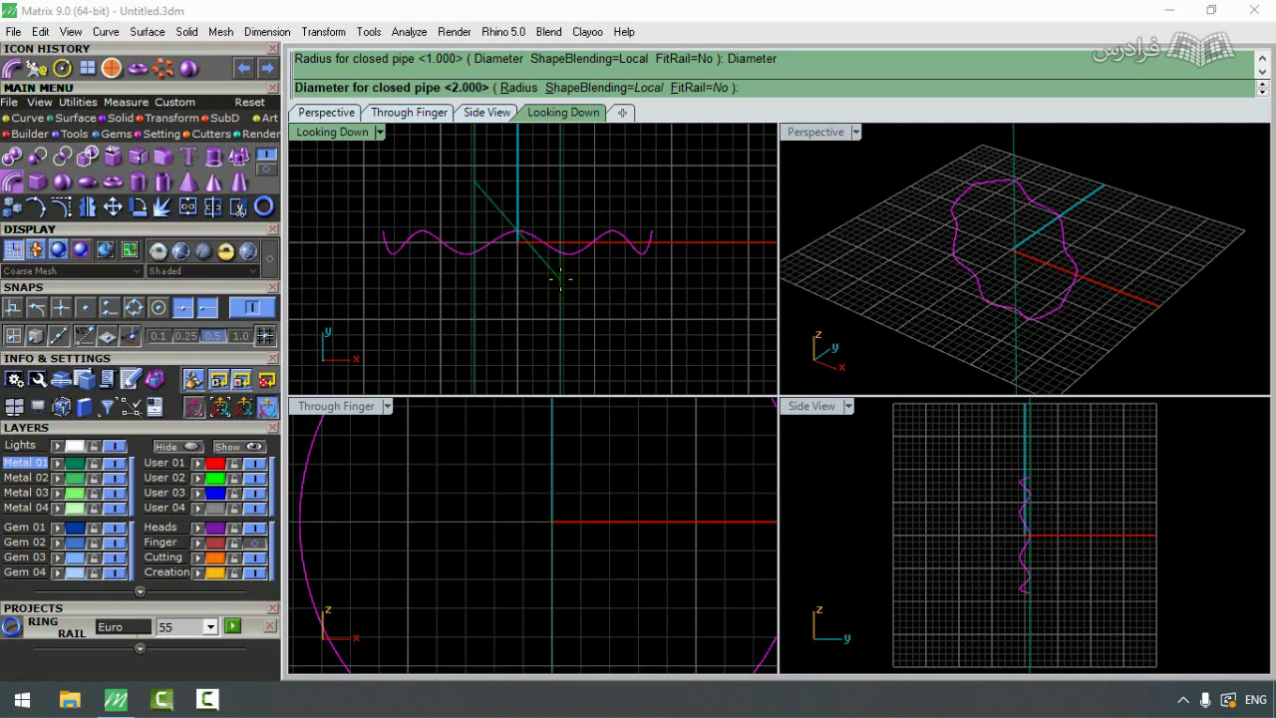
left_click(561, 281)
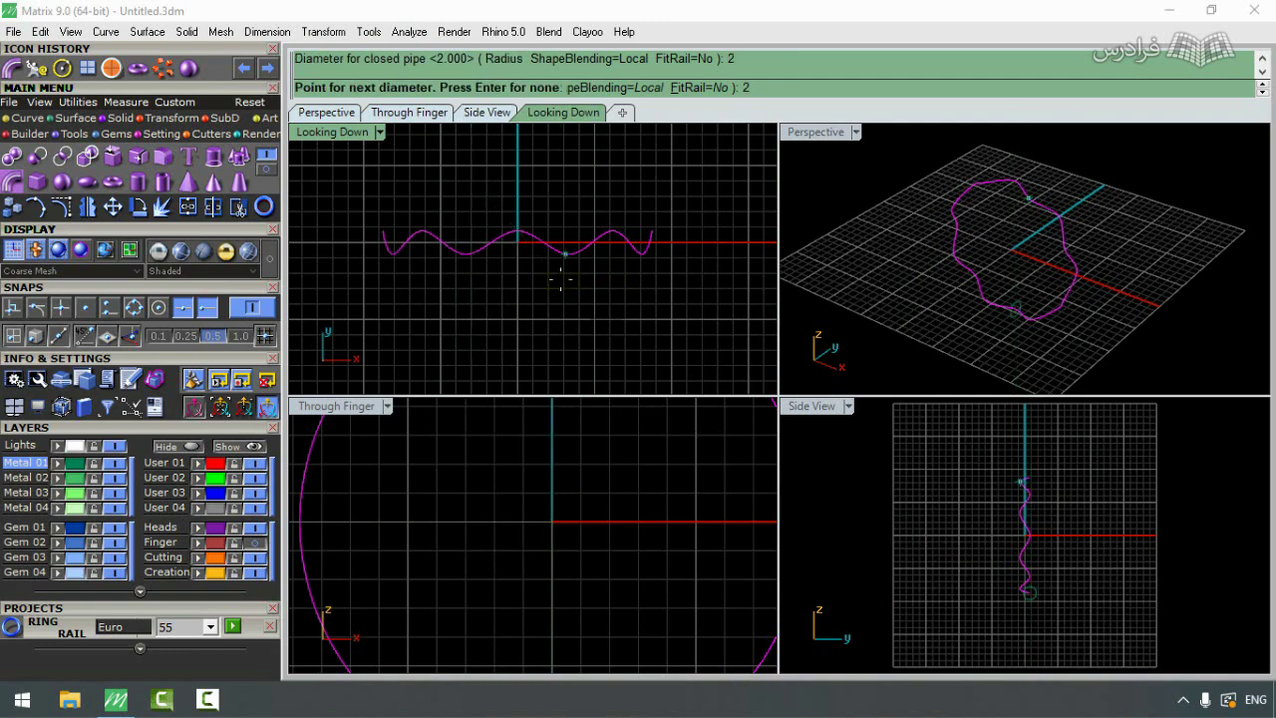
key("Return")
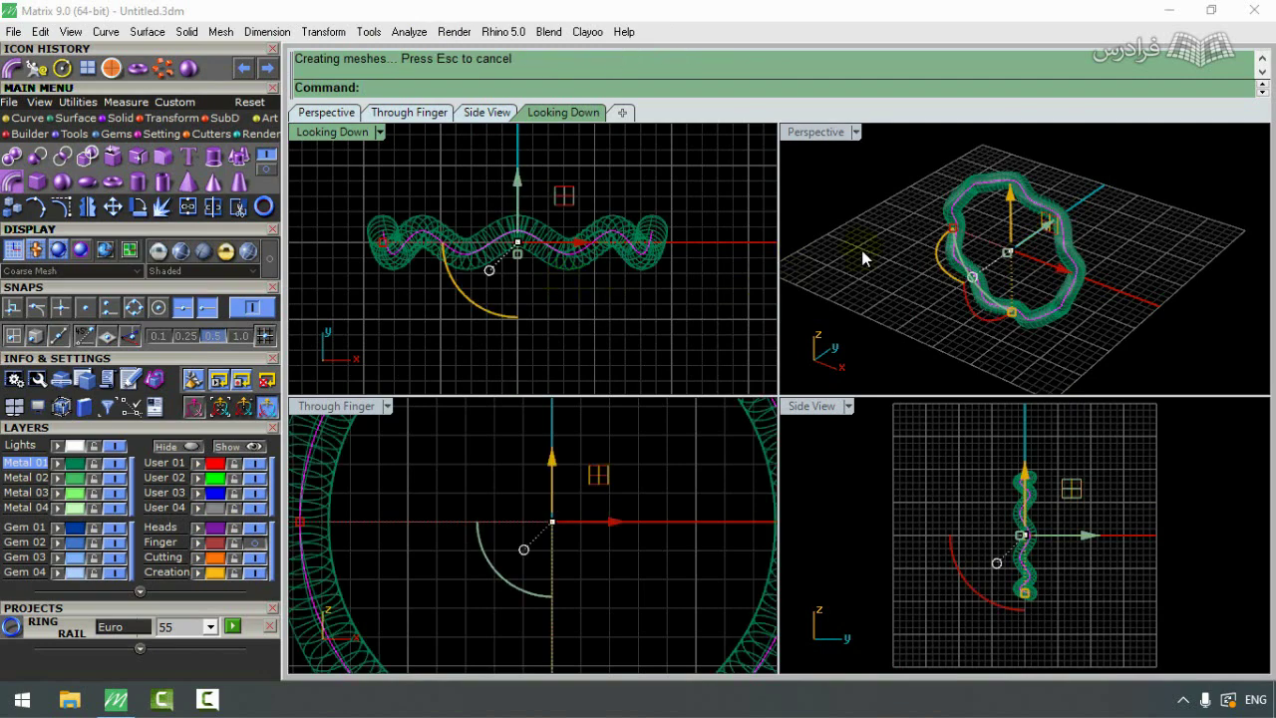
left_click(886, 316)
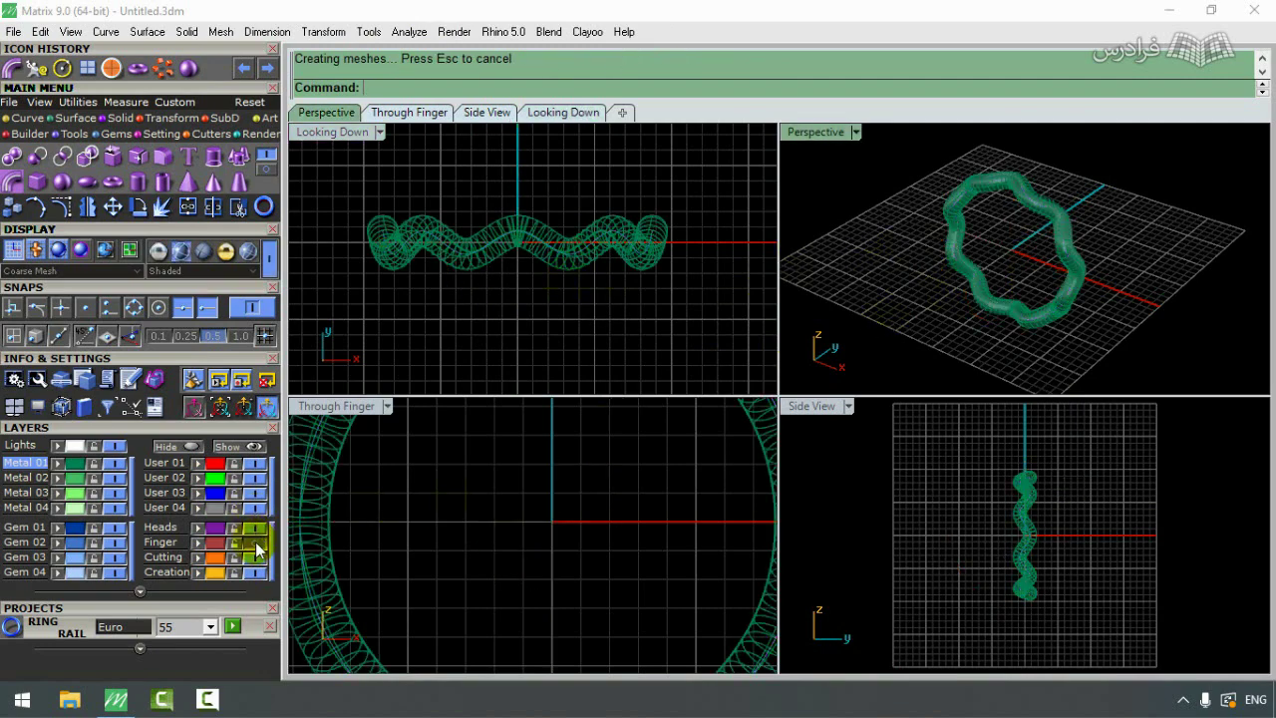
Step: Trim the inside of the wavy pipe band with the size 55 ring rail cutter
scroll(983, 193, "up", 1)
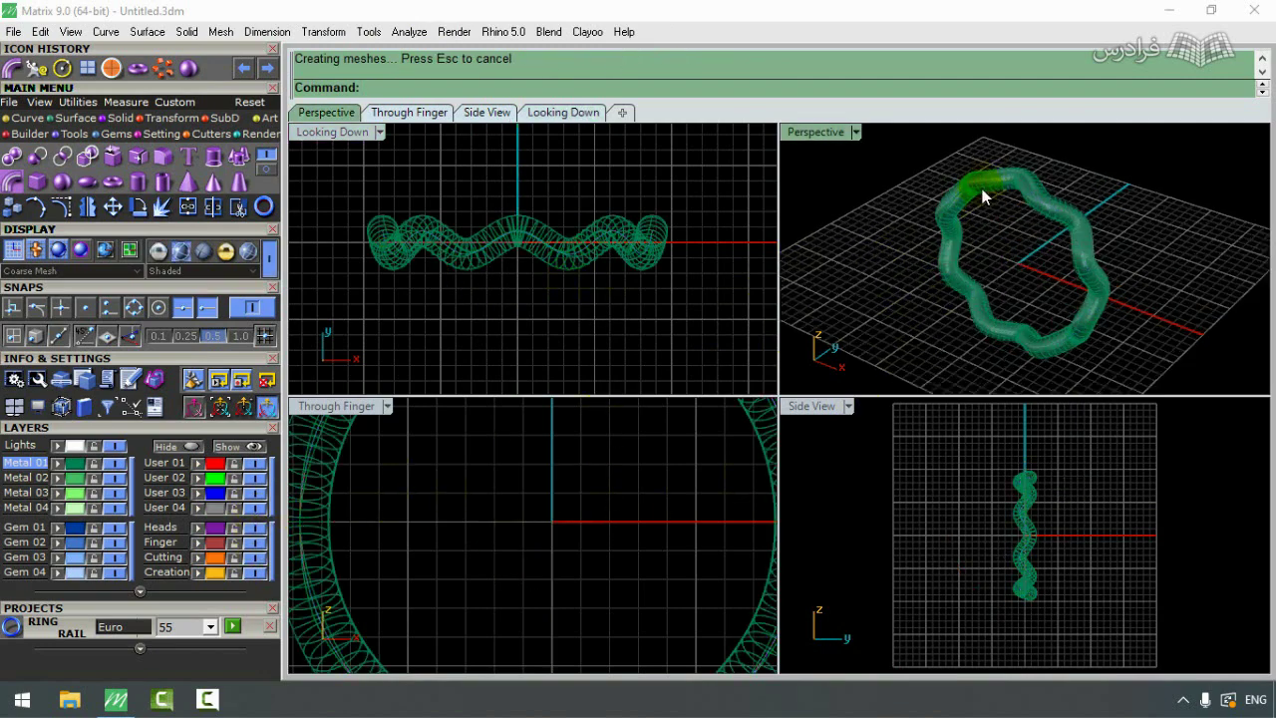
left_click(989, 186)
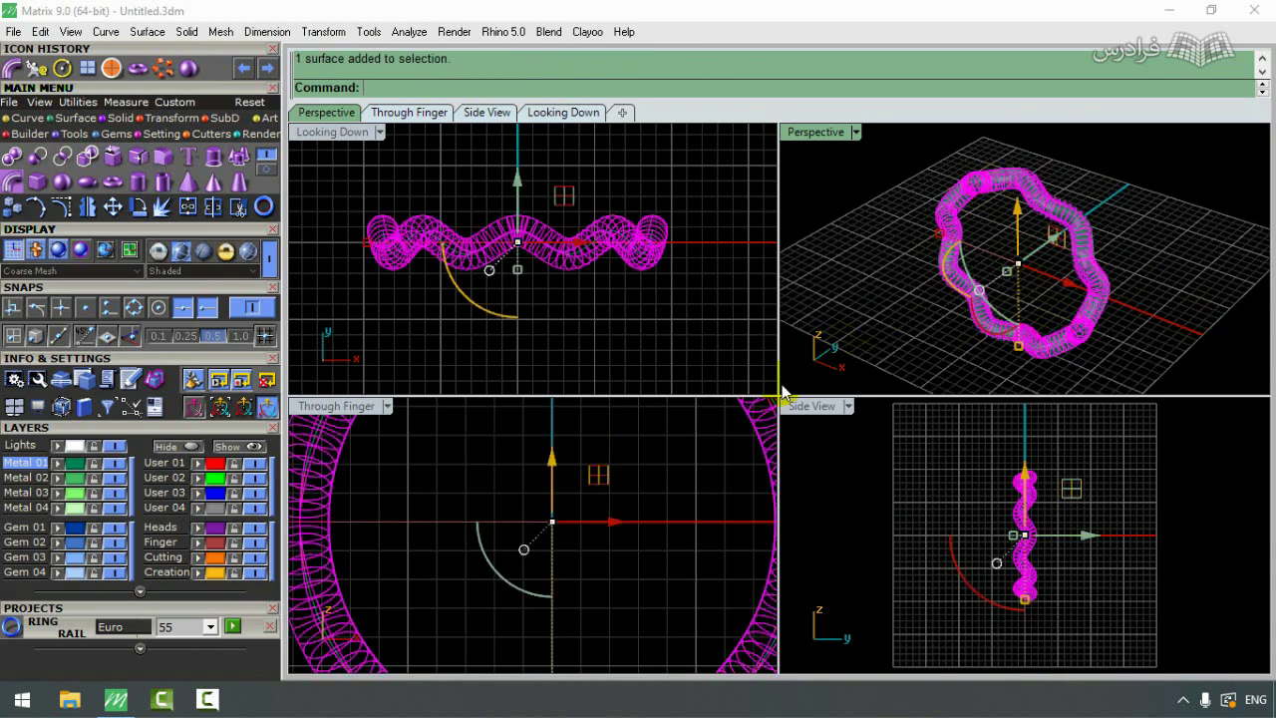
left_click(163, 134)
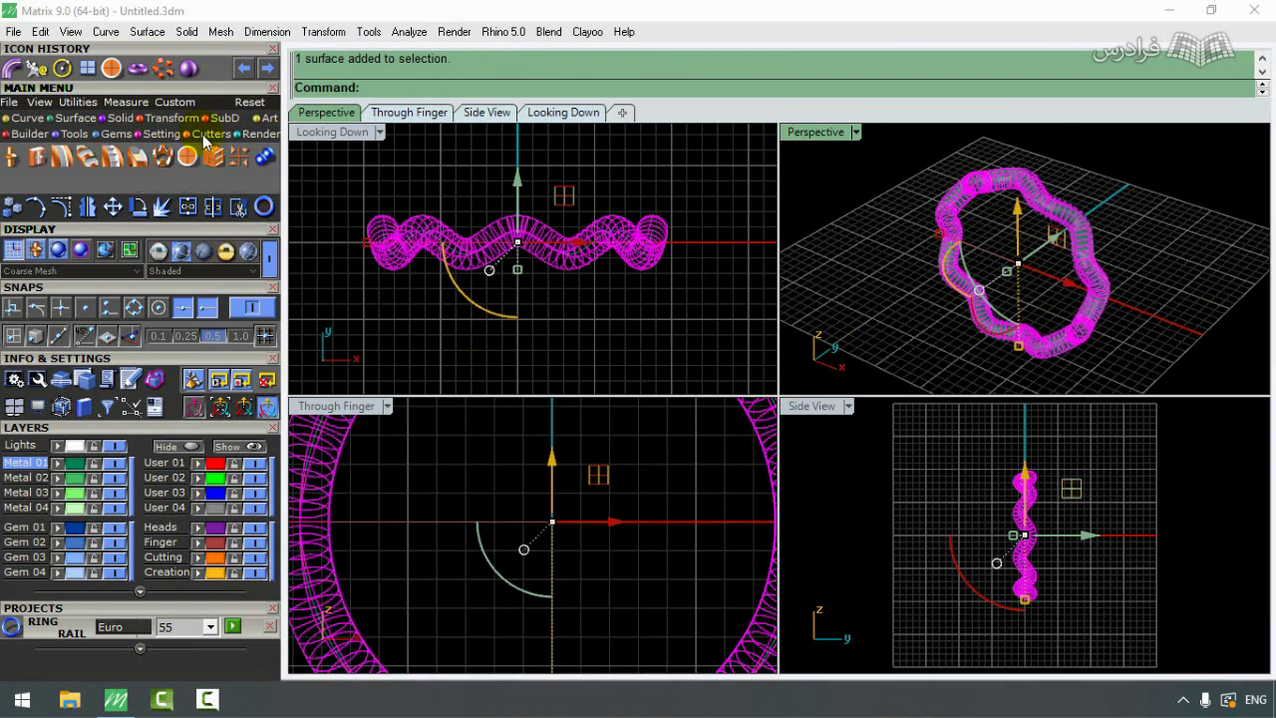
left_click(188, 150)
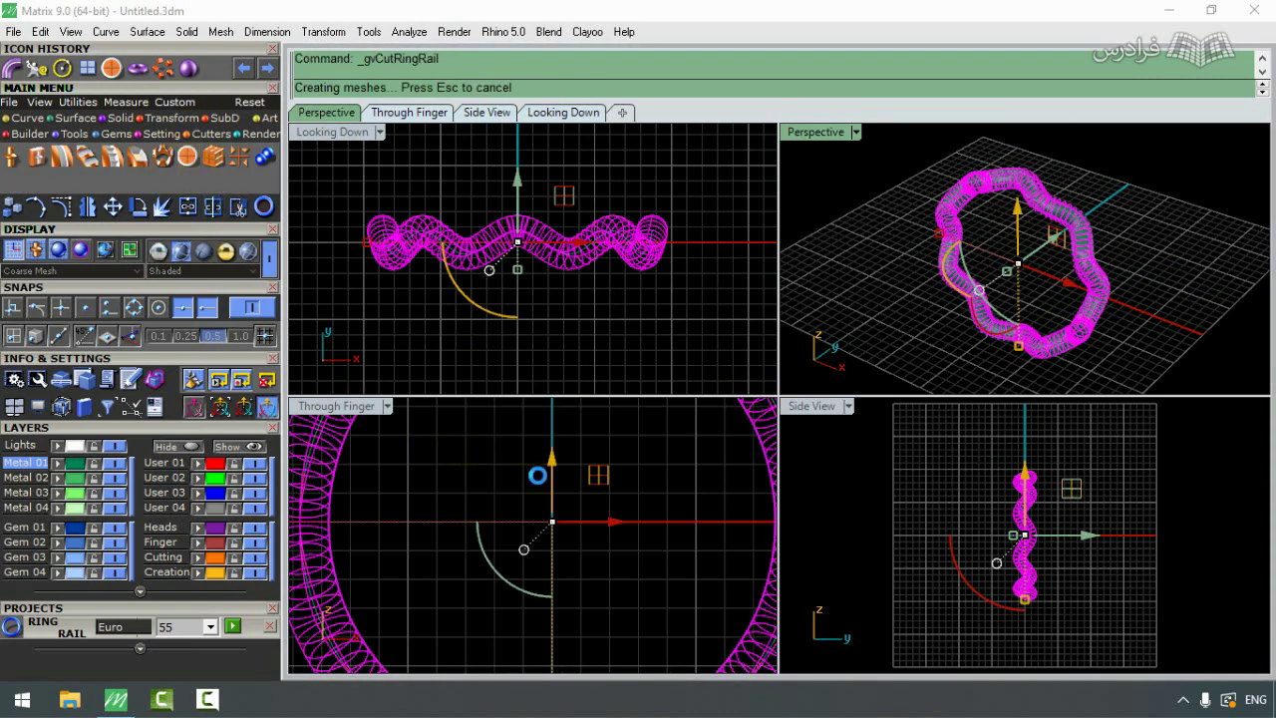
scroll(666, 421, "up", 3)
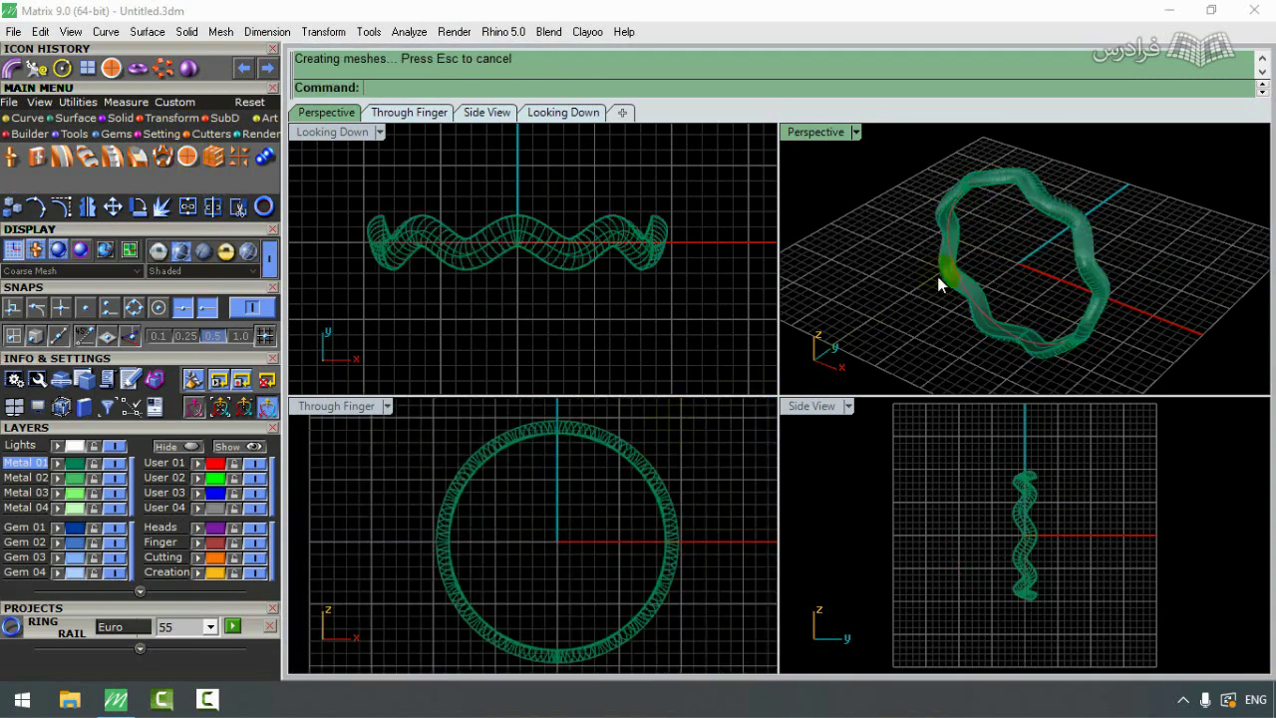
right_click_drag(969, 221, 1049, 342)
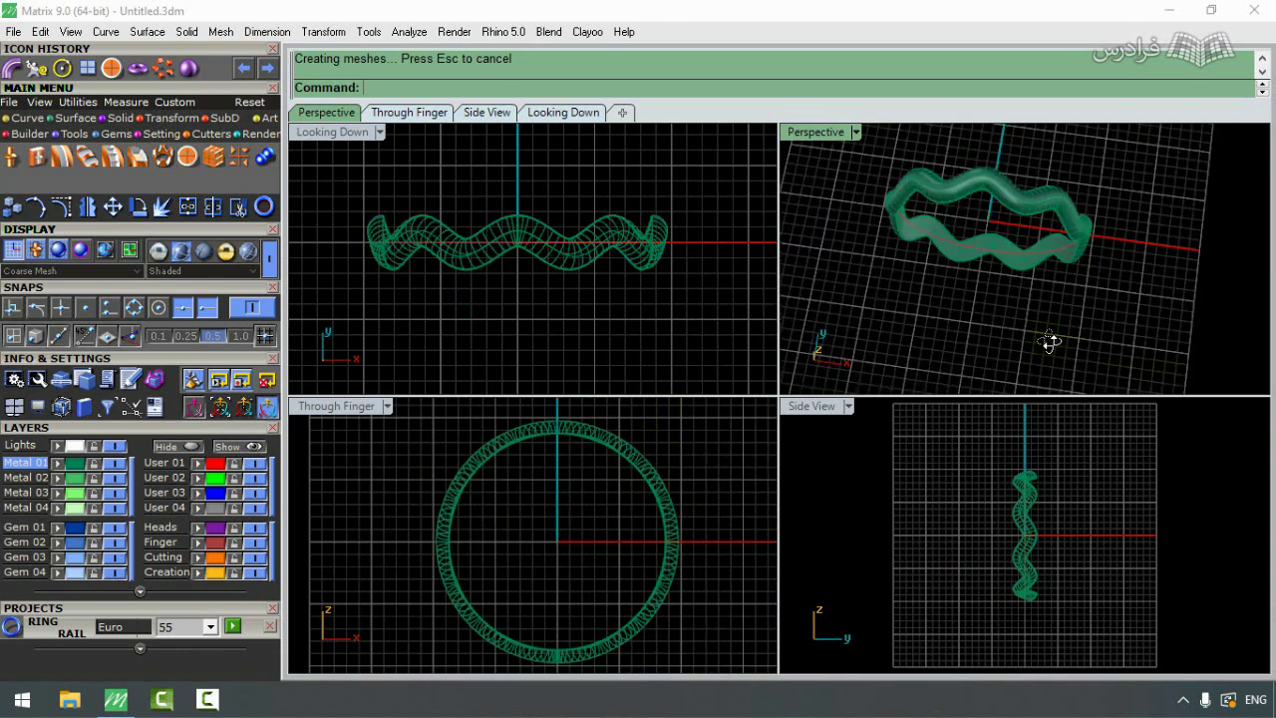
Step: Shift the trimmed wavy band in the negative Y direction and place a duplicate directly beside it
left_click(1005, 216)
right_click_drag(517, 205, 533, 207)
left_click_drag(533, 208, 545, 251)
right_click_drag(897, 259, 1138, 266)
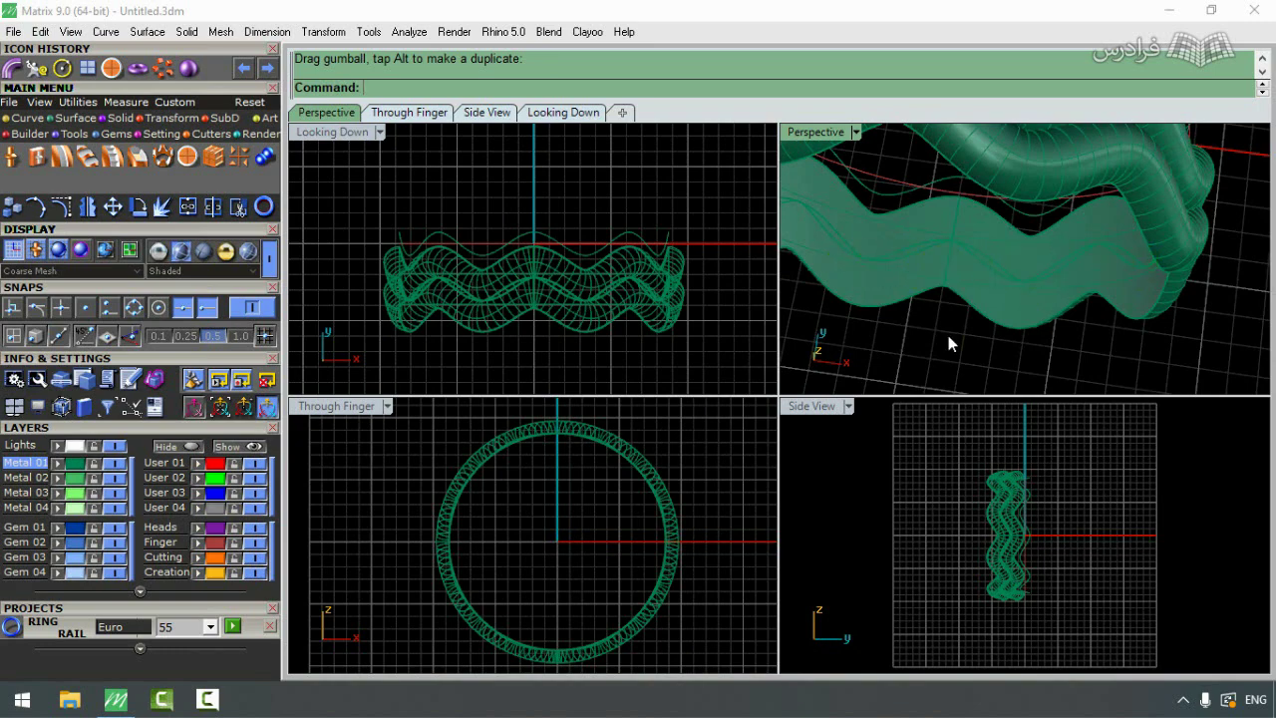
Step: Mirror both wavy bands with a copy across the X axis, starting the mirror plane at 0,0,0
left_click(695, 329)
left_click_drag(670, 297, 663, 291)
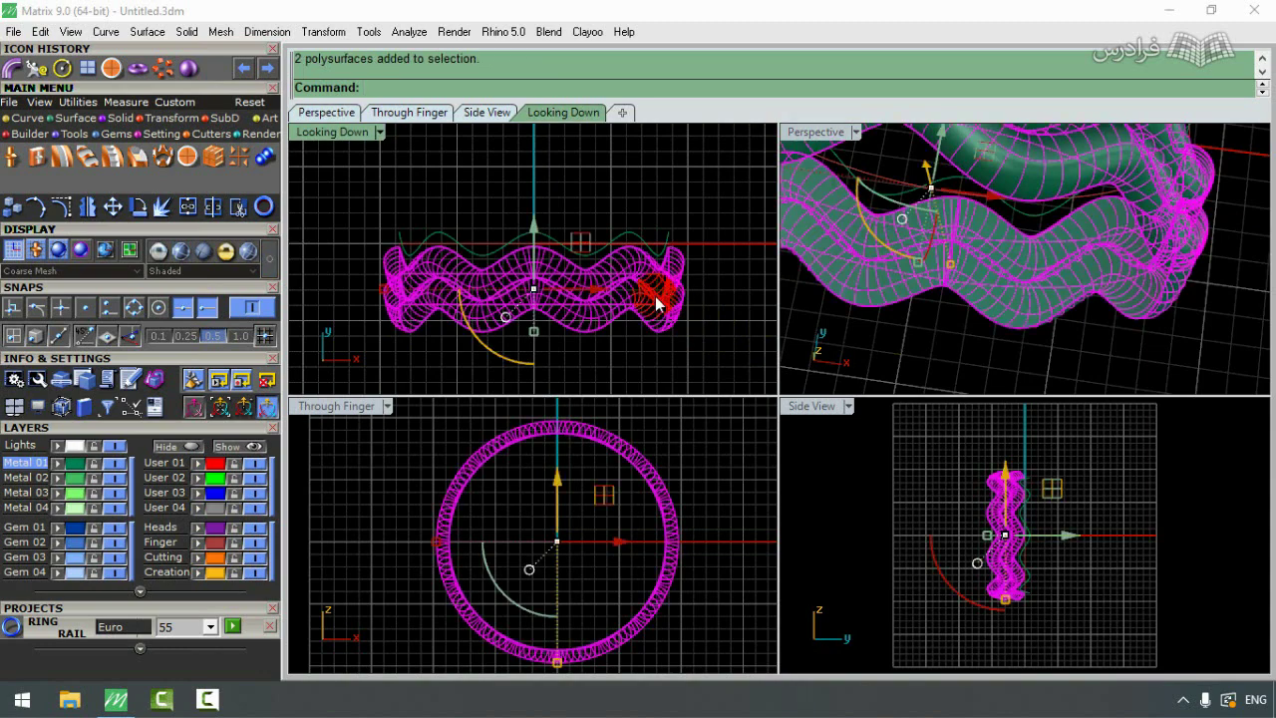
left_click(86, 208)
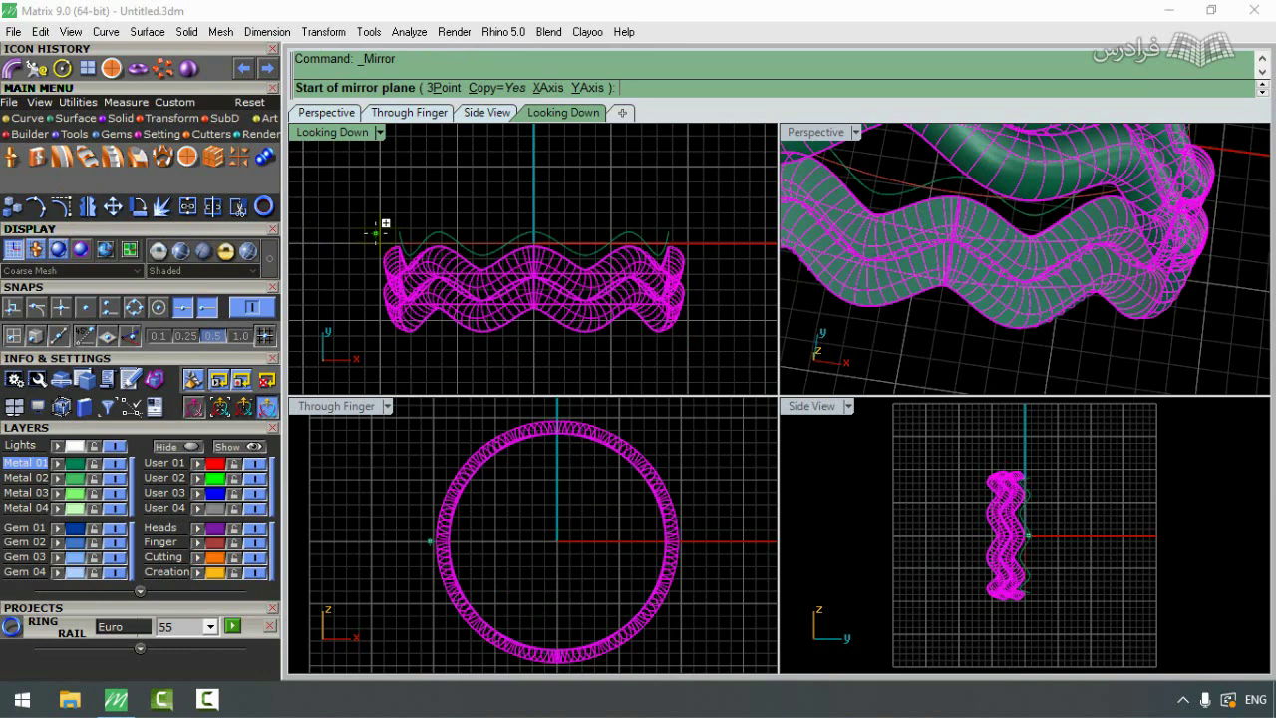
type("0,0,0")
key("Return")
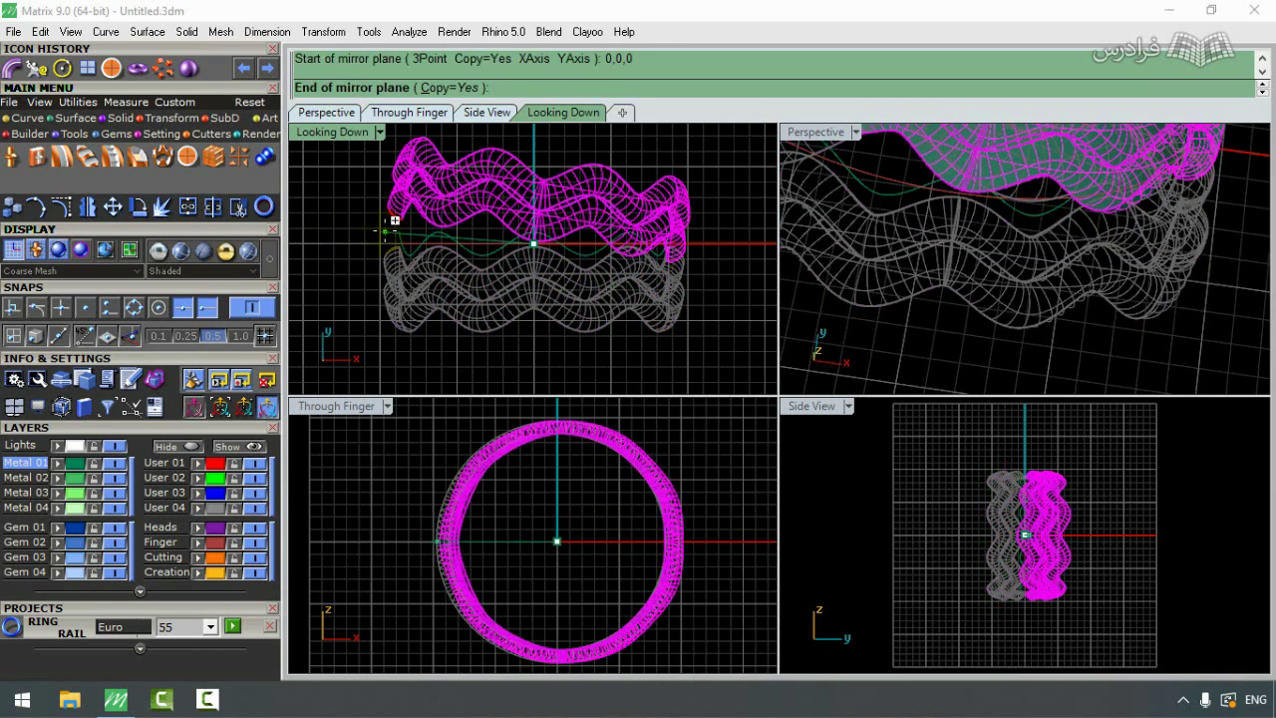
left_click(361, 218)
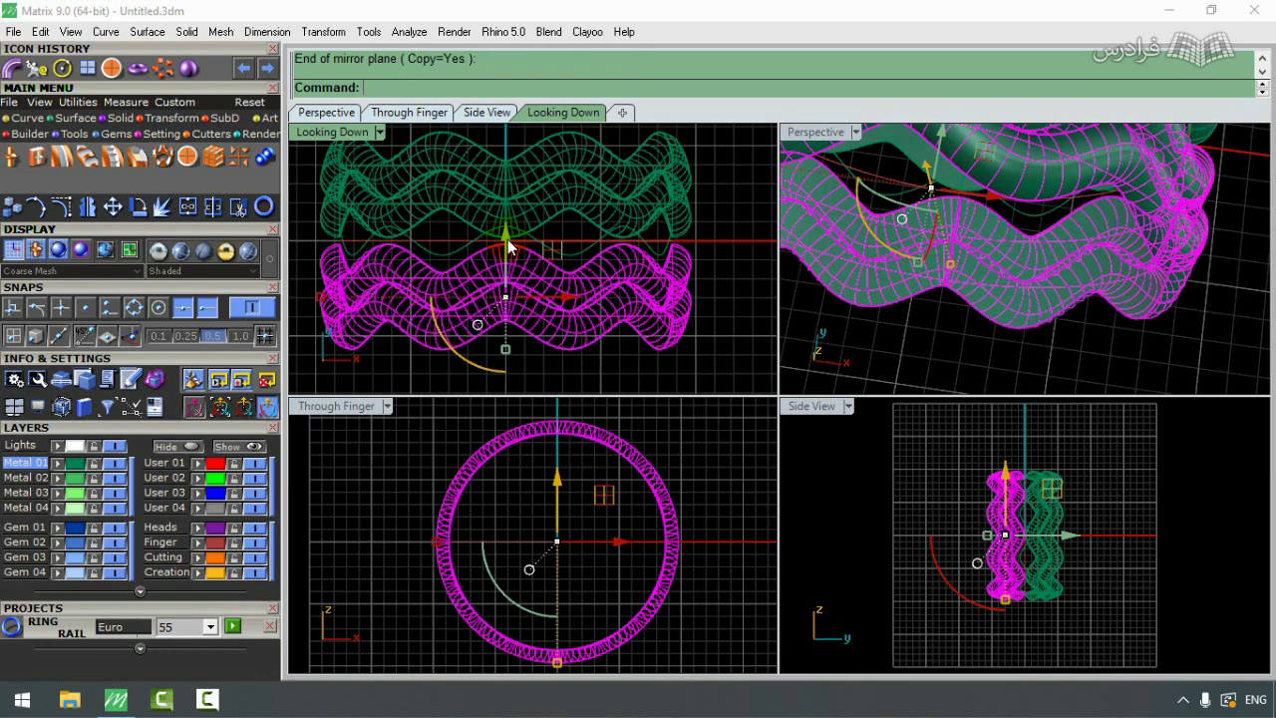
Step: Move the original pair of wavy bands slightly in positive Y until it meets the mirrored pair at the wave crests
left_click_drag(507, 239, 507, 237)
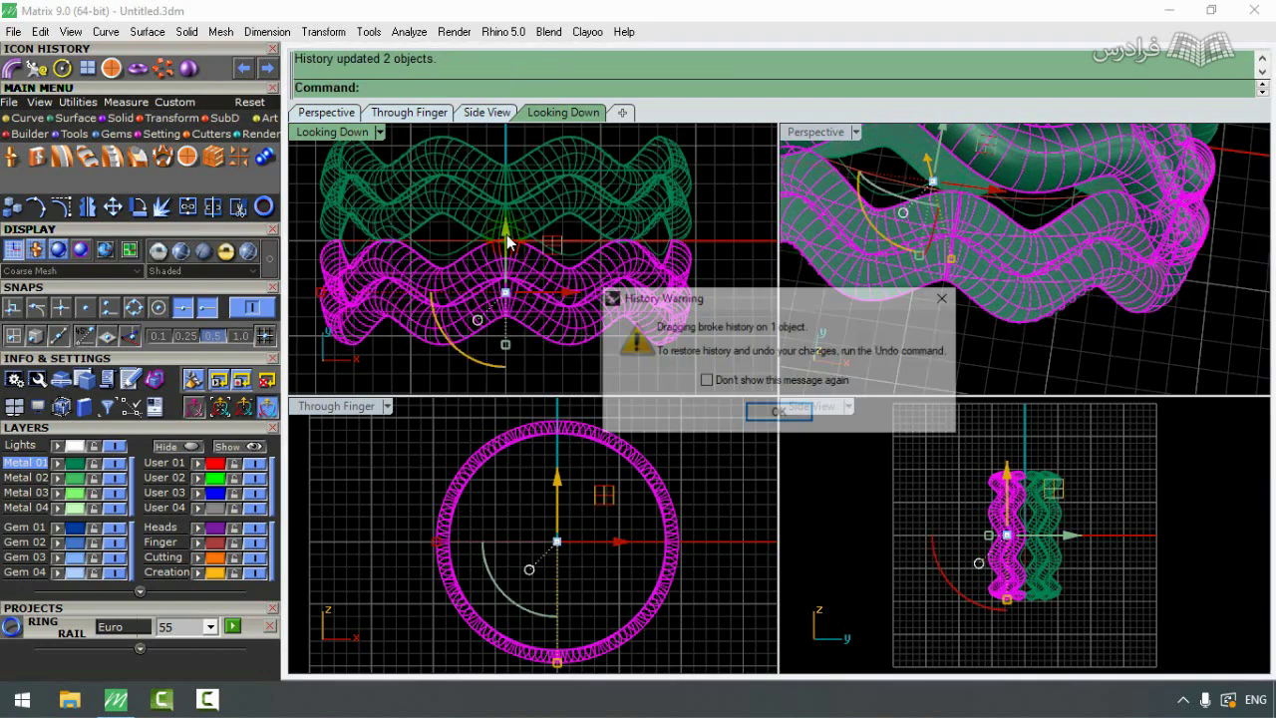
left_click(781, 413)
right_click_drag(504, 233, 517, 247)
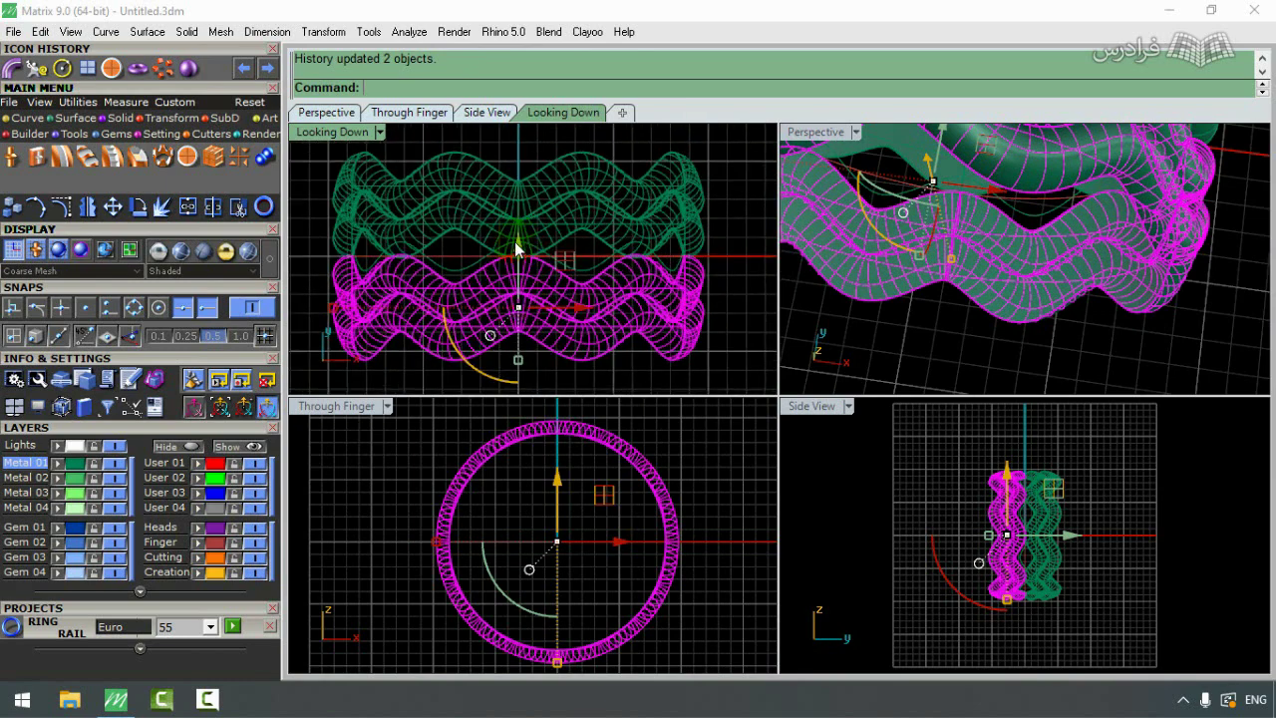
left_click_drag(517, 247, 520, 254)
left_click(1064, 167)
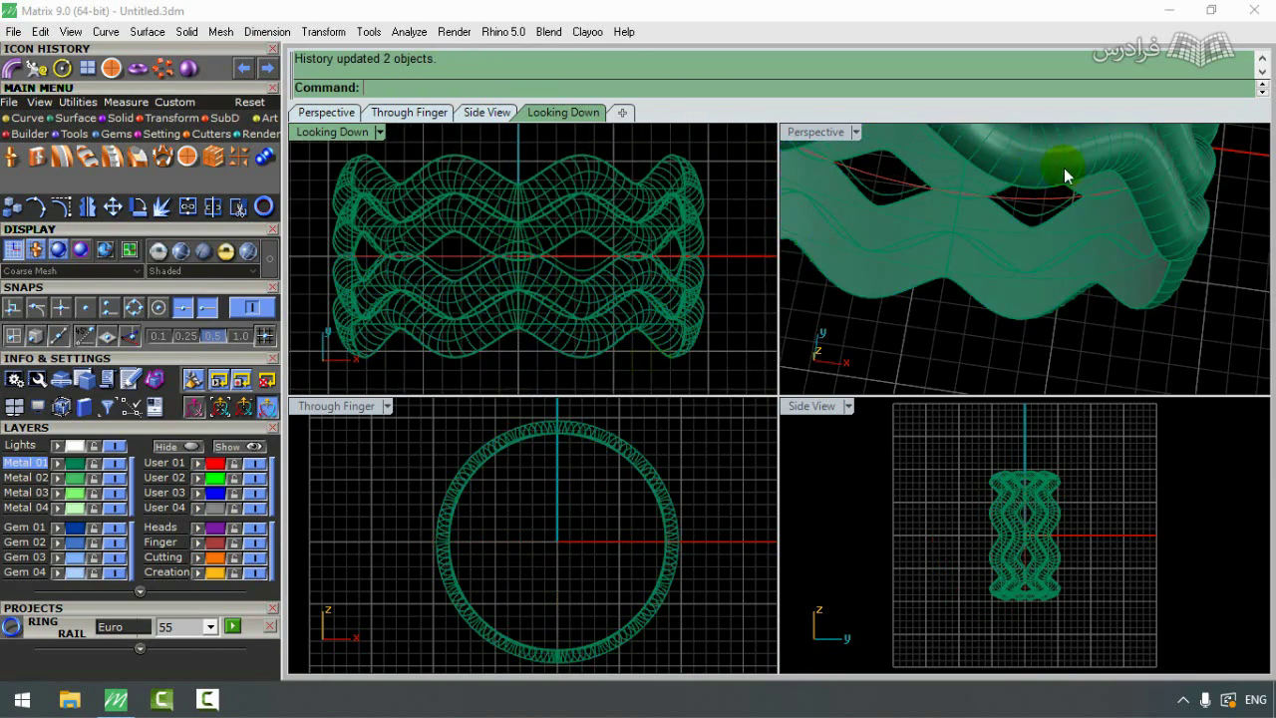
Step: Examine the four joined wavy bands and the gaps between them from several angles in an enlarged perspective view
mouse_move(1064, 167)
right_mouse_down()
mouse_move(1061, 267)
mouse_move(1142, 182)
right_mouse_up()
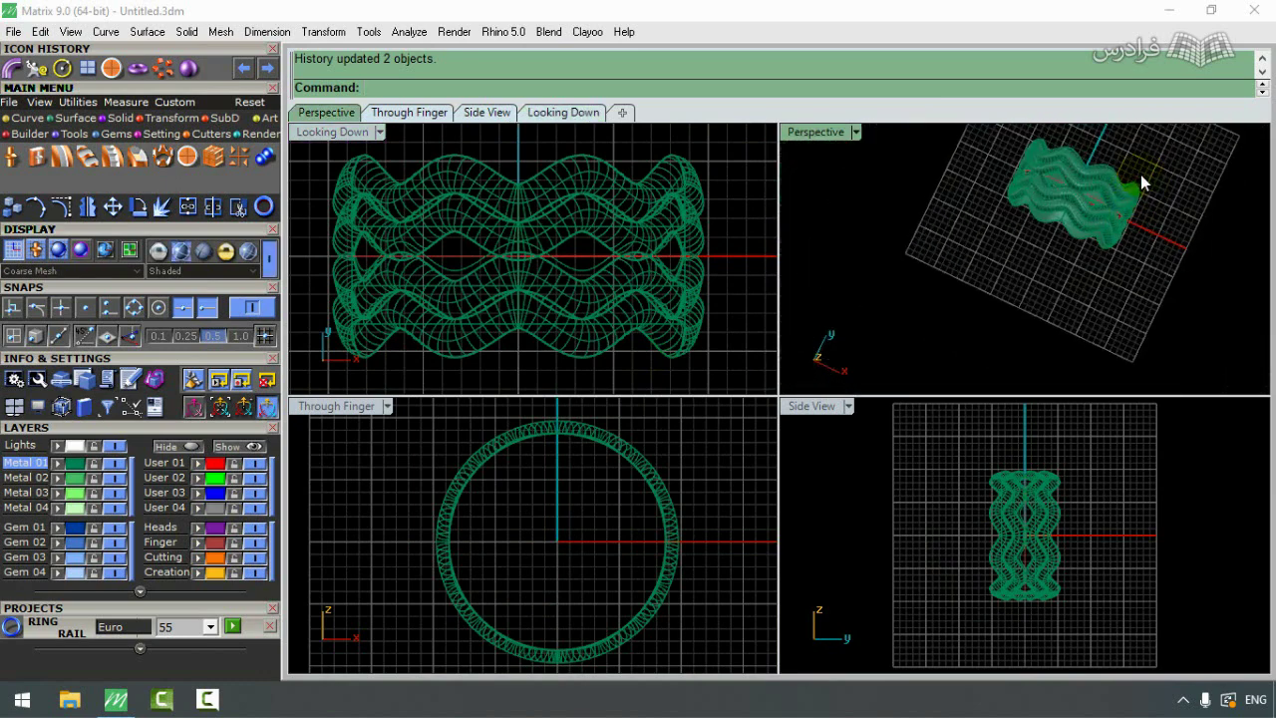
scroll(1142, 182, "up", 5)
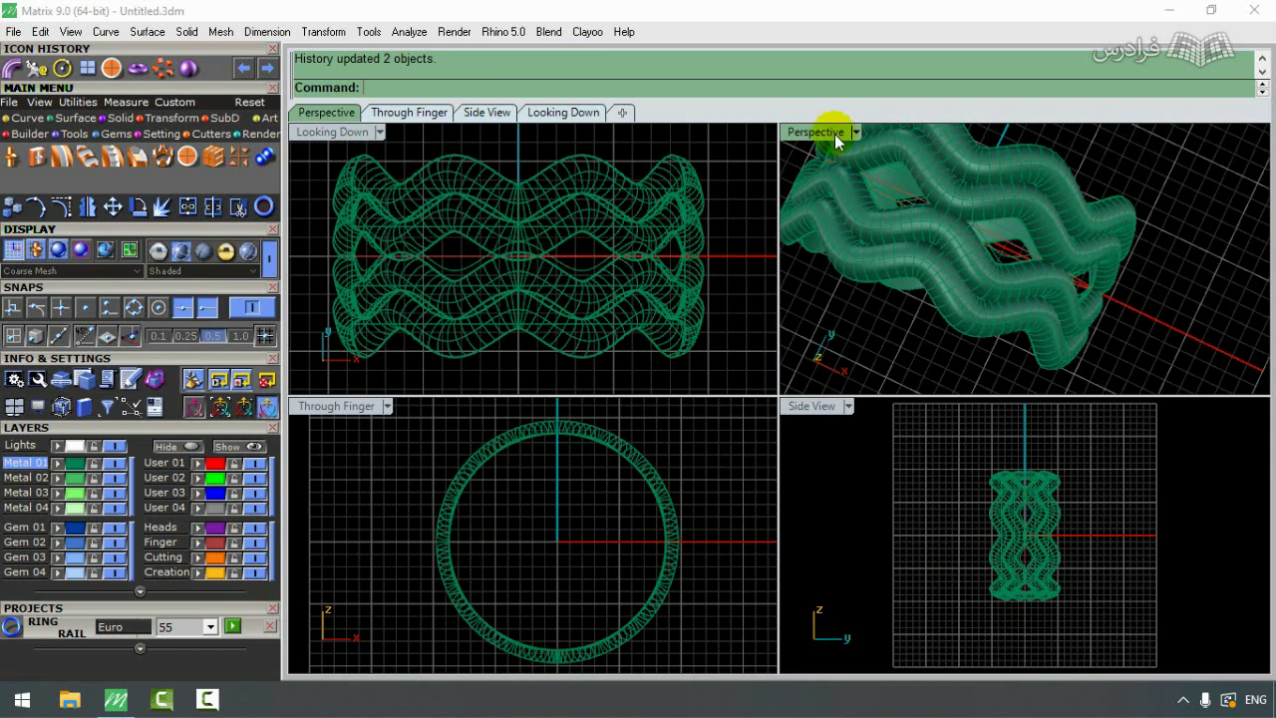
double_click(808, 134)
scroll(953, 243, "down", 4)
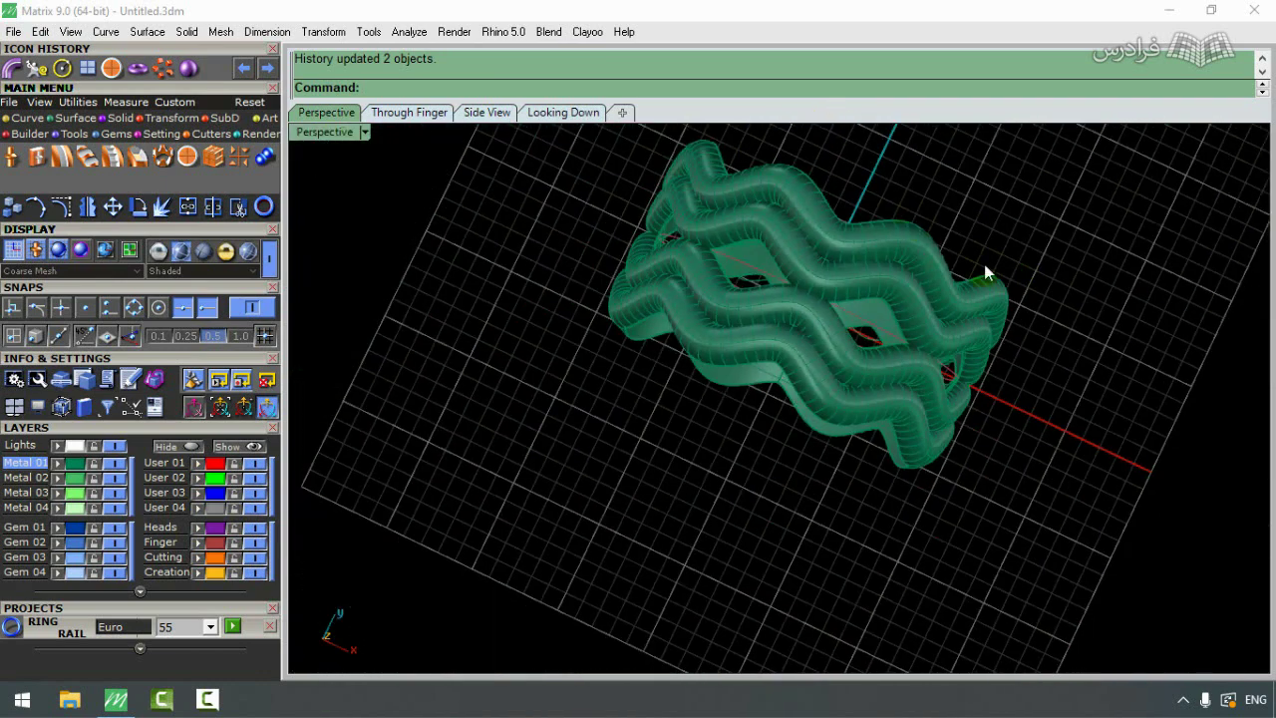
right_click_drag(984, 265, 967, 291)
scroll(941, 194, "up", 3)
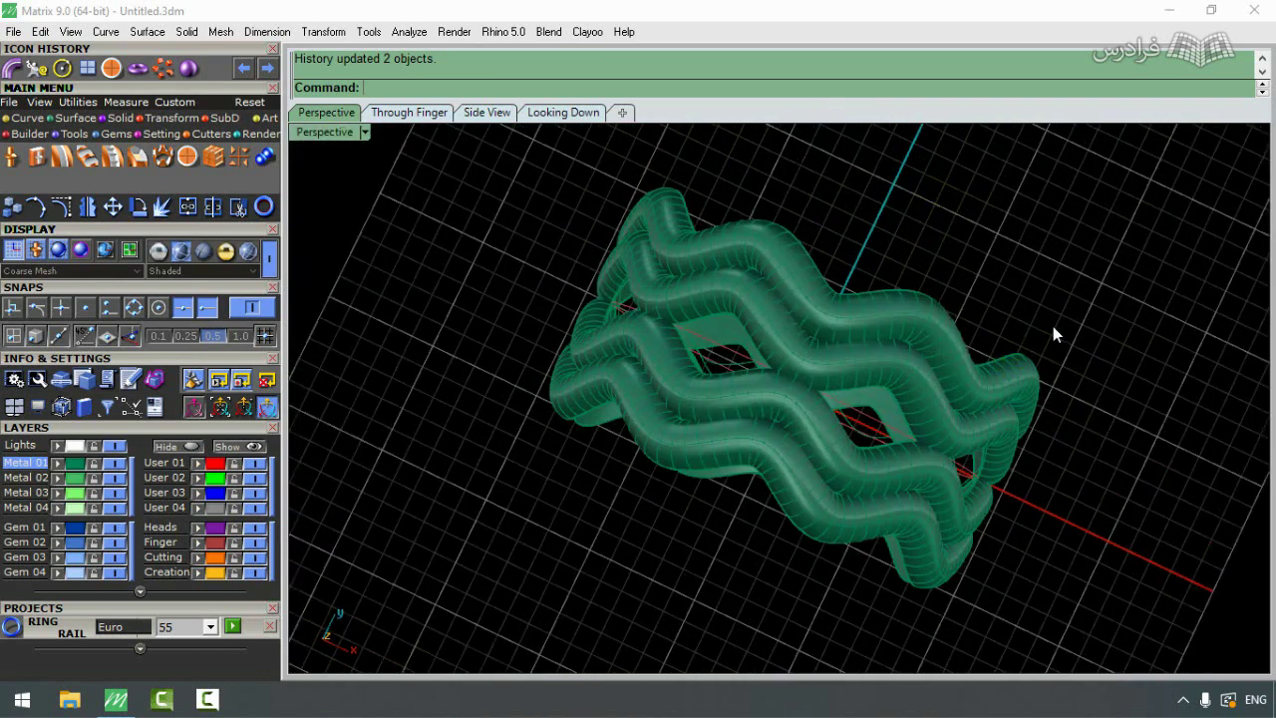
mouse_move(1053, 326)
right_mouse_down()
mouse_move(1093, 279)
mouse_move(991, 236)
mouse_move(1121, 319)
right_mouse_up()
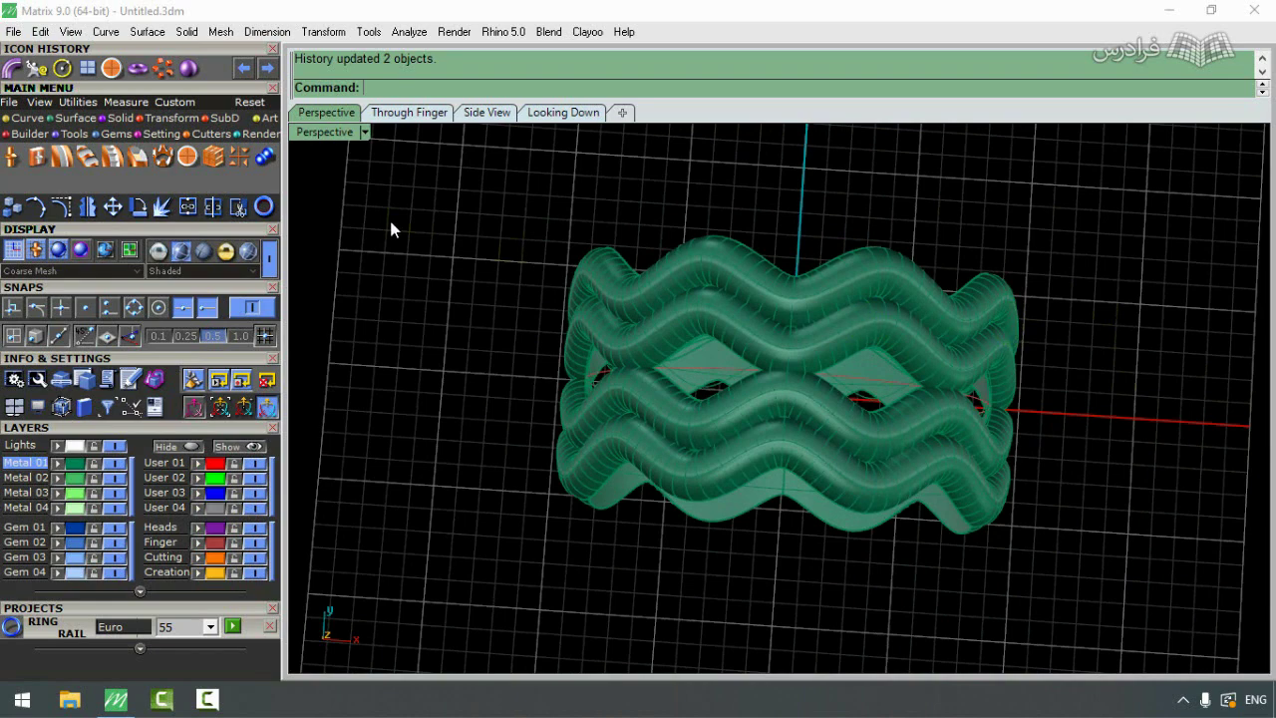
double_click(324, 132)
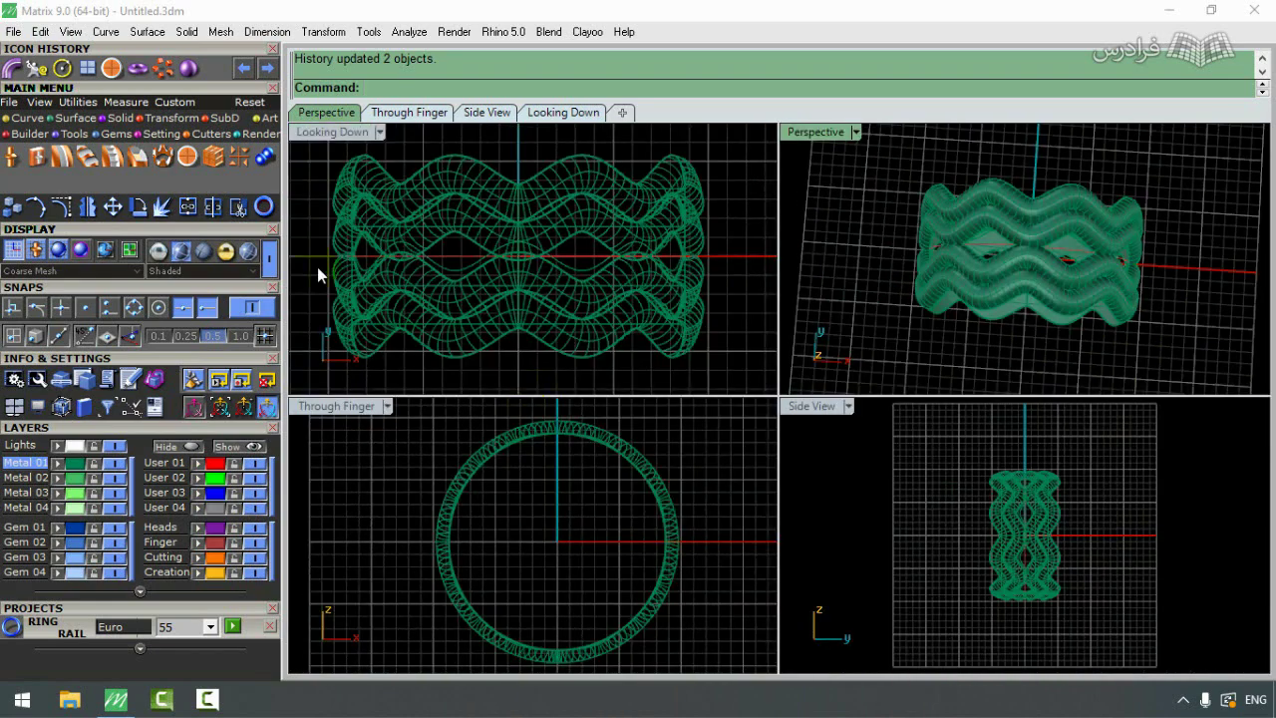
Step: Create a sphere with a diameter of 2.5 centred on 0,0,0
left_click(120, 118)
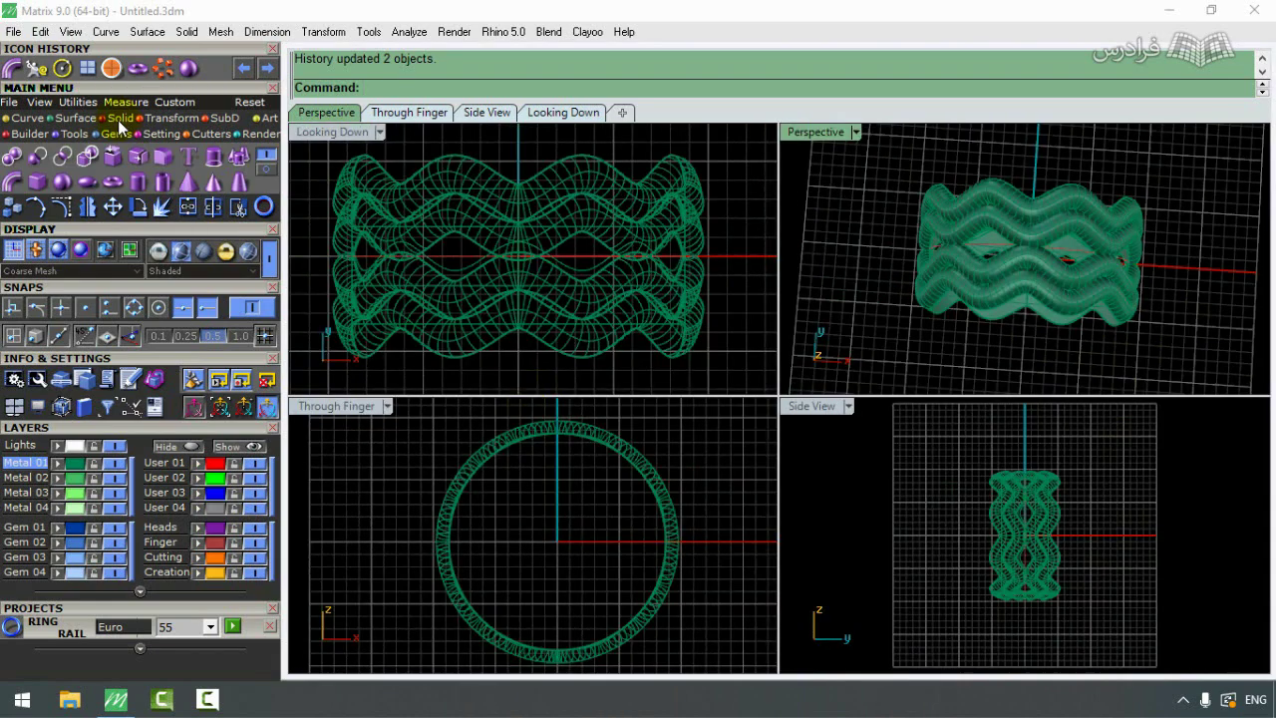
left_click(66, 186)
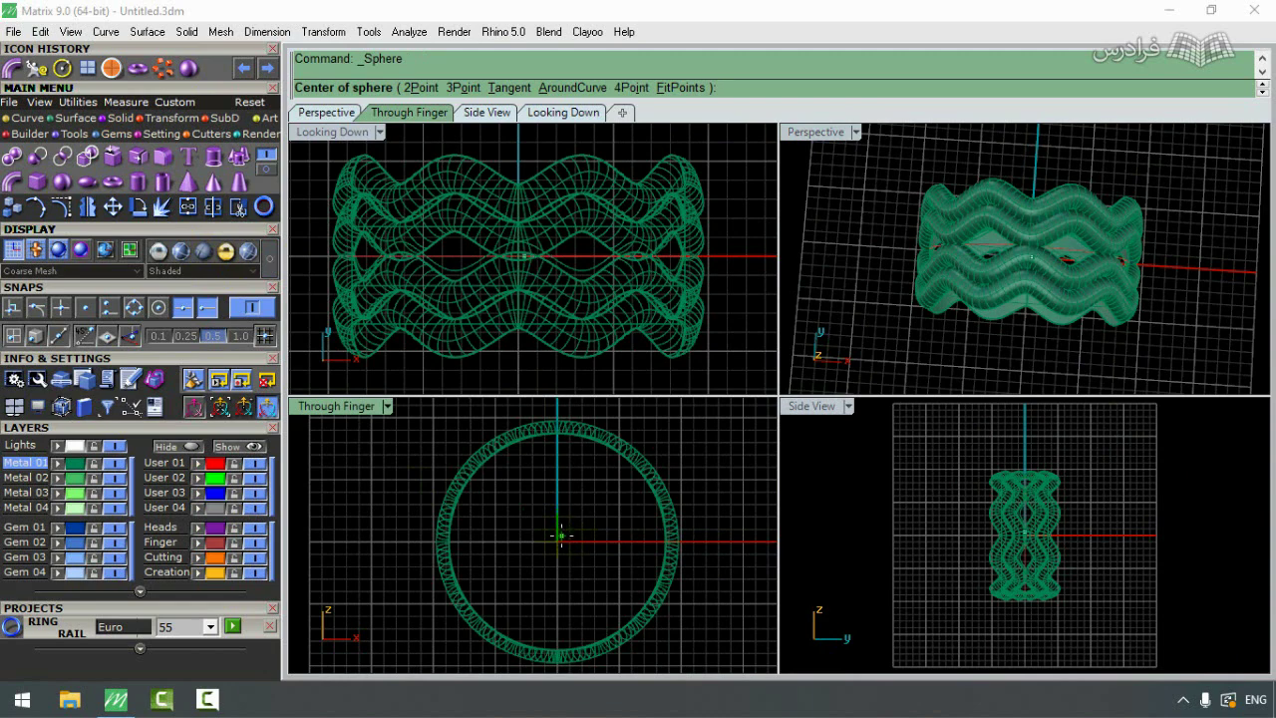
left_click(561, 535)
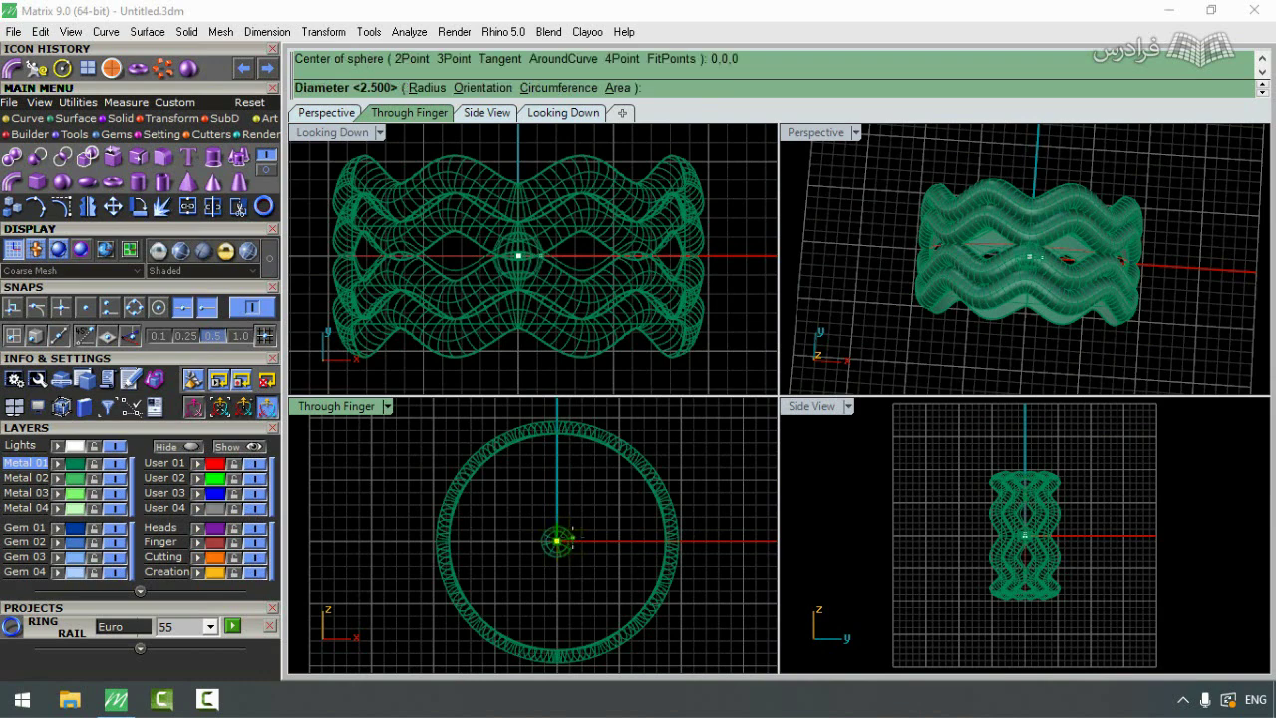
left_click(565, 535)
scroll(603, 529, "down", 2)
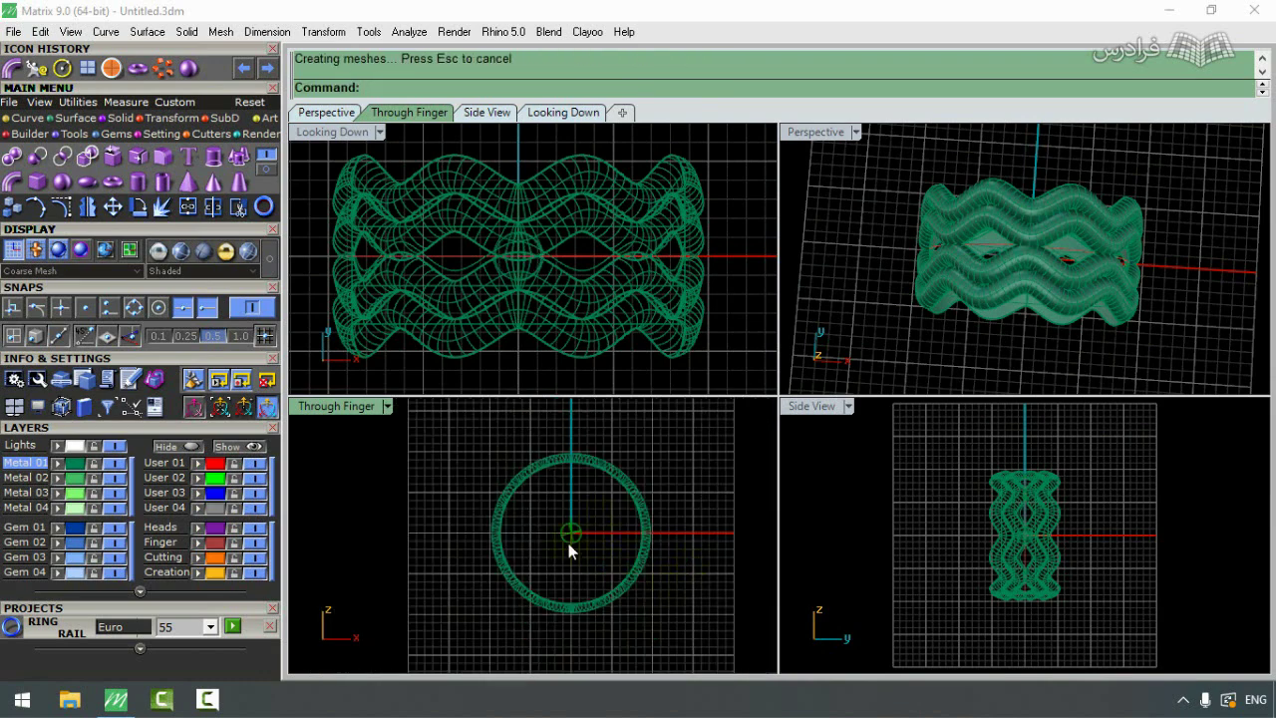
Step: Move the sphere out to the ring wall so that it sits in one of the gaps between the wavy bands
left_click(577, 540)
mouse_move(618, 533)
left_mouse_down()
mouse_move(681, 531)
mouse_move(643, 533)
left_mouse_up()
left_click(1218, 282)
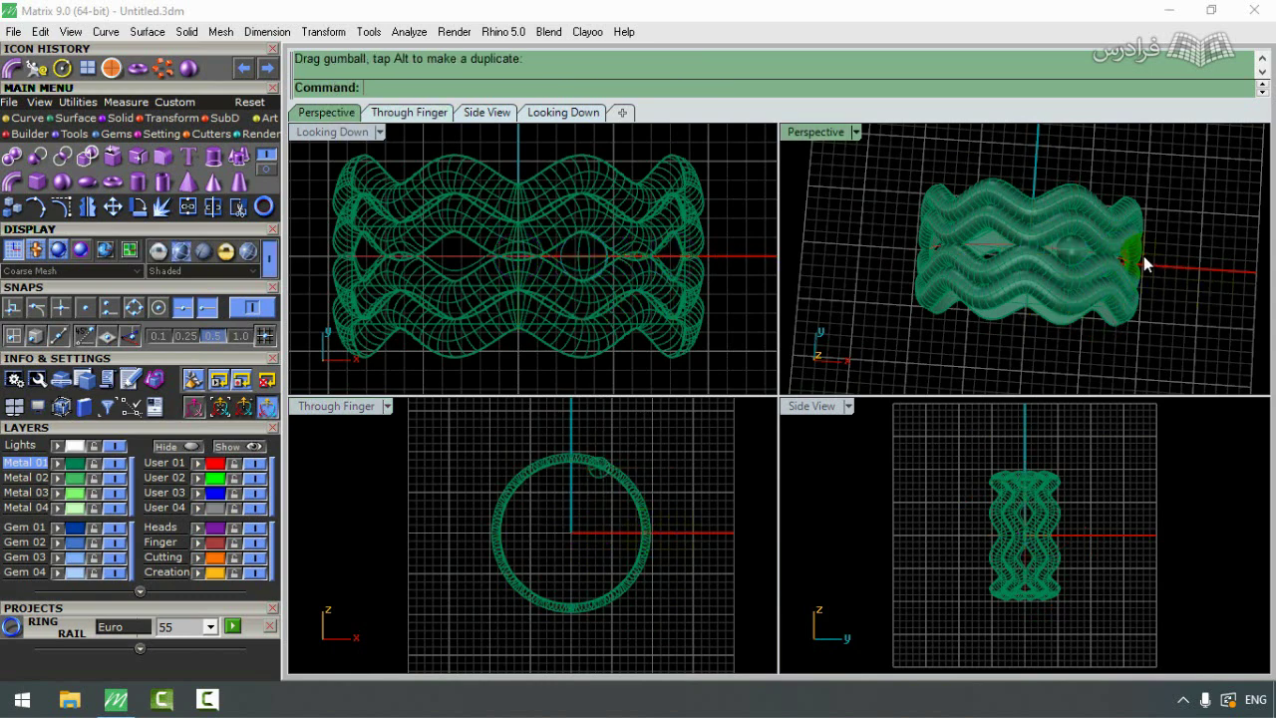
mouse_move(1144, 263)
right_mouse_down()
mouse_move(1019, 142)
mouse_move(1106, 268)
mouse_move(1027, 360)
mouse_move(1107, 250)
mouse_move(1094, 263)
right_mouse_up()
scroll(606, 479, "up", 3)
Step: Polar array the sphere around 0,0,0 with 8 items over a 360 degree fill angle
left_click(587, 478)
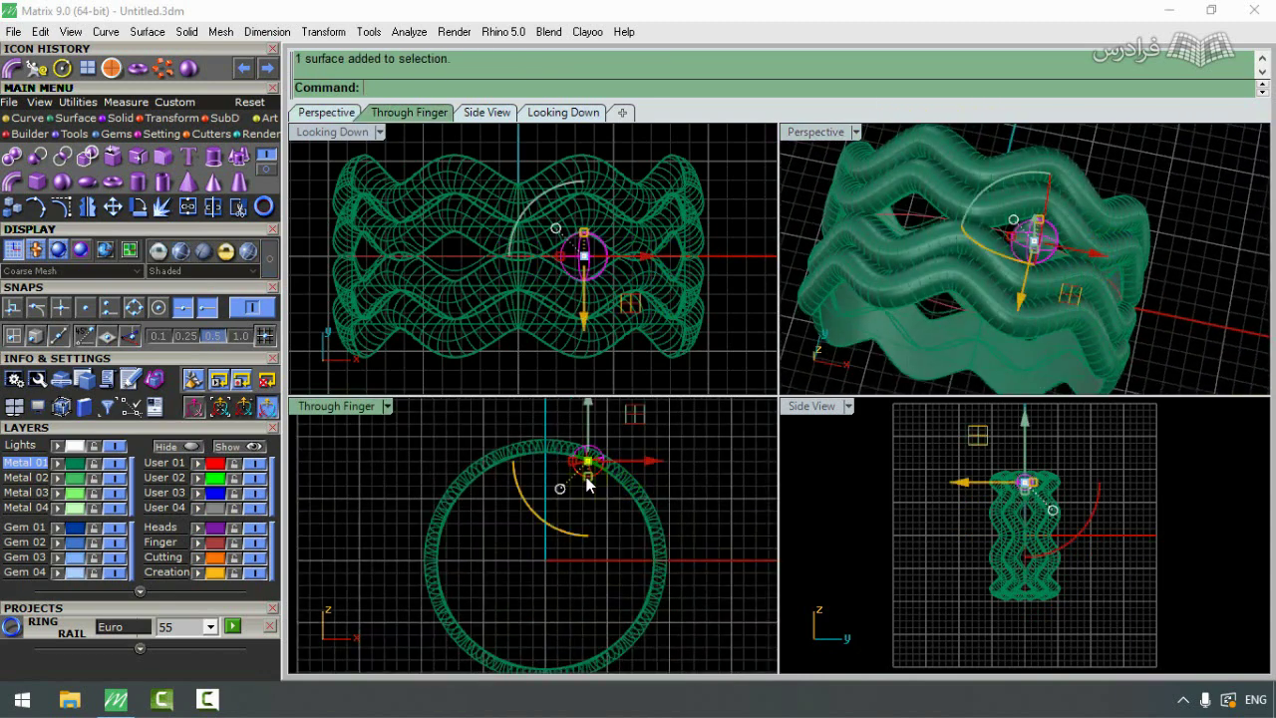
scroll(586, 487, "down", 3)
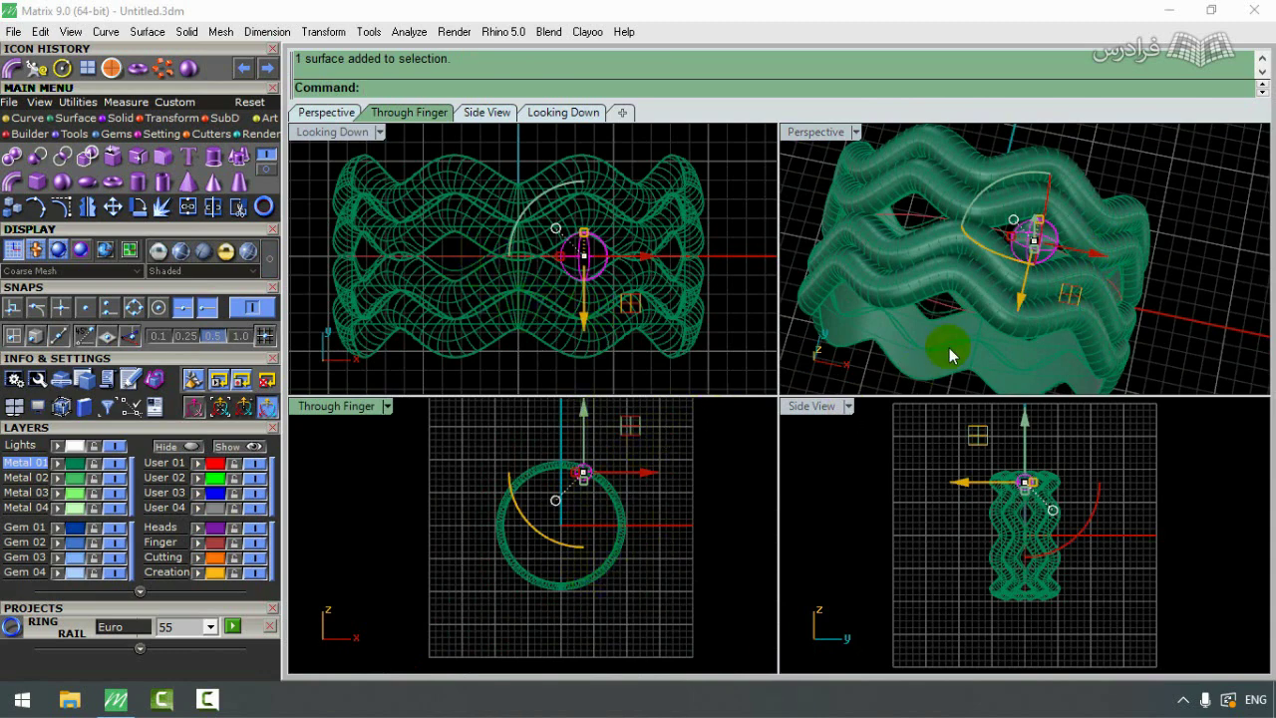
mouse_move(949, 348)
right_mouse_down()
mouse_move(1033, 239)
mouse_move(908, 366)
right_mouse_up()
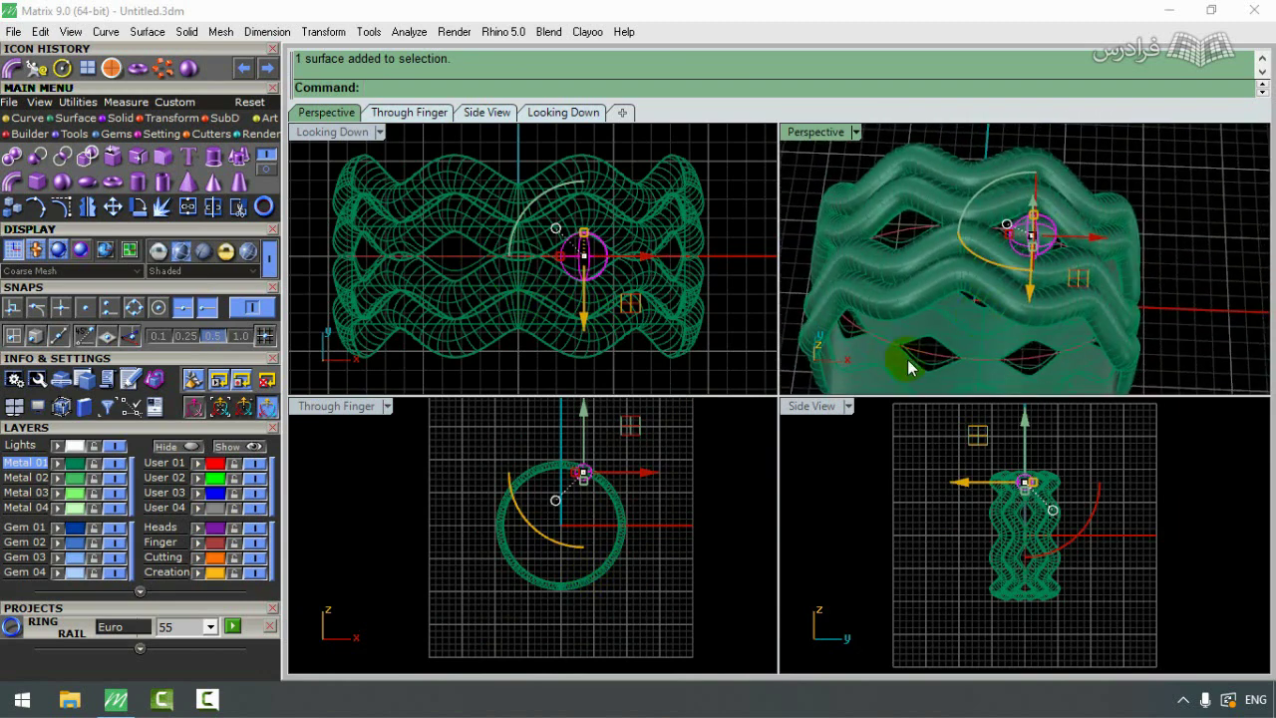
left_click(170, 118)
left_click(240, 206)
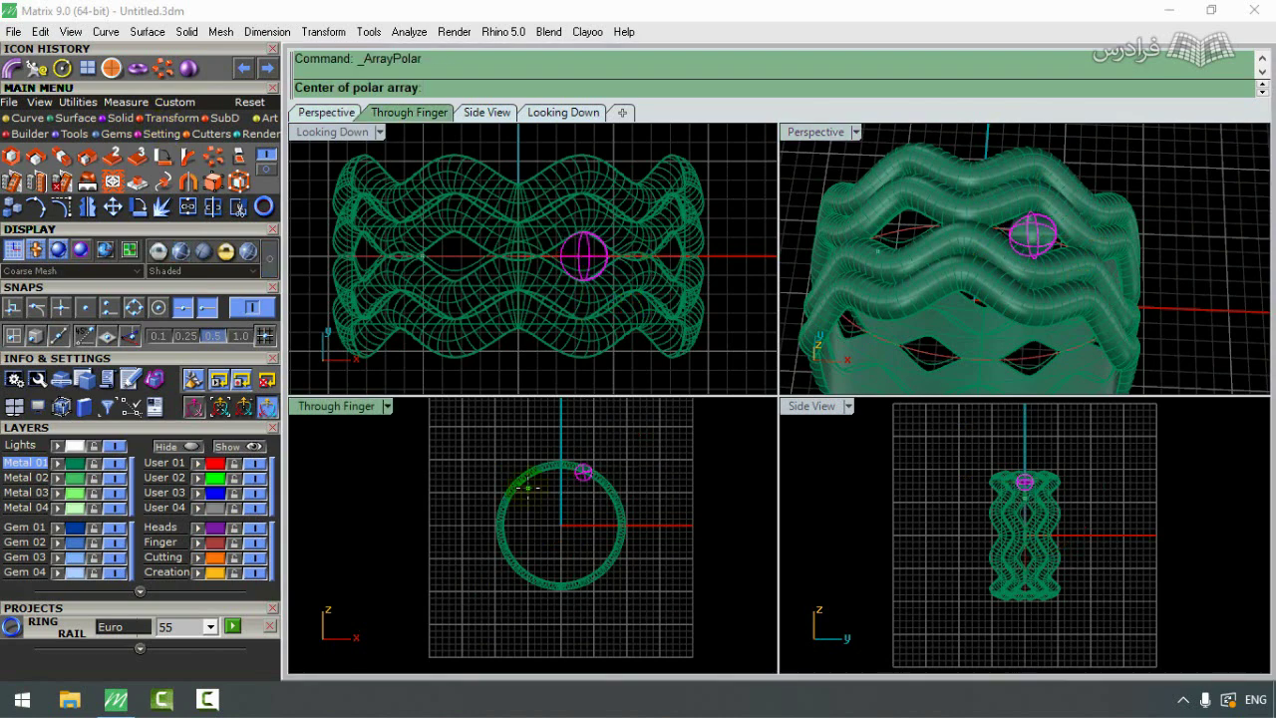
type("0,0,0")
key("Return")
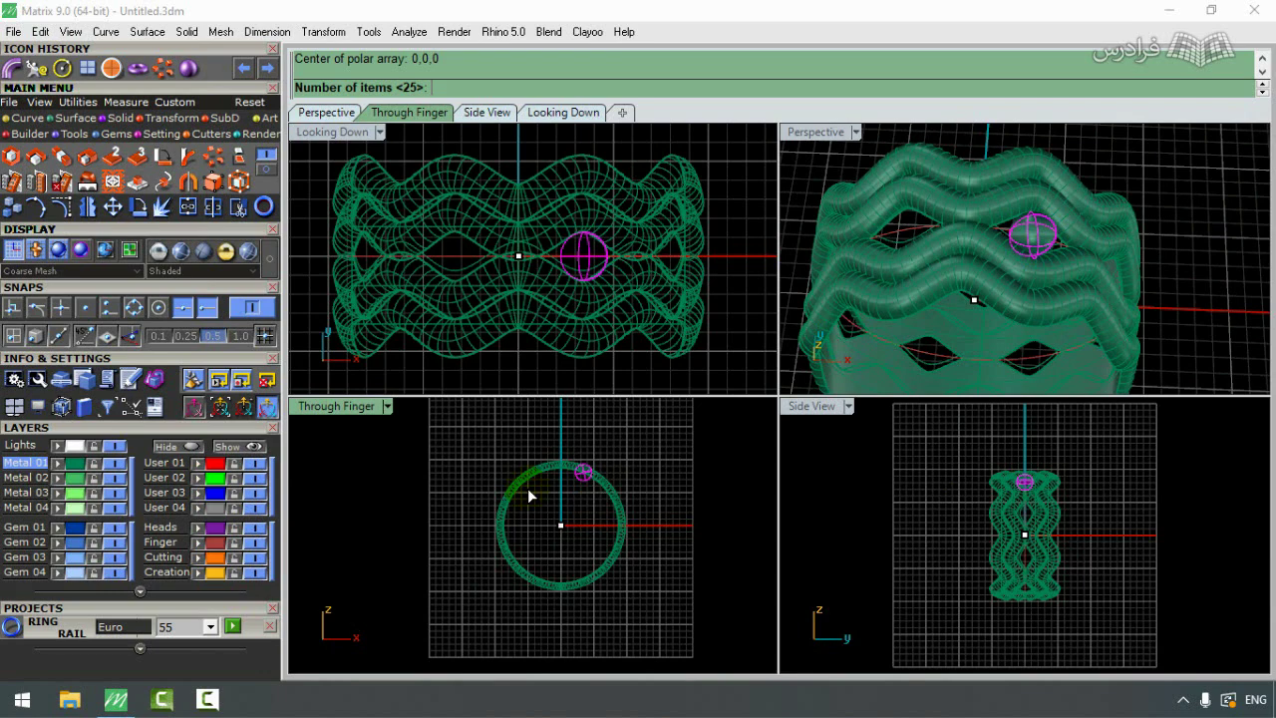
type("8")
key("Return")
key("Return")
key("Return")
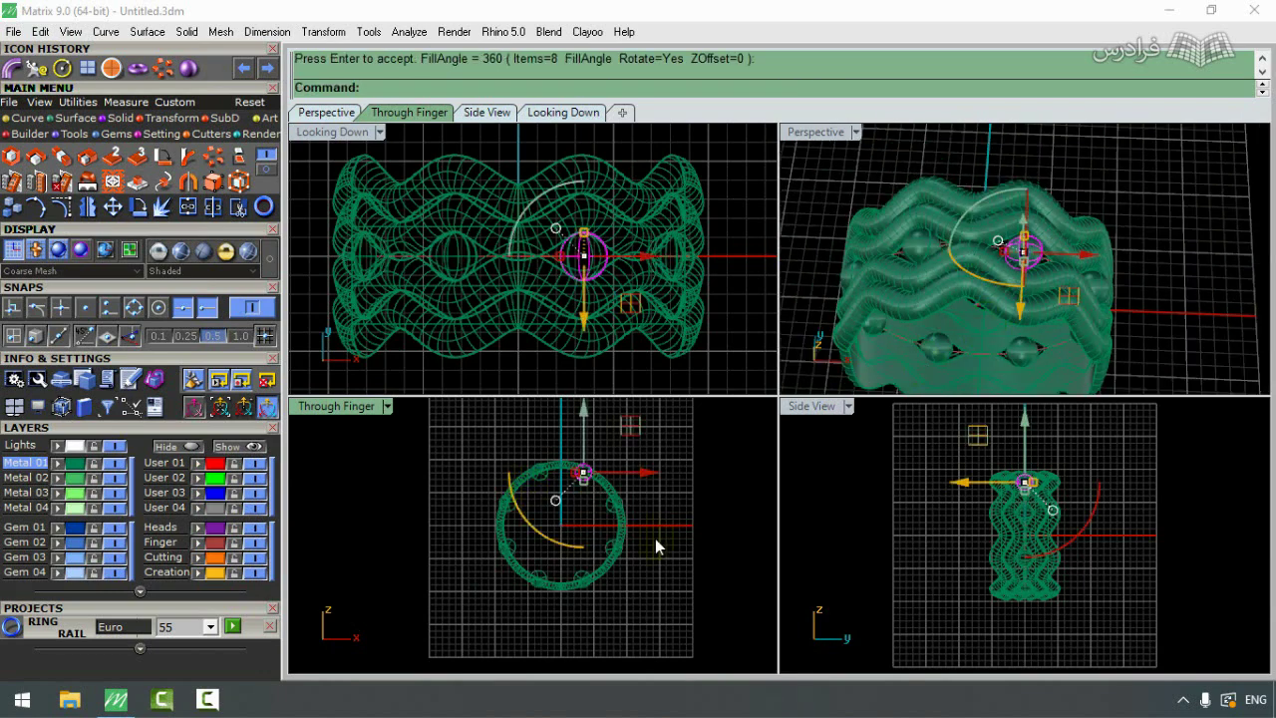
Step: Select all eight spheres around the ring and trim their inner sides with Cut to Finger Rail
scroll(545, 487, "up", 2)
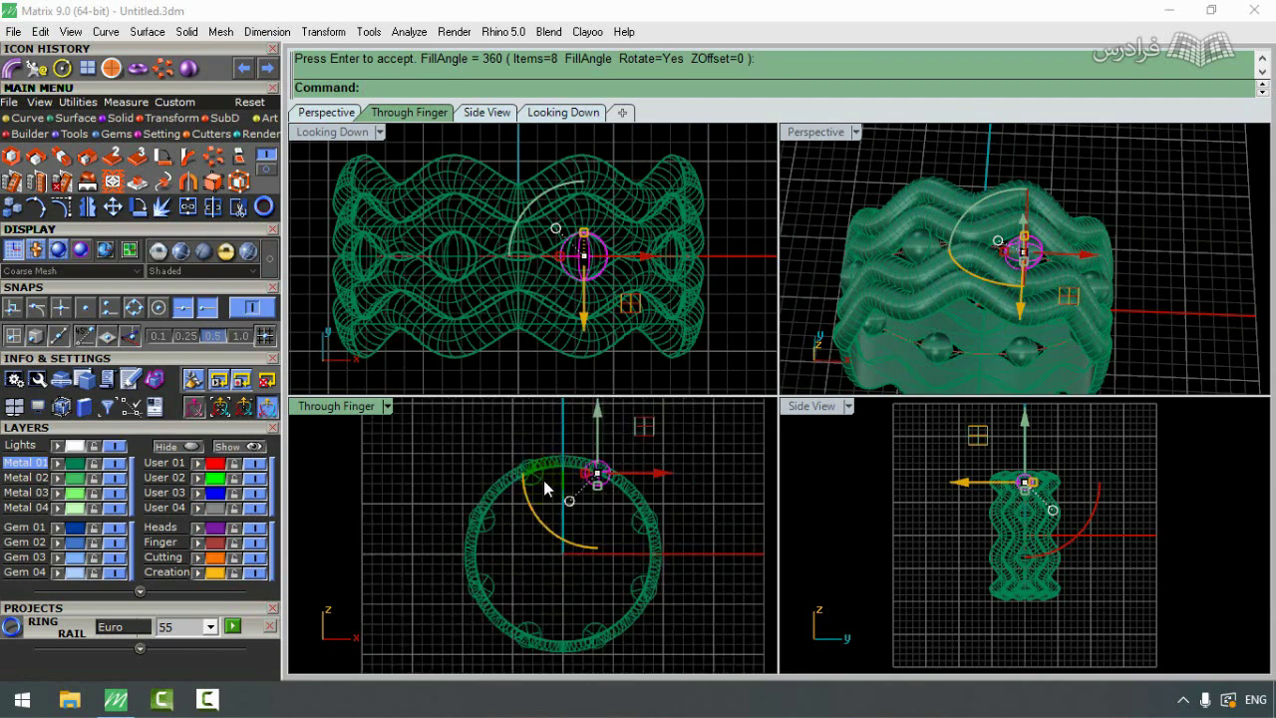
left_click(543, 479)
scroll(561, 487, "down", 1)
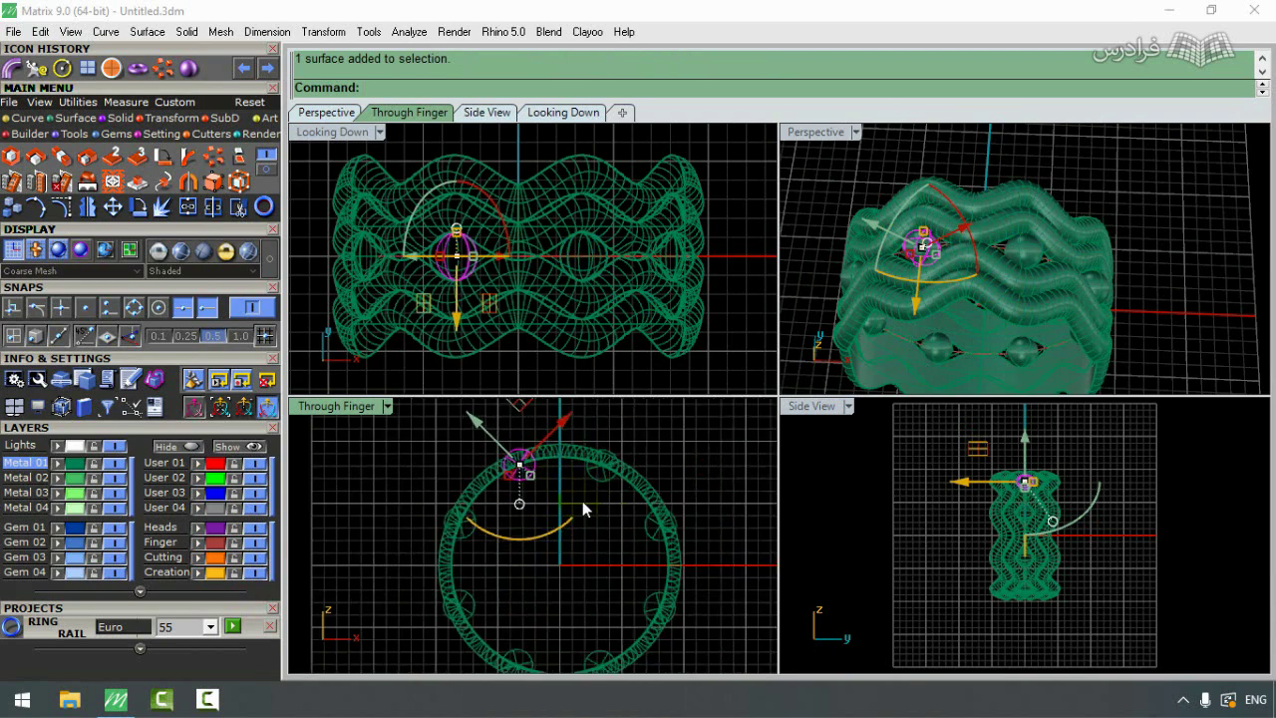
left_click(598, 478, "shift")
scroll(601, 479, "down", 1)
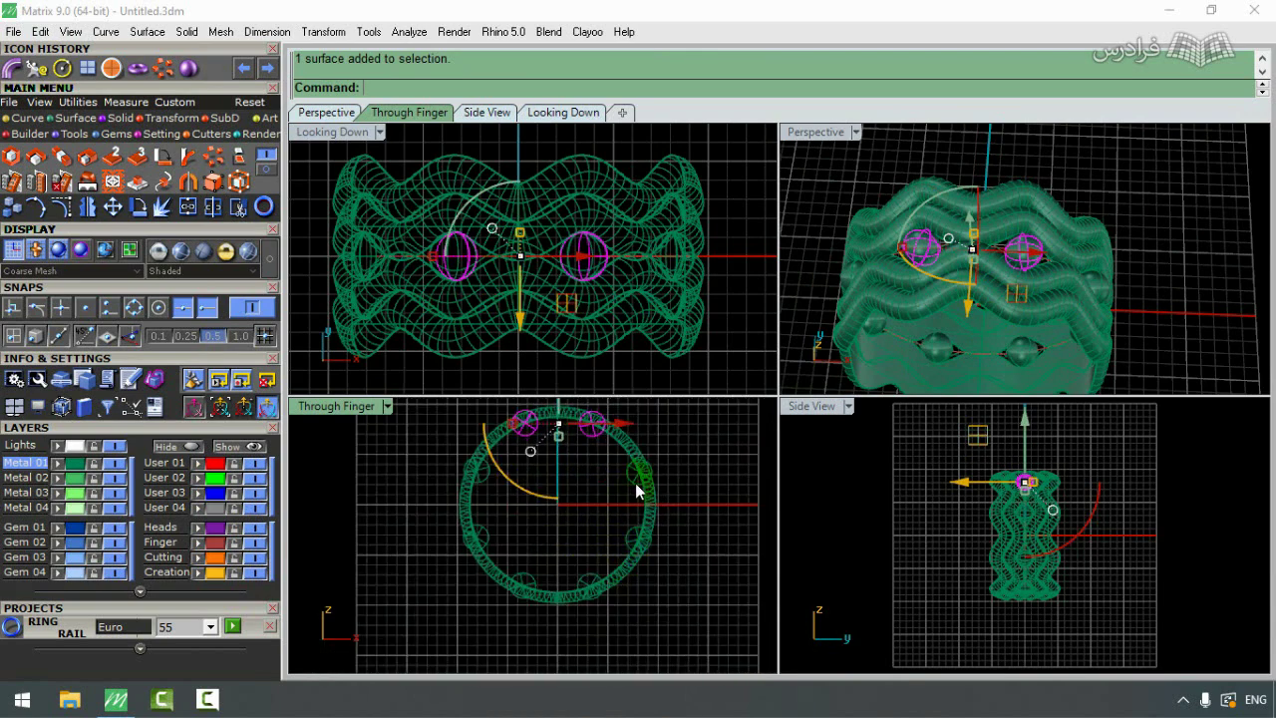
left_click(638, 491)
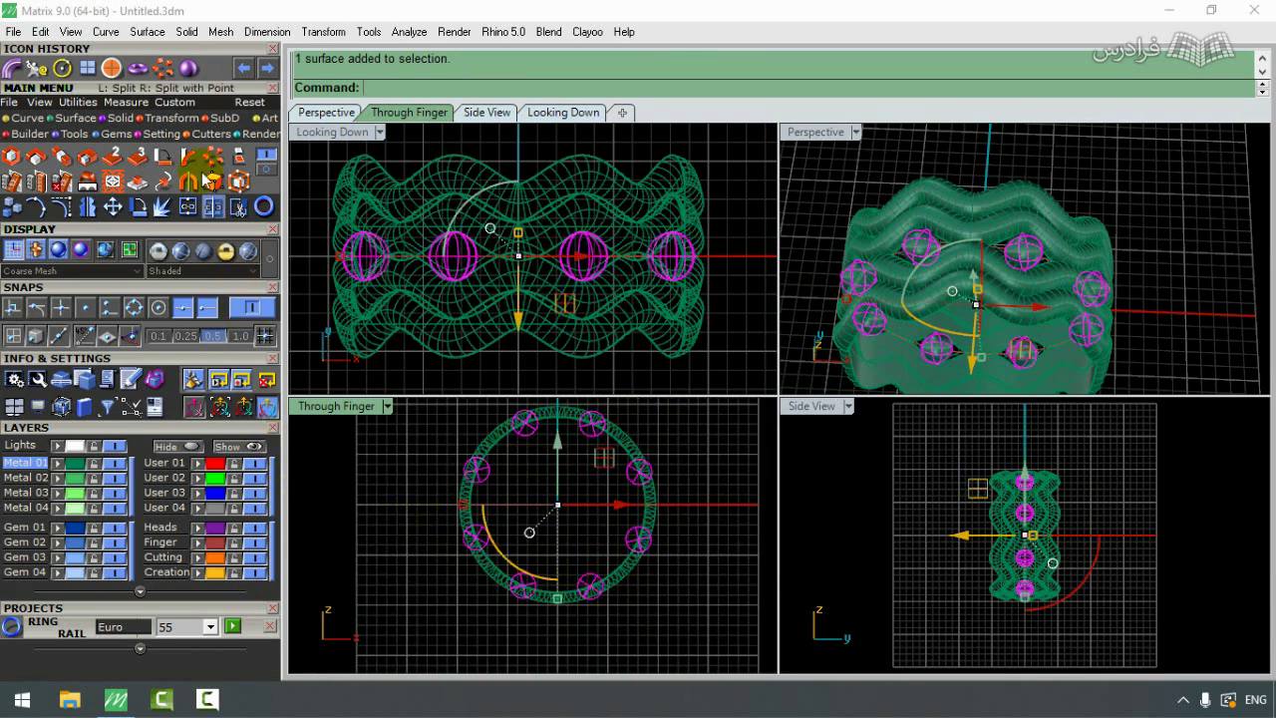
left_click(87, 68)
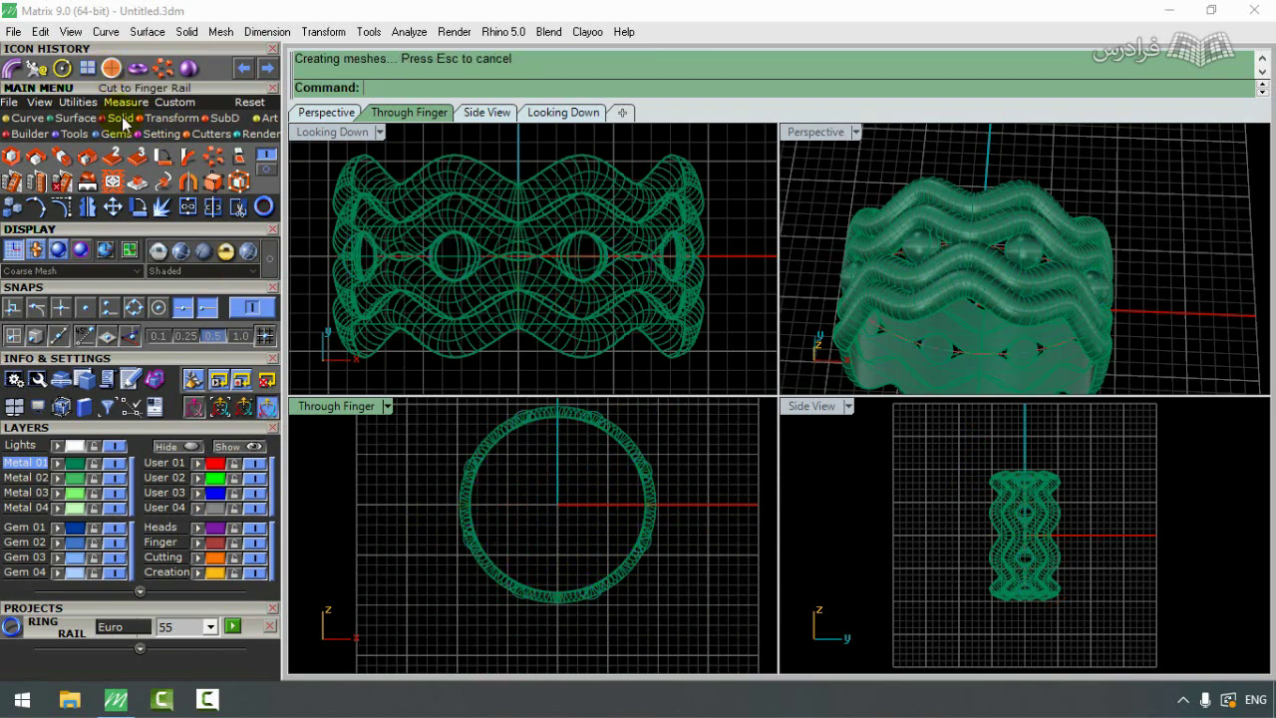
Step: Move the complete wavy ring along the X axis away from the origin and assign it to a lighter green metal layer
right_click_drag(1129, 267, 1059, 289)
scroll(567, 483, "down", 3)
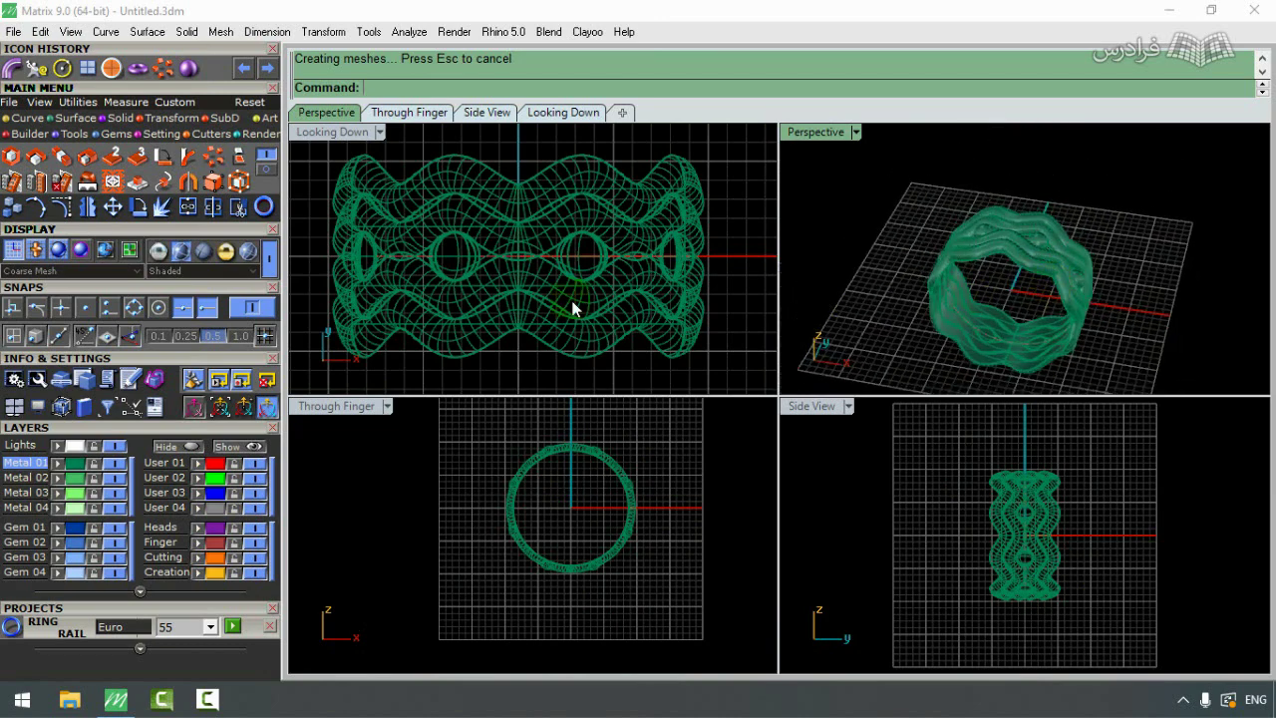
left_click(79, 472)
scroll(516, 249, "down", 3)
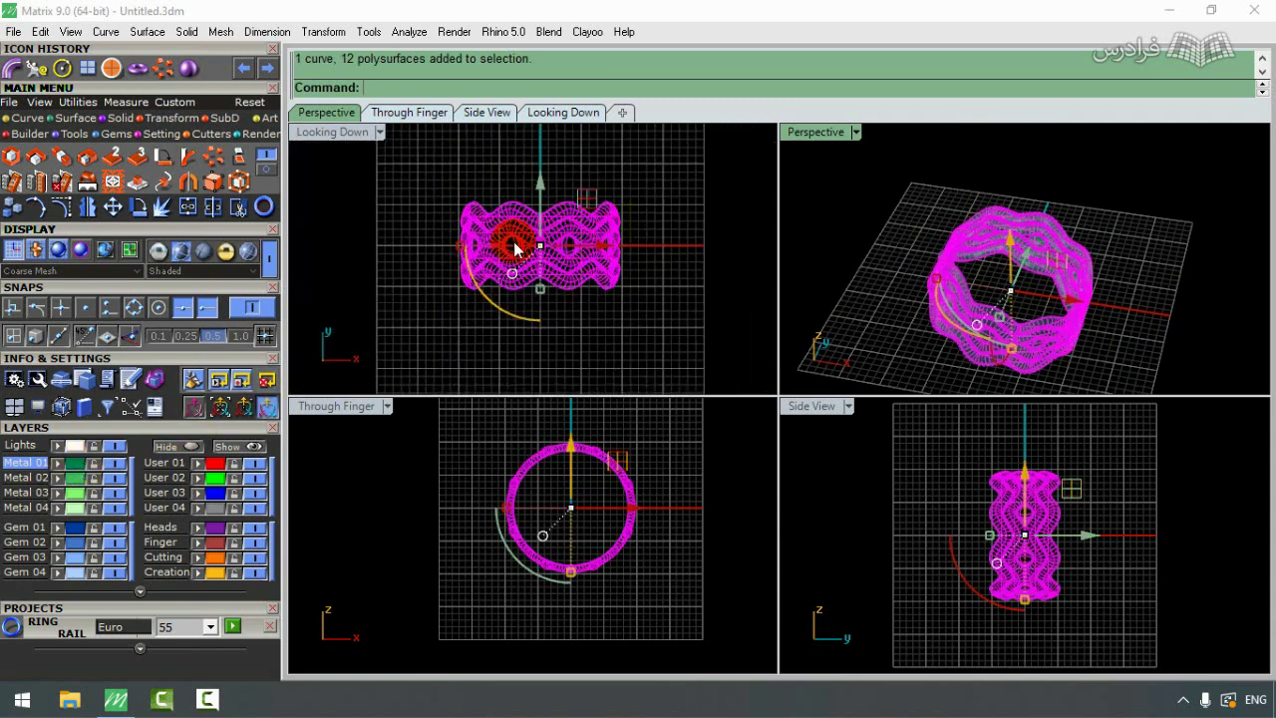
scroll(516, 249, "down", 1)
left_click_drag(589, 246, 758, 282)
left_click(770, 410)
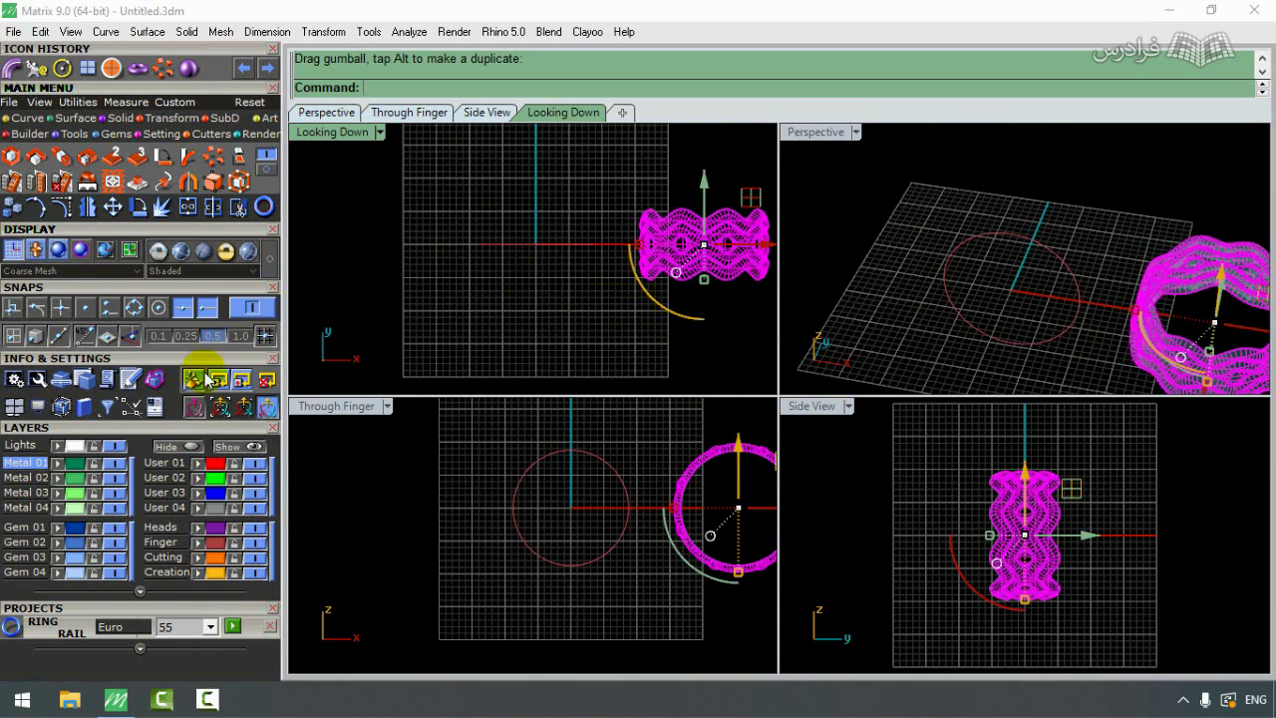
left_click(439, 331)
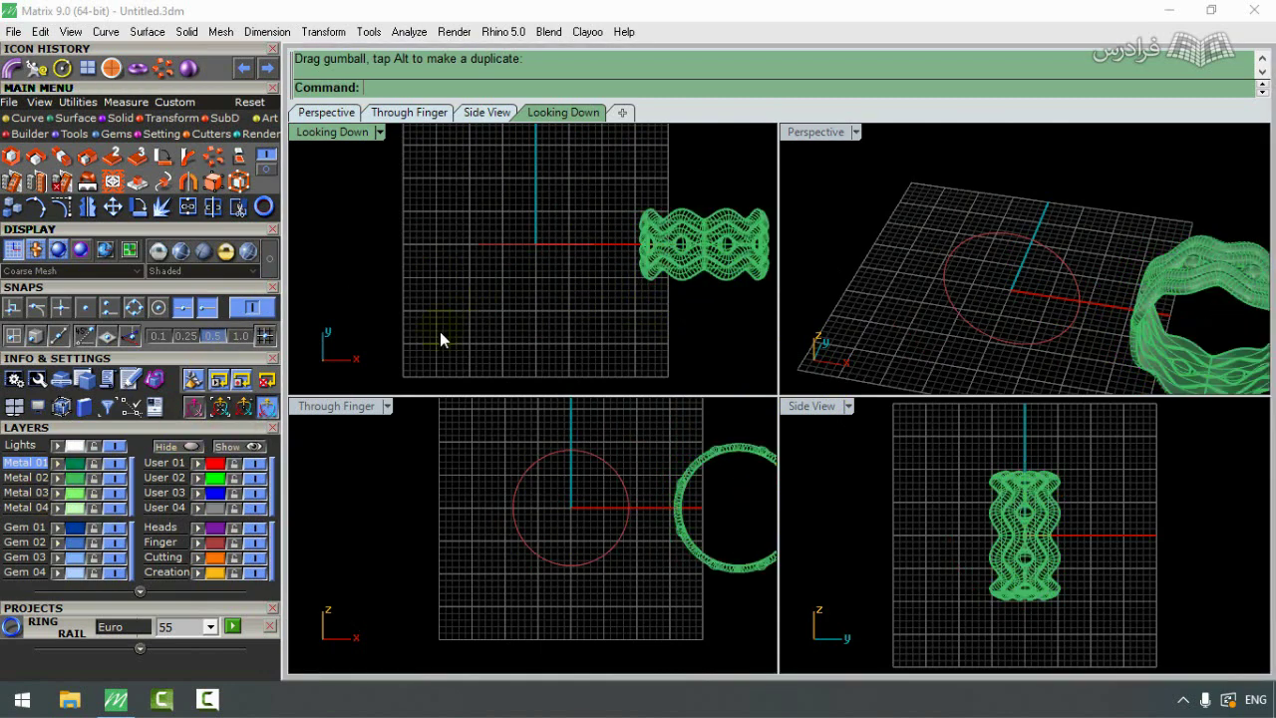
Step: Shift the finished ring further along the X axis so that it stands clear of the construction grid
scroll(498, 249, "down", 2)
scroll(558, 198, "up", 2)
left_click_drag(557, 198, 688, 340)
left_click_drag(697, 252, 759, 266)
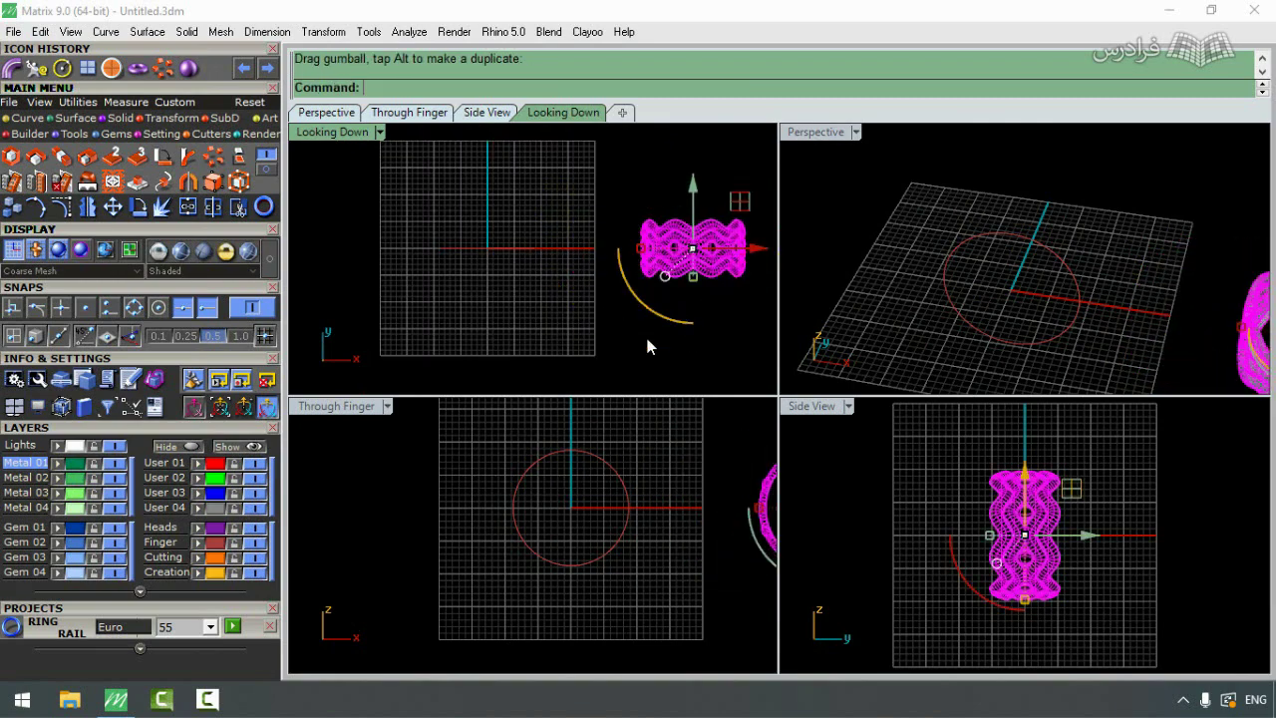
left_click(612, 358)
scroll(579, 329, "down", 1)
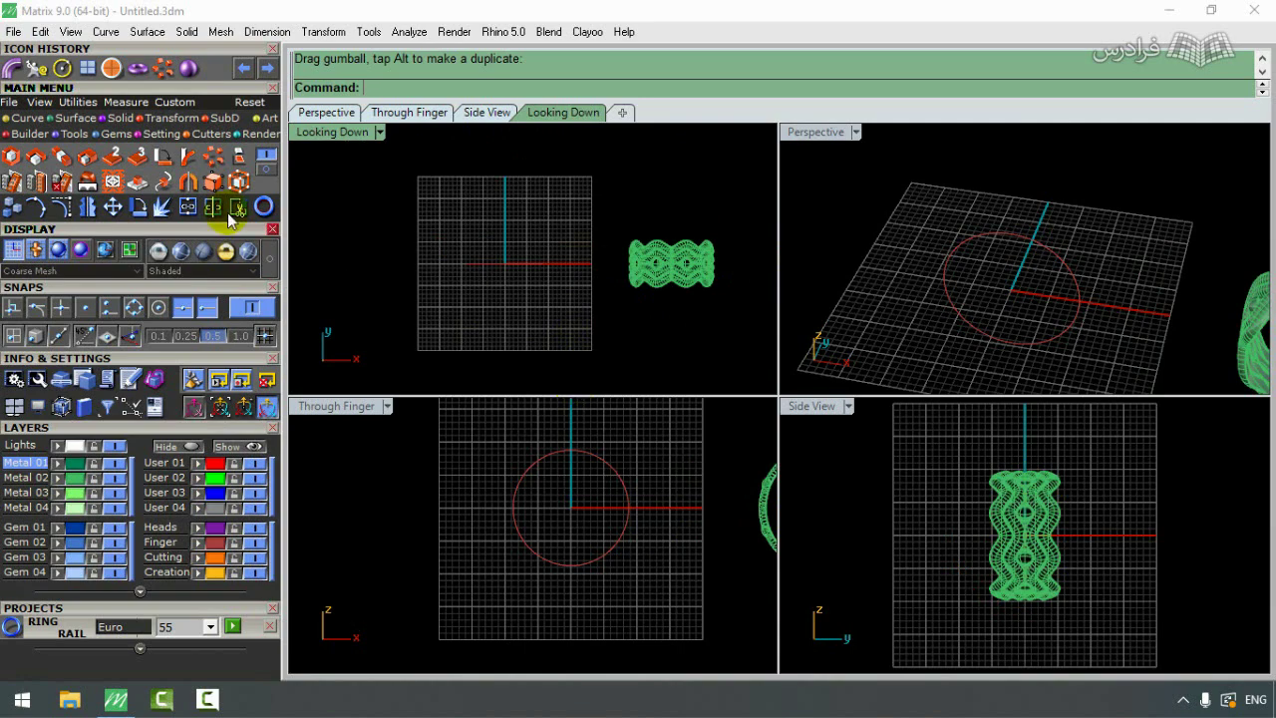
Step: Draw a circle centred on 0,0,0 in the Through Finger view with the ring rail's 17.507 diameter
left_click(63, 70)
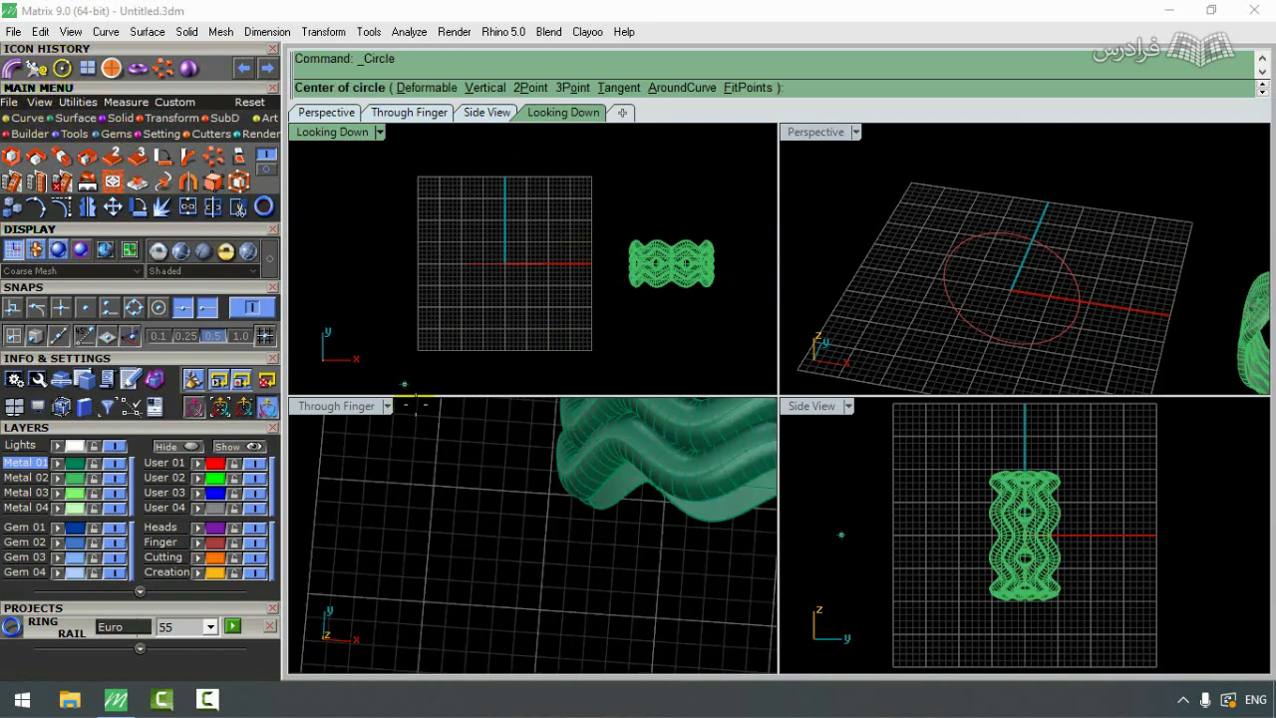
left_click(572, 507)
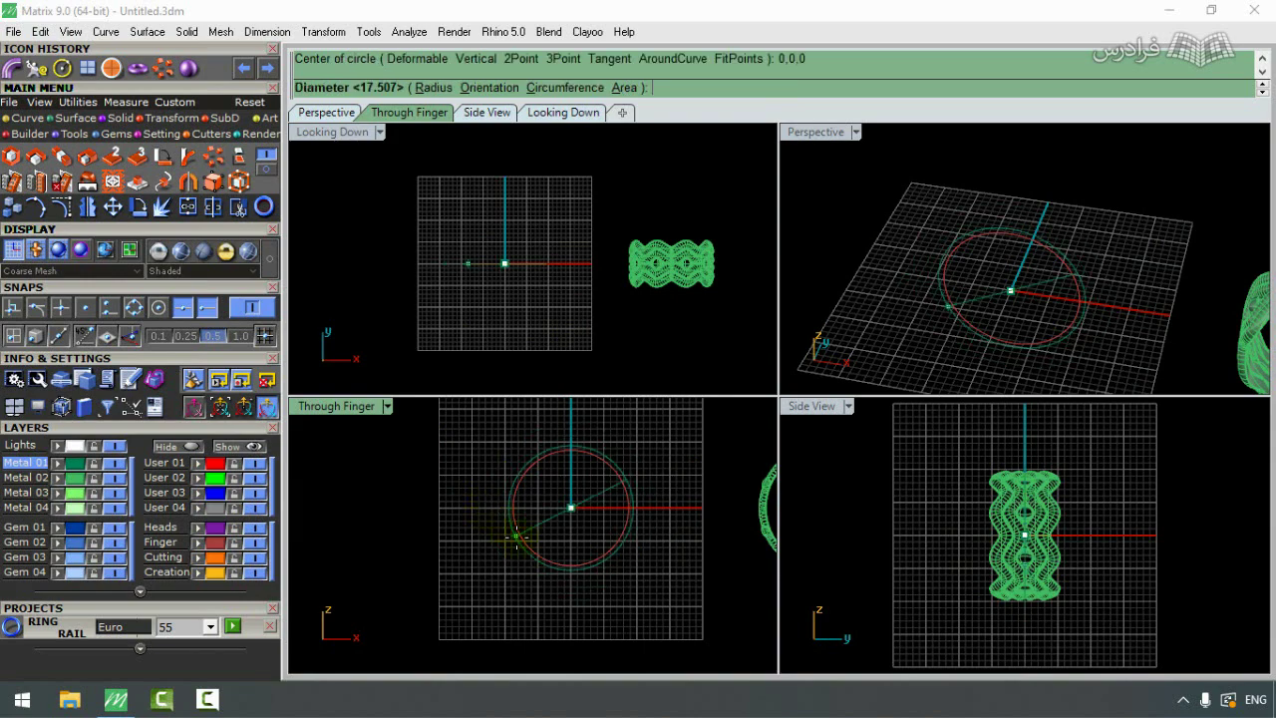
left_click(571, 571)
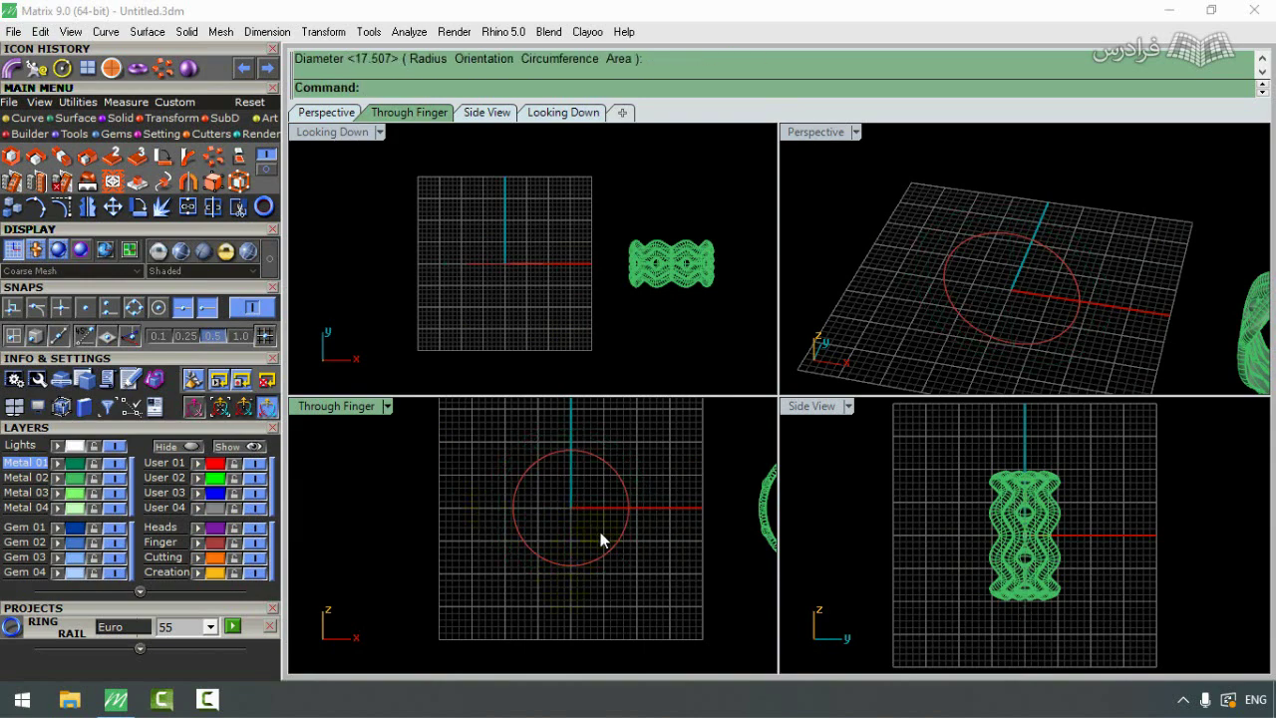
Step: Rebuild the new circle, not the ring rail, with 16 points and degree 3, deleting the input curve
left_click(549, 463)
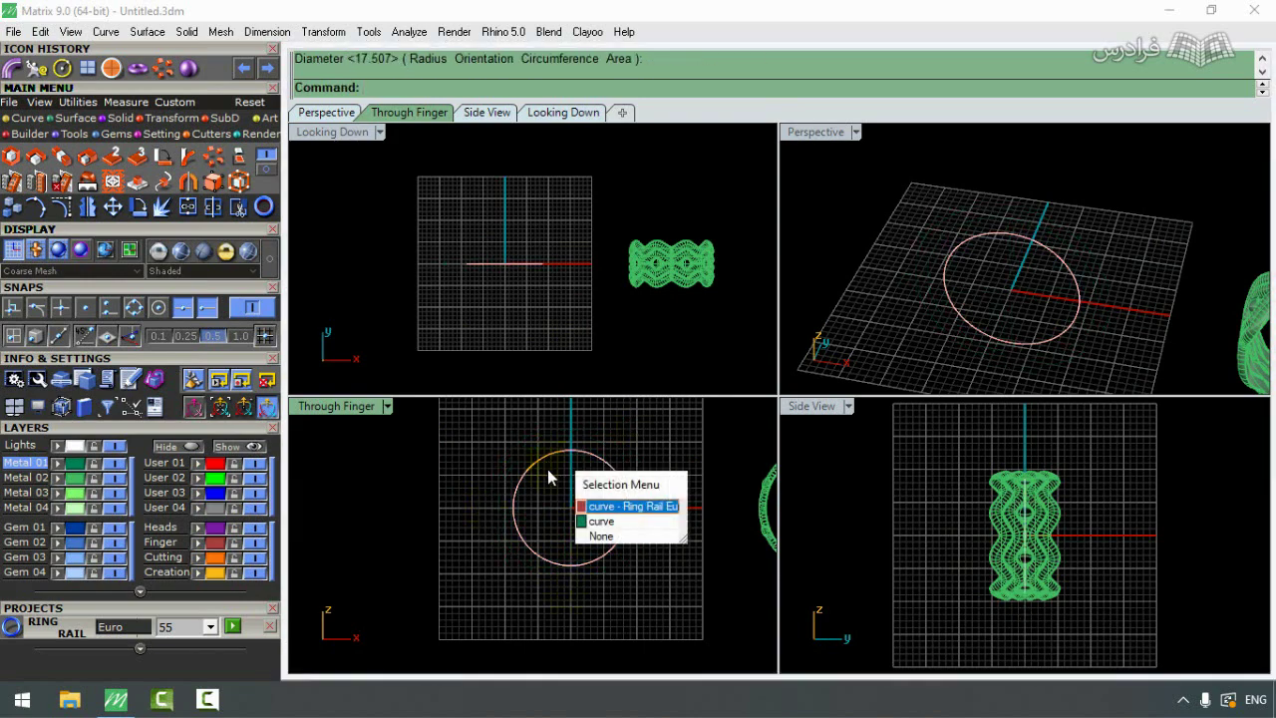
left_click(603, 523)
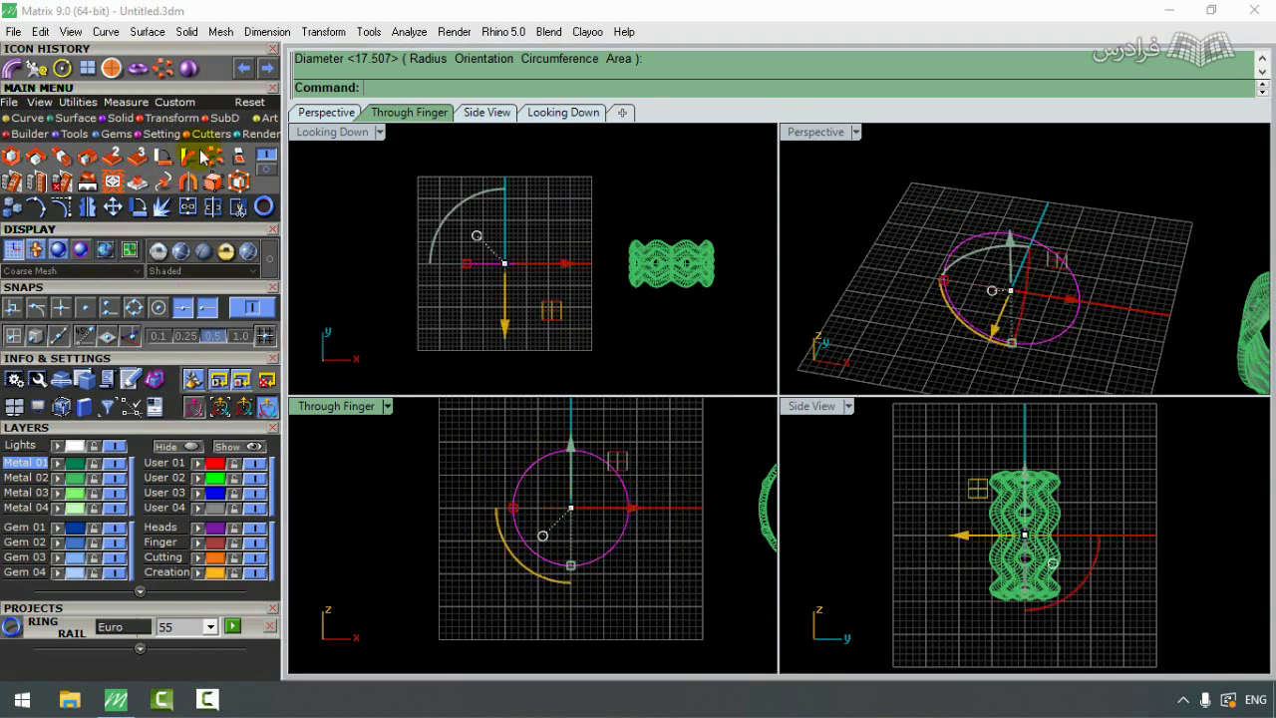
left_click(28, 118)
left_click(212, 180)
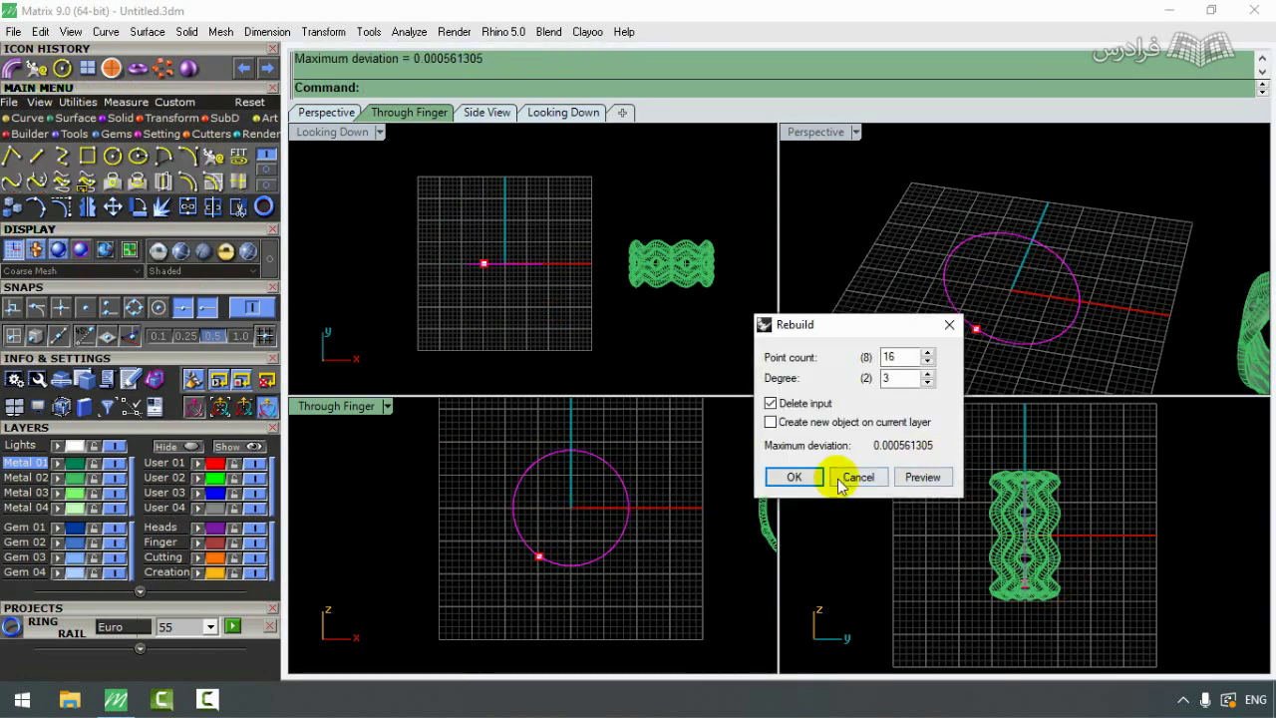
left_click(800, 476)
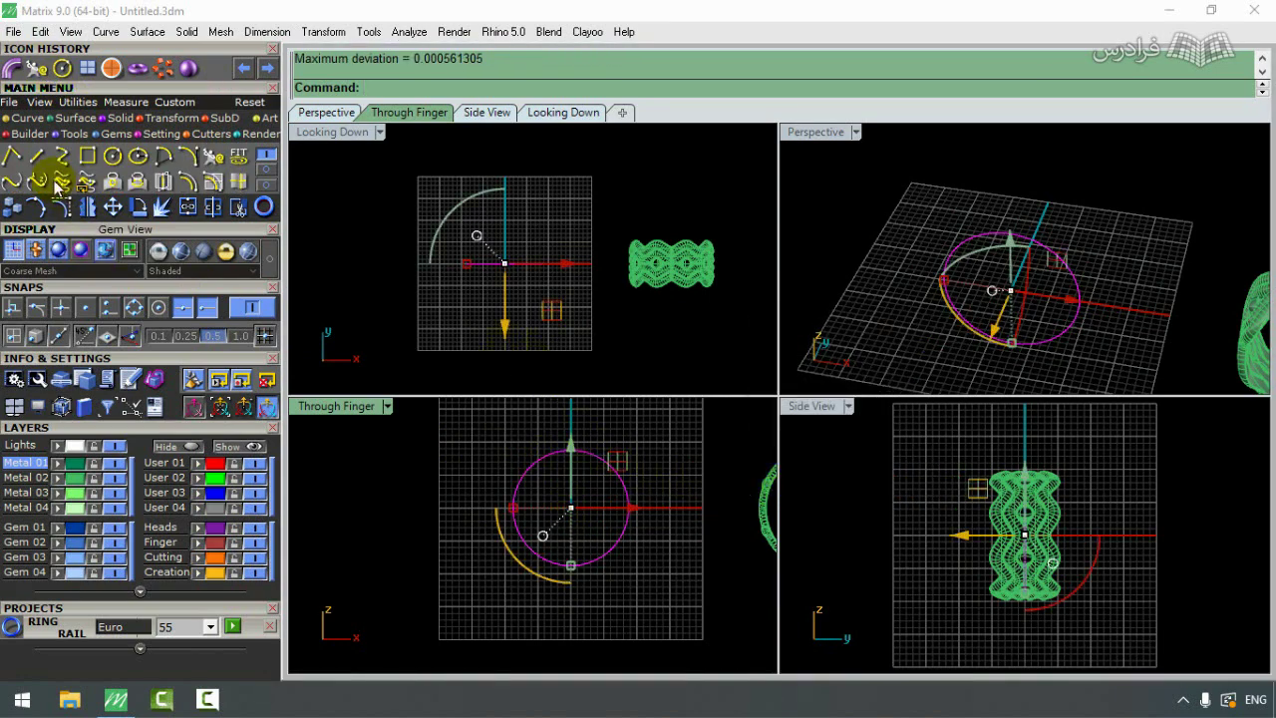
Step: Turn on the rebuilt circle's control points and select eight of them spread around both halves
left_click(70, 214)
scroll(565, 464, "up", 3)
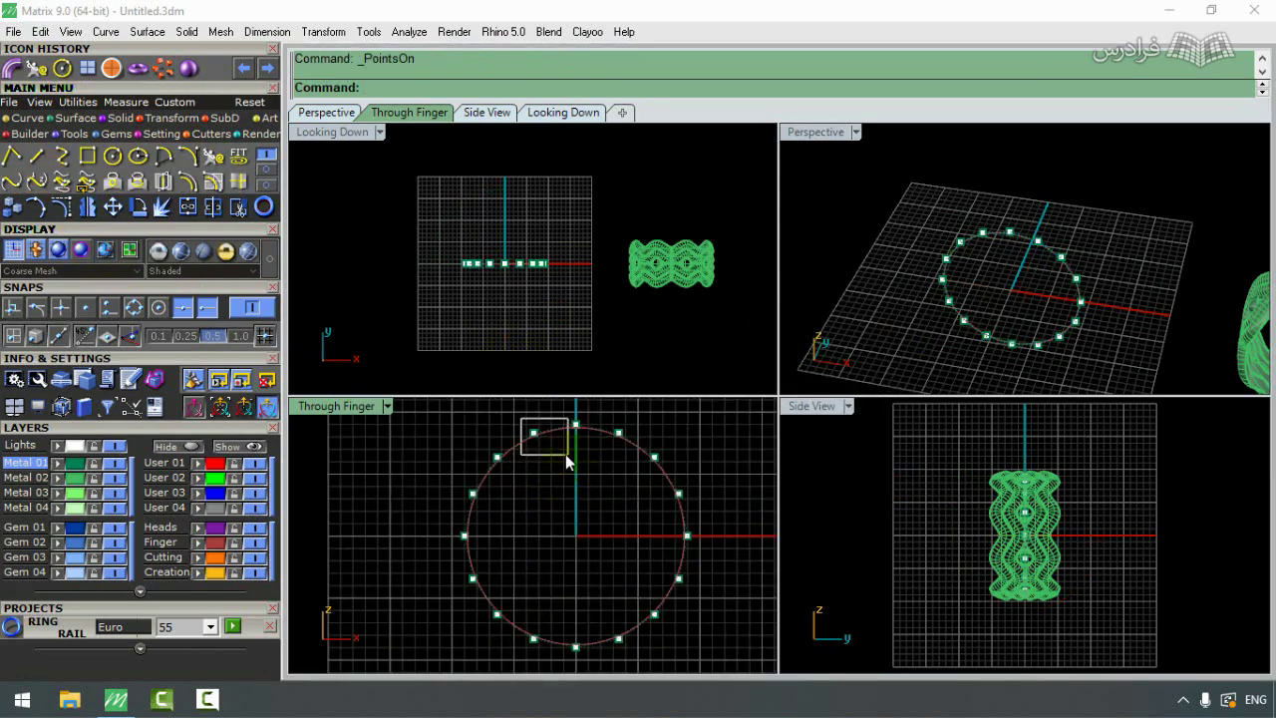
left_click_drag(521, 419, 532, 666)
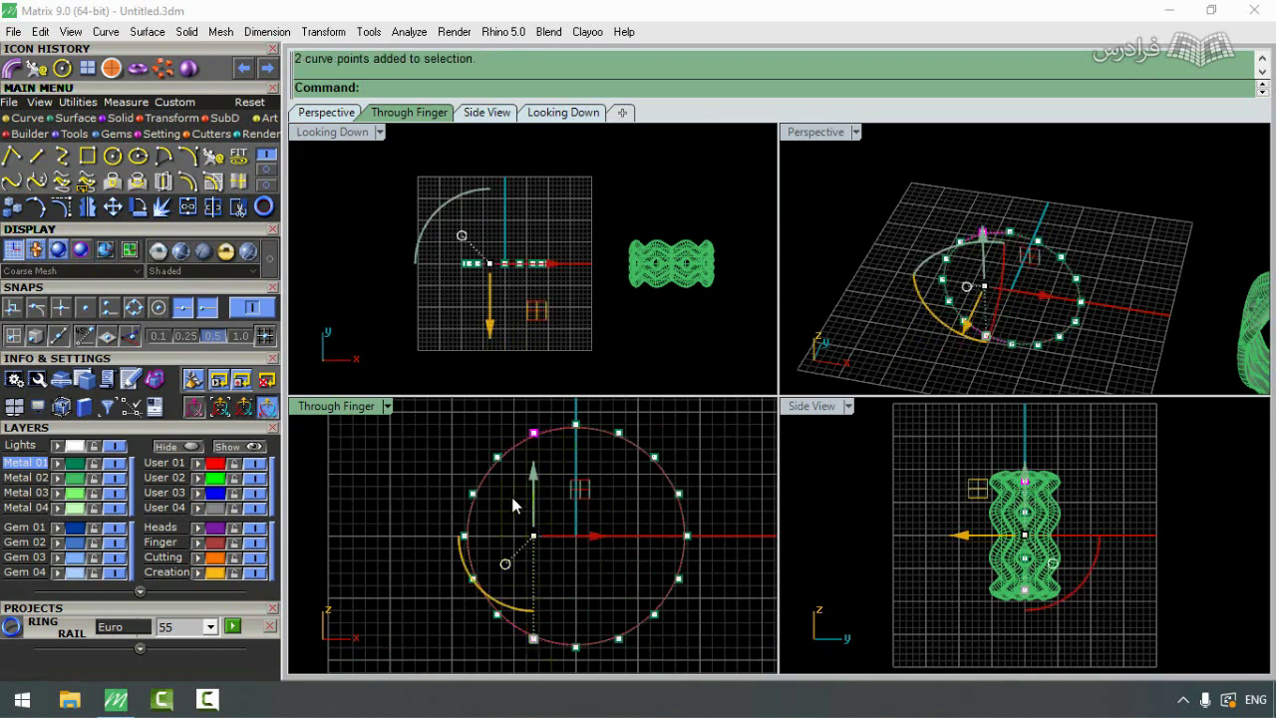
left_click(473, 492, "shift")
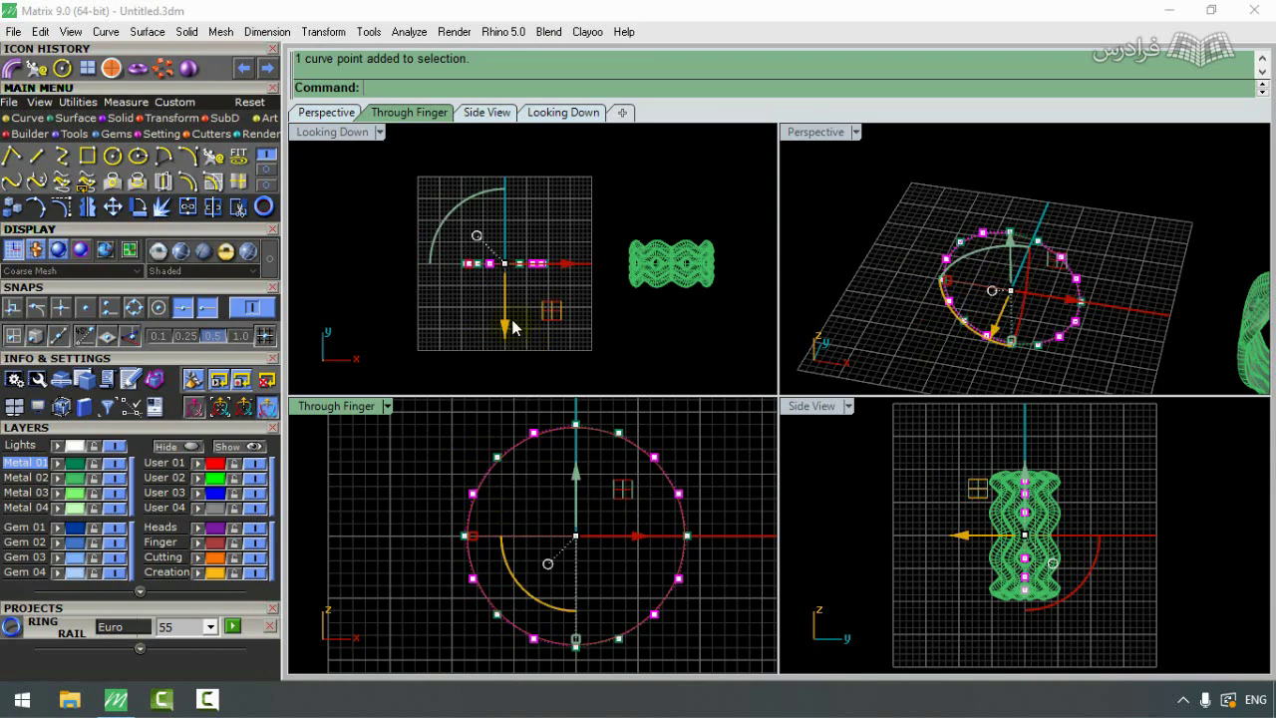
Step: Swap the upper-right selected point for its neighbour nearer the top, and offset the selected points in the negative Y direction to form waves
left_click_drag(505, 328, 505, 344)
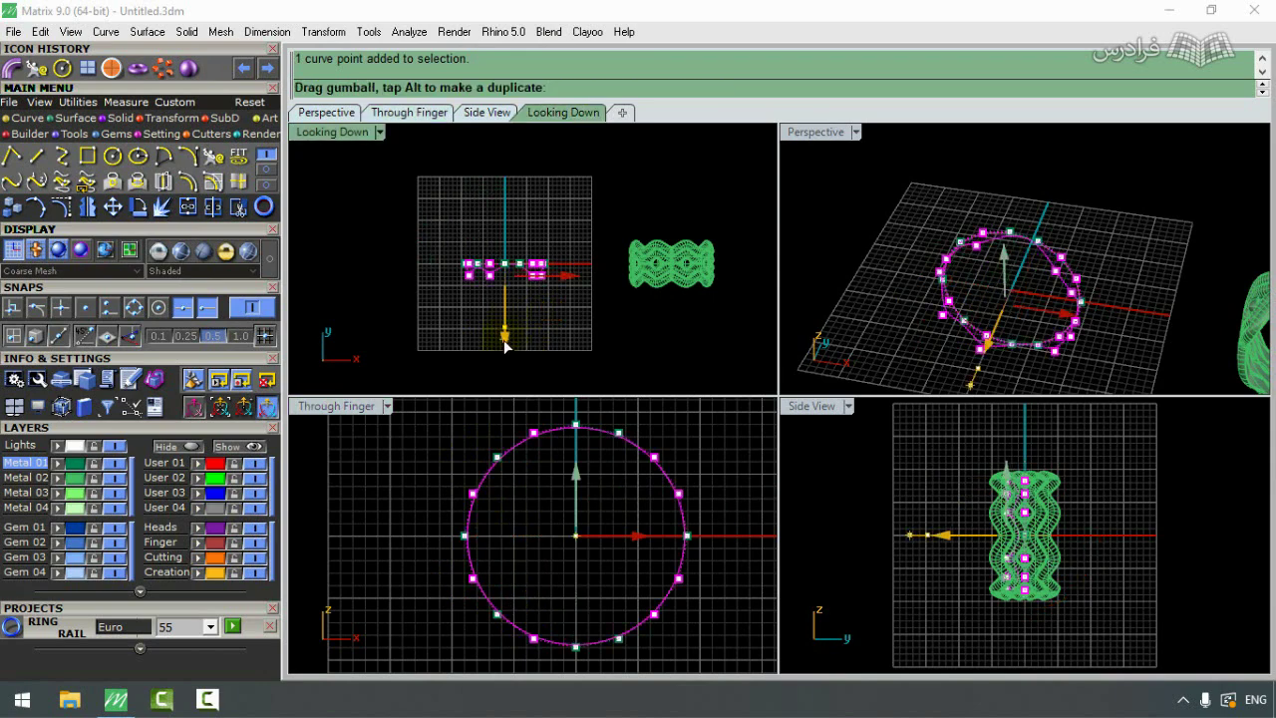
key("ctrl+z")
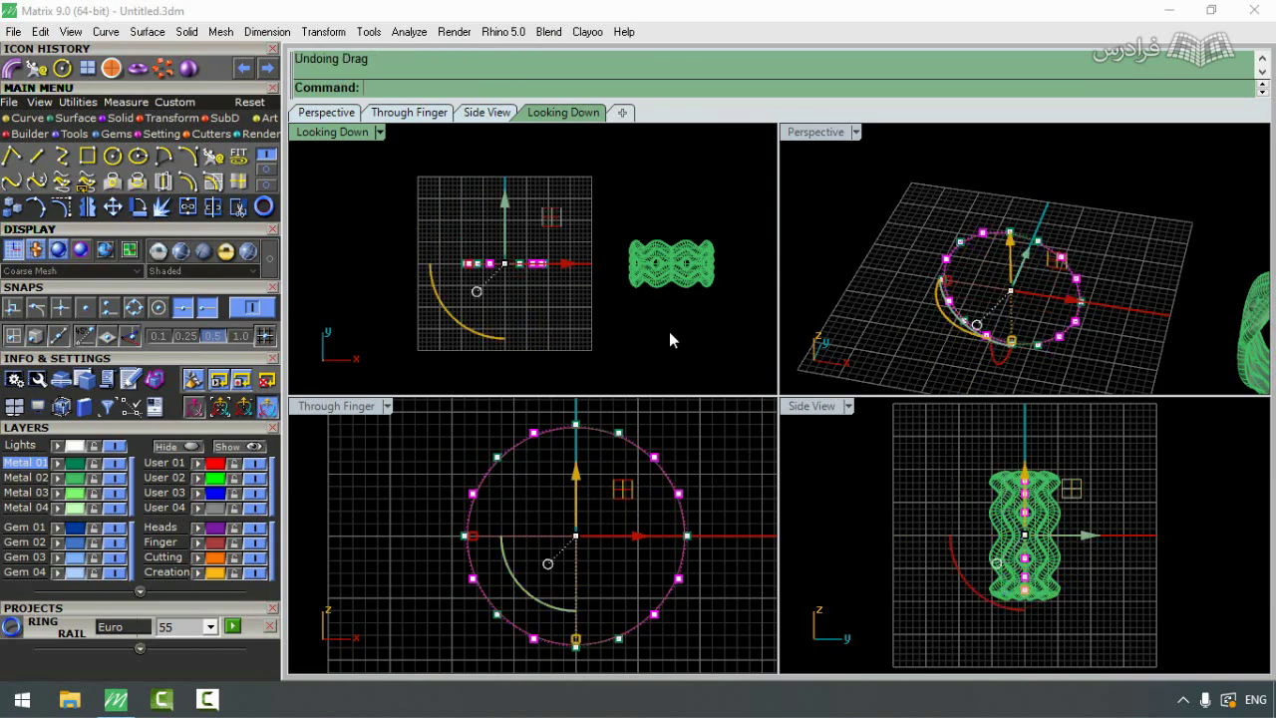
left_click(654, 457, "ctrl")
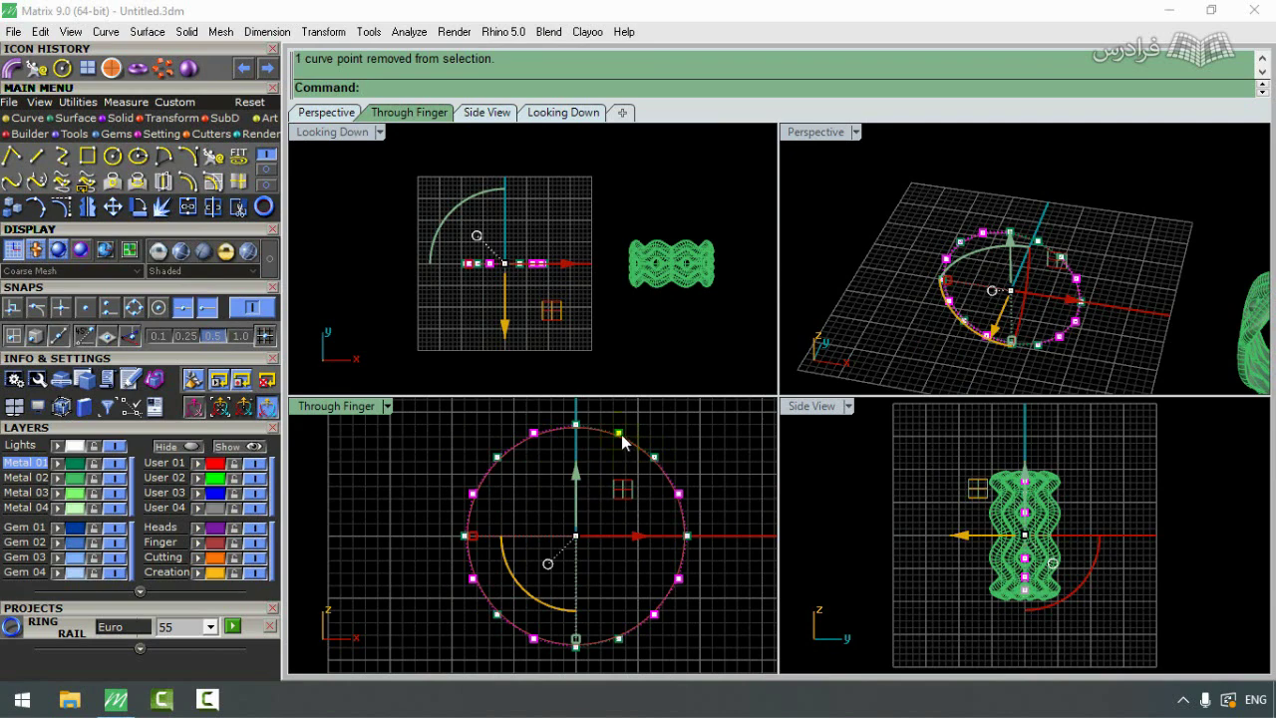
left_click(620, 435, "shift")
left_click_drag(503, 334, 509, 341)
key("Escape")
scroll(538, 249, "up", 3)
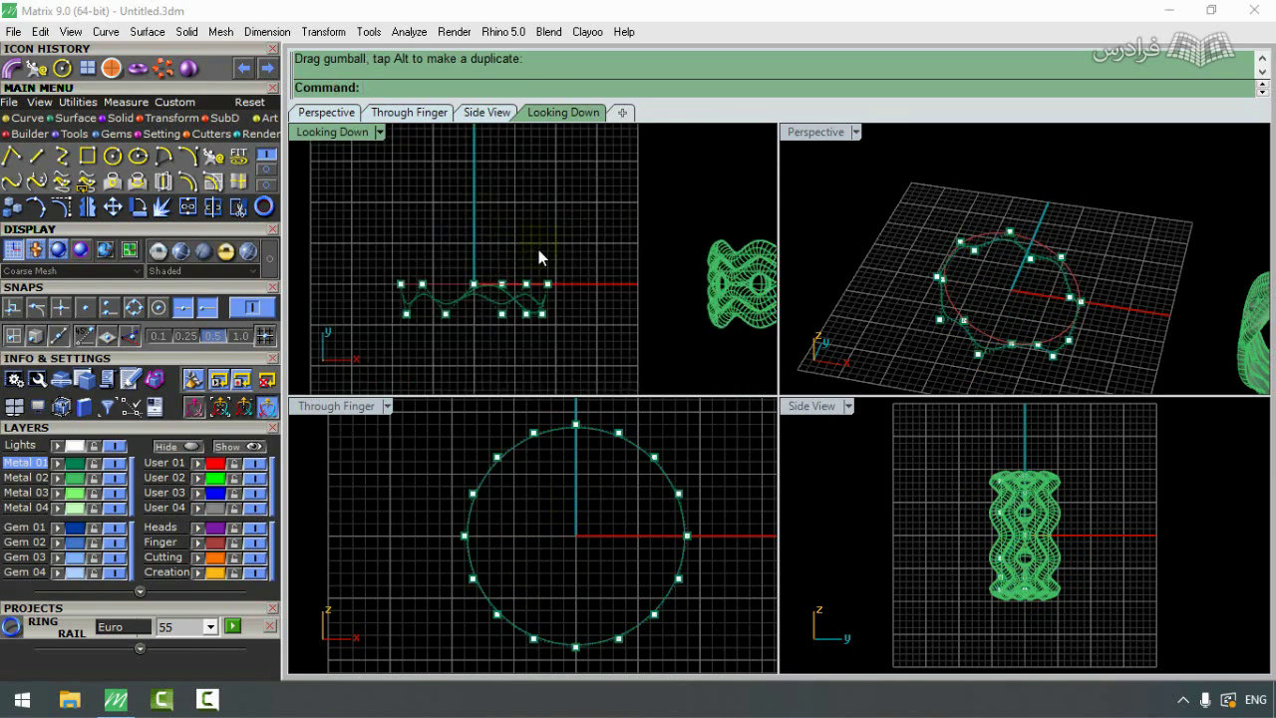
Step: Pull the control point just right of the curve's top further towards negative Y, and its left counterpart slightly the same way
left_click(619, 434)
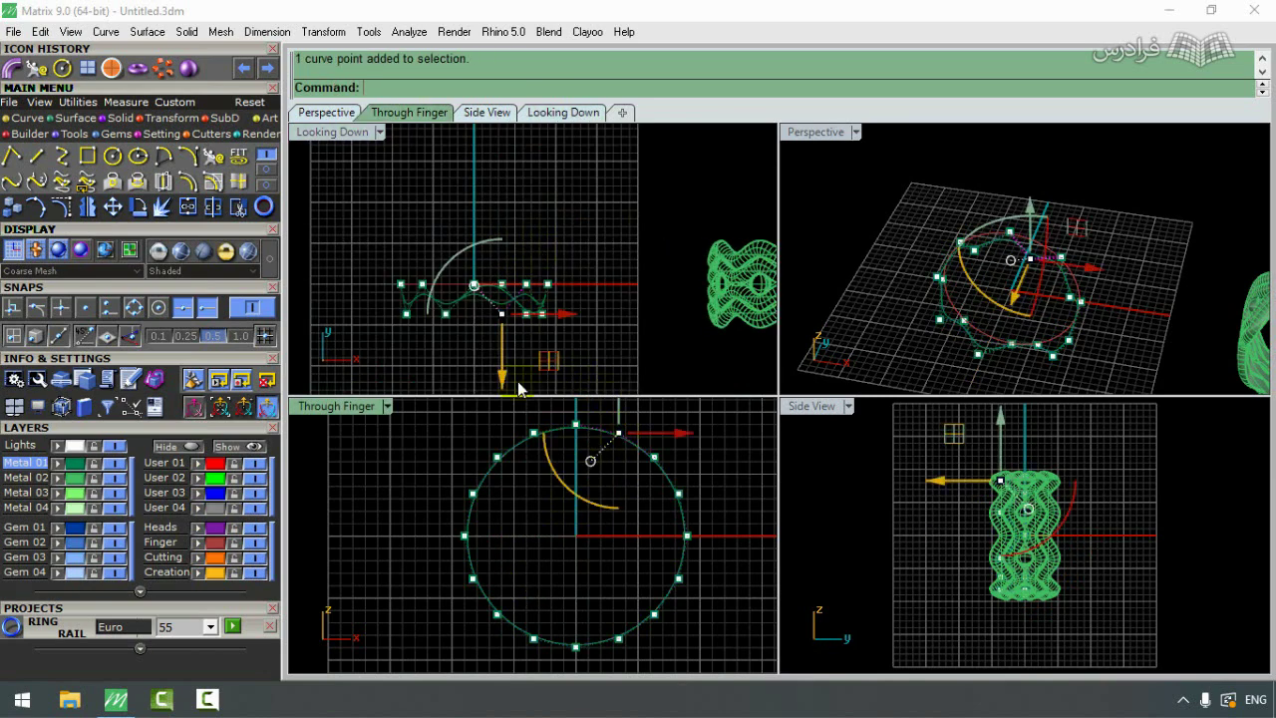
left_click_drag(504, 384, 446, 366)
left_click(447, 366)
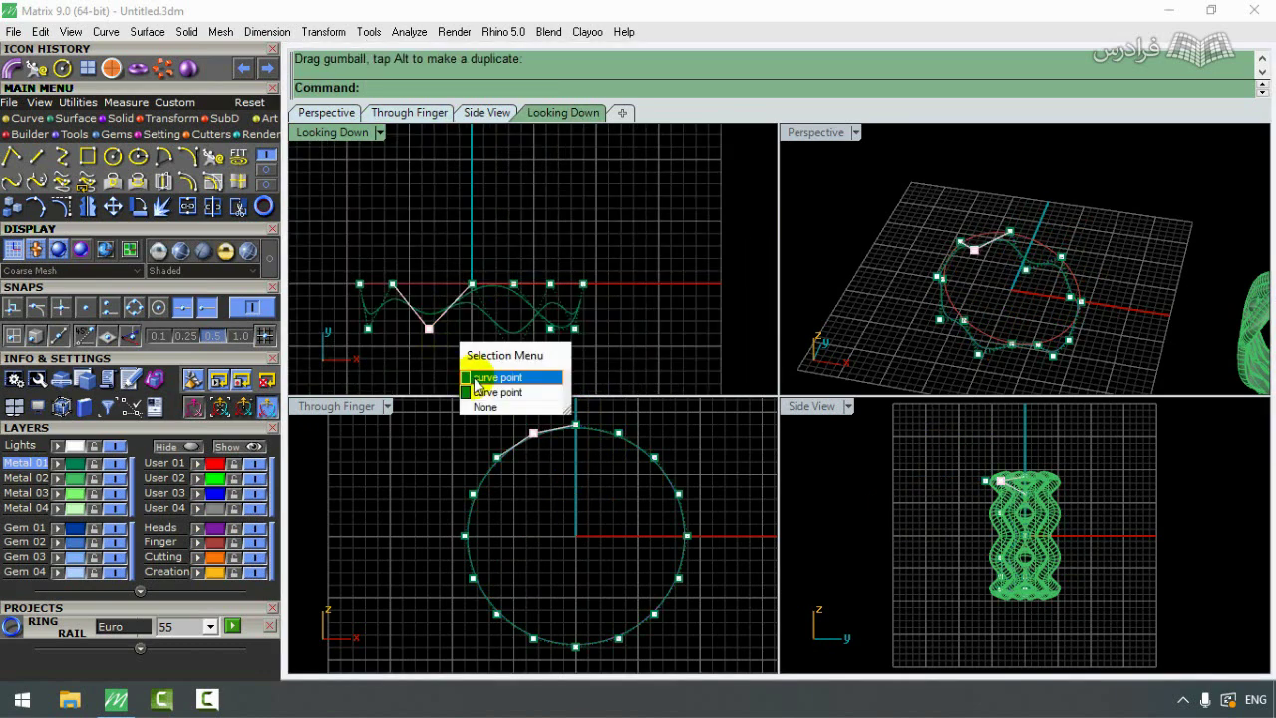
left_click(497, 376)
left_click_drag(430, 288, 433, 290)
left_click(535, 239)
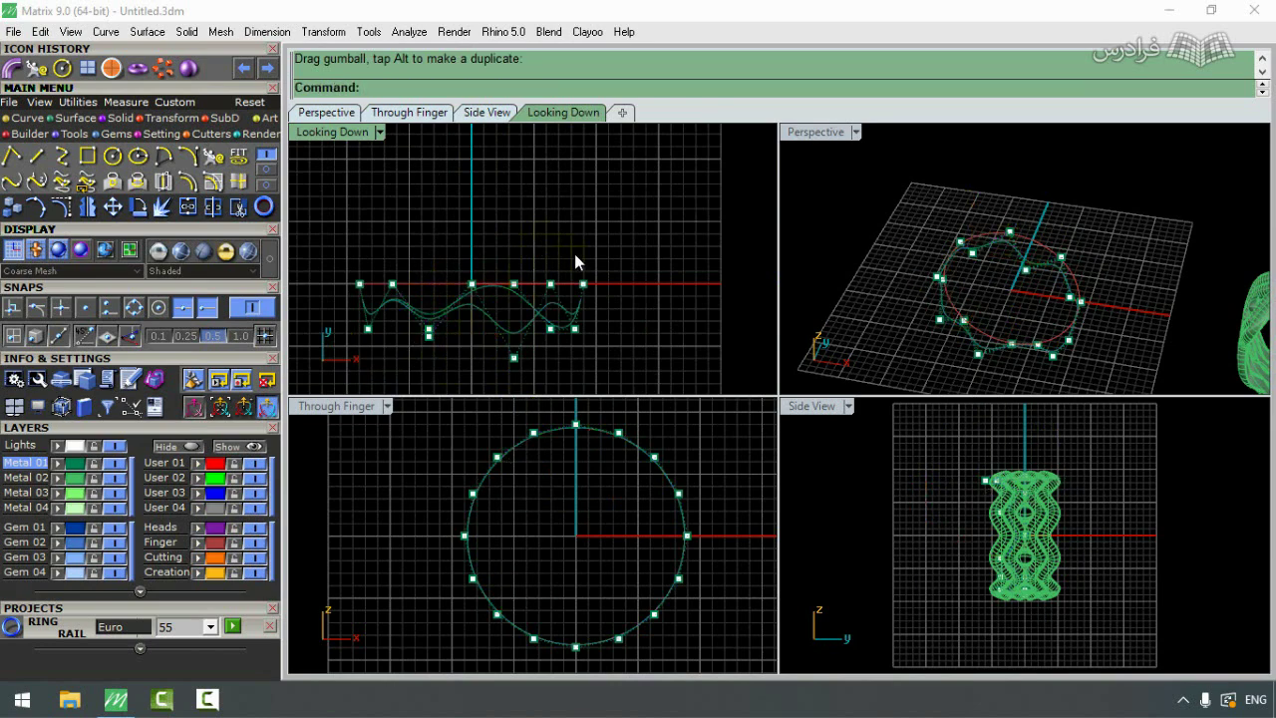
key("Escape")
Step: Create a closed pipe with a diameter of 2 along the uneven wavy curve and check its shape in perspective
left_click(556, 327)
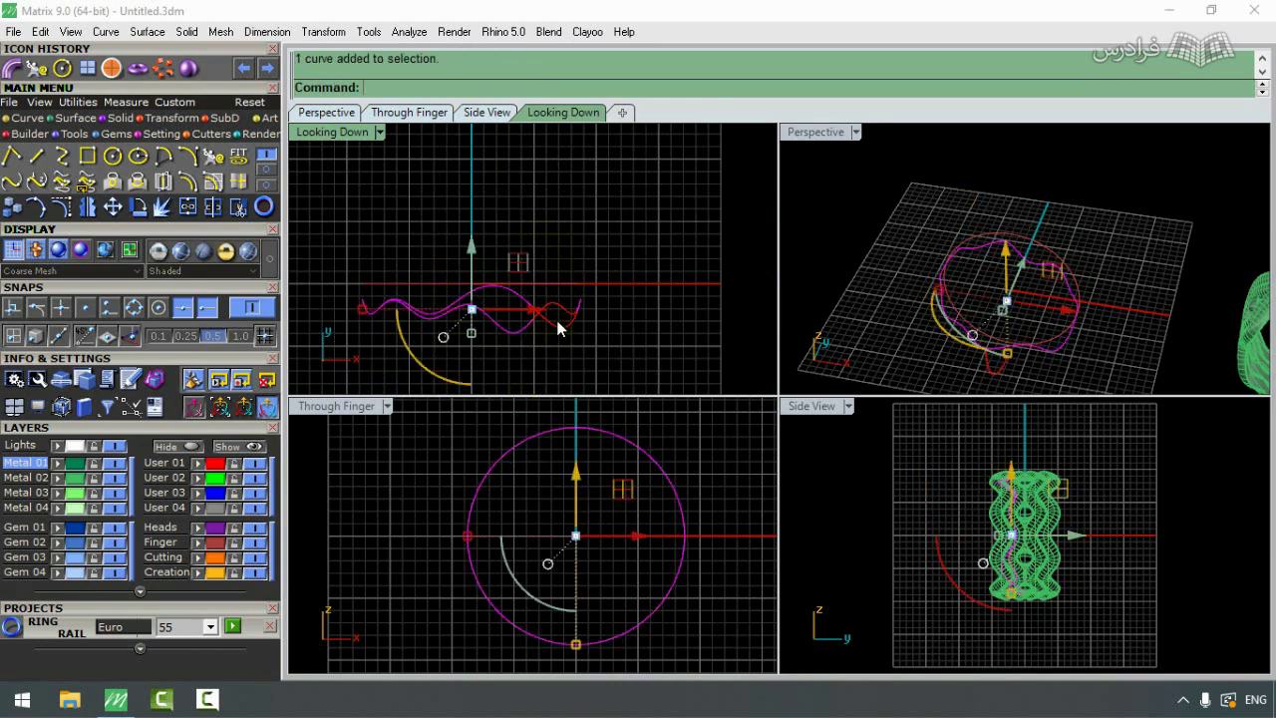
left_click(86, 133)
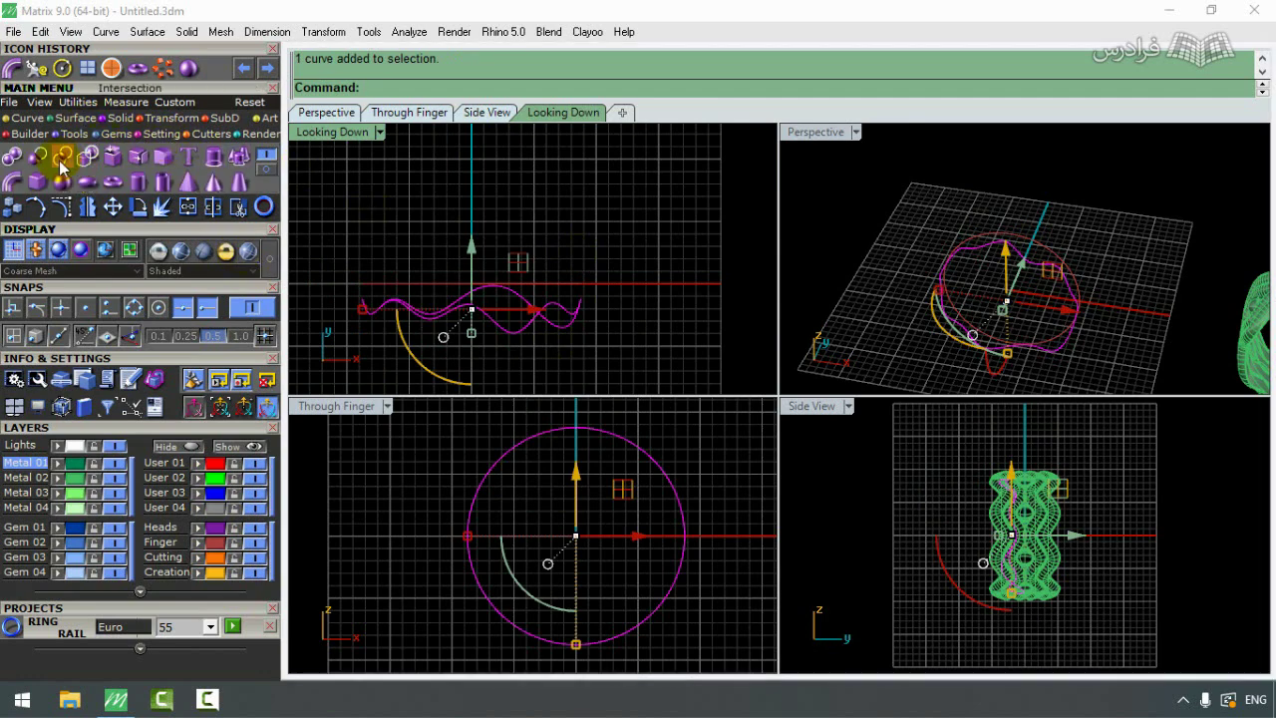
left_click(12, 180)
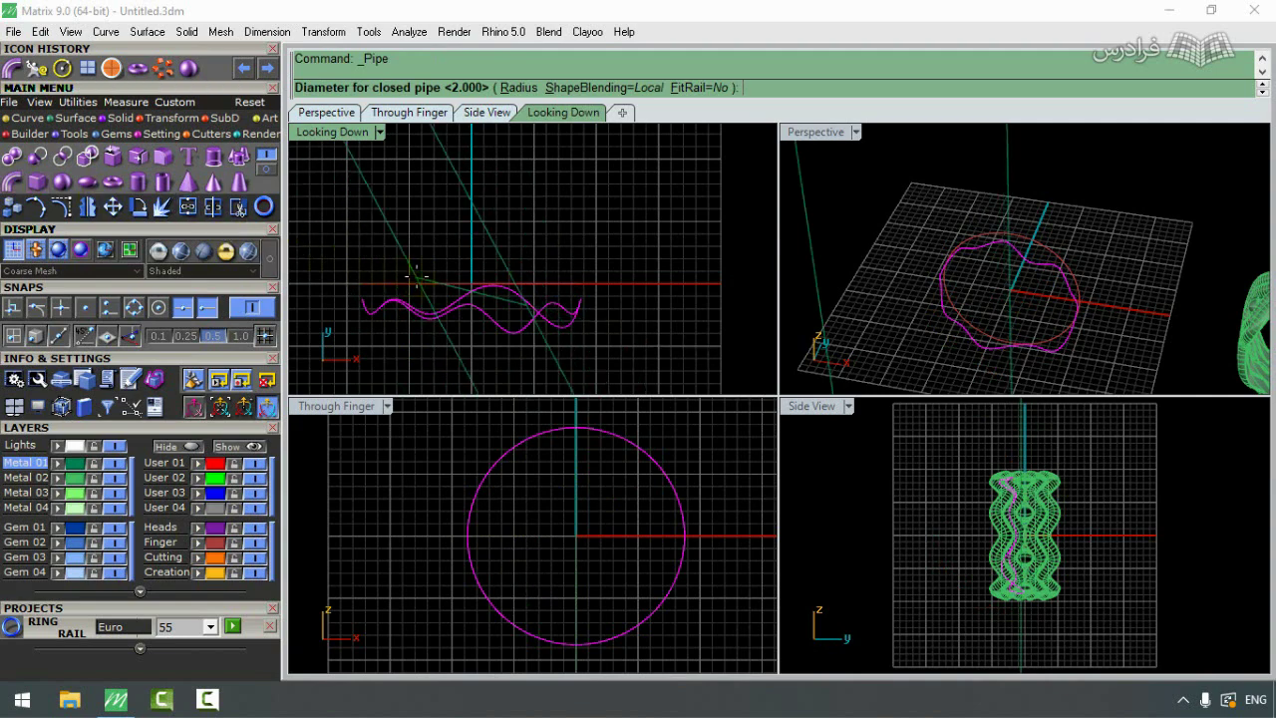
type("2")
key("Return")
key("Return")
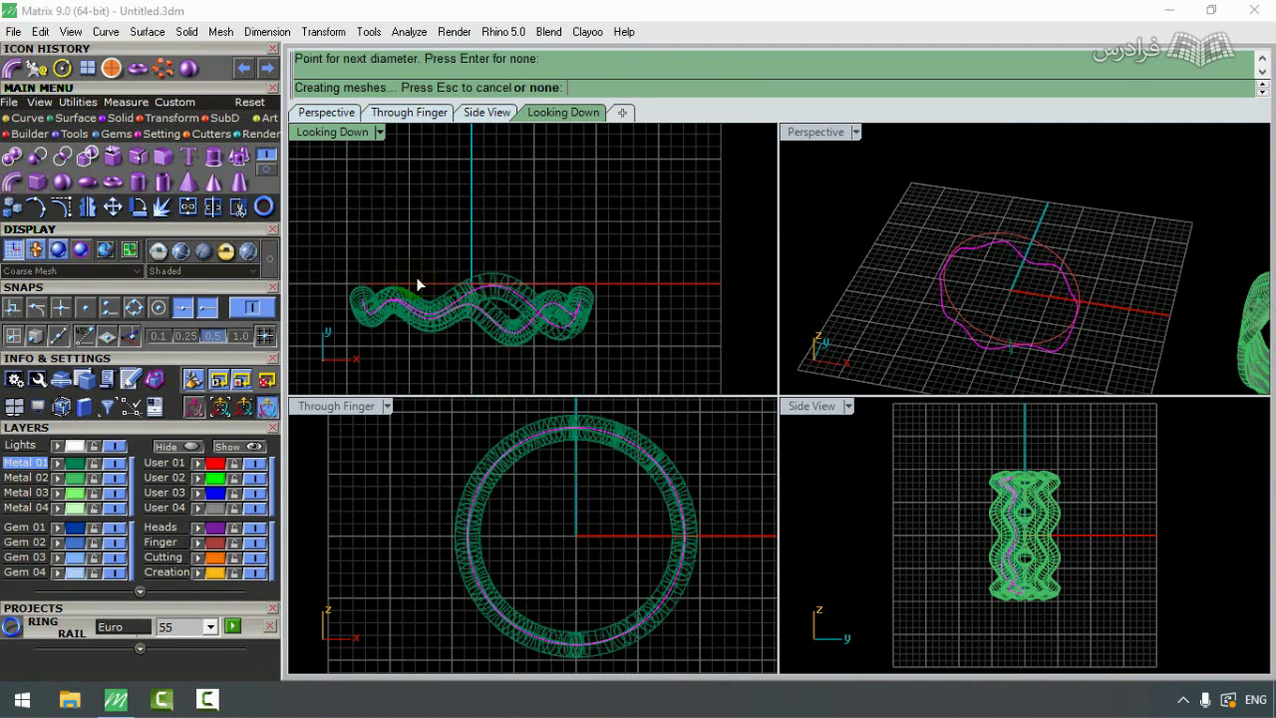
key("Escape")
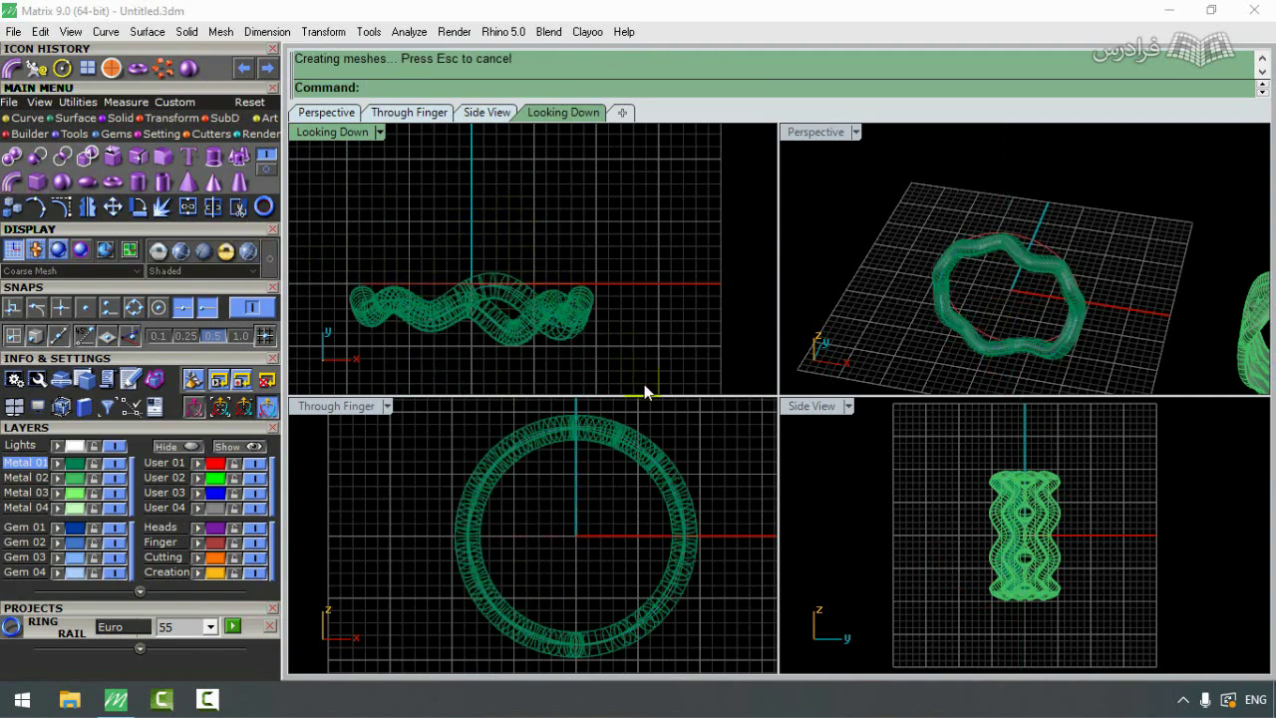
mouse_move(1035, 239)
right_mouse_down()
mouse_move(1082, 389)
mouse_move(1116, 148)
mouse_move(1084, 162)
mouse_move(1102, 136)
mouse_move(1080, 382)
mouse_move(1060, 368)
mouse_move(1107, 348)
mouse_move(1108, 362)
mouse_move(1083, 148)
mouse_move(1086, 161)
right_mouse_up()
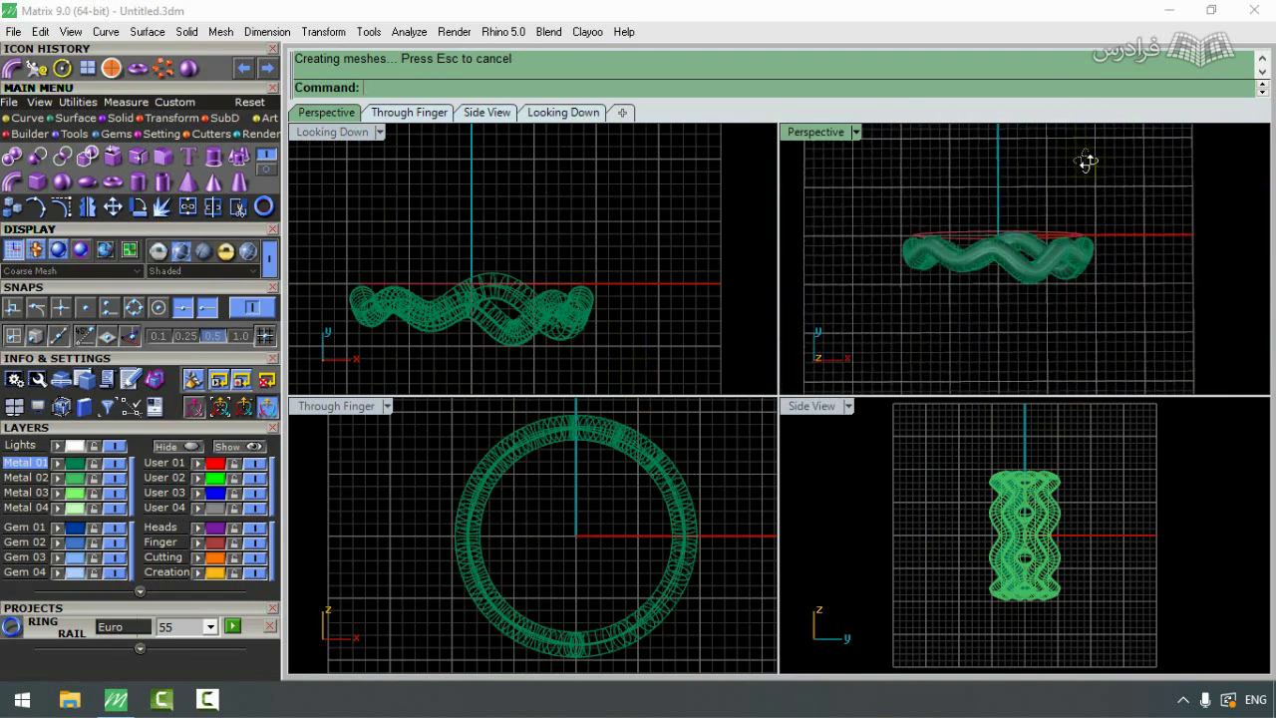
mouse_move(1075, 204)
right_mouse_down()
mouse_move(1057, 206)
mouse_move(1076, 195)
mouse_move(1062, 156)
mouse_move(1086, 178)
right_mouse_up()
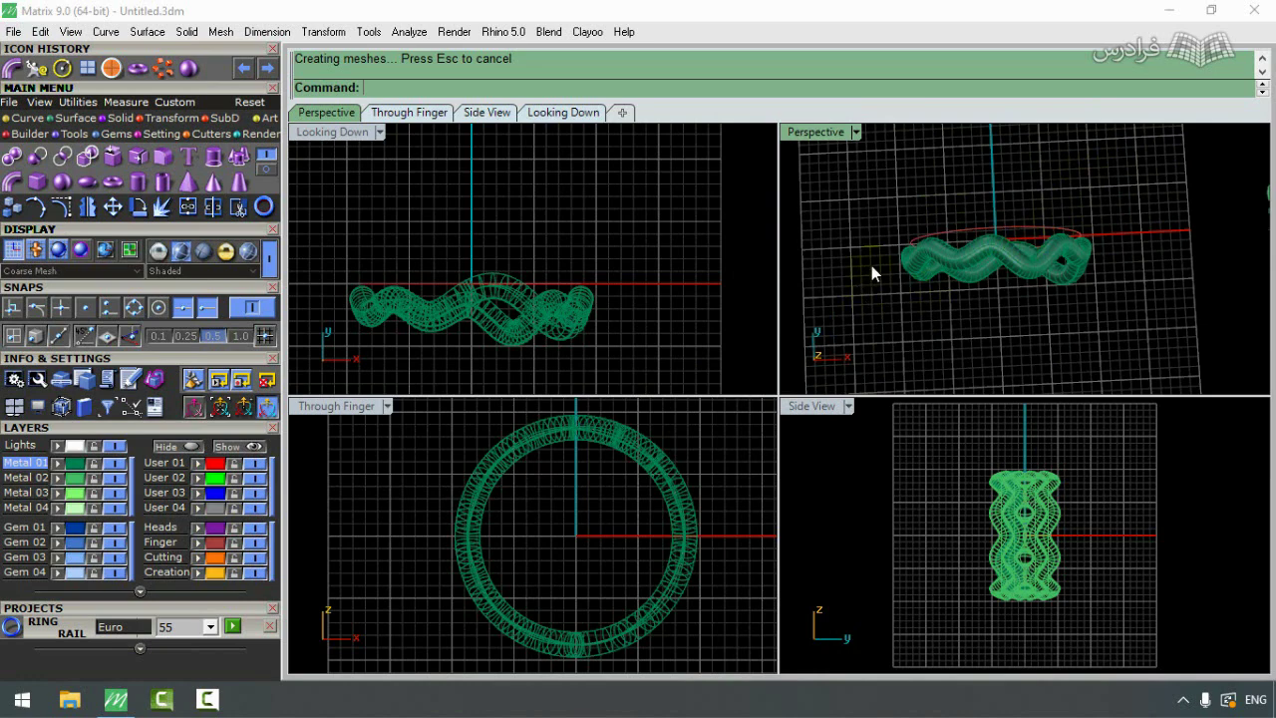
Step: Select the ring's base circle, make Metal 02 the current layer and hide the Metal 01 layer
scroll(1026, 243, "up", 2)
left_click(995, 315)
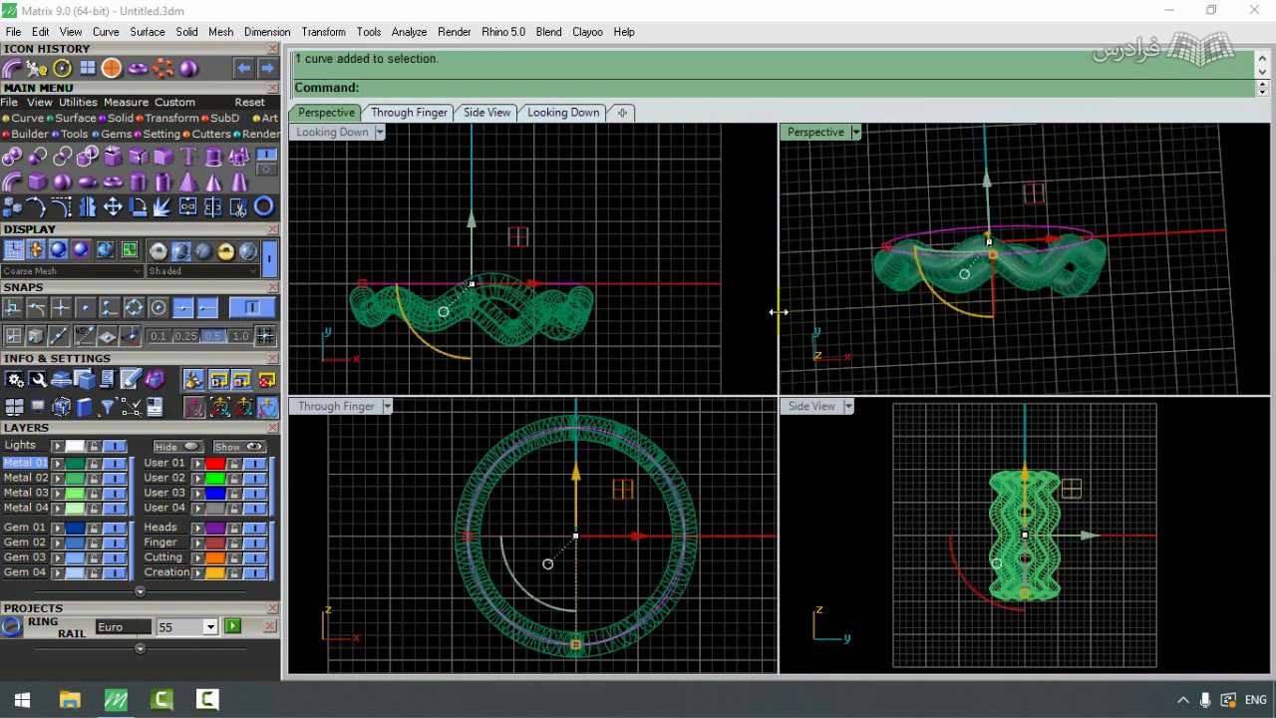
left_click(26, 478)
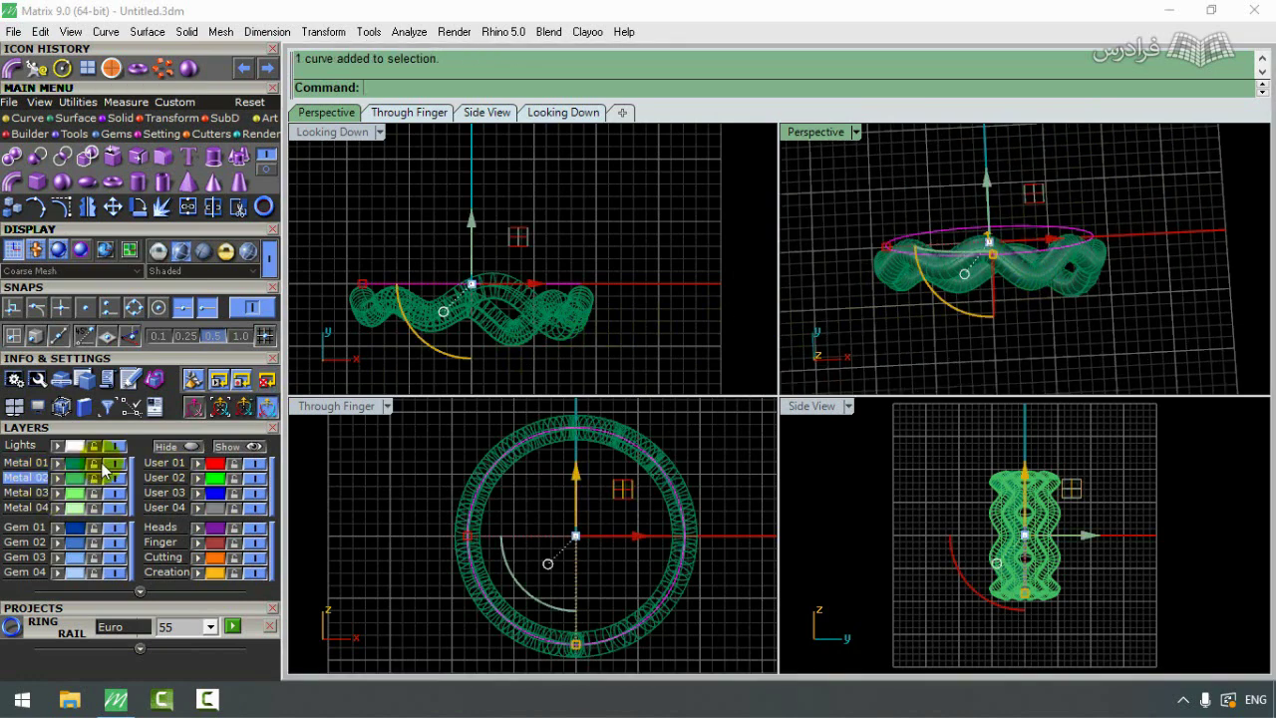
left_click(94, 463)
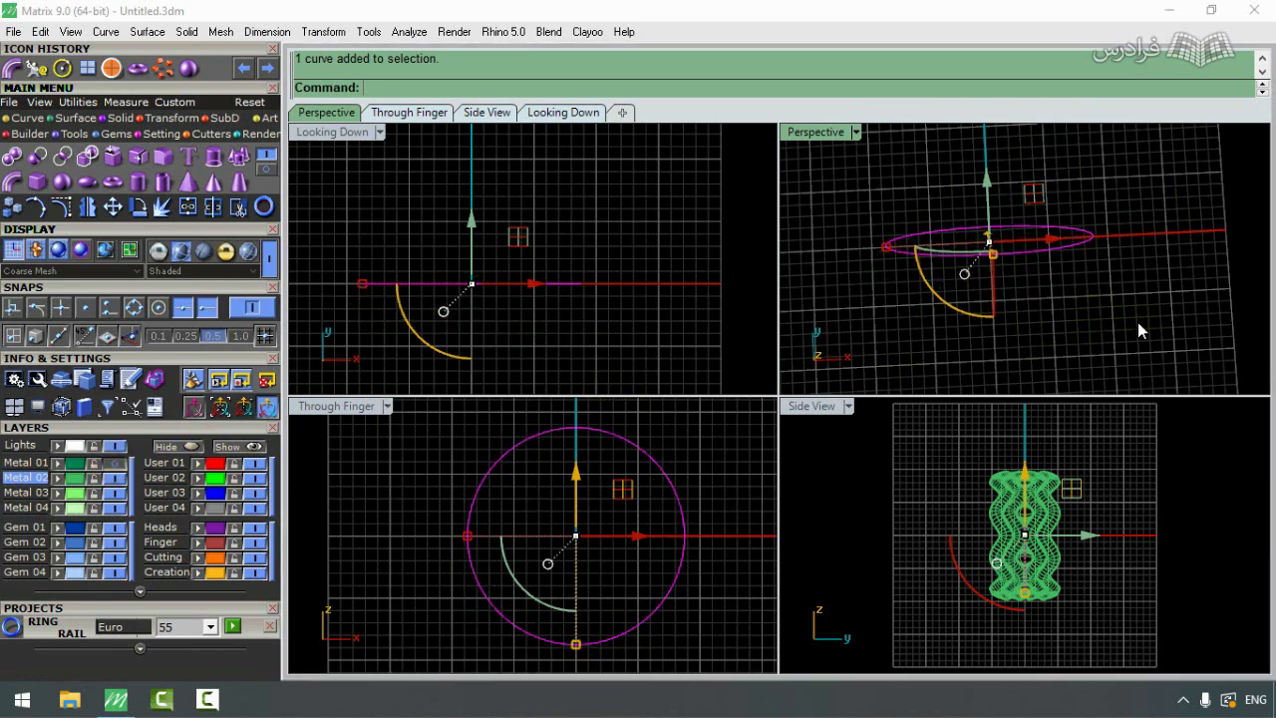
Step: Place a half-round profile on the circle with Profile Placer, reducing its height and slightly narrowing it
right_click_drag(1138, 322, 978, 231)
double_click(824, 131)
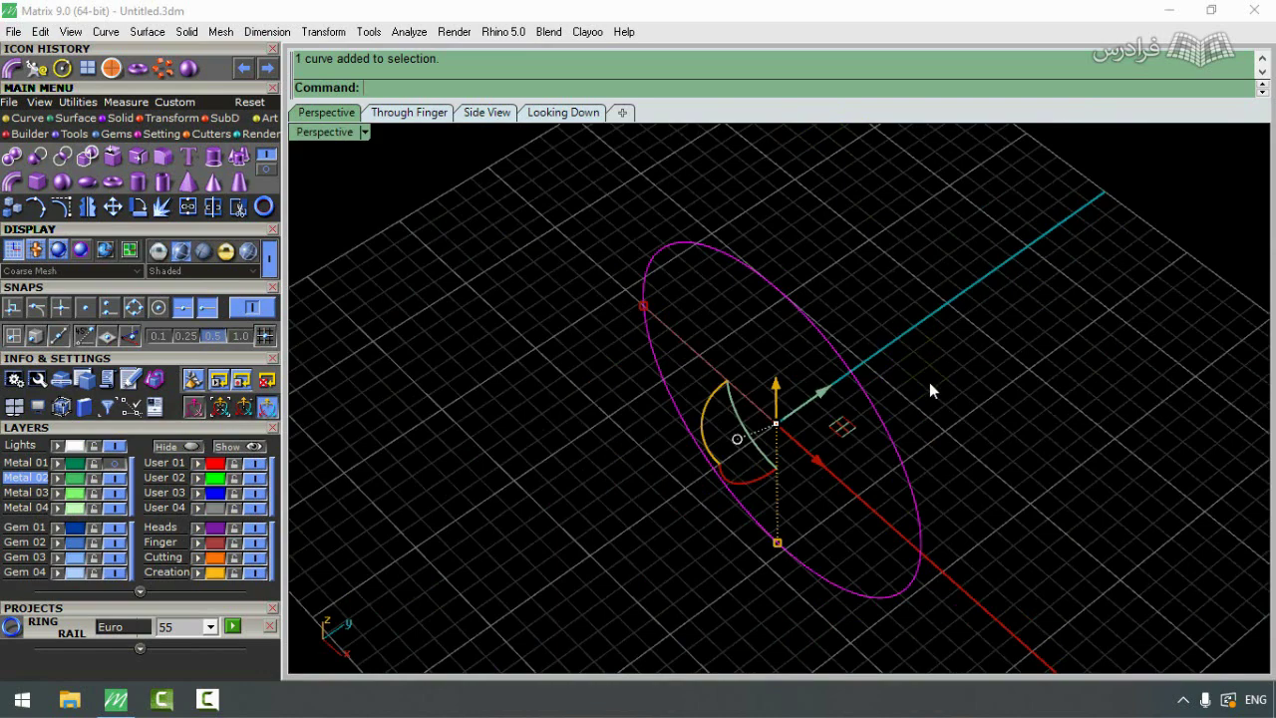
right_click(927, 388)
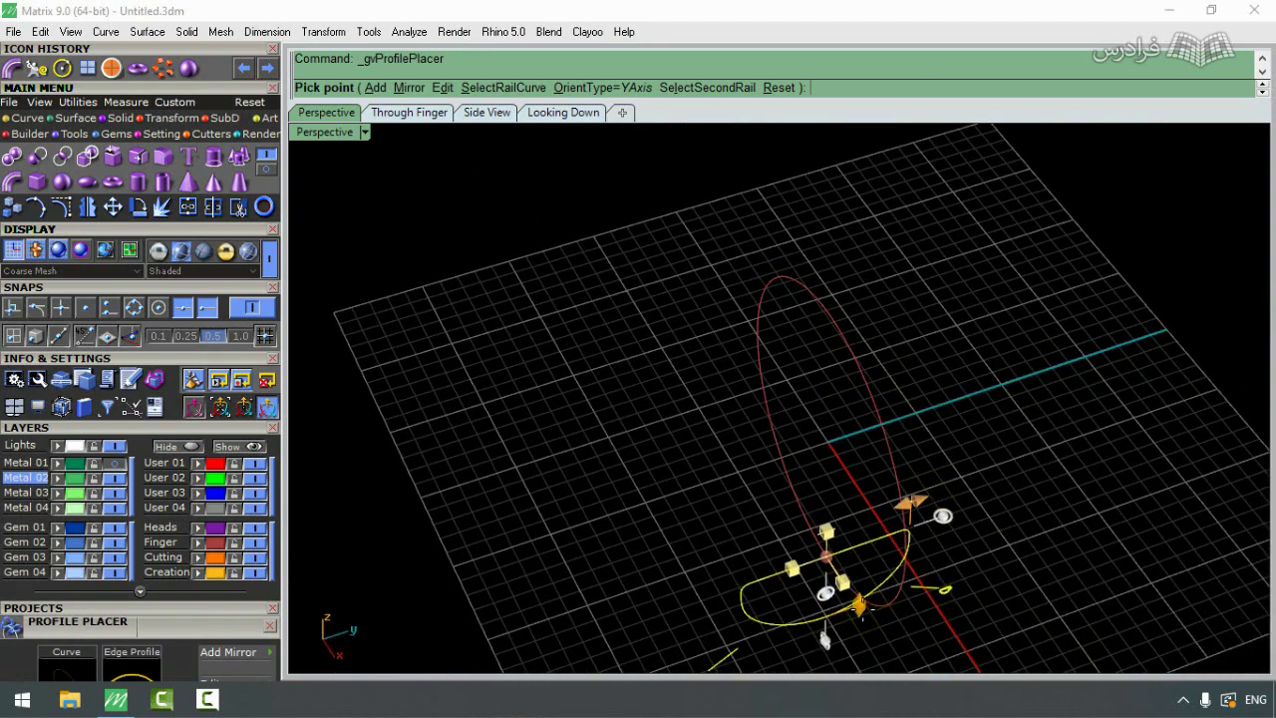
left_click_drag(858, 602, 844, 573)
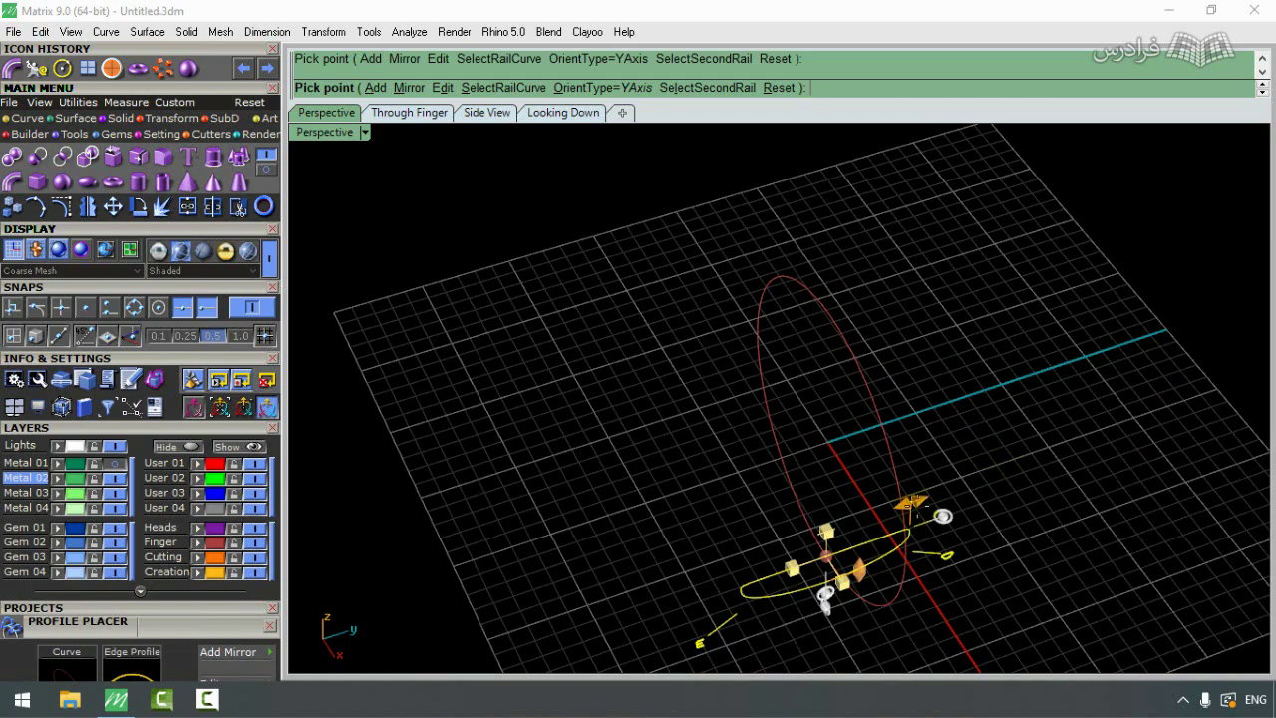
left_click_drag(913, 503, 905, 502)
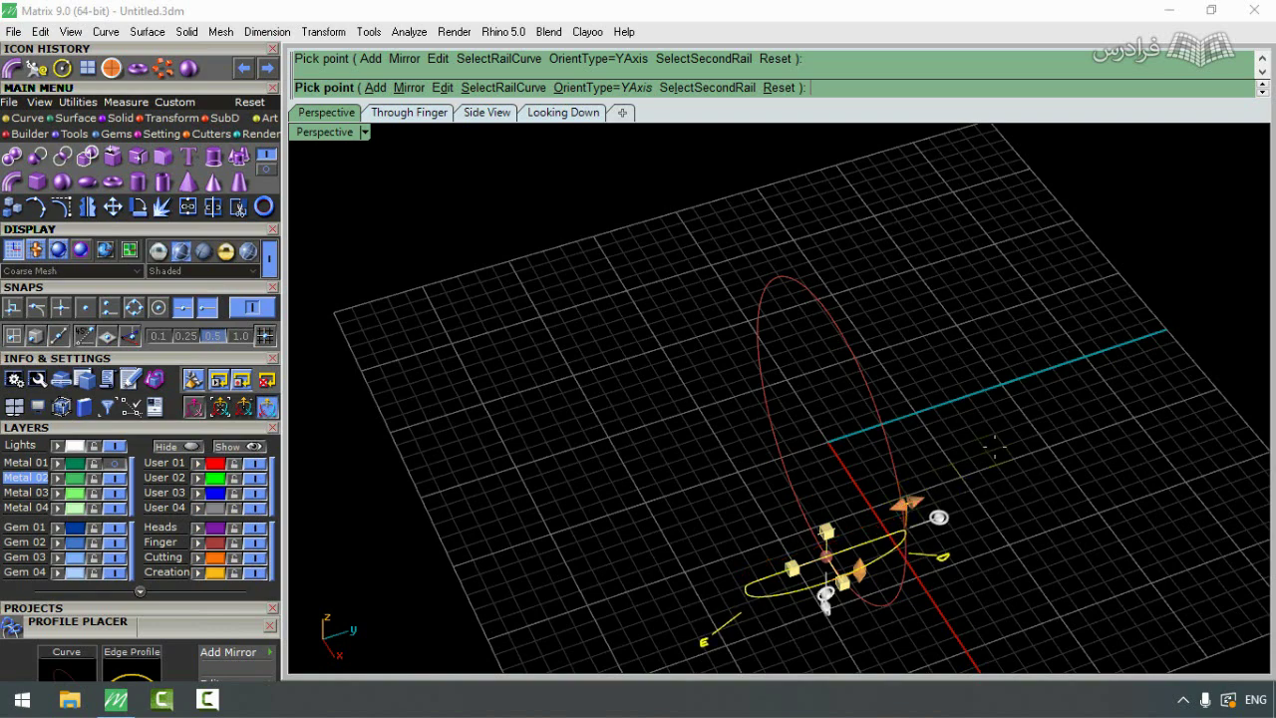
key("Return")
Step: Sweep the half-round profile along the ring circle with Sweep 1 Rail, using Freeform style and Do not simplify
scroll(1000, 382, "down", 6)
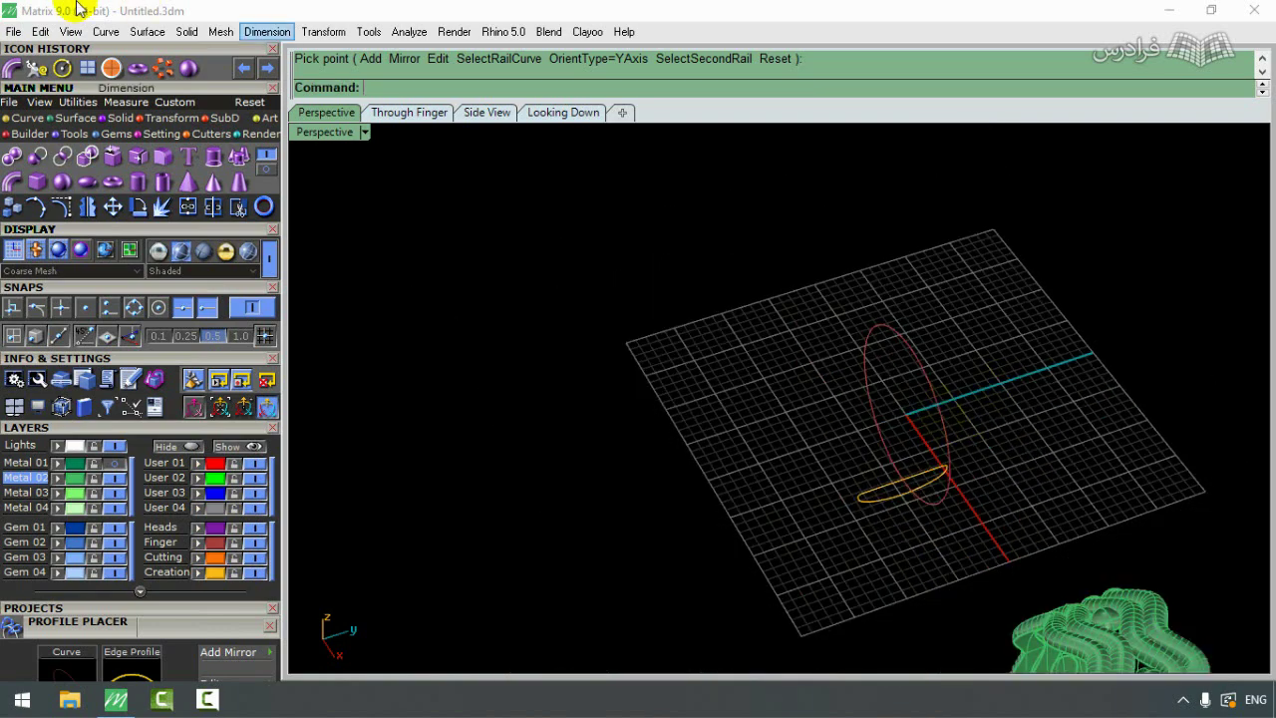
left_click(68, 121)
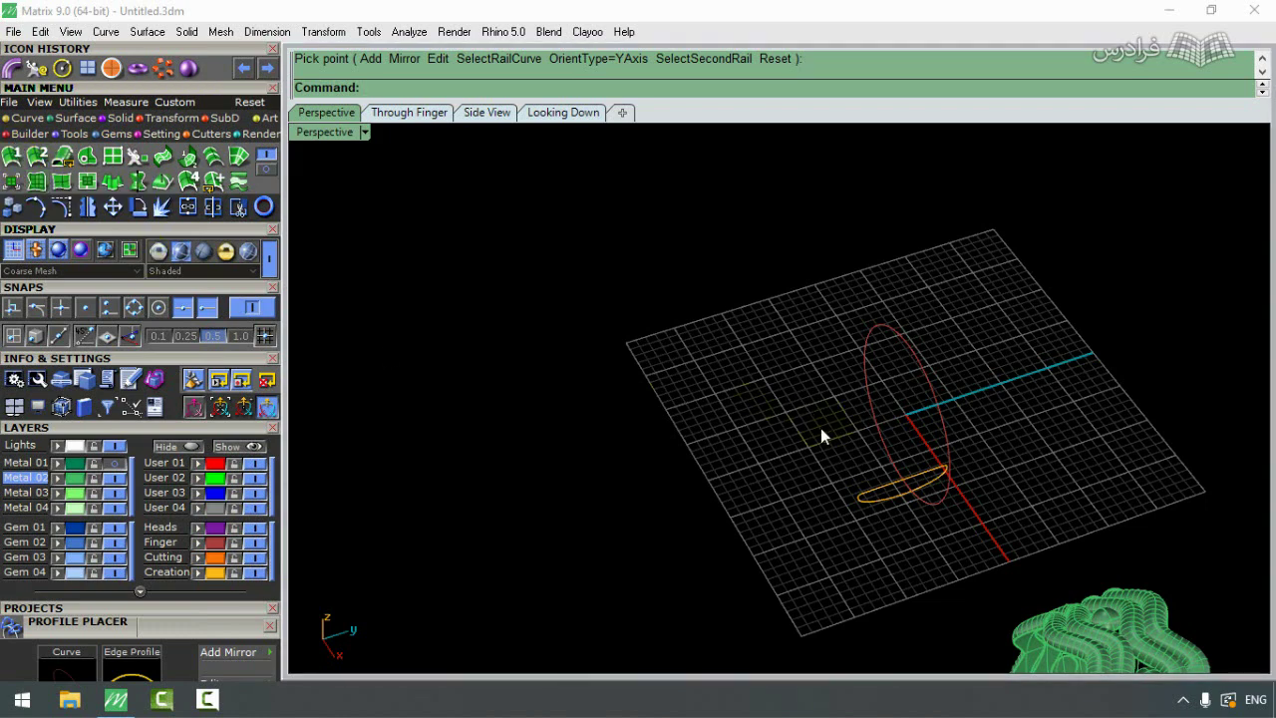
left_click(942, 420)
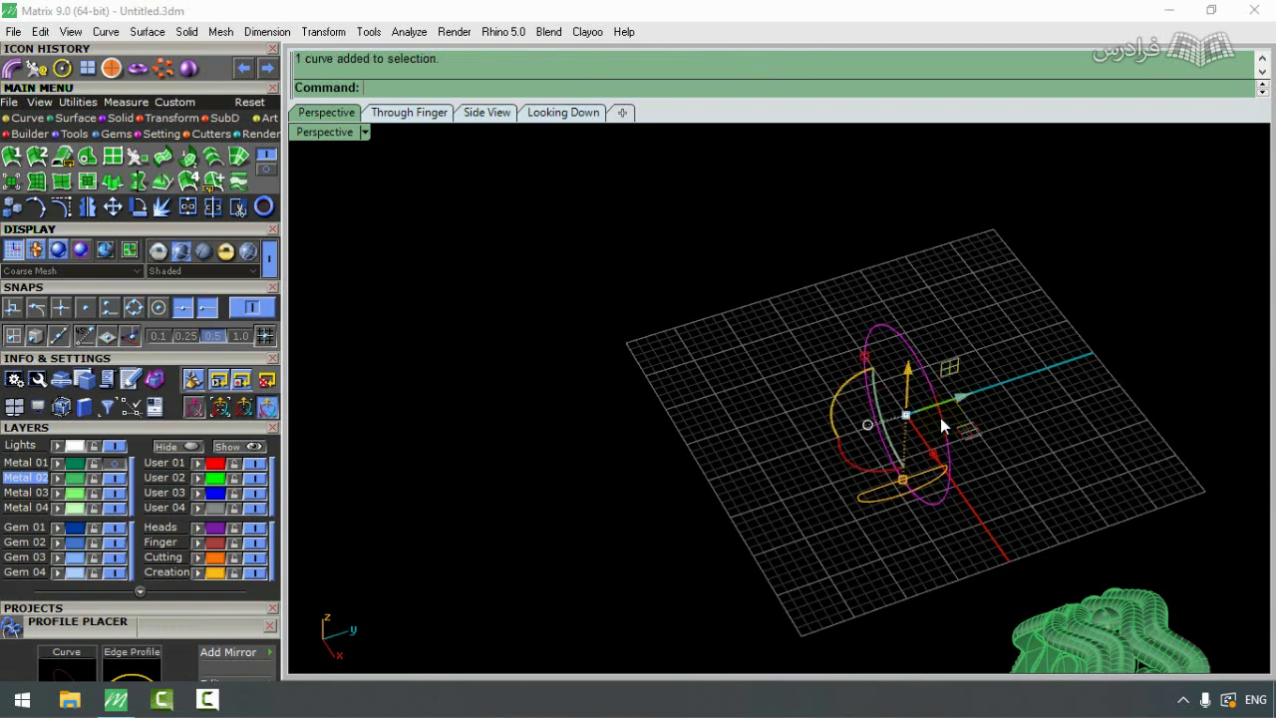
left_click(13, 157)
left_click(864, 492)
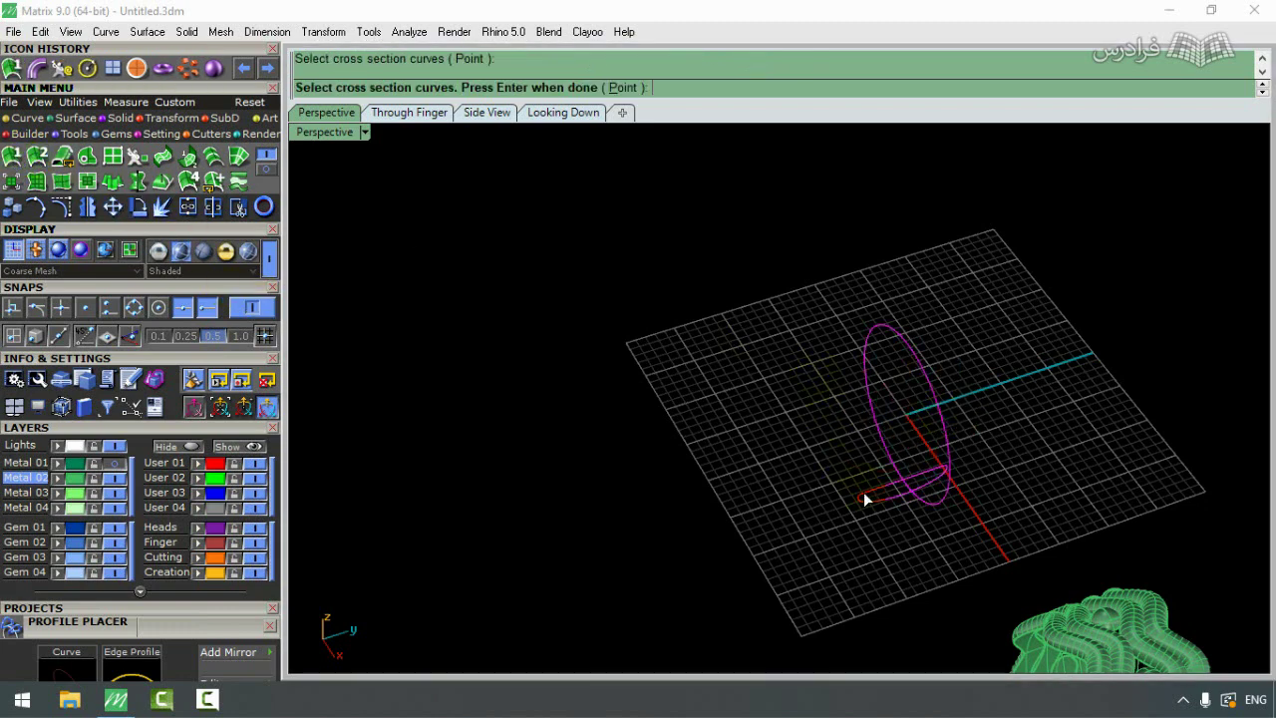
key("Return")
key("Return")
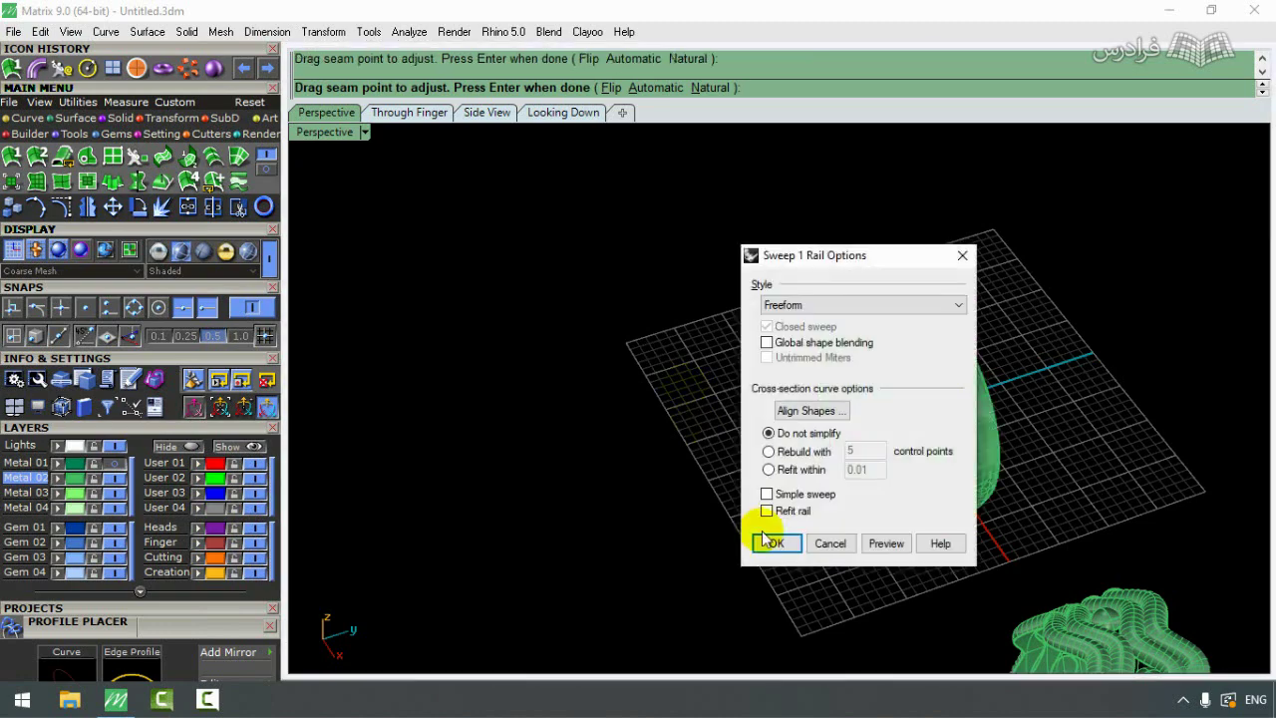
left_click(772, 538)
Step: Show the Metal 01 layer again and select the wavy pipe alongside the new band
right_click_drag(794, 549, 727, 487)
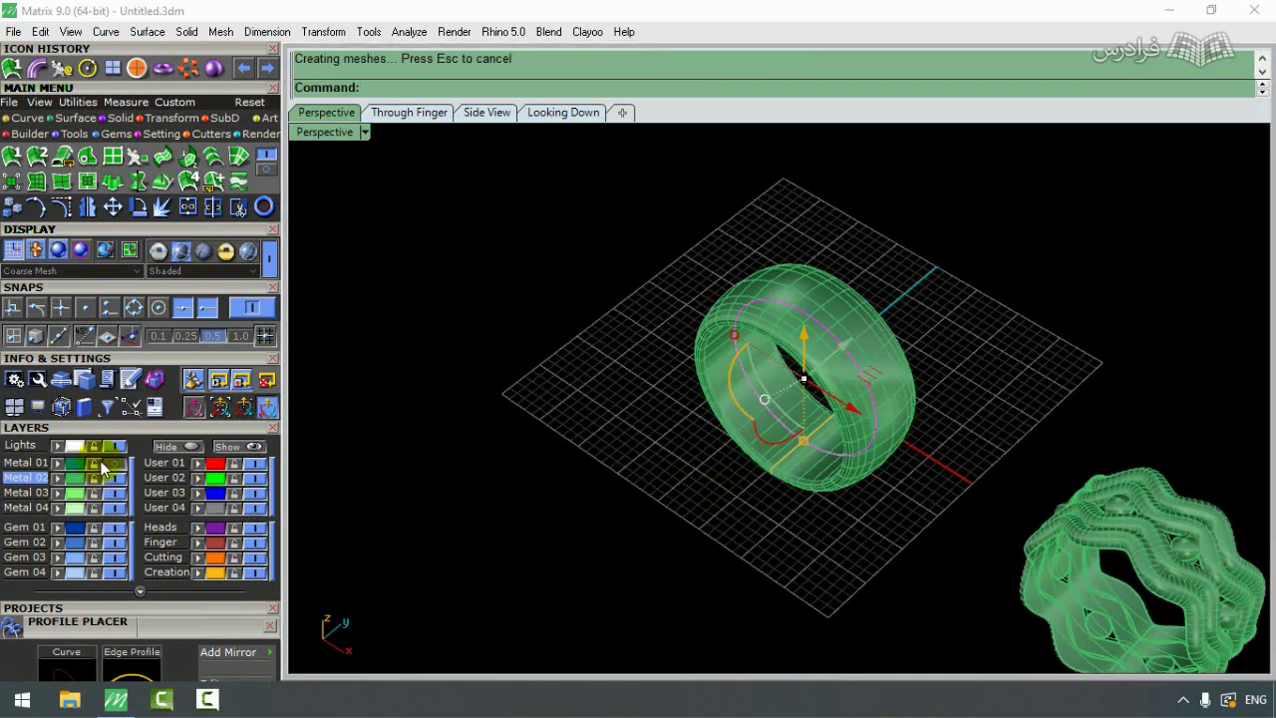
scroll(703, 399, "up", 2)
left_click(723, 384)
right_click_drag(607, 404, 606, 365)
double_click(327, 132)
scroll(573, 539, "down", 2)
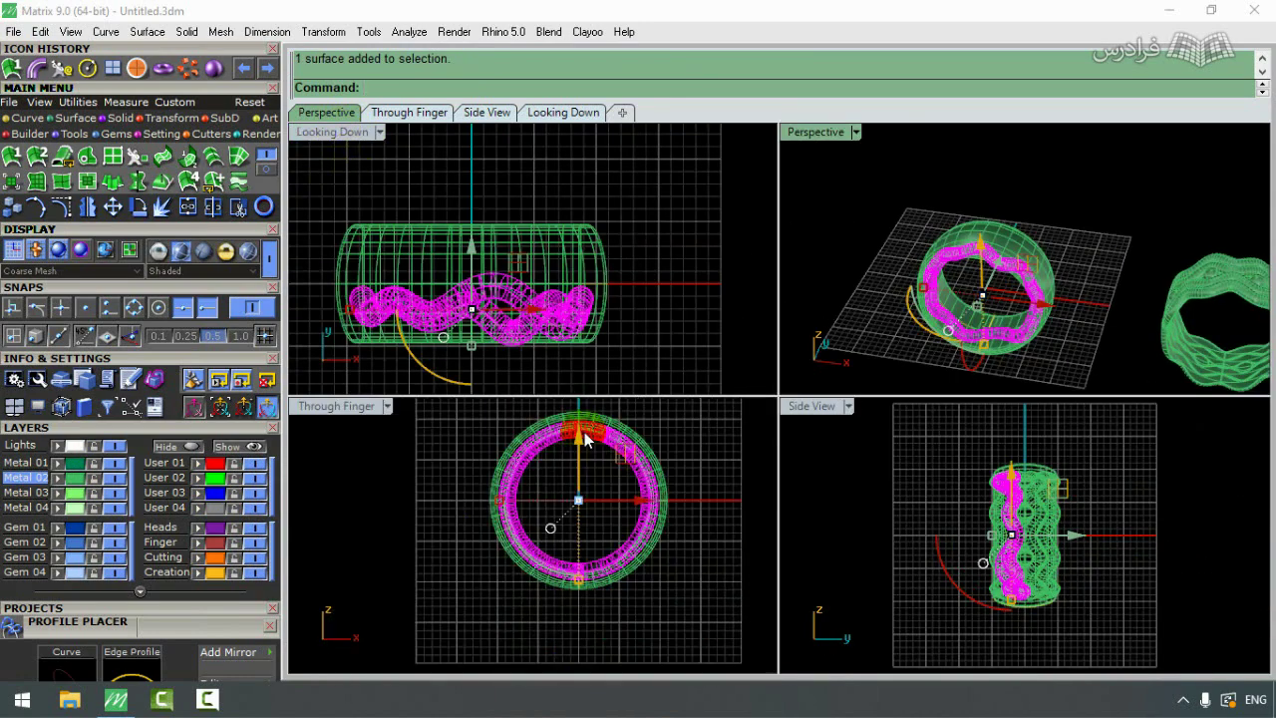
Step: Scale the wavy pipe up uniformly about the ring's centre until it straddles the band's outer surface
double_click(354, 405)
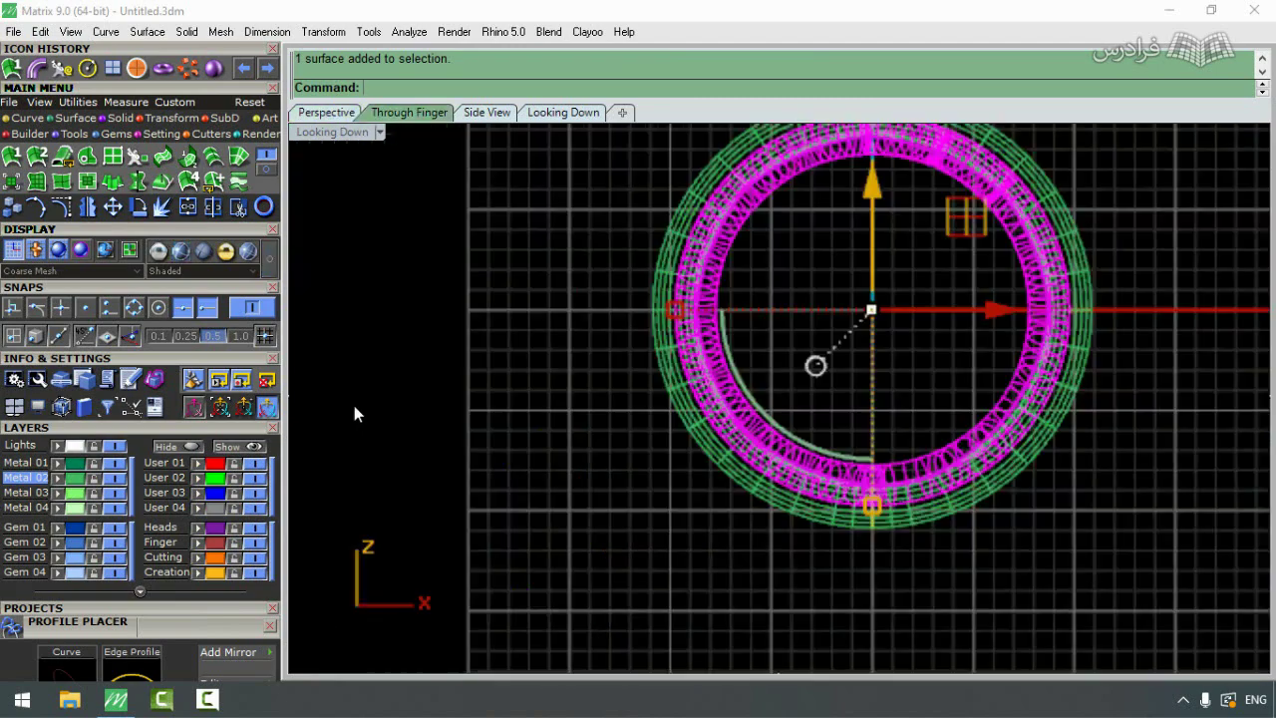
scroll(657, 509, "down", 2)
scroll(879, 283, "up", 2)
right_click_drag(832, 294, 664, 365)
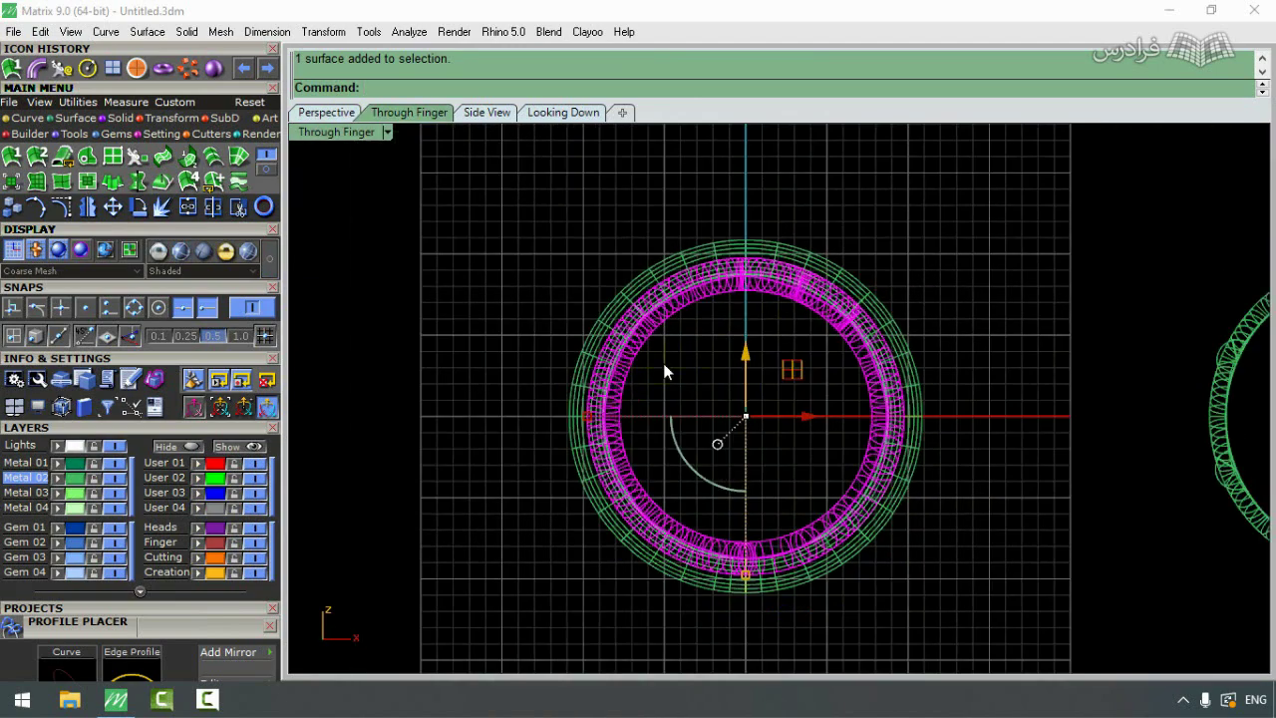
left_click_drag(583, 419, 544, 418)
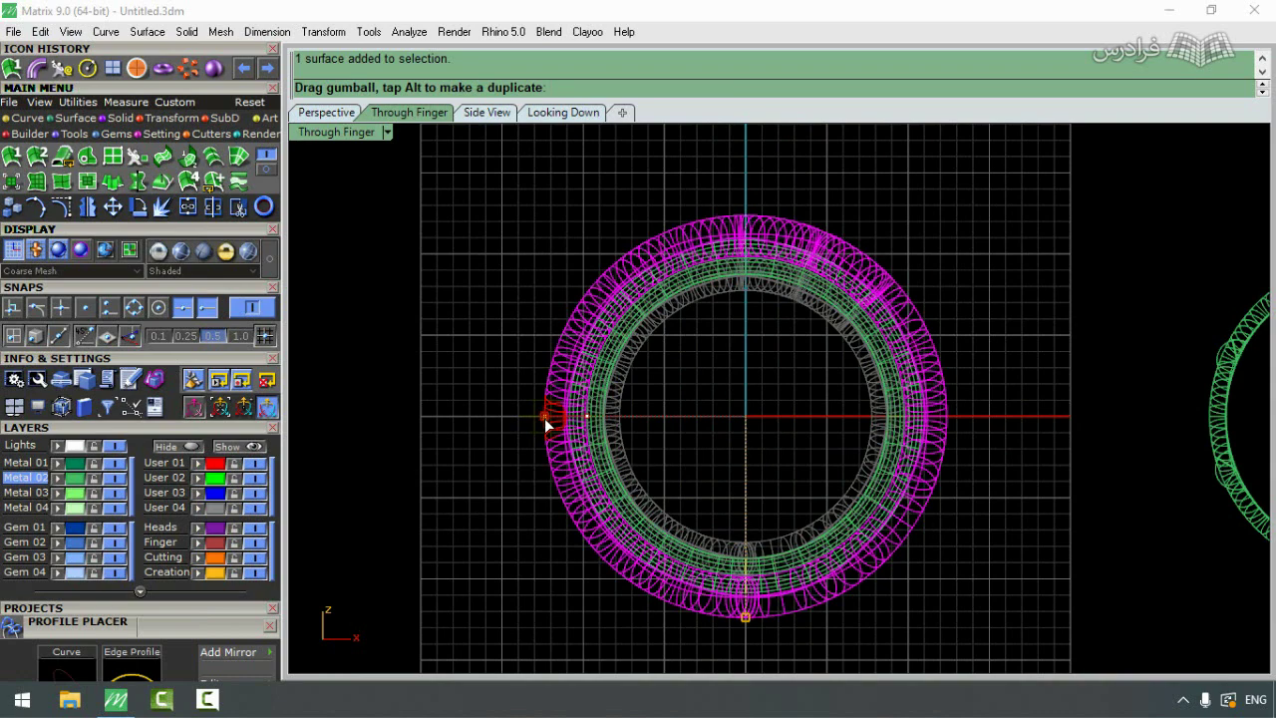
left_click_drag(544, 418, 544, 418)
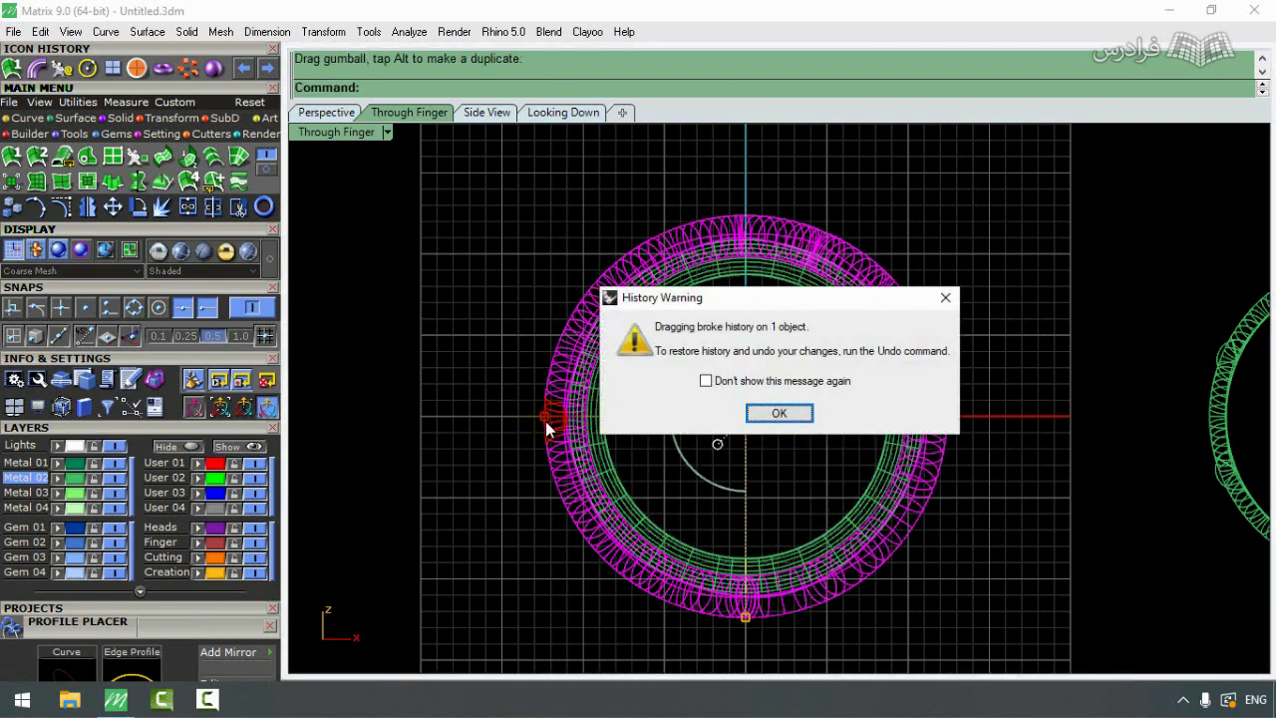
left_click(777, 412)
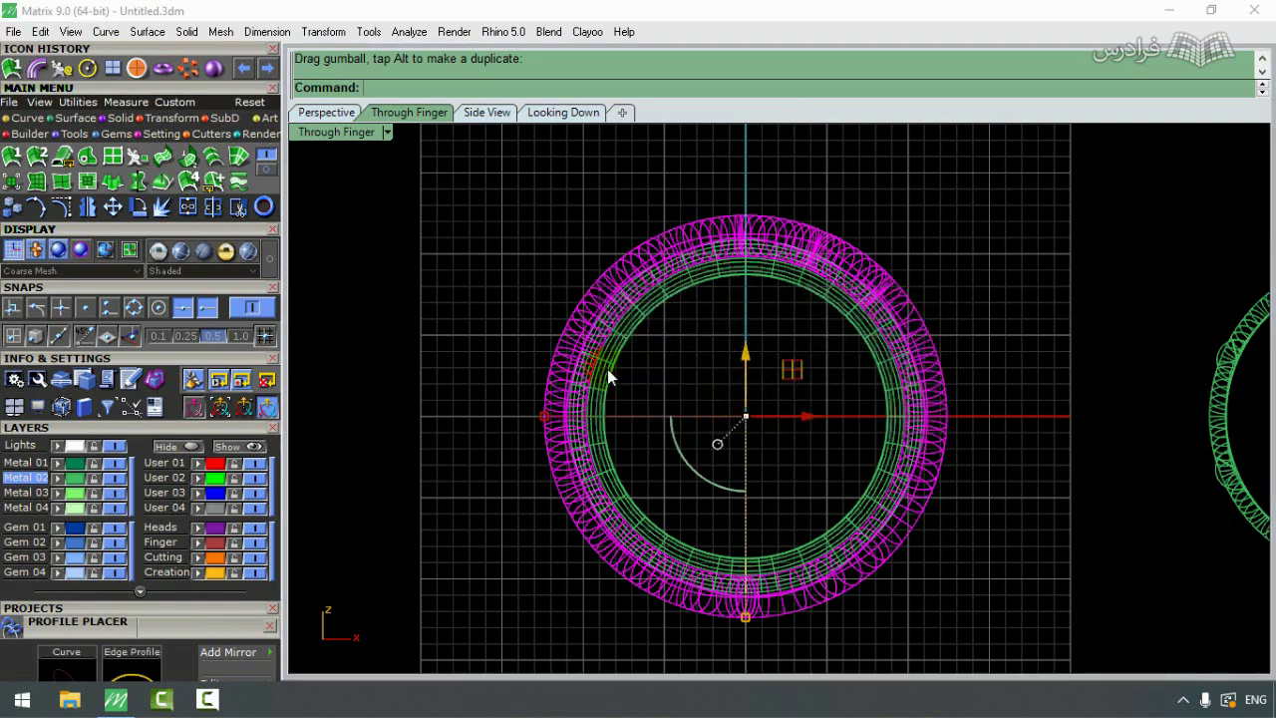
Step: Move the enlarged wavy pipe in the positive Y direction to the middle of the band's width
double_click(423, 118)
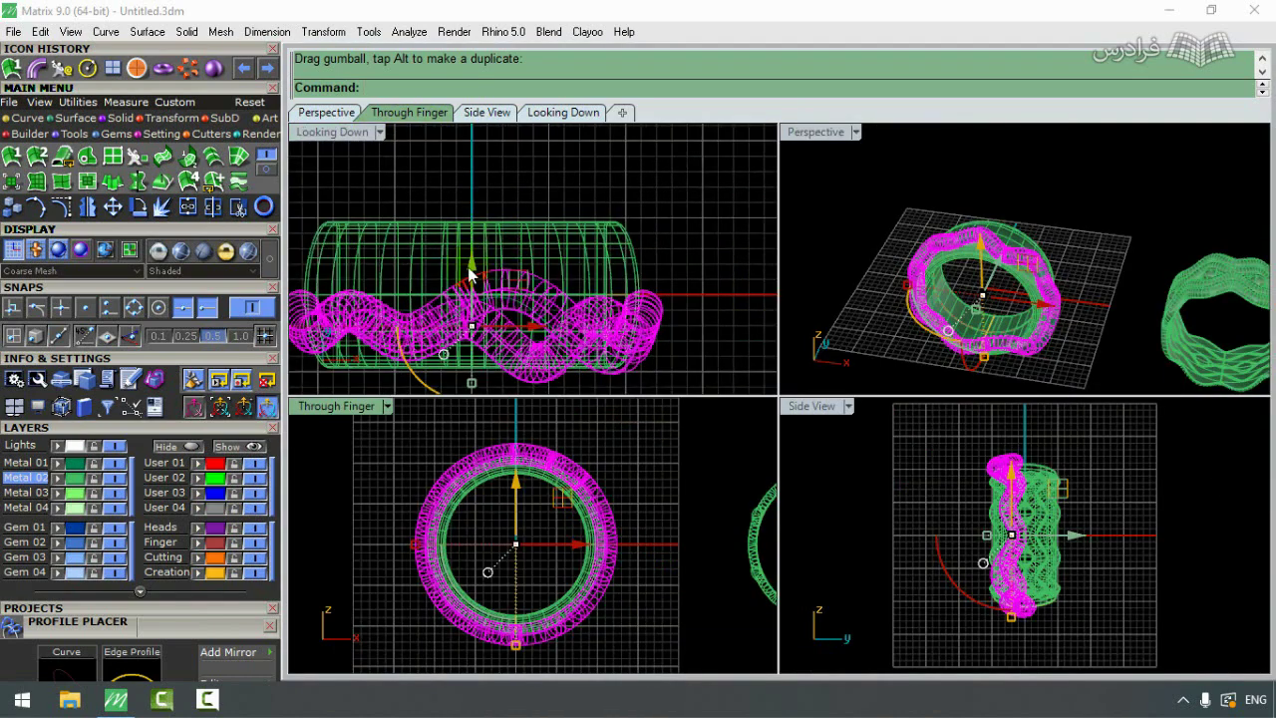
left_click_drag(475, 243, 479, 239)
left_click(1039, 239)
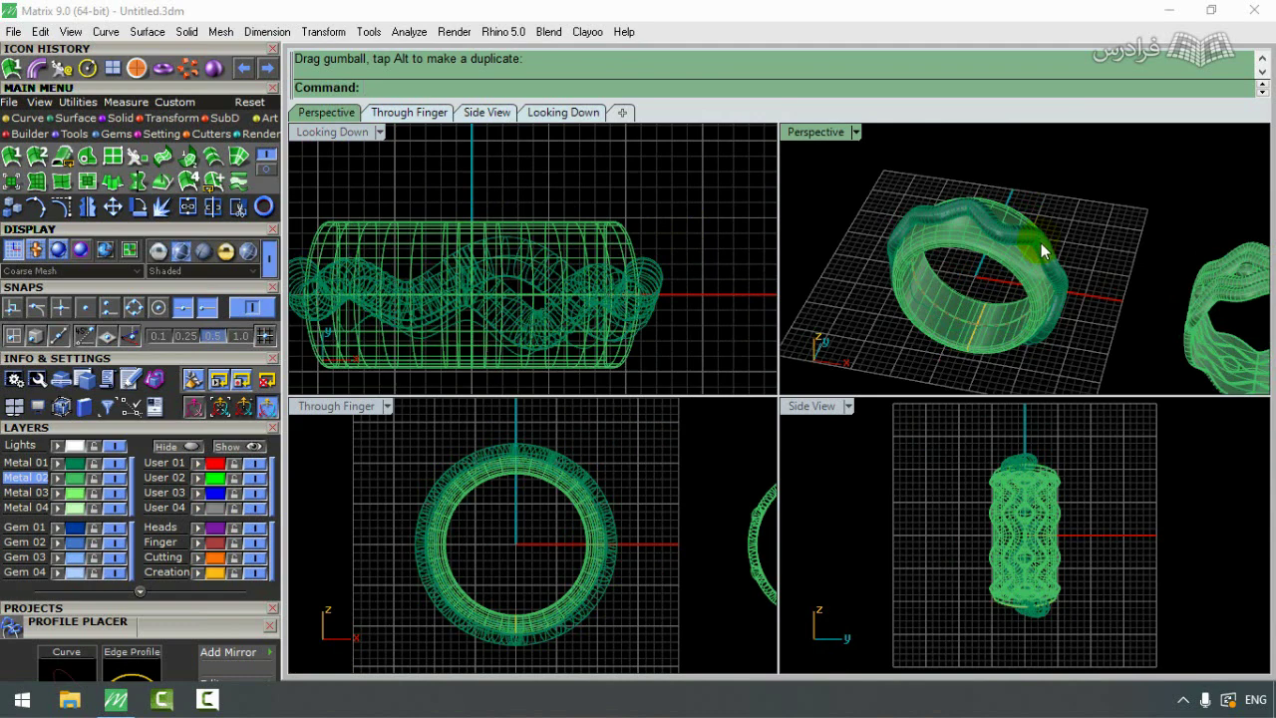
scroll(1008, 245, "up", 2)
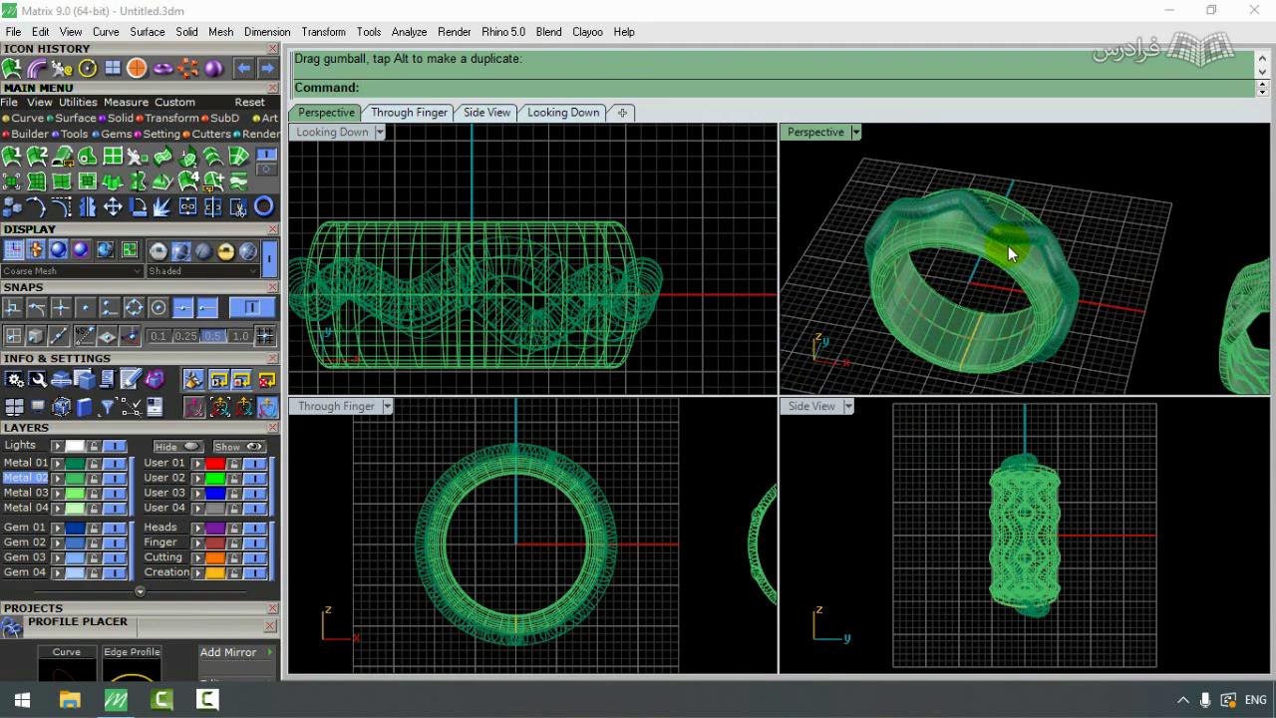
right_click_drag(902, 247, 897, 274)
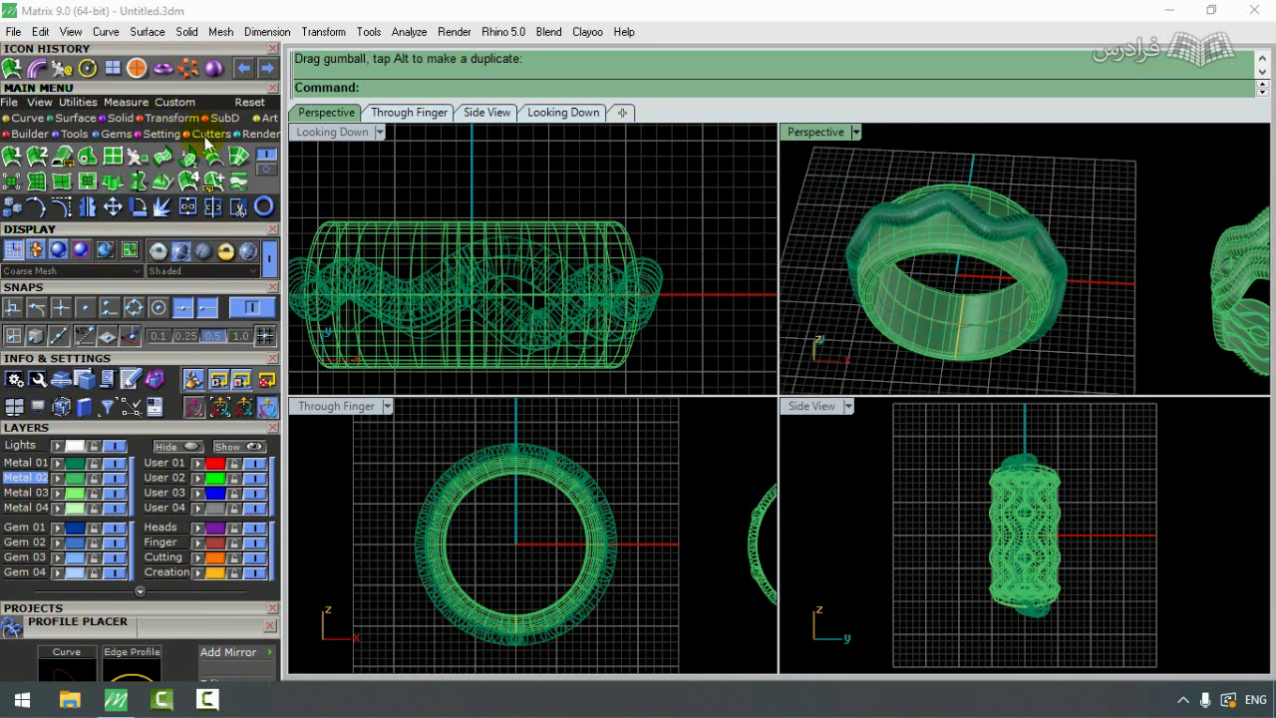
Step: Set the plain band as the object and the wavy pipe as the cutter in Boolean Builder's Difference mode
left_click(265, 156)
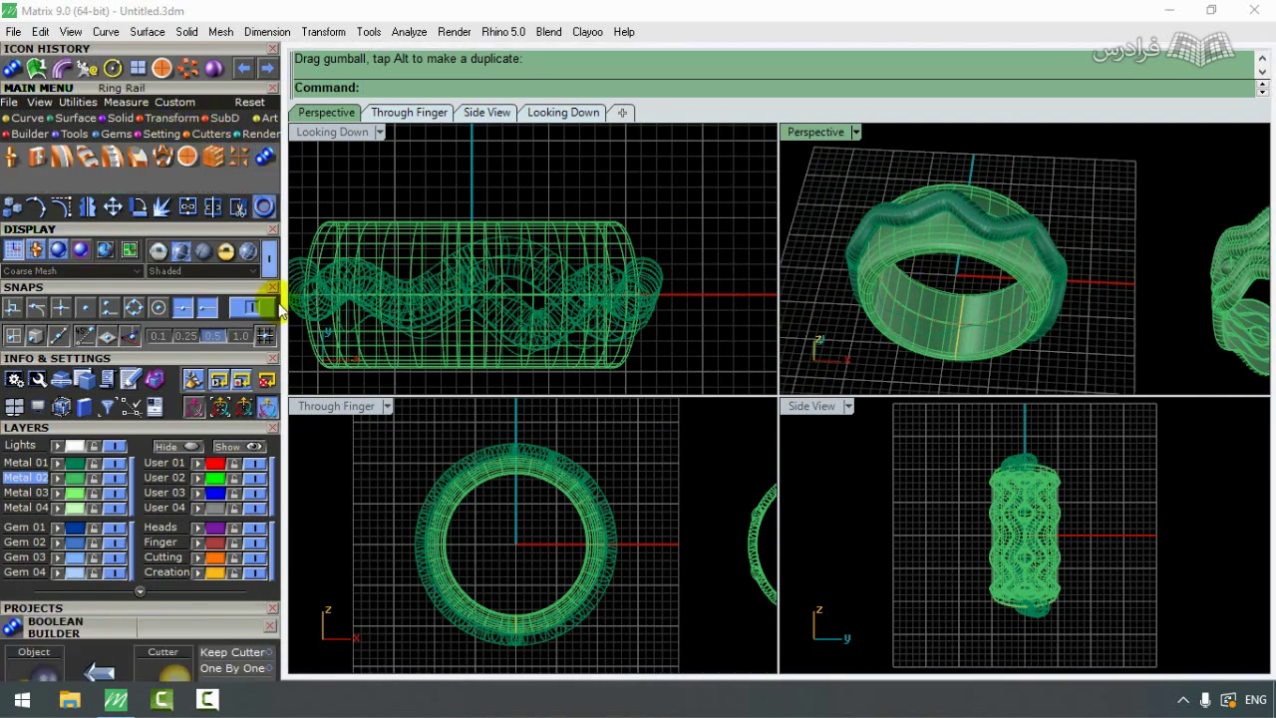
left_click(159, 427)
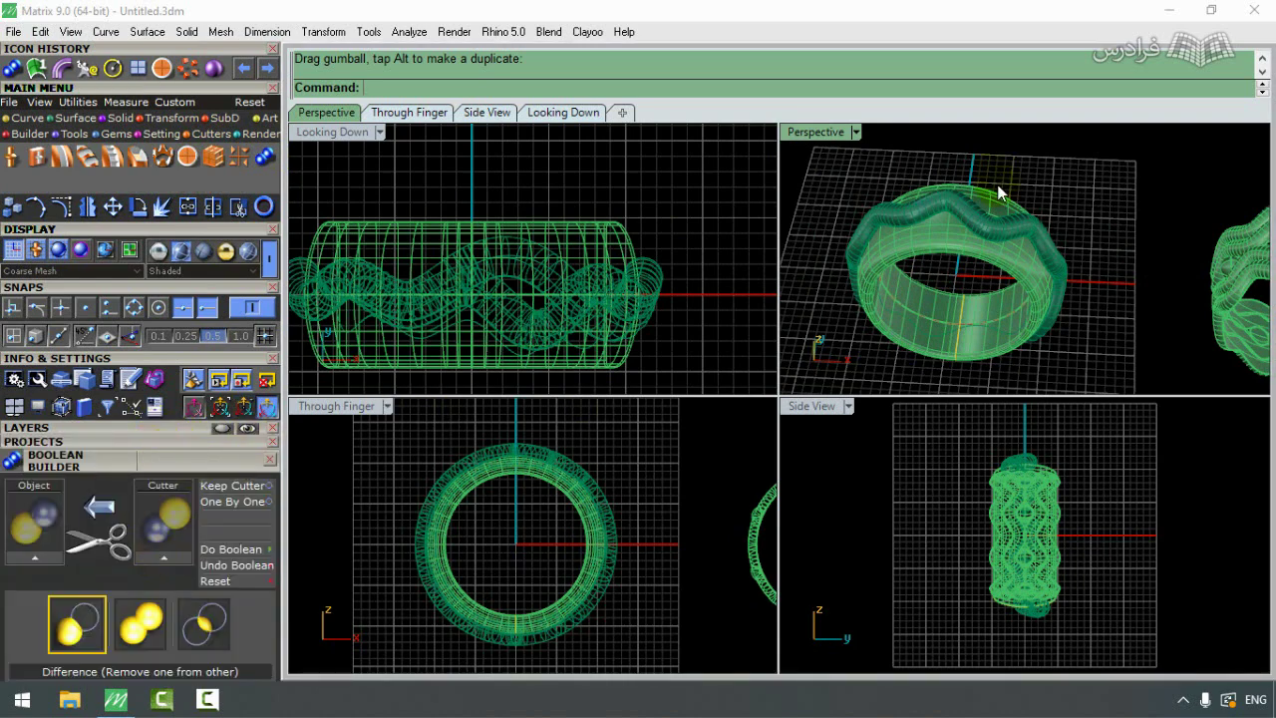
left_click(919, 228)
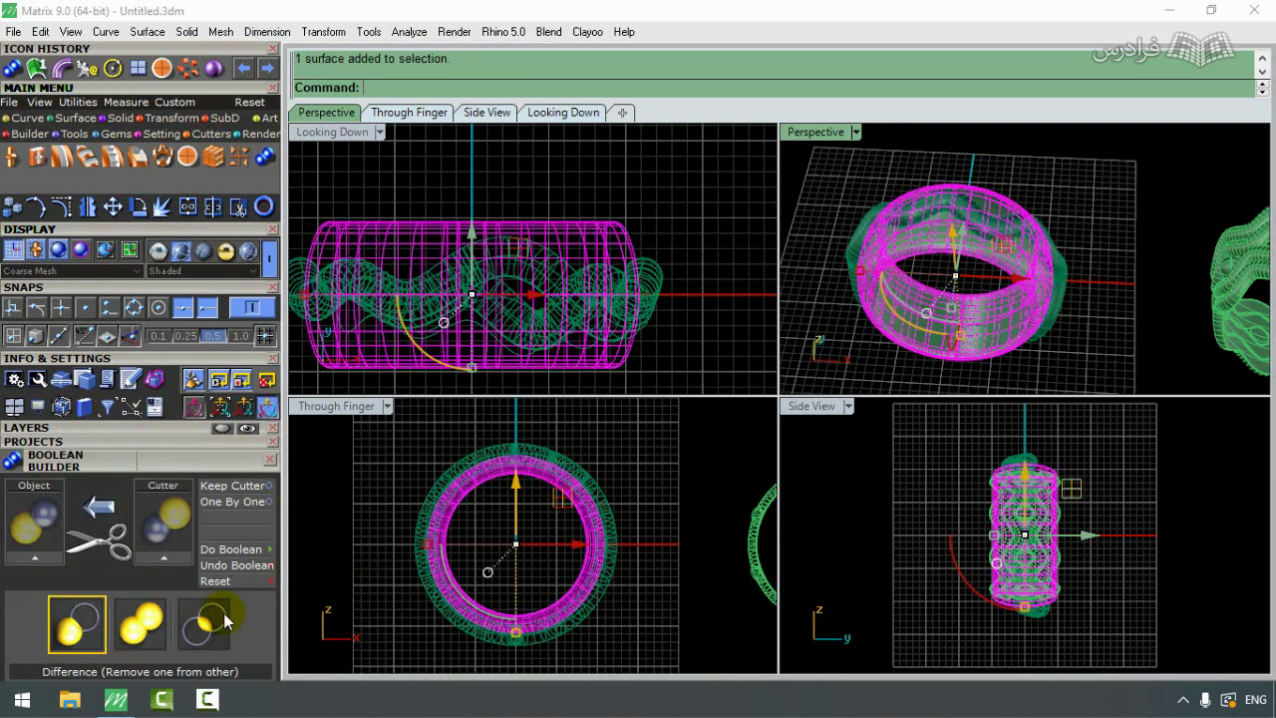
left_click(47, 565)
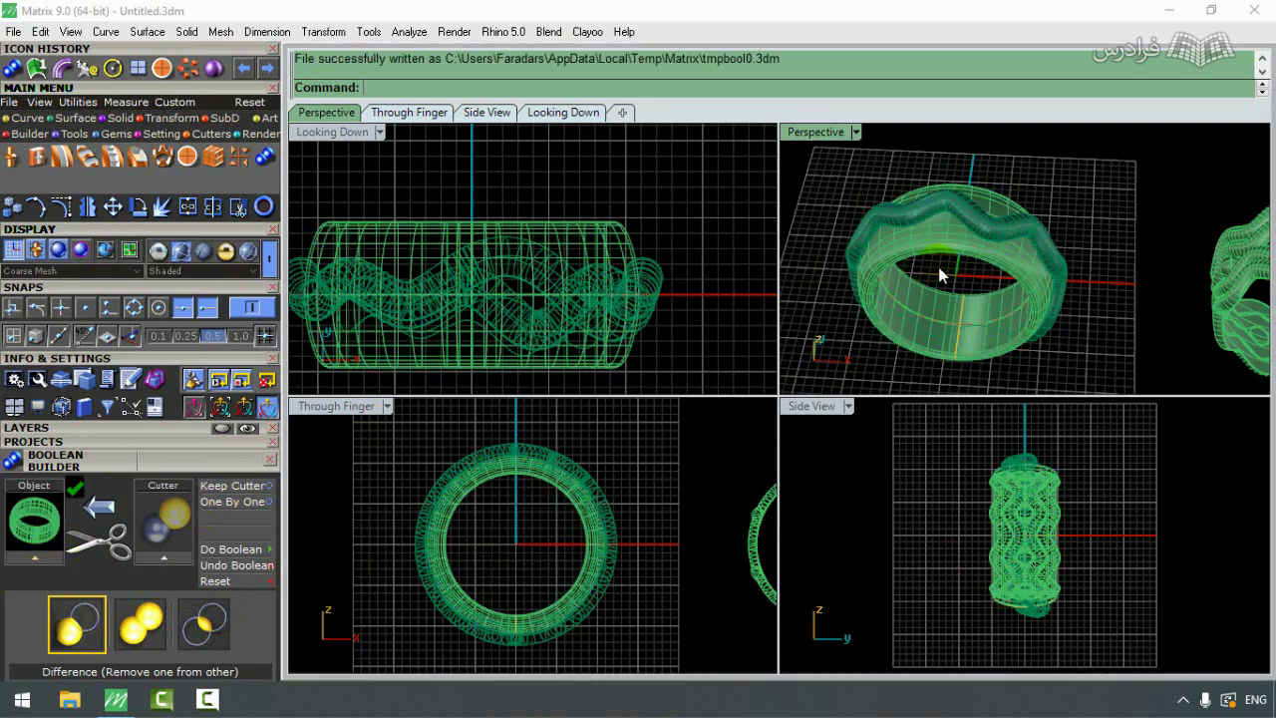
left_click(1015, 228)
left_click(171, 543)
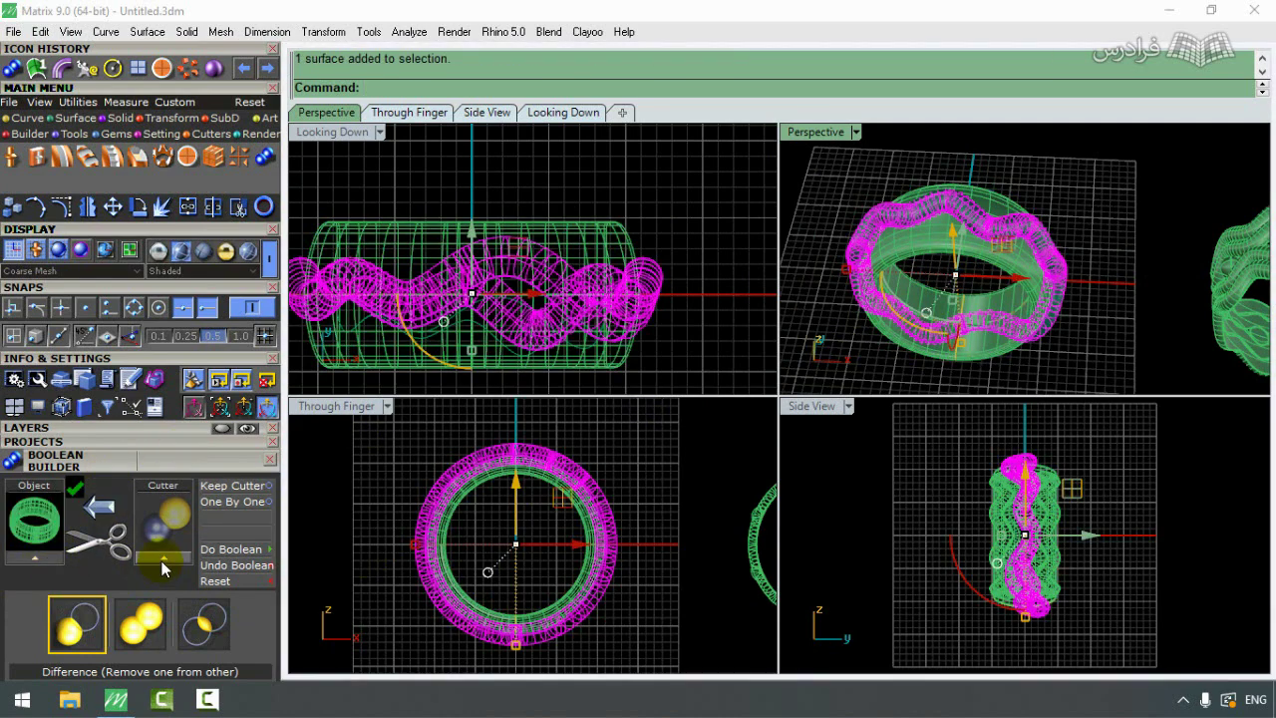
Step: Run the Boolean difference to cut the wavy groove into the band, and inspect it from several angles
left_click(229, 550)
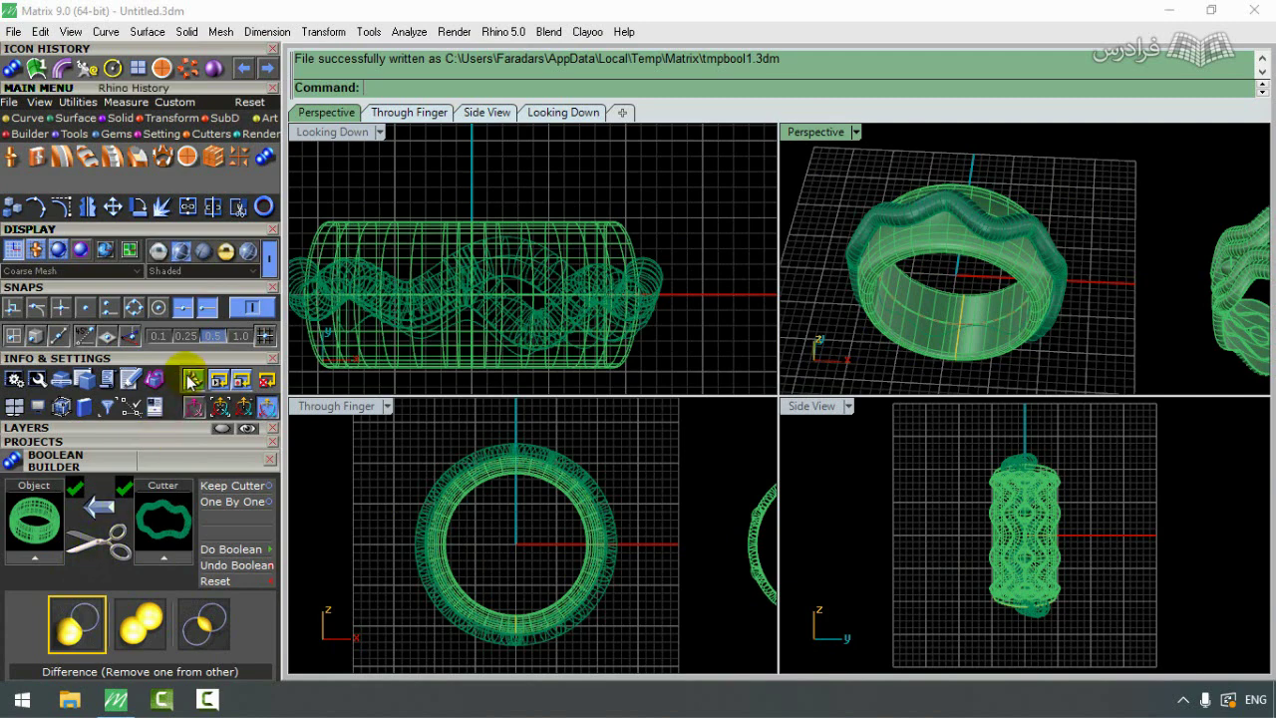
left_click(128, 360)
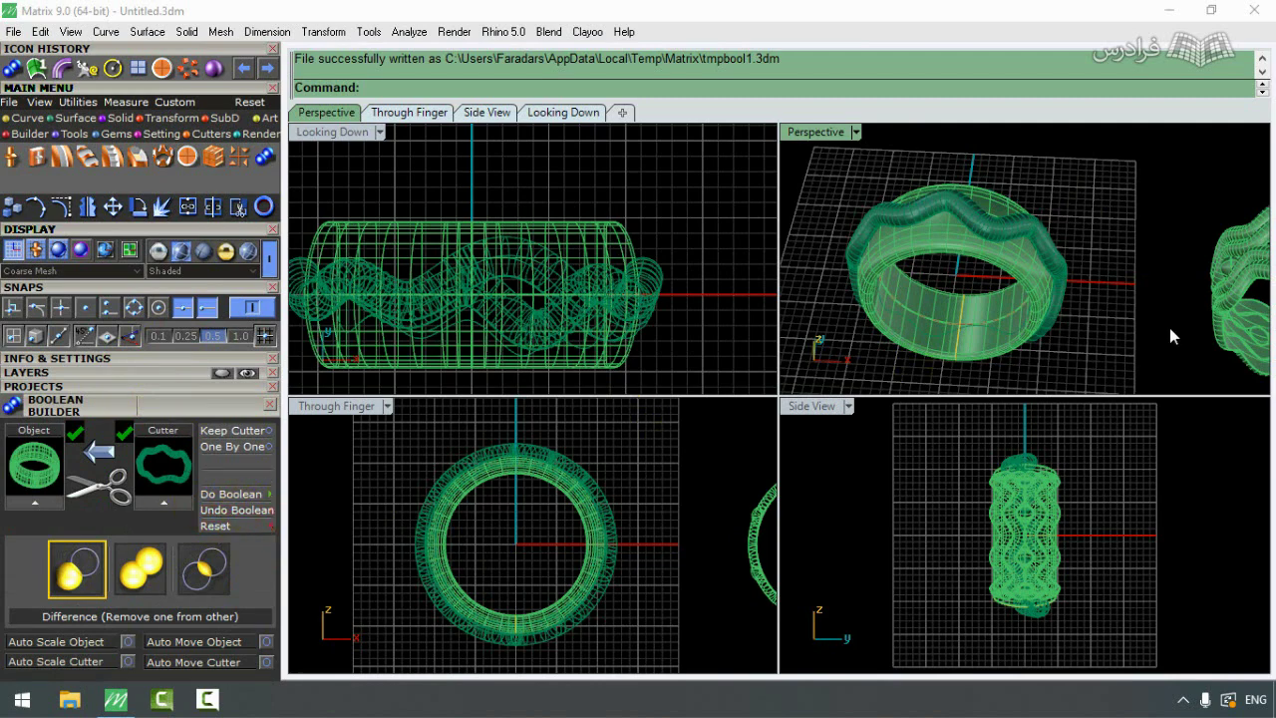
right_click_drag(1095, 266, 1106, 212)
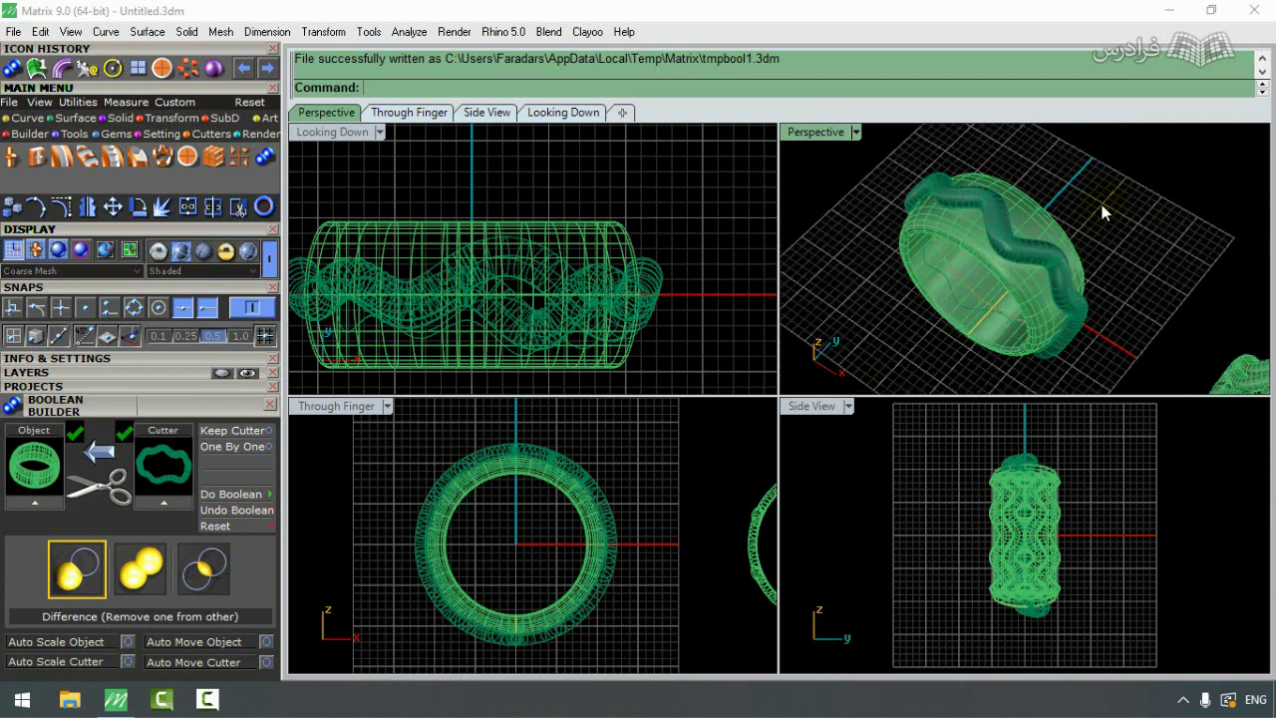
left_click(222, 495)
right_click_drag(996, 329, 1106, 329)
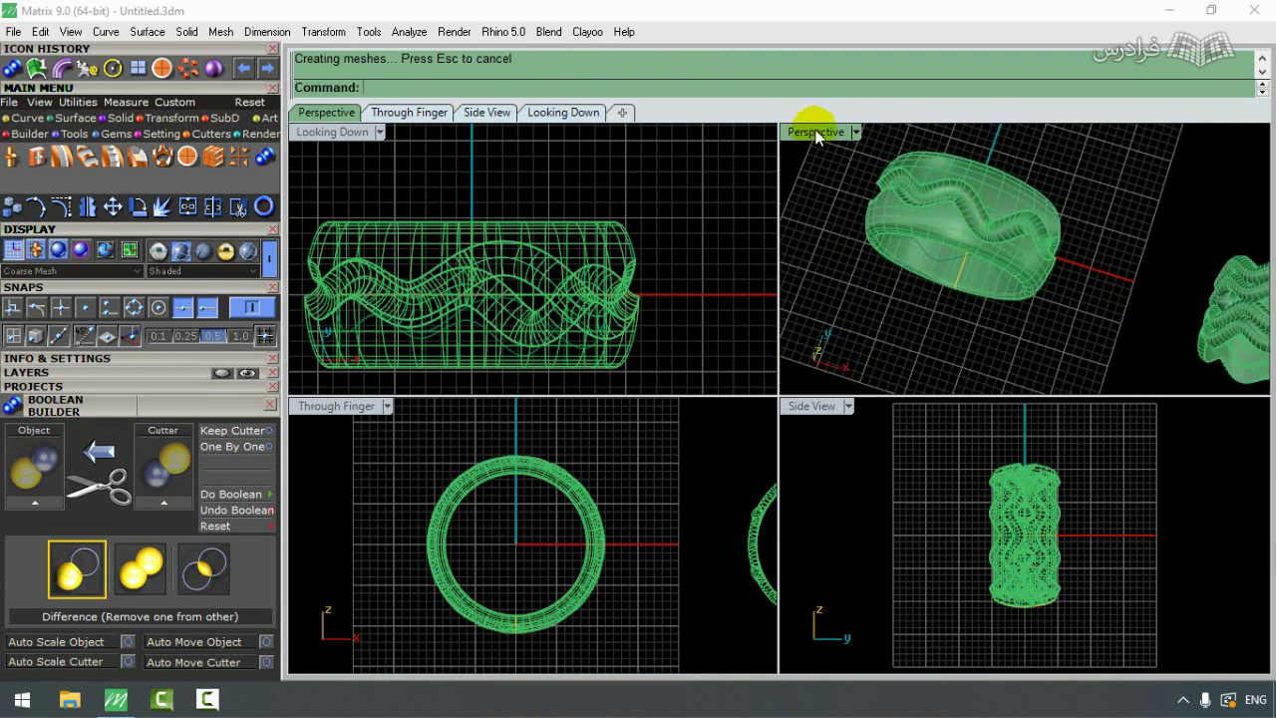
double_click(813, 131)
right_click_drag(893, 249, 925, 313)
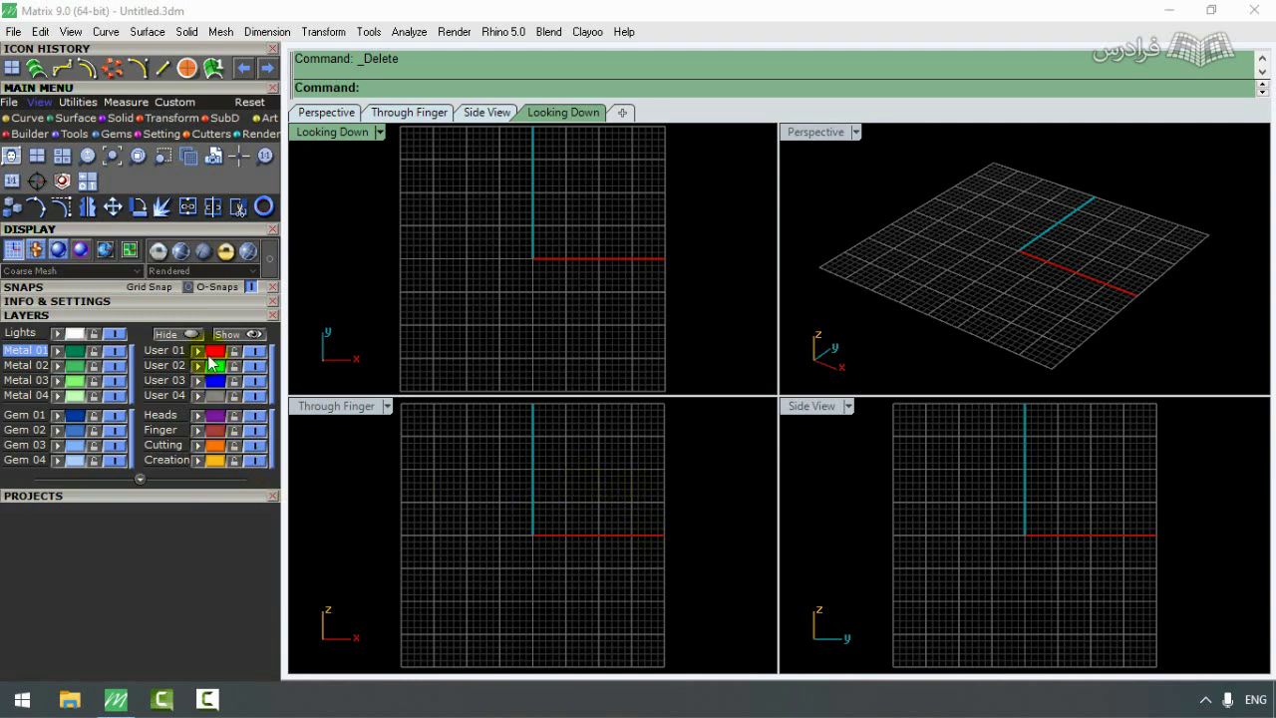
Step: Create a ring rail in Euro size 55 in the emptied scene
left_click(262, 206)
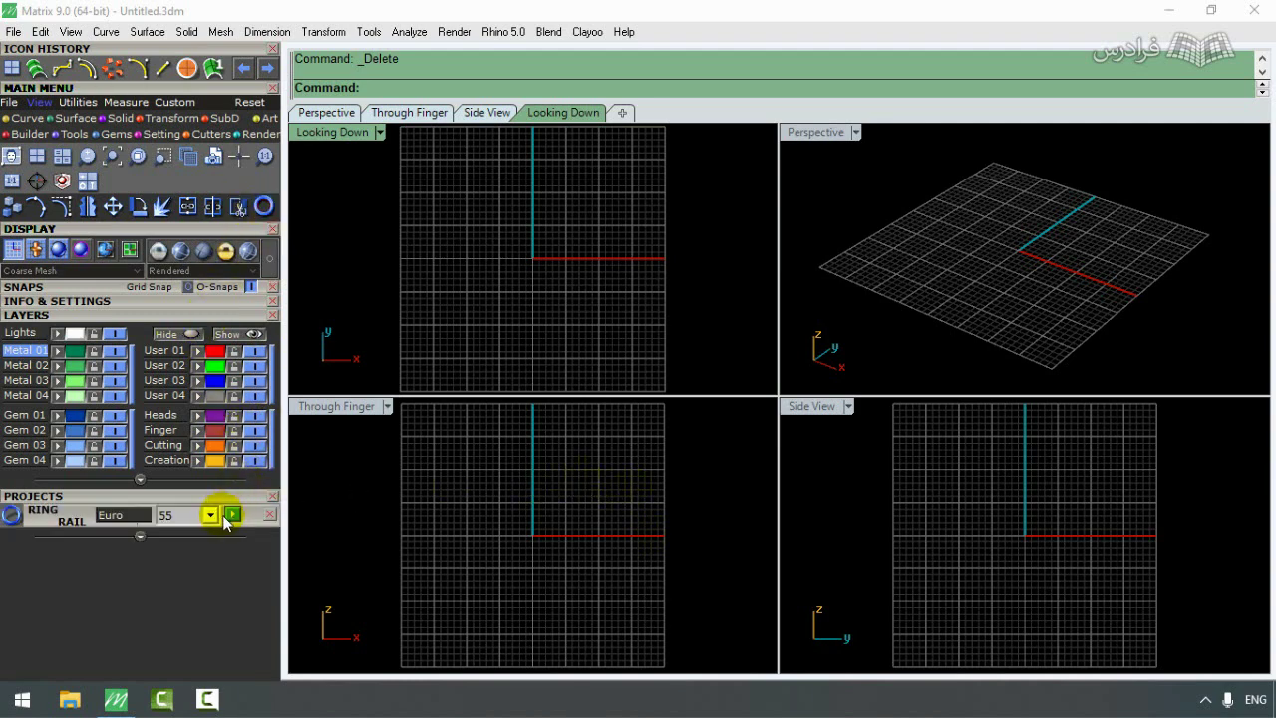
left_click(232, 513)
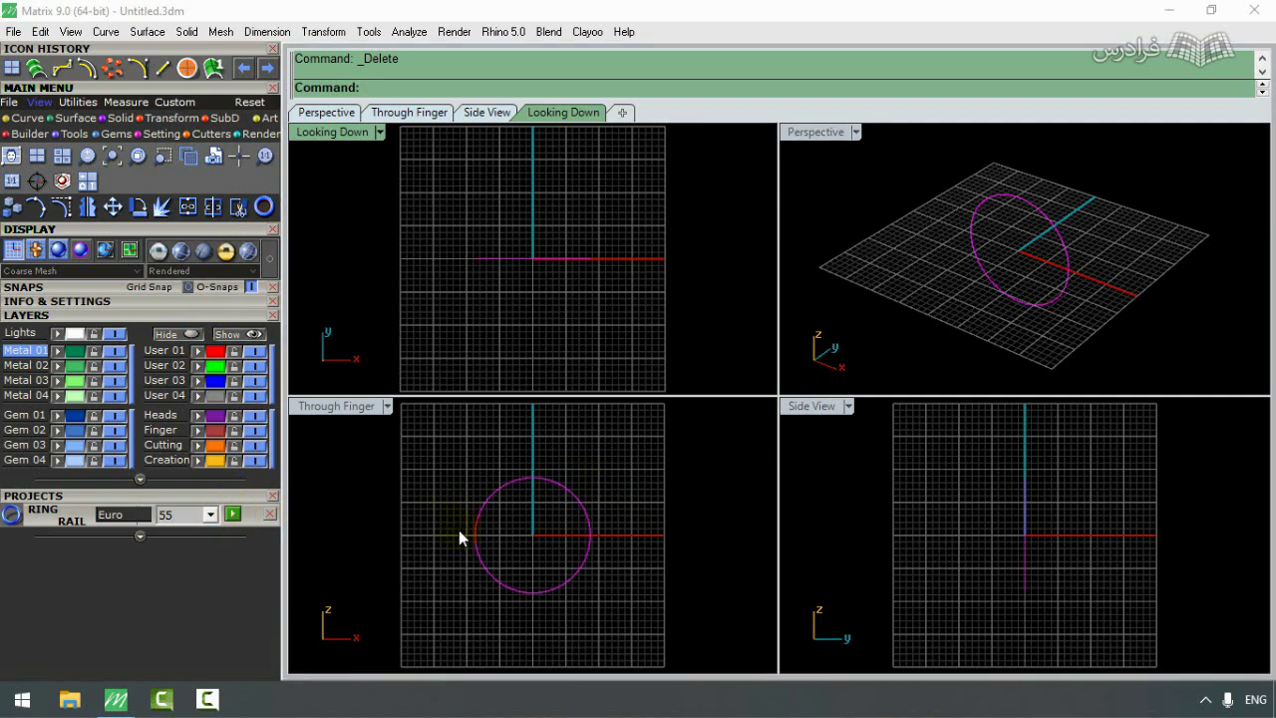
Step: Use Profile Placer to add a half-round profile 5 mm wide and 1.5 mm high at the base of the ring rail
double_click(815, 132)
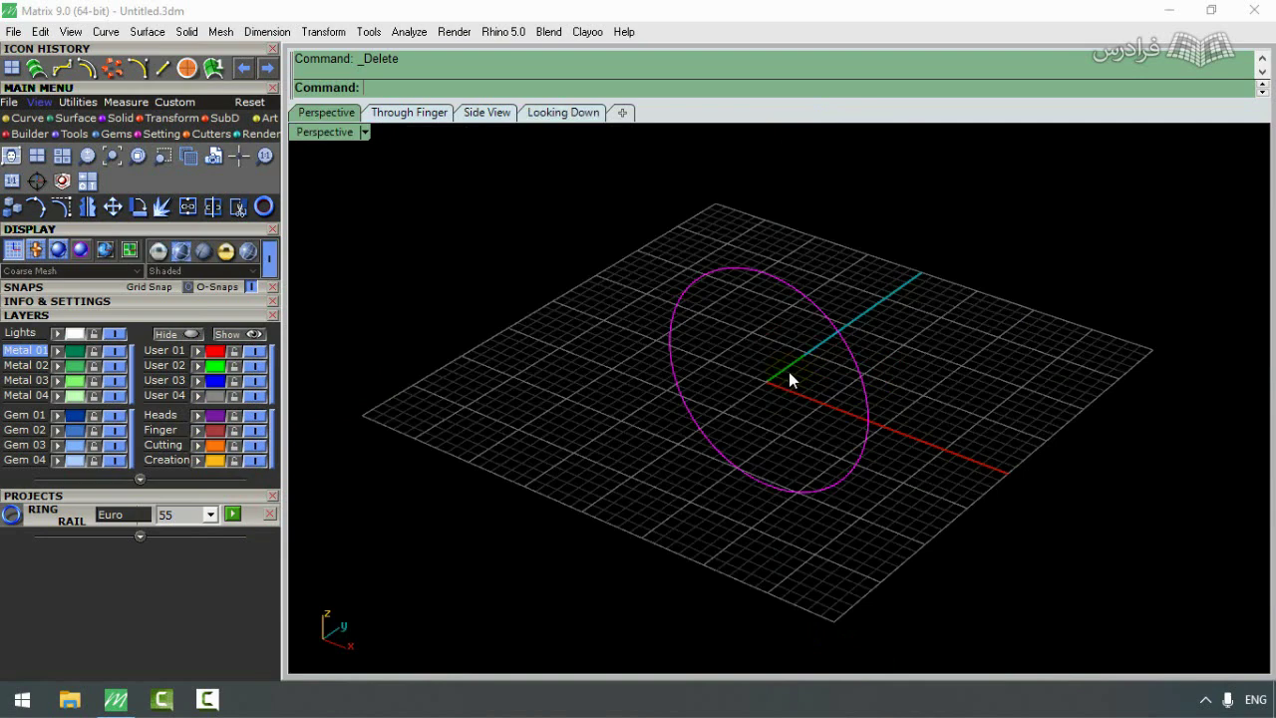
key("F6")
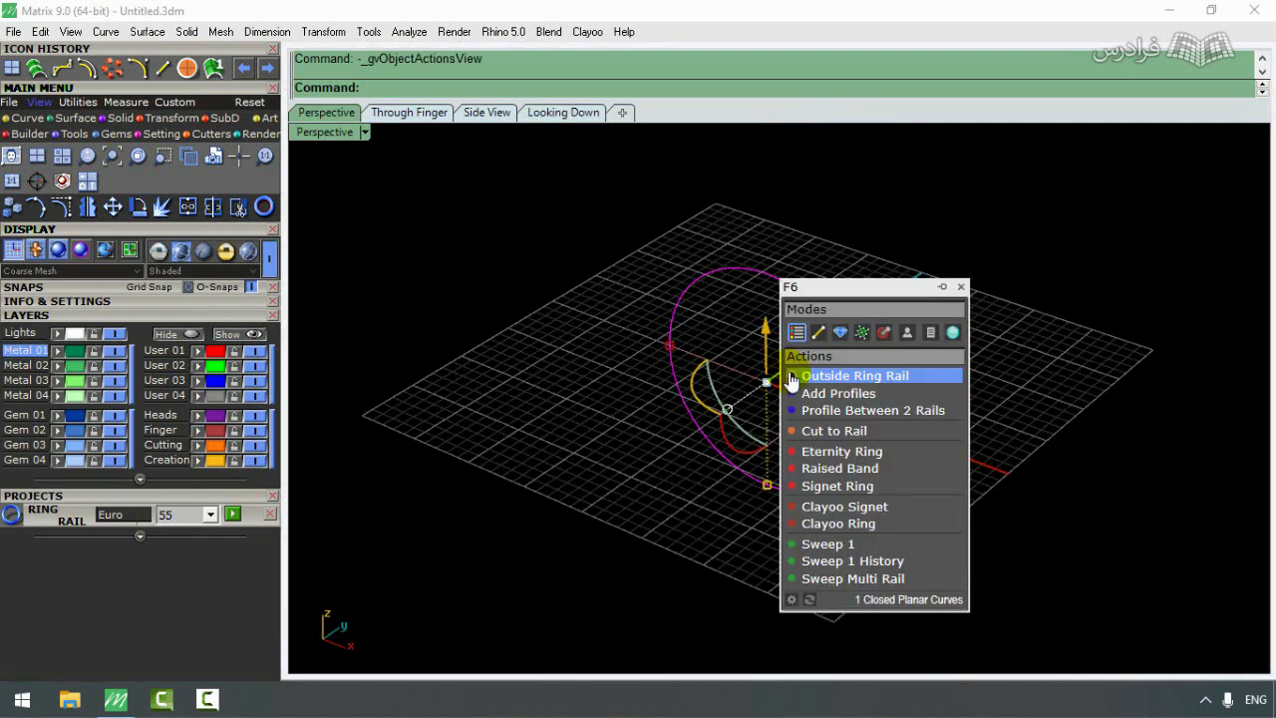
left_click(802, 410)
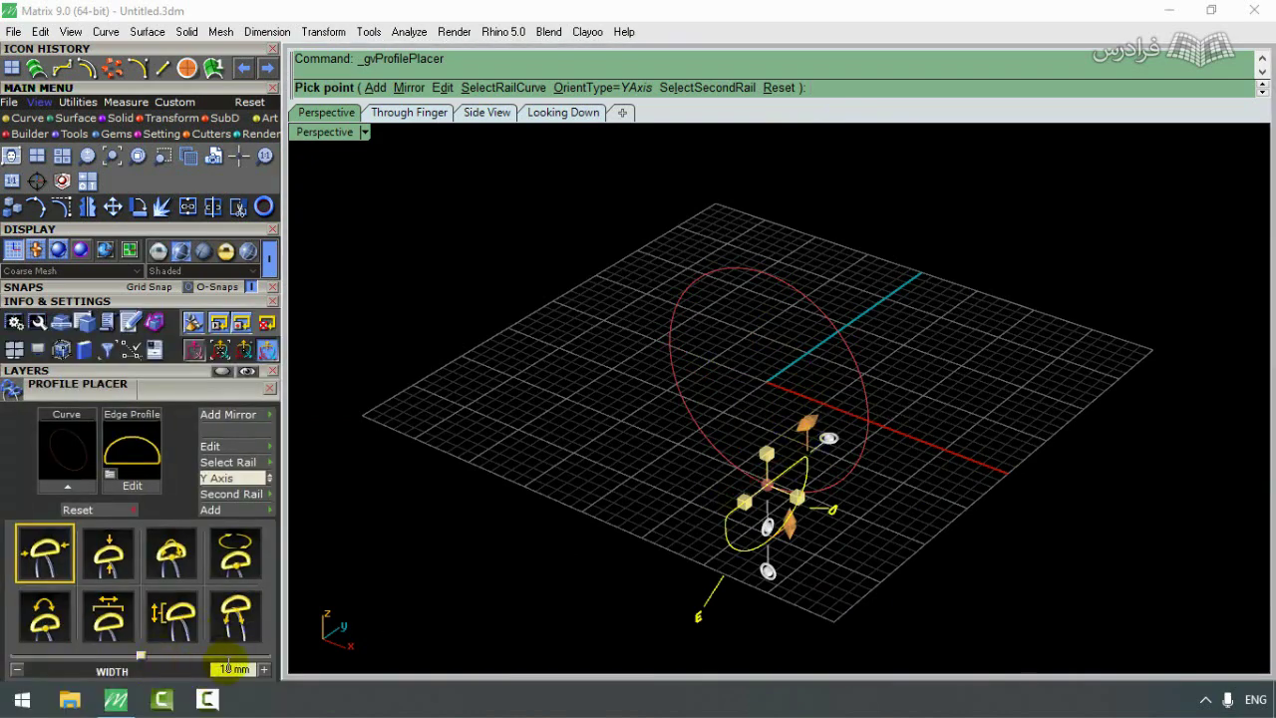
double_click(228, 668)
type("5")
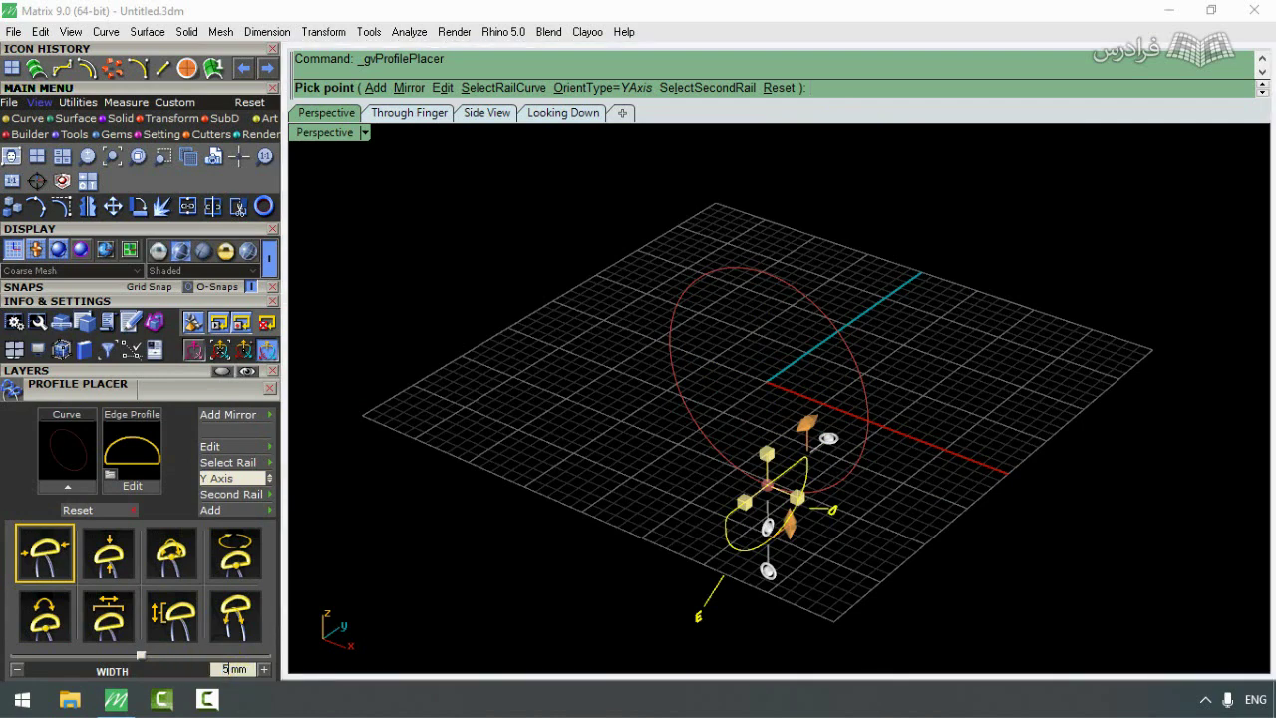
key("Return")
left_click(112, 564)
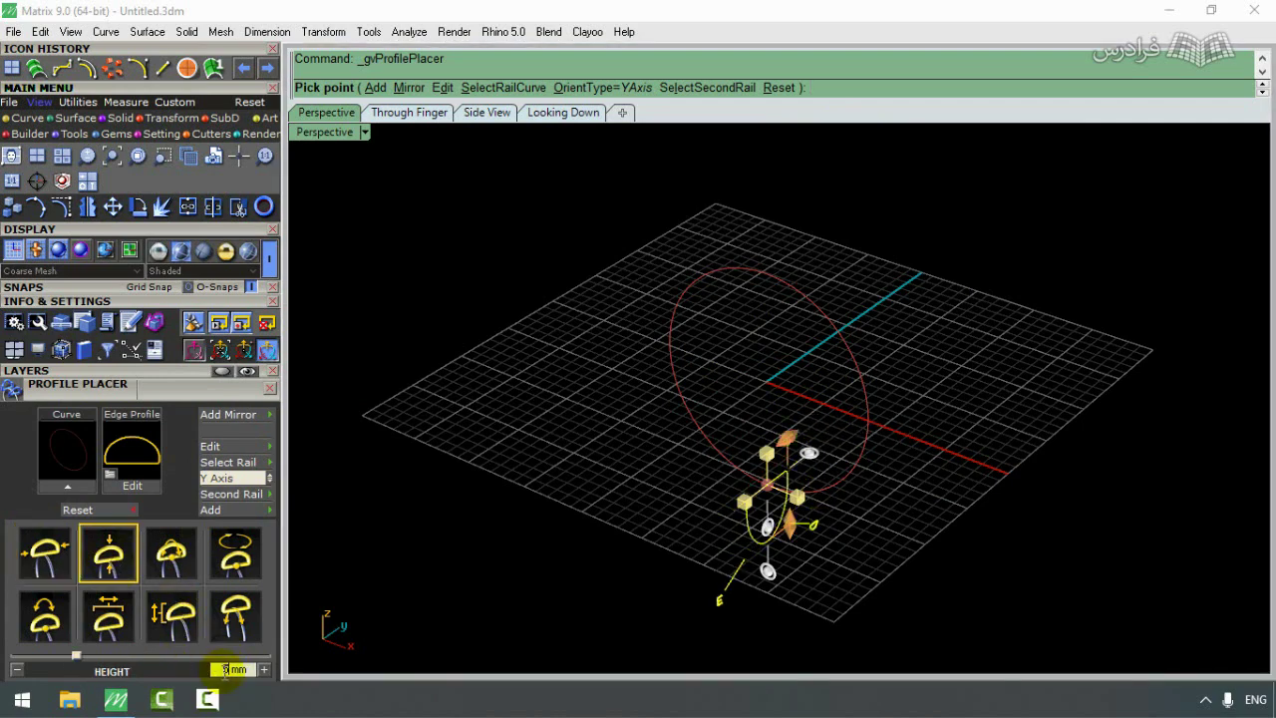
double_click(229, 668)
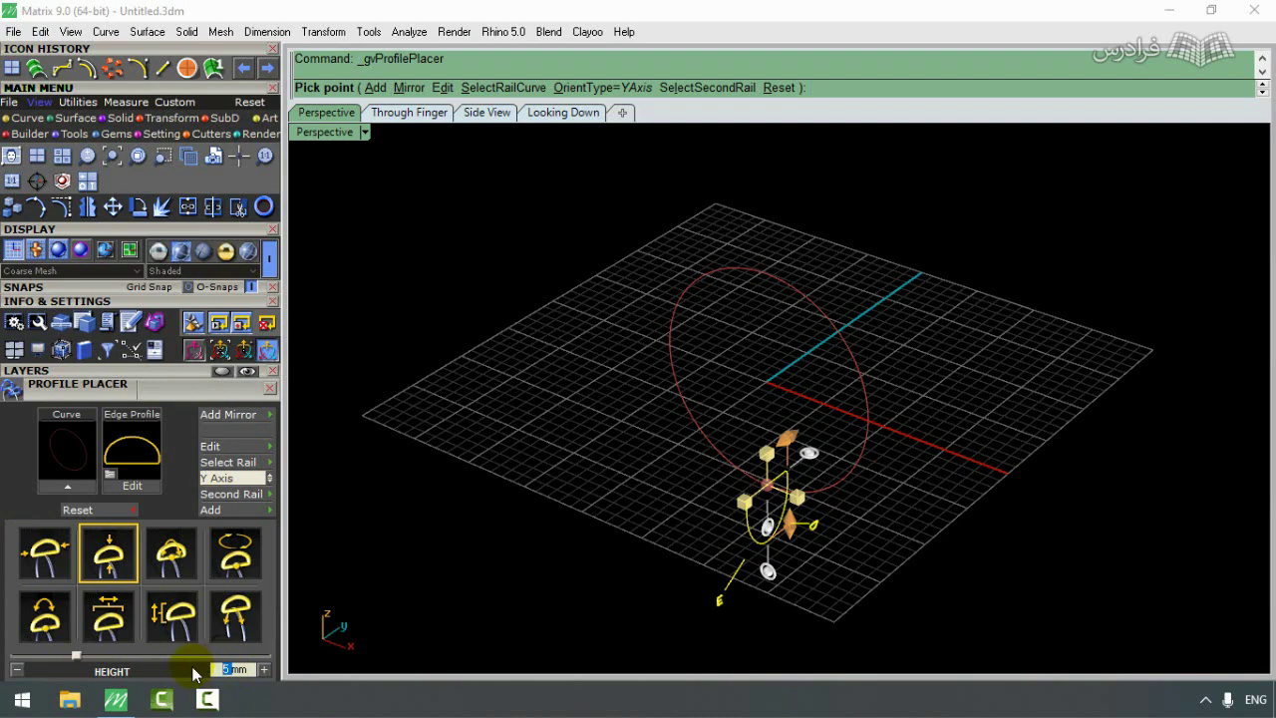
type("1.5")
key("Return")
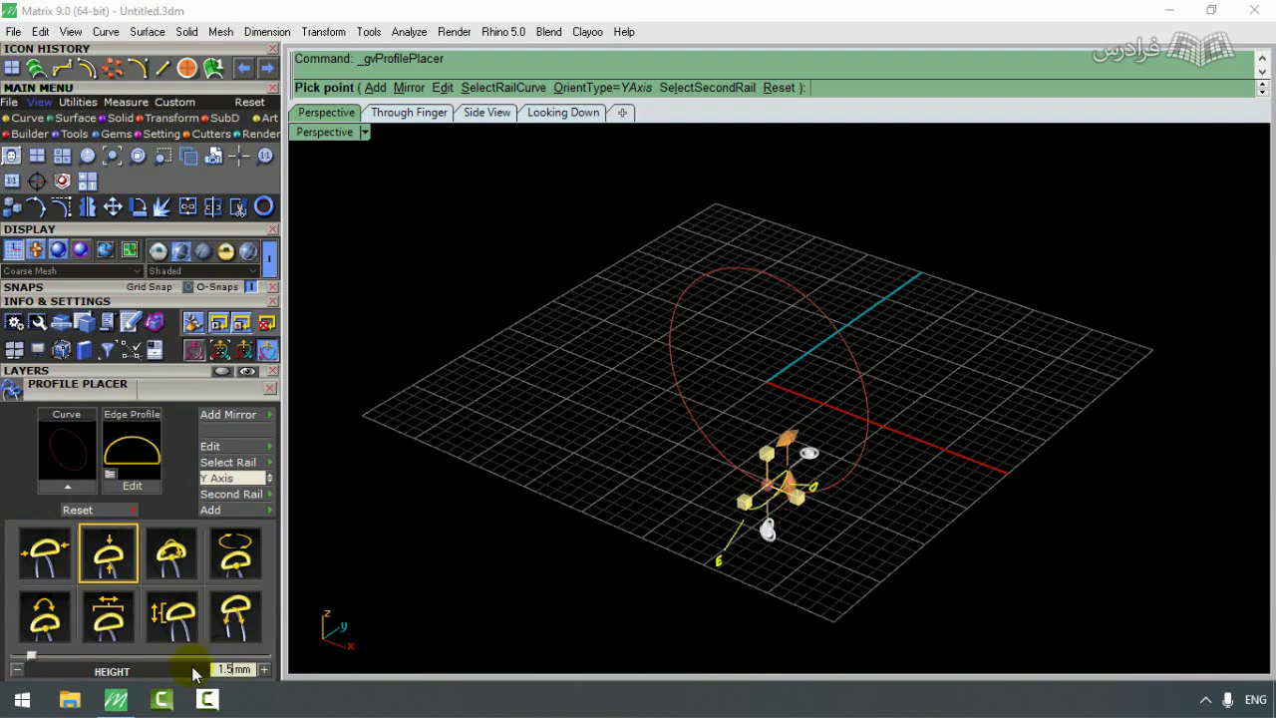
scroll(669, 598, "up", 2)
scroll(585, 457, "down", 2)
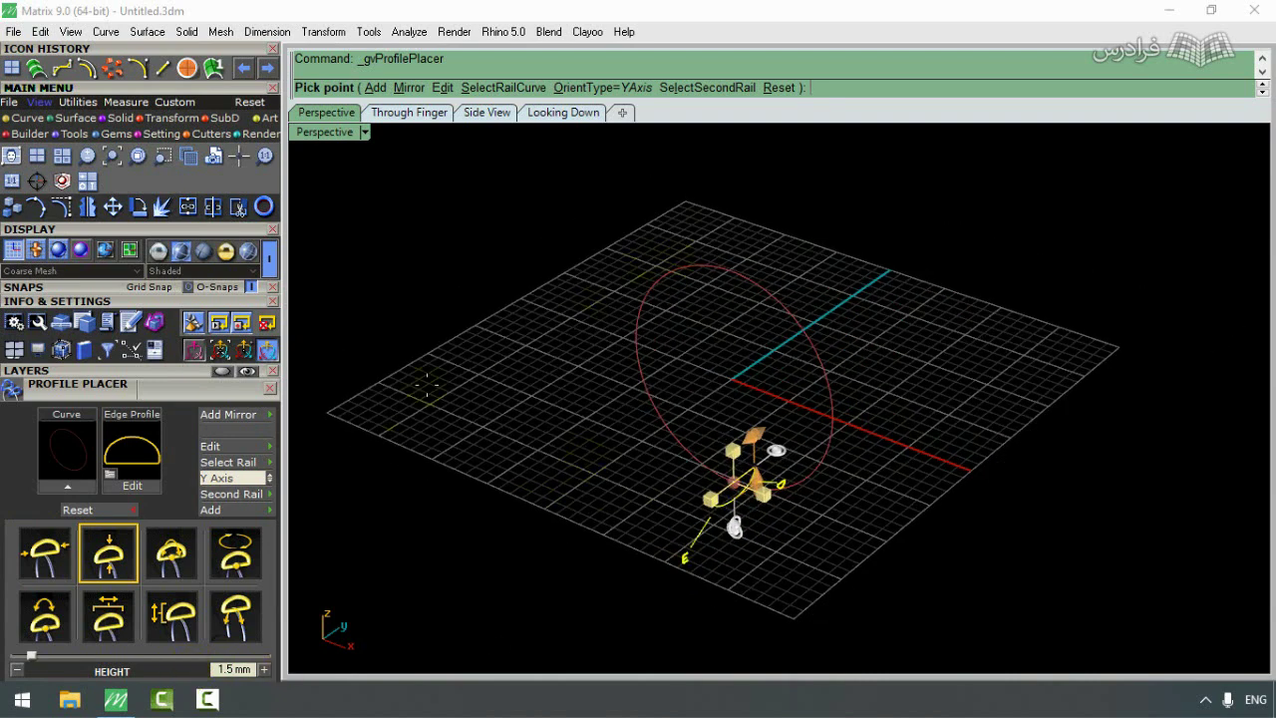
left_click(221, 510)
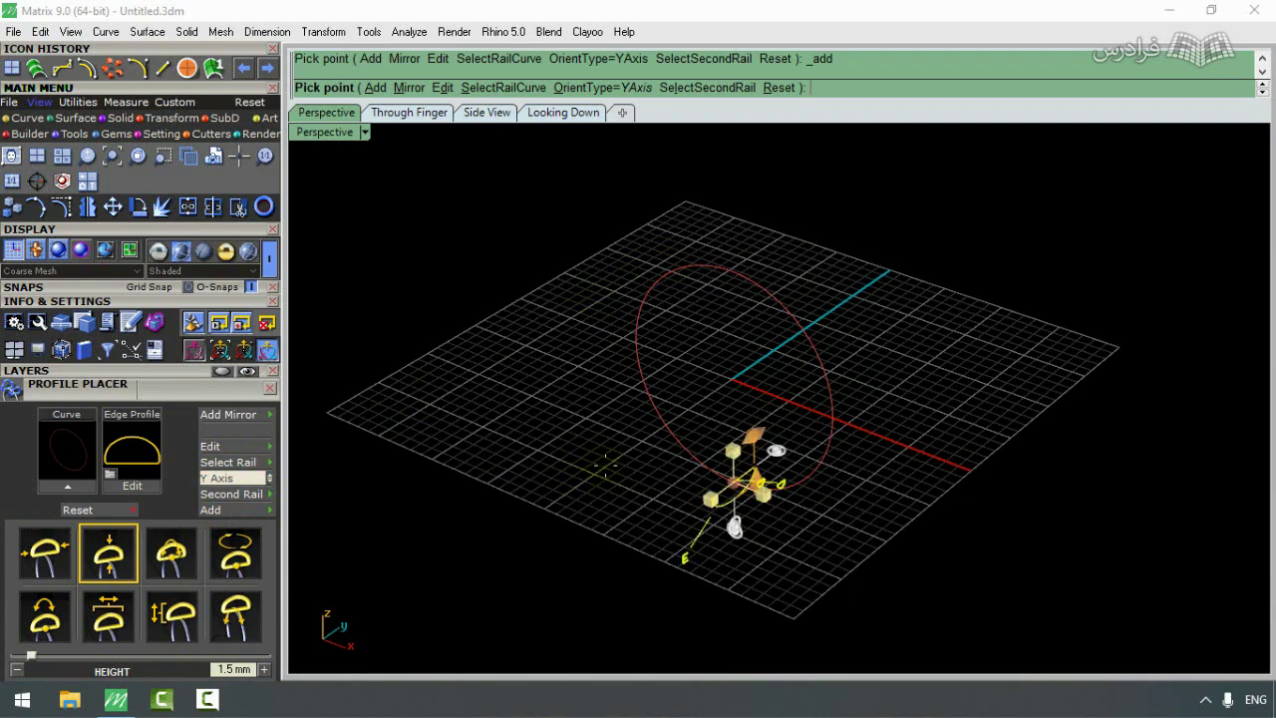
Step: Position the second profile at 42% along the ring rail
scroll(605, 465, "down", 2)
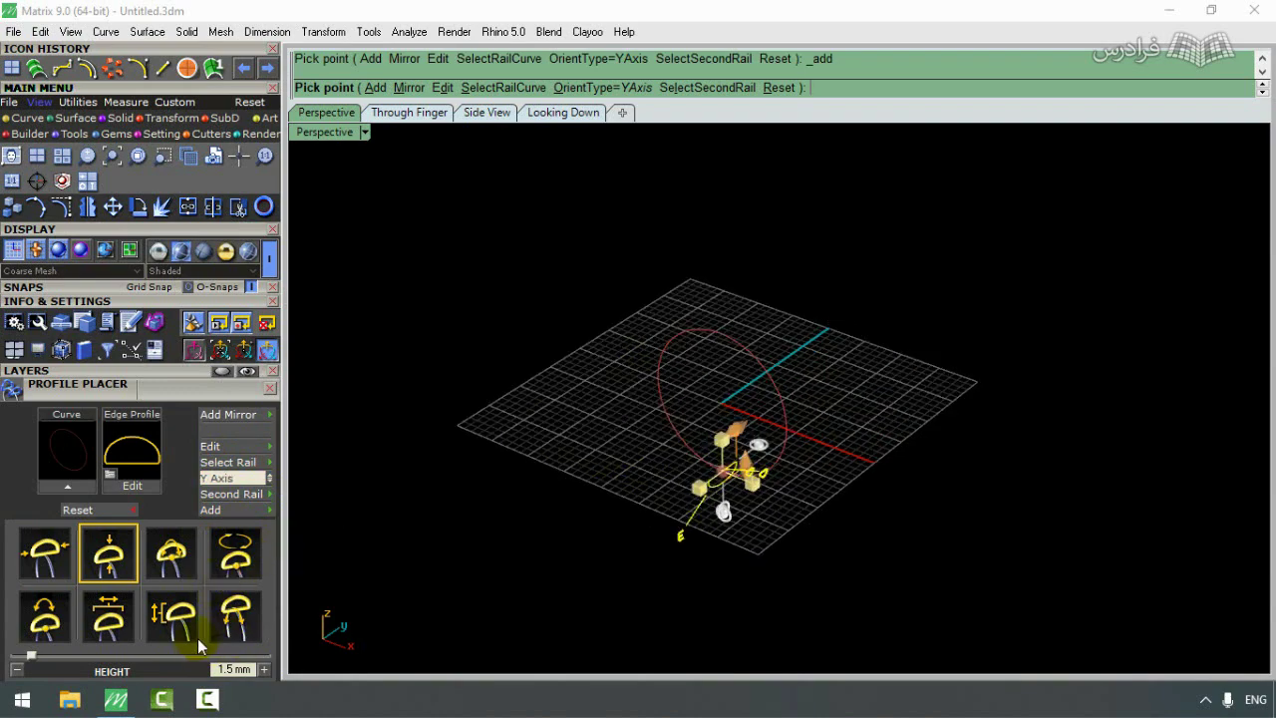
left_click(235, 613)
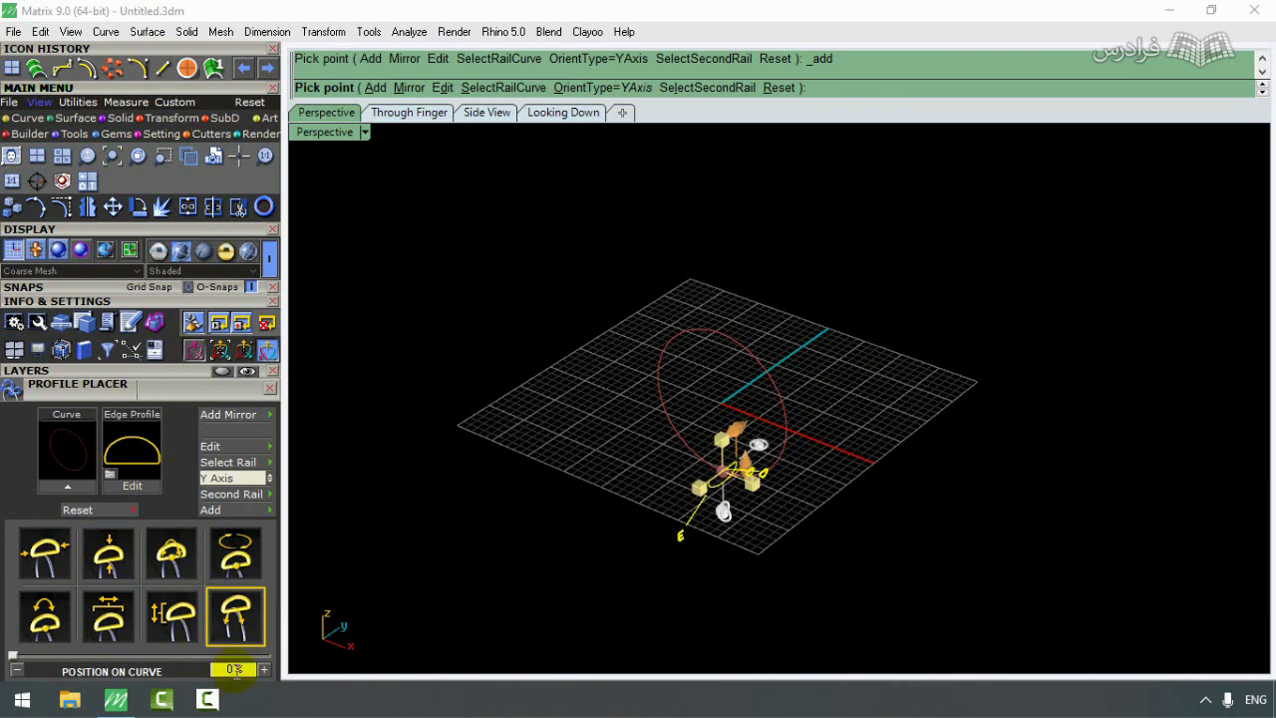
left_click(234, 669)
type("45")
key("Return")
right_click_drag(547, 460, 653, 428)
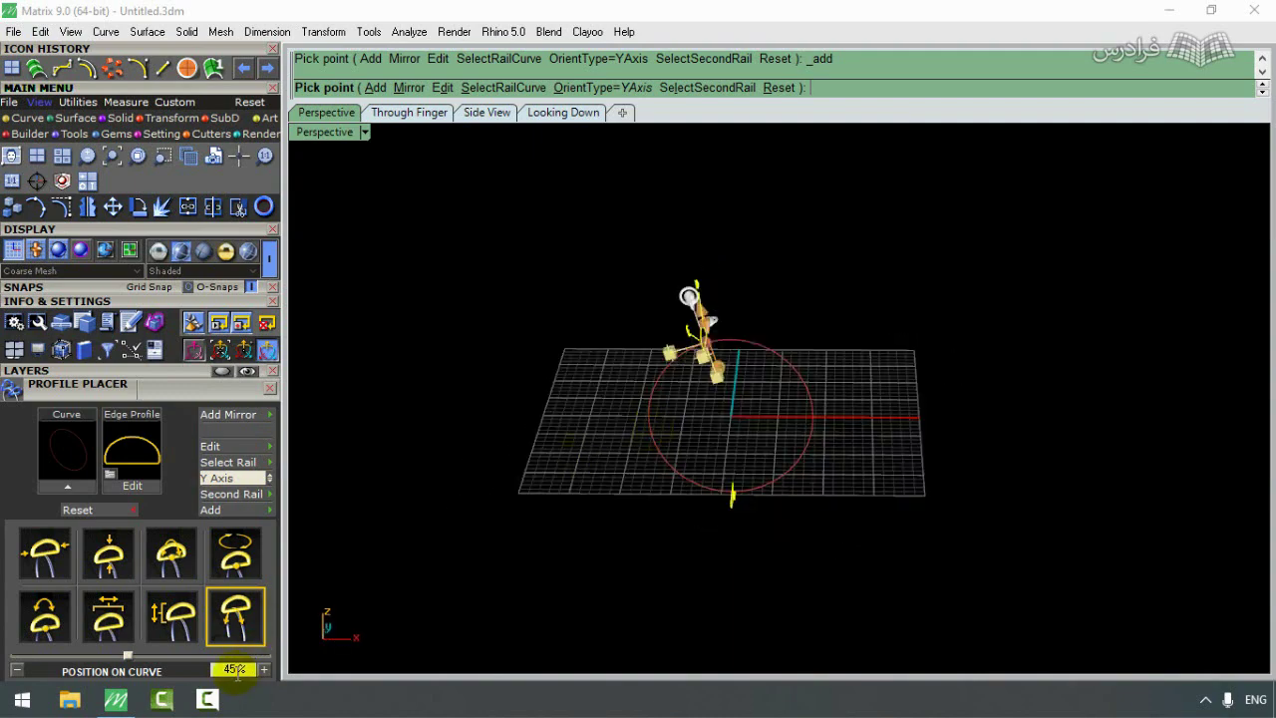
left_click(234, 669)
type("42")
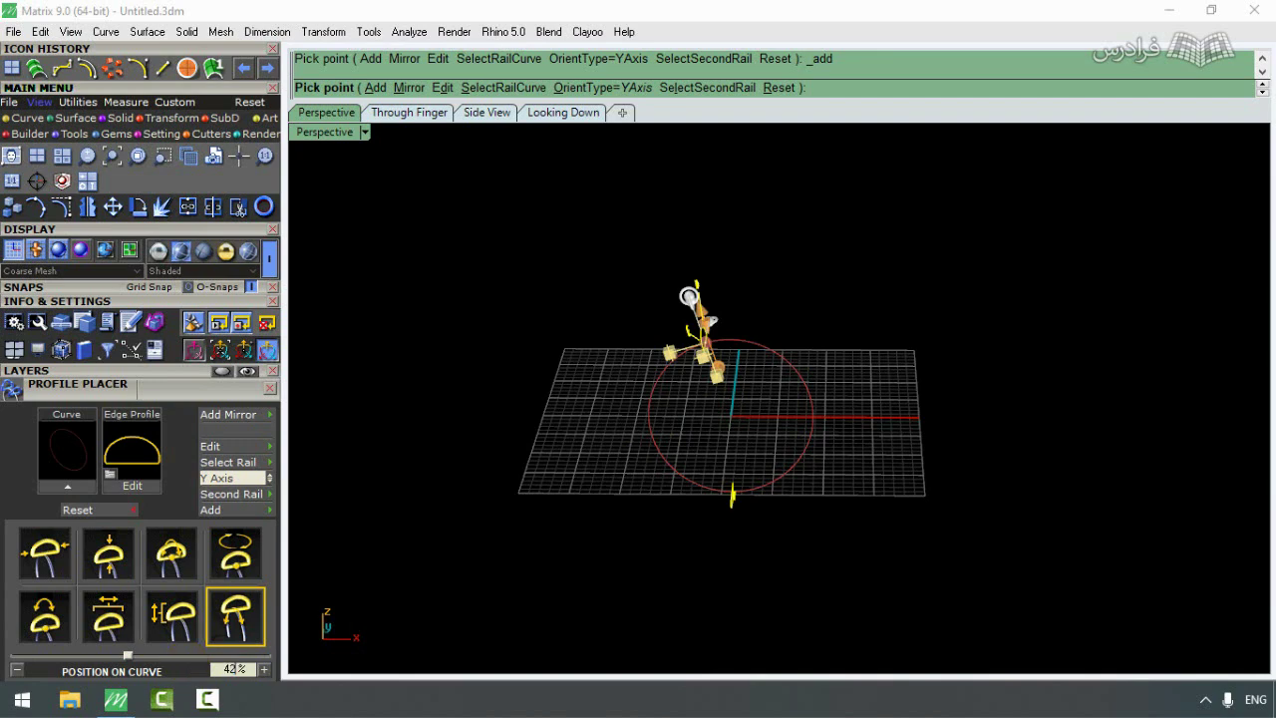
key("Return")
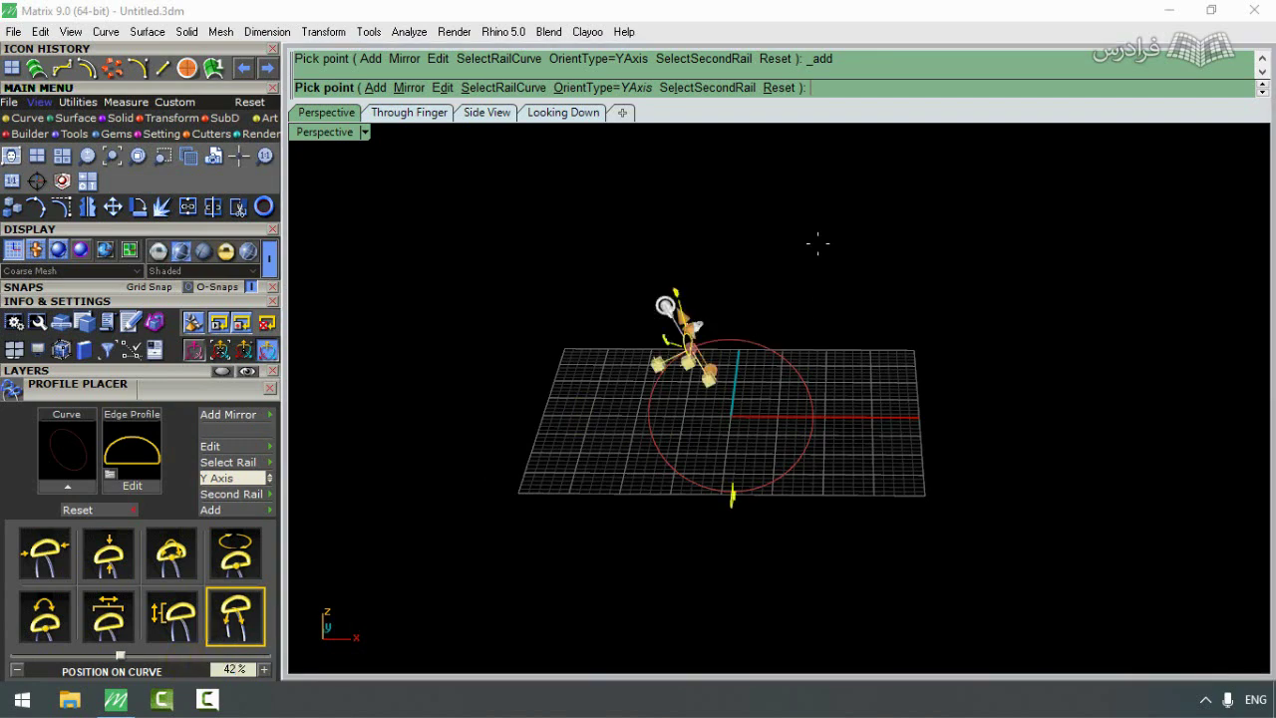
Step: Offset the second profile sideways with an X offset of about -3.59 mm and finish placing the profiles
right_click_drag(818, 245, 907, 358)
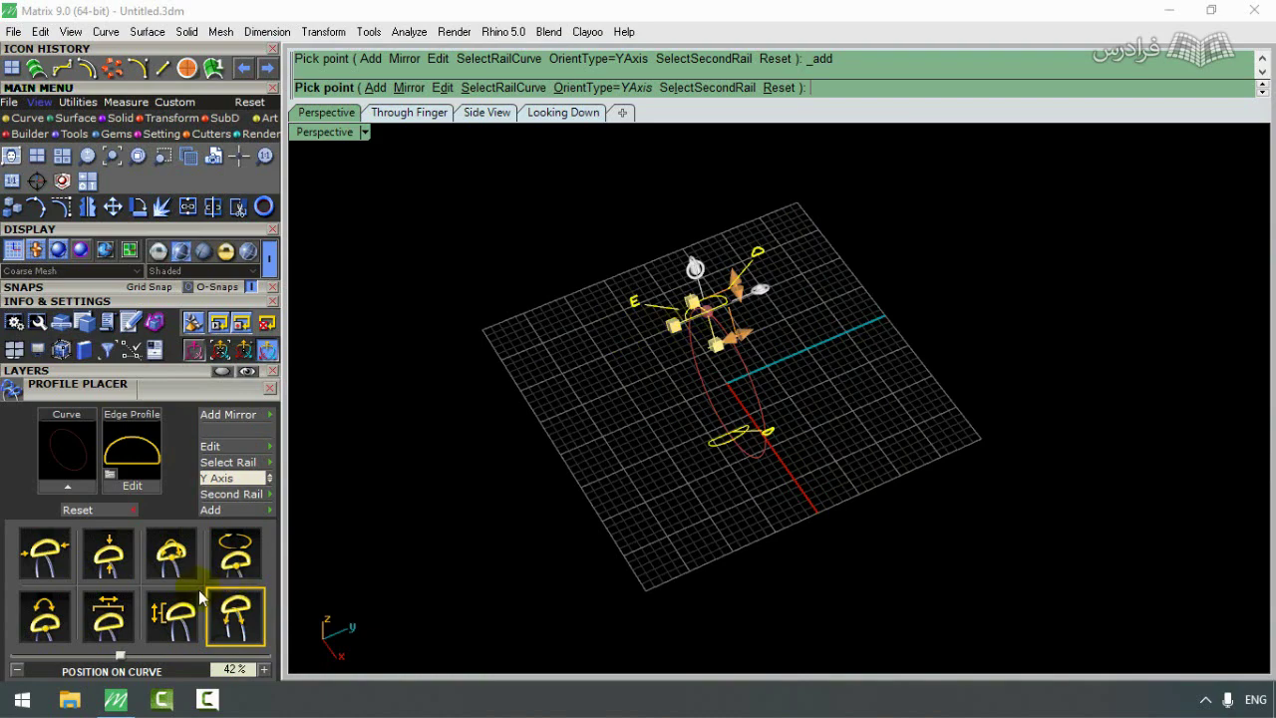
left_click(109, 626)
left_click_drag(142, 661, 117, 655)
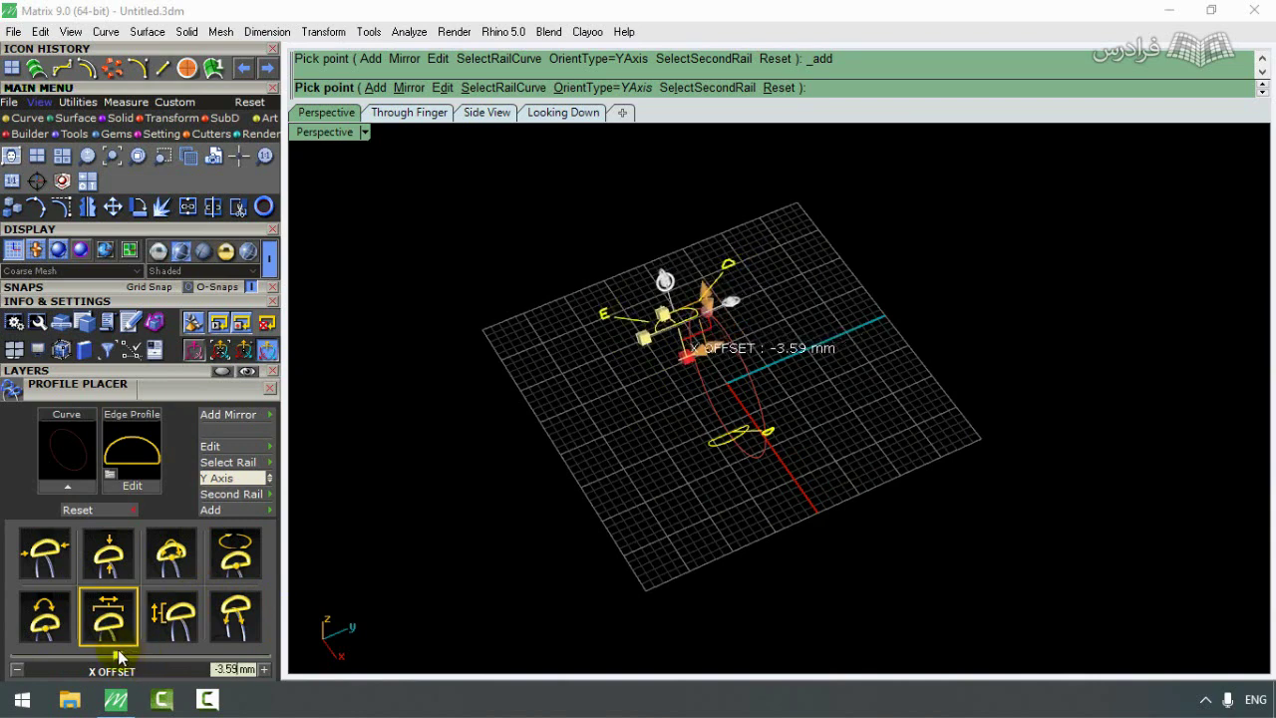
right_click(519, 431)
right_click_drag(555, 422, 661, 384)
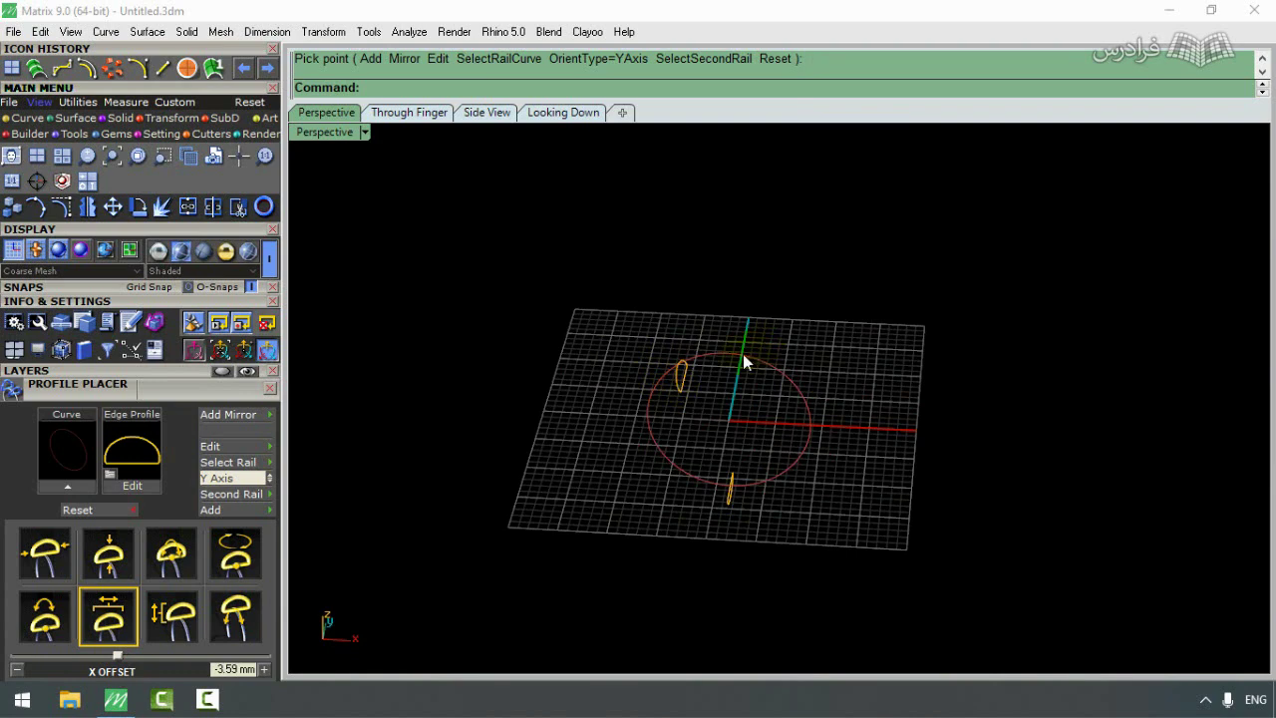
mouse_move(743, 353)
right_mouse_down()
mouse_move(763, 418)
mouse_move(760, 371)
right_mouse_up()
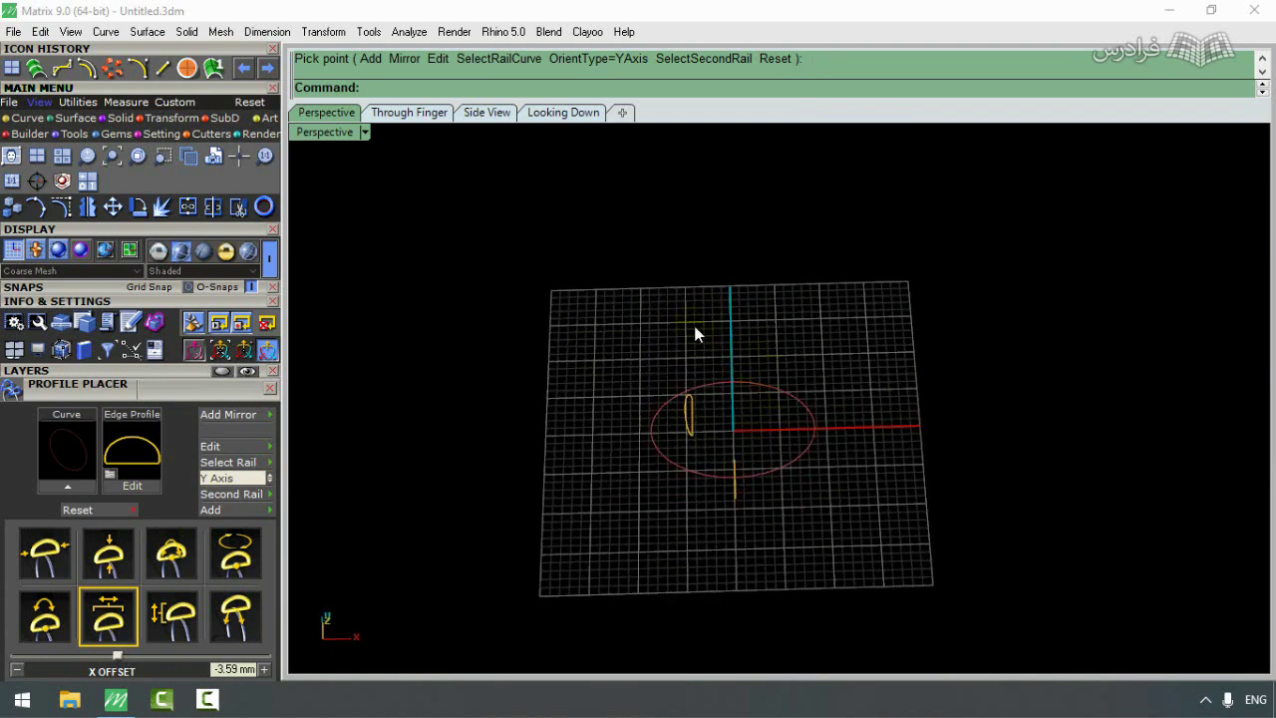
Step: Try a copy of the offset profile rotated half a turn about 0,0,0 in the Looking Down view, and delete the copy
double_click(334, 133)
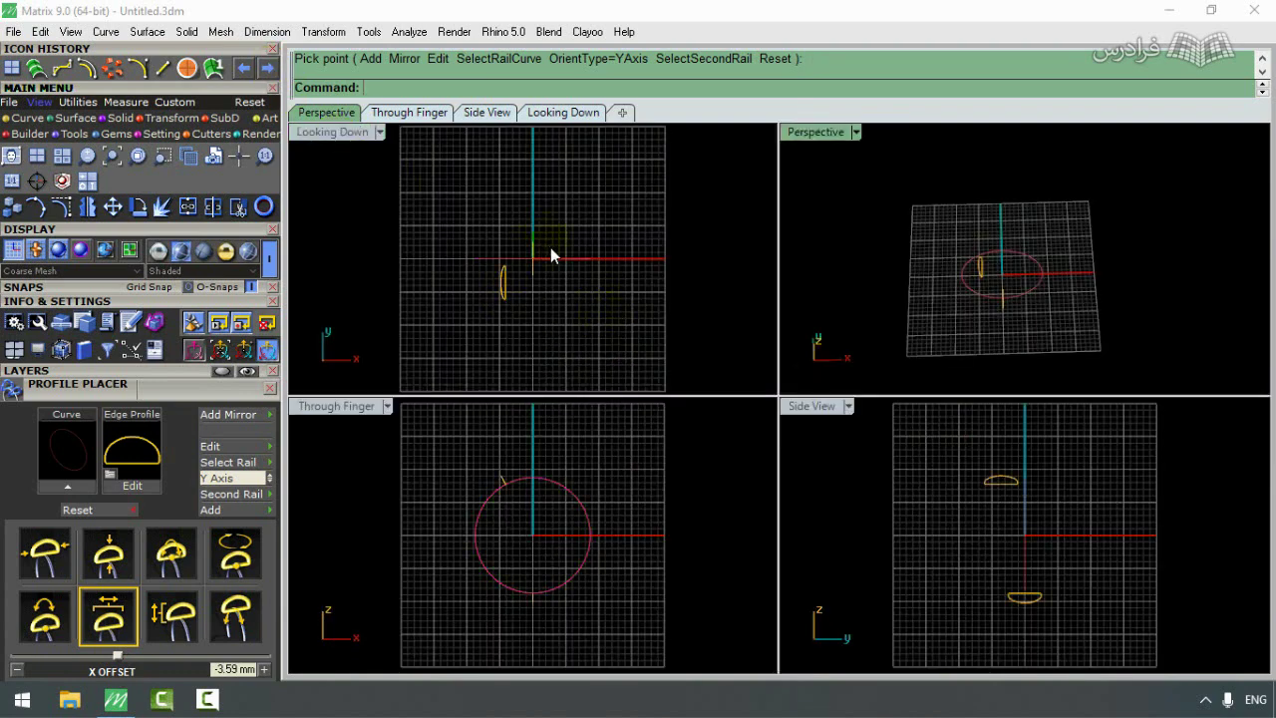
scroll(550, 256, "up", 2)
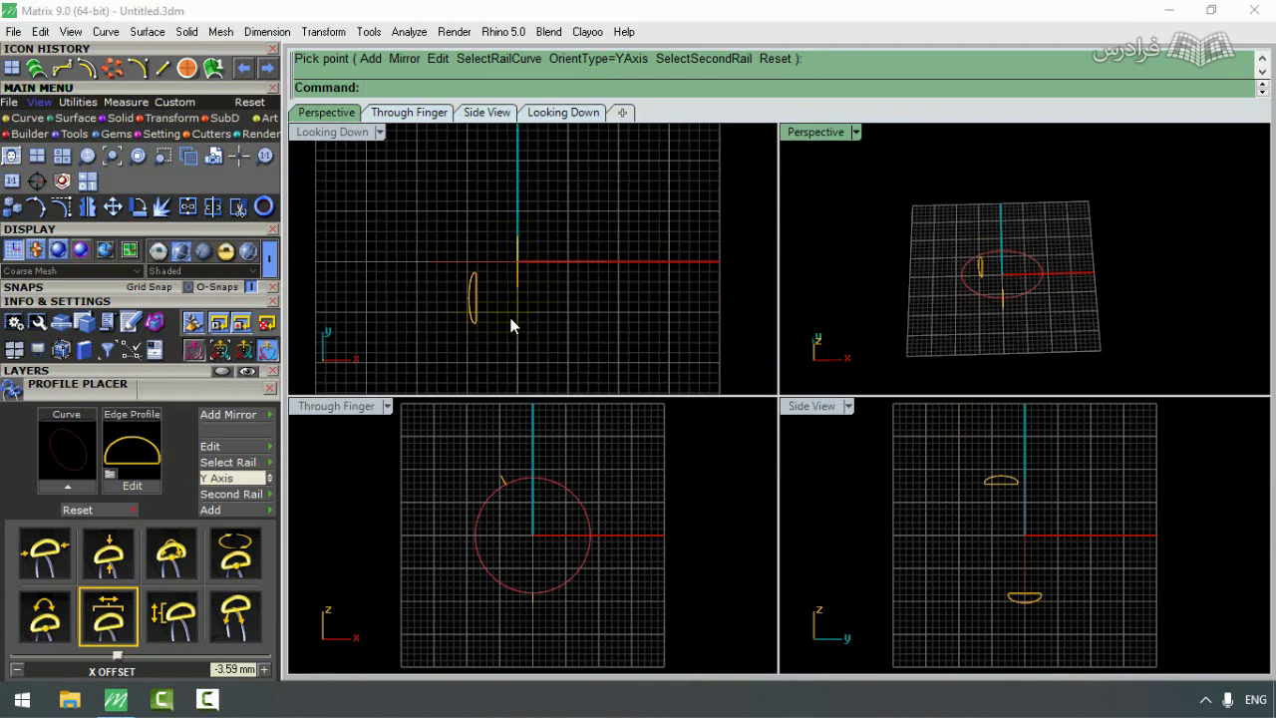
left_click(477, 314)
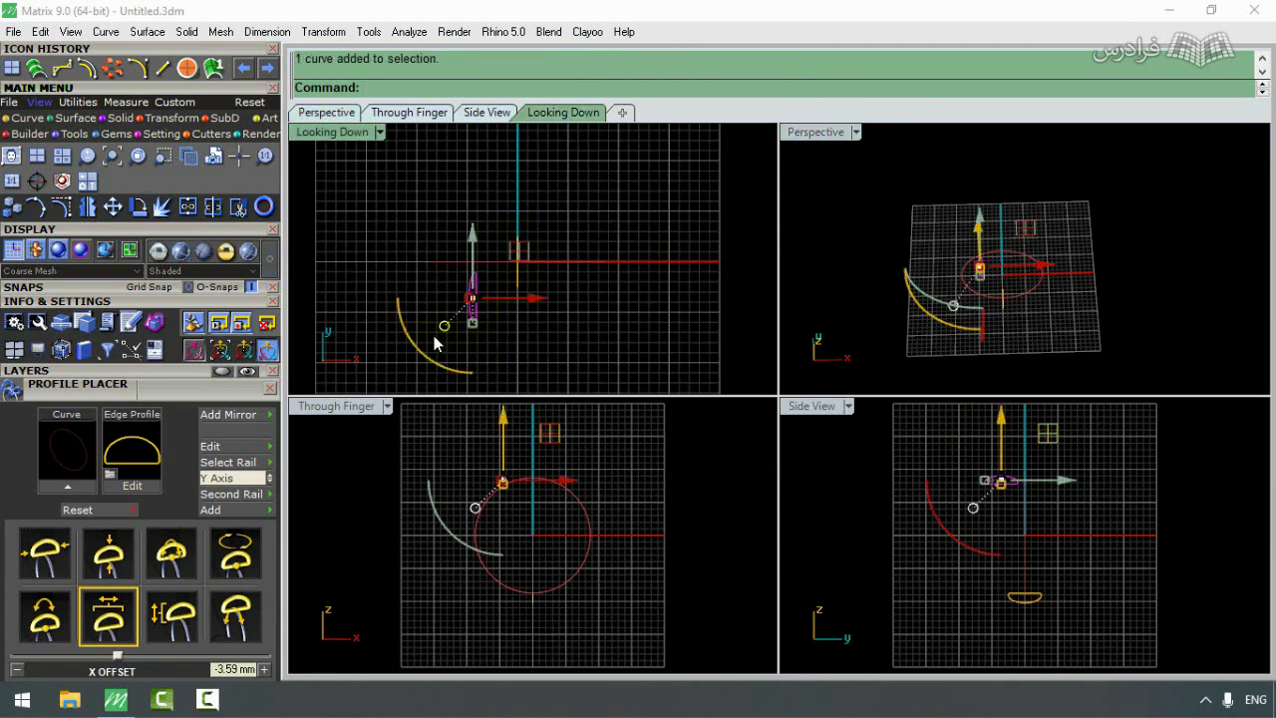
left_click(138, 205)
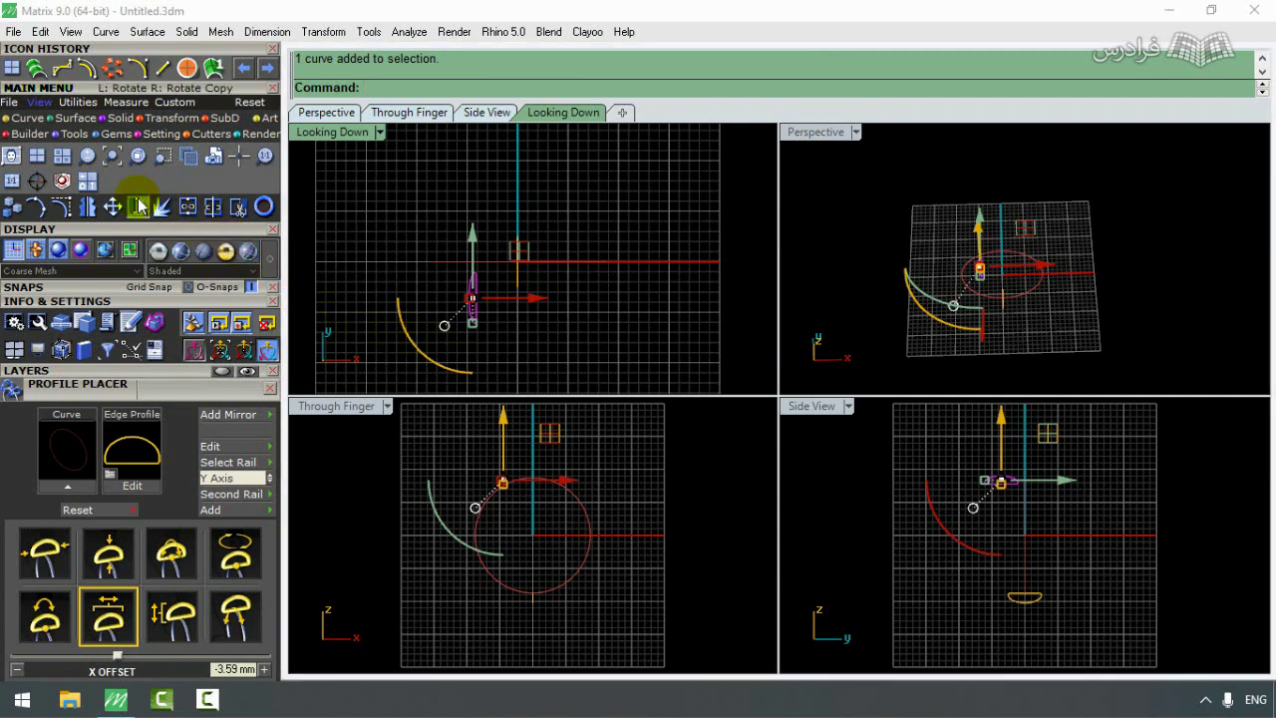
left_click(438, 88)
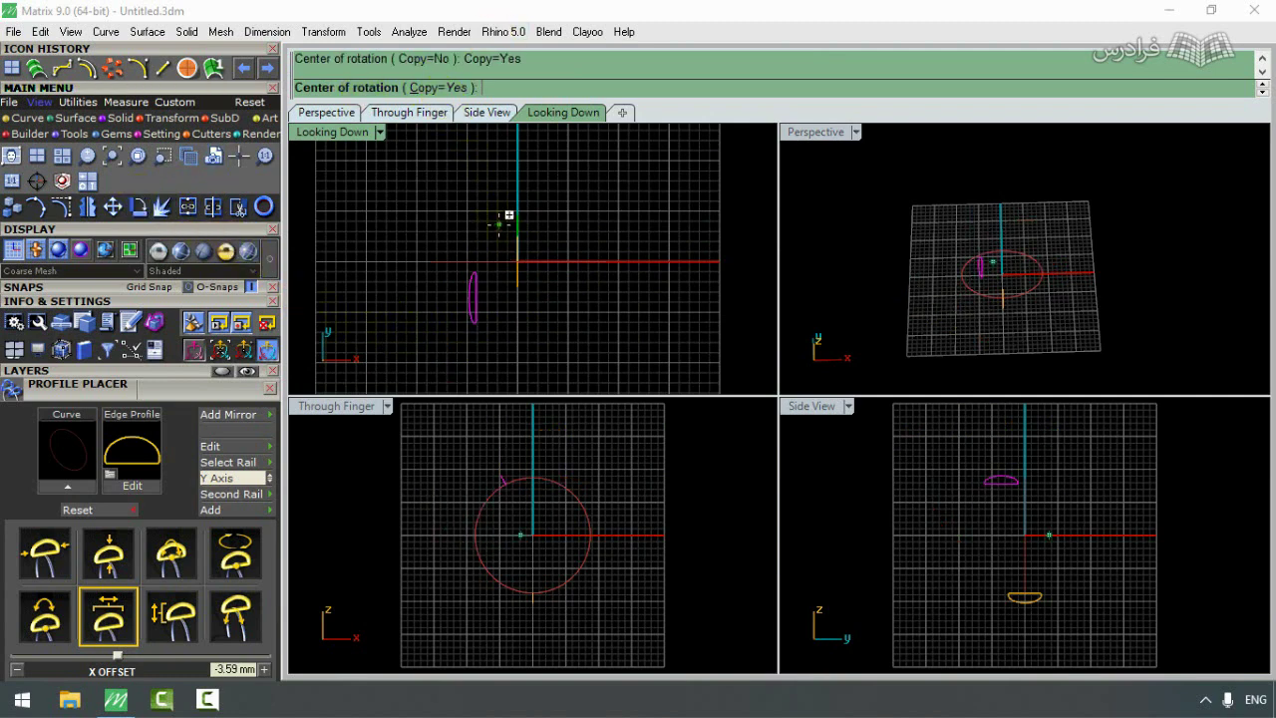
type("0,0,0")
key("Return")
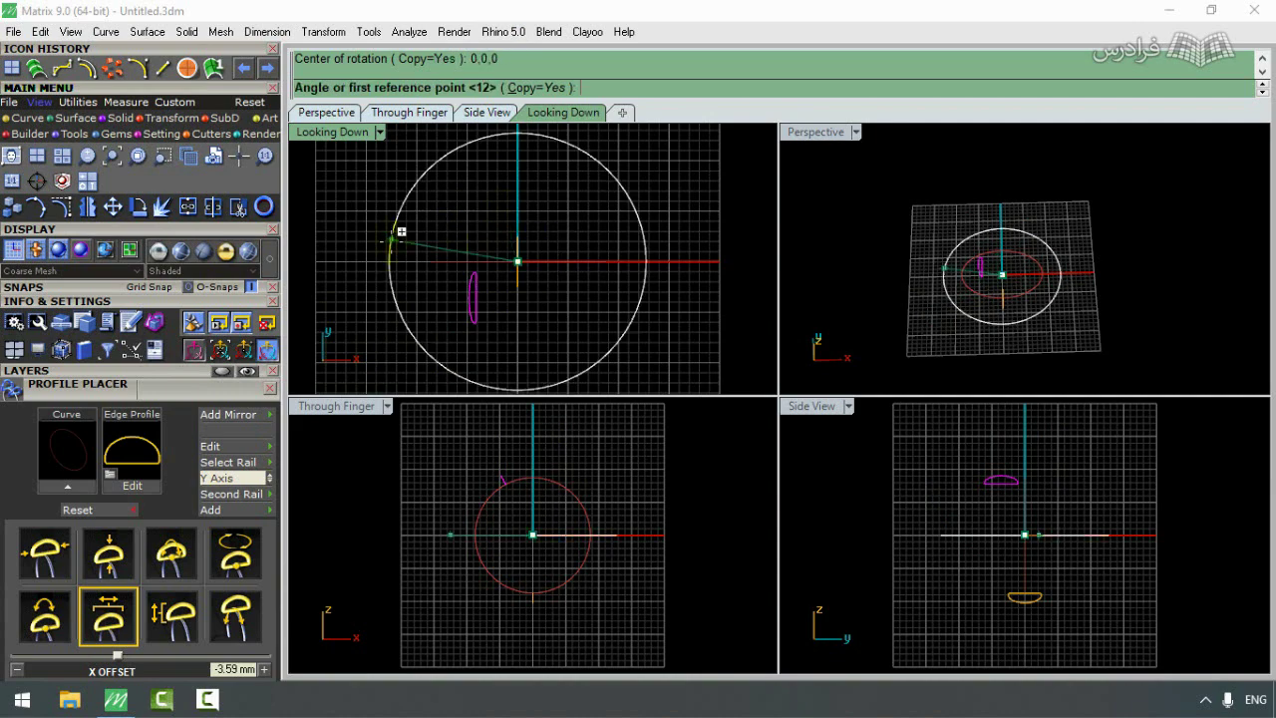
left_click(386, 249)
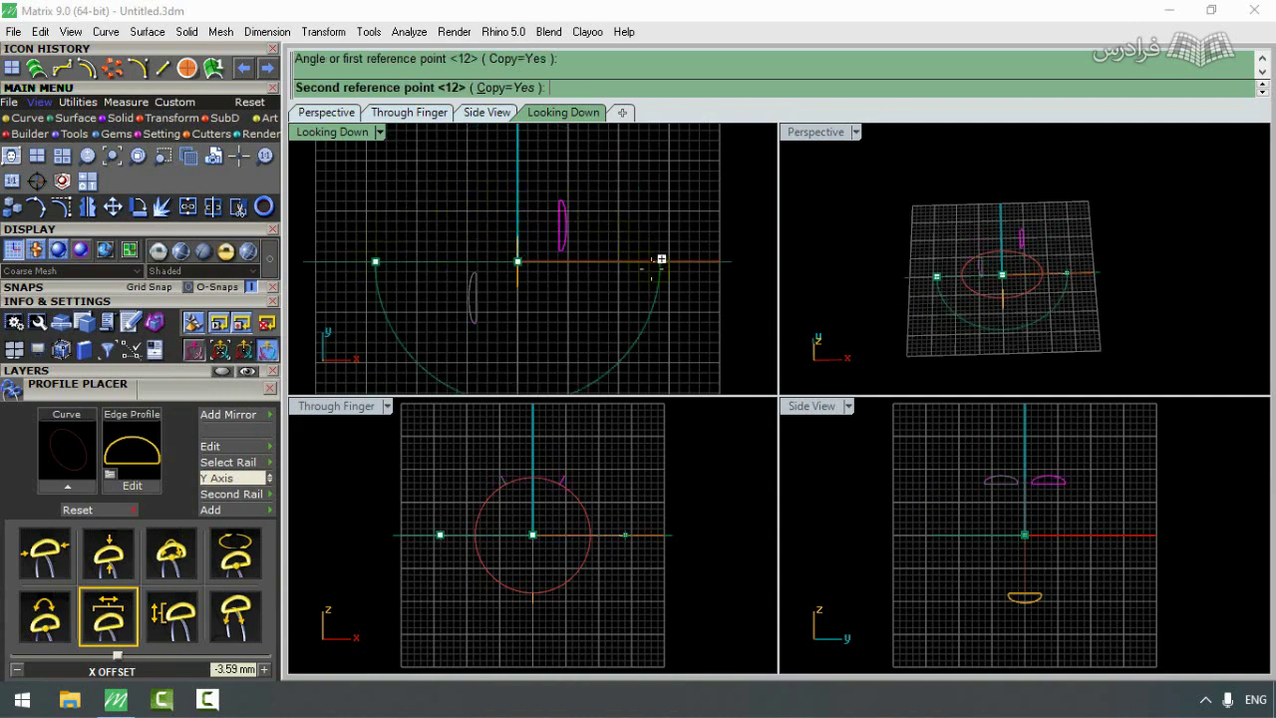
left_click(692, 264)
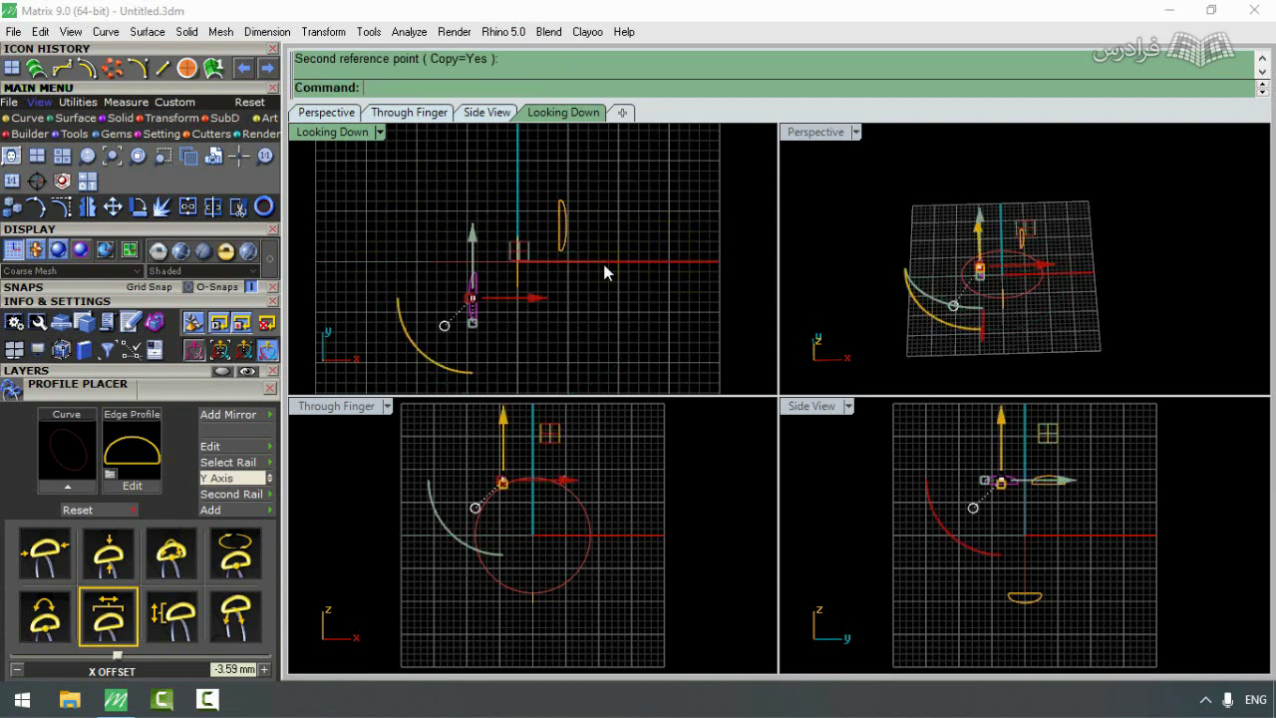
left_click(569, 237)
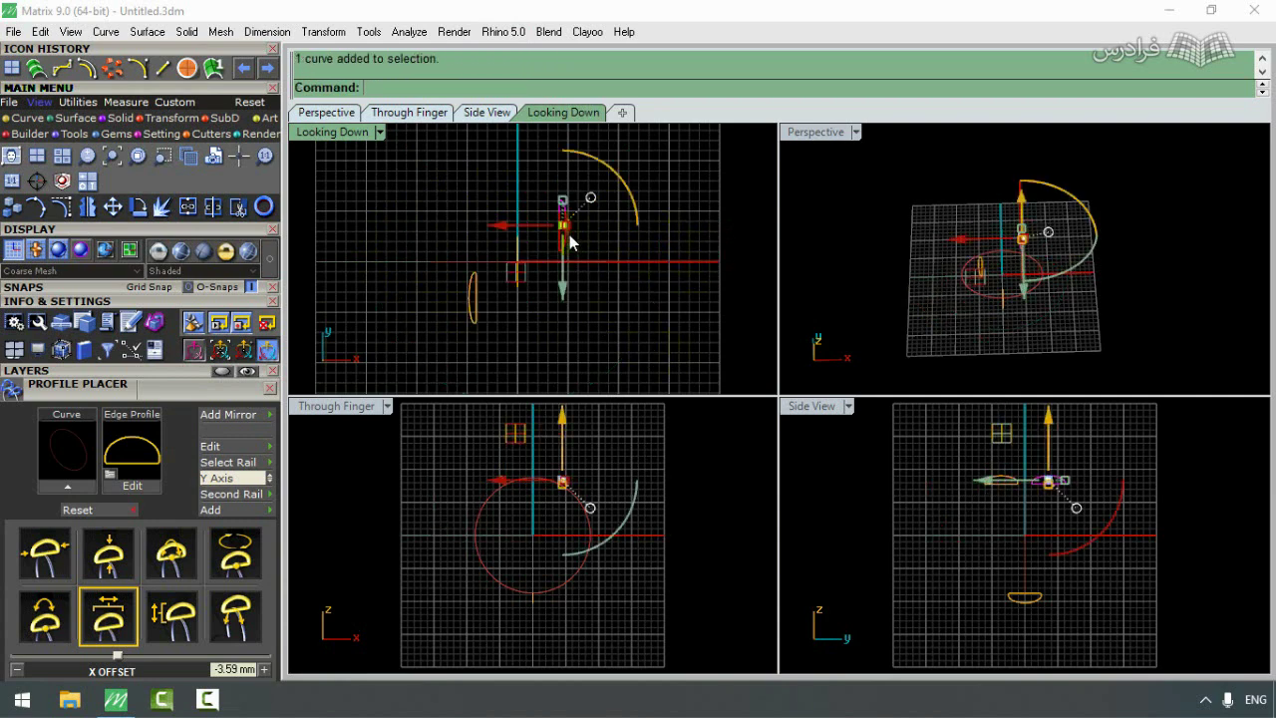
key("Delete")
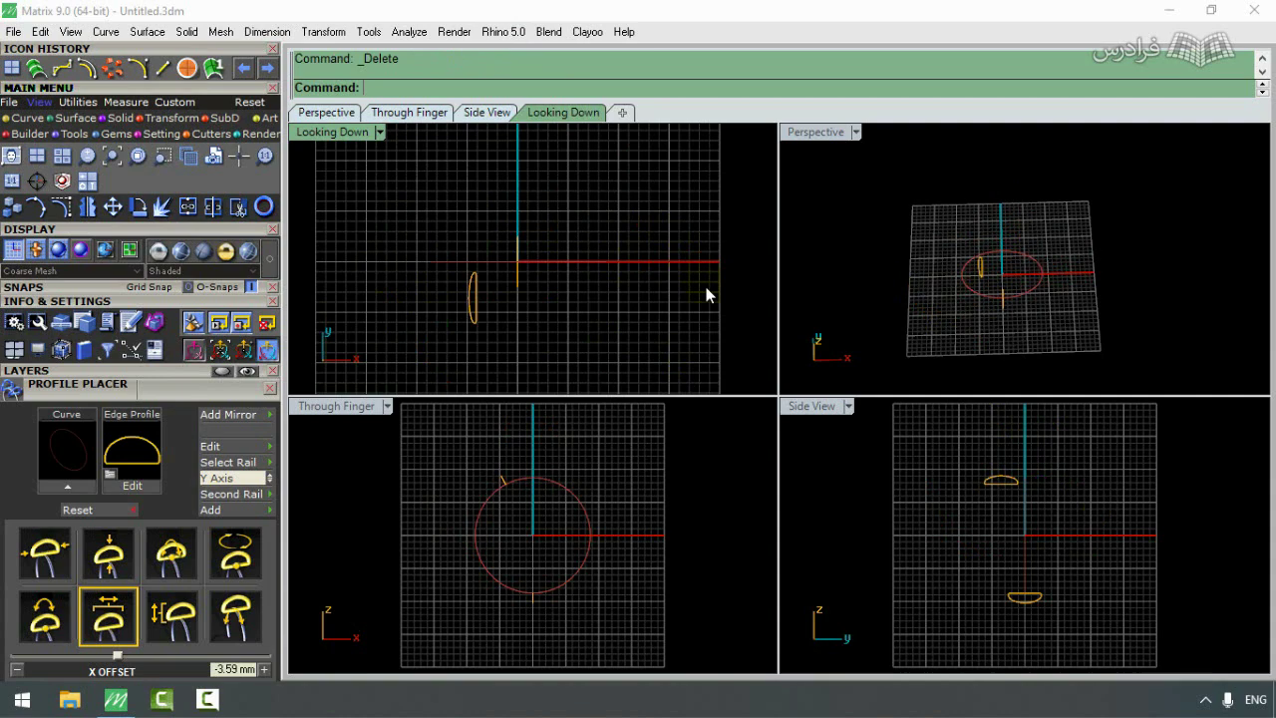
Step: Mirror a copy of the offset profile across the X axis through the origin in the Looking Down view
left_click(474, 304)
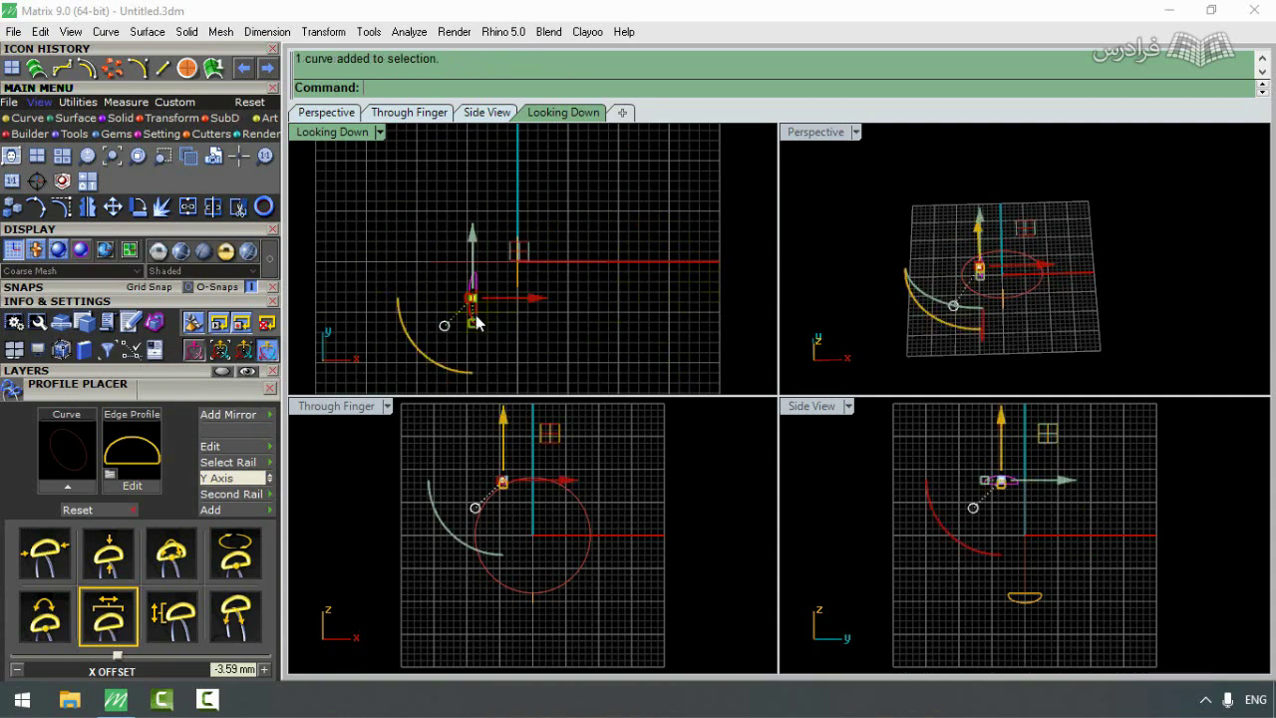
left_click(88, 206)
type("0")
key("Return")
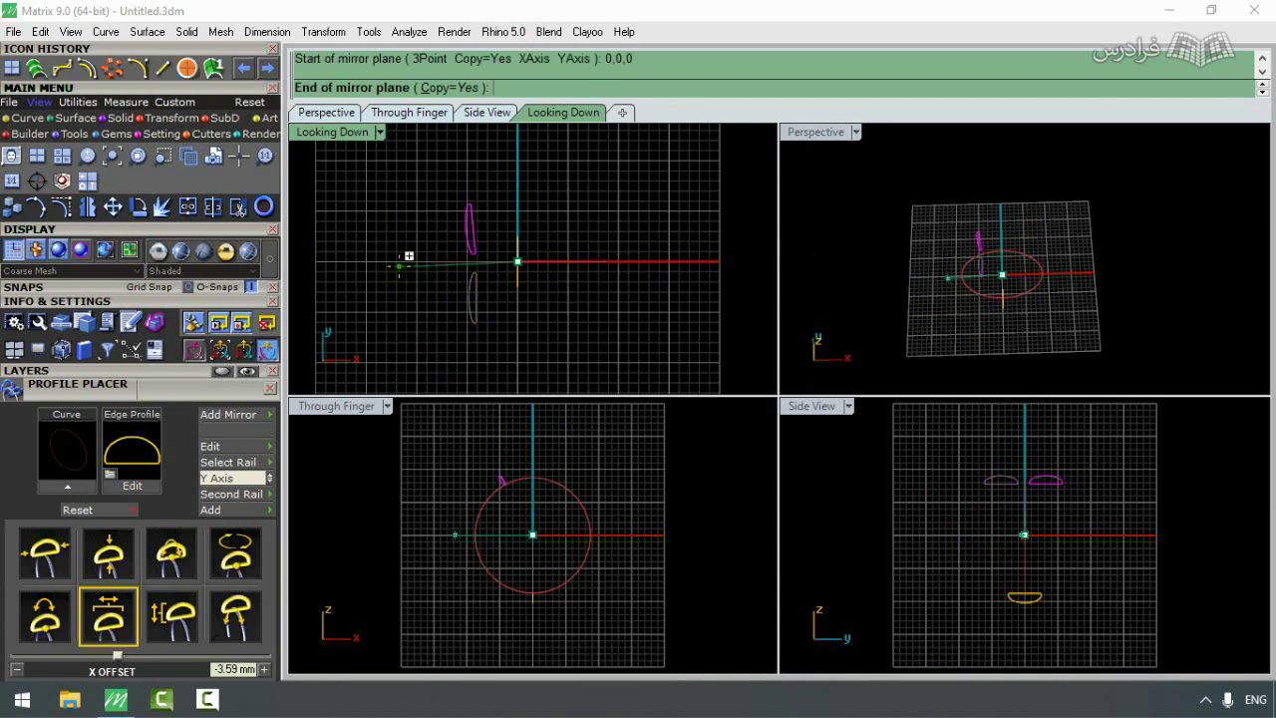
left_click(630, 262)
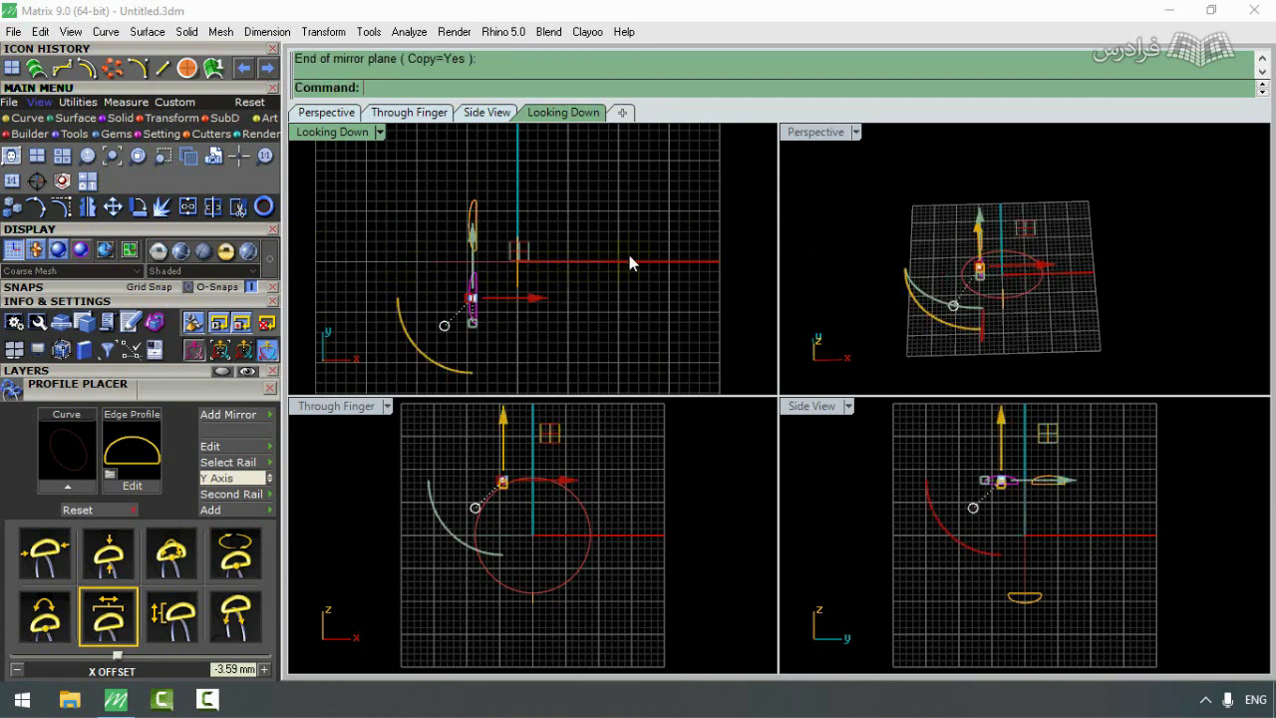
Step: Mirror the new profile copy across the Y axis through the origin and delete the intermediate copy
left_click(475, 215)
key("Return")
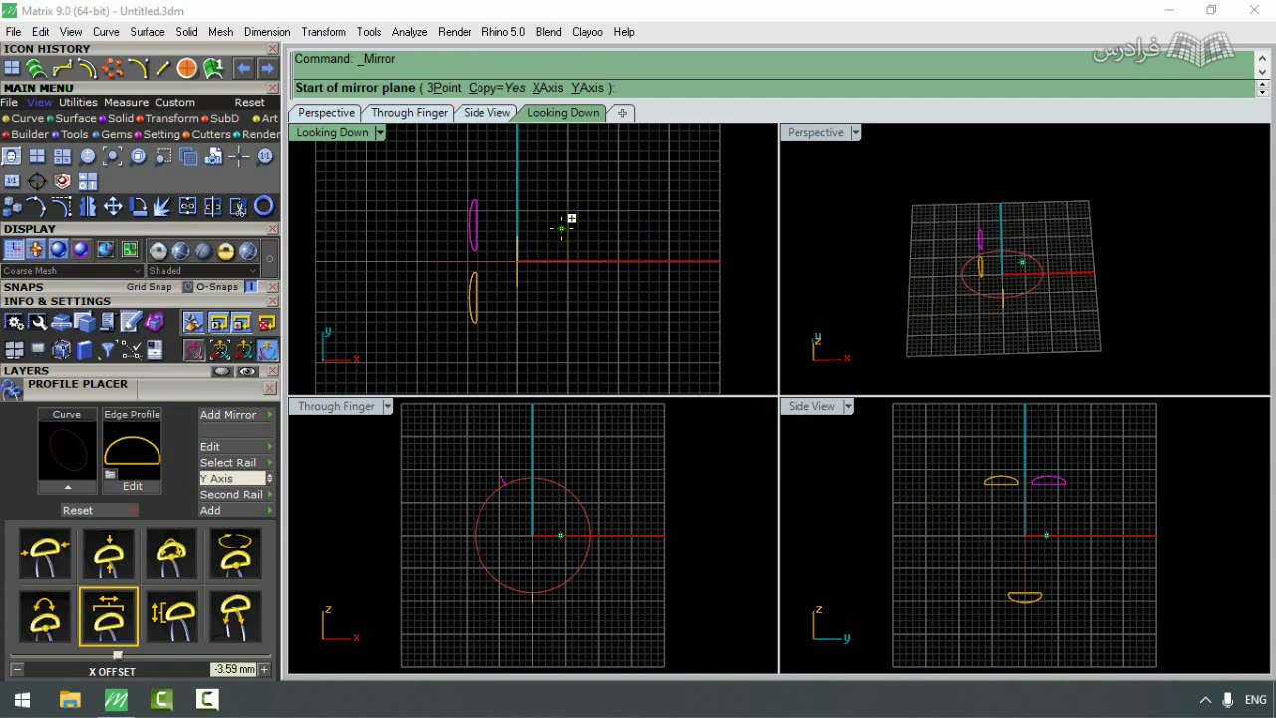
type("0")
key("Return")
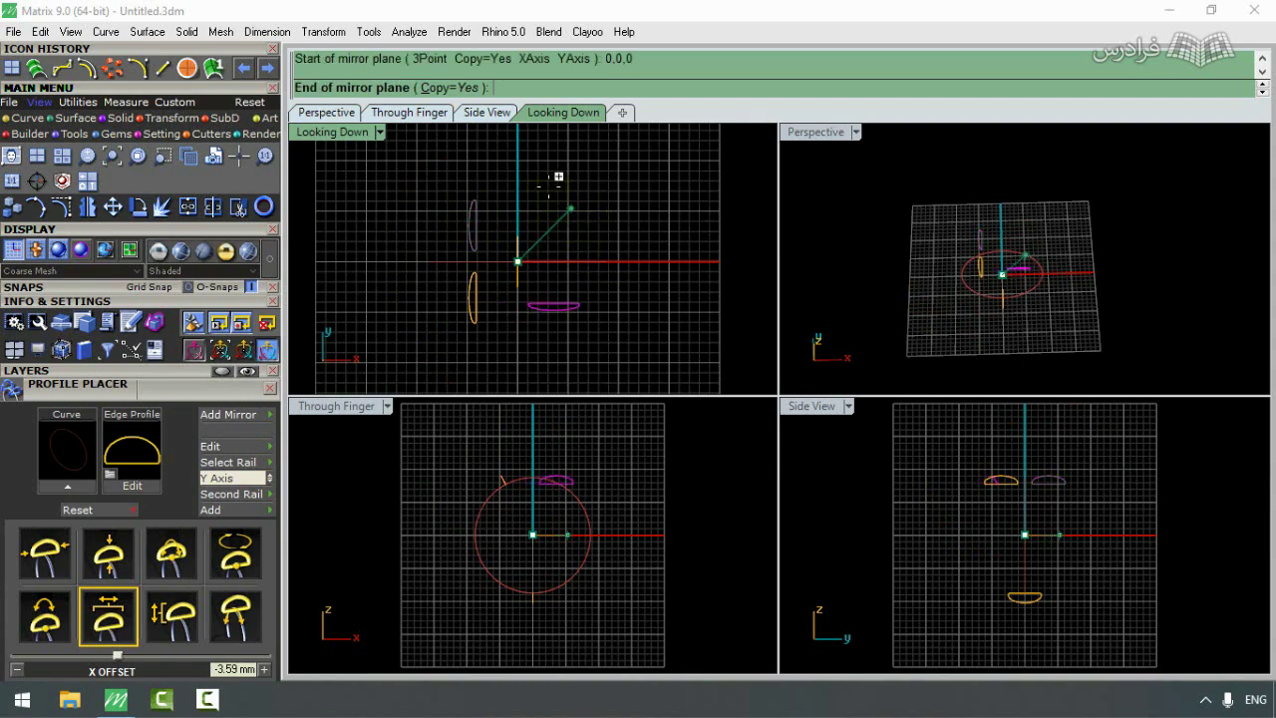
left_click(521, 187)
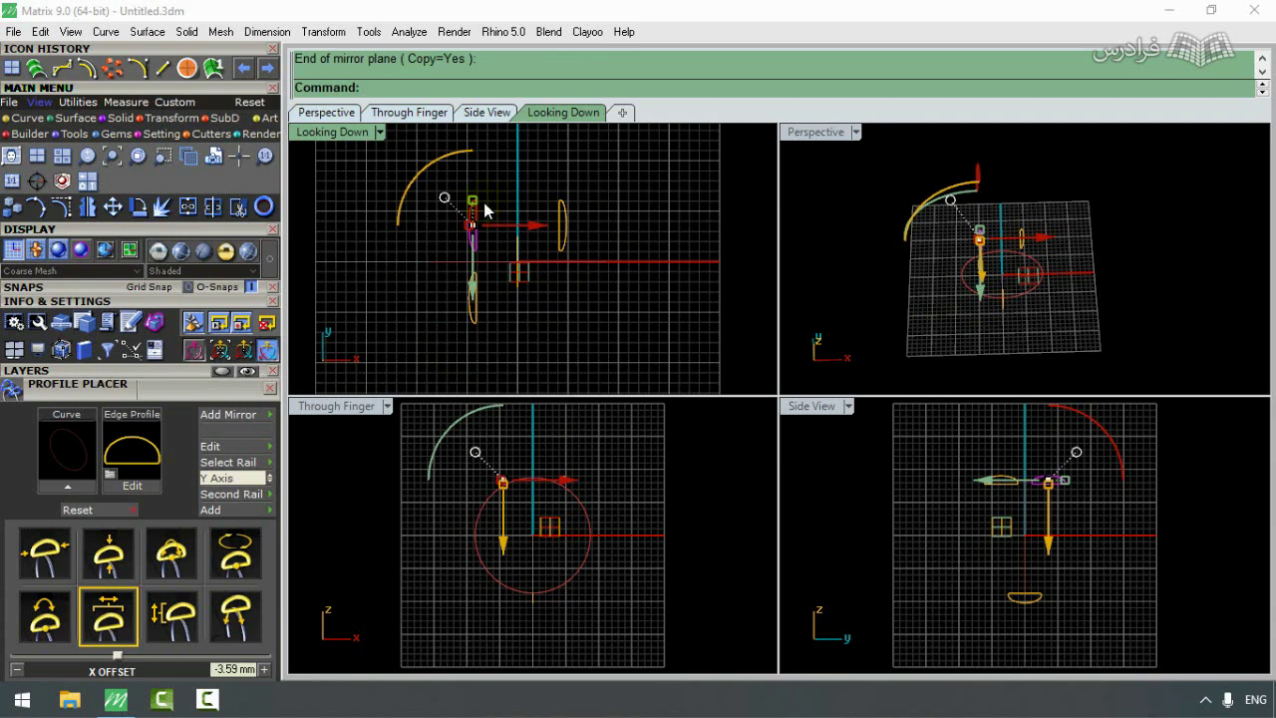
key("Delete")
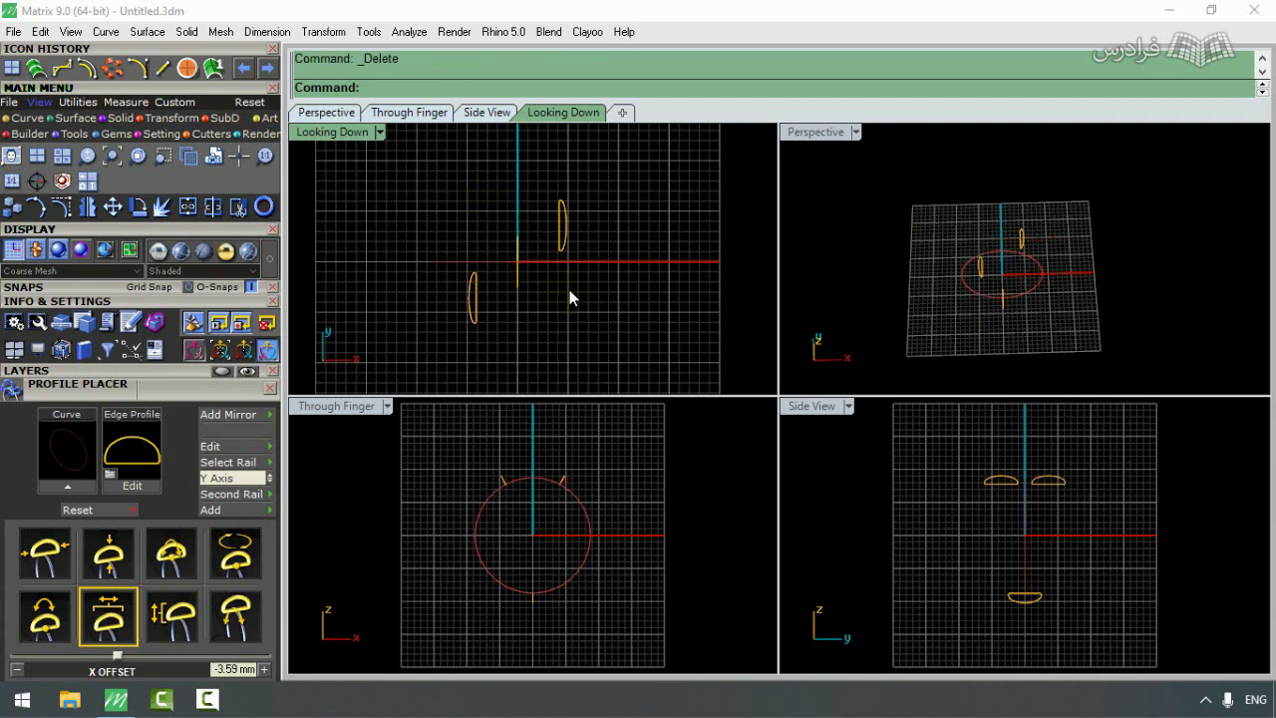
Step: Replace the mirrored profile with a 2-item, 360° polar array of the original offset profile about 0,0,0 in the Looking Down view
left_click(564, 221)
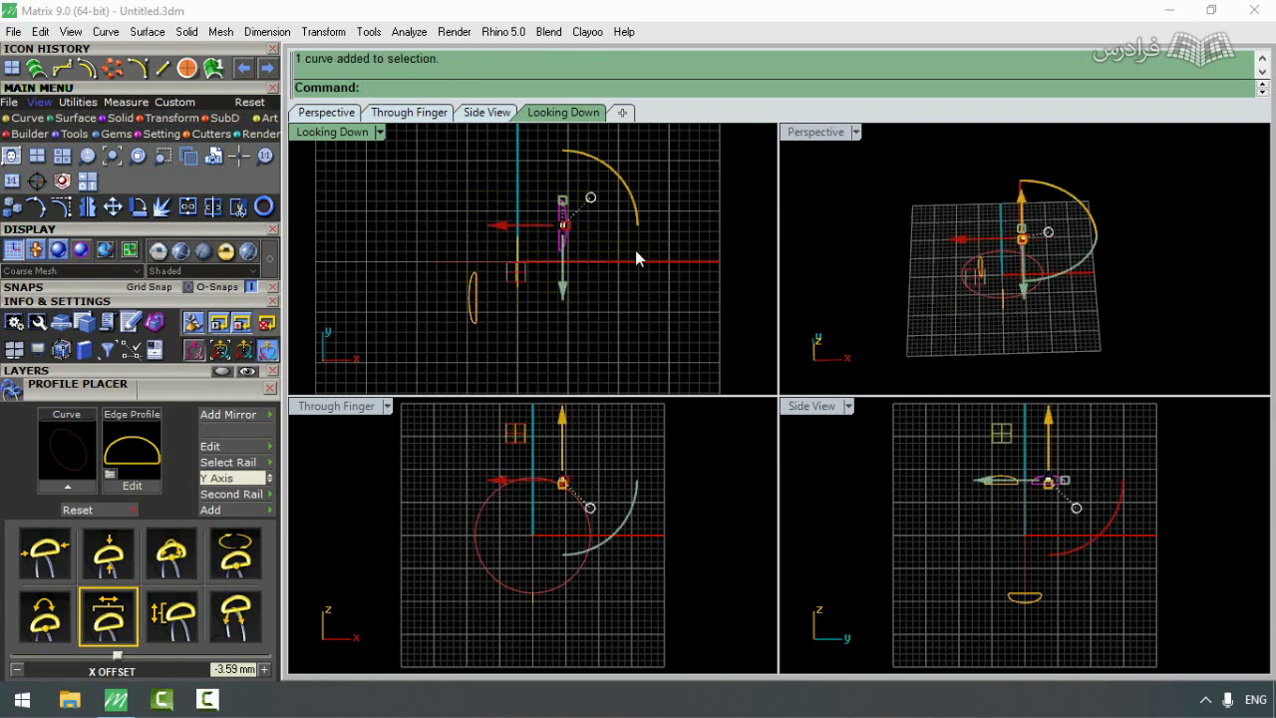
key("Delete")
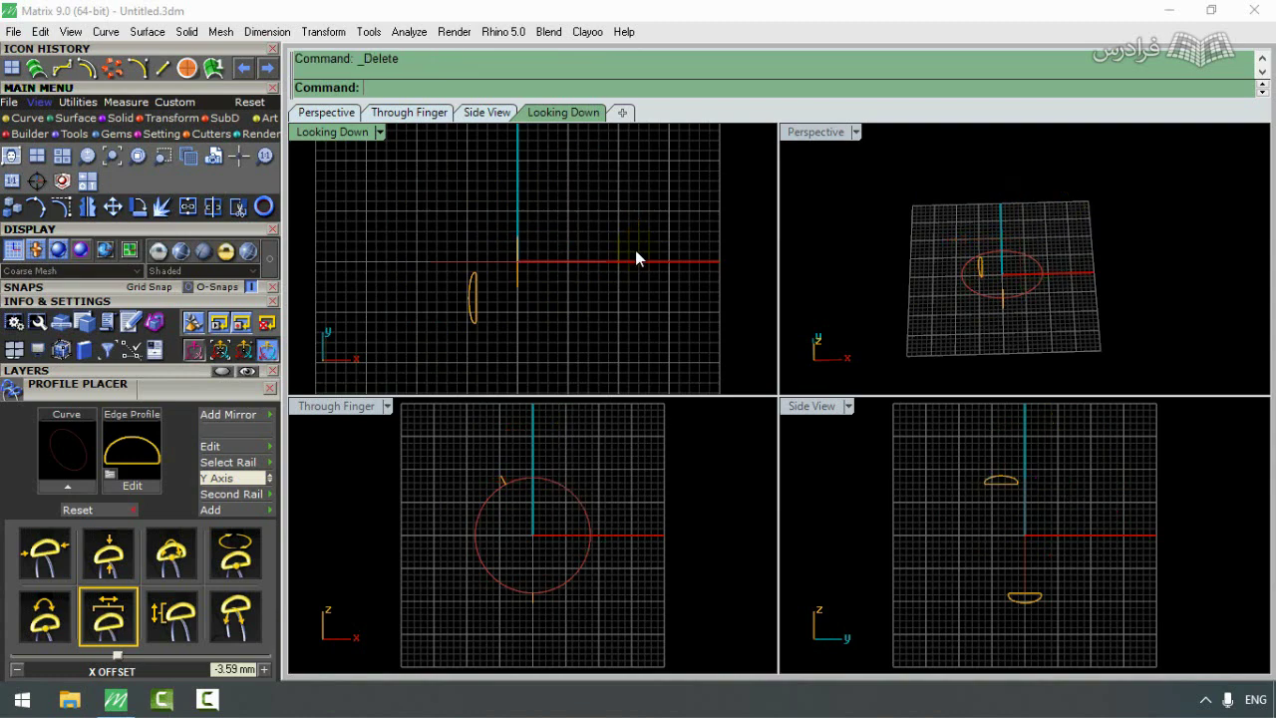
left_click(472, 307)
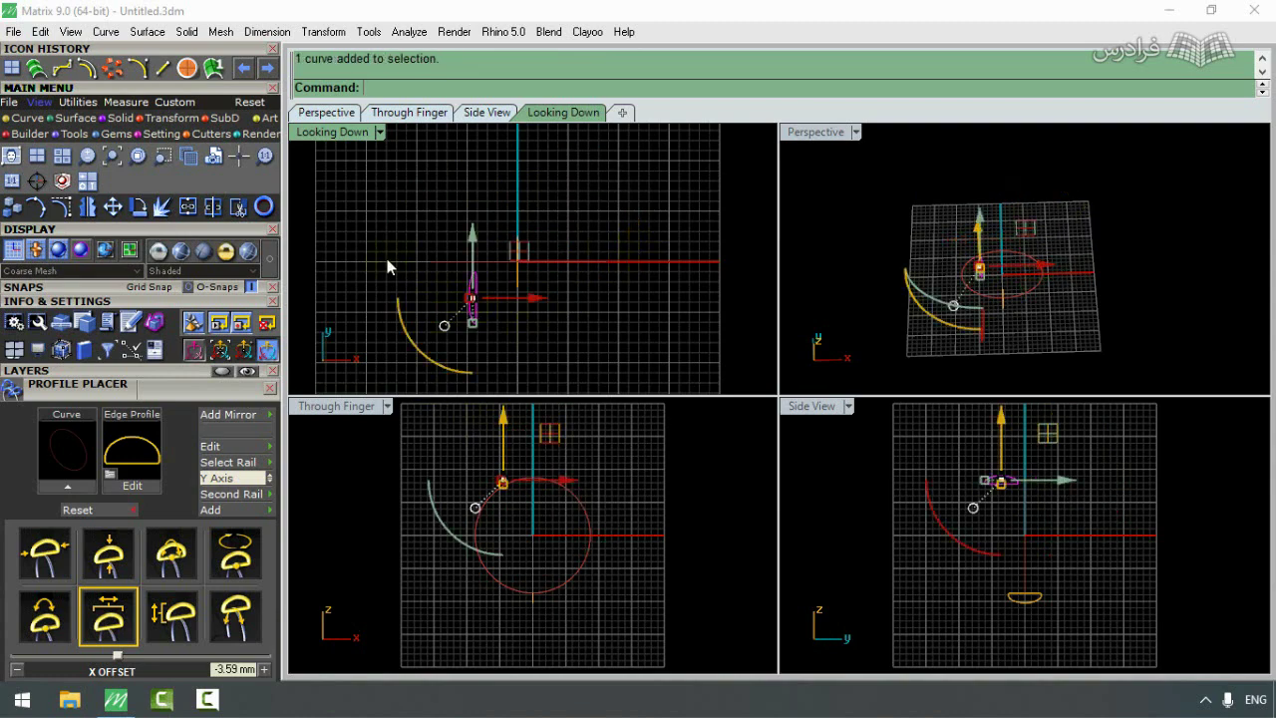
left_click(174, 118)
left_click(213, 160)
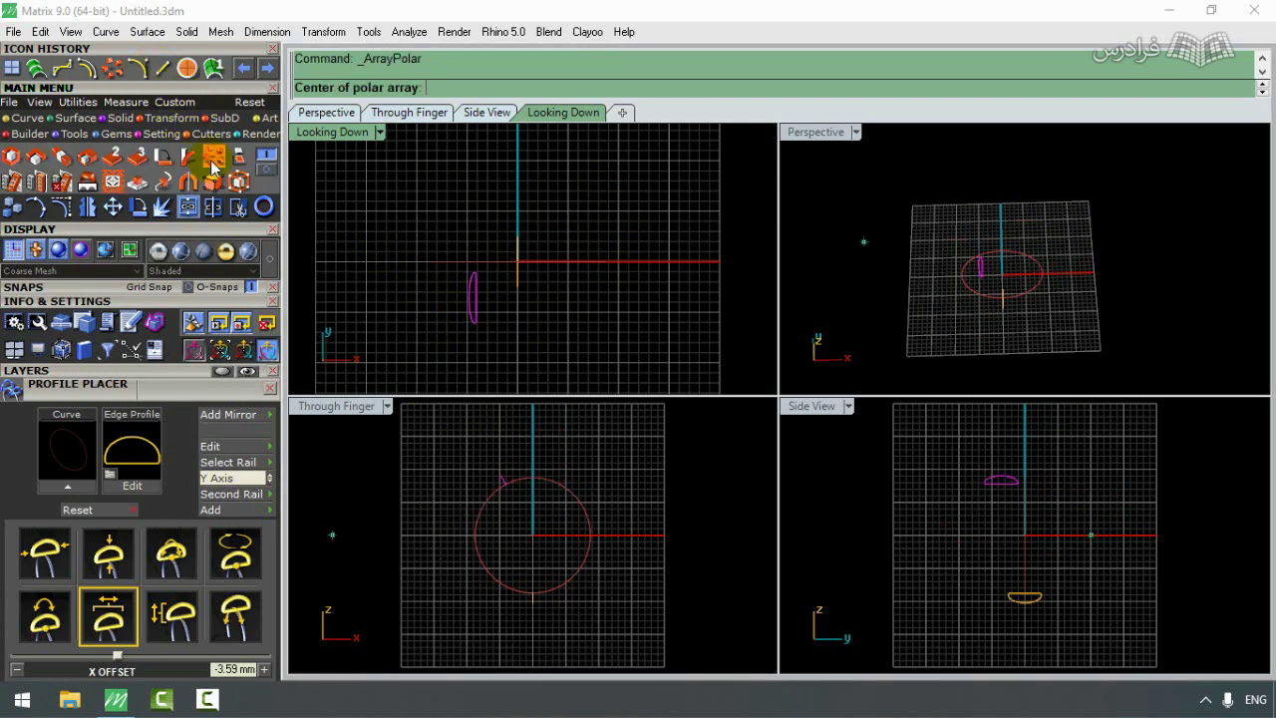
left_click(518, 261)
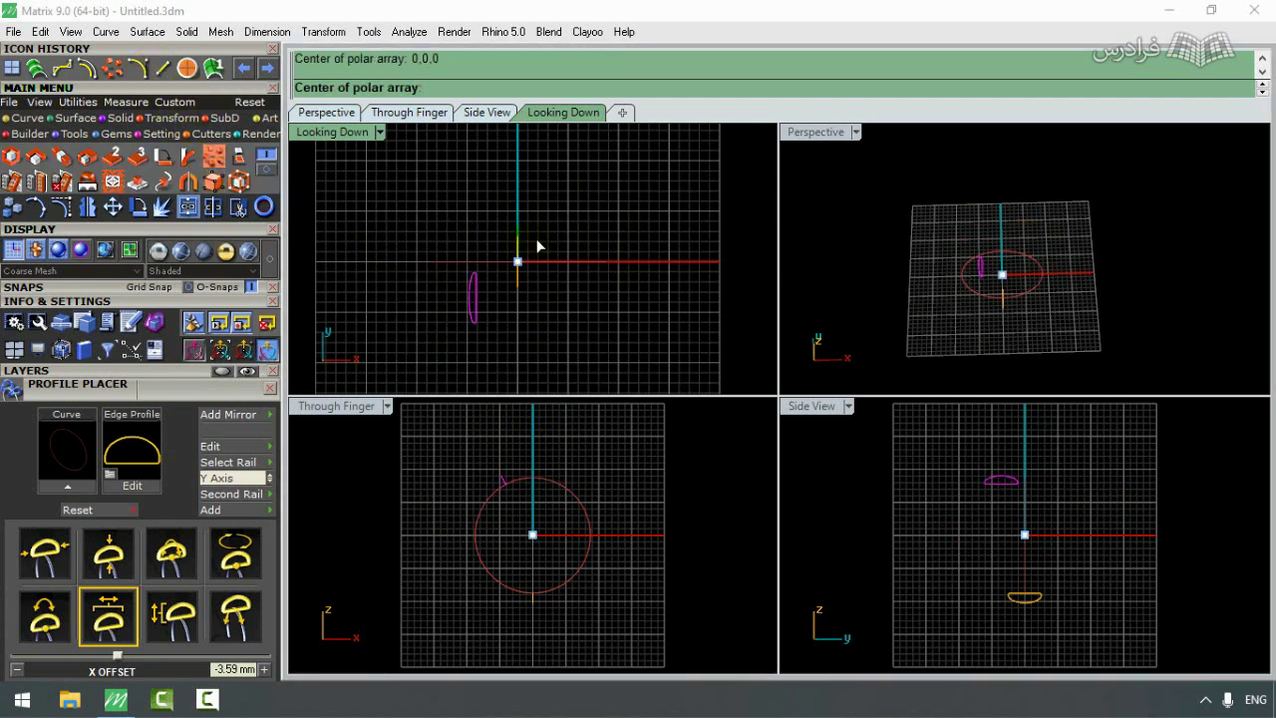
type("2")
key("Return")
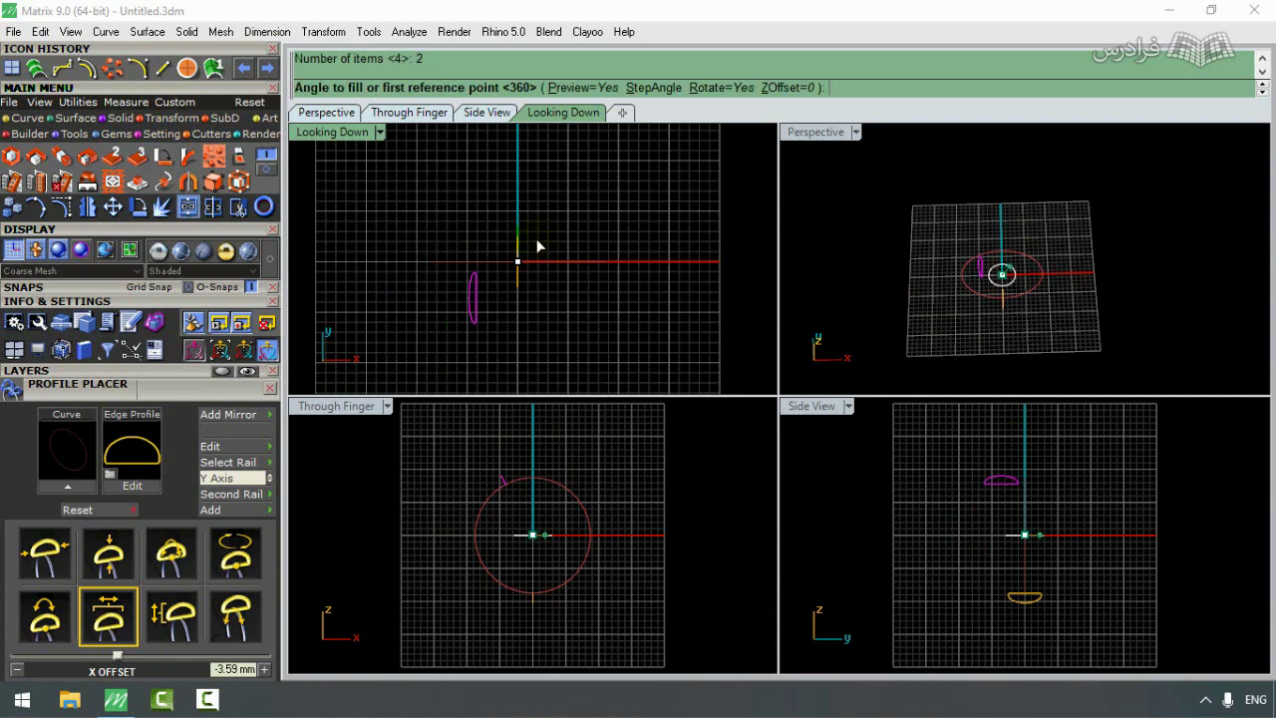
key("Return")
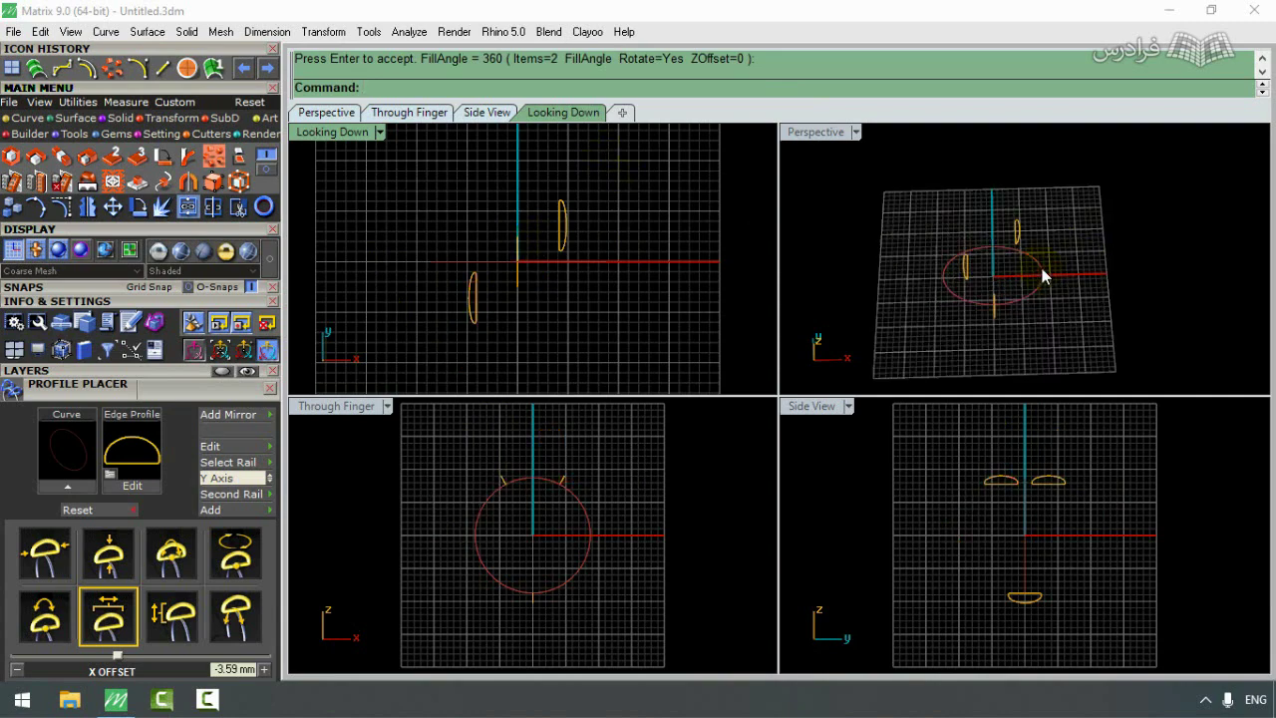
Step: Start a one-rail sweep in the Perspective view with the ring circle as rail and the two offset profiles and base profile as cross sections
mouse_move(1046, 274)
right_mouse_down()
mouse_move(1082, 293)
mouse_move(1032, 259)
right_mouse_up()
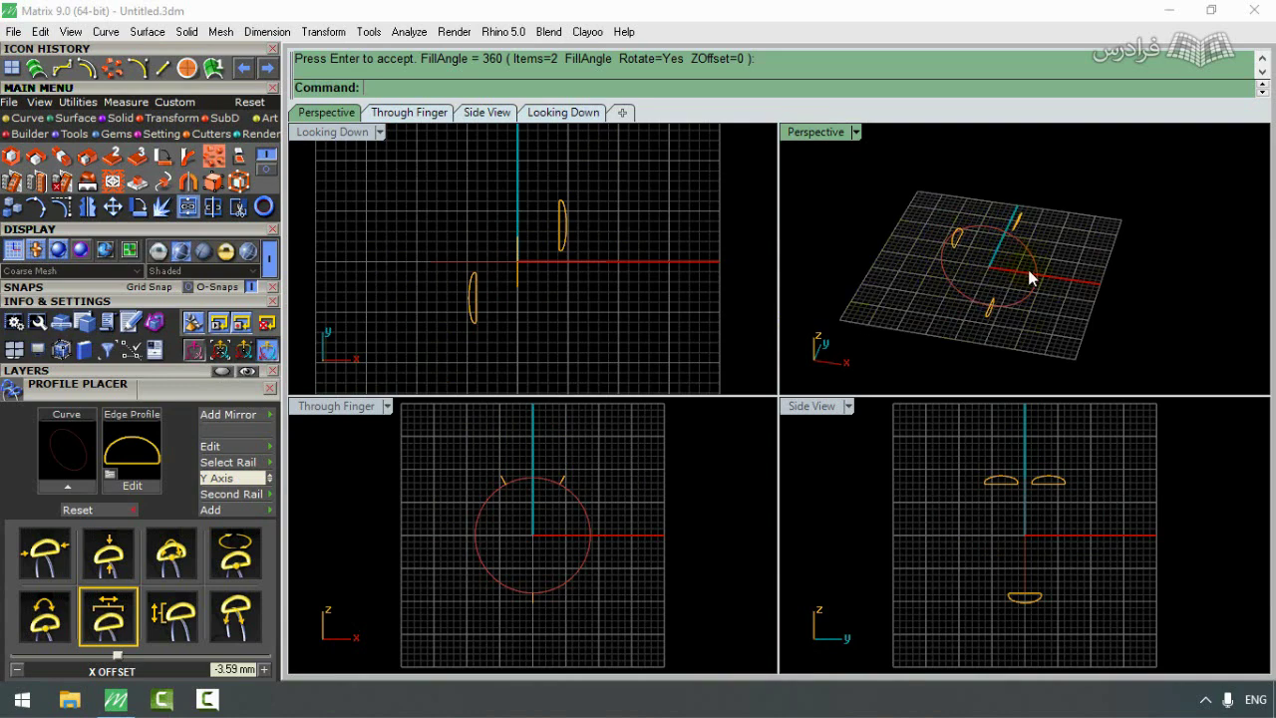
scroll(1007, 287, "up", 2)
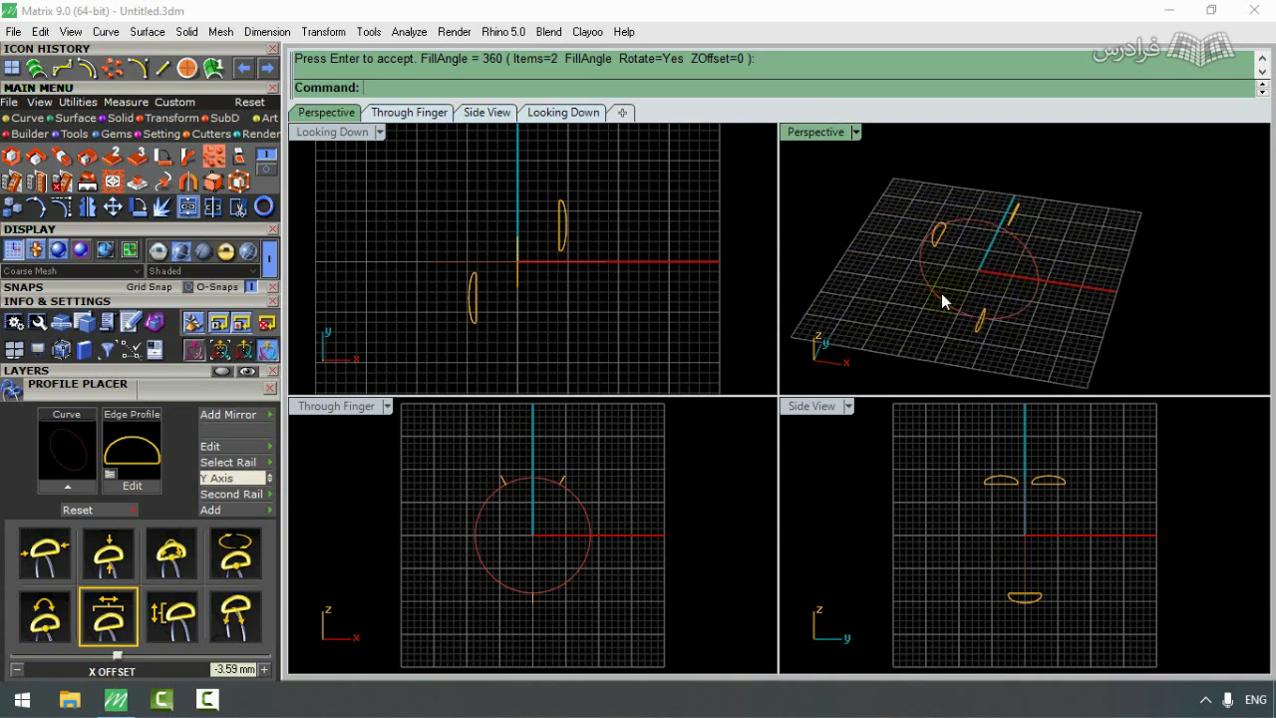
double_click(824, 132)
right_click_drag(715, 398, 668, 399)
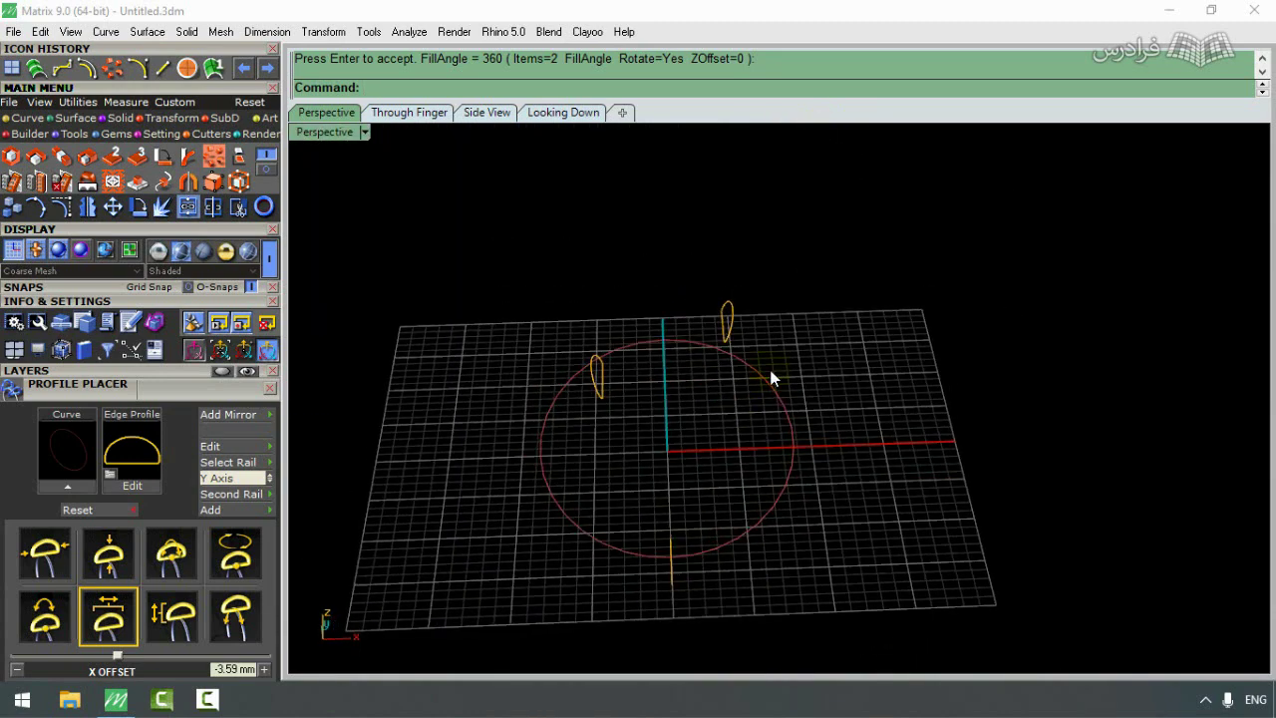
left_click(74, 119)
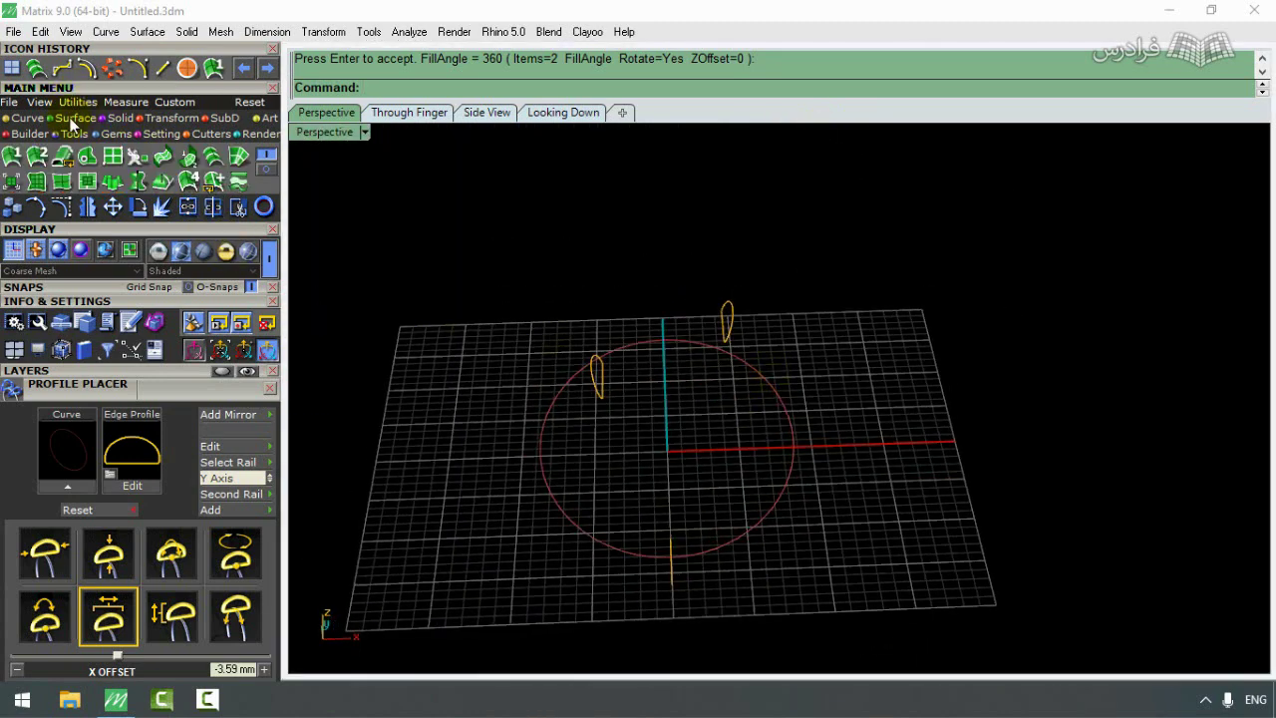
left_click(11, 156)
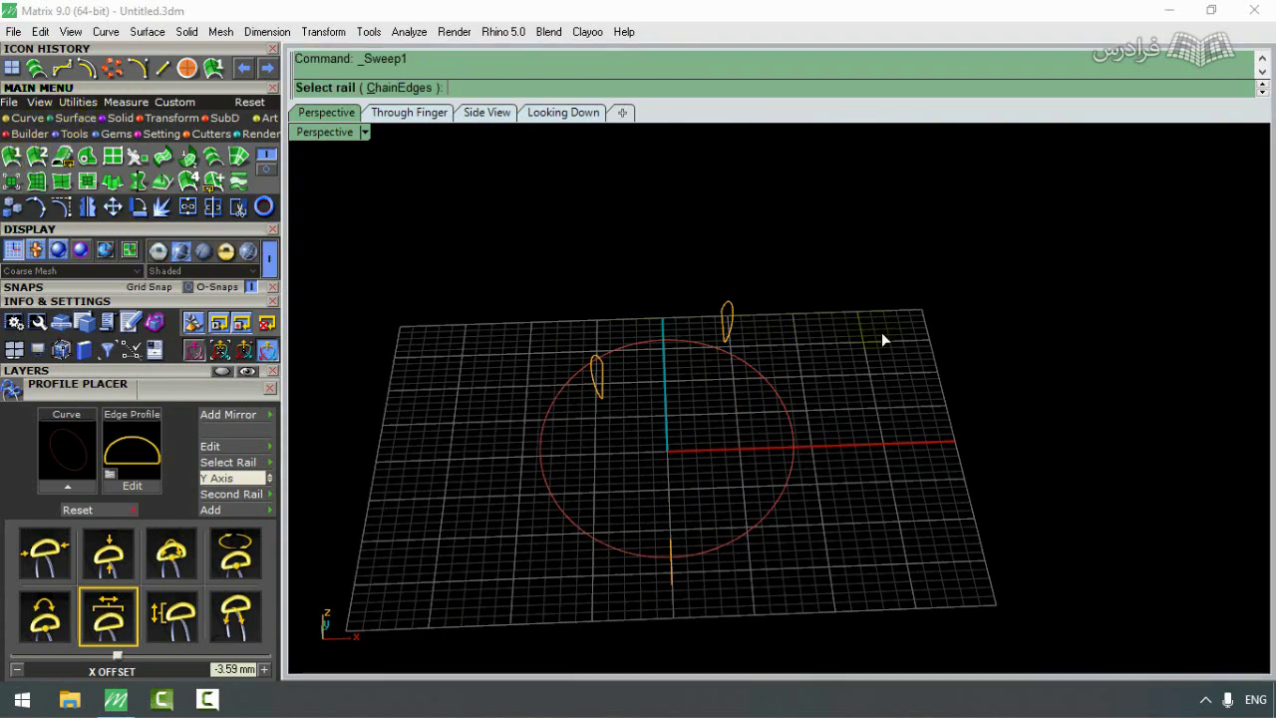
right_click_drag(882, 334, 807, 339)
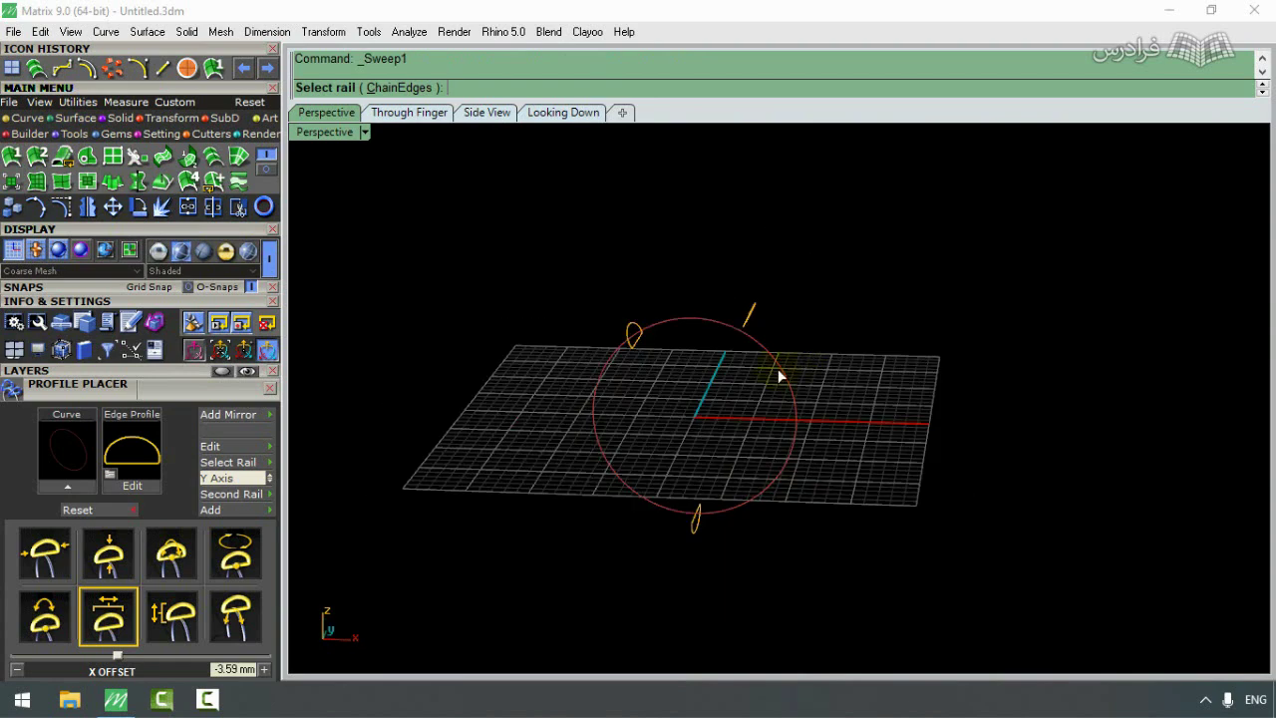
left_click(776, 363)
right_click_drag(776, 363, 794, 316)
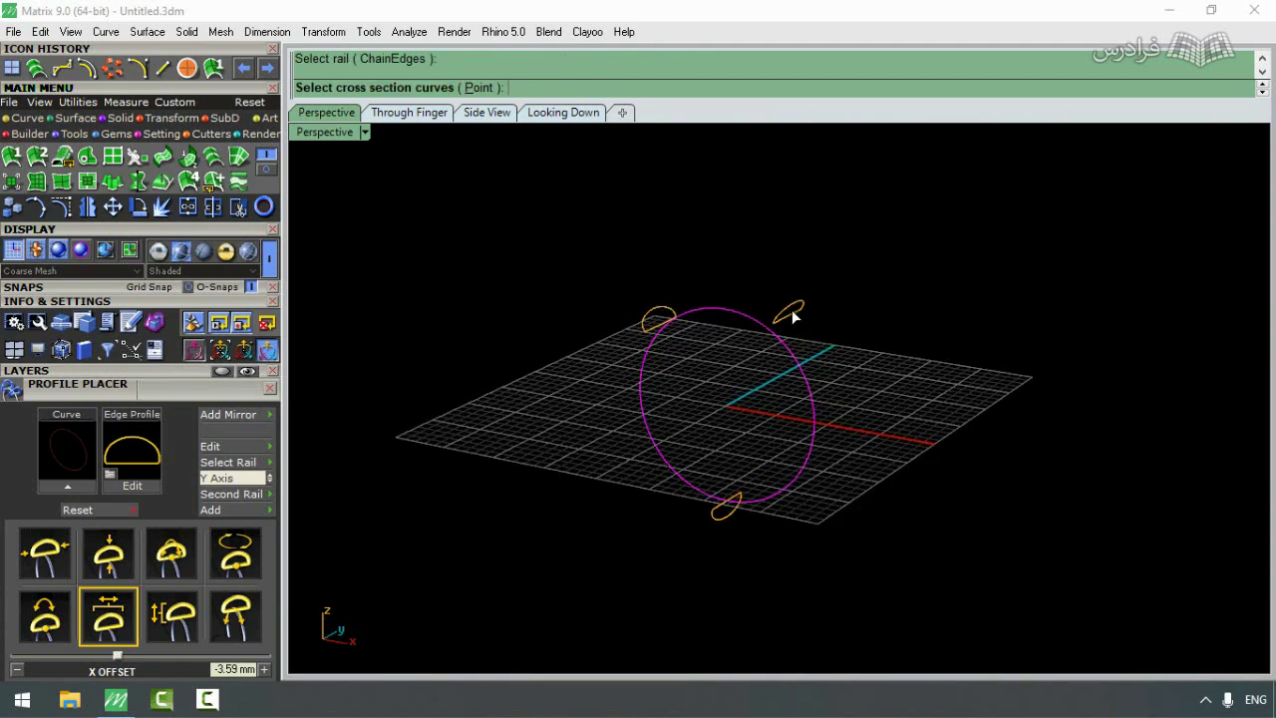
right_click_drag(681, 399, 751, 350)
left_click(750, 319)
left_click(694, 521)
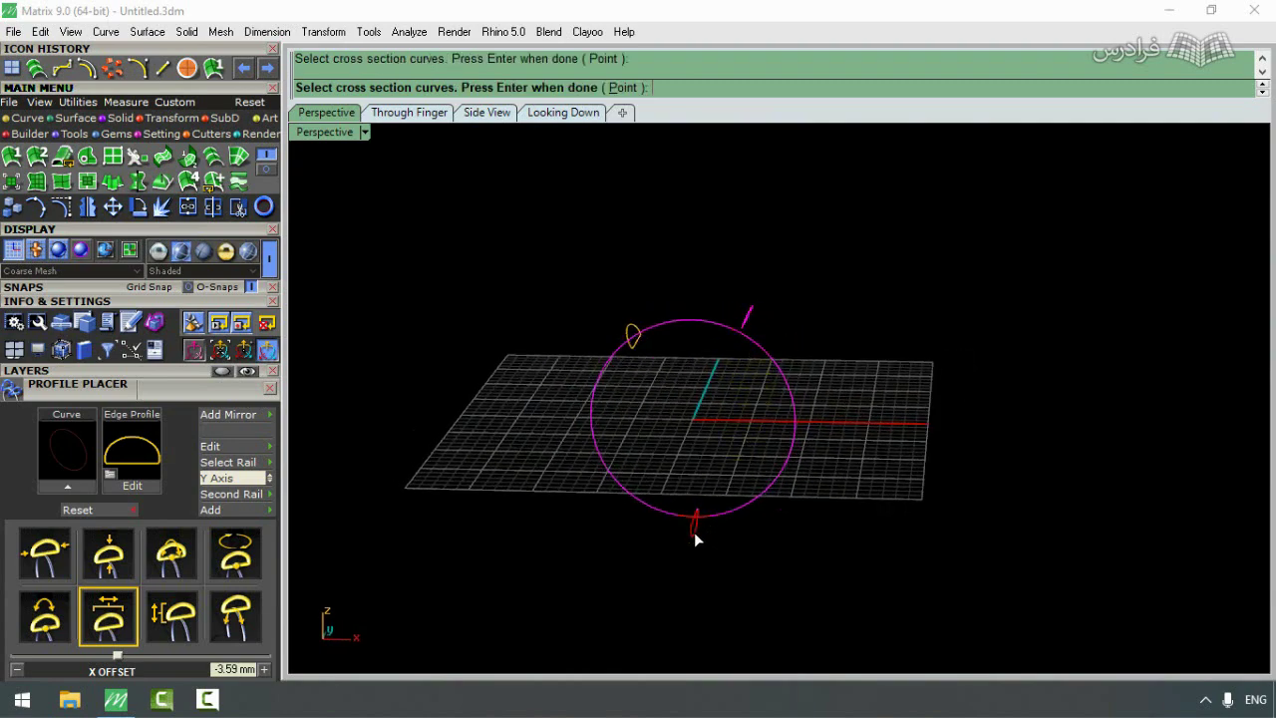
left_click(634, 339)
key("Return")
Step: Flip the mismatched upper profile's seam direction, move the base profile's seam to the middle of its flat edge, and create the sweep
right_click_drag(635, 345, 670, 319)
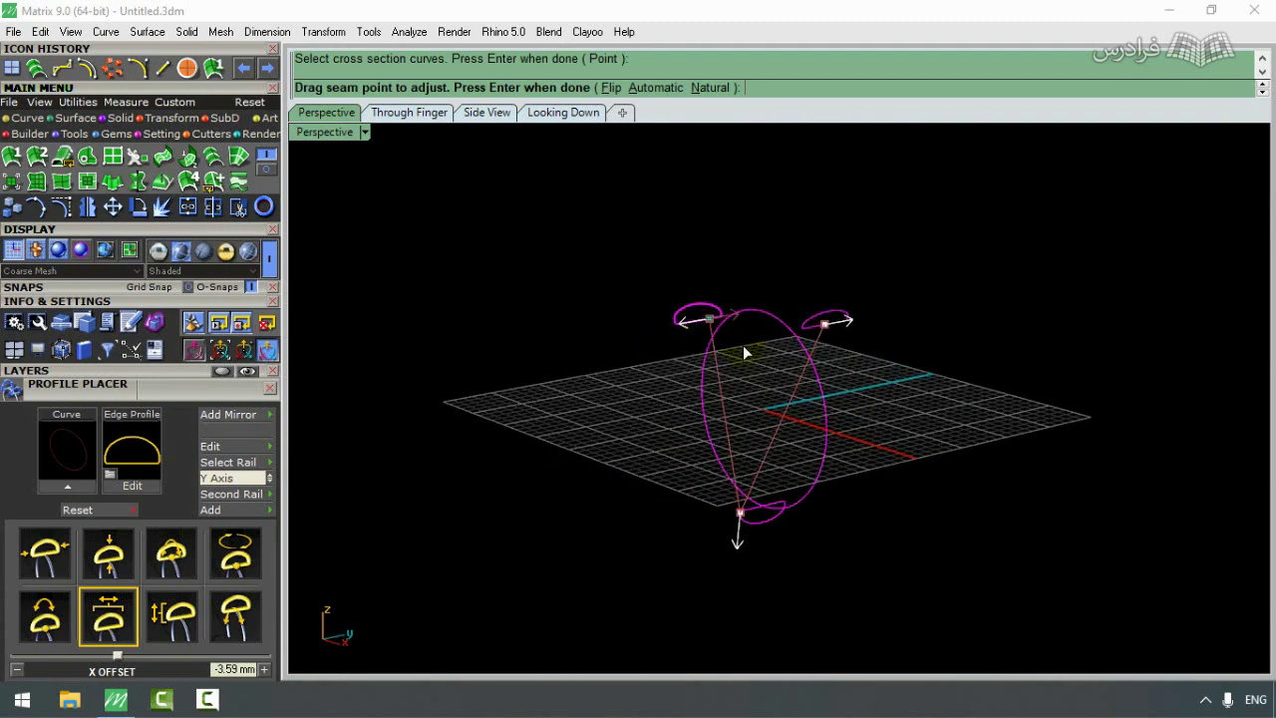
right_click_drag(893, 384, 865, 389)
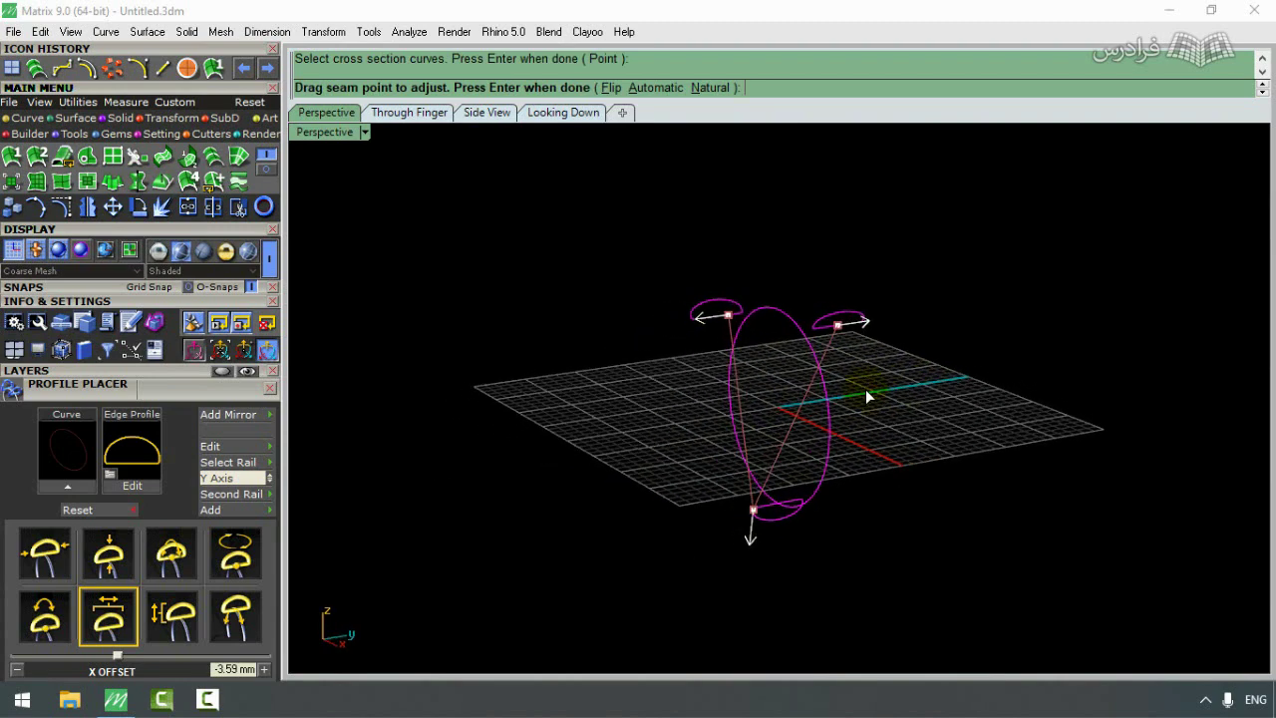
scroll(754, 344, "up", 3)
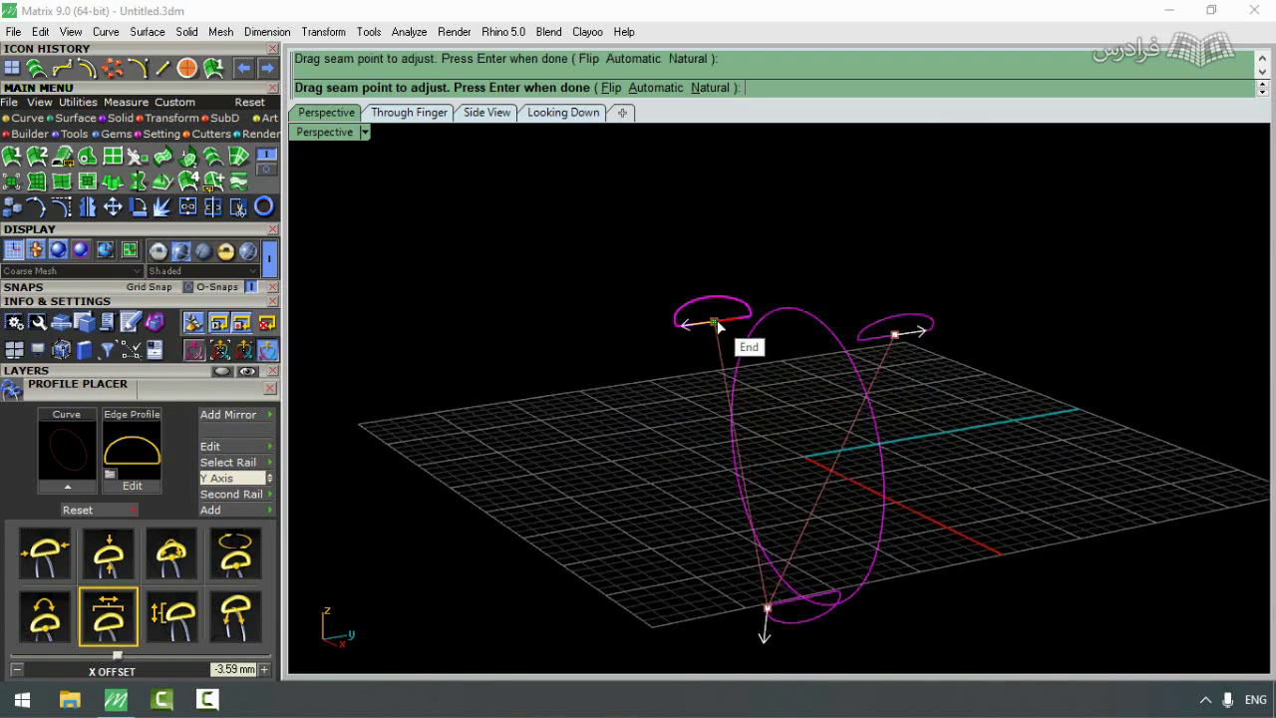
left_click(905, 329)
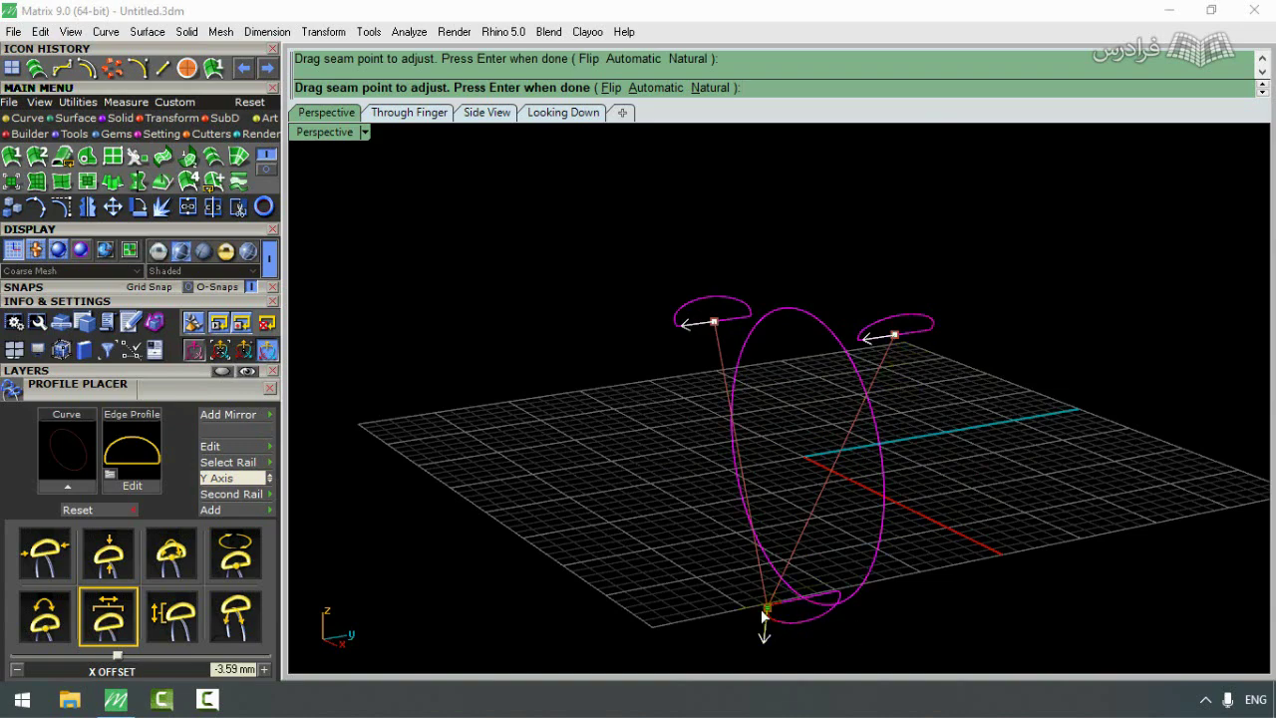
left_click_drag(767, 607, 802, 598)
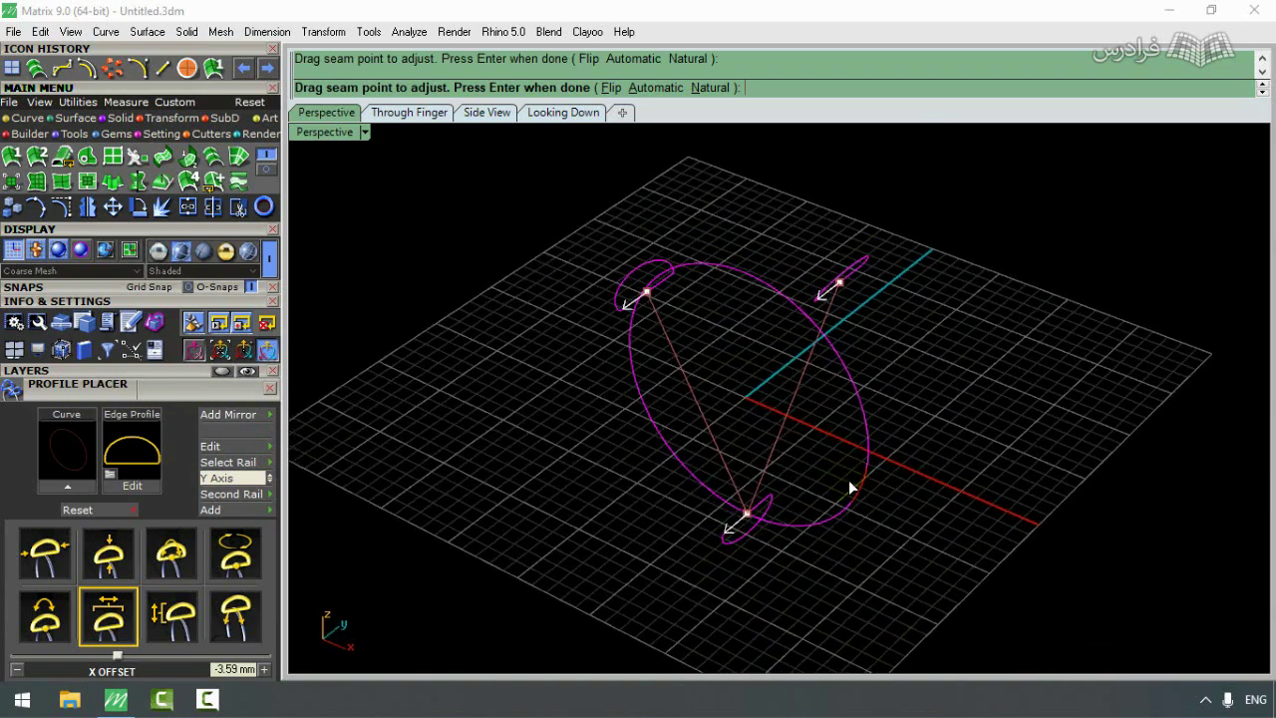
key("Return")
left_click(795, 548)
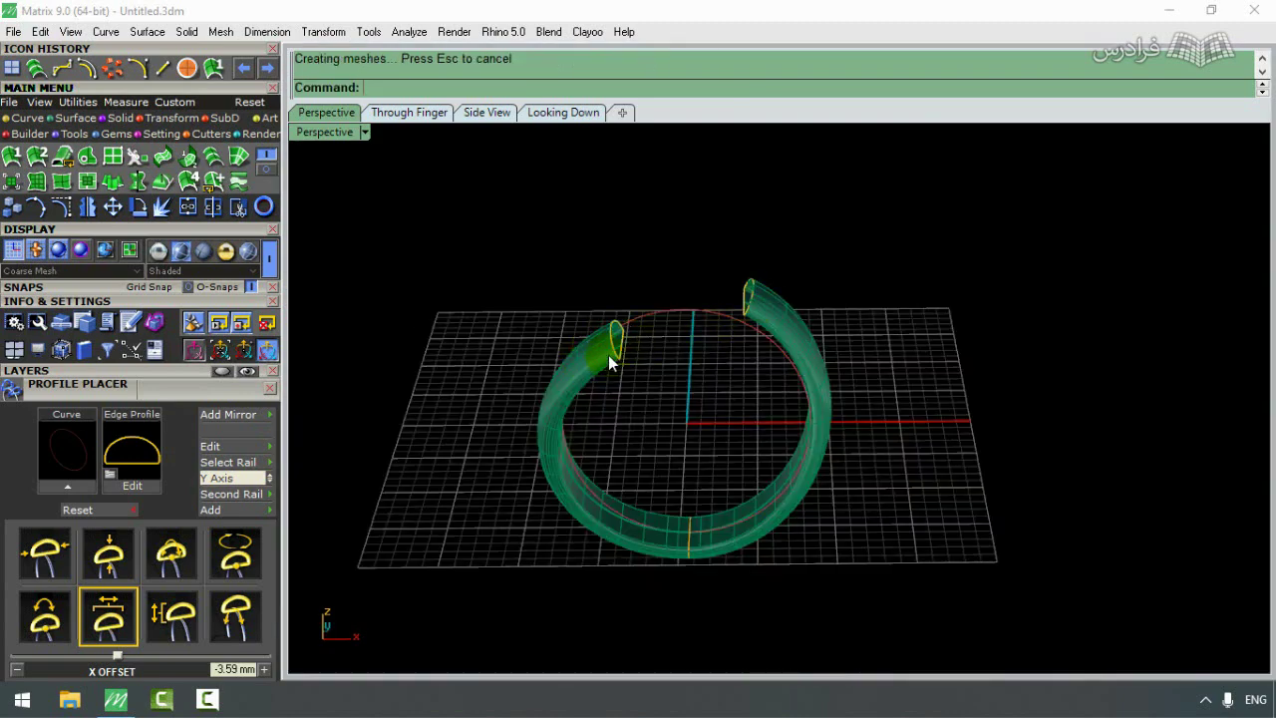
Step: Close the open ends of the swept band with Cap Planar and dismiss the history warning
scroll(603, 359, "up", 2)
left_click(599, 364)
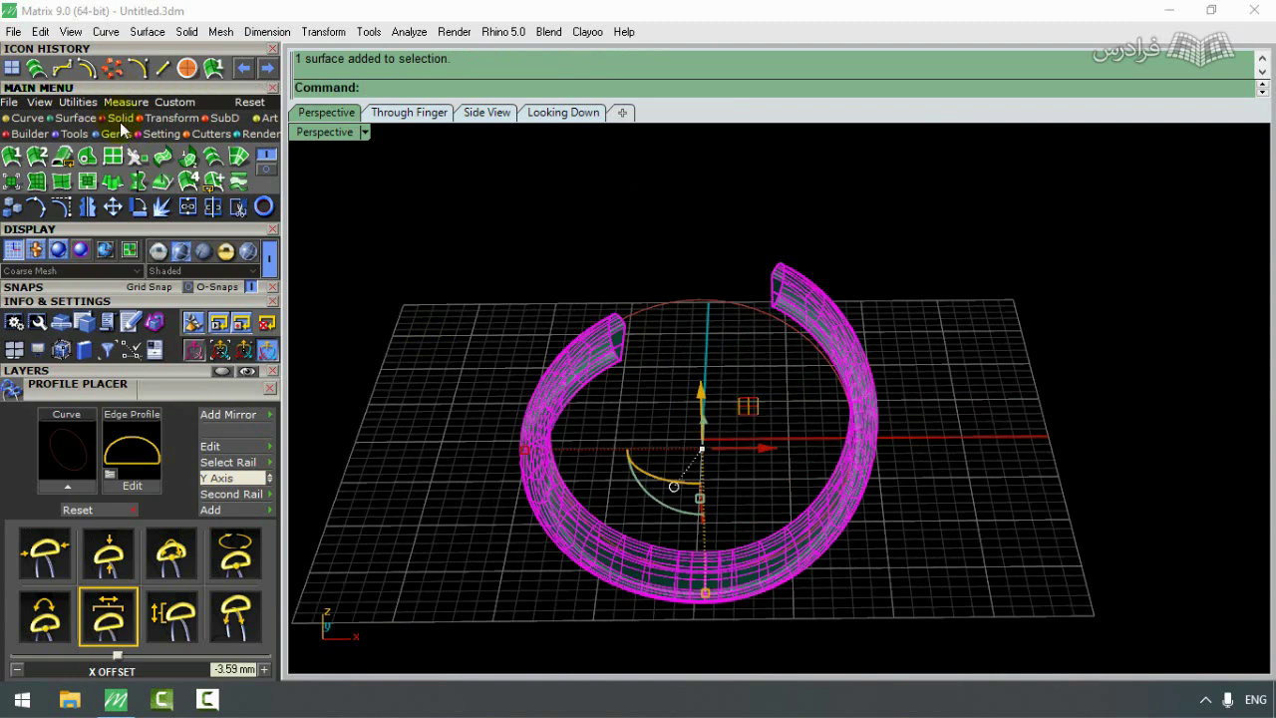
left_click(120, 118)
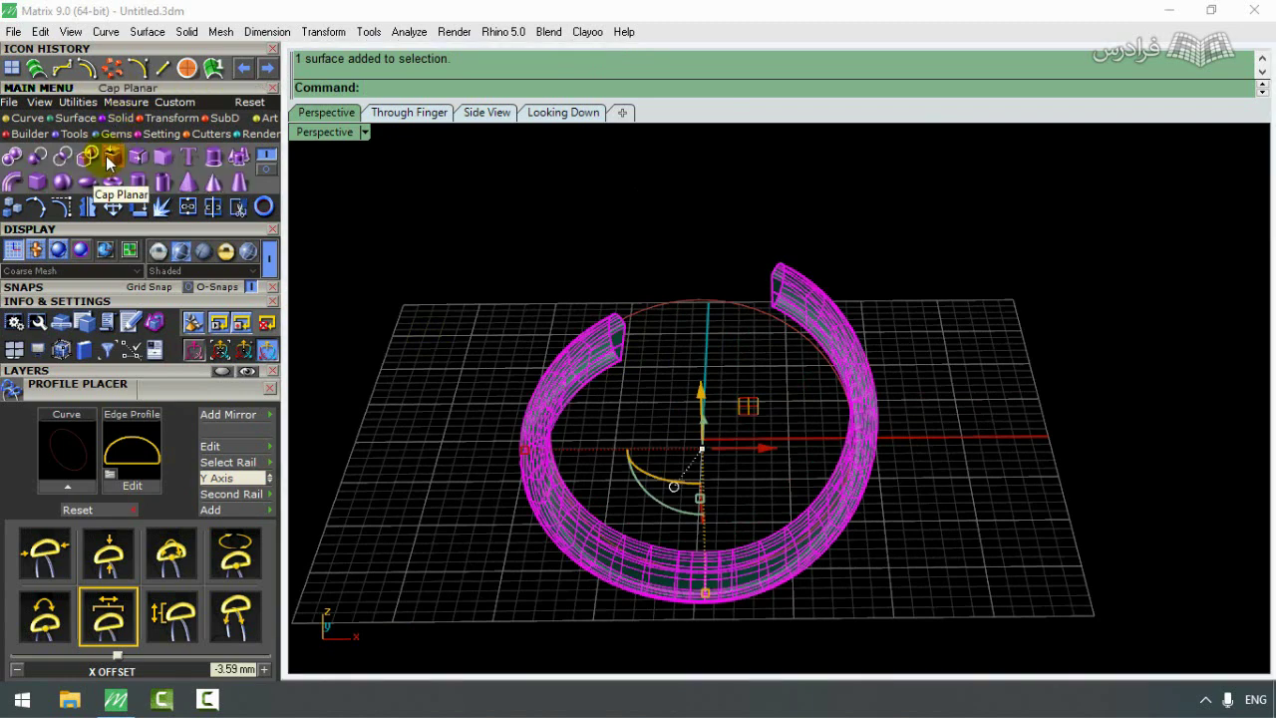
left_click(109, 160)
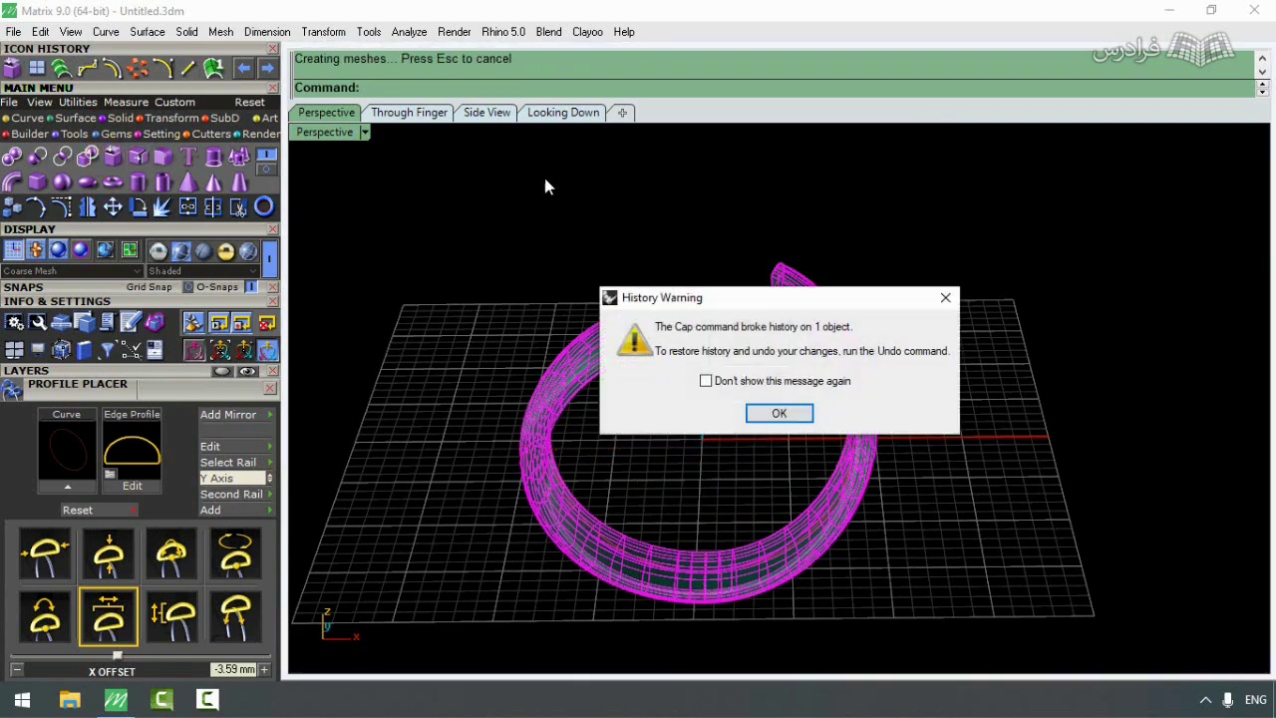
left_click(797, 417)
Step: Try narrowing the profile at the capped band's end to a 3.2 mm width with Profile Placer, and undo the resize and the cap
mouse_move(798, 377)
right_mouse_down()
mouse_move(736, 202)
mouse_move(677, 350)
mouse_move(793, 356)
mouse_move(669, 388)
mouse_move(873, 190)
right_mouse_up()
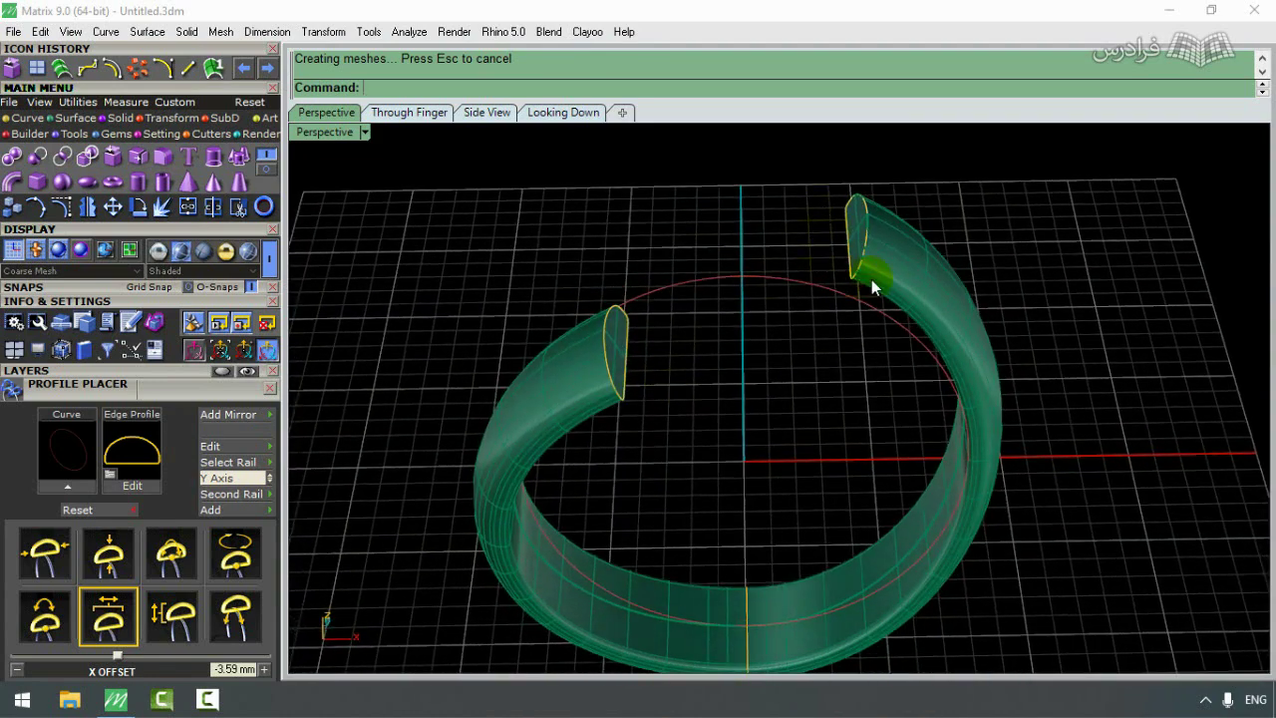
right_click_drag(794, 247, 731, 320)
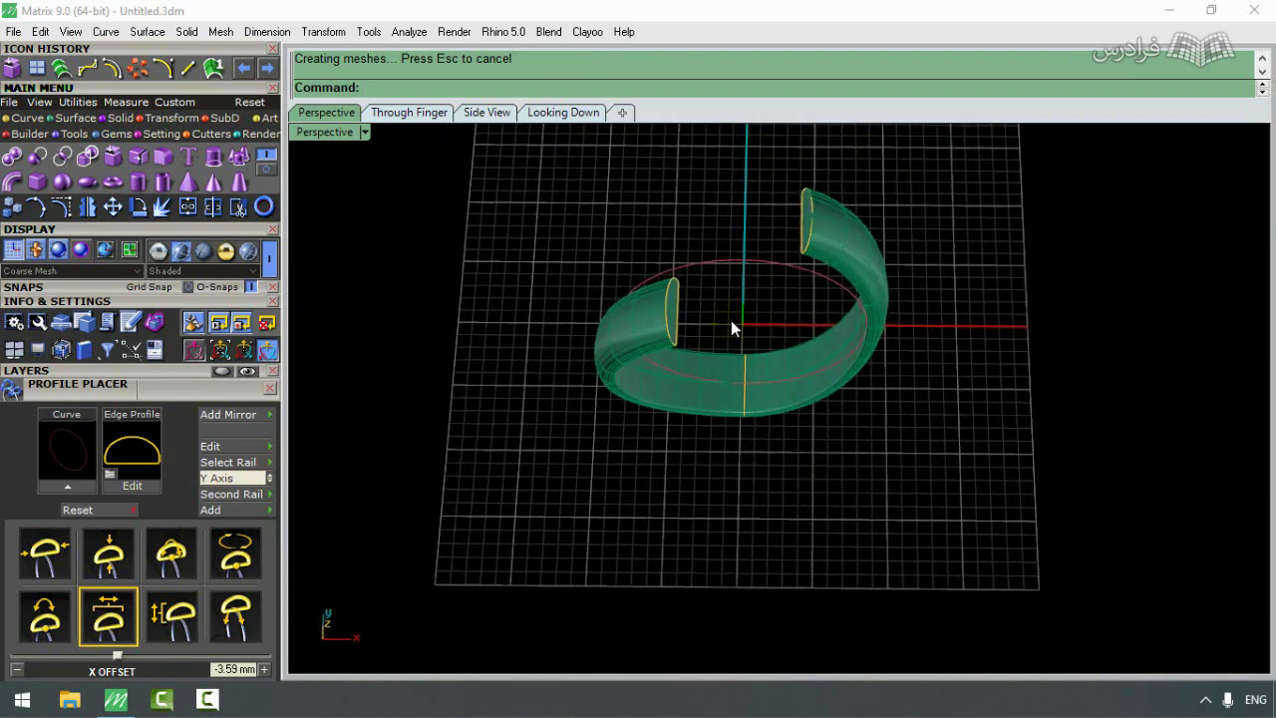
scroll(761, 299, "down", 3)
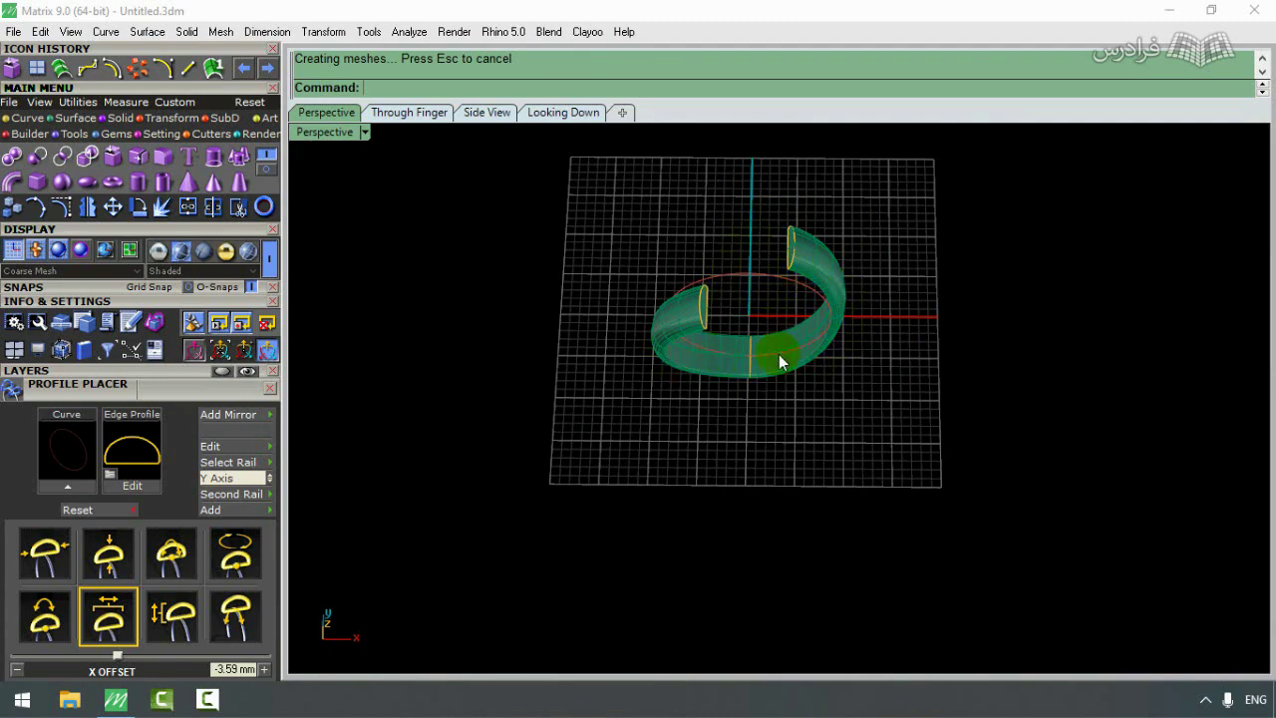
right_click_drag(744, 302, 716, 288)
scroll(722, 334, "up", 3)
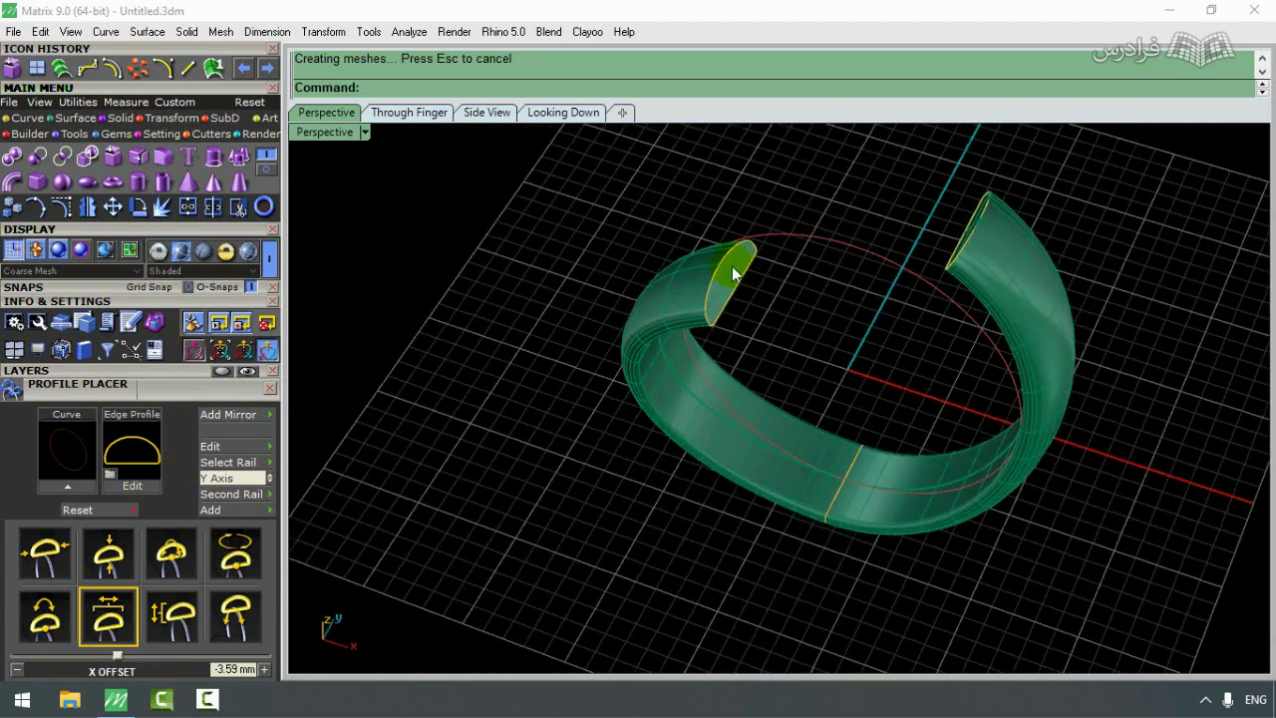
left_click(754, 259)
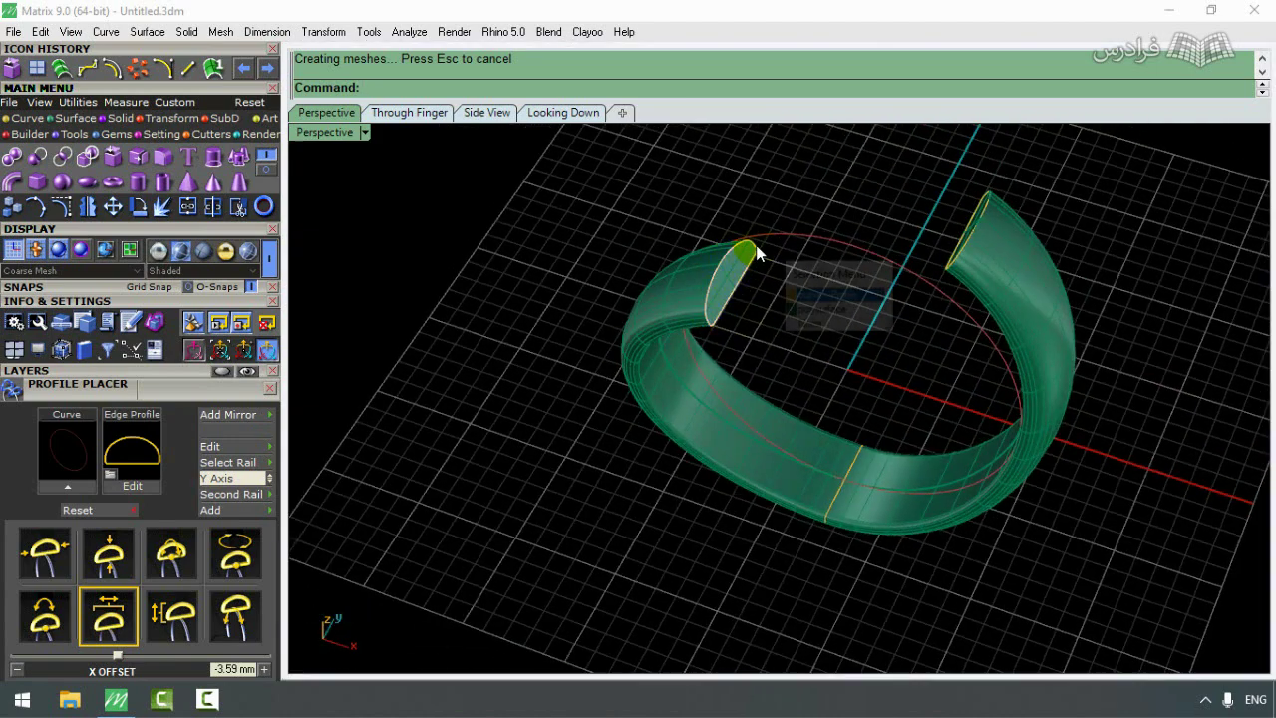
left_click(792, 299)
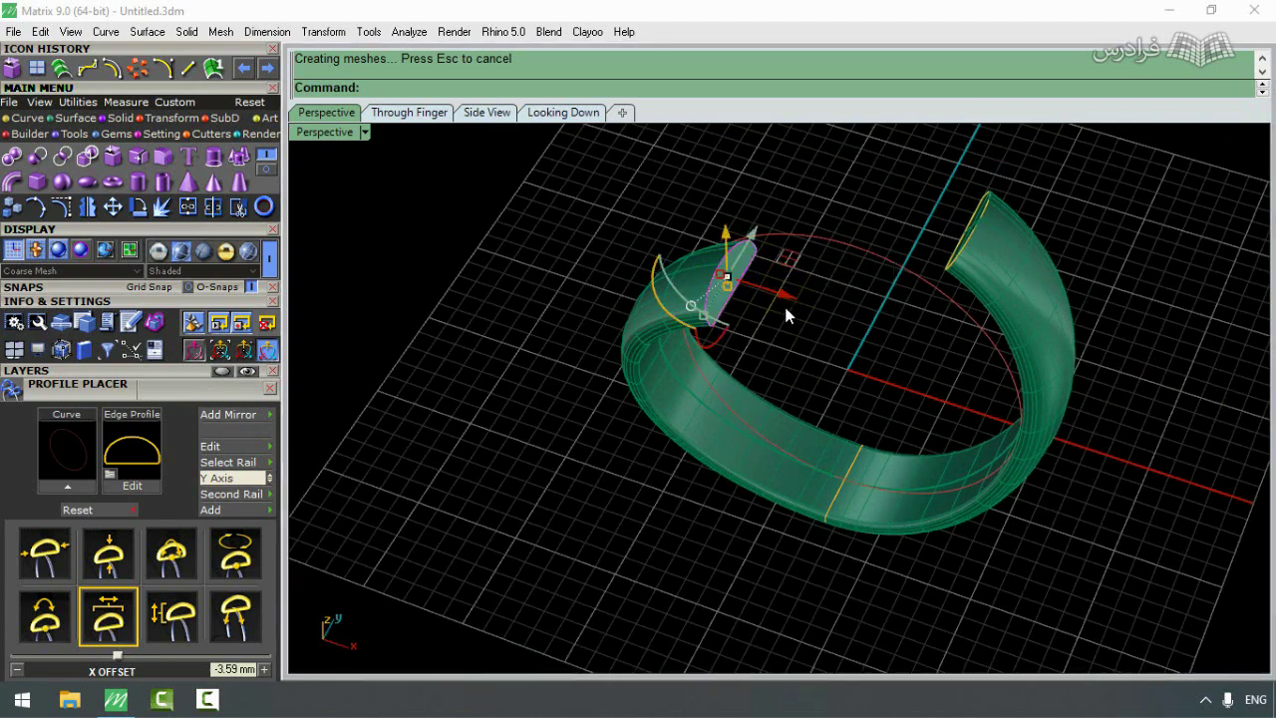
left_click(722, 309)
left_click(734, 321)
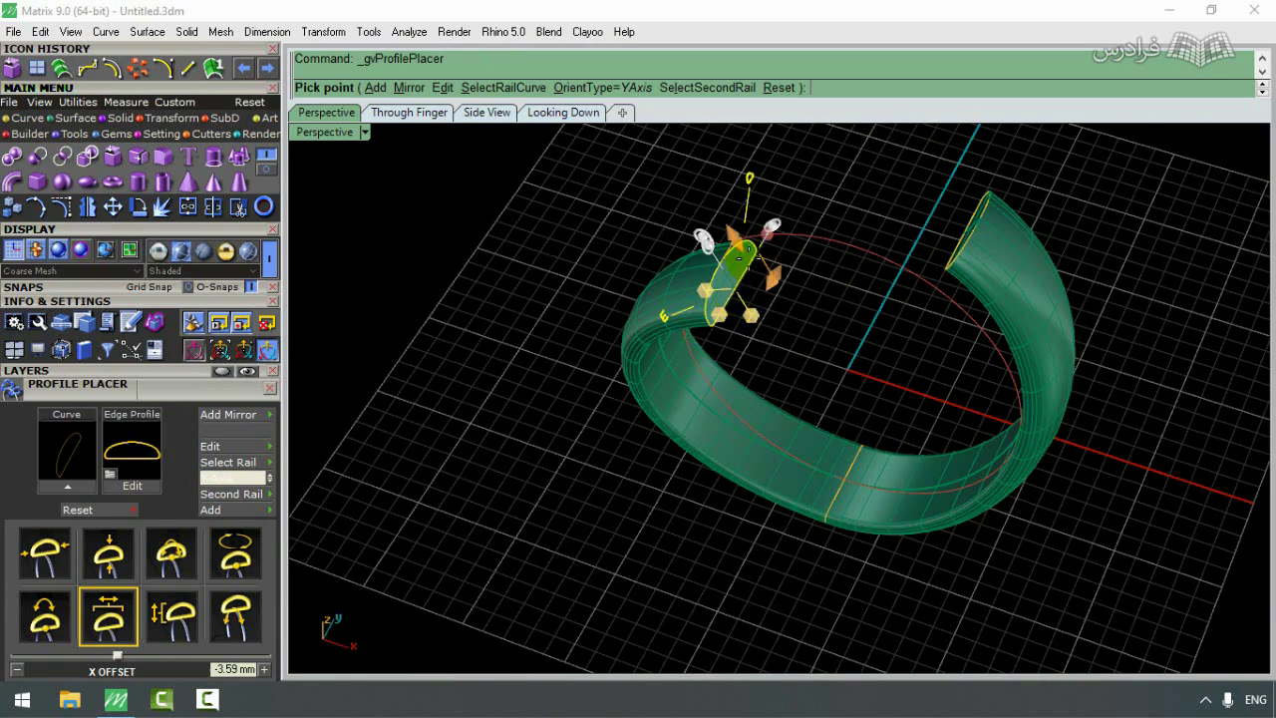
left_click_drag(773, 277, 765, 289)
key("Return")
right_click_drag(765, 289, 623, 349)
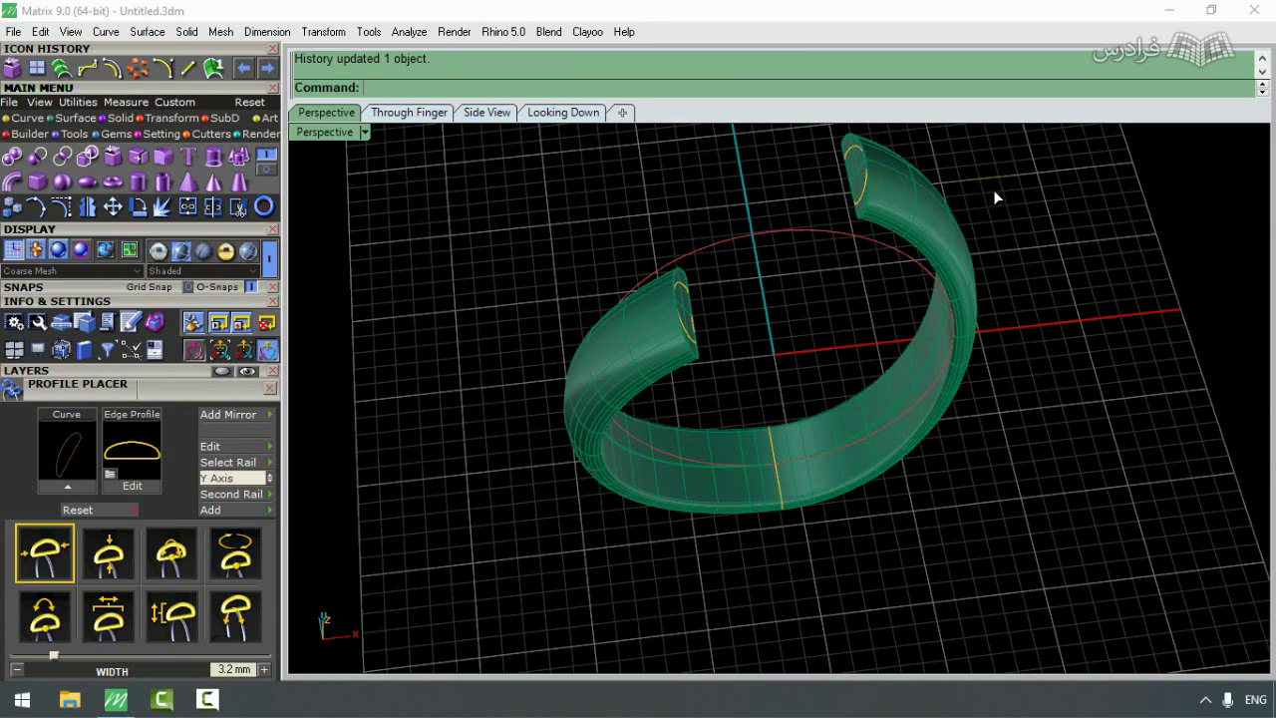
key("ctrl+z")
key("Escape")
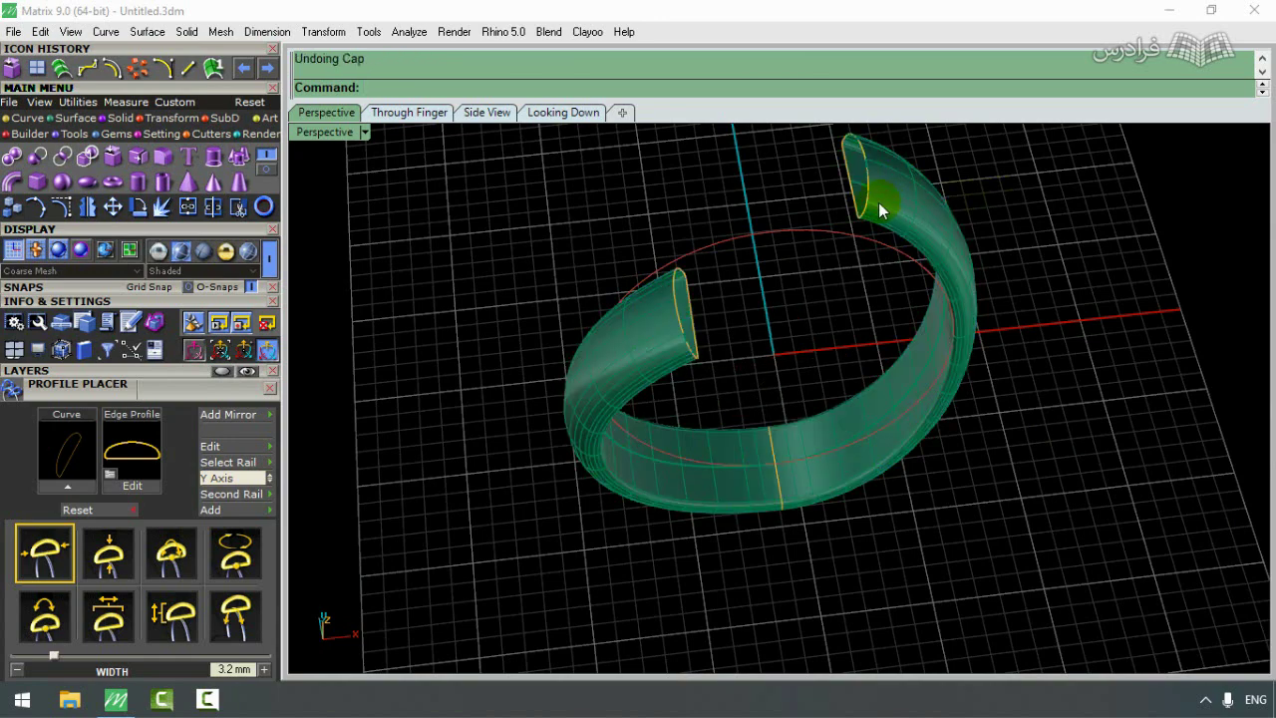
Step: Try narrowing the uncapped band's end profile to a 2.96 mm width with Profile Placer, and undo the resize
left_click(694, 337)
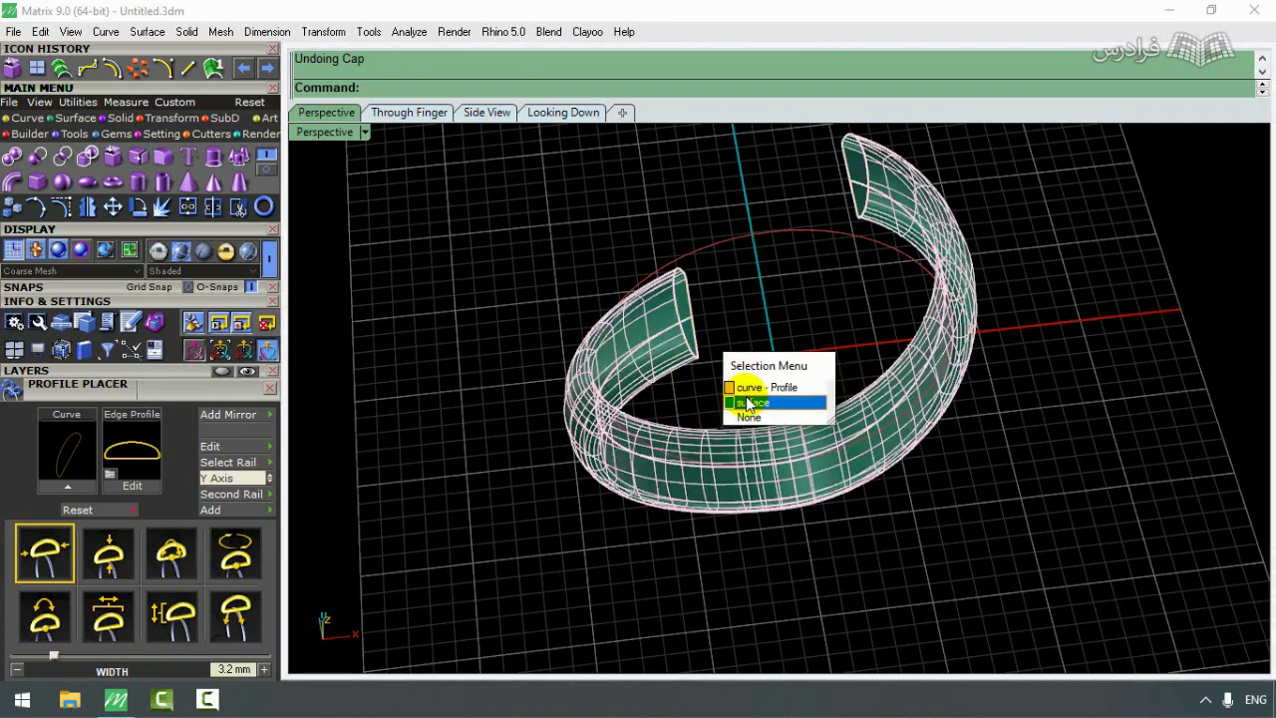
left_click(762, 384)
right_click(730, 355)
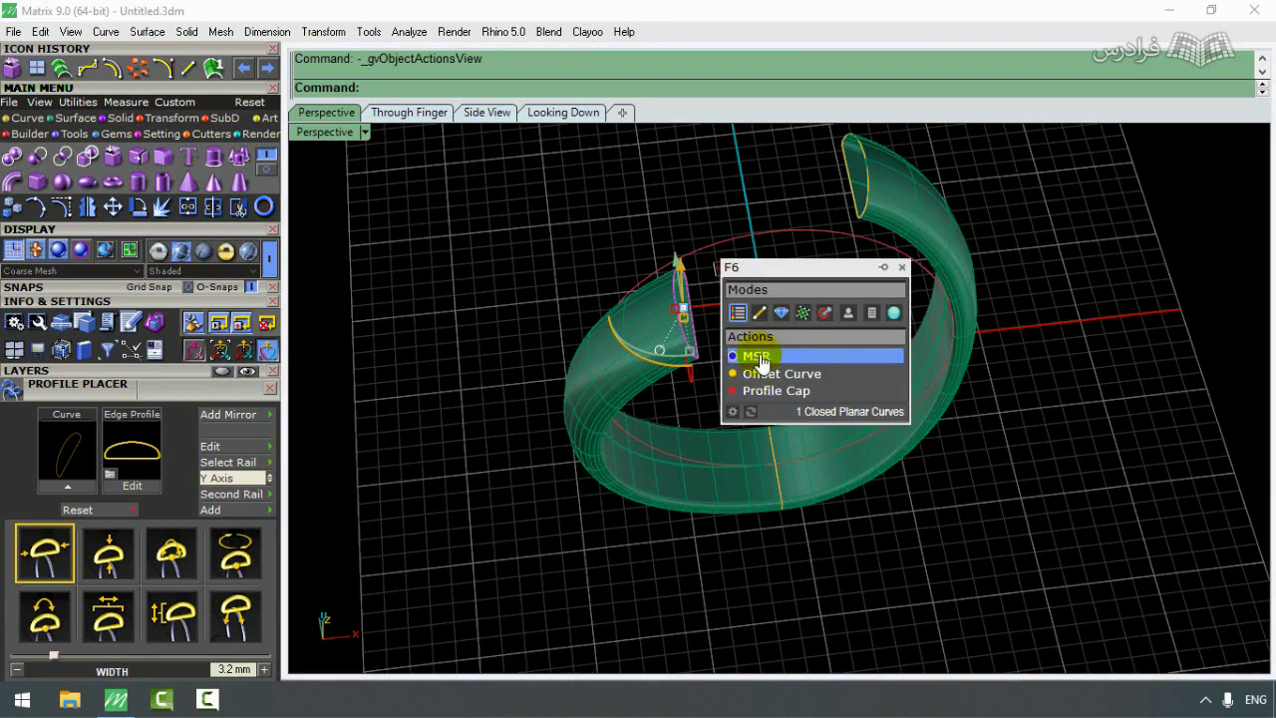
left_click(755, 336)
left_click_drag(703, 295, 706, 312)
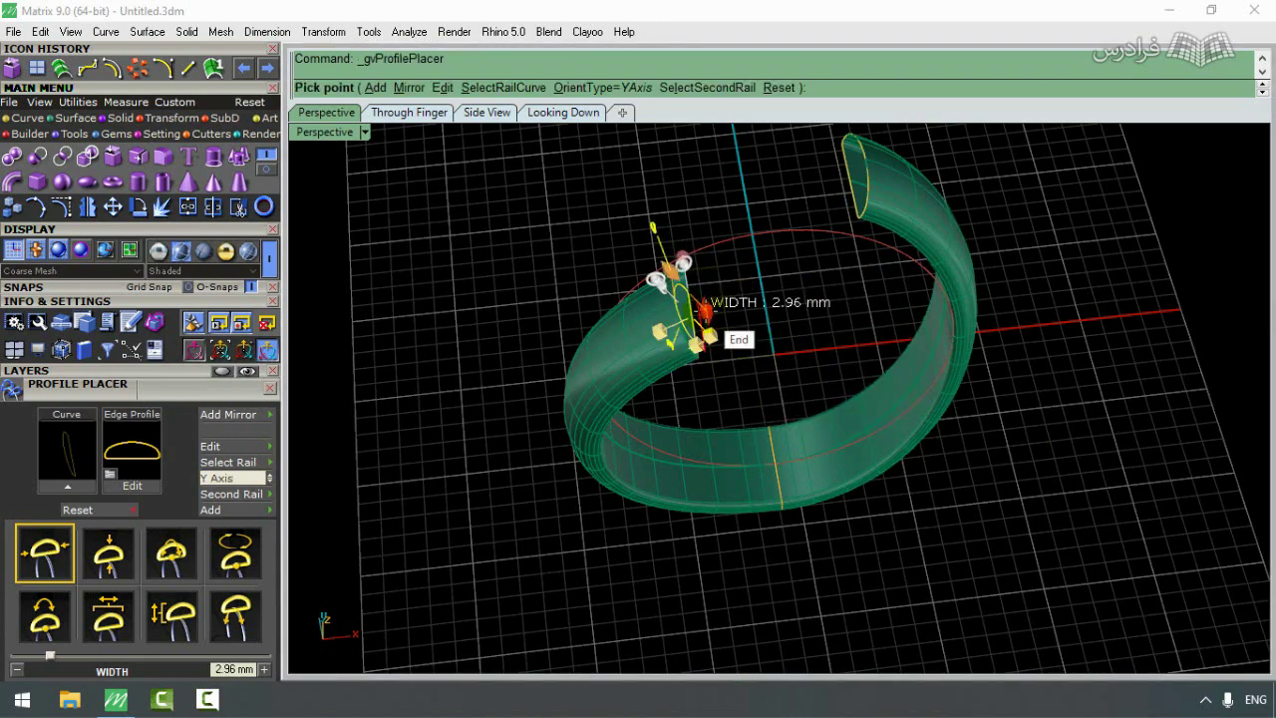
right_click(774, 279)
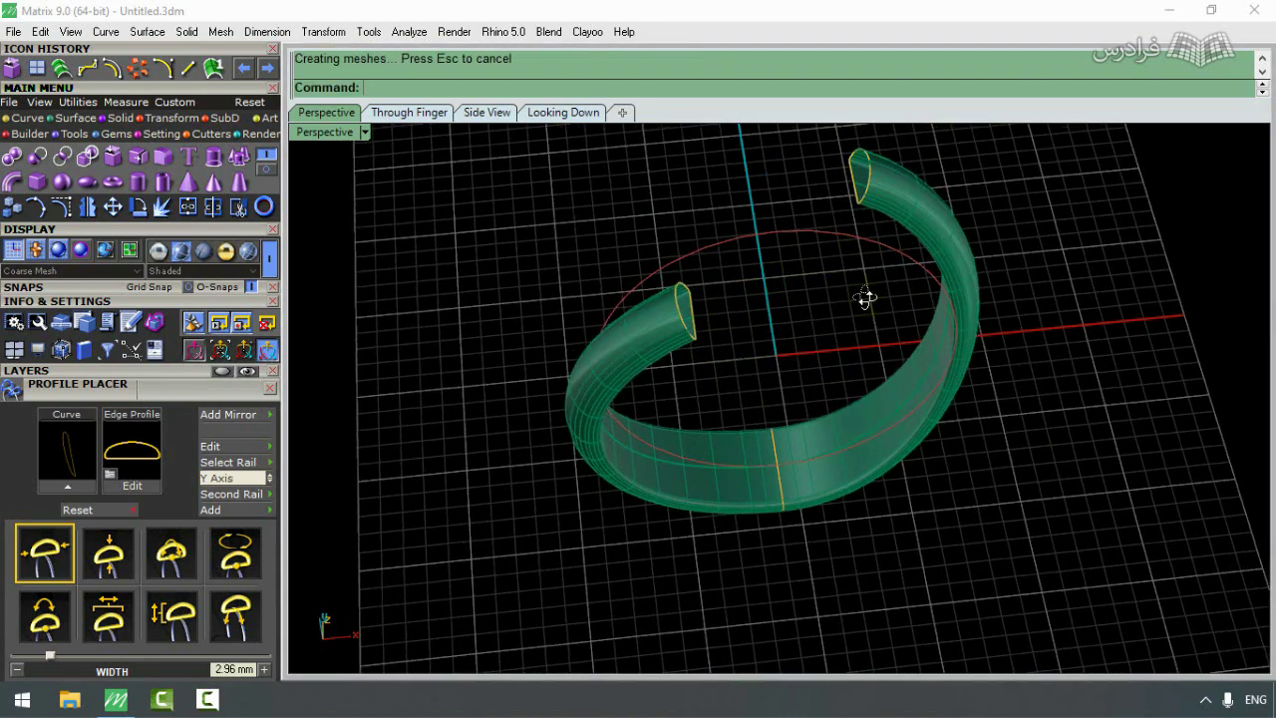
right_click_drag(865, 298, 814, 306)
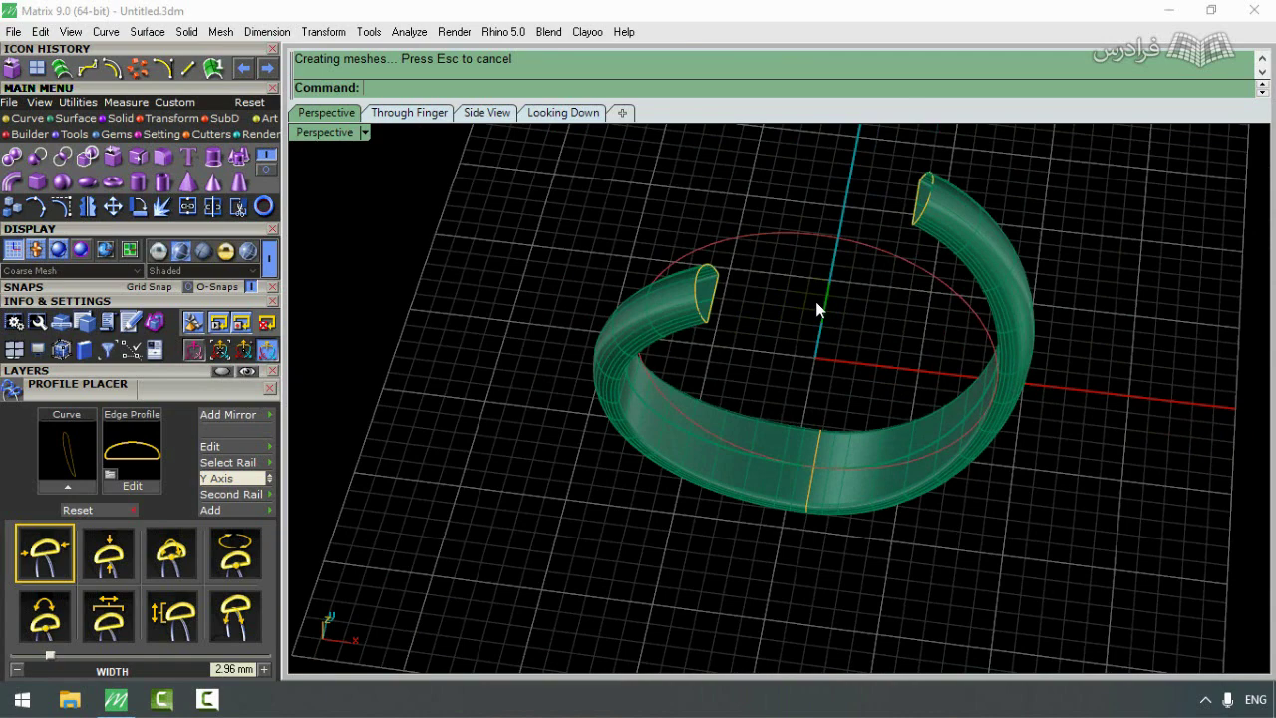
key("ctrl+z")
Step: Delete the open swept band, keeping the ring circle and the three profiles
left_click(1010, 253)
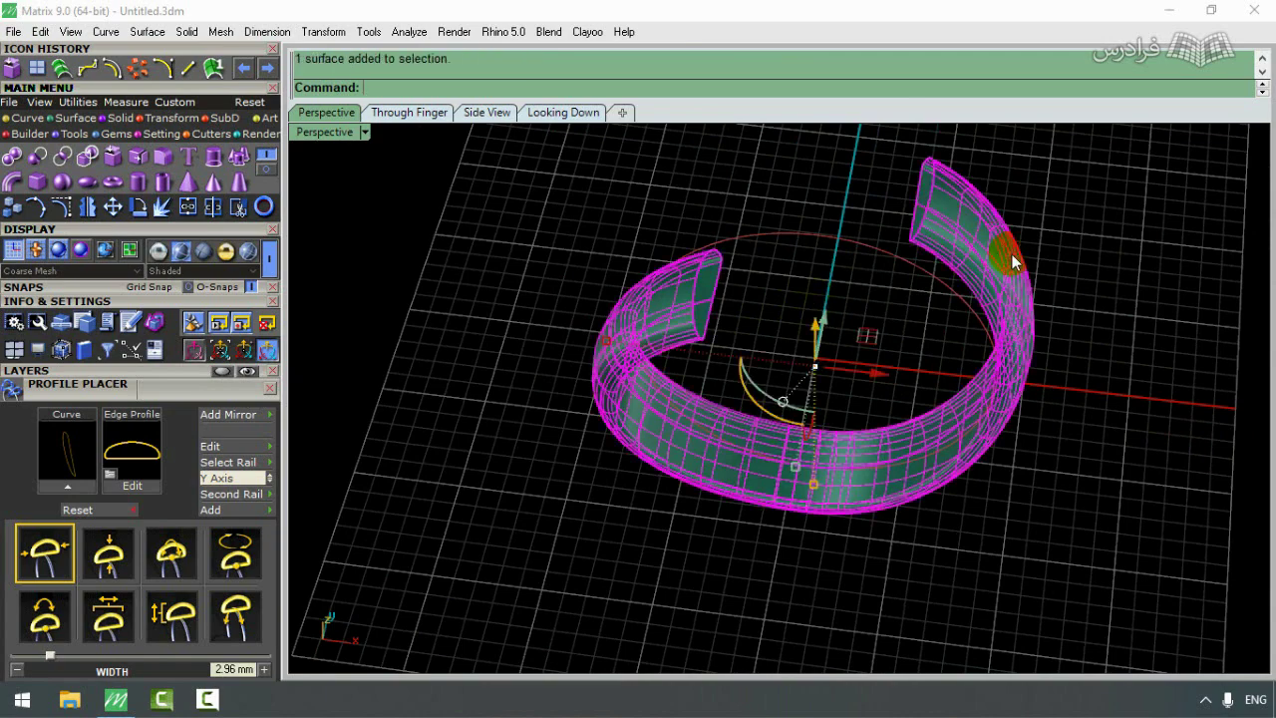
key("Delete")
right_click_drag(847, 361, 834, 263)
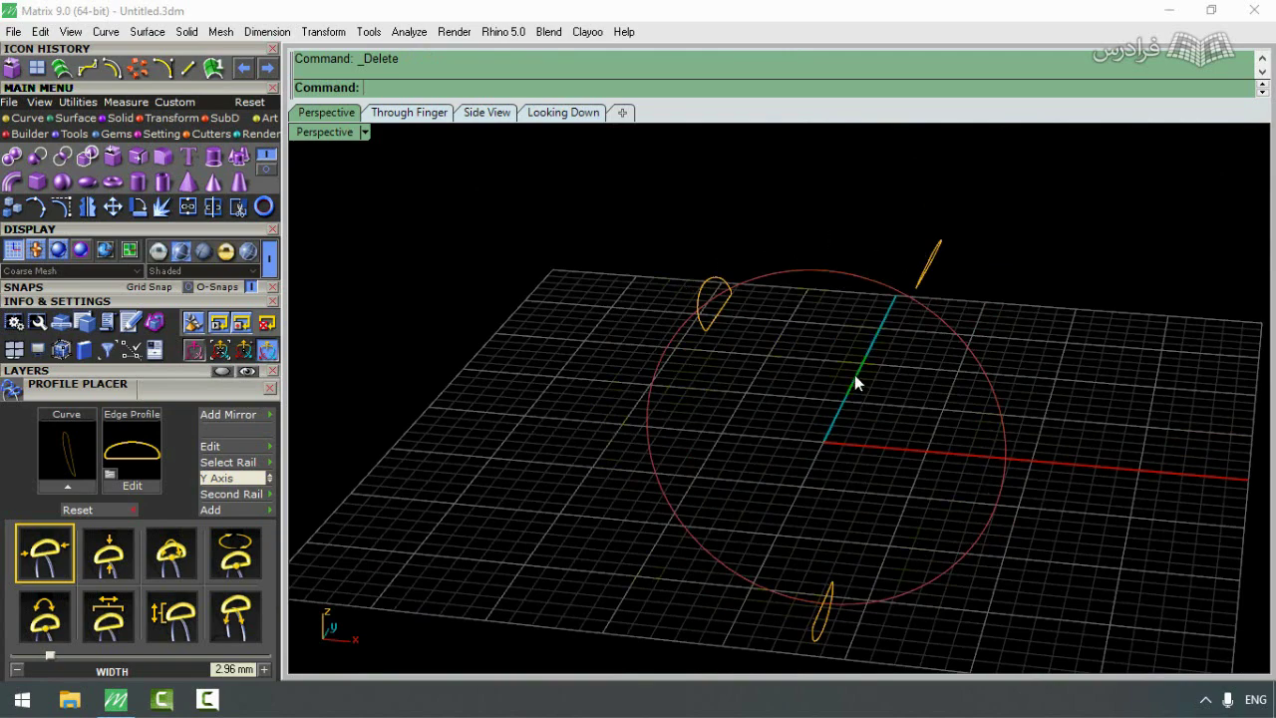
scroll(869, 344, "down", 5)
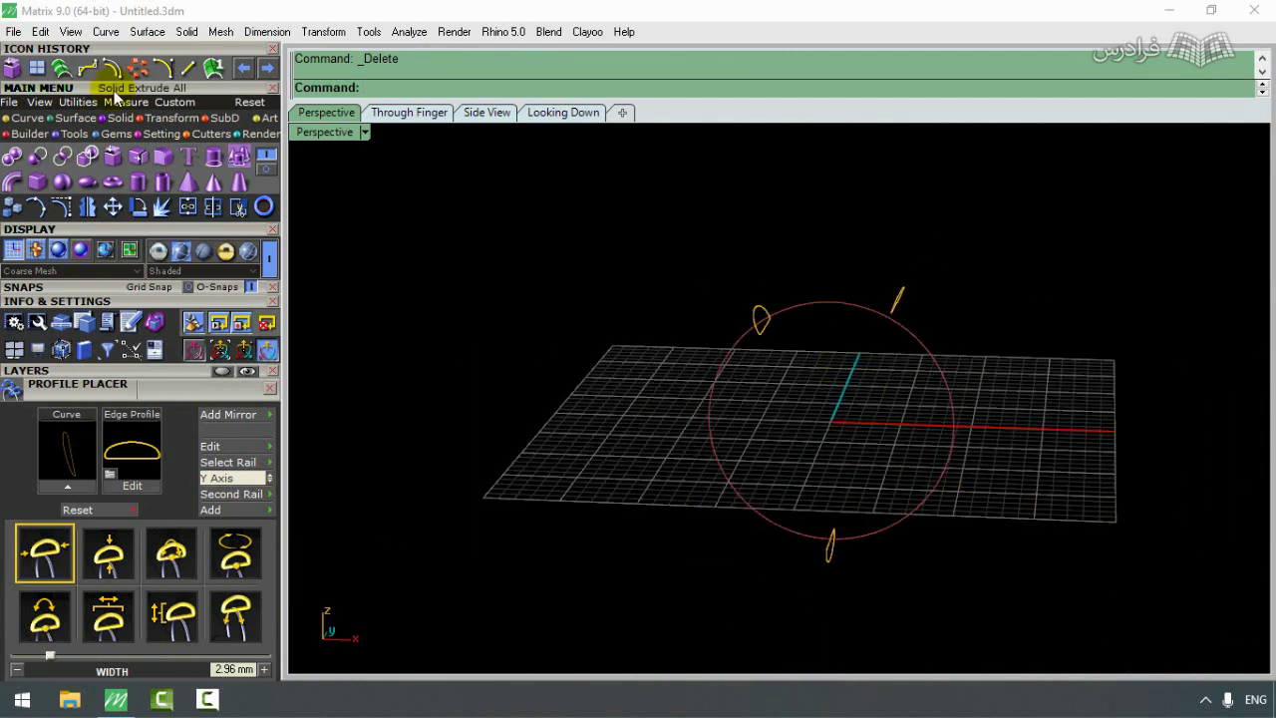
Step: Start a one-rail sweep with the ring circle as rail and both upper profiles and the base profile as cross sections
left_click(74, 117)
left_click(88, 155)
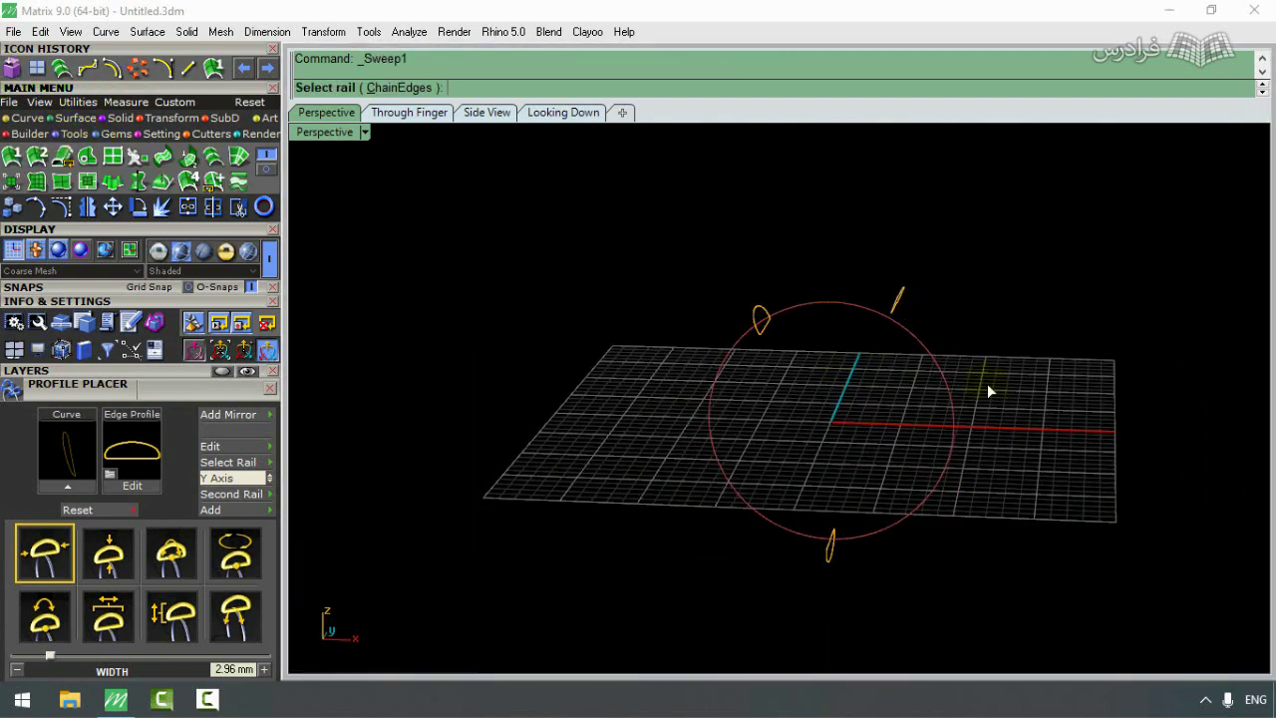
left_click(922, 344)
left_click(899, 299)
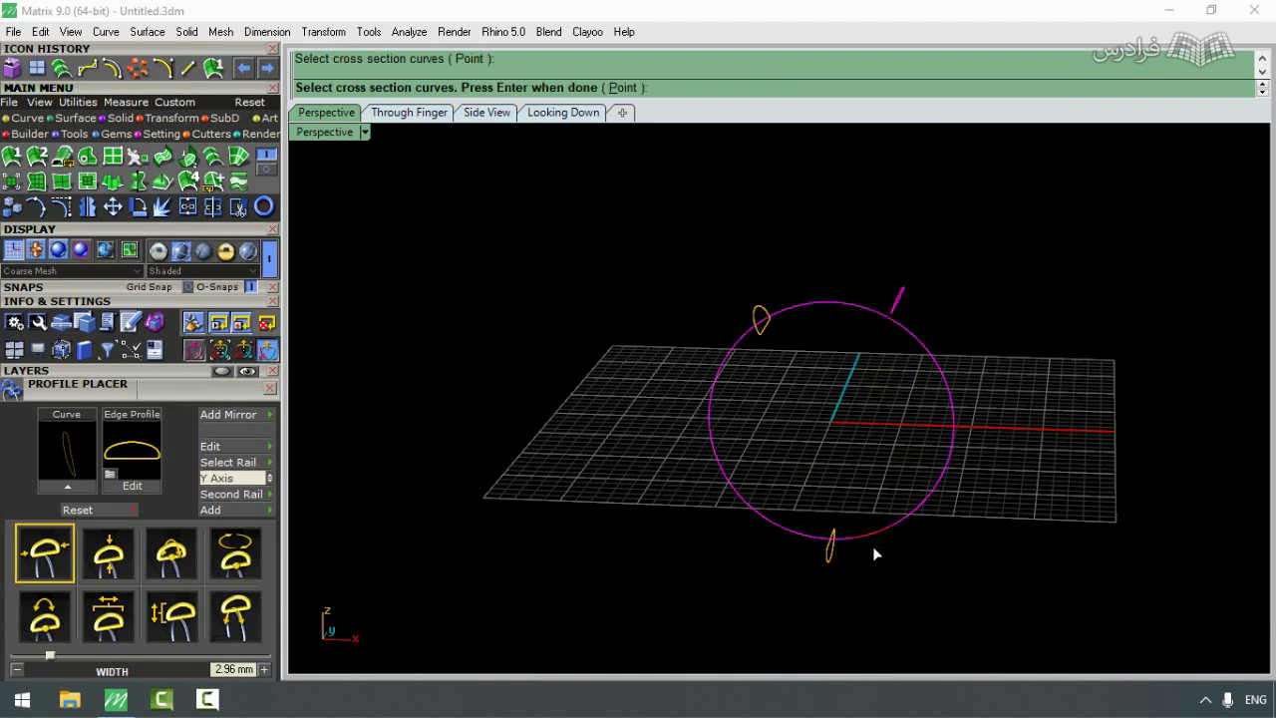
right_click_drag(872, 402, 896, 392)
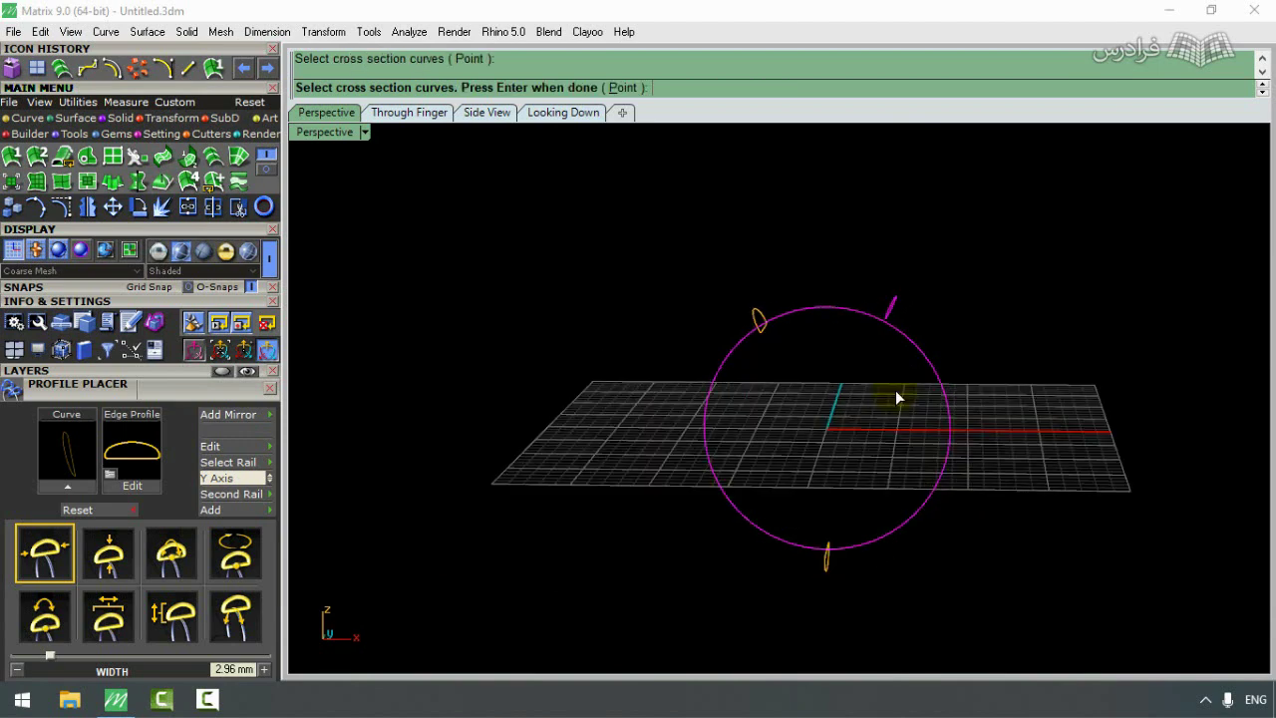
left_click(756, 321)
left_click(827, 558)
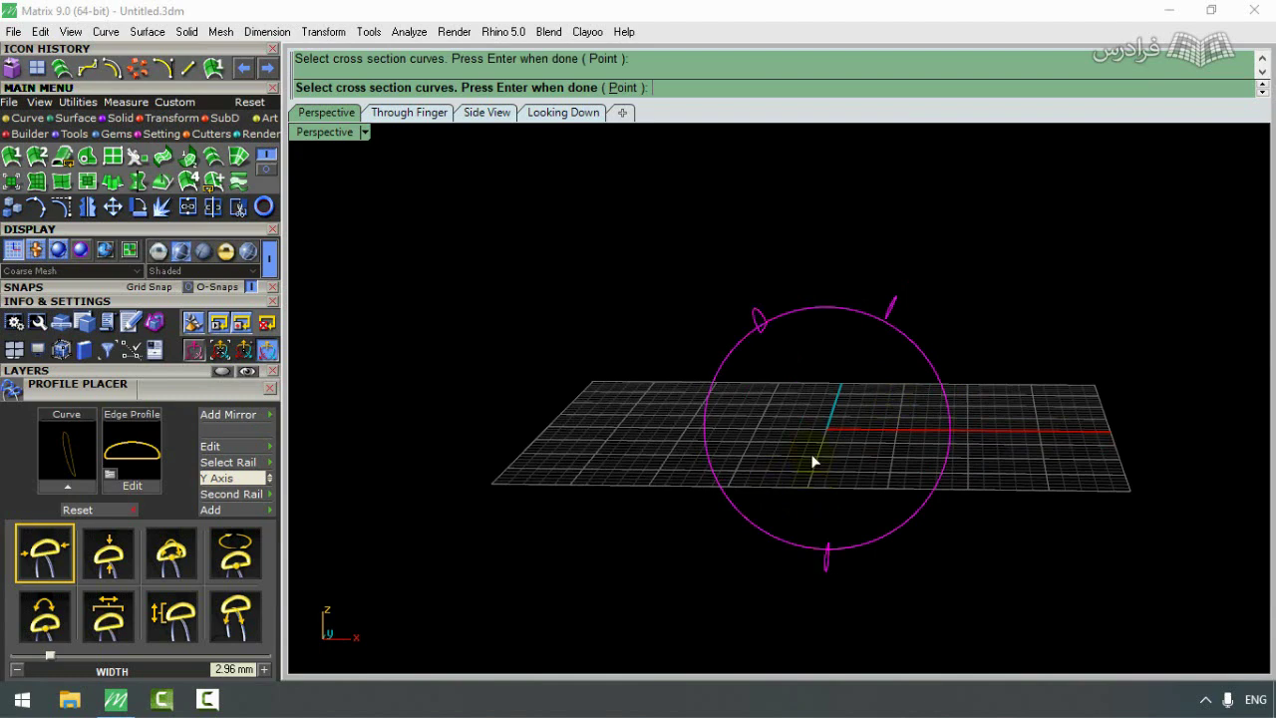
key("Return")
Step: Adjust the seam on an upper profile and accept the seams for the Freeform sweep
right_click_drag(812, 459, 977, 419)
left_click(822, 319)
key("Return")
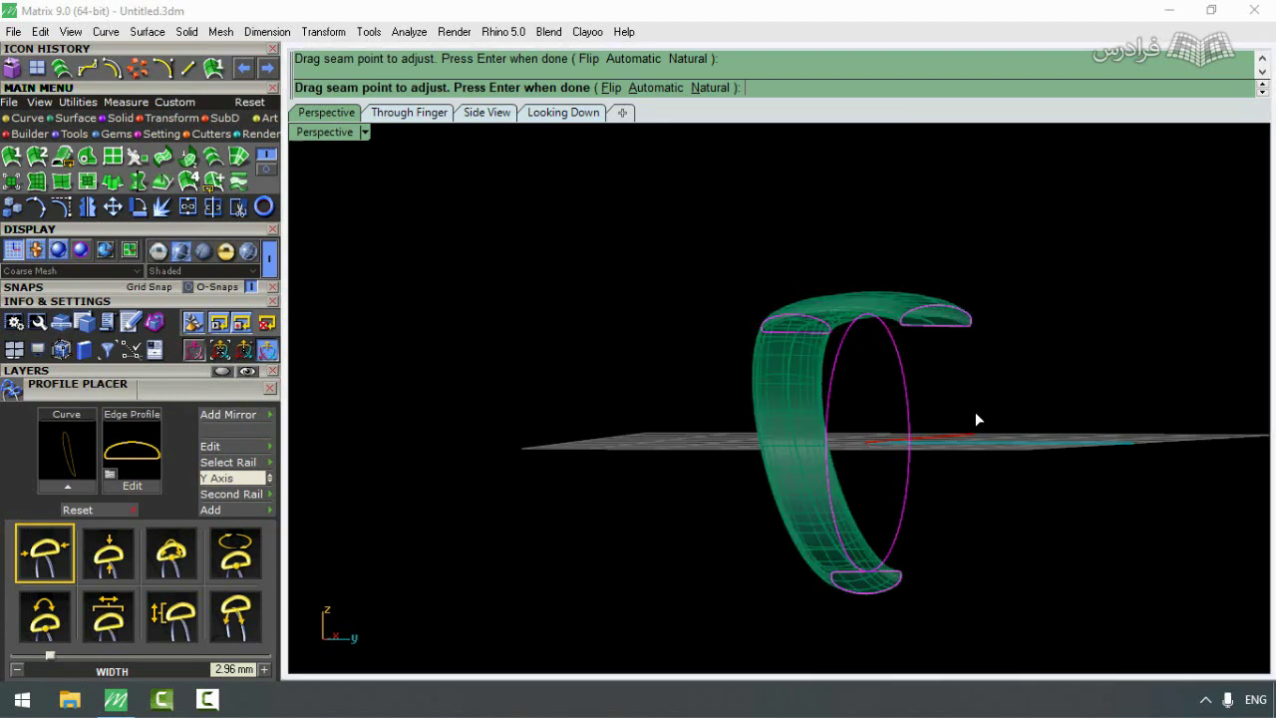
left_click_drag(835, 261, 413, 242)
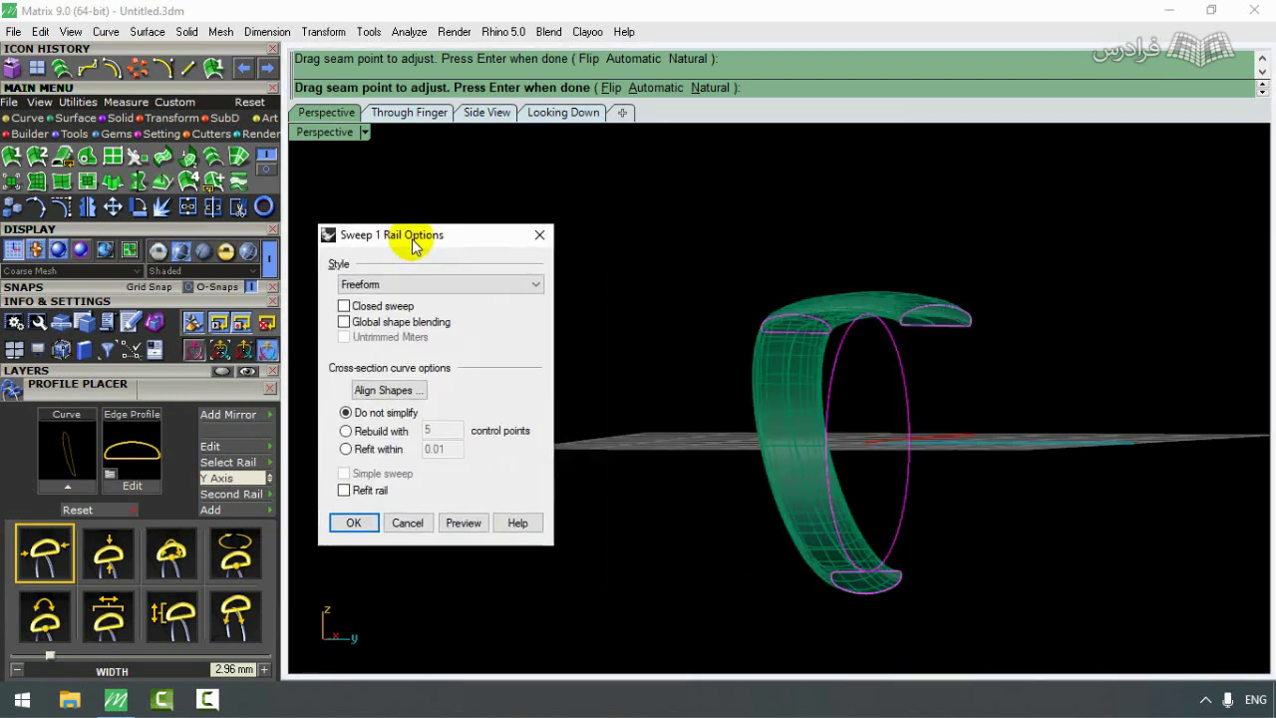
Step: Turn on Closed sweep and create the full band through all three profiles
right_click_drag(657, 330, 865, 520)
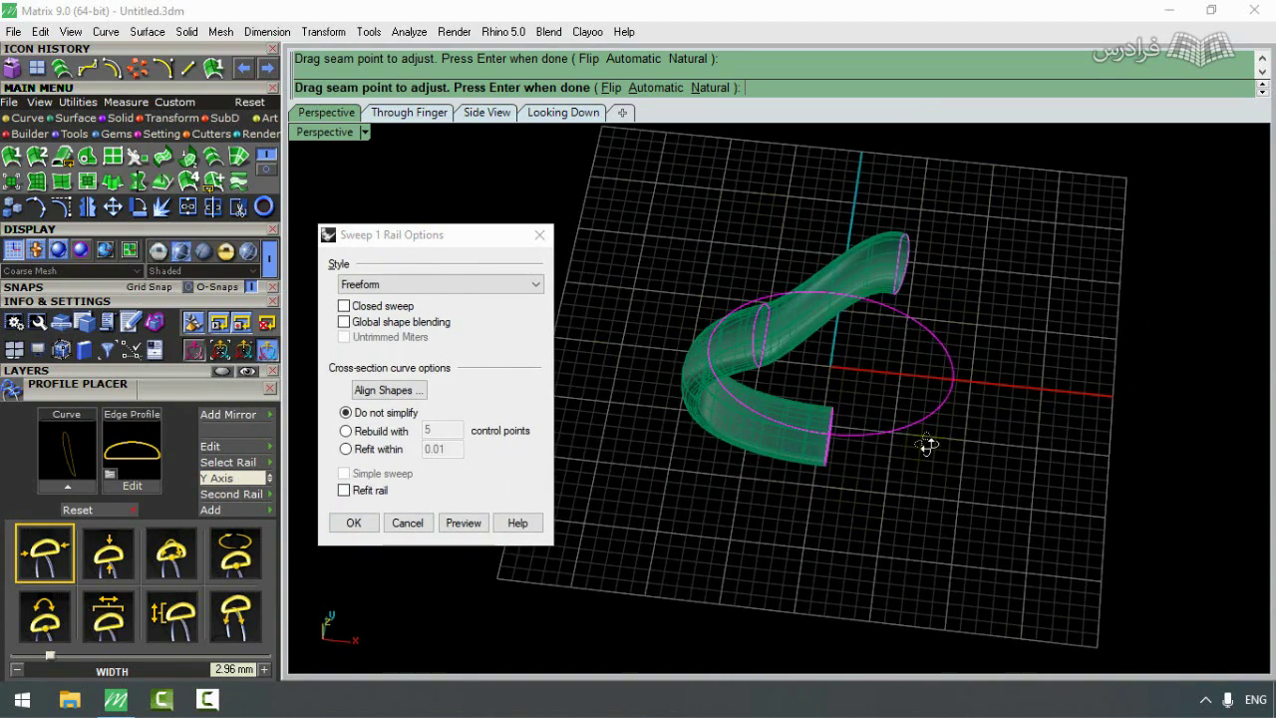
right_click_drag(927, 446, 945, 314)
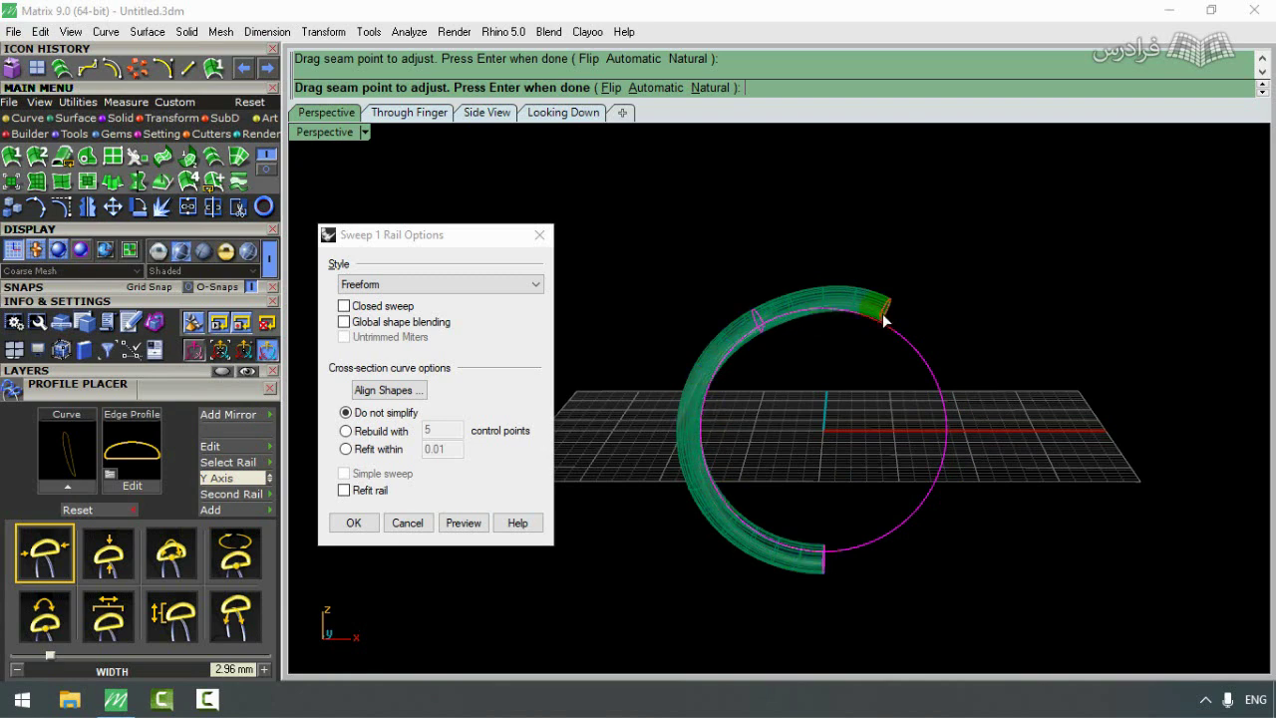
right_click_drag(855, 338, 847, 378)
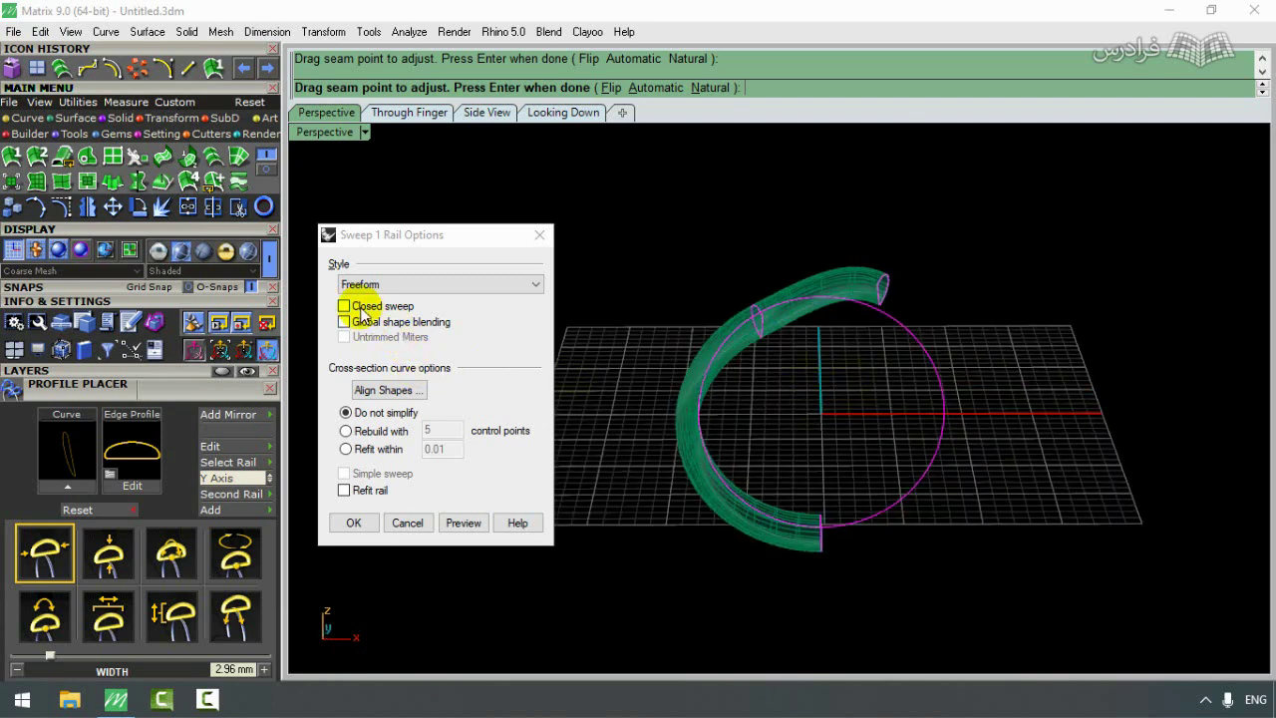
left_click(344, 306)
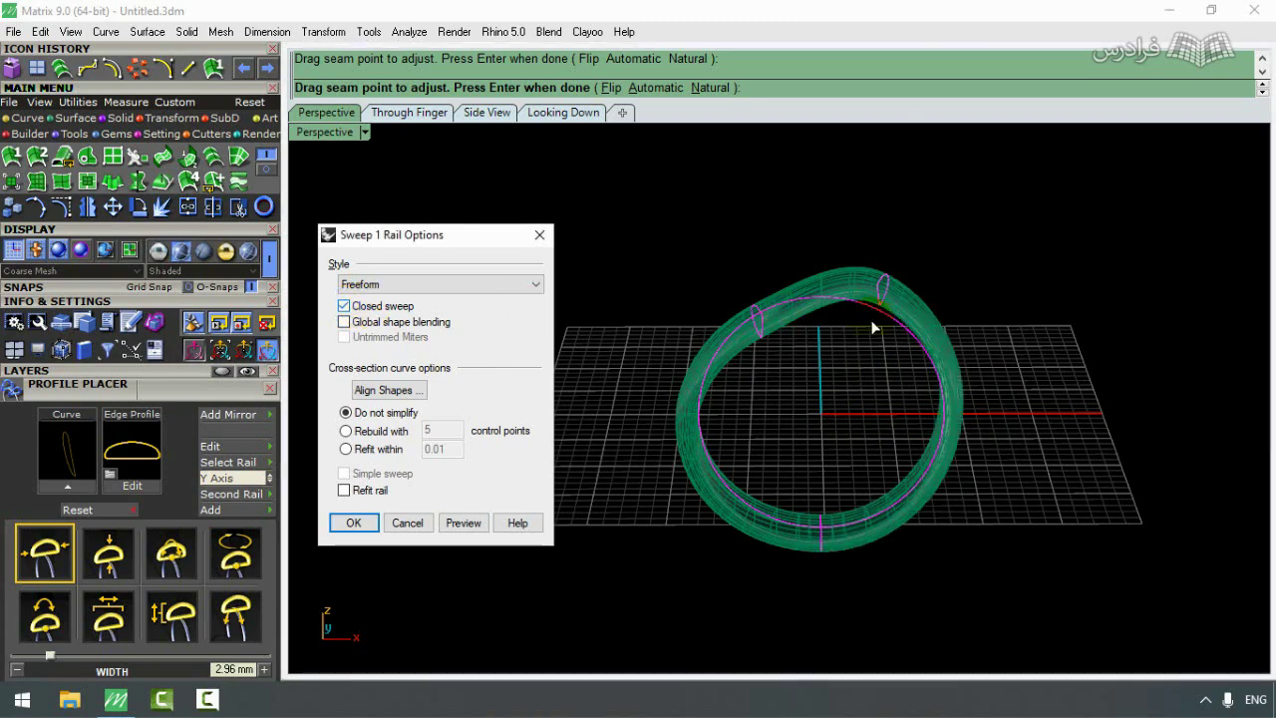
right_click_drag(798, 389, 975, 444)
left_click_drag(768, 350, 875, 256)
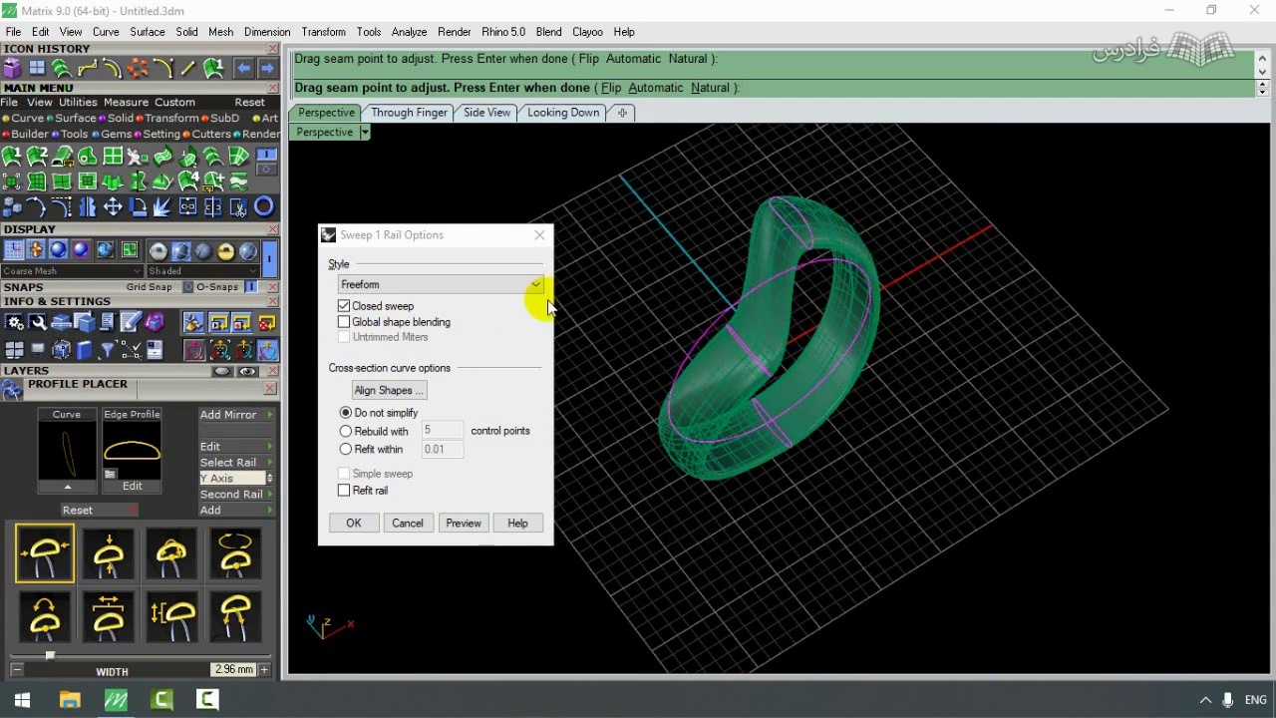
left_click(371, 530)
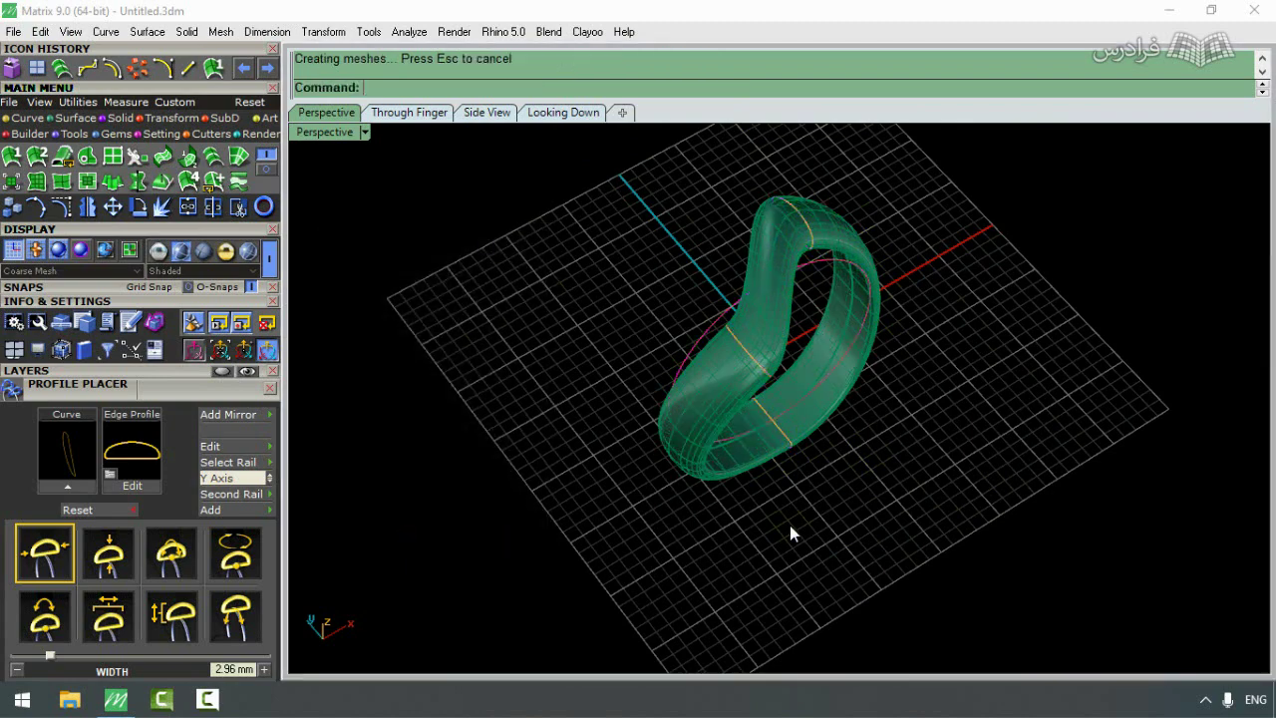
Step: Mirror a copy of the closed band in the Looking Down view across the horizontal X axis, starting the mirror plane at 0,0,0
right_click_drag(937, 465, 848, 498)
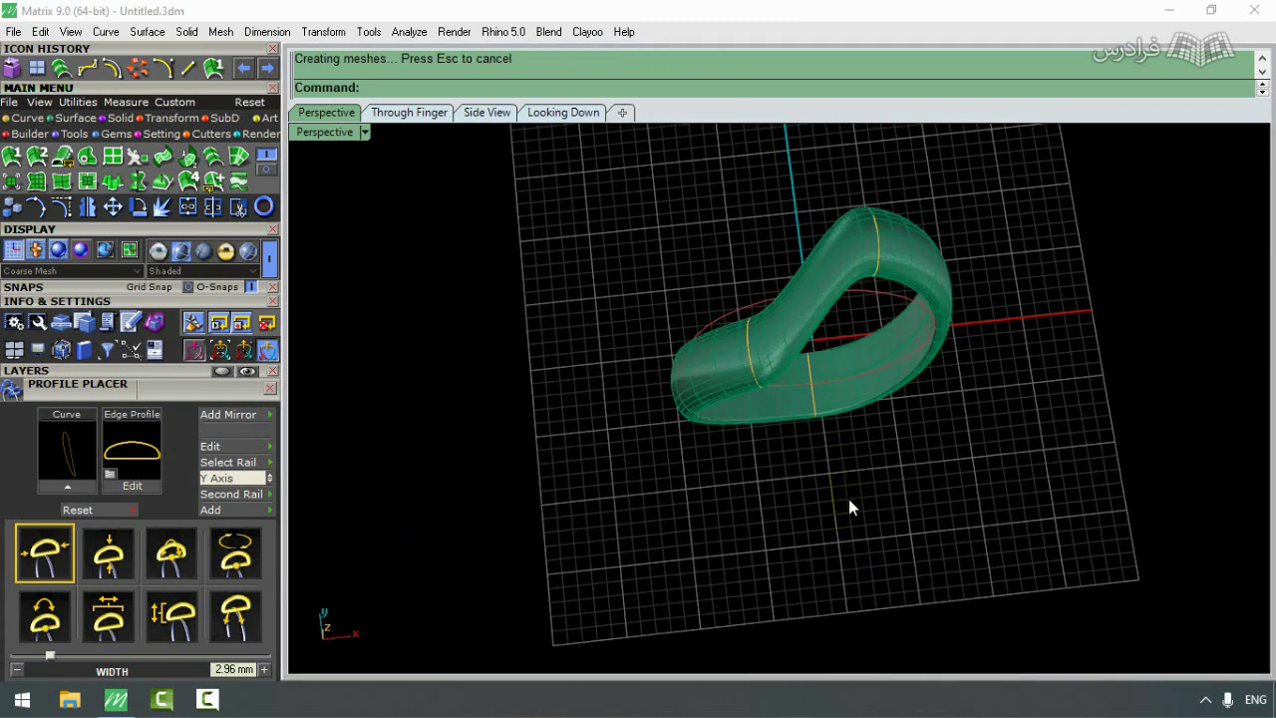
left_click(855, 260)
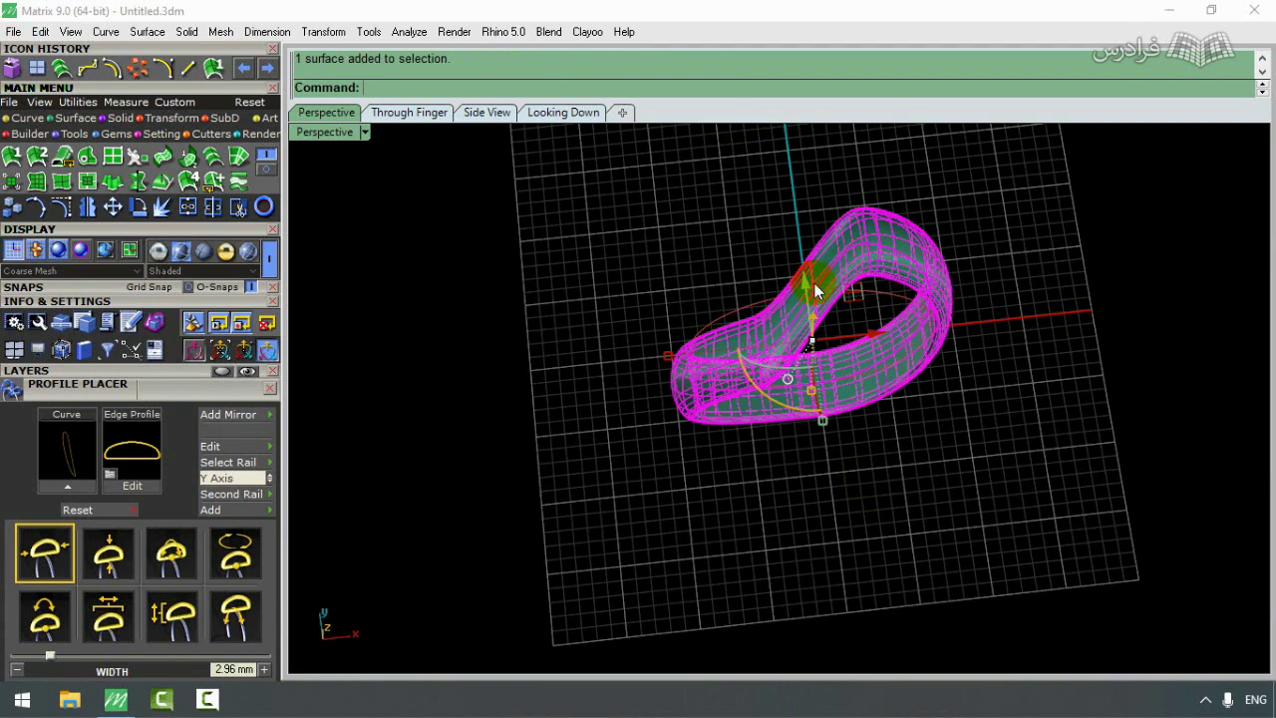
double_click(321, 133)
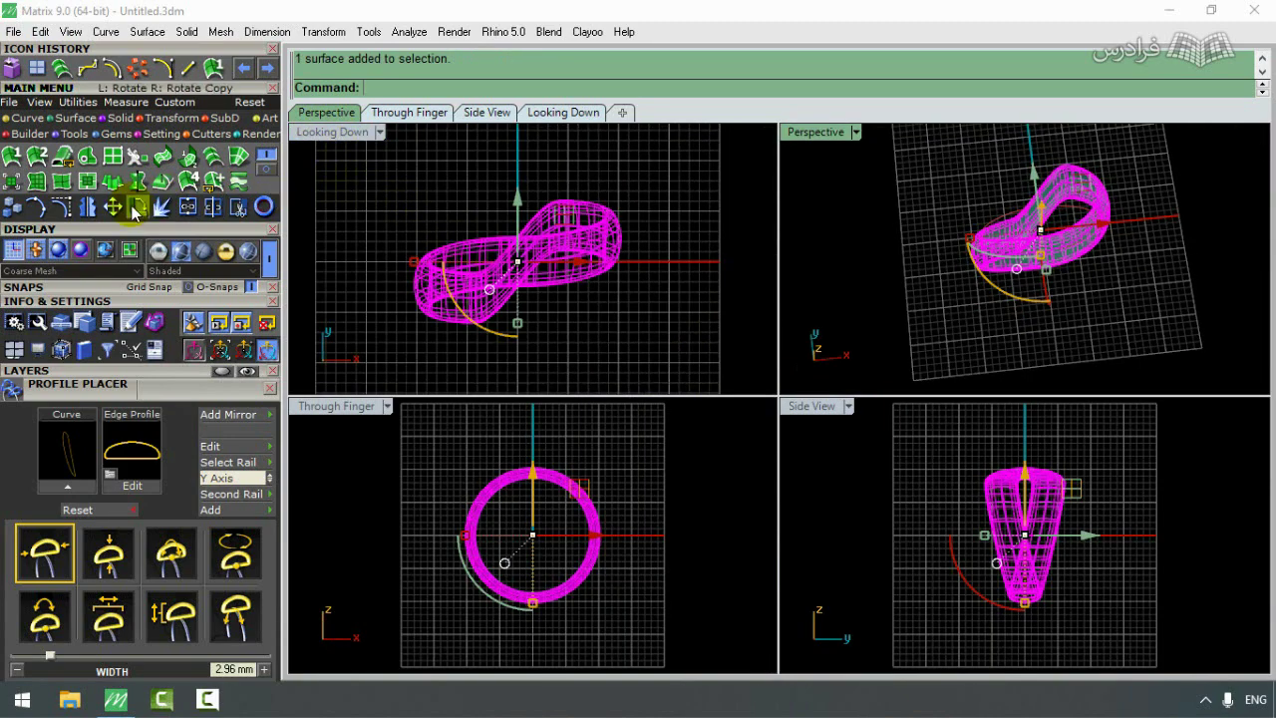
left_click(86, 207)
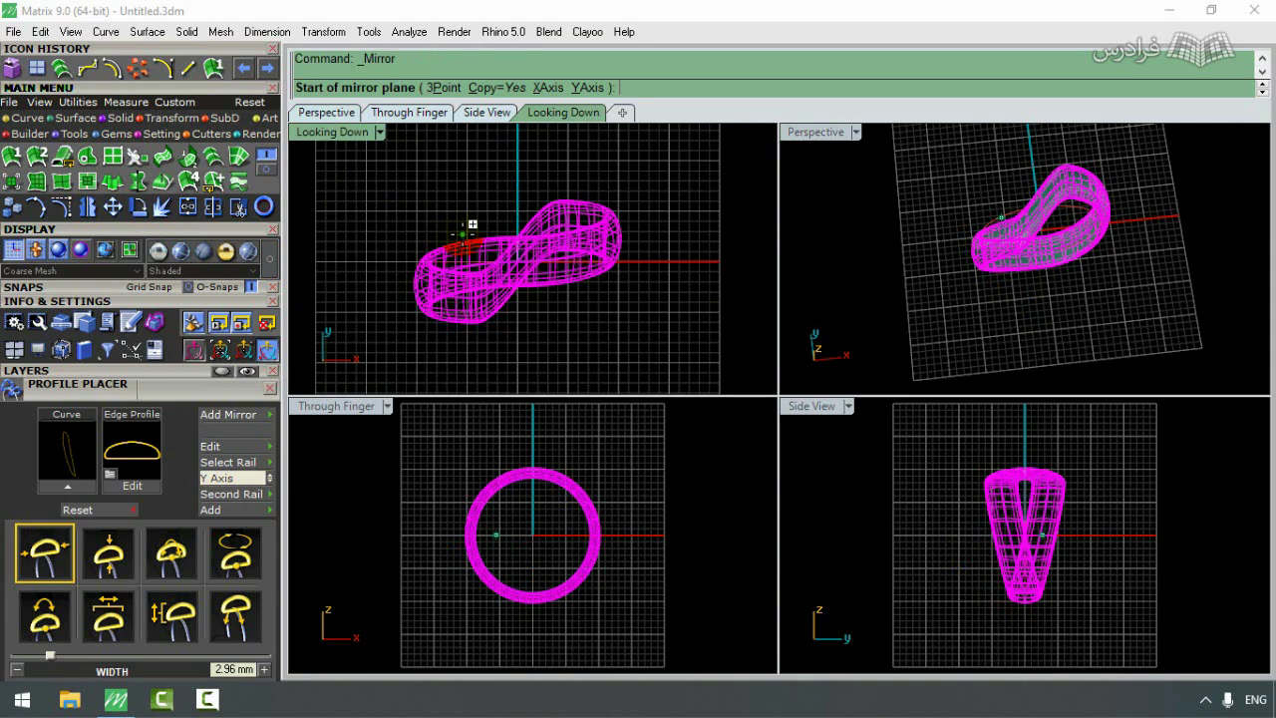
left_click(518, 261)
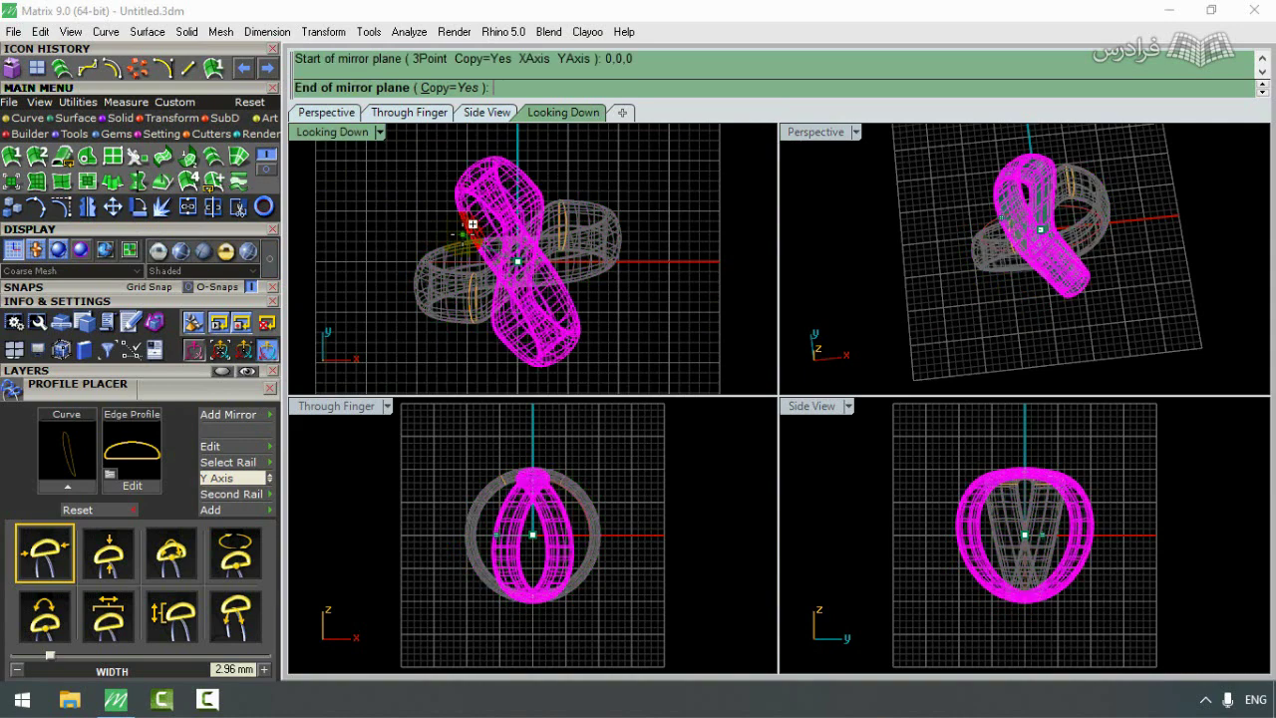
left_click(312, 265)
left_click(658, 346)
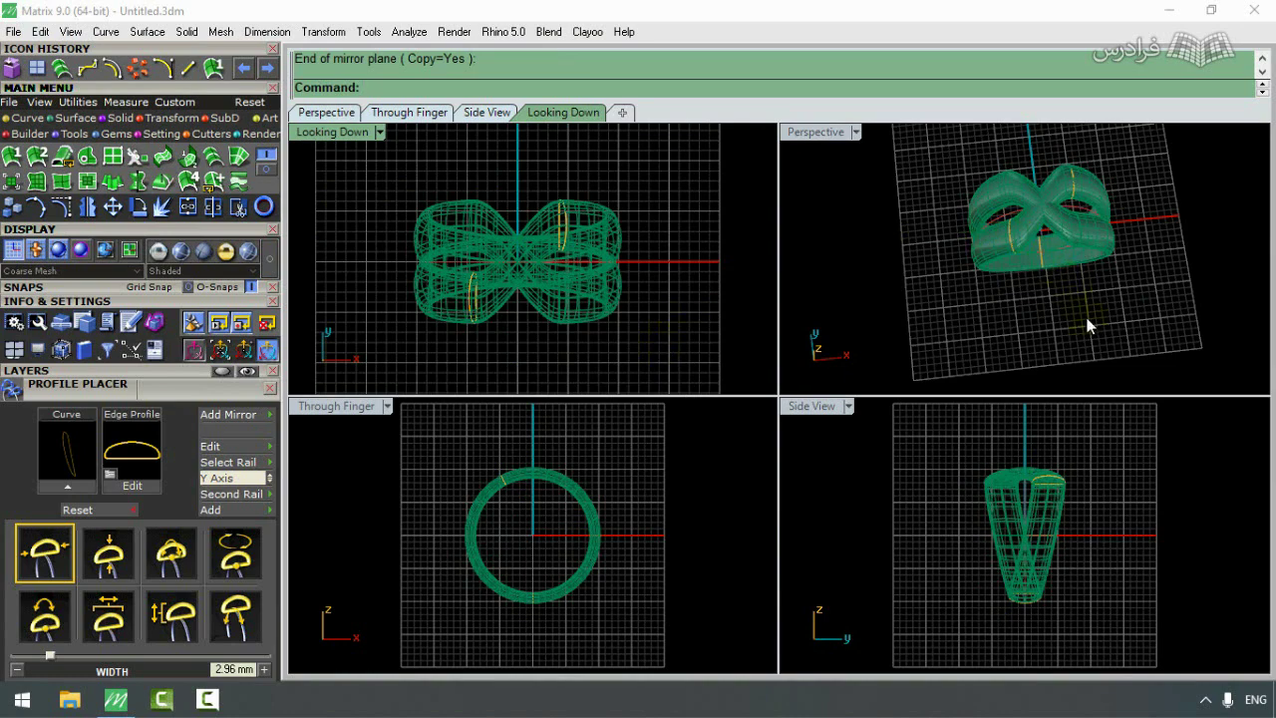
Step: Show the layer list and move both crossed bands together along the X axis, clear of the ring circle and profiles in the Perspective view
right_click_drag(1088, 326, 828, 128)
double_click(815, 131)
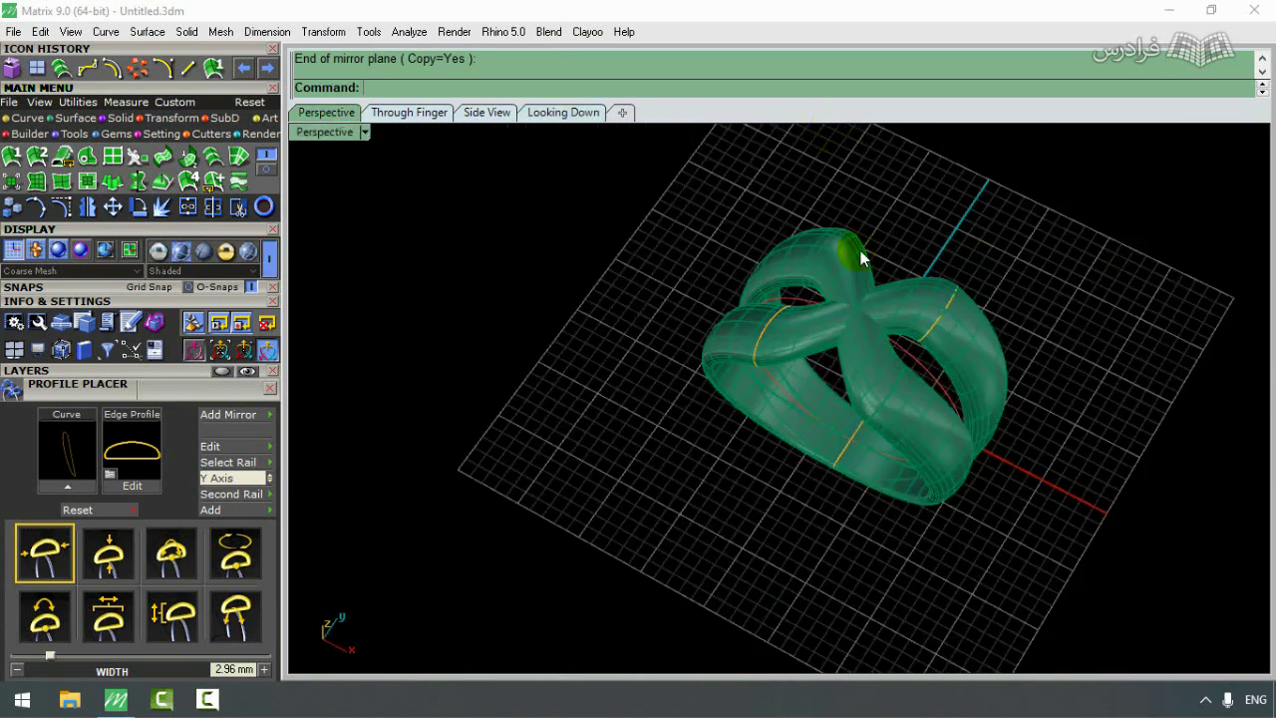
right_click_drag(861, 251, 659, 376)
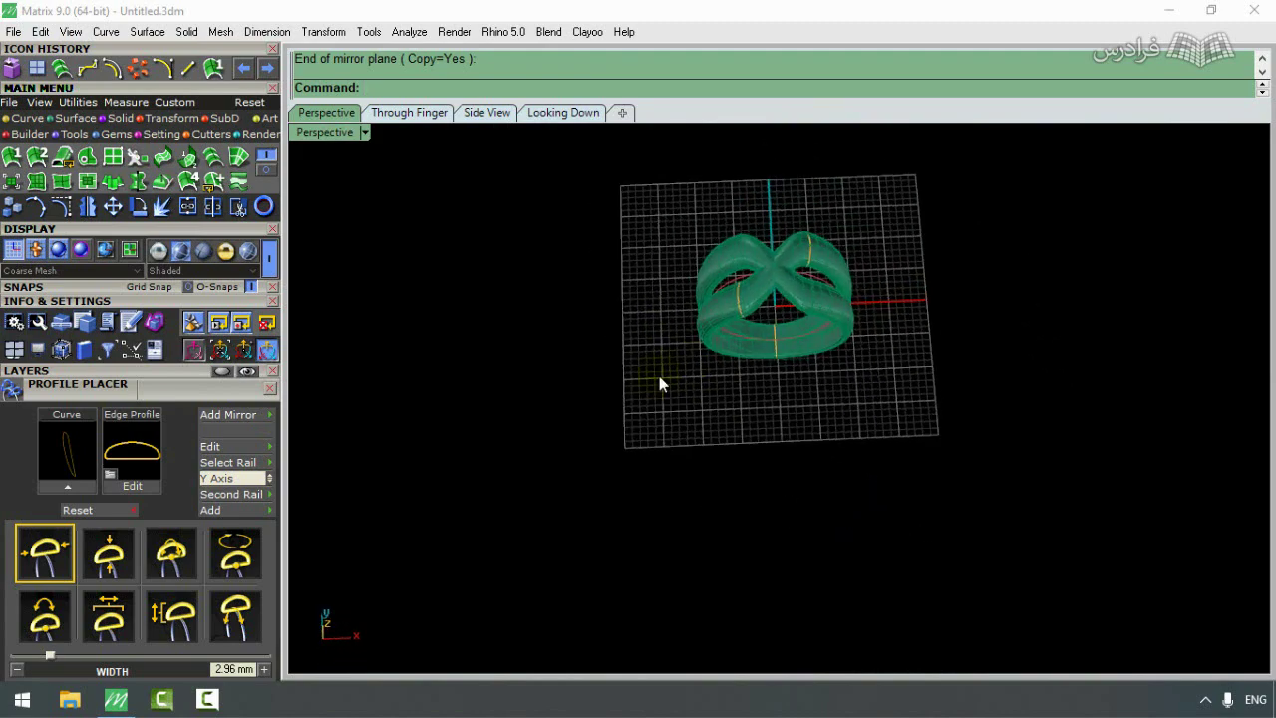
scroll(804, 247, "up", 3)
scroll(781, 259, "up", 3)
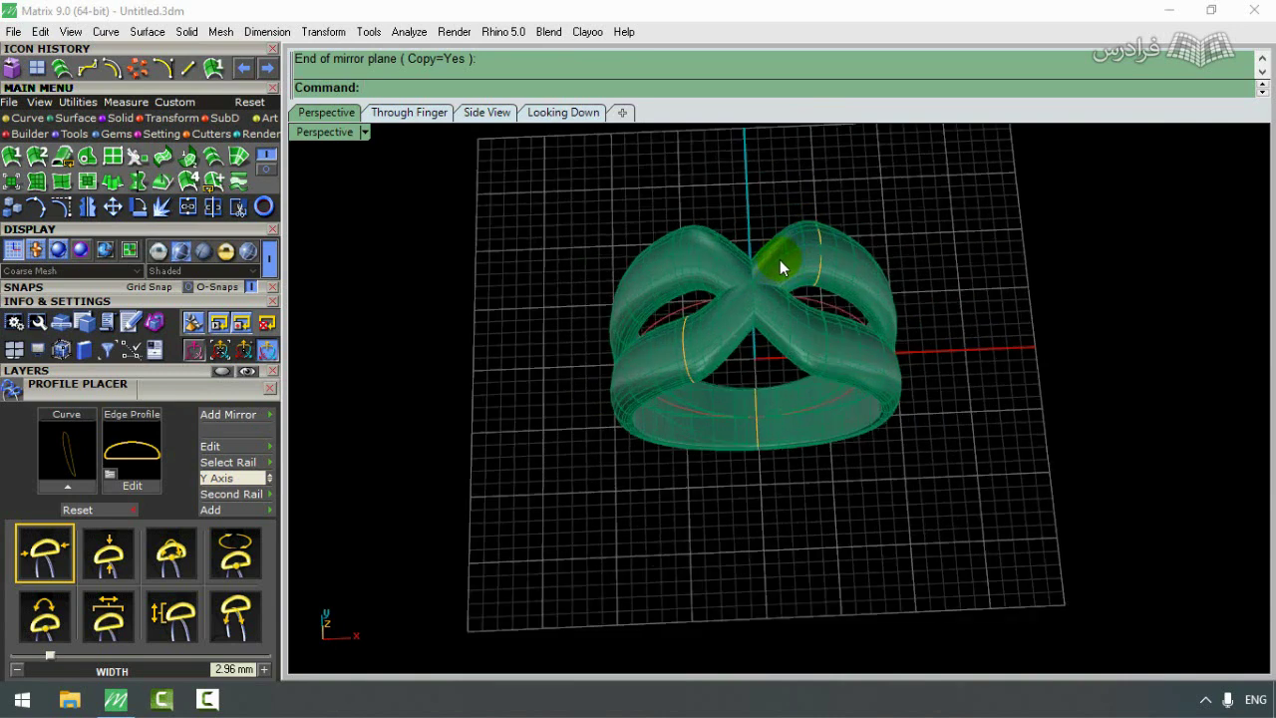
left_click(782, 275)
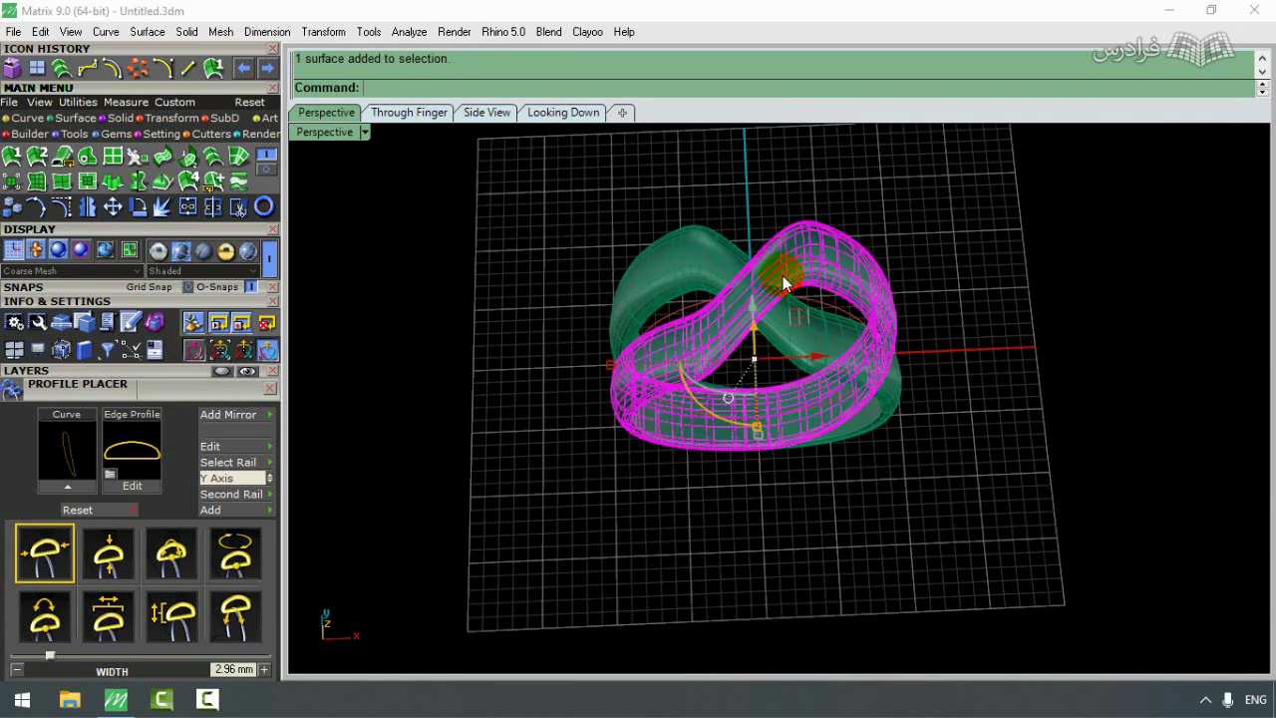
left_click(821, 331, "shift")
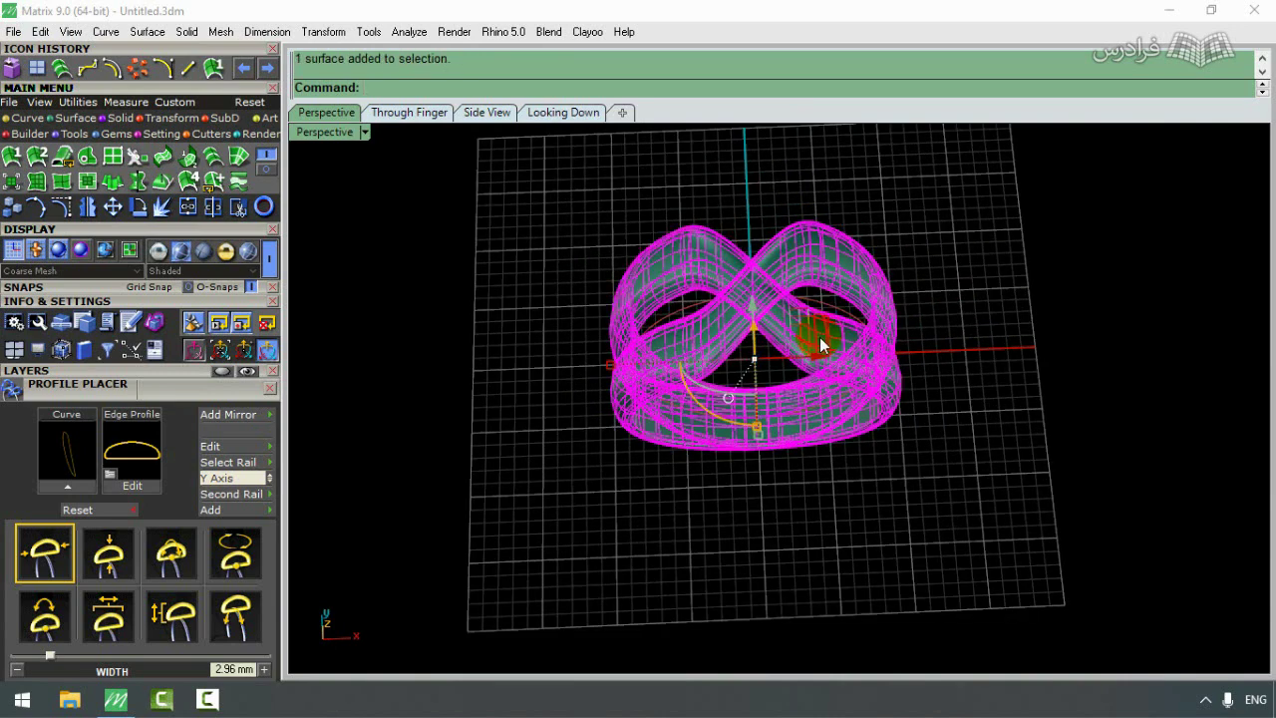
right_click(819, 337)
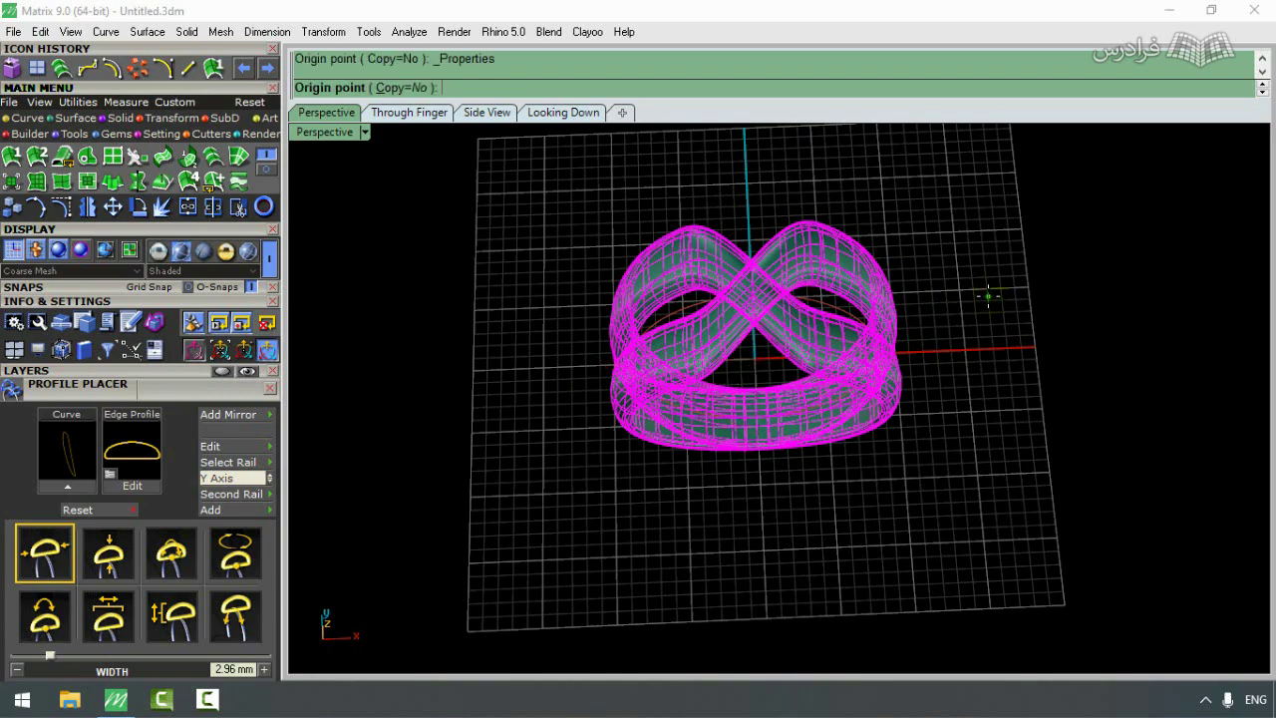
left_click(61, 414)
left_click(139, 389)
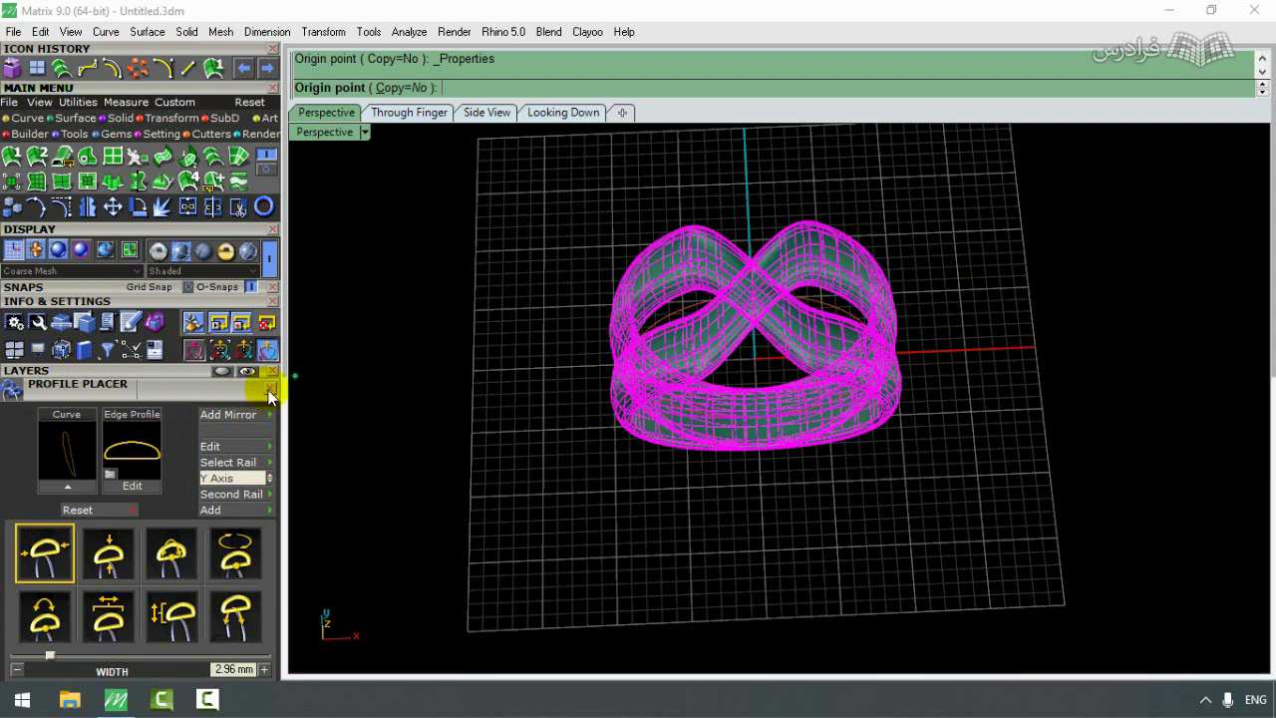
left_click(58, 370)
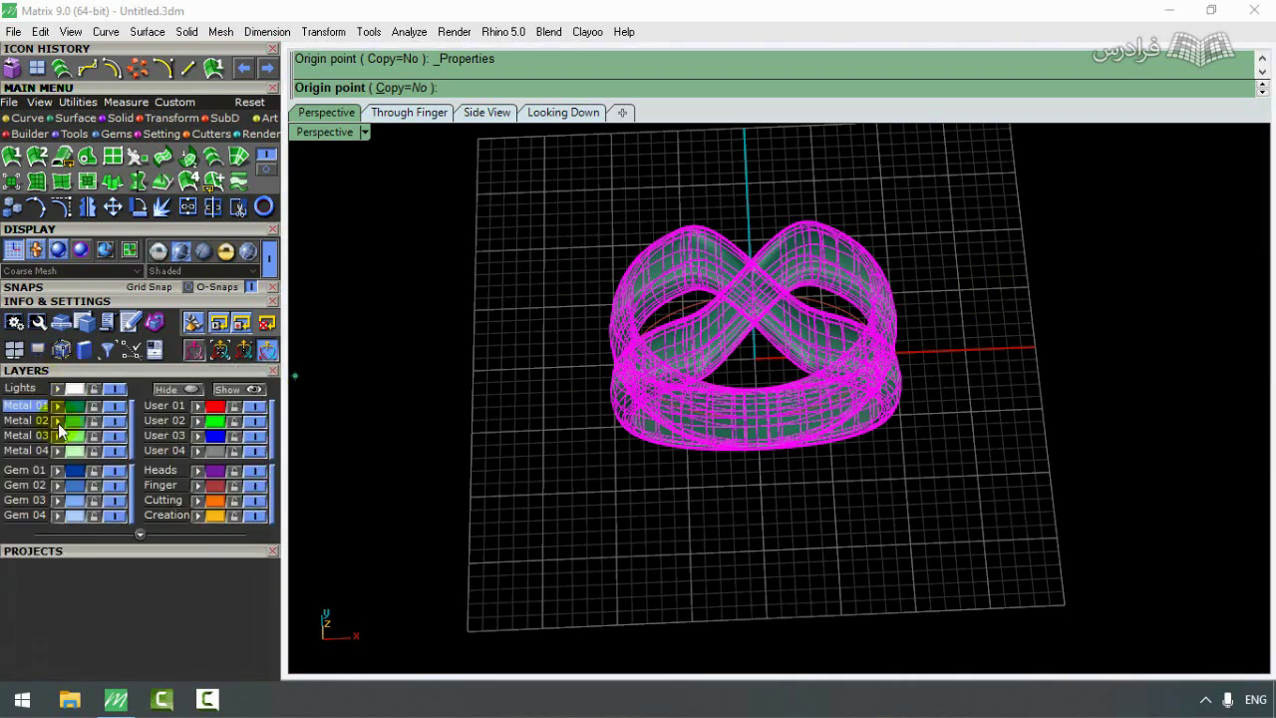
left_click_drag(798, 356, 1192, 341)
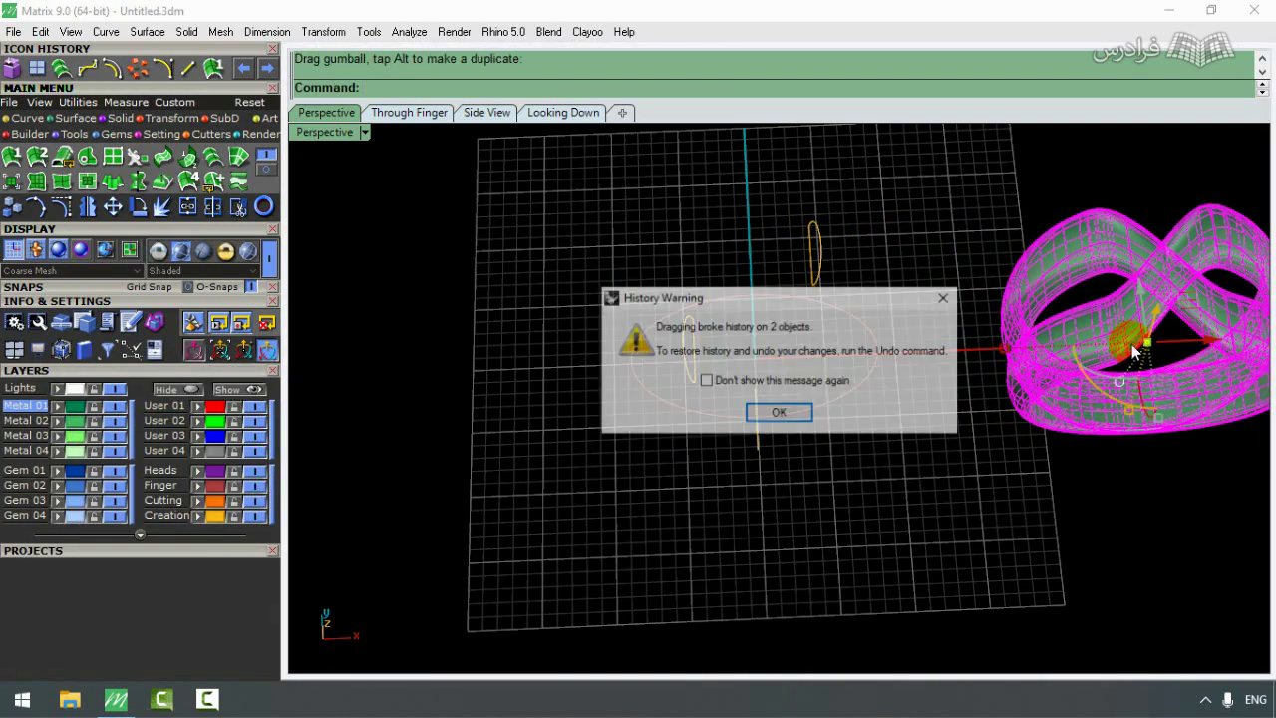
Step: Dismiss the history warning, turn off the Metal 02 layer holding the bands, and hide the three profile curves on the Creation layer
left_click(783, 409)
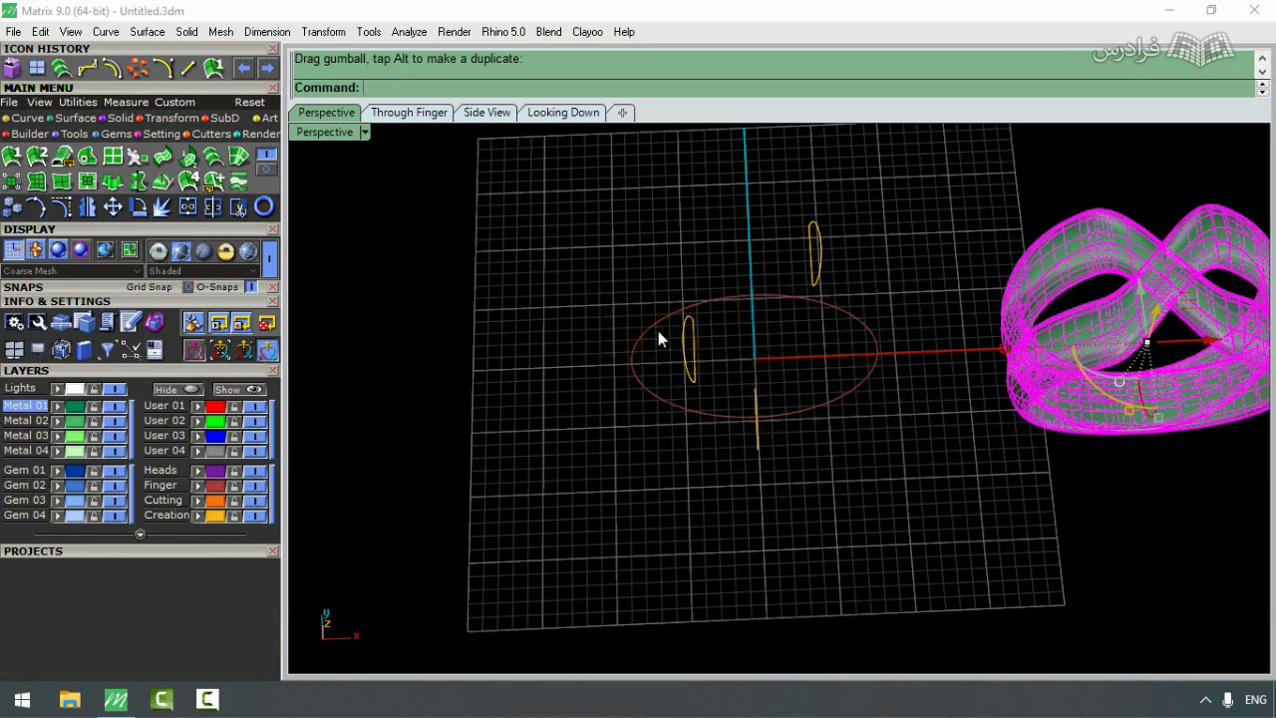
left_click(116, 421)
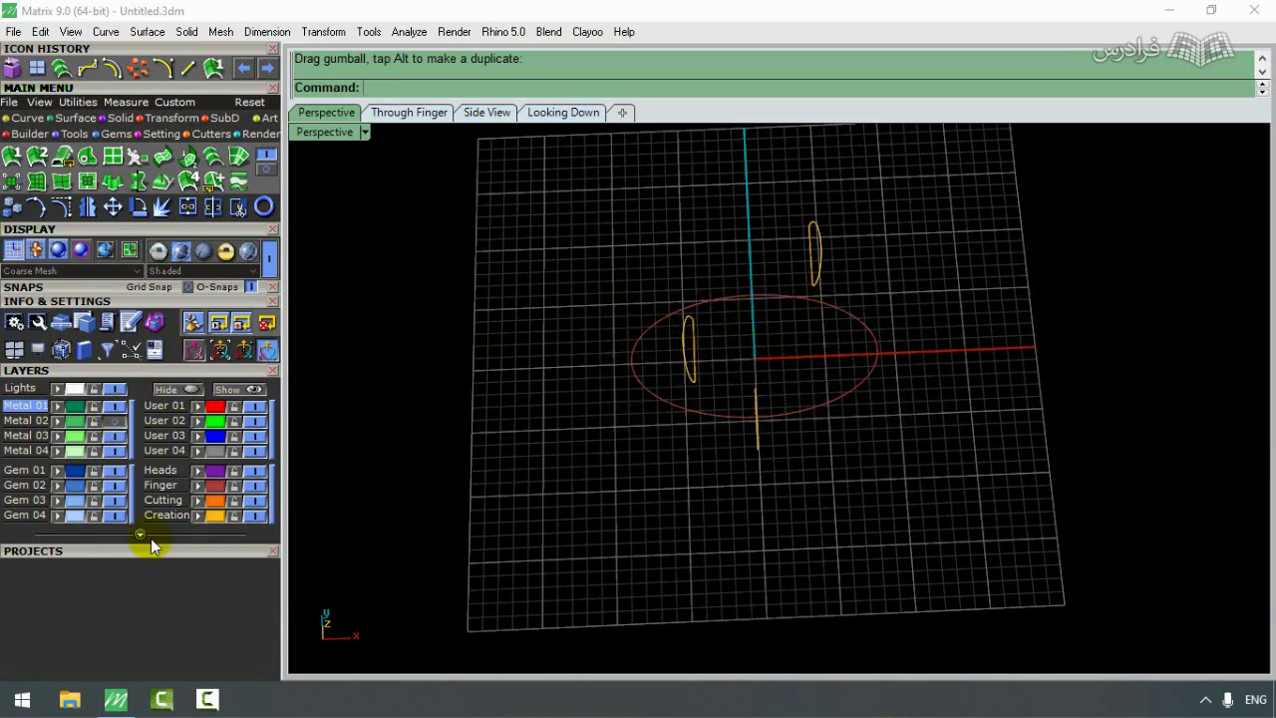
left_click(199, 516)
left_click(180, 388)
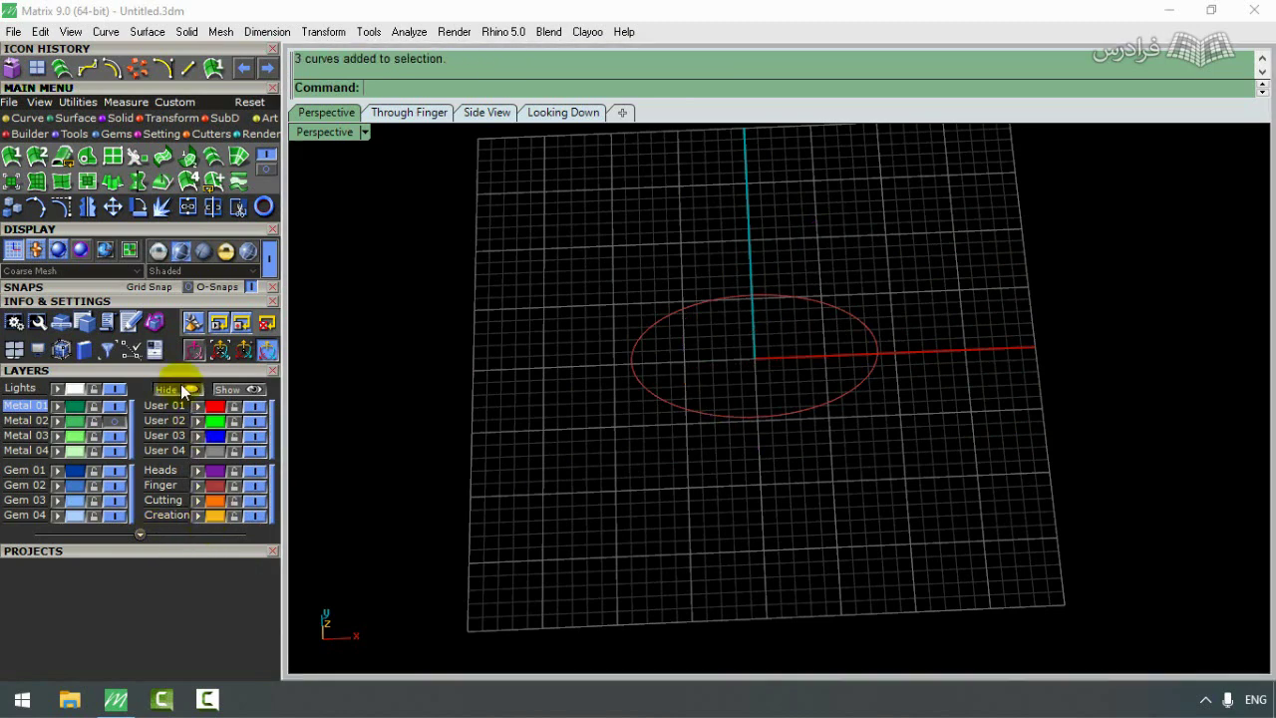
Step: In the Through Finger view, draw a 1.5 mm vertical line upward from the top quadrant of the ring circle
right_click_drag(994, 456, 984, 251)
double_click(329, 132)
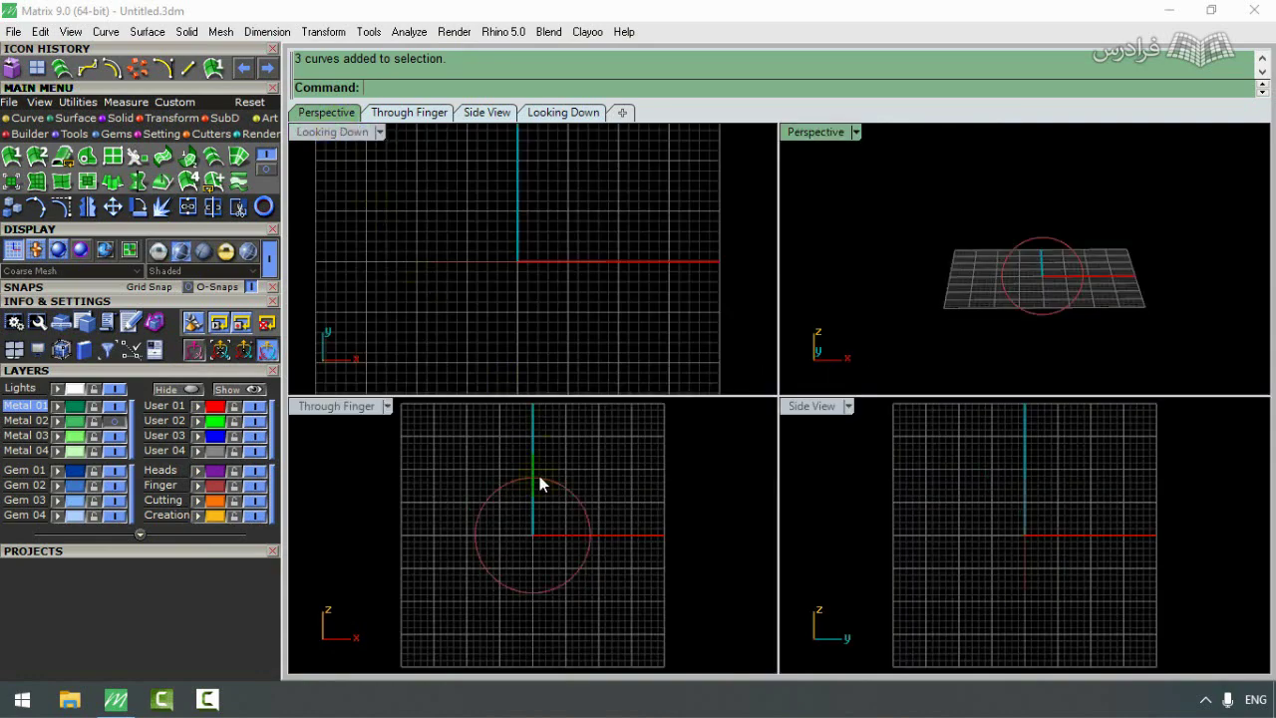
double_click(322, 409)
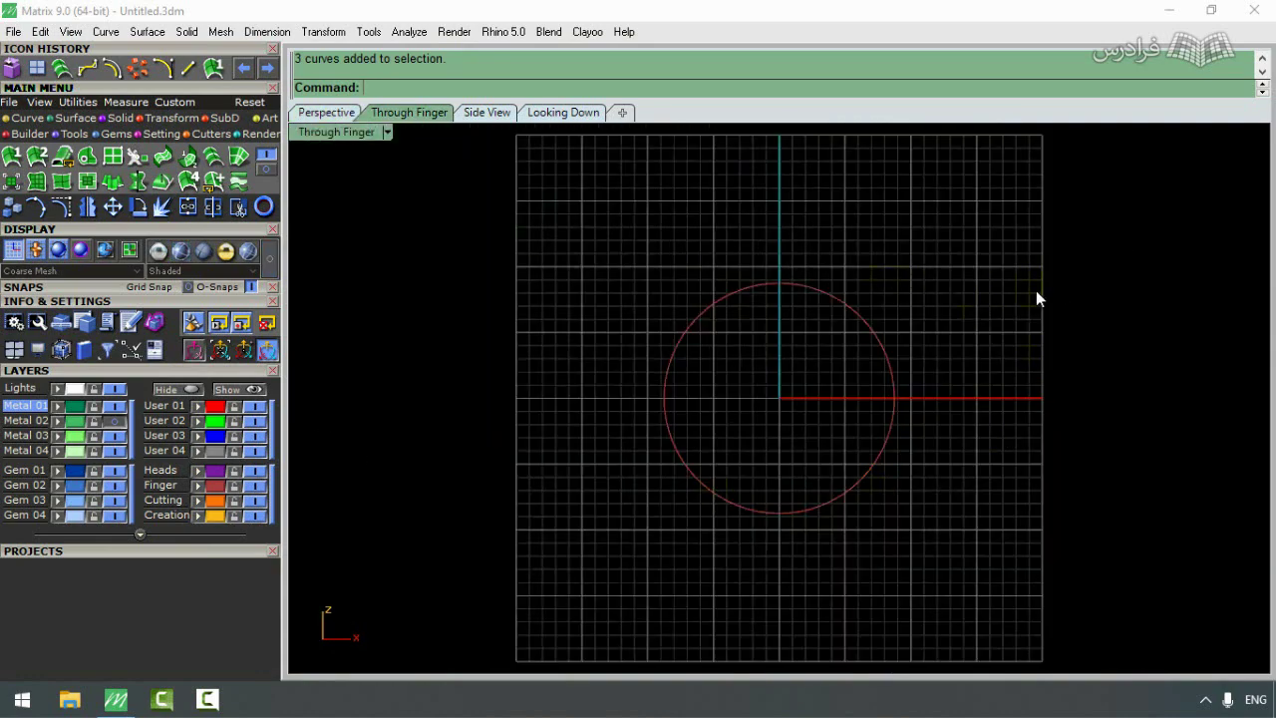
scroll(1035, 290, "up", 1)
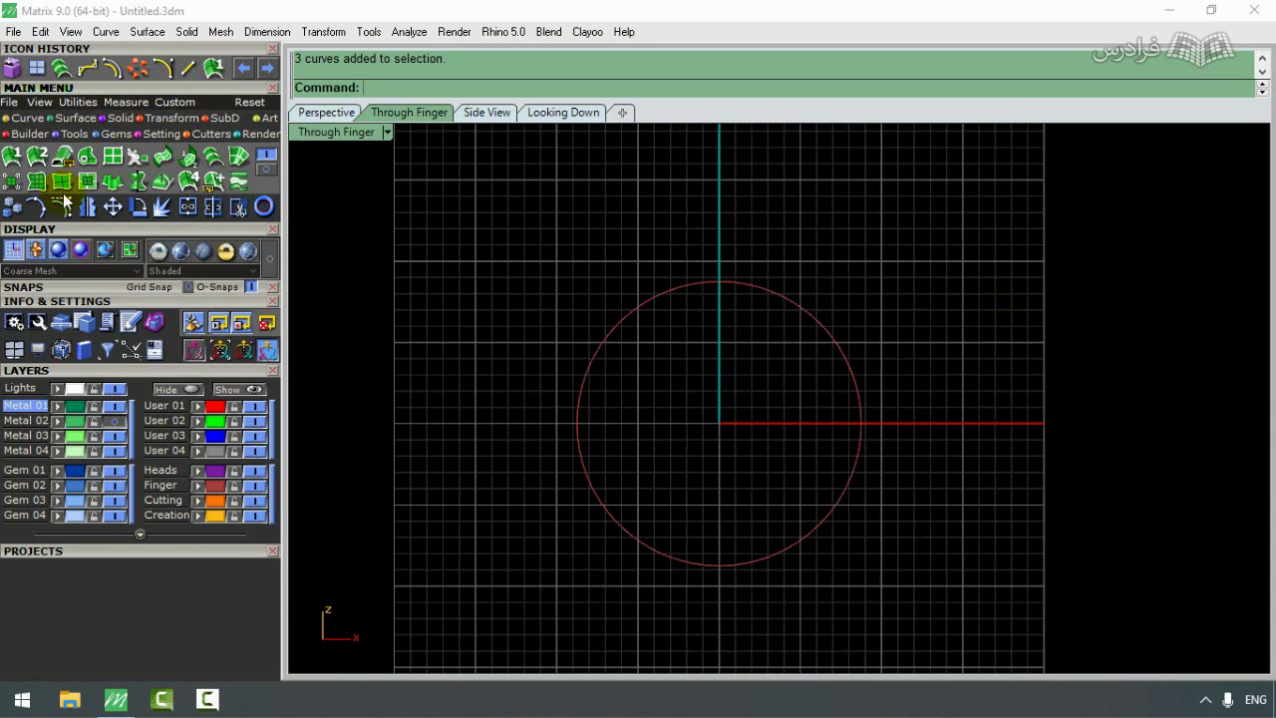
left_click(188, 67)
left_click(723, 289)
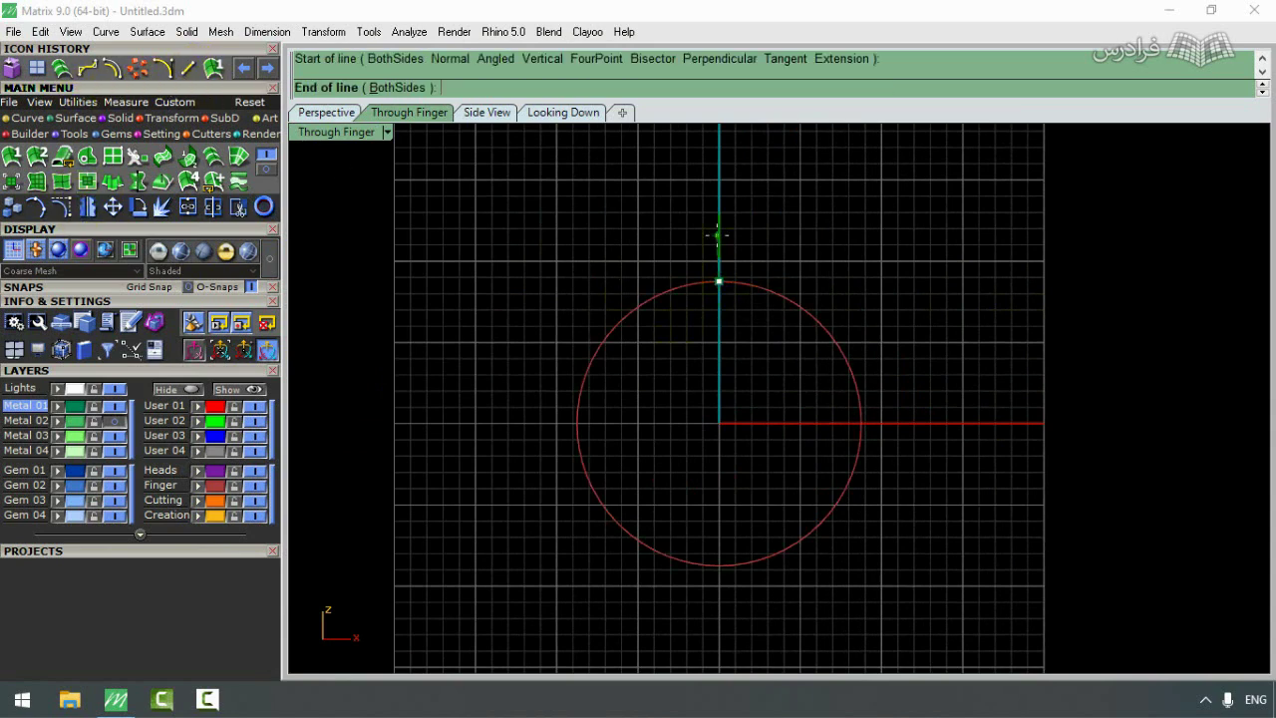
type("1.5")
key("Return")
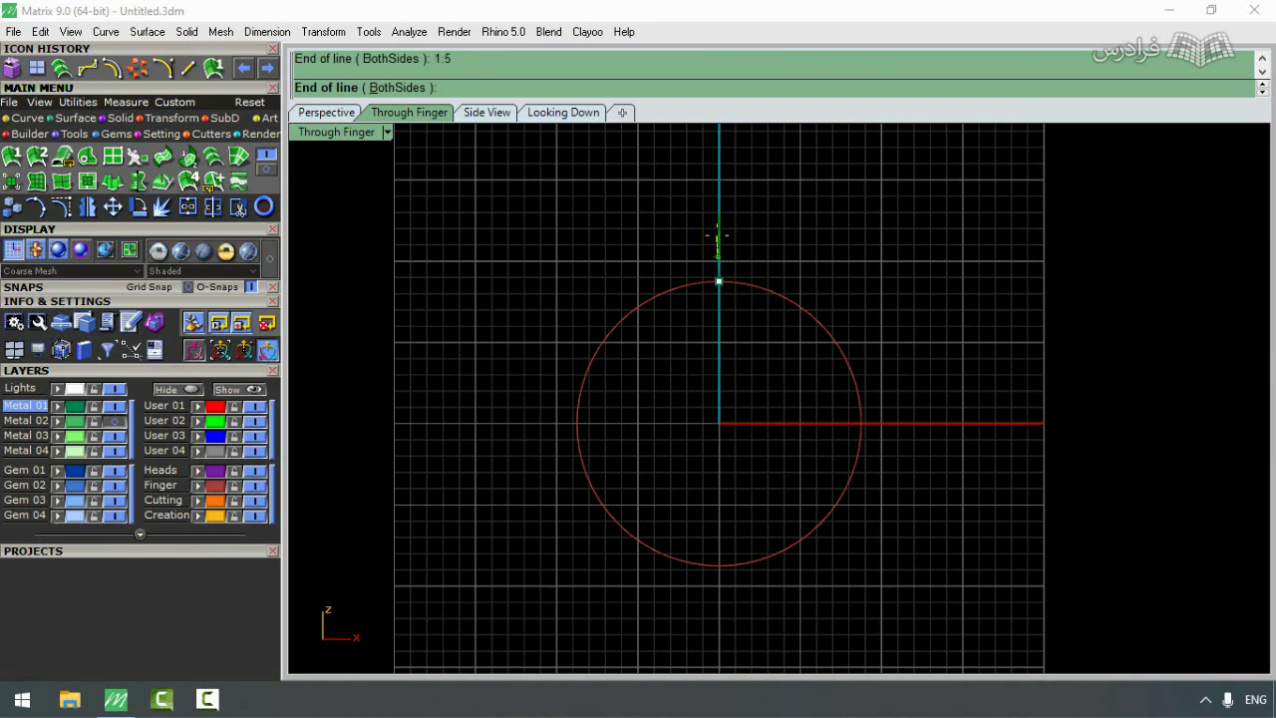
left_click(717, 236)
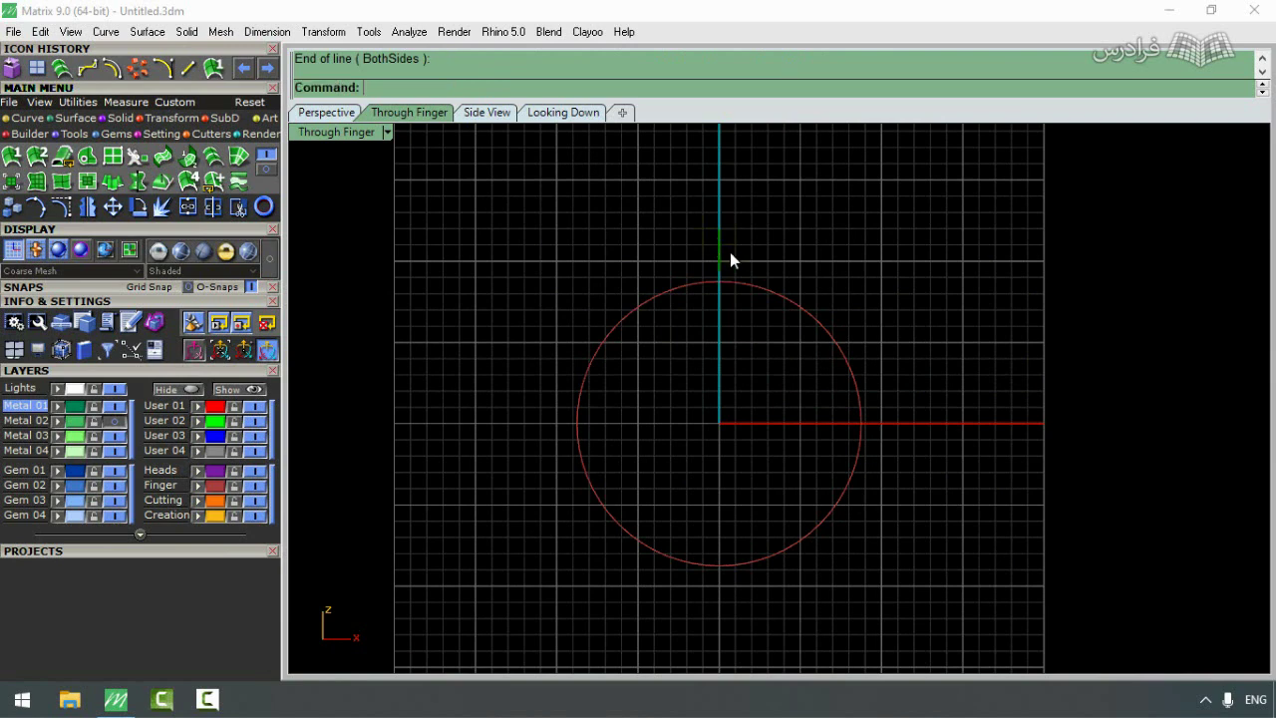
scroll(729, 252, "up", 2)
left_click_drag(736, 274, 652, 263)
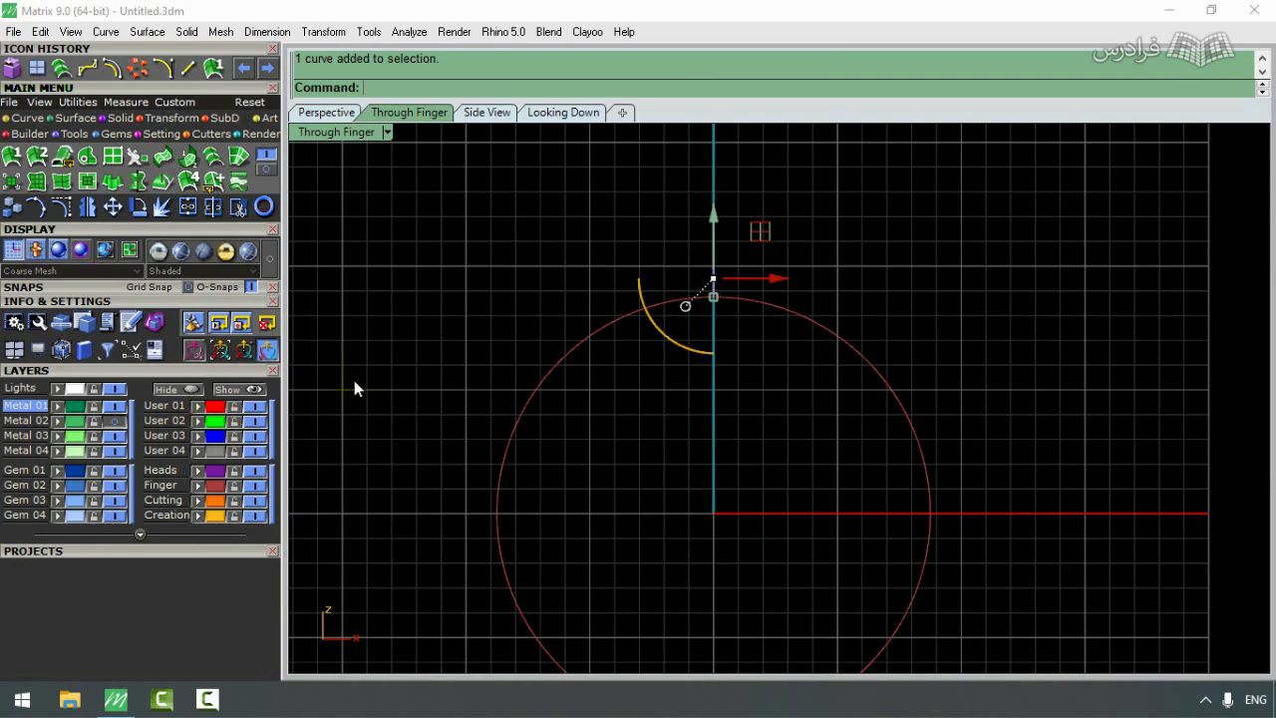
key("Delete")
scroll(372, 356, "down", 3)
scroll(588, 317, "up", 3)
left_click_drag(632, 296, 558, 297)
key("Delete")
key("l")
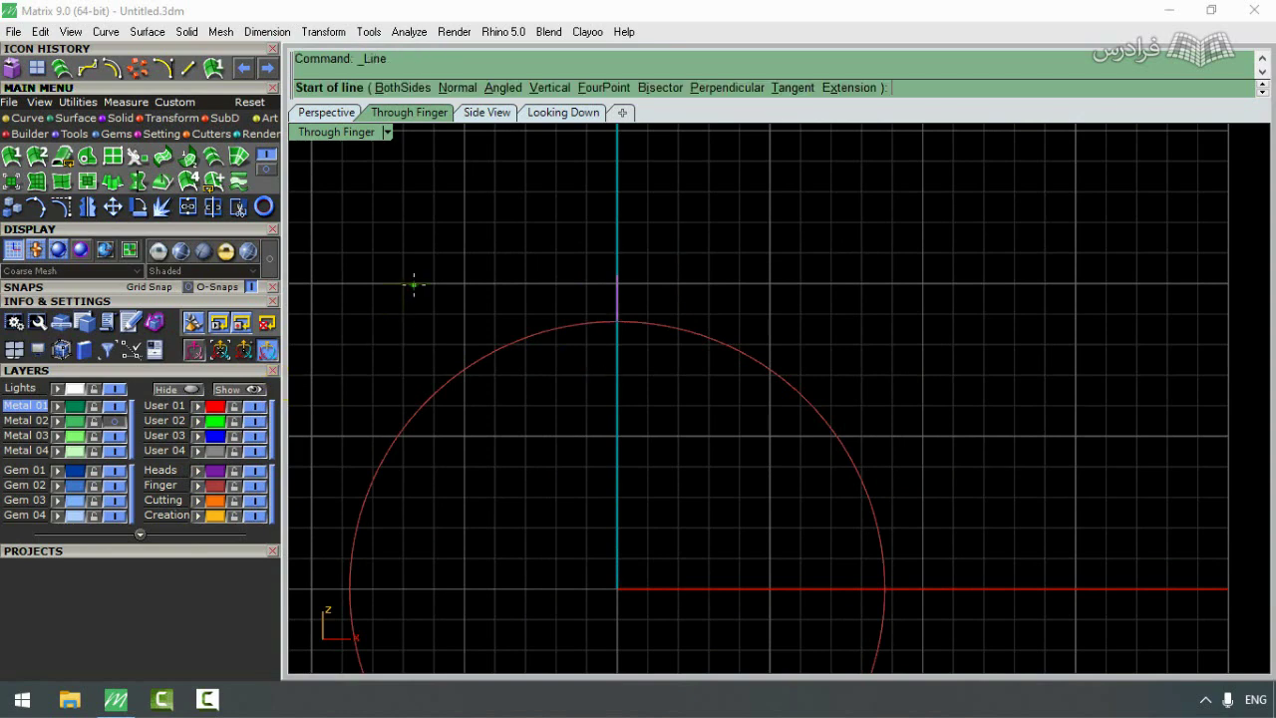
scroll(416, 285, "down", 2)
scroll(522, 341, "down", 1)
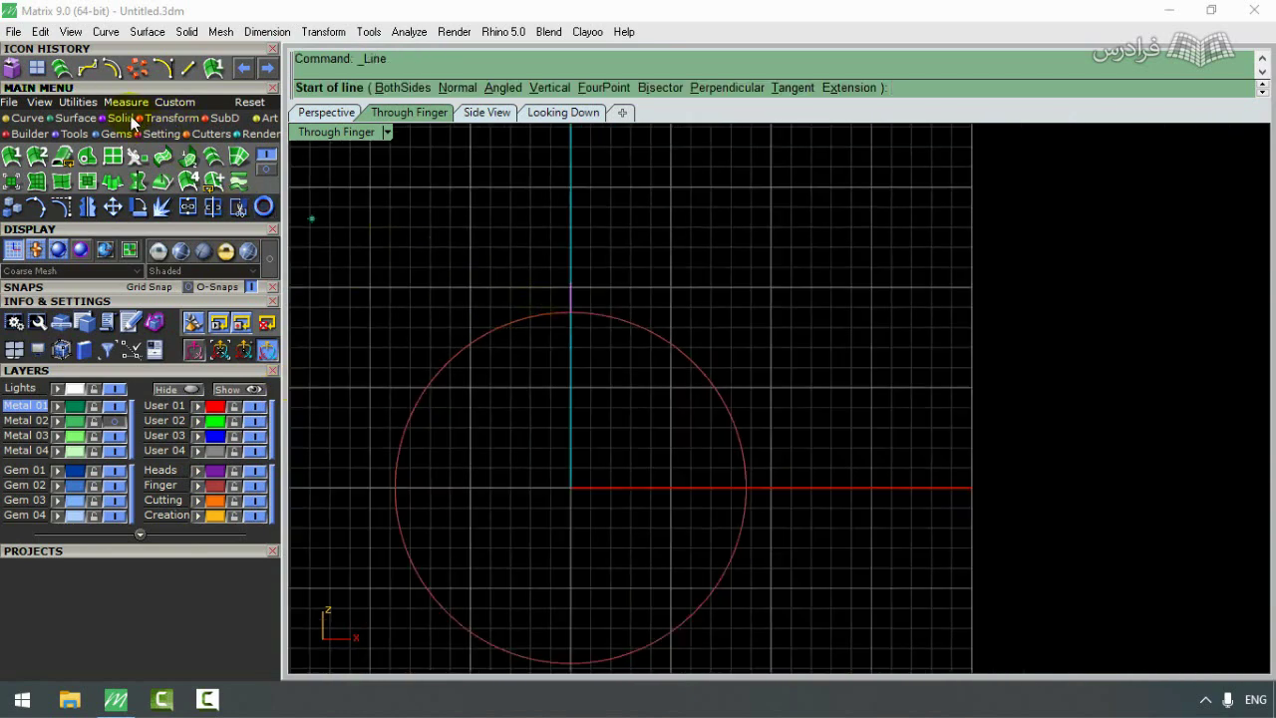
Step: Draw a shallow upward-bulging arc above the ring circle, wider than the circle, by its start, end and start direction
left_click(63, 140)
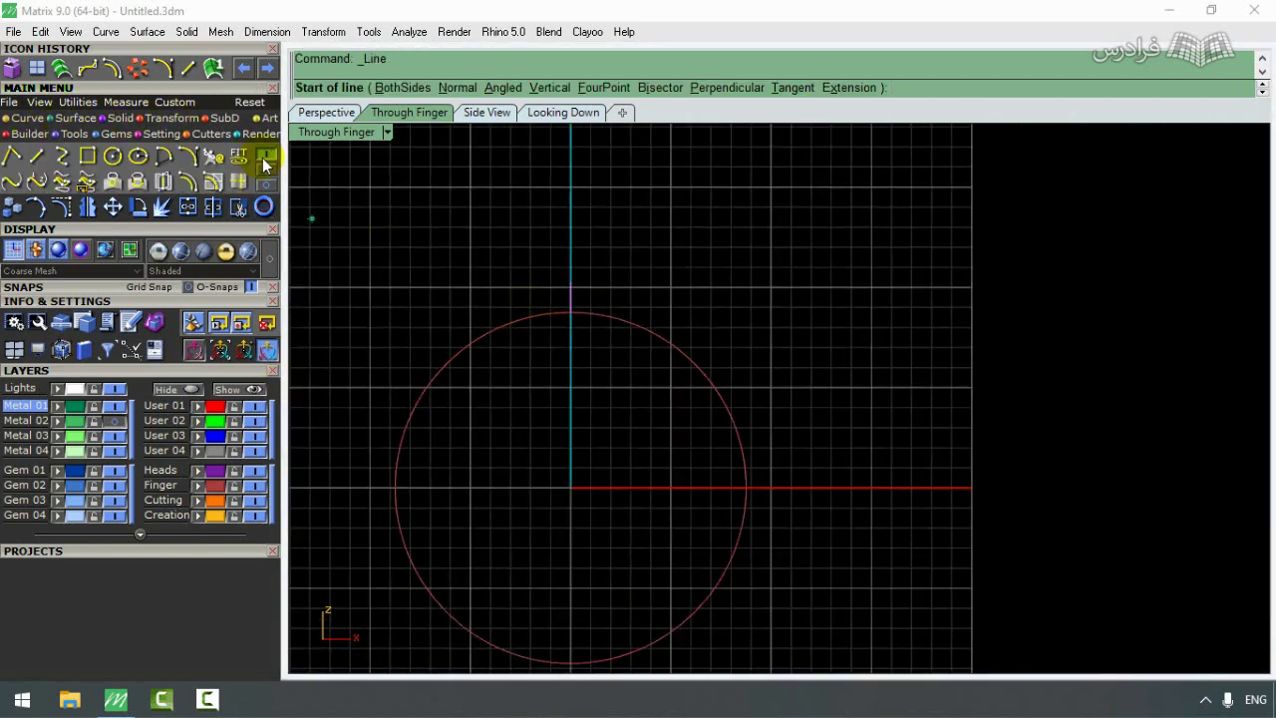
left_click(196, 156)
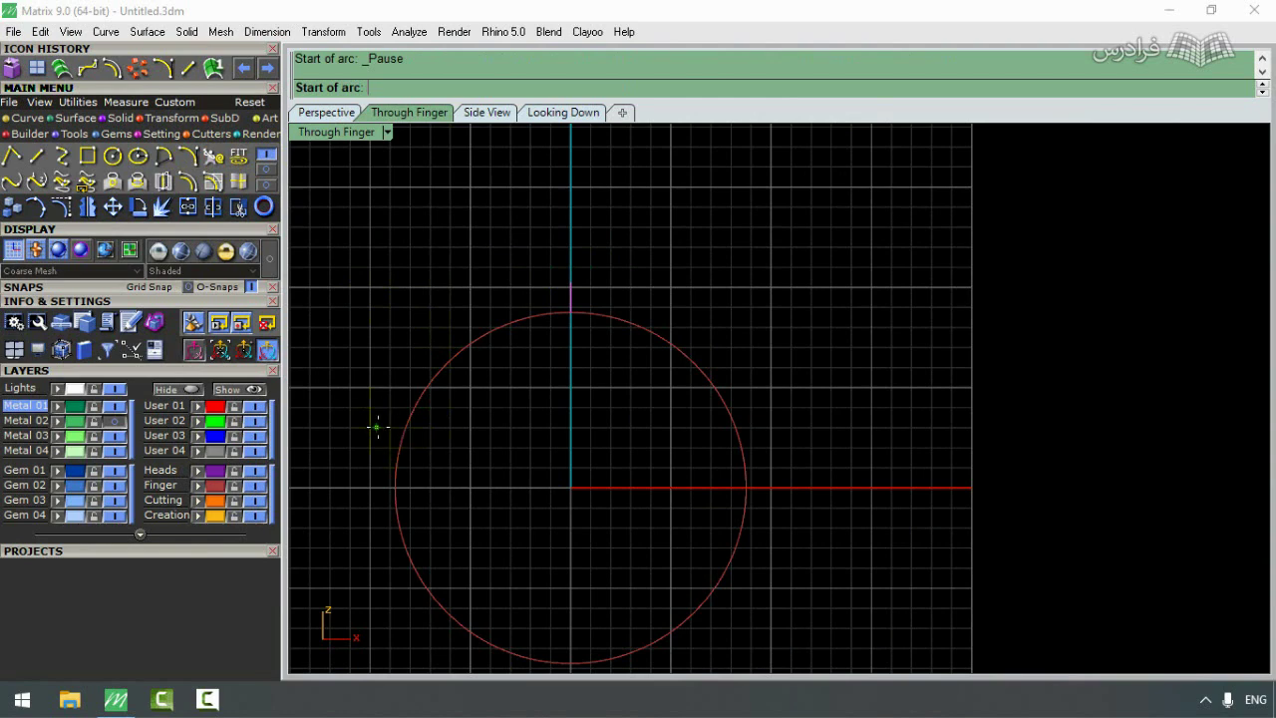
left_click(337, 285)
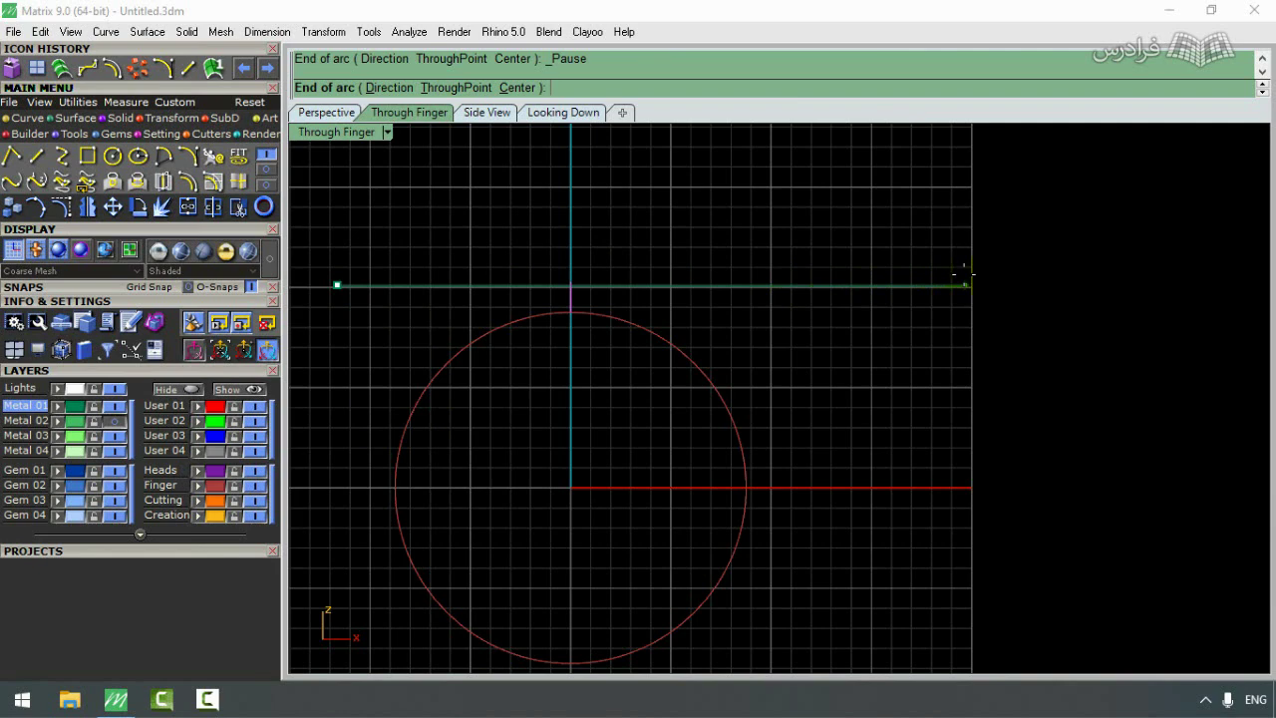
left_click(786, 285)
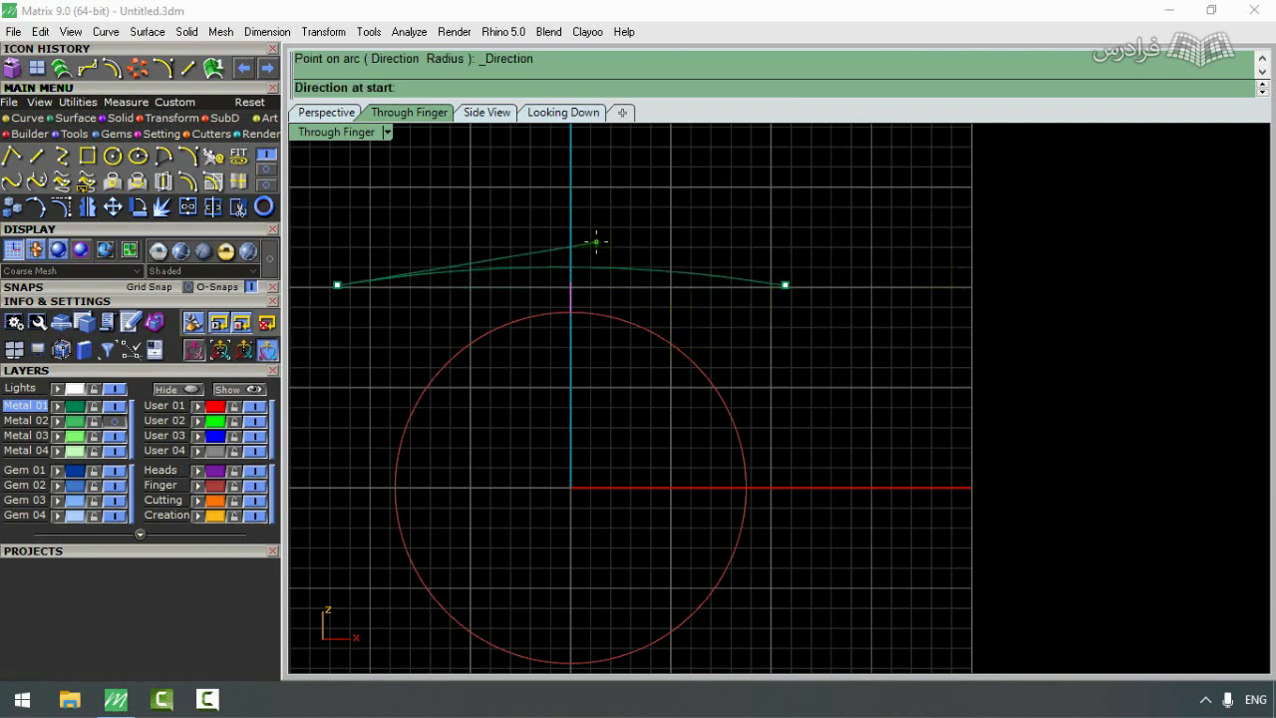
left_click(596, 241)
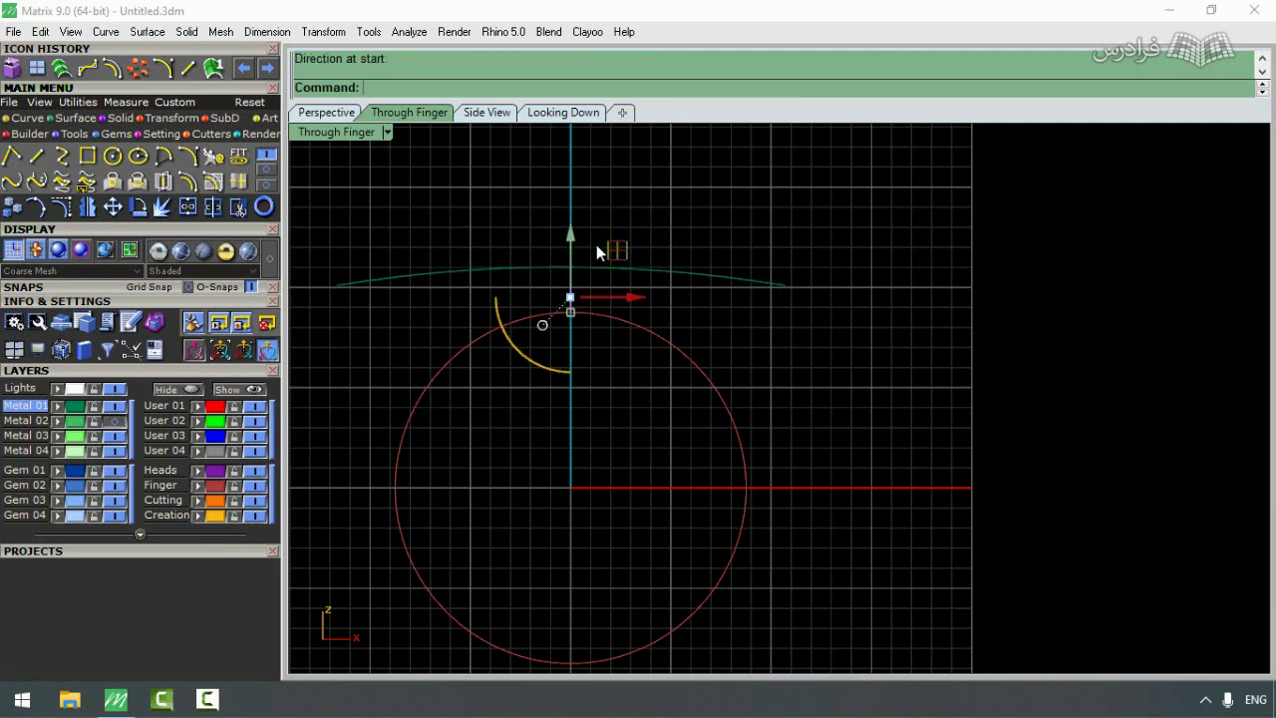
Step: Move the arc from its midpoint to the upper end of the 1.5 mm guide line
left_click(643, 269)
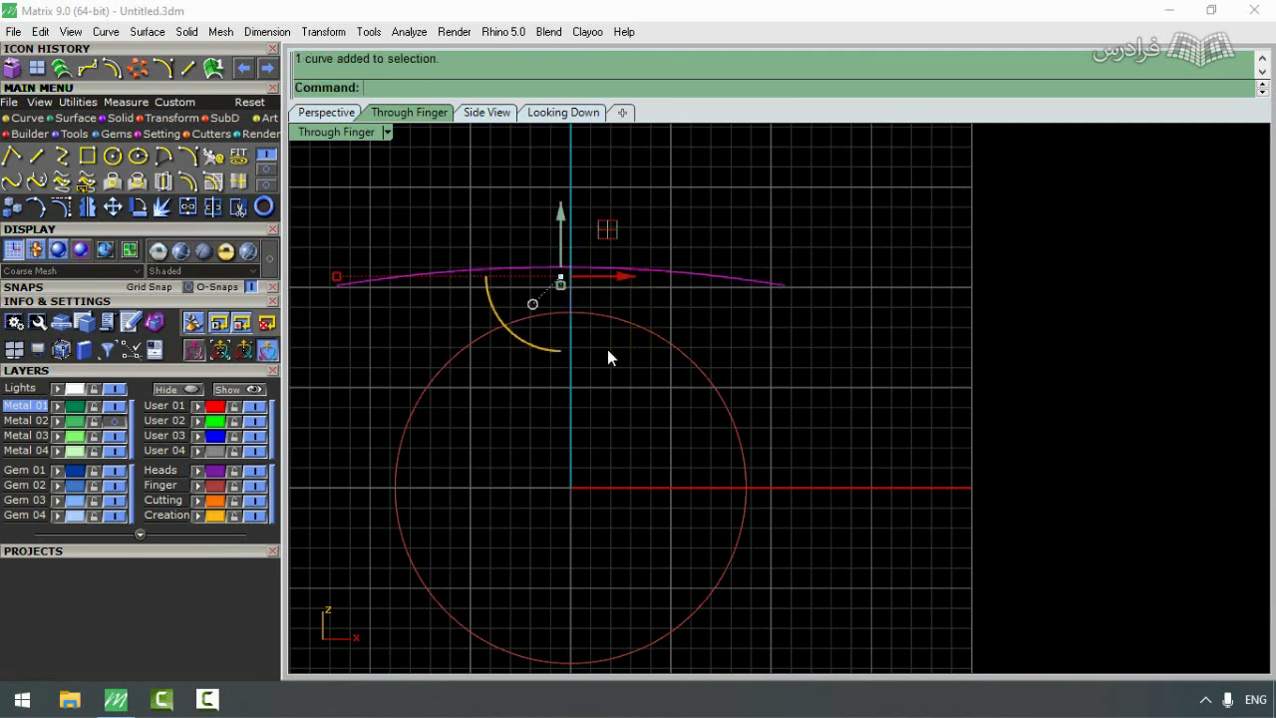
left_click(111, 206)
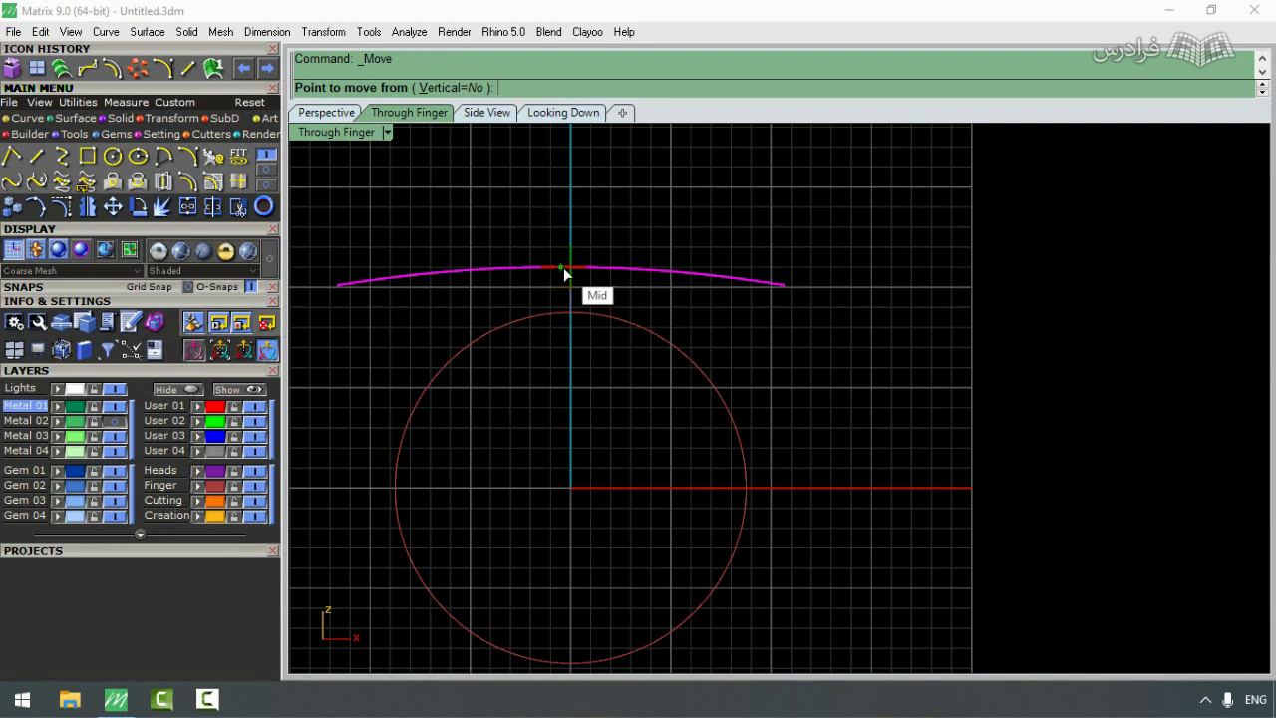
left_click(561, 267)
scroll(570, 244, "up", 3)
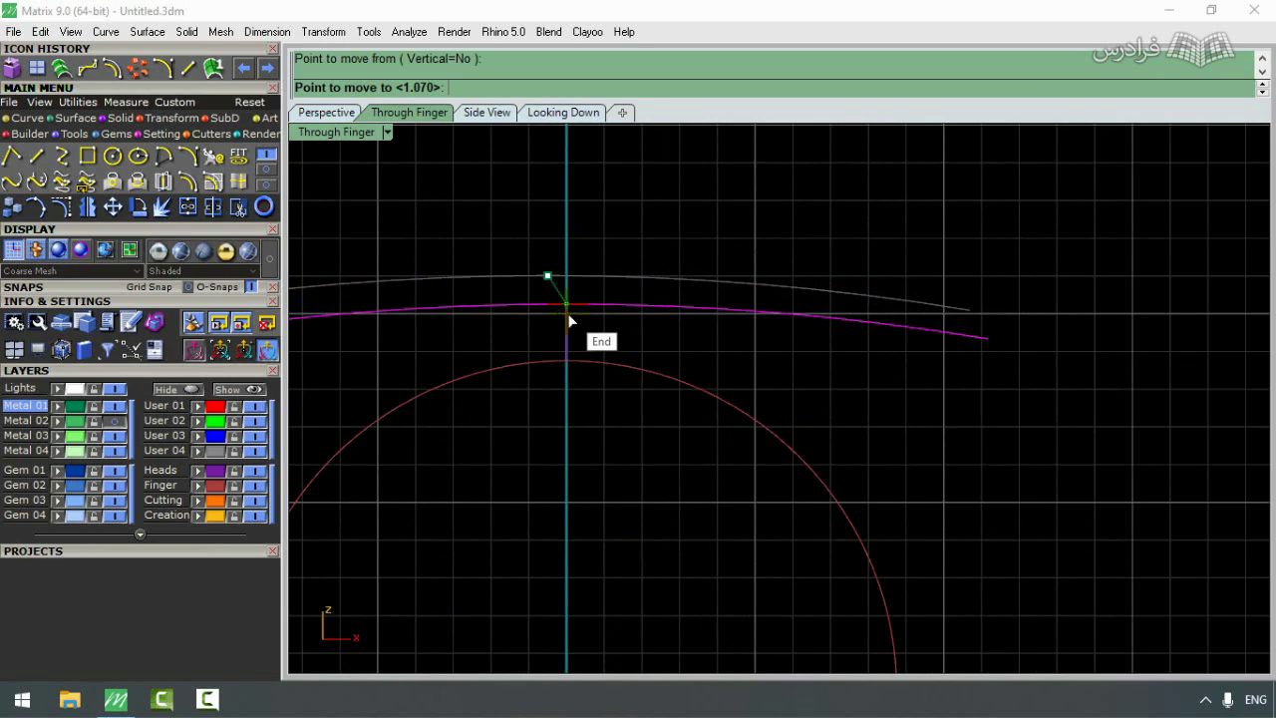
left_click(567, 303)
scroll(789, 341, "down", 1)
scroll(789, 342, "down", 2)
left_click(908, 392)
Step: Polar array the arc around 0,0,0 with 4 items over 360 degrees
left_click(876, 337)
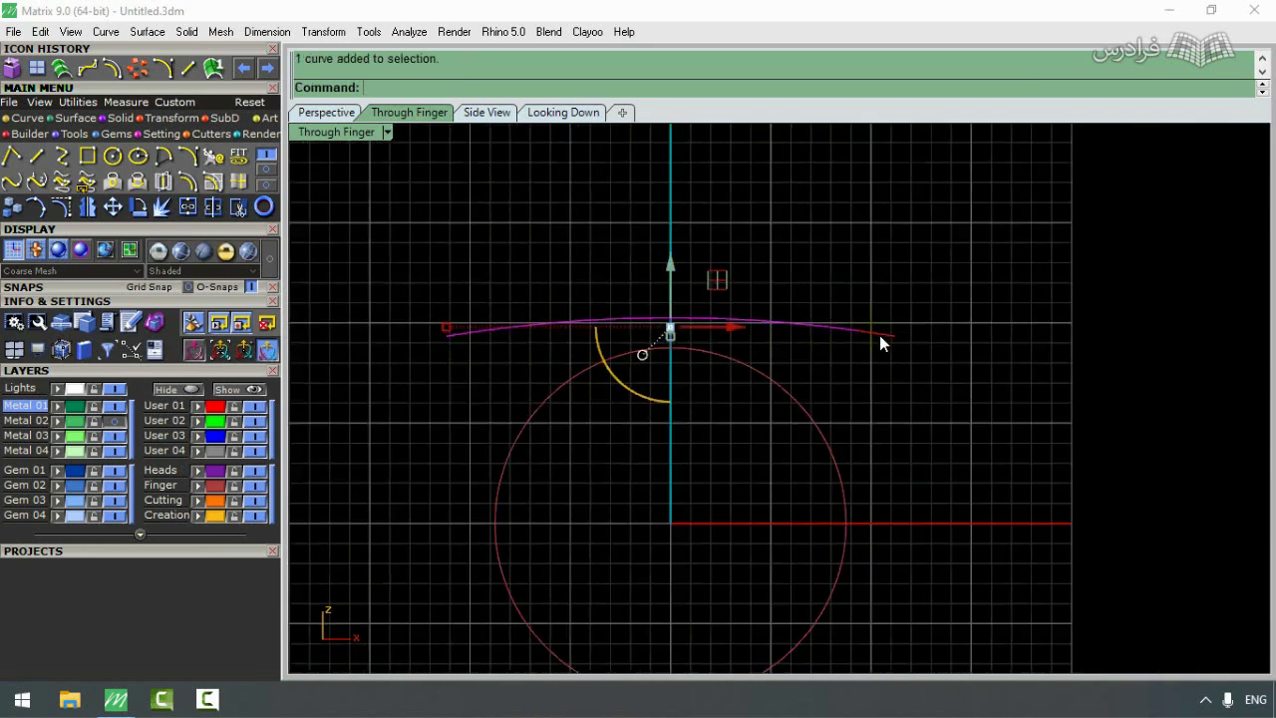
left_click(172, 118)
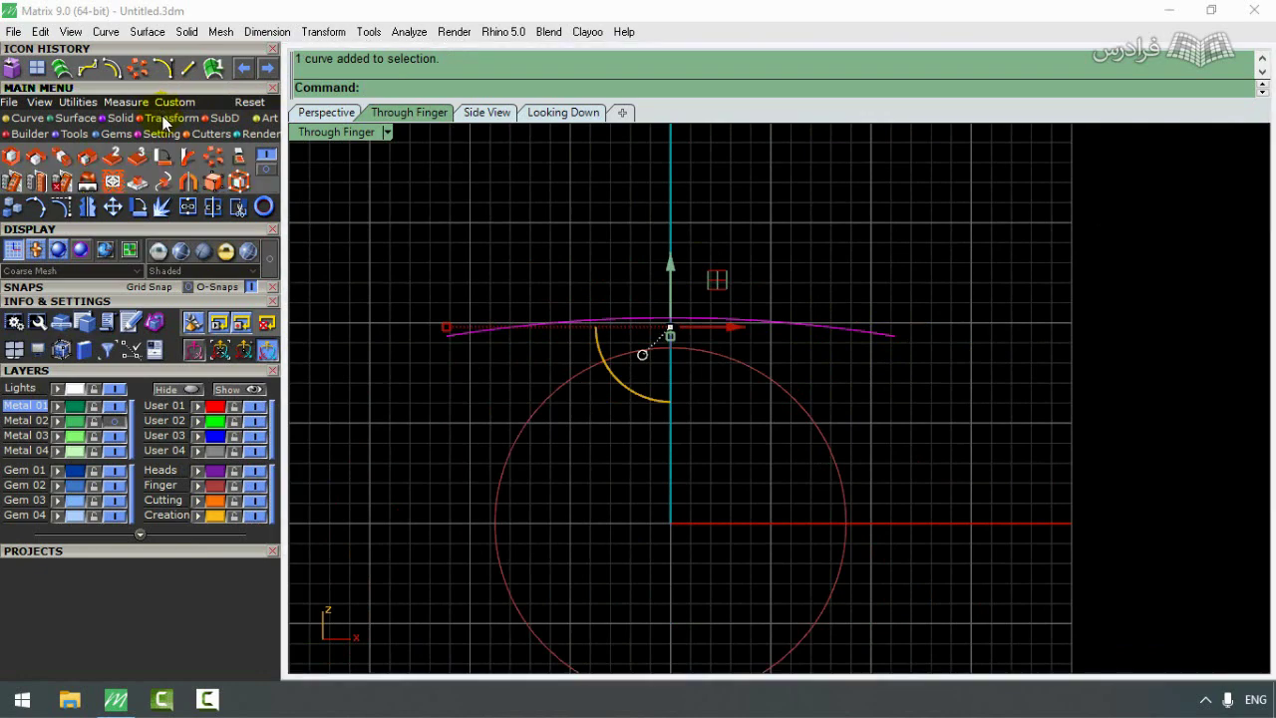
left_click(213, 156)
scroll(688, 208, "down", 2)
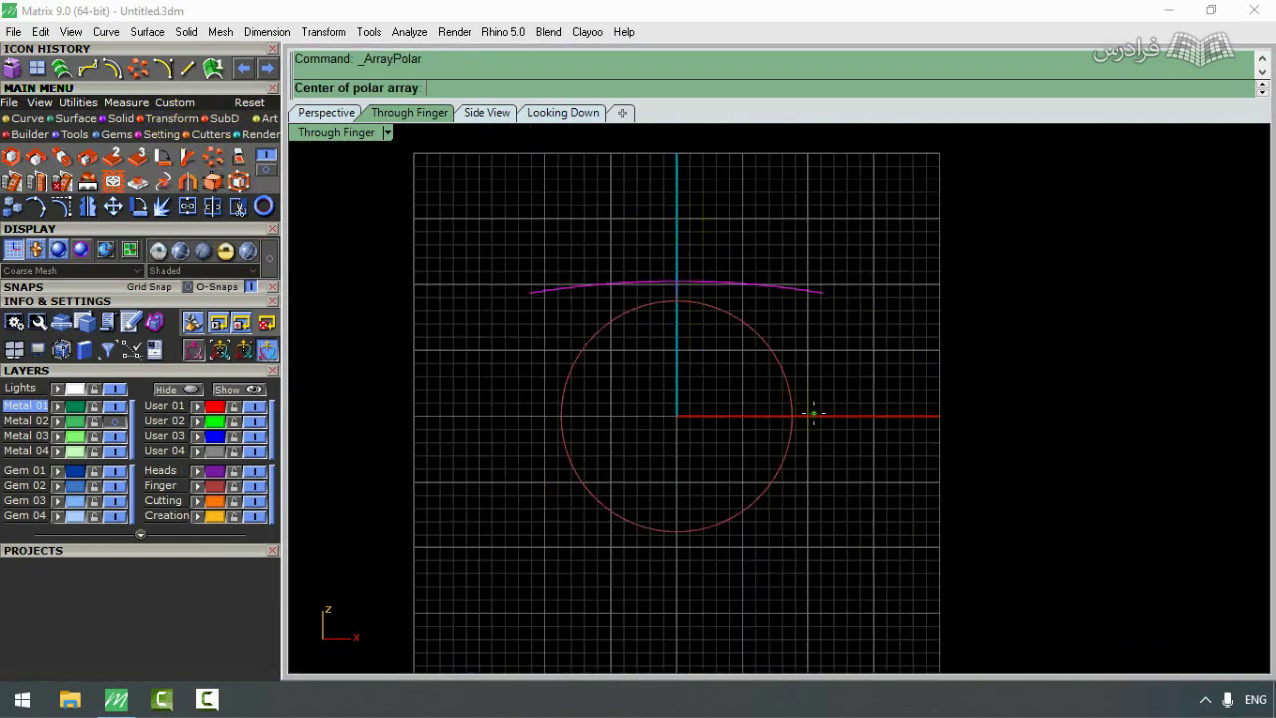
type("0,0,0")
key("Return")
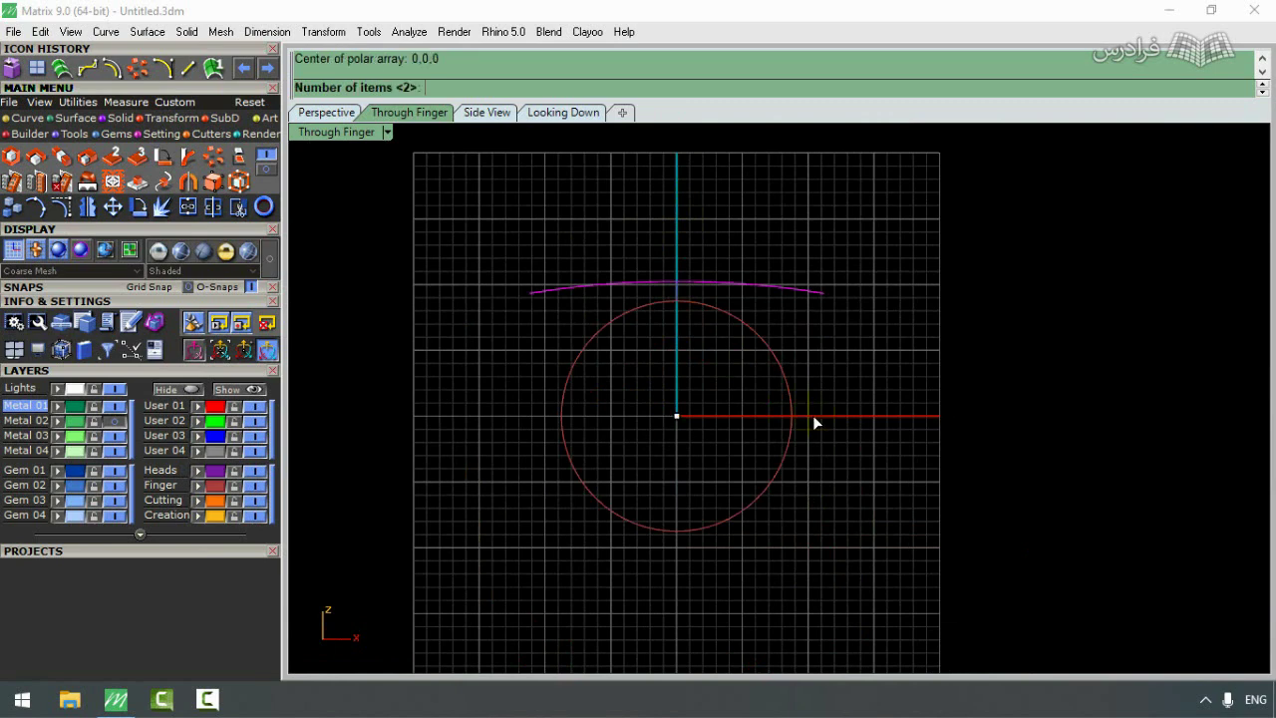
type("4")
key("Return")
key("Return")
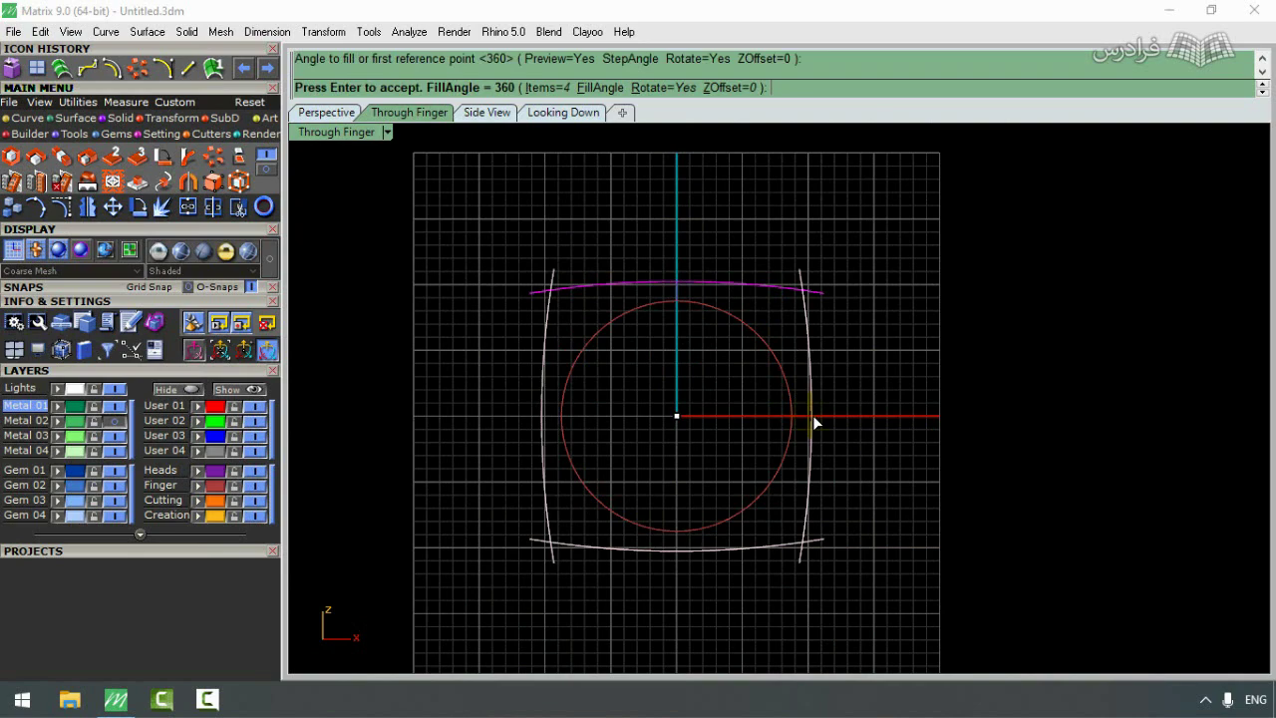
key("Return")
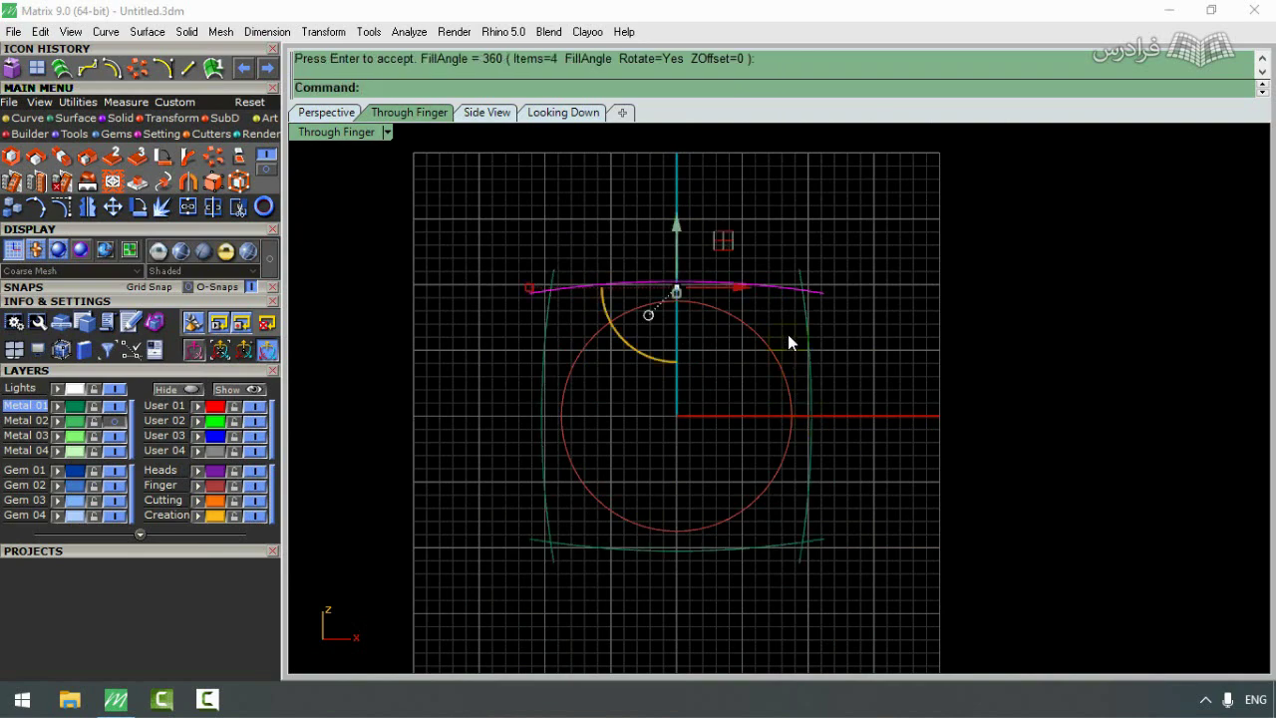
Step: Trim the overhanging ends of the four arcs at every corner and join the arcs into one closed curve
key("Return")
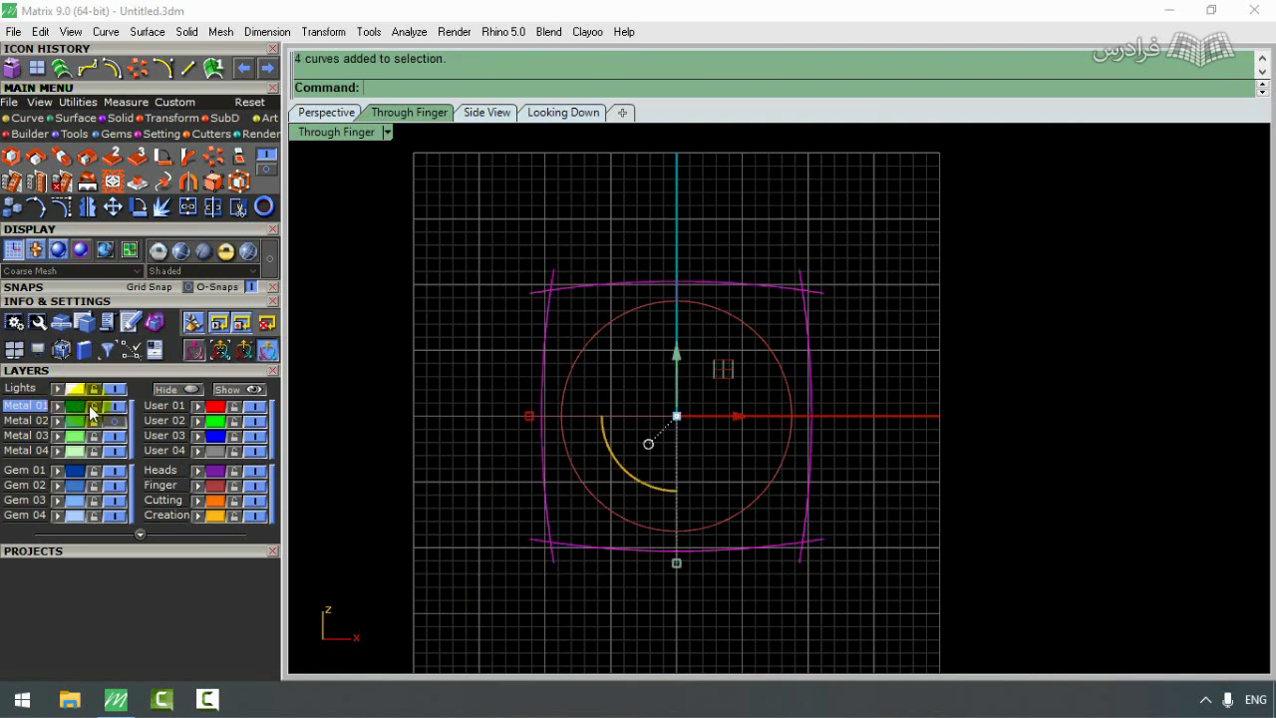
left_click(238, 206)
left_click(819, 277)
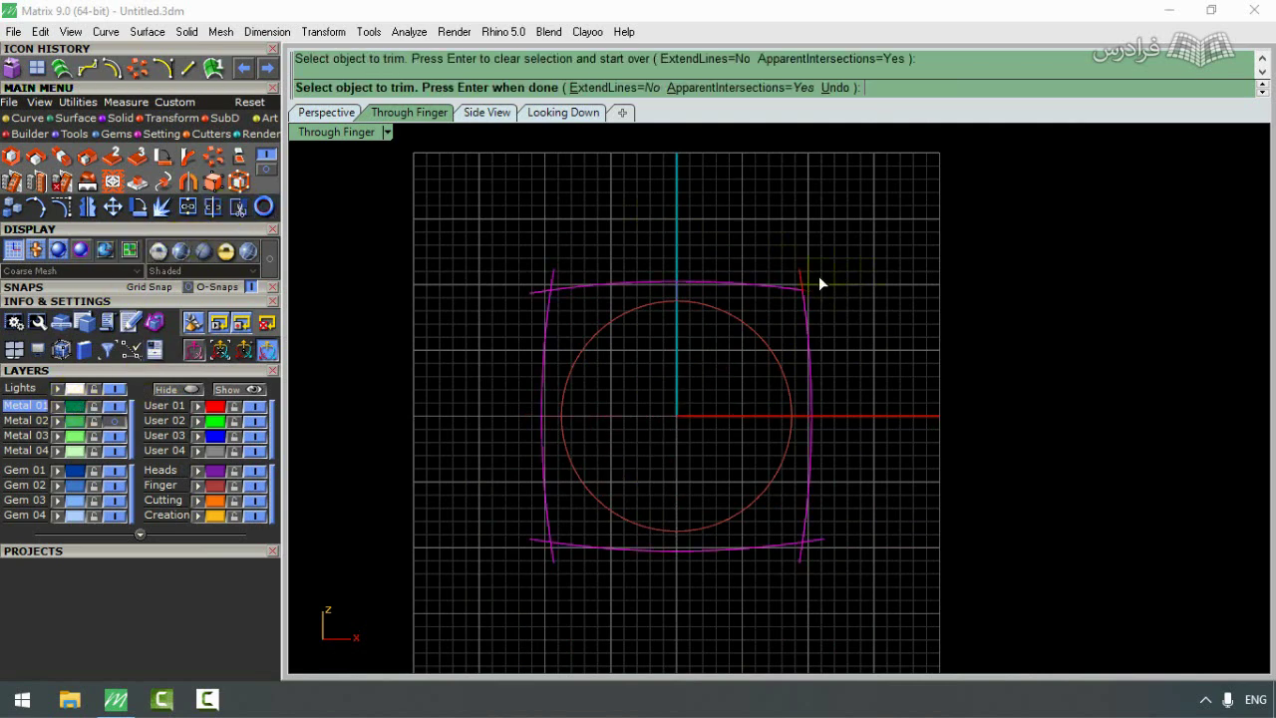
left_click_drag(822, 280, 533, 297)
left_click_drag(763, 584, 738, 530)
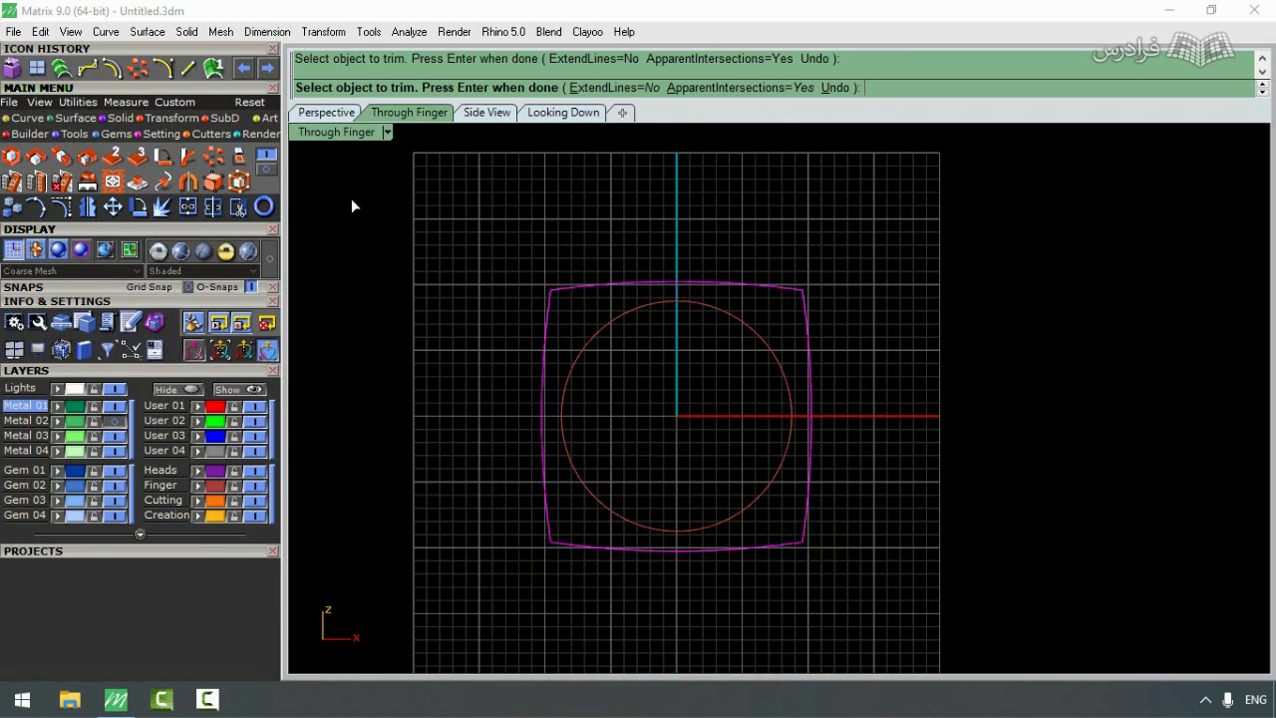
left_click(187, 206)
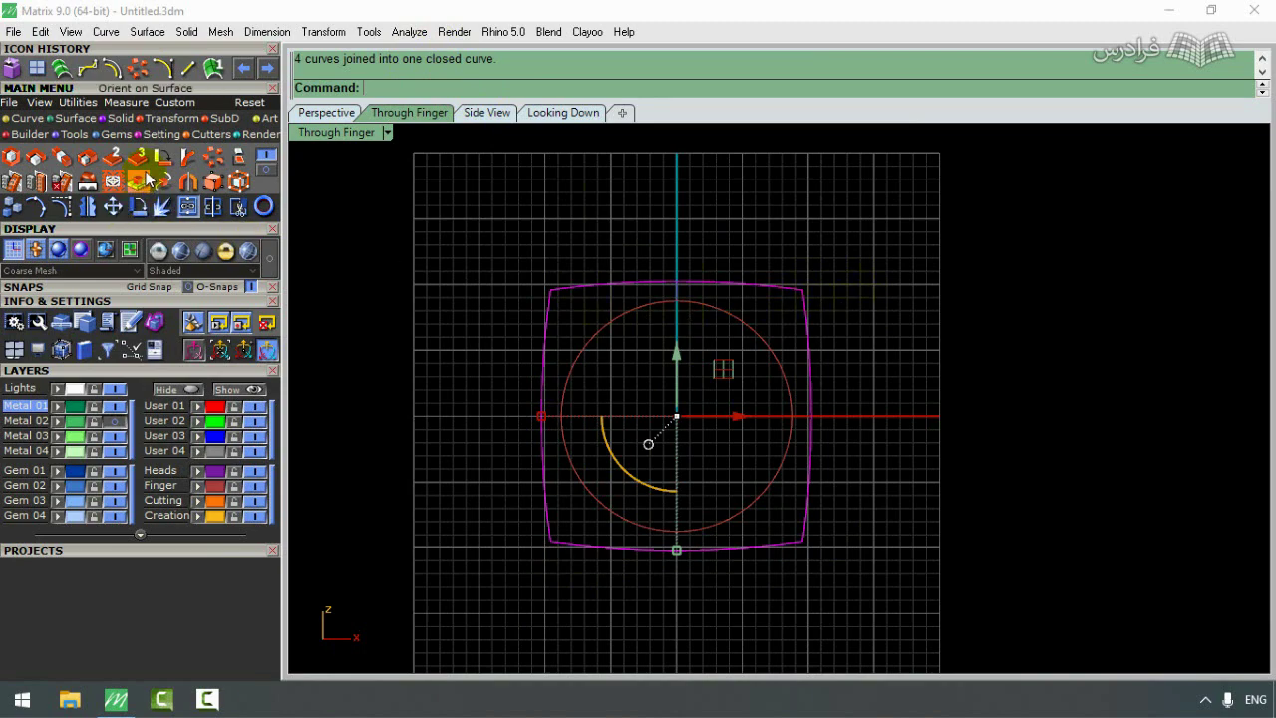
Step: Offset the closed squared outline 1.5 mm inward with sharp corners
left_click(20, 119)
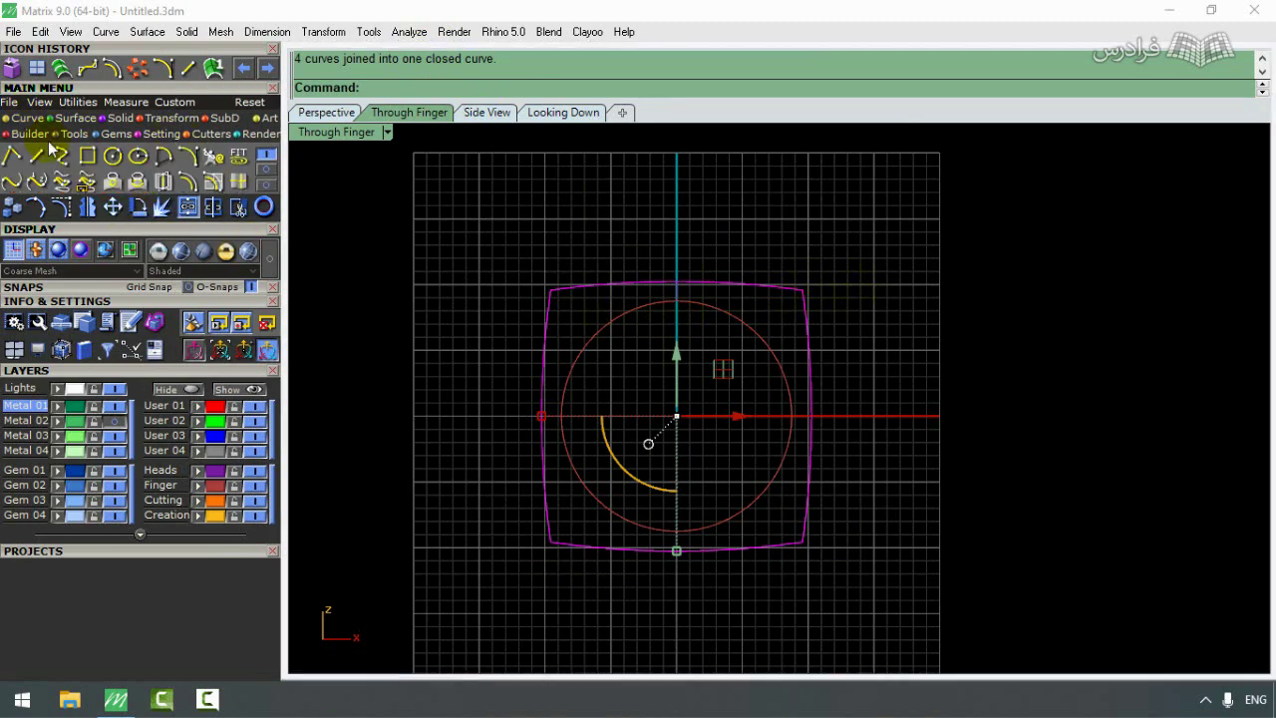
left_click(187, 181)
scroll(688, 319, "up", 3)
scroll(687, 319, "up", 1)
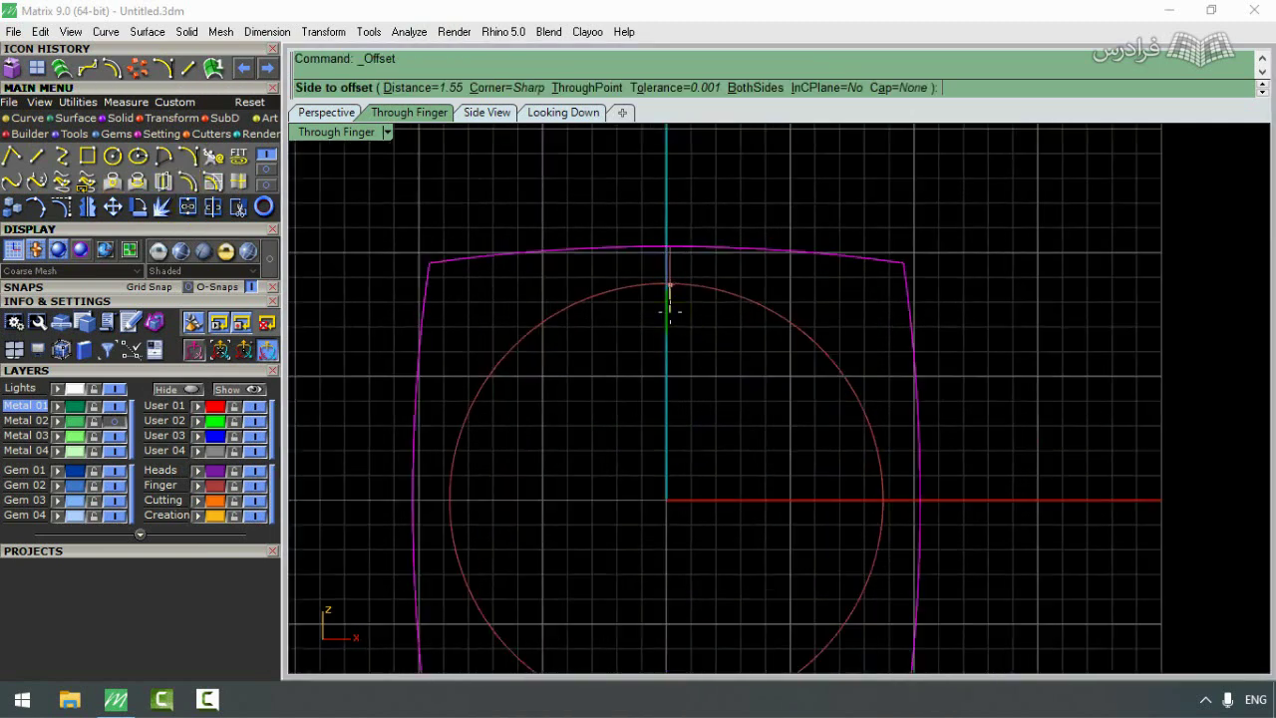
type("1.5")
key("Return")
left_click(670, 313)
scroll(849, 366, "down", 3)
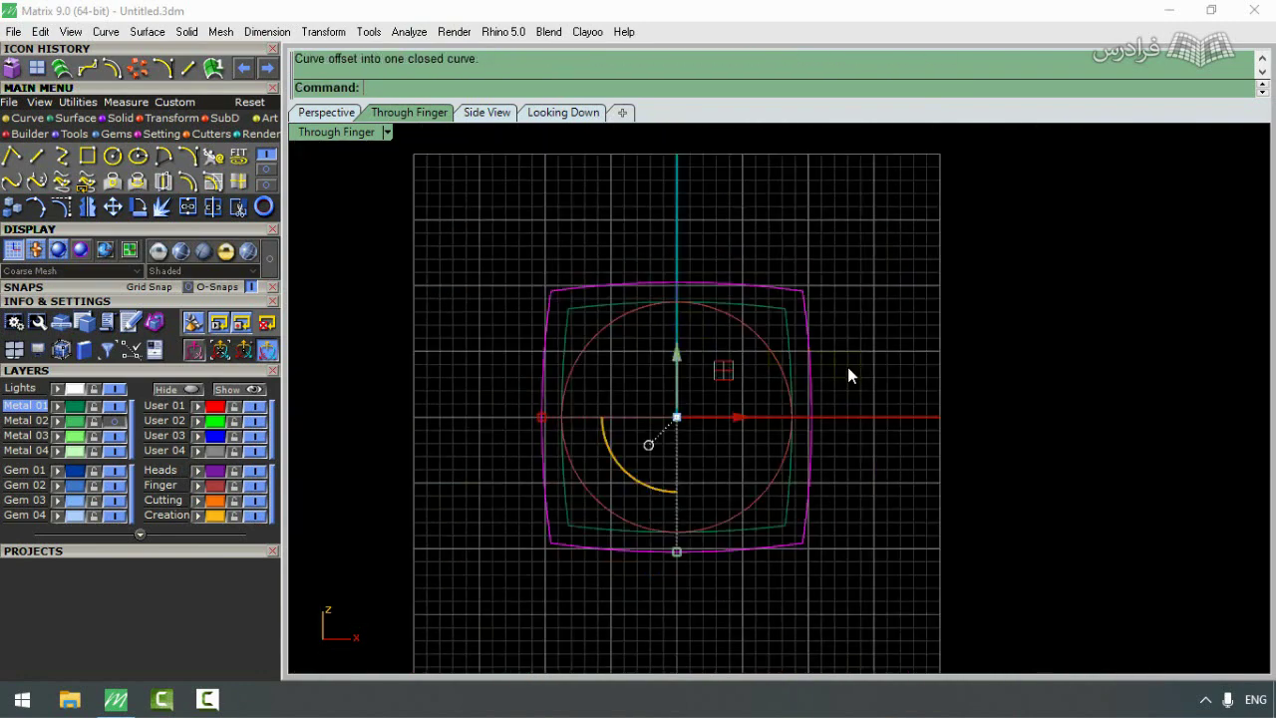
Step: Fillet all corners of the inner squared outline with a 6 mm radius
scroll(848, 367, "up", 3)
left_click(761, 323)
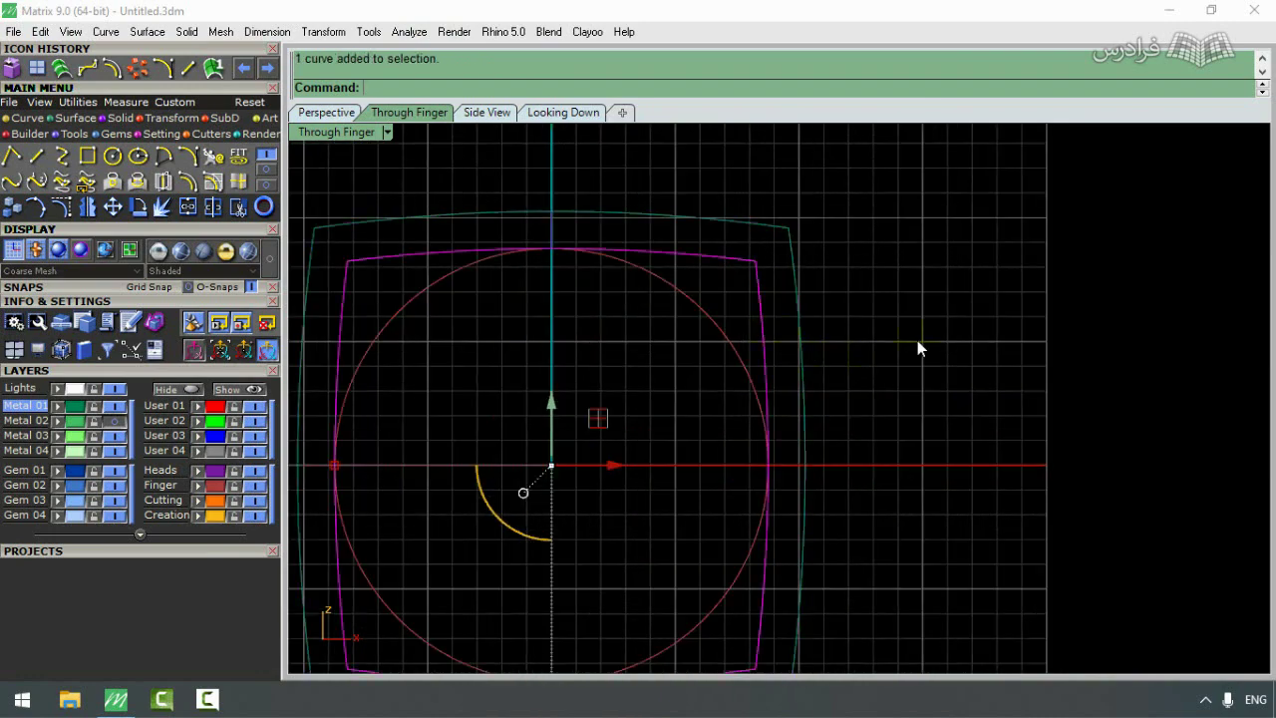
scroll(922, 344, "down", 3)
scroll(886, 401, "up", 3)
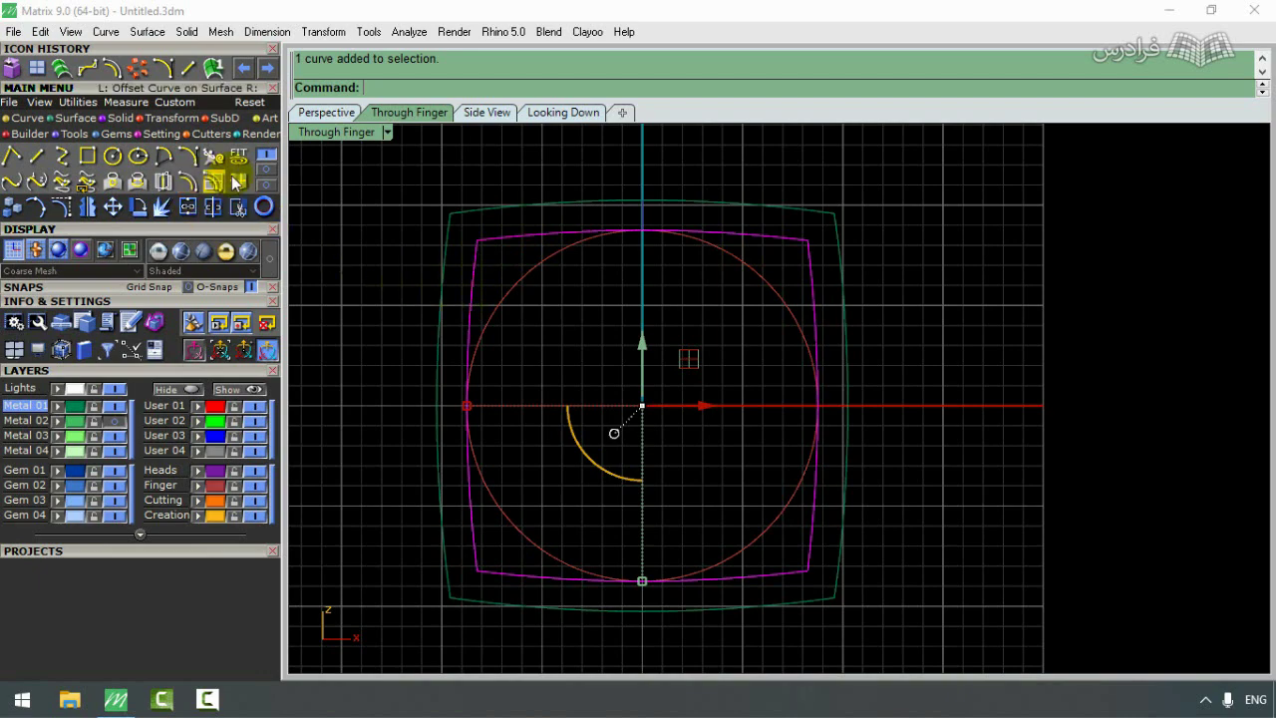
left_click(267, 168)
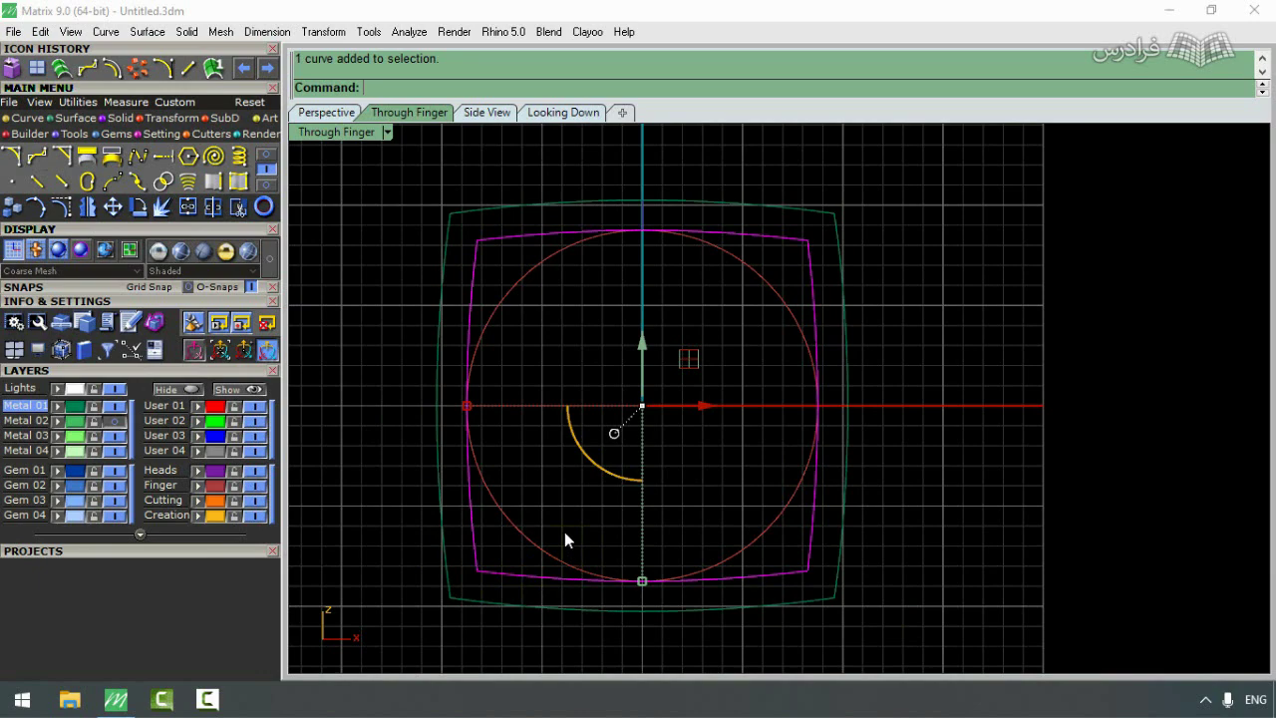
left_click(37, 180)
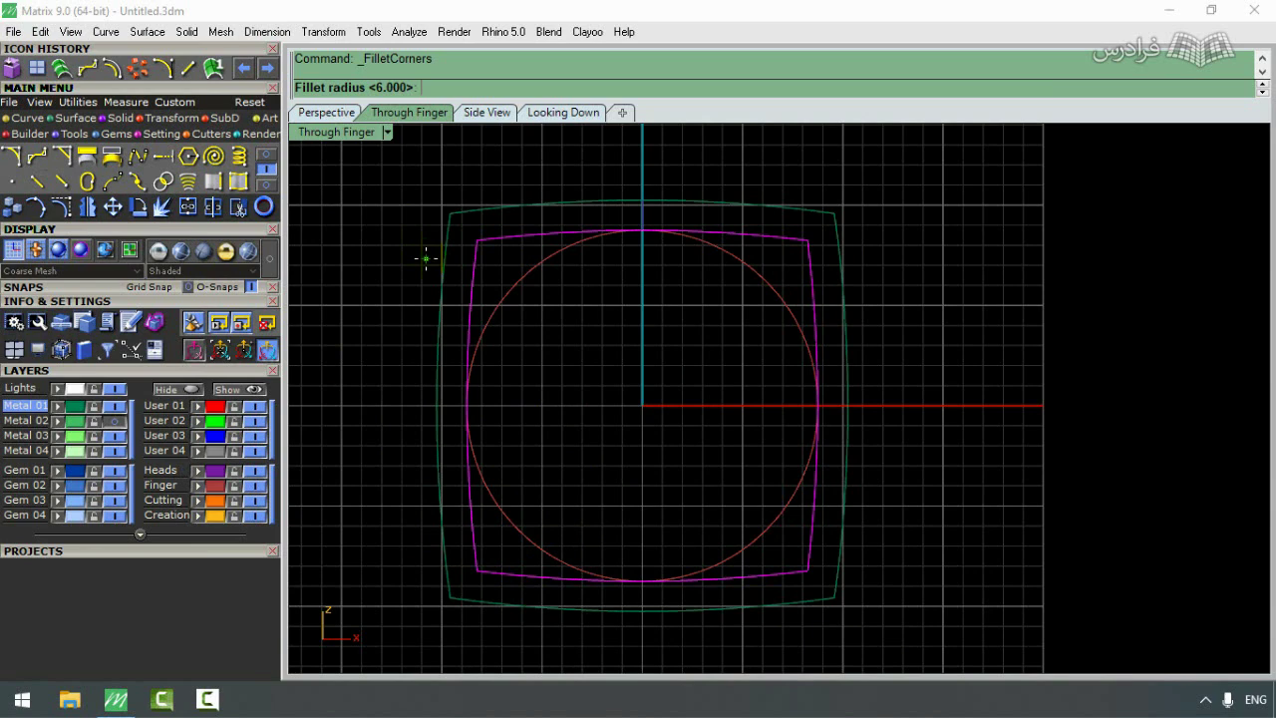
type("6")
key("Return")
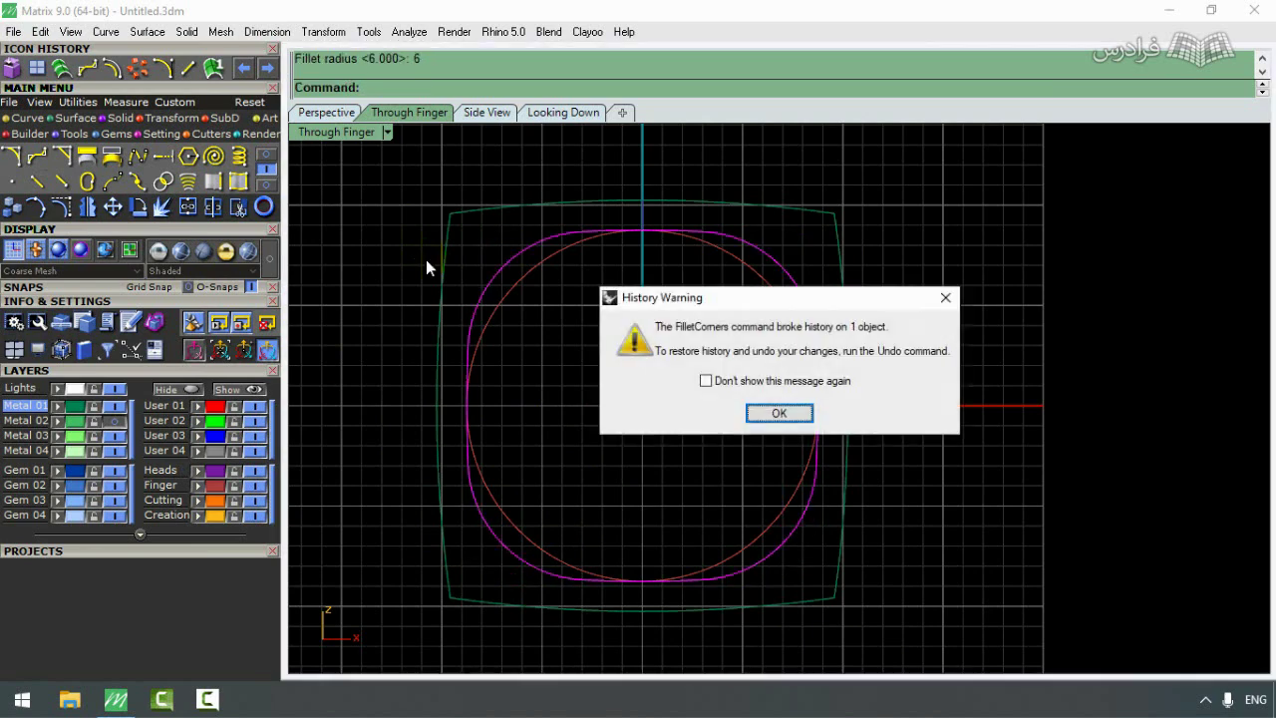
left_click(782, 414)
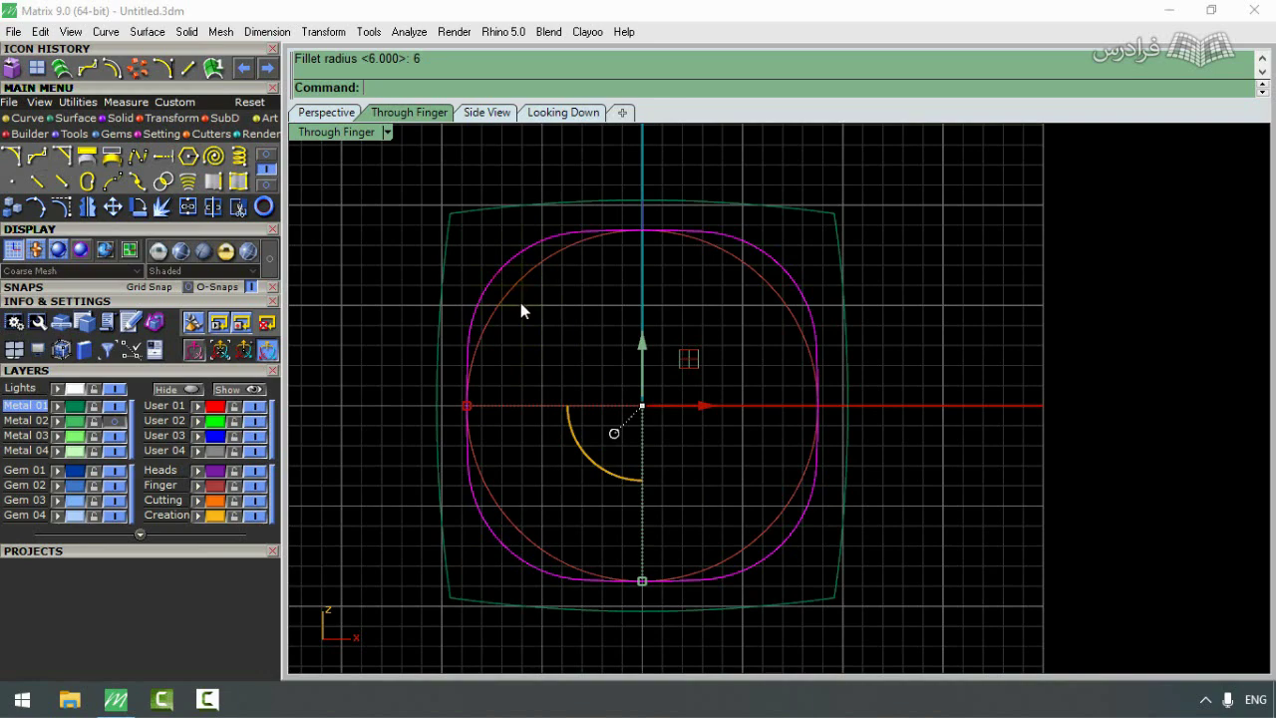
Step: Select the outer outline together with the rounded inner one and move both 2 mm in the negative Y direction
left_click_drag(508, 267, 433, 197)
key("ctrl+z")
left_click(447, 219)
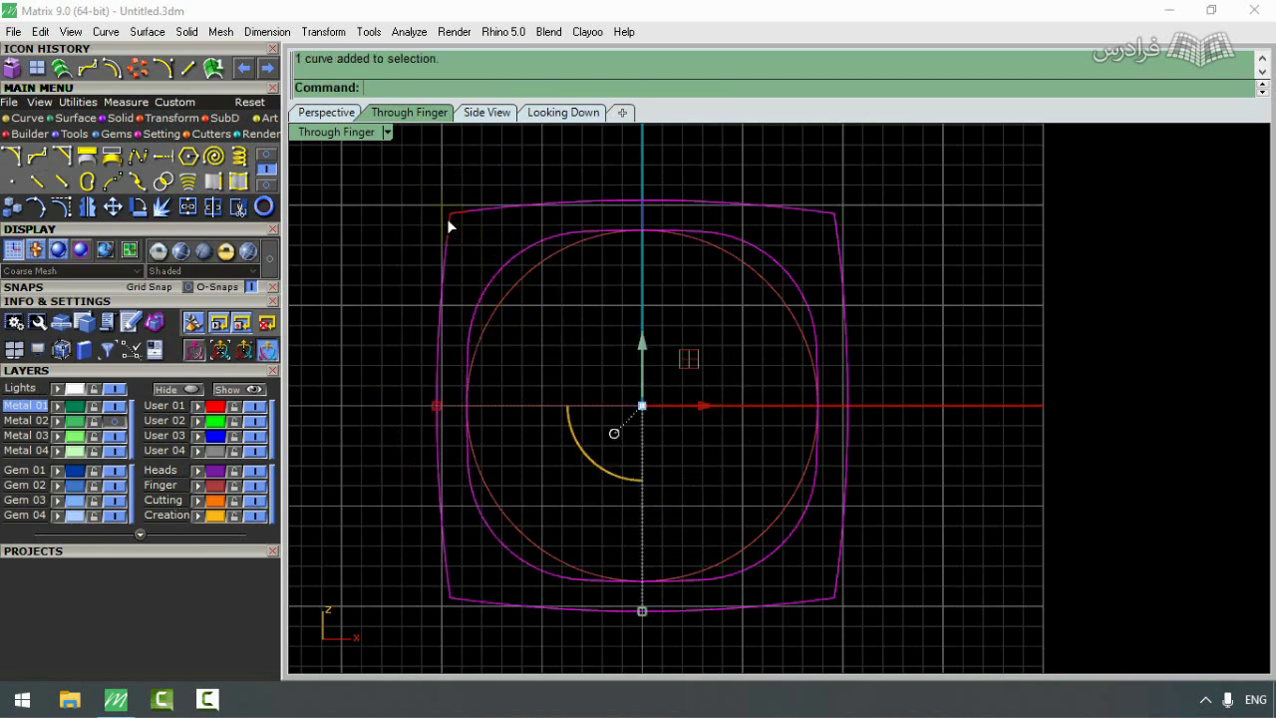
double_click(334, 130)
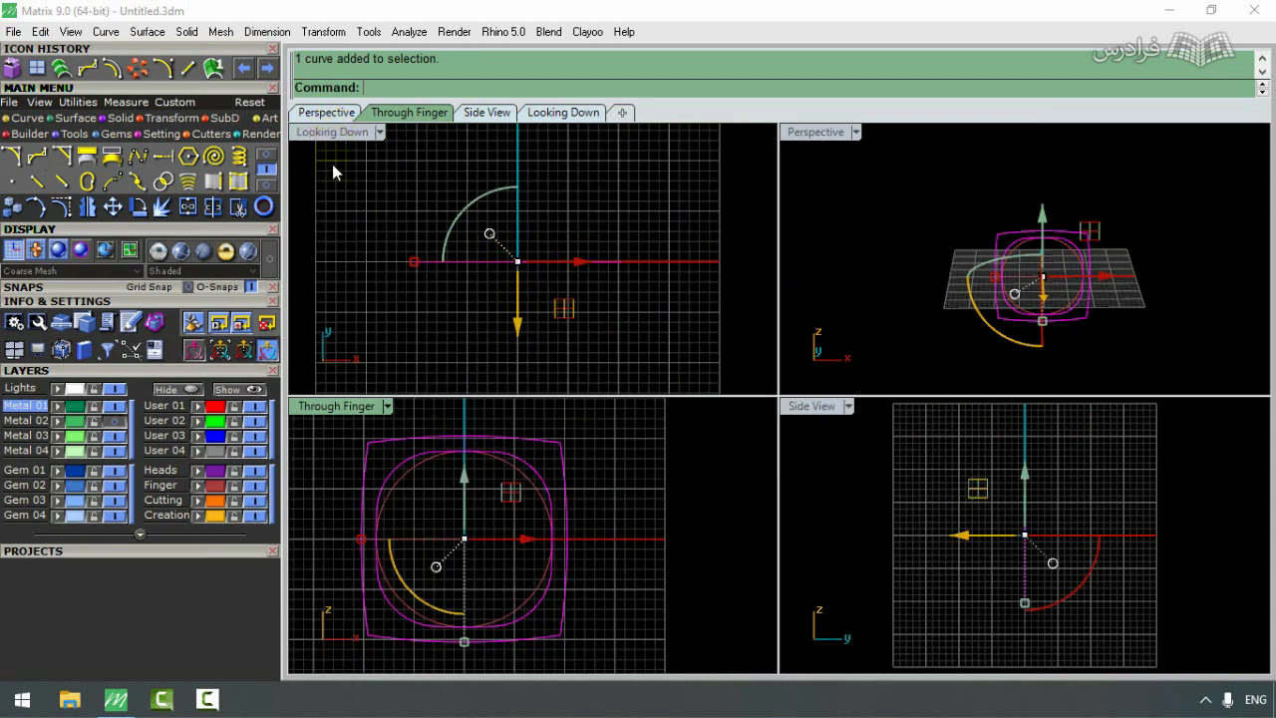
left_click(519, 317)
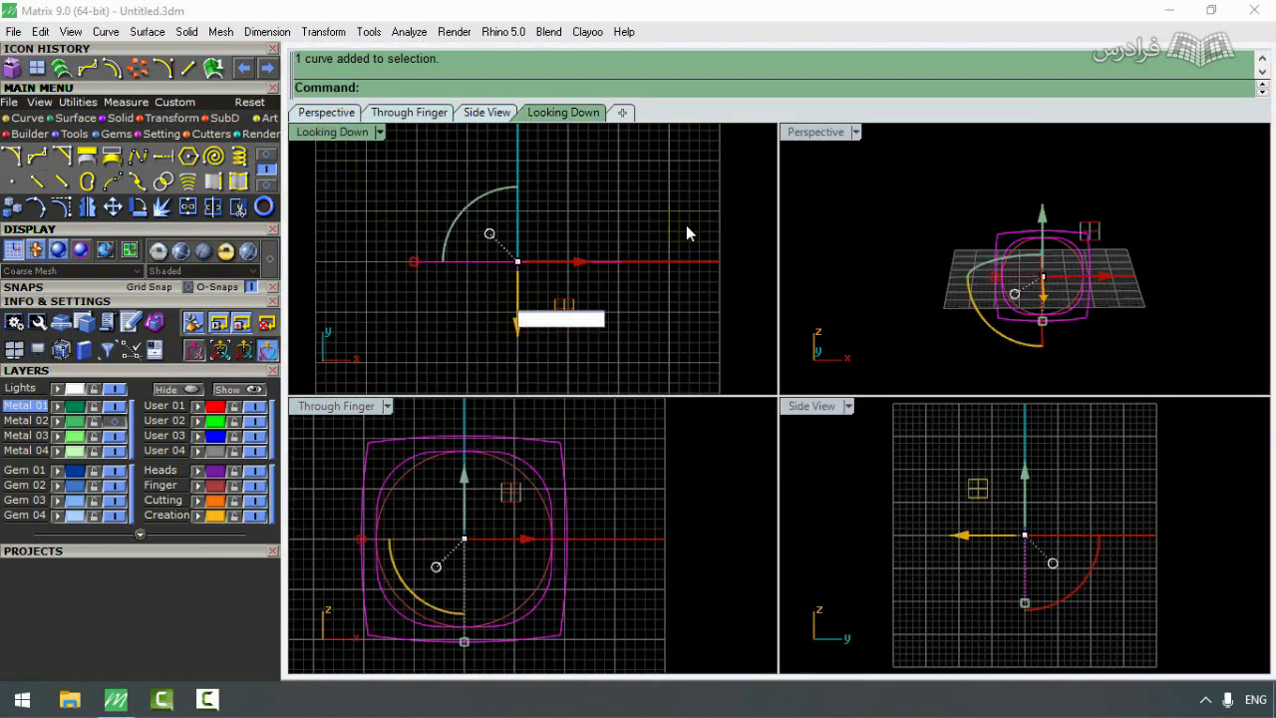
type("2")
key("Return")
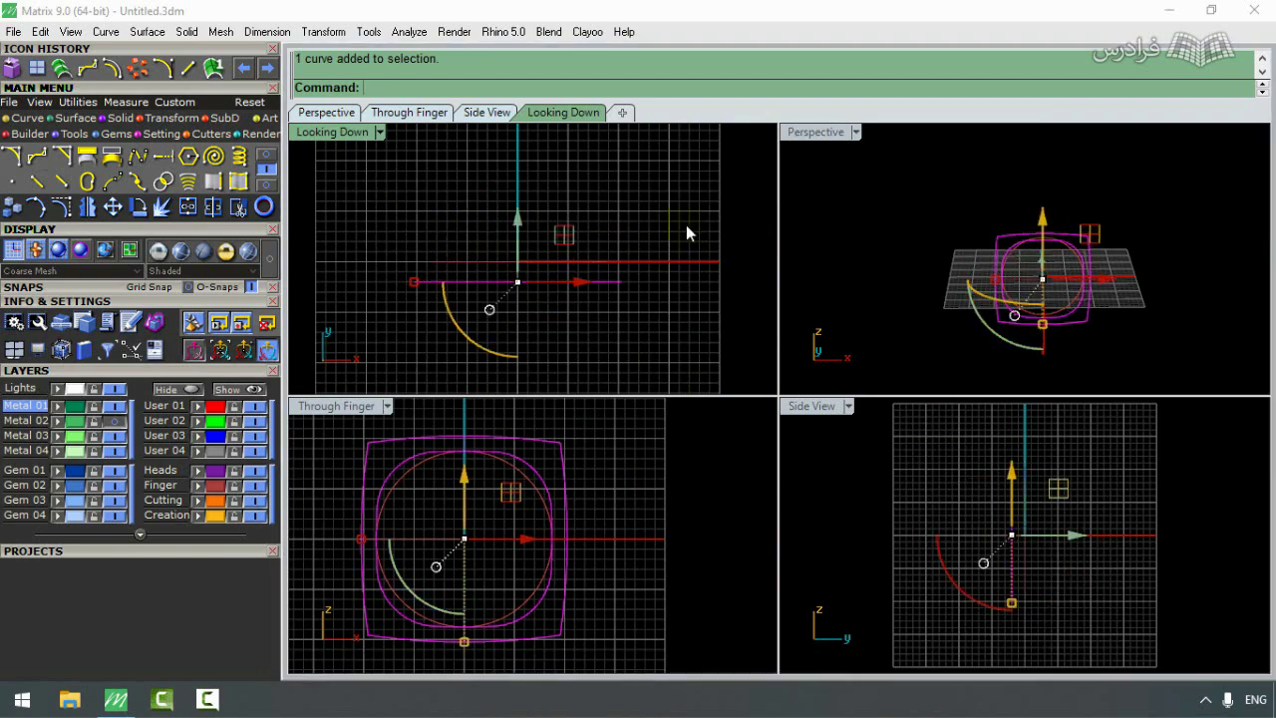
Step: Mirror a copy of both outlines across the X axis, starting the mirror plane at 0,0,0
left_click(87, 207)
type("0,0,0")
key("Return")
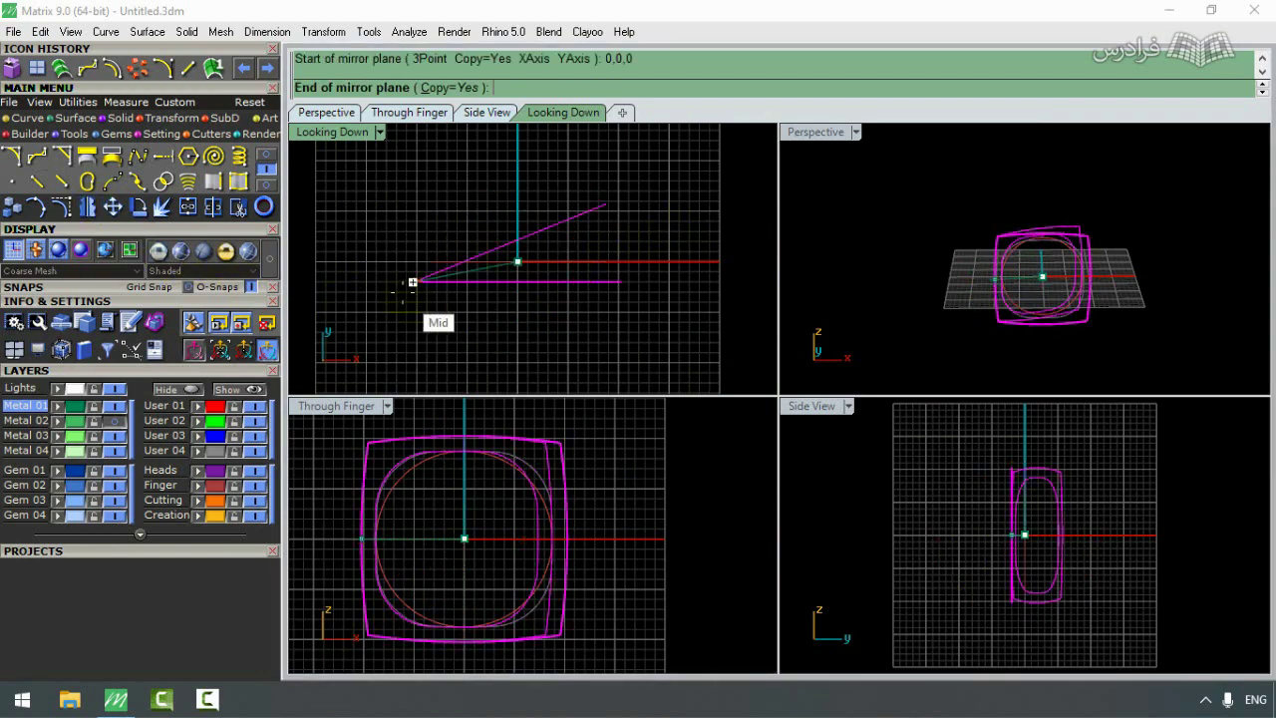
left_click(371, 263)
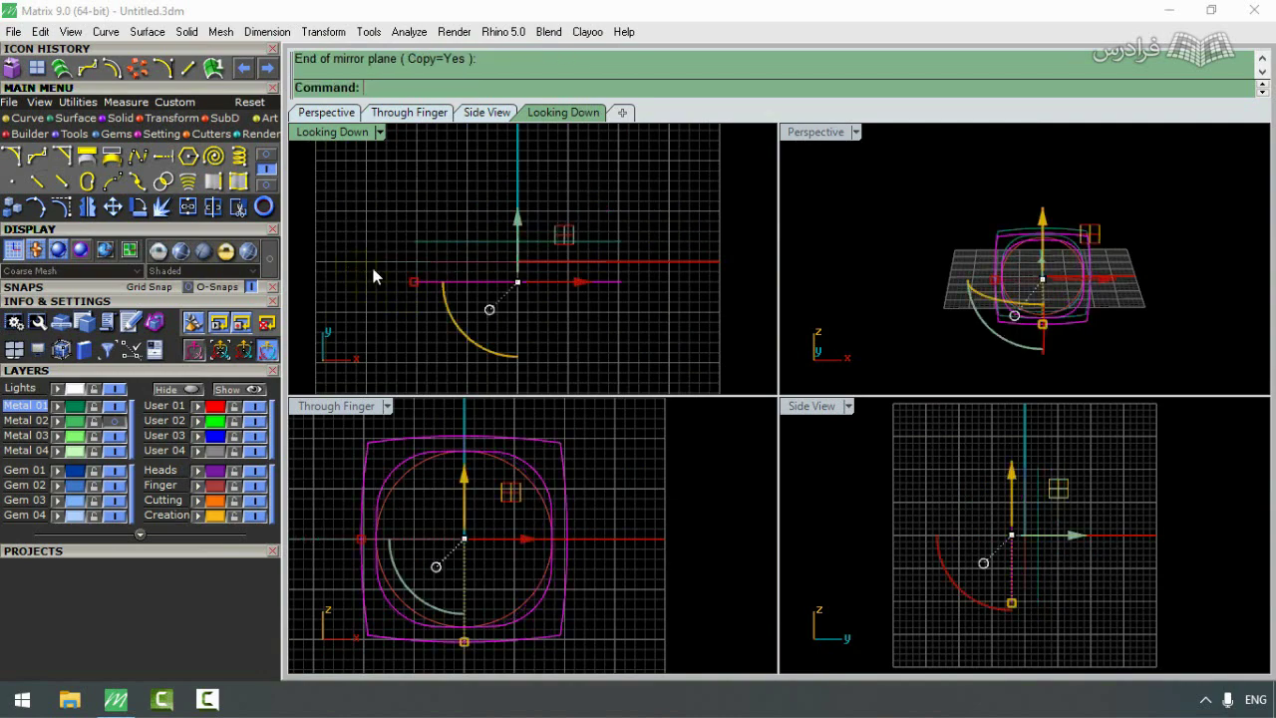
Step: Rotate the mirrored pair of outlines 12 degrees about 0,0,0 in the Through Finger view
left_click(629, 250)
left_click_drag(629, 250, 477, 208)
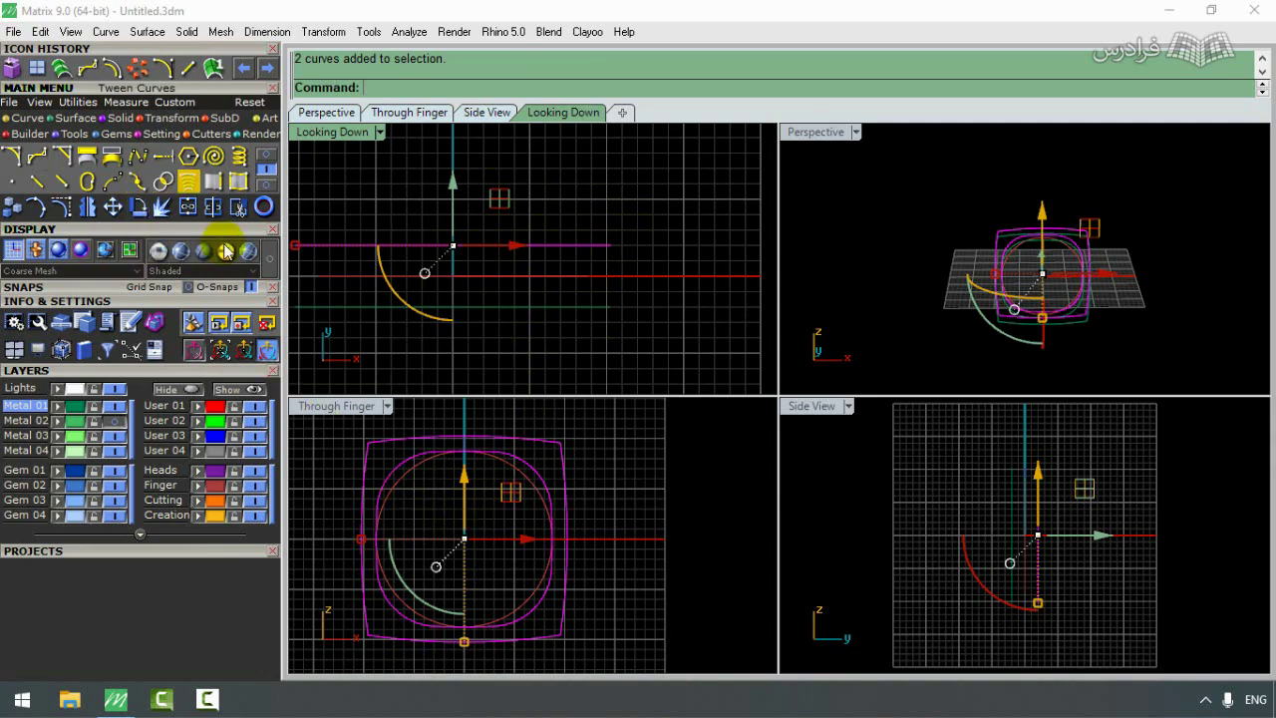
double_click(338, 409)
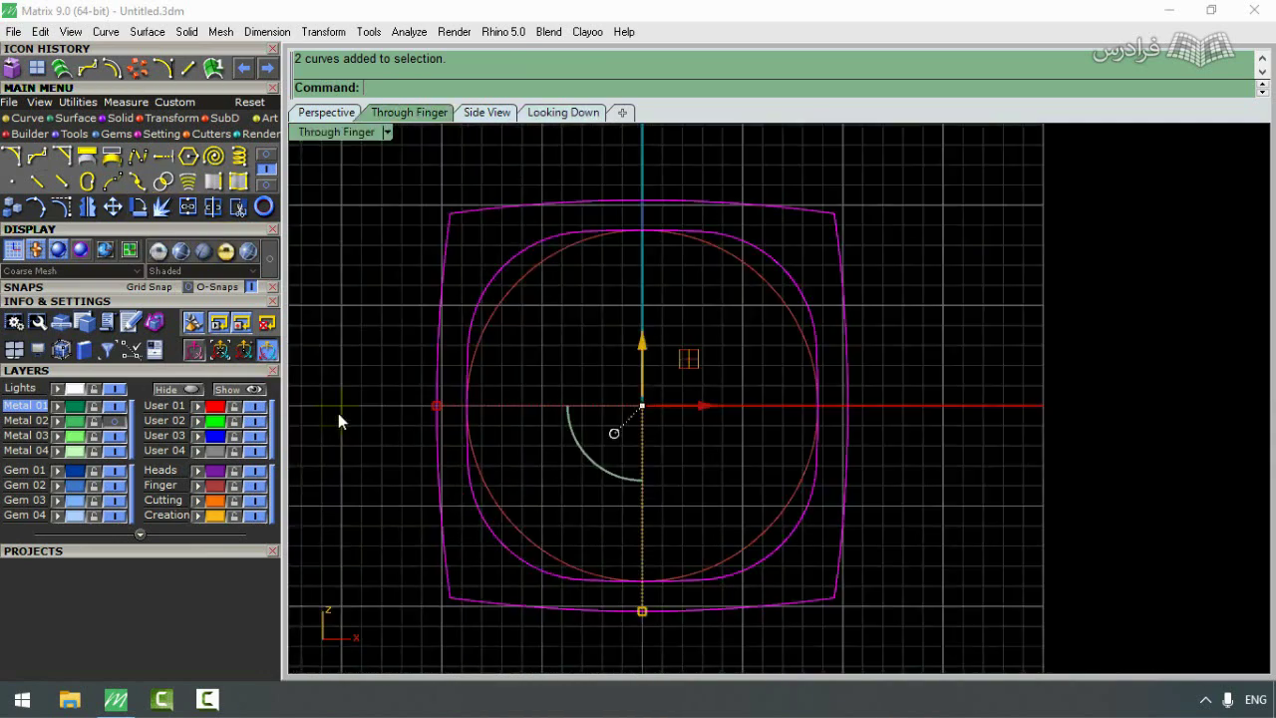
left_click(140, 210)
left_click(642, 405)
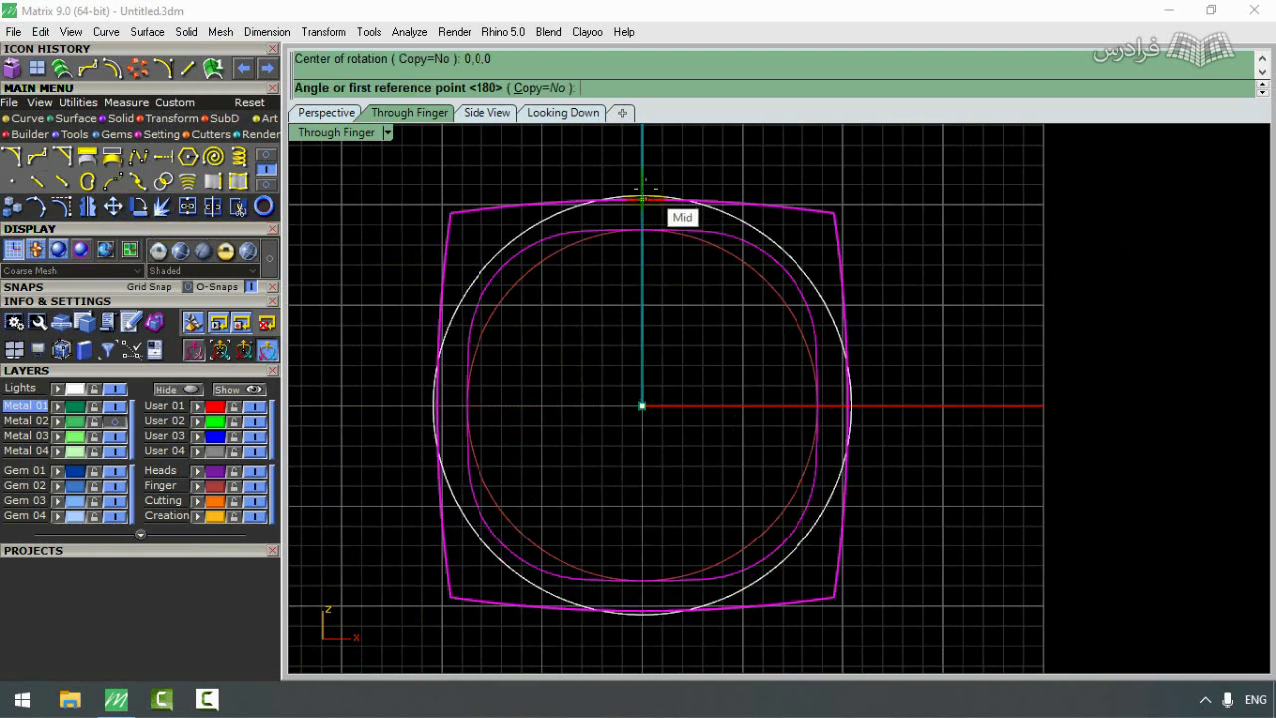
left_click(643, 170)
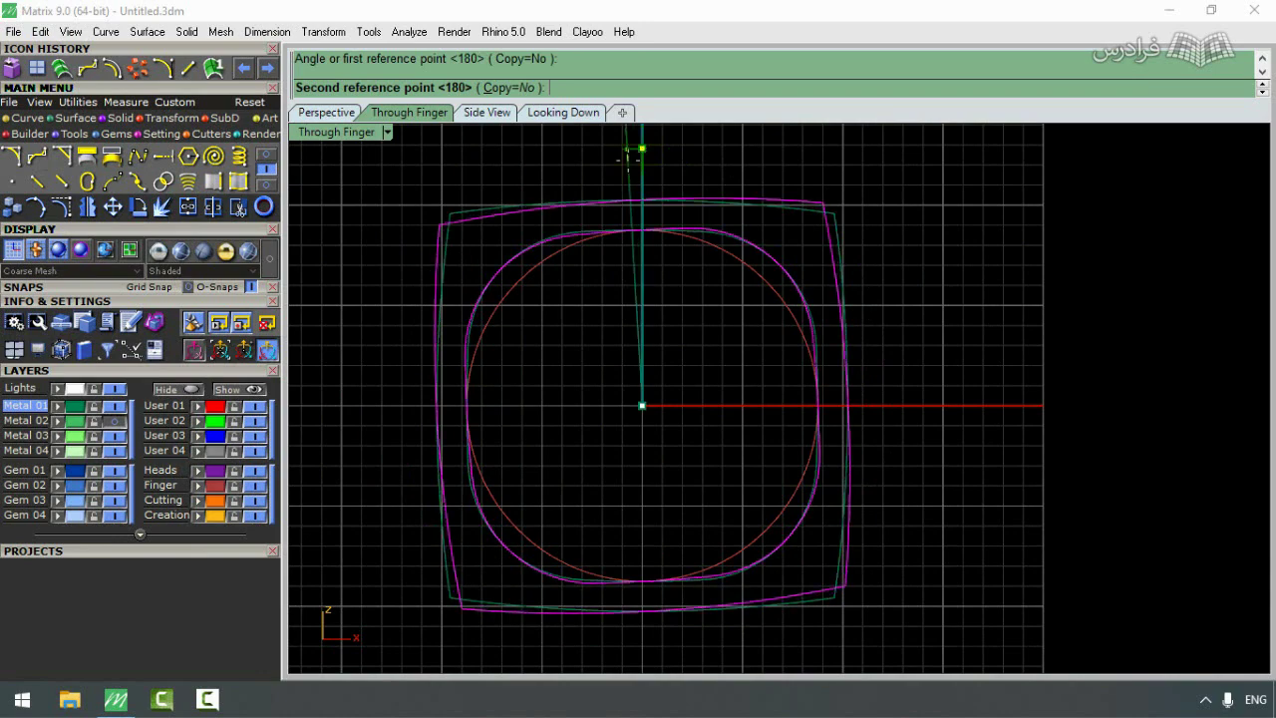
type("12")
key("Return")
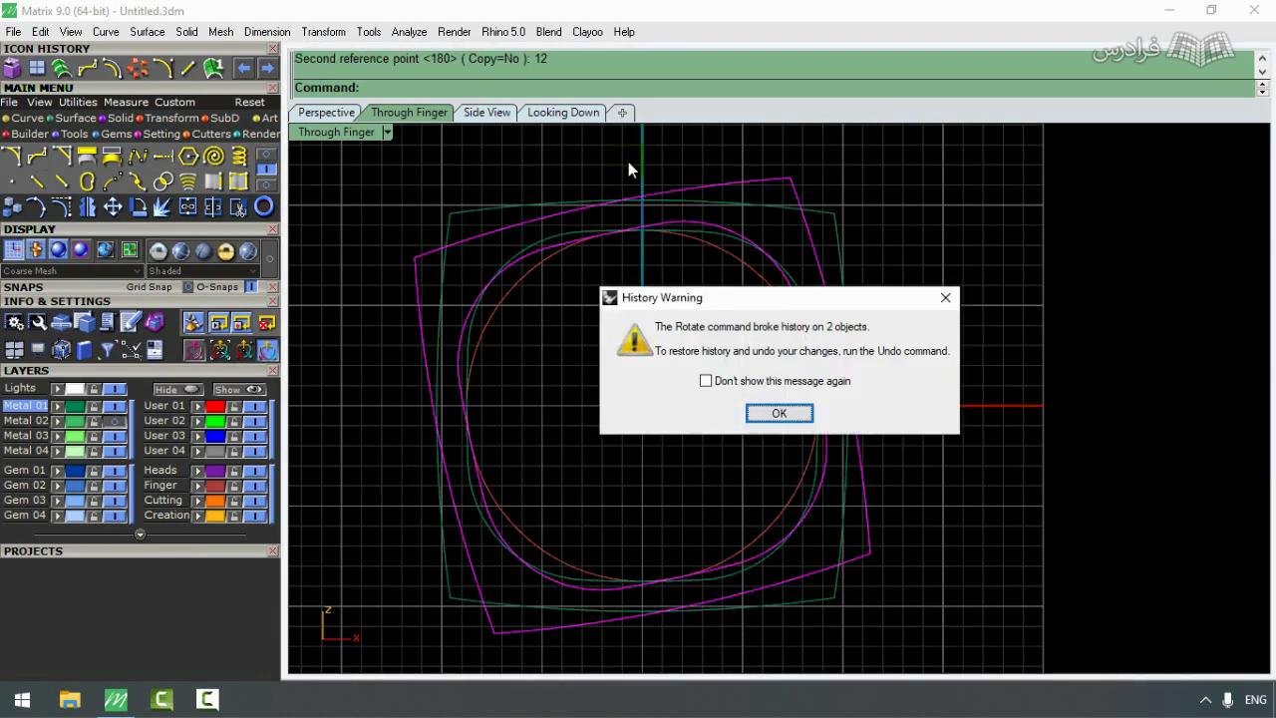
left_click(760, 413)
Step: Examine the spacing and twist of the two outline pairs from several angles in the Perspective view
left_click(335, 112)
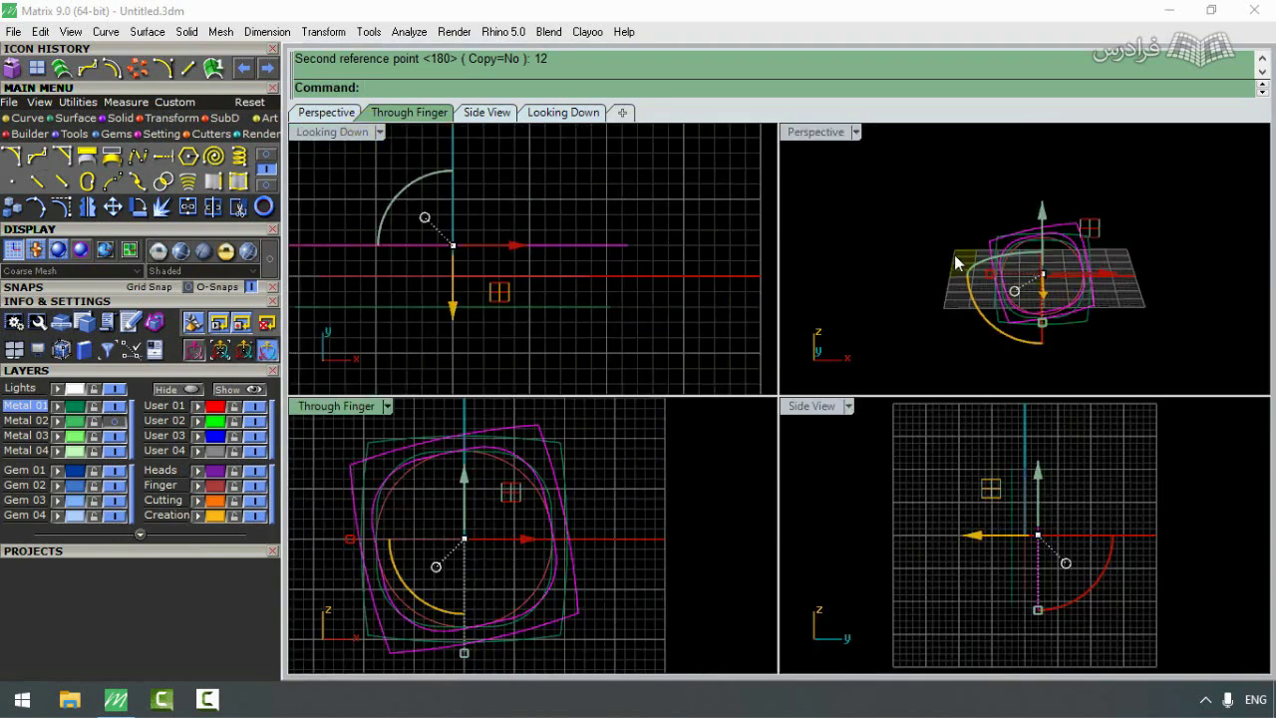
double_click(813, 133)
left_click(981, 419)
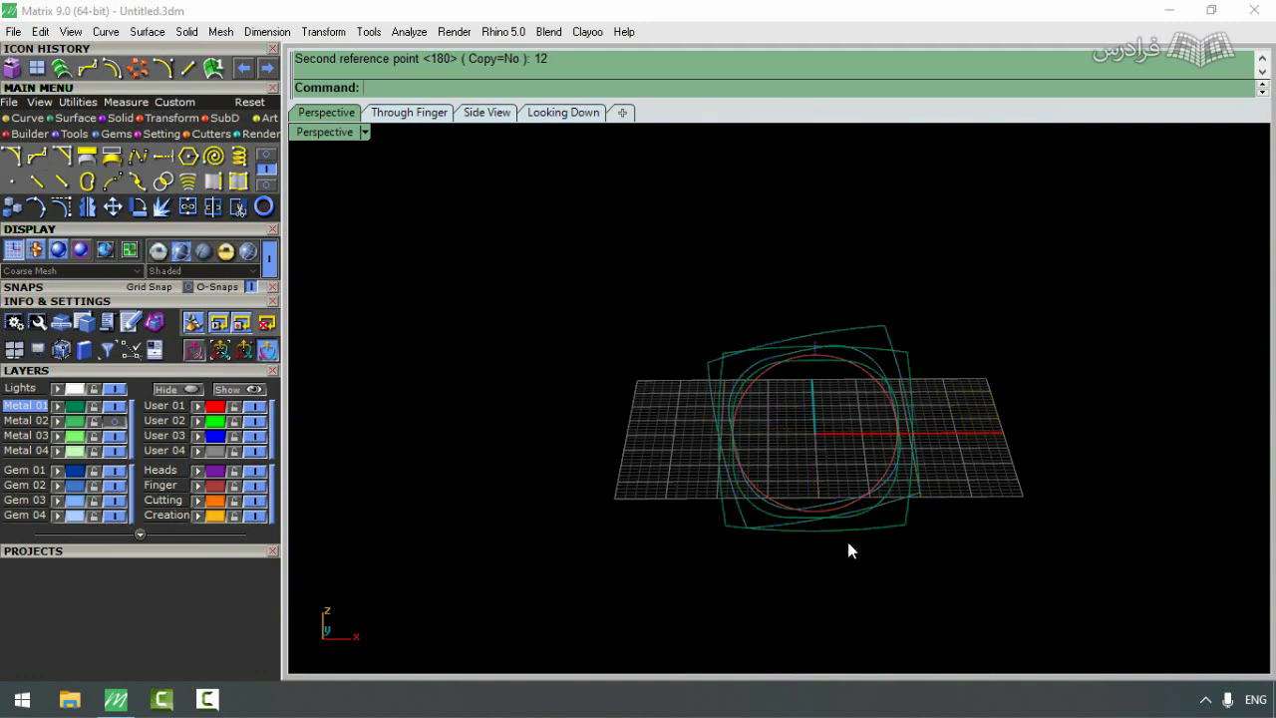
right_click_drag(1007, 397, 900, 439)
scroll(907, 440, "up", 2)
scroll(732, 362, "down", 2)
scroll(960, 475, "up", 2)
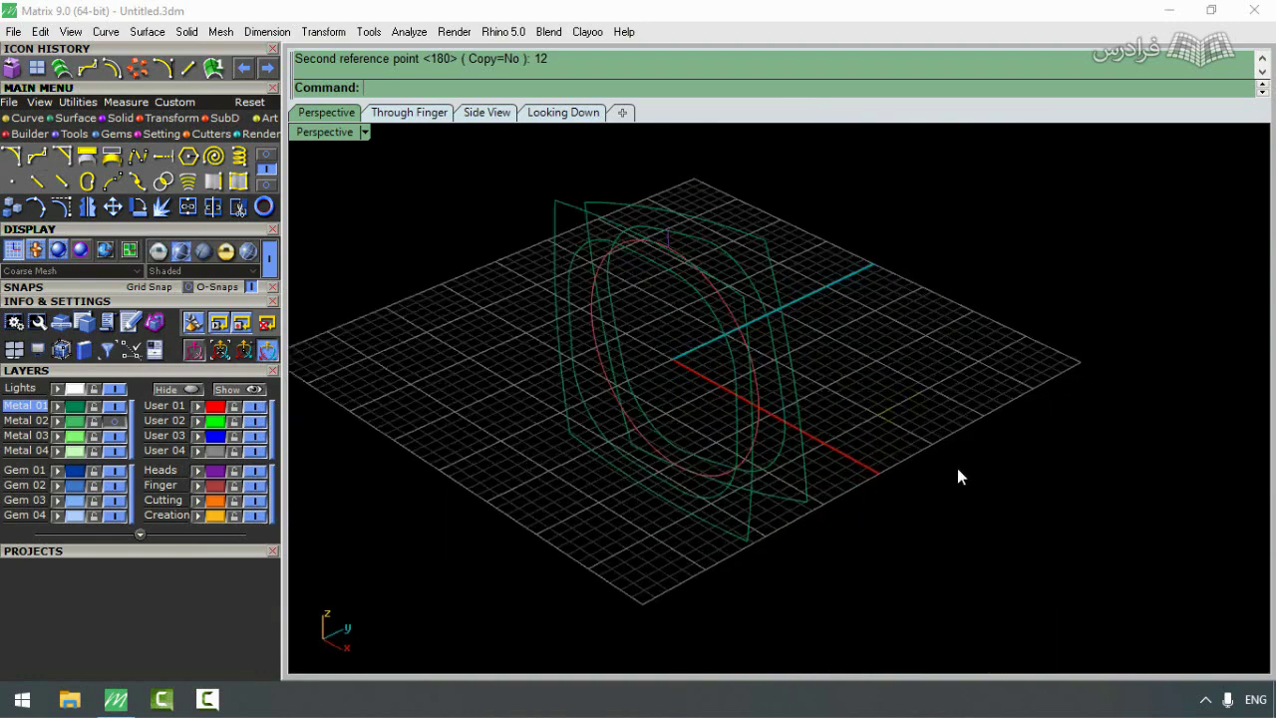
scroll(716, 206, "up", 1)
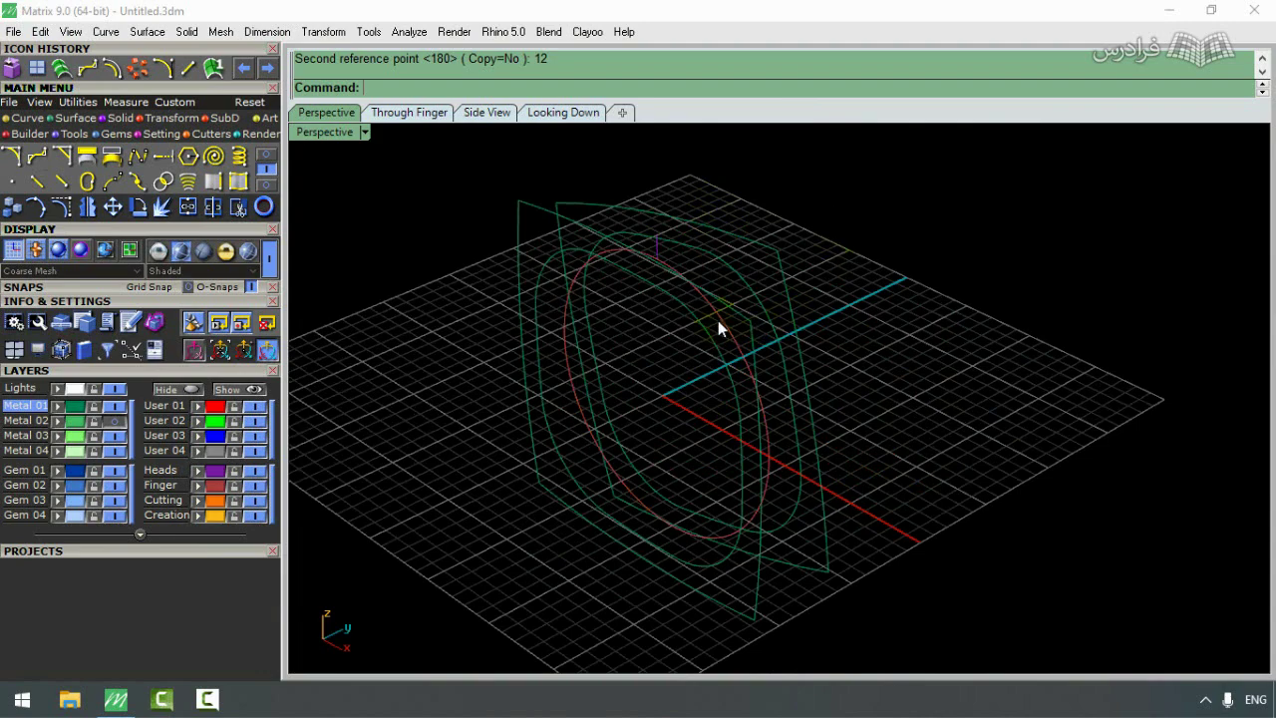
right_click_drag(735, 361, 560, 260)
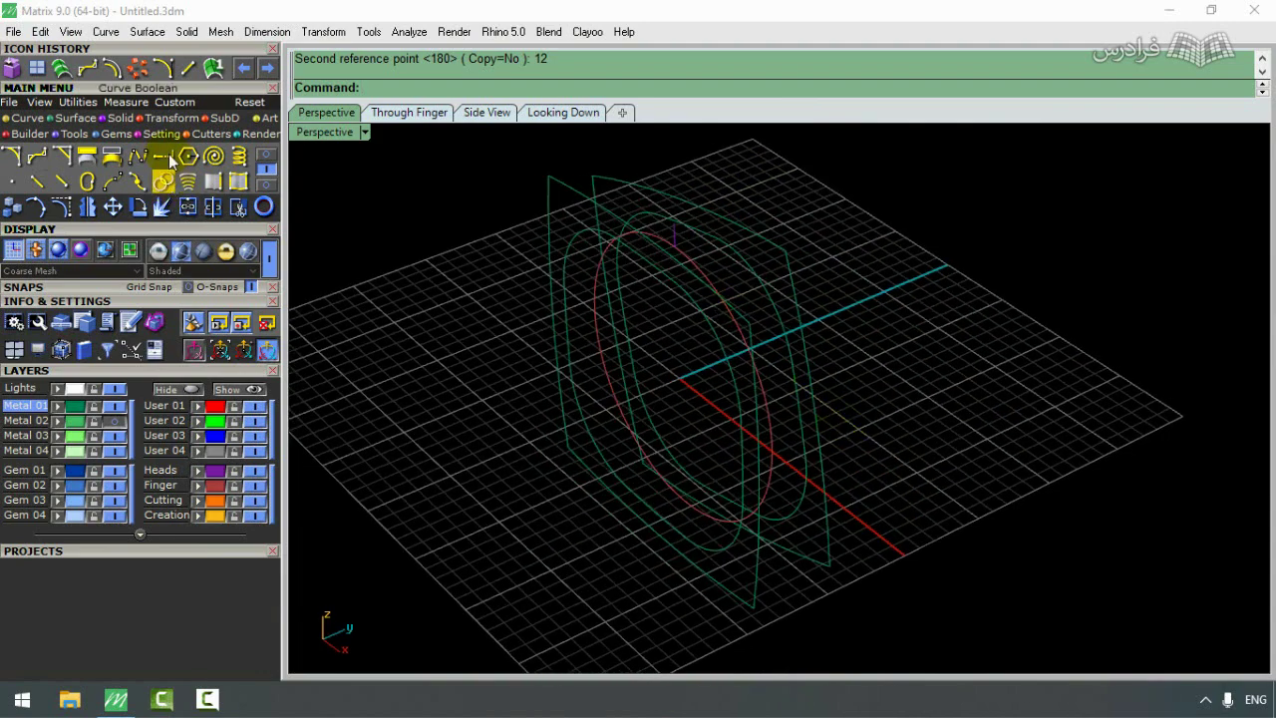
Step: Loft the two rounded inner outlines in Normal style without simplifying, aligning their seam points near the same corner
left_click(68, 122)
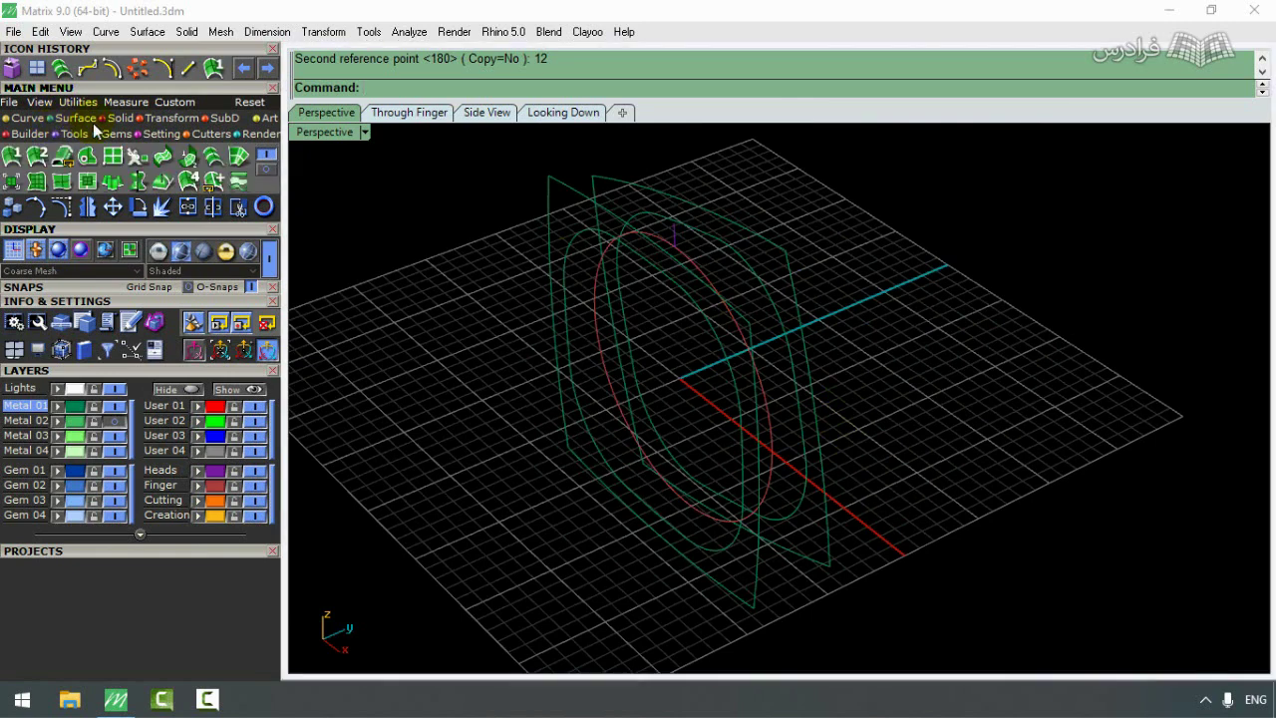
left_click(217, 167)
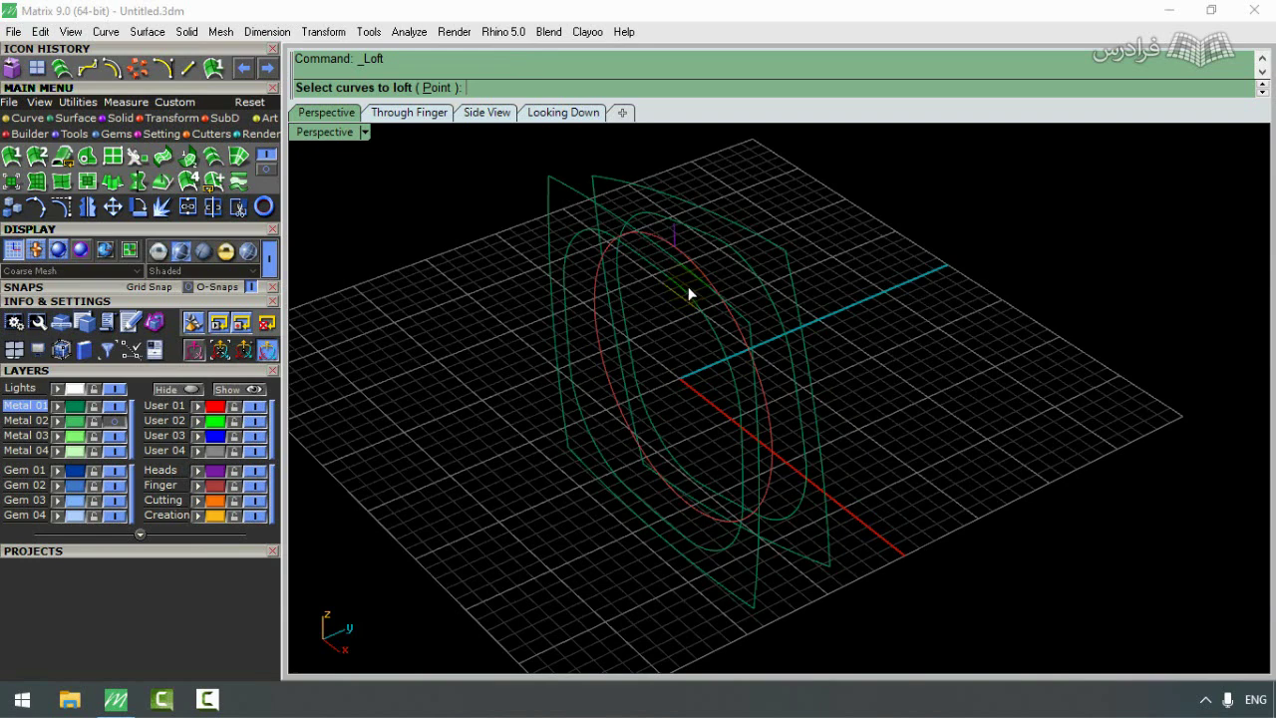
left_click(708, 320)
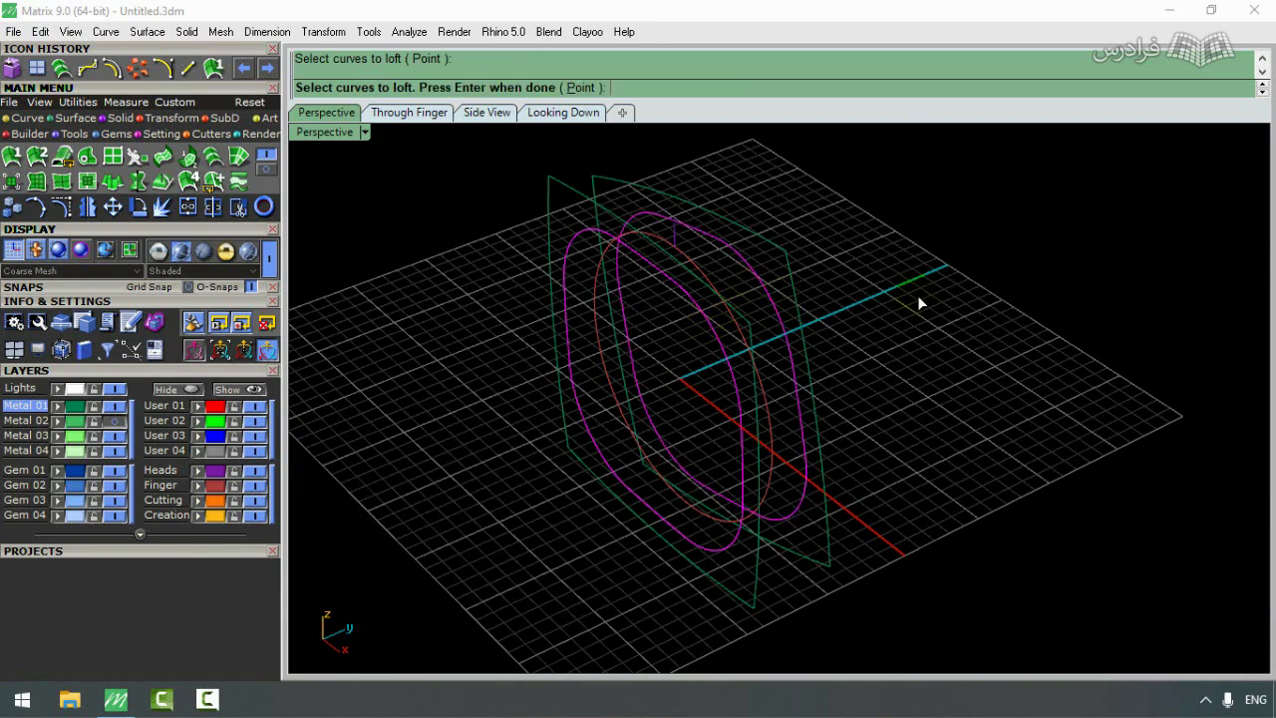
key("Return")
mouse_move(829, 547)
right_mouse_down()
mouse_move(681, 482)
mouse_move(578, 502)
mouse_move(826, 535)
right_mouse_up()
left_click_drag(826, 535, 847, 588)
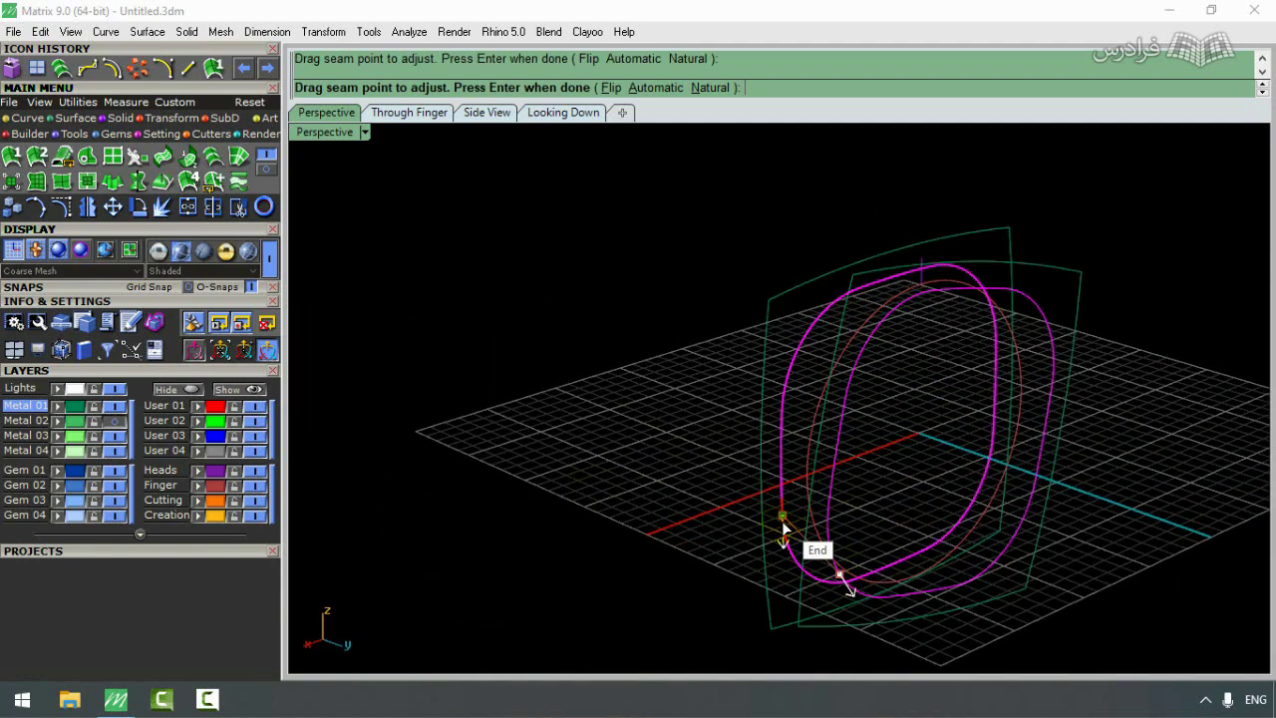
left_click_drag(784, 520, 806, 573)
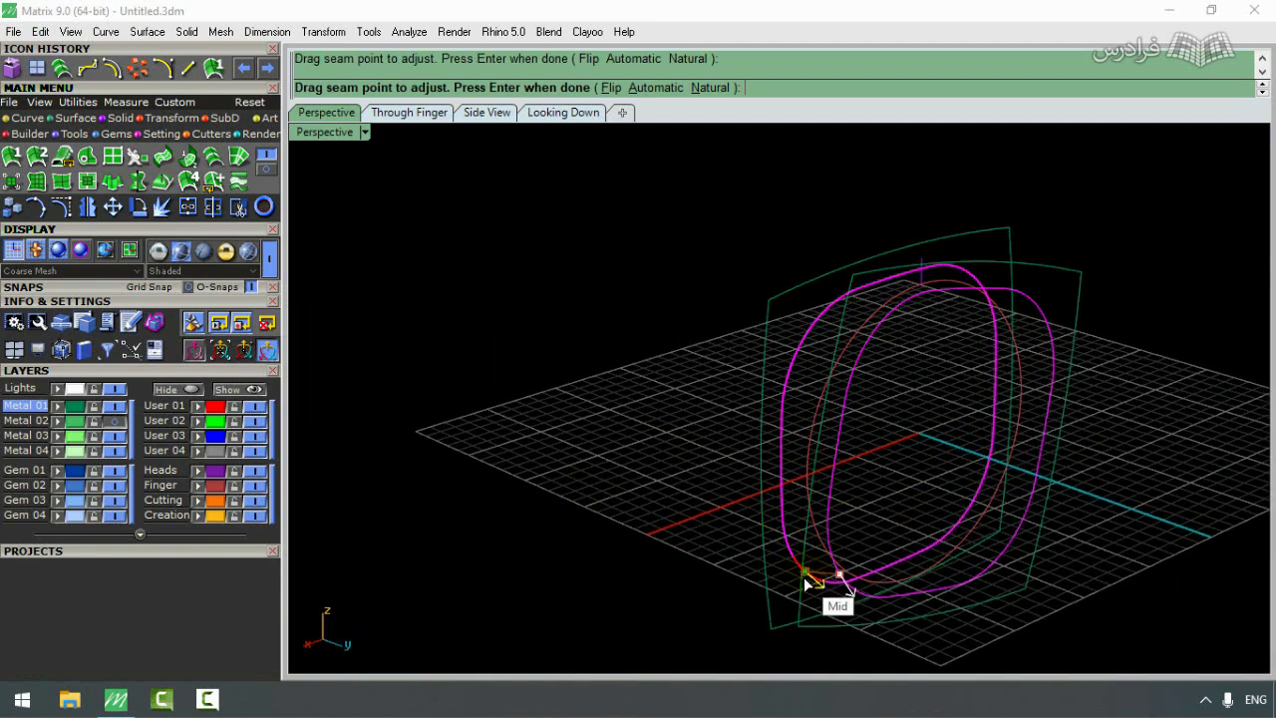
right_click_drag(808, 582, 822, 586)
left_click_drag(823, 589, 830, 571)
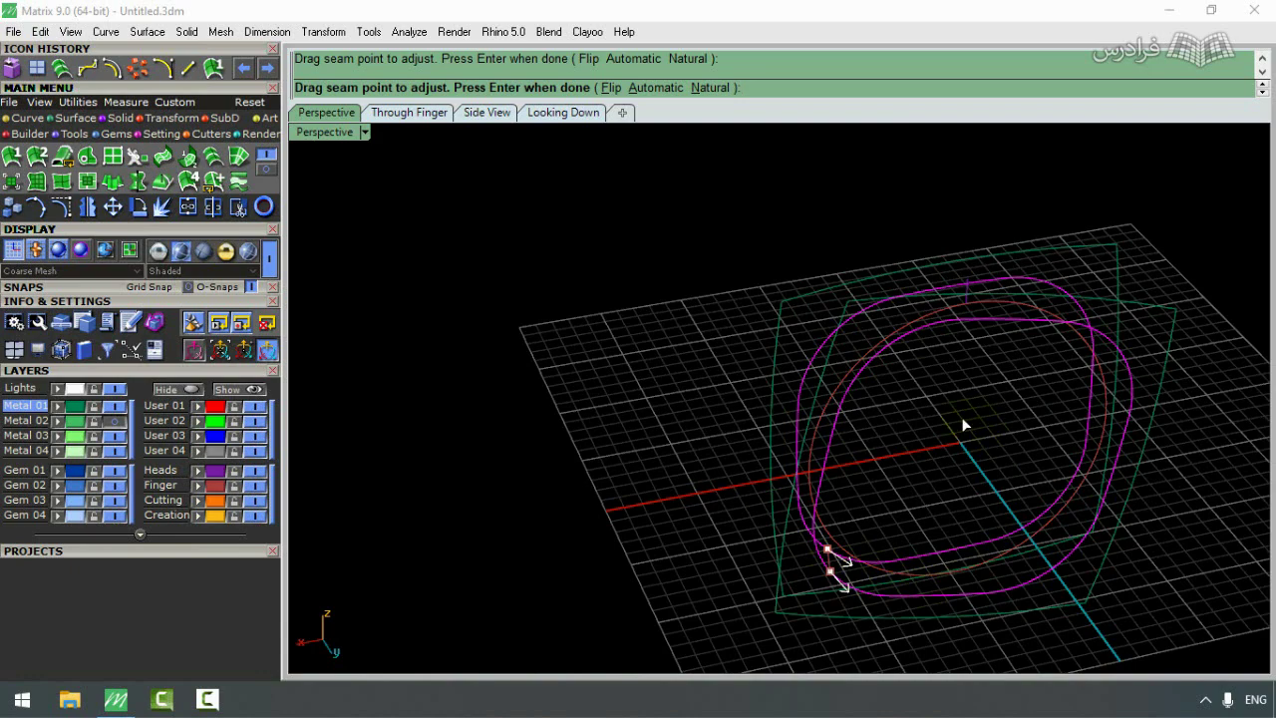
key("Return")
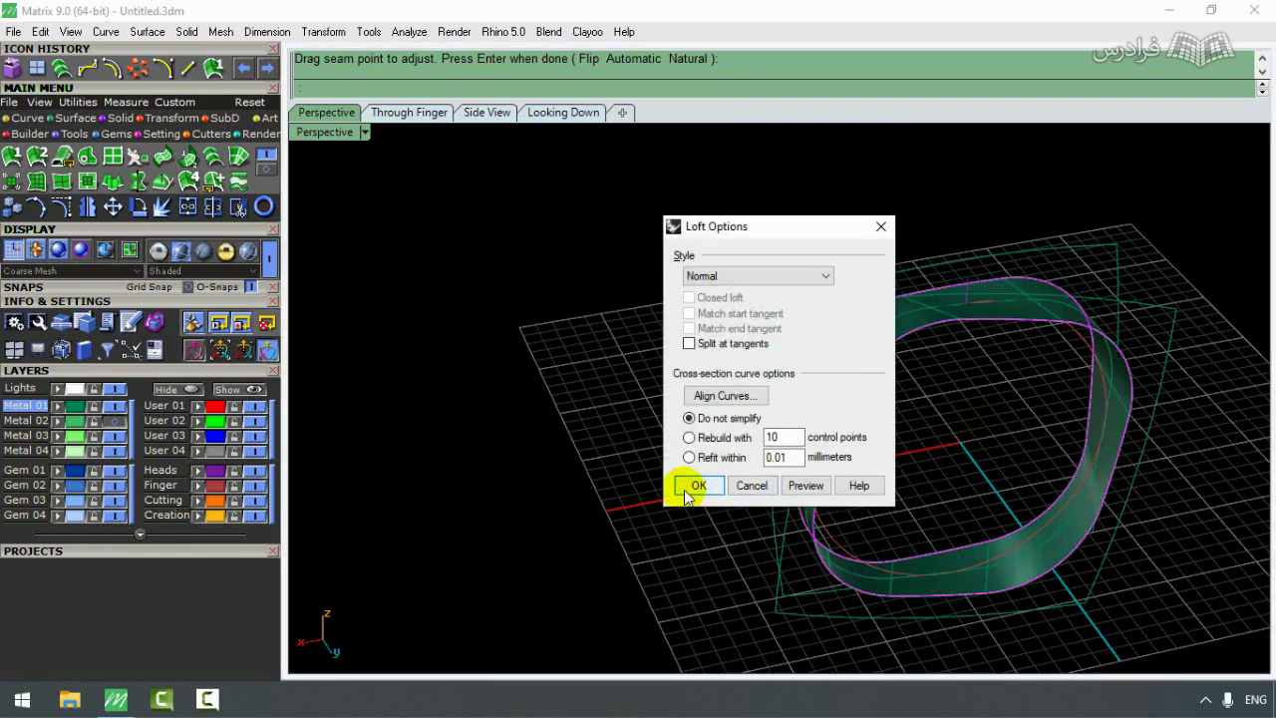
left_click(695, 485)
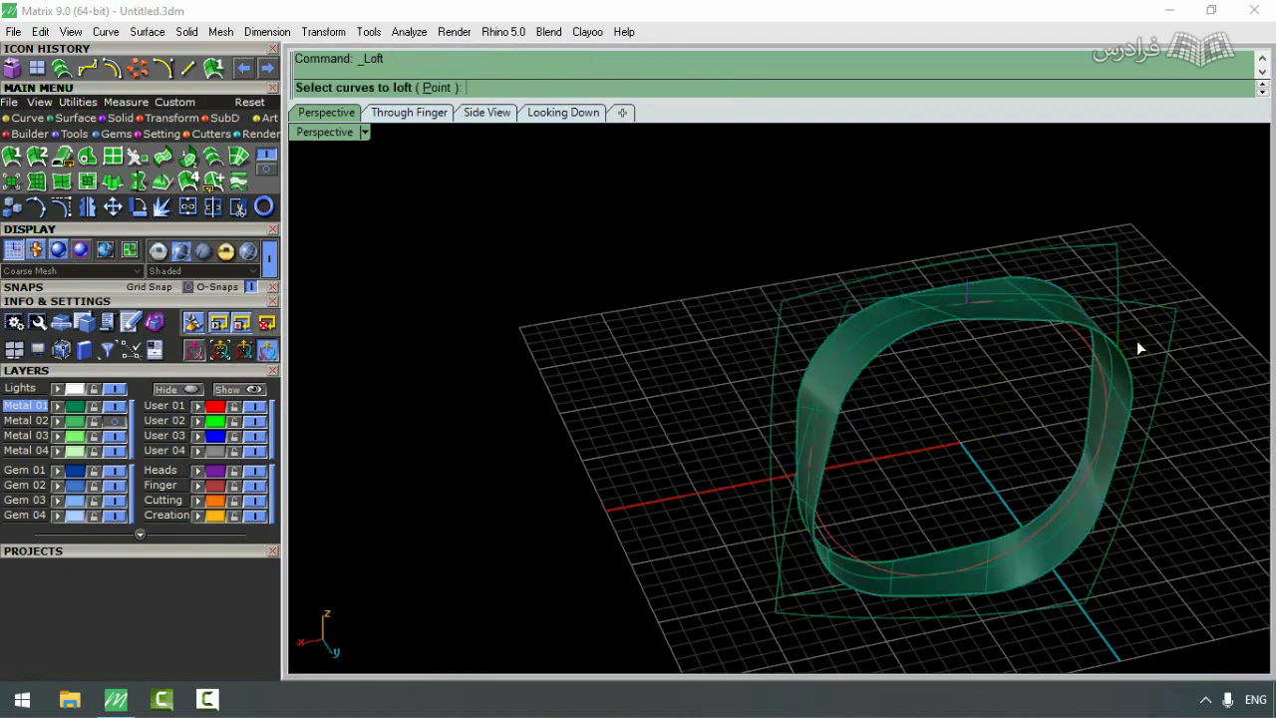
Step: Loft the rotated inner curve to the rotated squared outer outline, aligning the inner seam point with the outer corner
left_click(1126, 365)
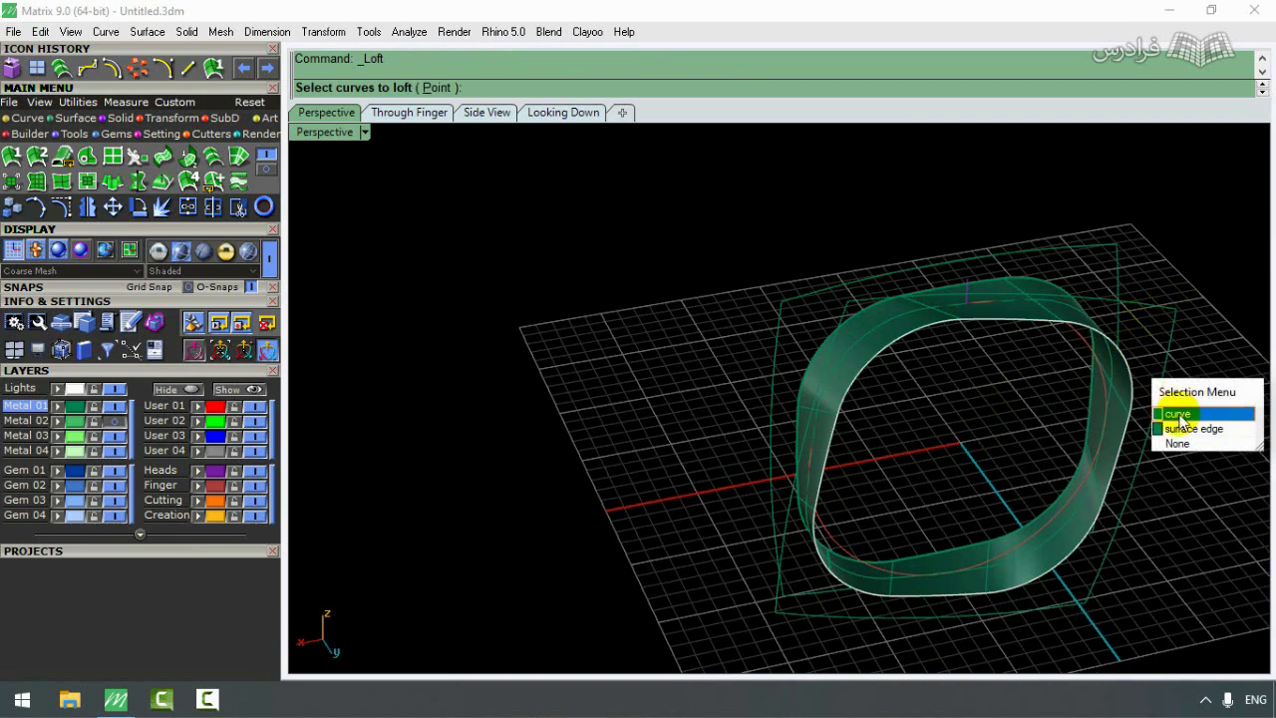
left_click(1179, 414)
left_click(1173, 327)
key("Return")
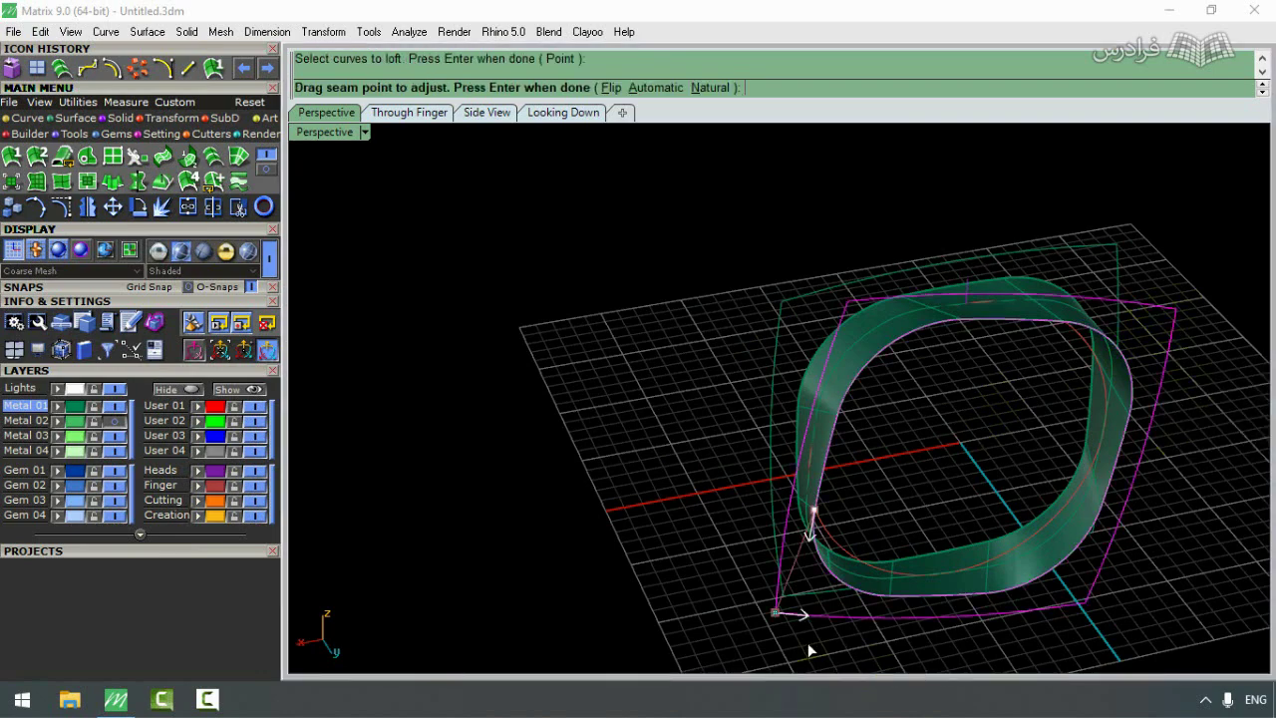
scroll(828, 578, "up", 3)
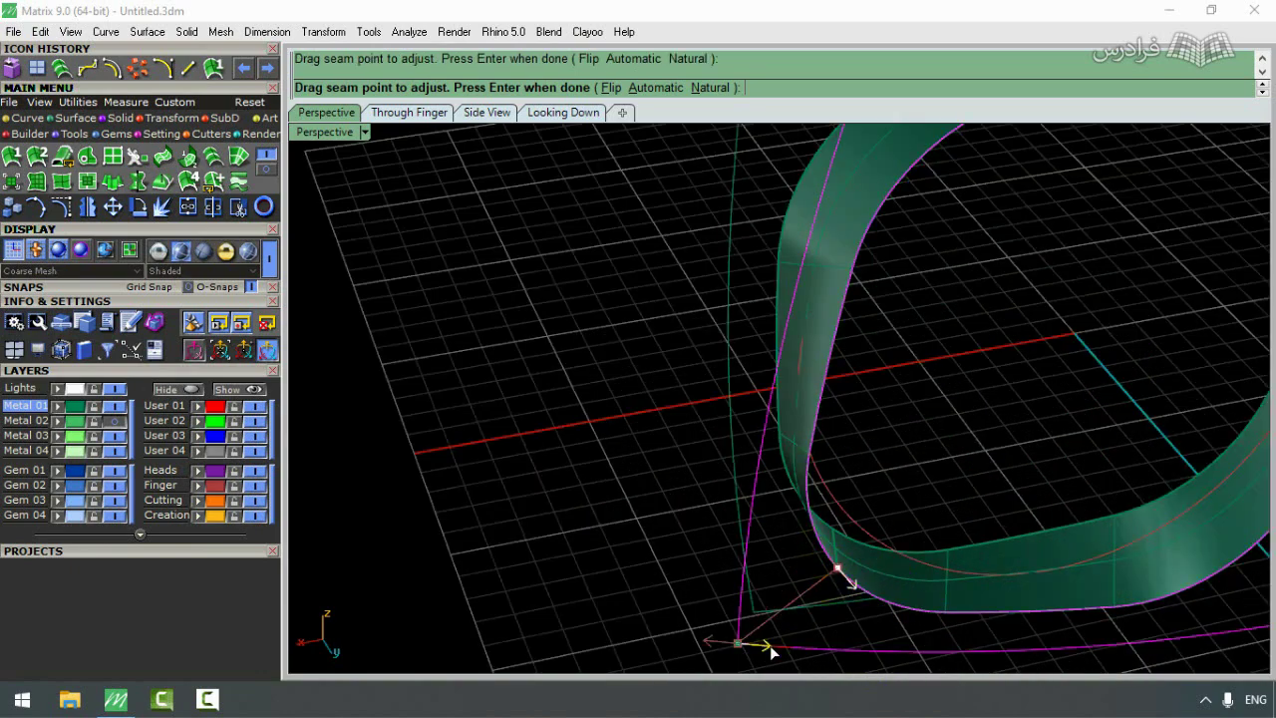
key("Return")
left_click(721, 482)
Step: Loft the front inner curve to the front squared outer outline in Normal style without simplifying the curves
right_click_drag(720, 481, 968, 456)
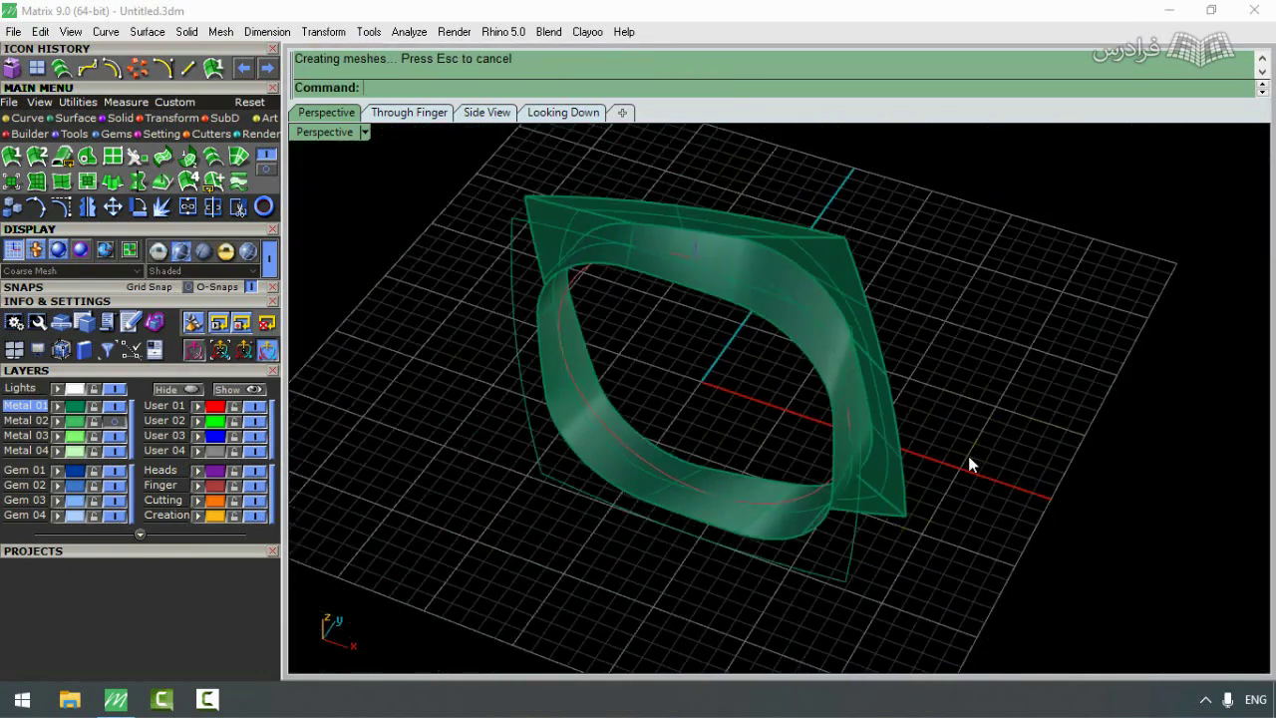
right_click(845, 560)
scroll(845, 561, "up", 3)
left_click(839, 529)
left_click(902, 561)
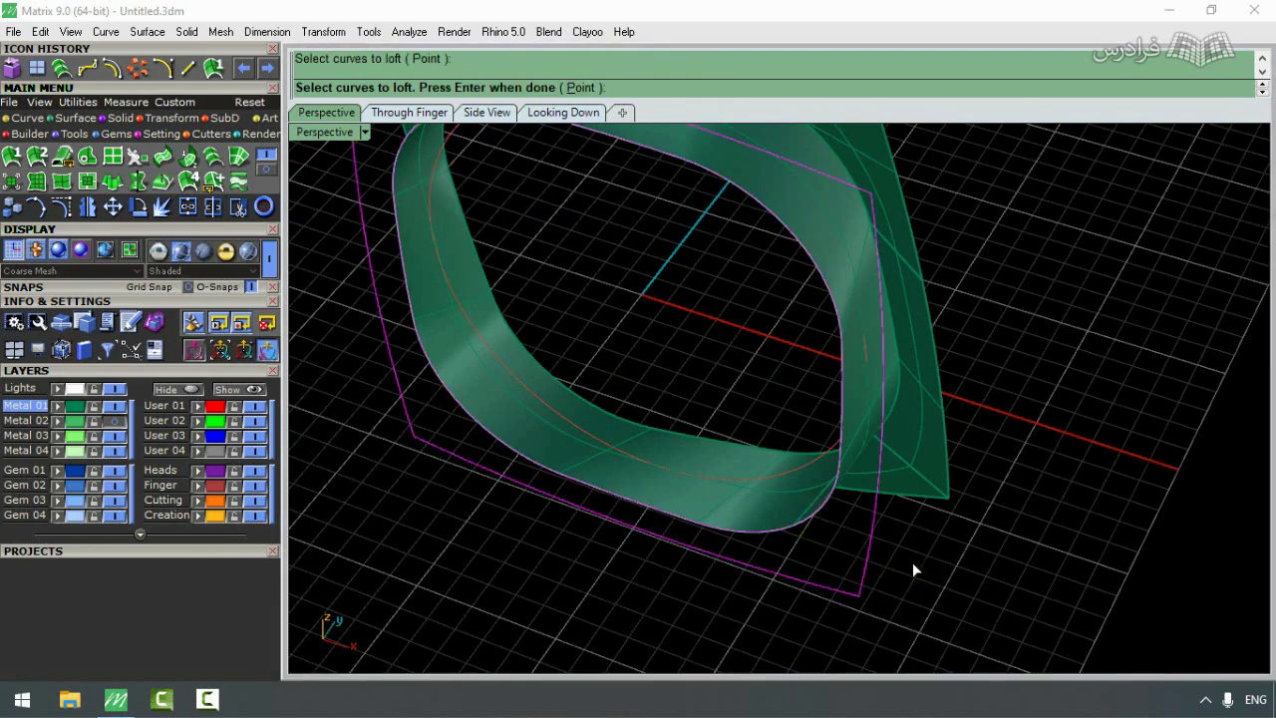
key("Return")
key("Return")
left_click(697, 482)
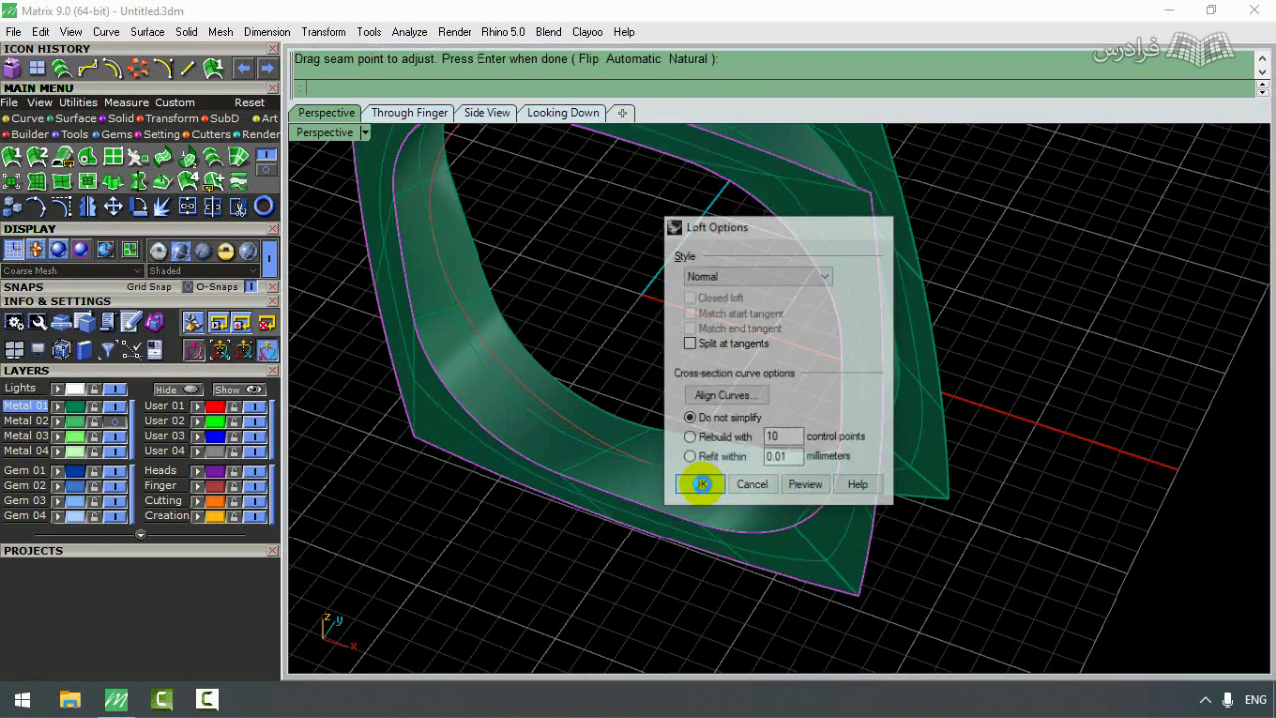
Step: Loft the two squared outer outlines together to close the band's outer wall
scroll(1007, 586, "up", 3)
right_click(971, 573)
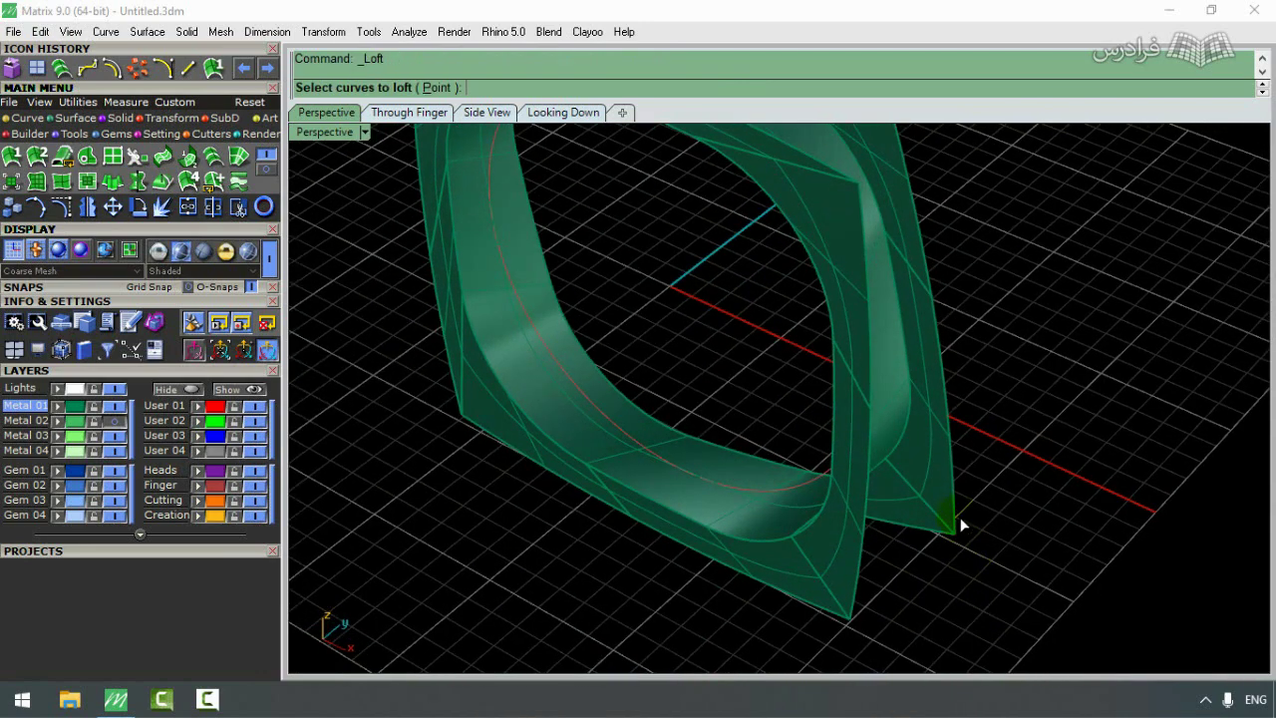
left_click(961, 525)
left_click(1008, 565)
key("Return")
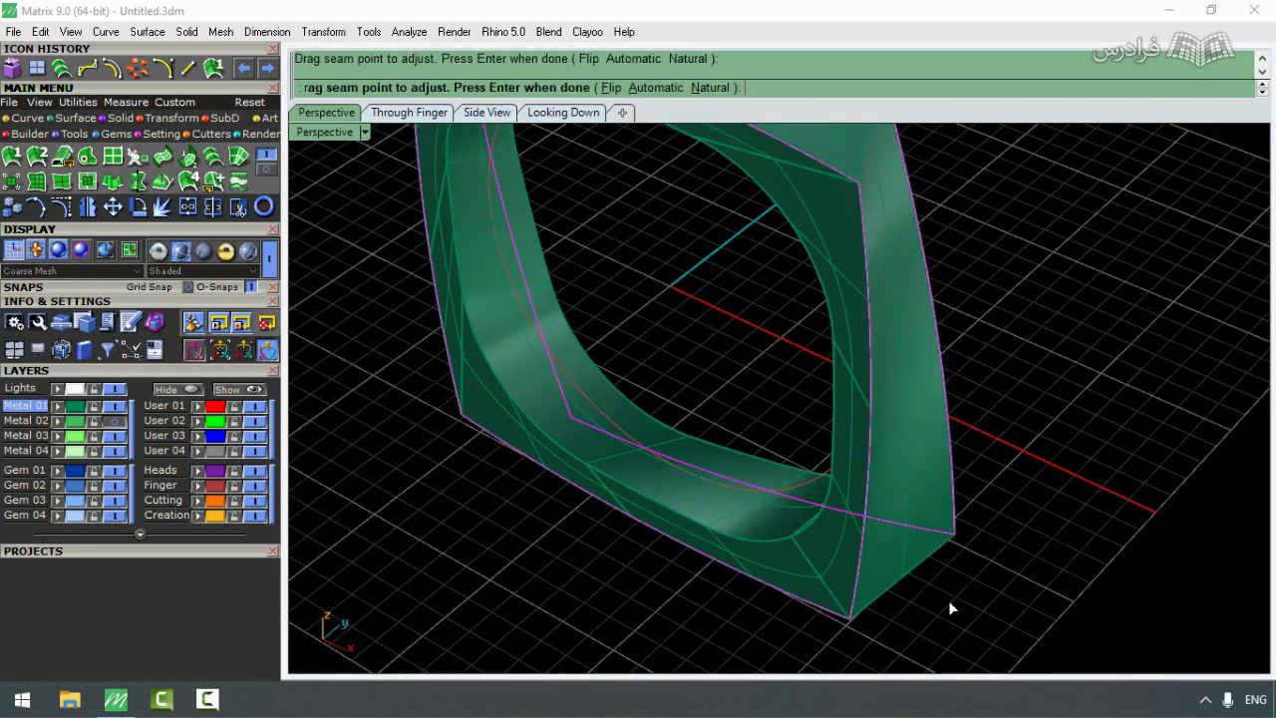
key("Return")
Step: Select all the lofted band surfaces with their outlines and join them, acknowledging the history warning
scroll(909, 448, "down", 5)
scroll(909, 448, "down", 2)
scroll(814, 354, "up", 1)
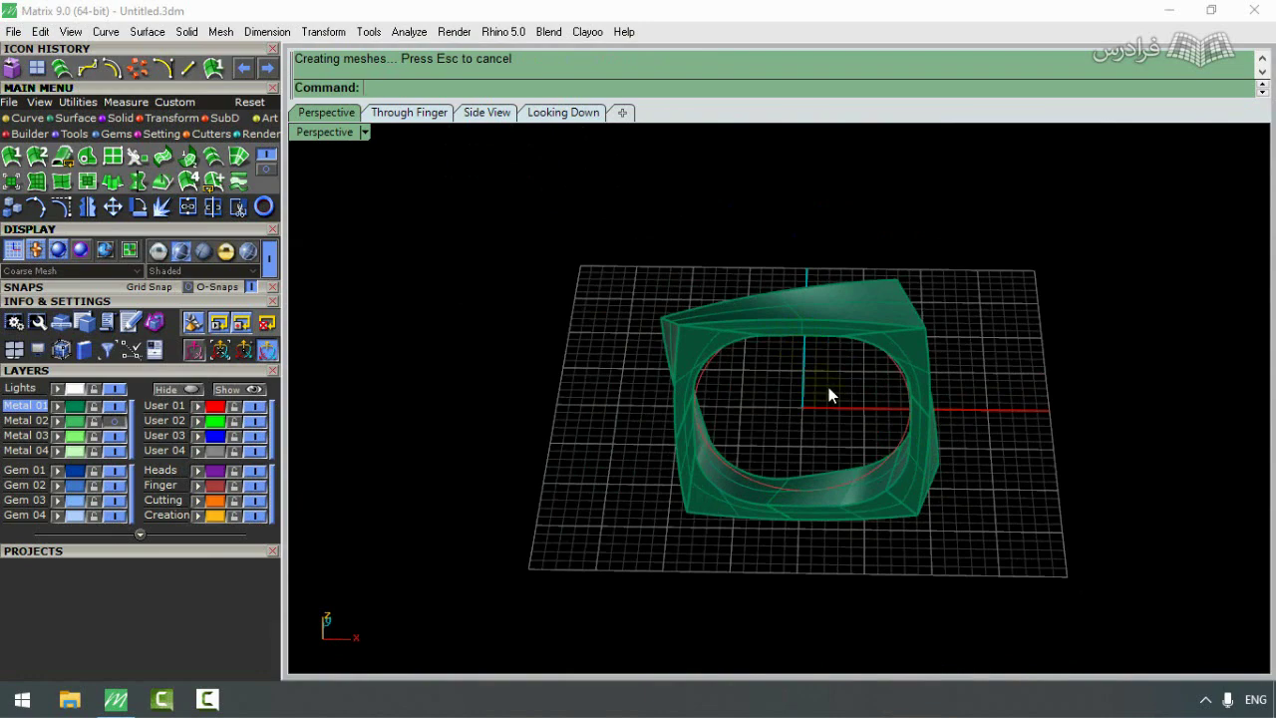
left_click_drag(745, 267, 745, 270)
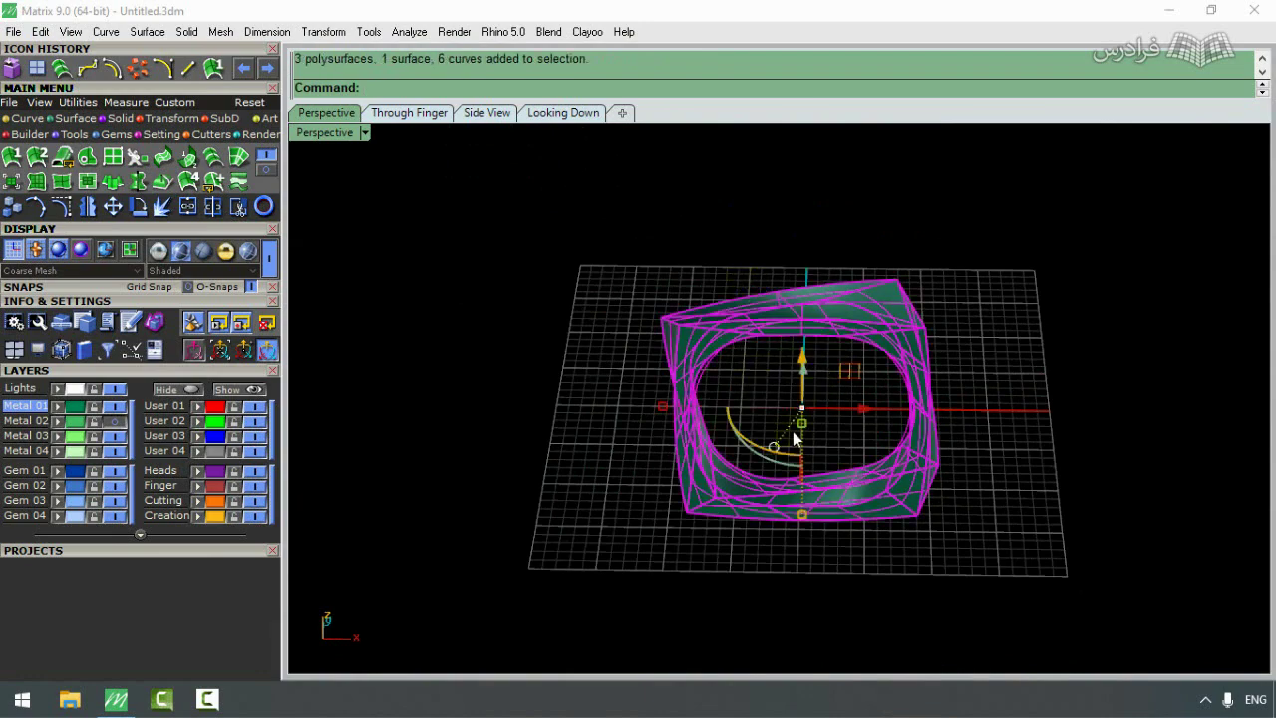
left_click(186, 208)
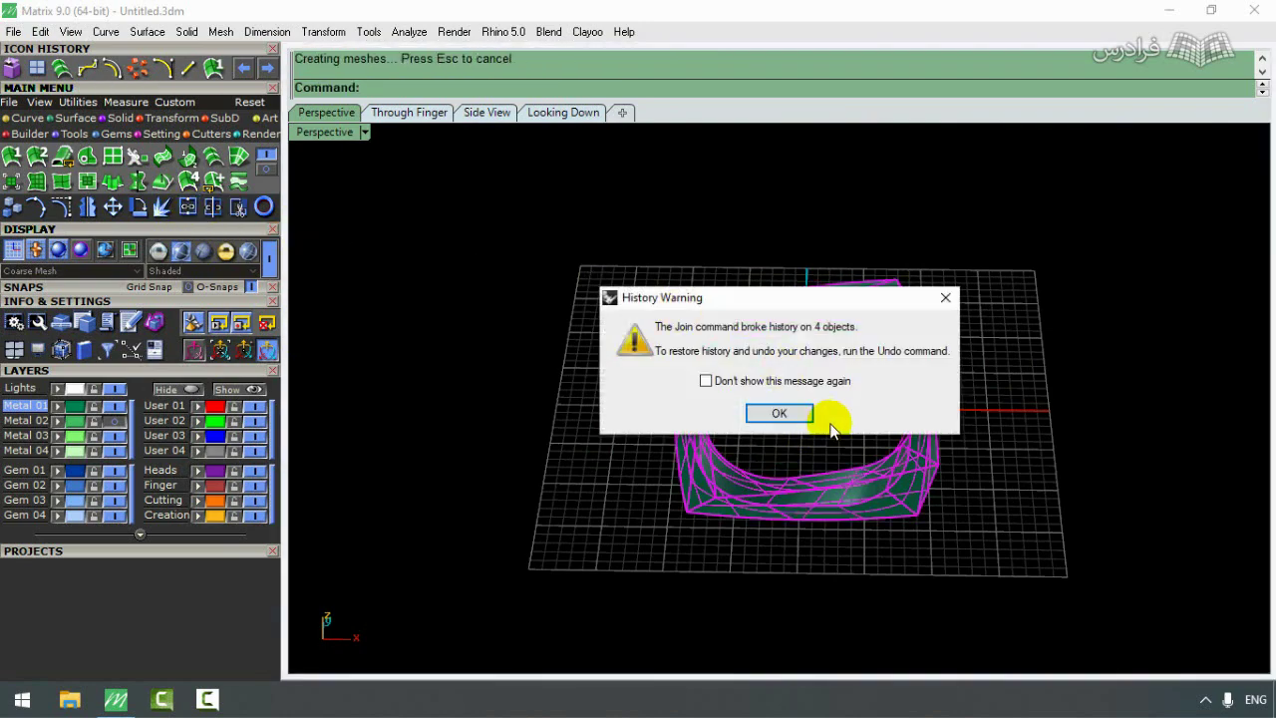
left_click(781, 414)
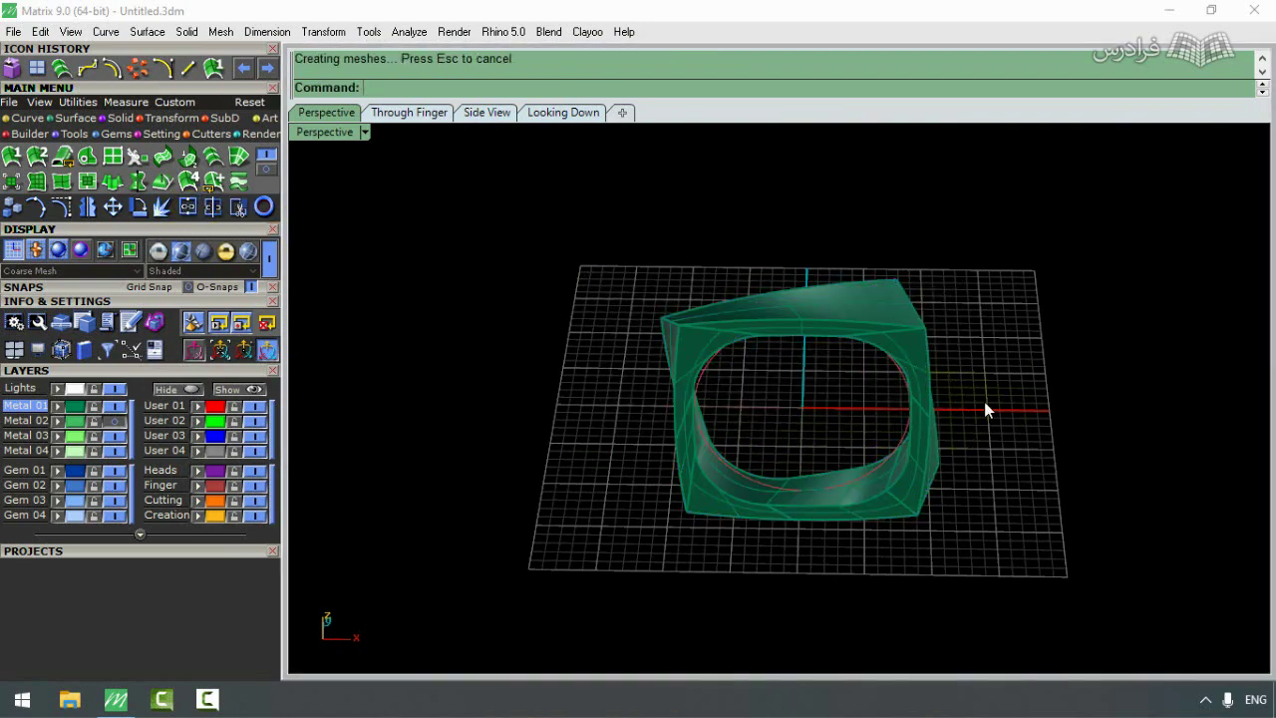
Step: Show the Metal 02 layer with the crossover ring and switch the Perspective view to Rendered display to compare both rings
right_click_drag(984, 411, 957, 399)
left_click(112, 421)
scroll(951, 282, "down", 2)
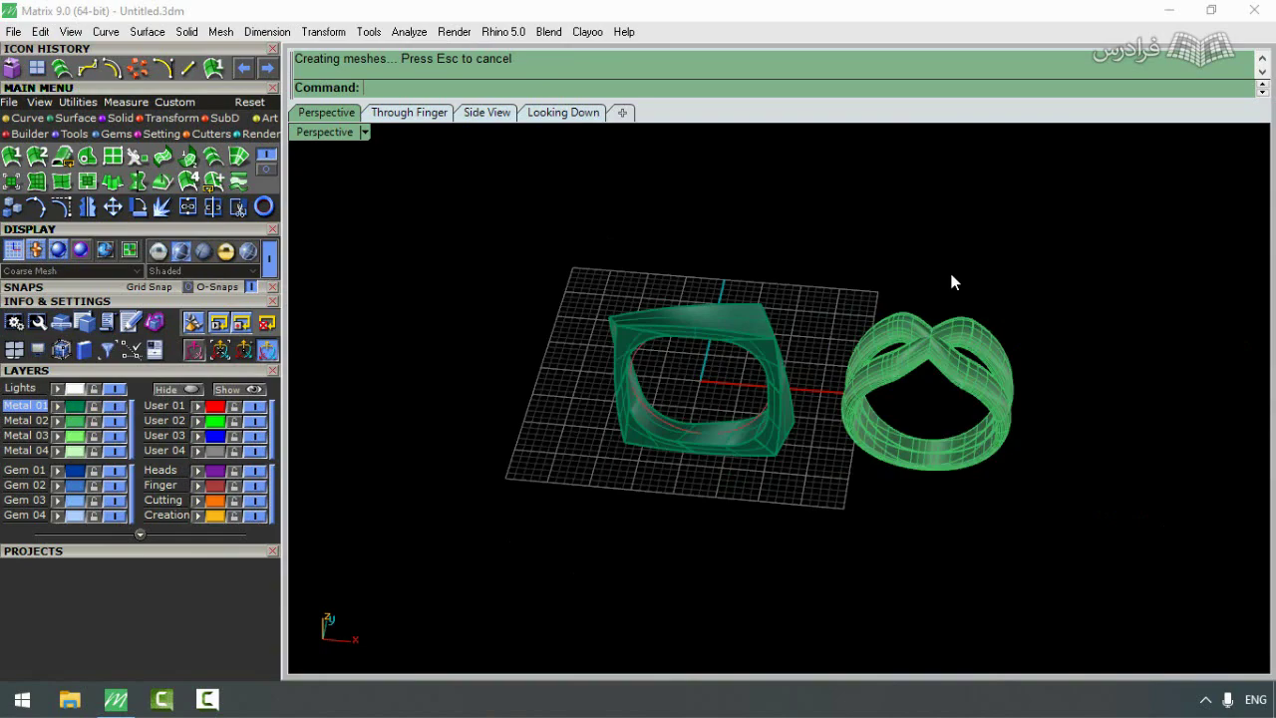
right_click_drag(951, 282, 757, 328)
left_click(181, 251)
mouse_move(661, 474)
right_mouse_down()
mouse_move(714, 366)
mouse_move(598, 370)
mouse_move(630, 398)
mouse_move(645, 376)
right_mouse_up()
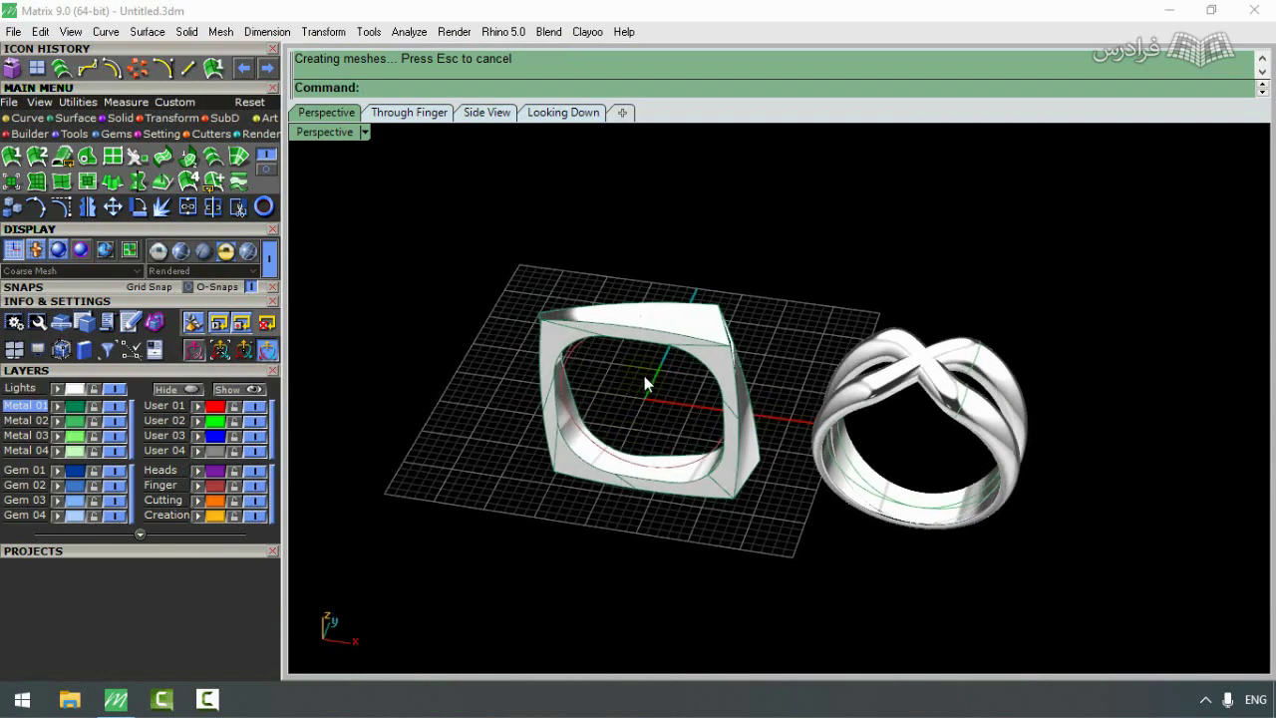
right_click_drag(1090, 232, 1114, 208)
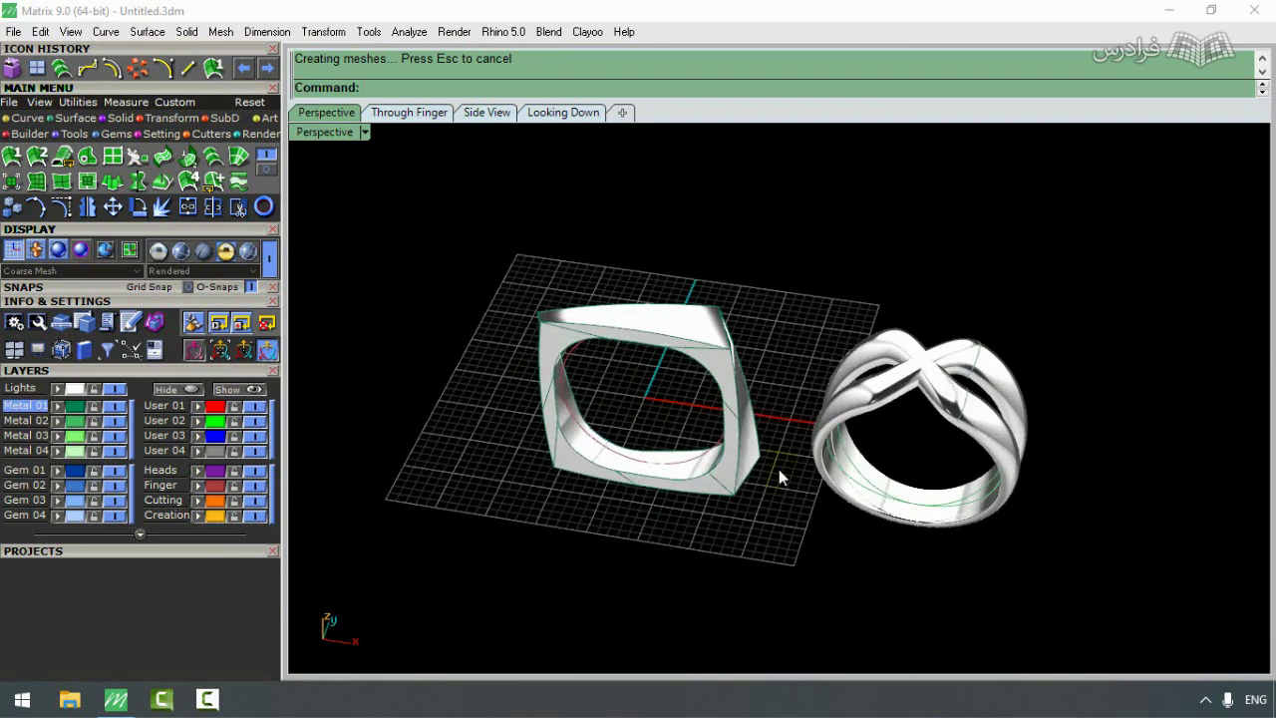